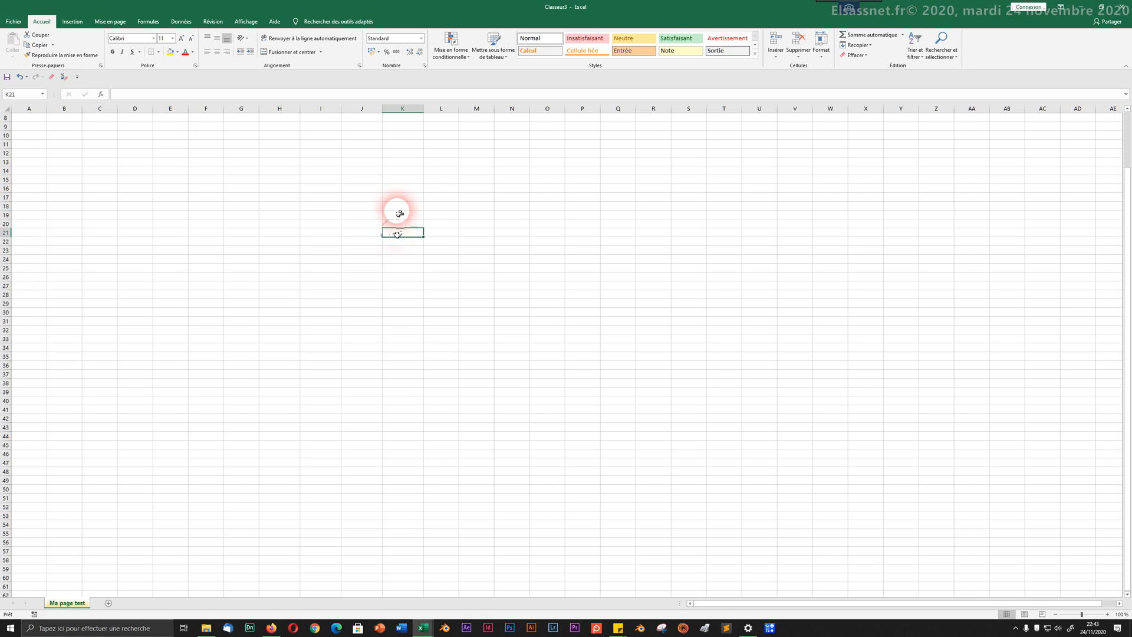
Step: Fill-drag Eleve 1 from K21 so the headers read Eleve 1 through Eleve 5 across K21:O21
drag(422, 236, 541, 235)
key(Down)
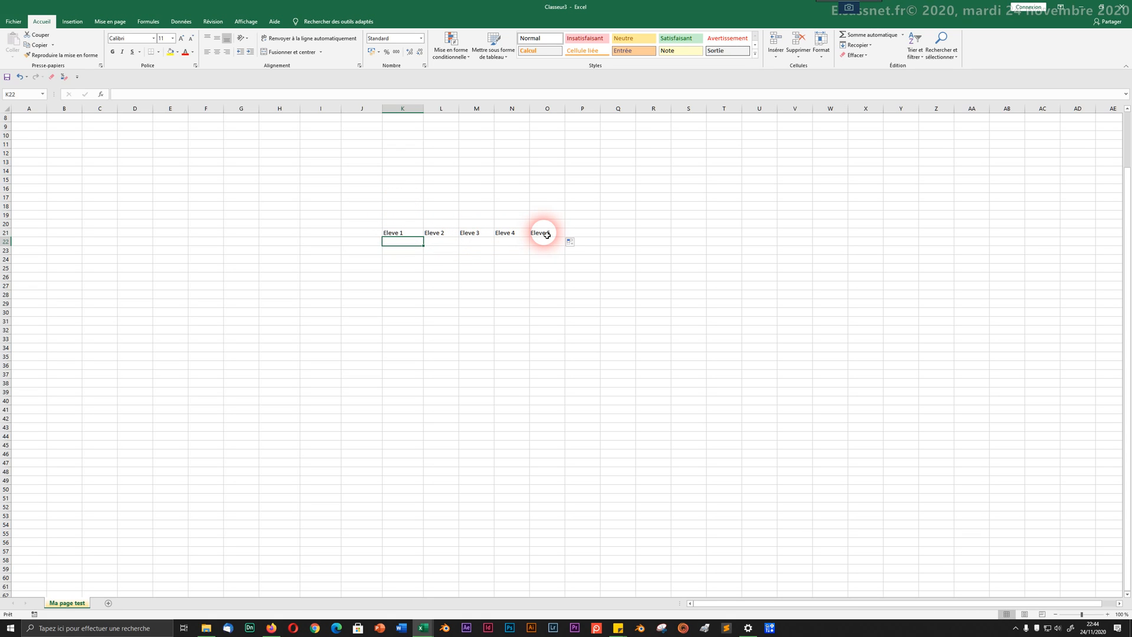
click(434, 262)
Step: Enter the first three students' full names in K22, L22 and M22
click(407, 245)
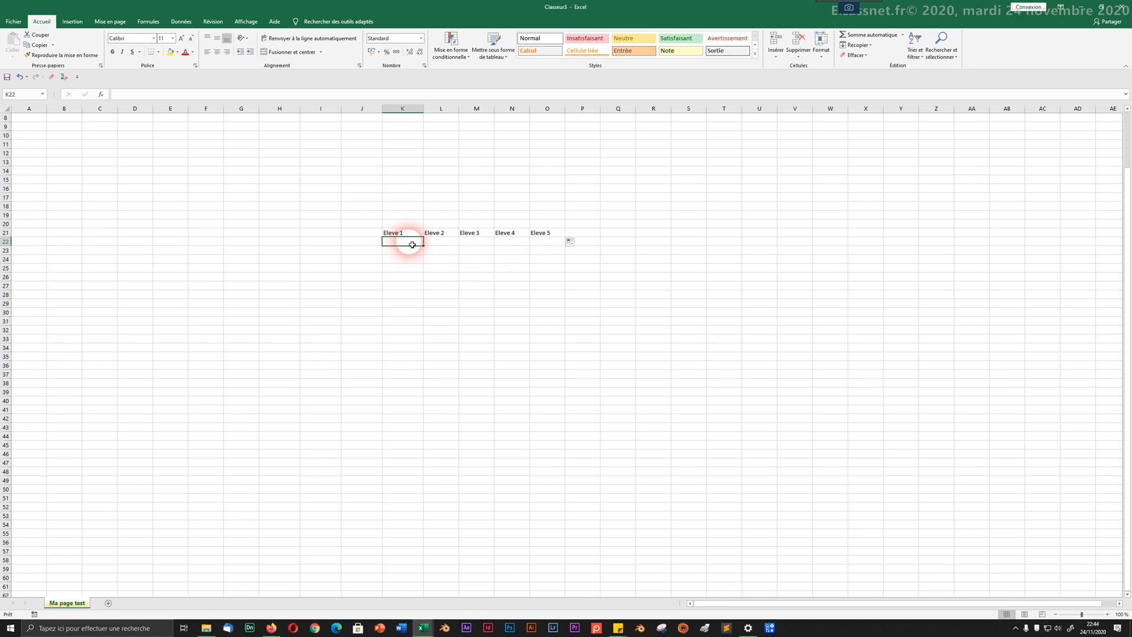
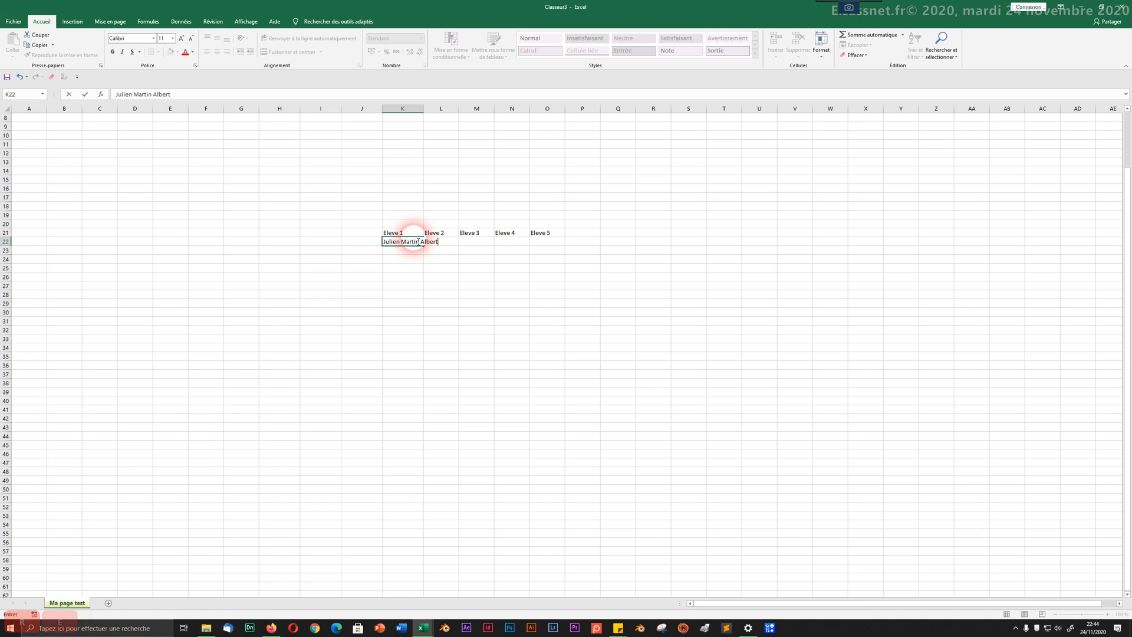
key(Tab)
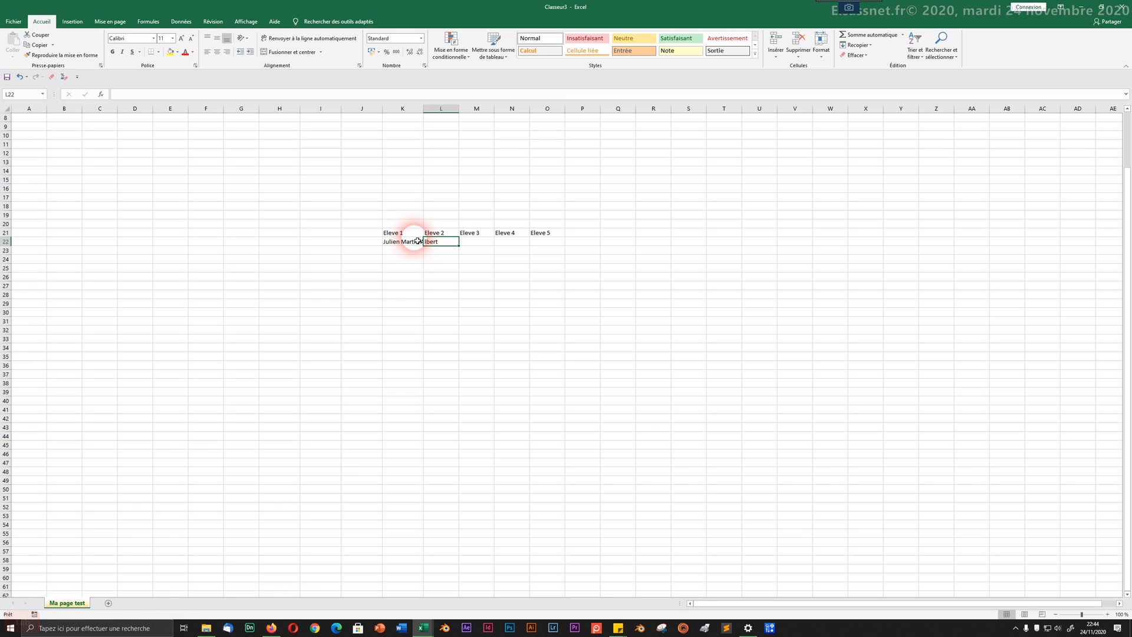
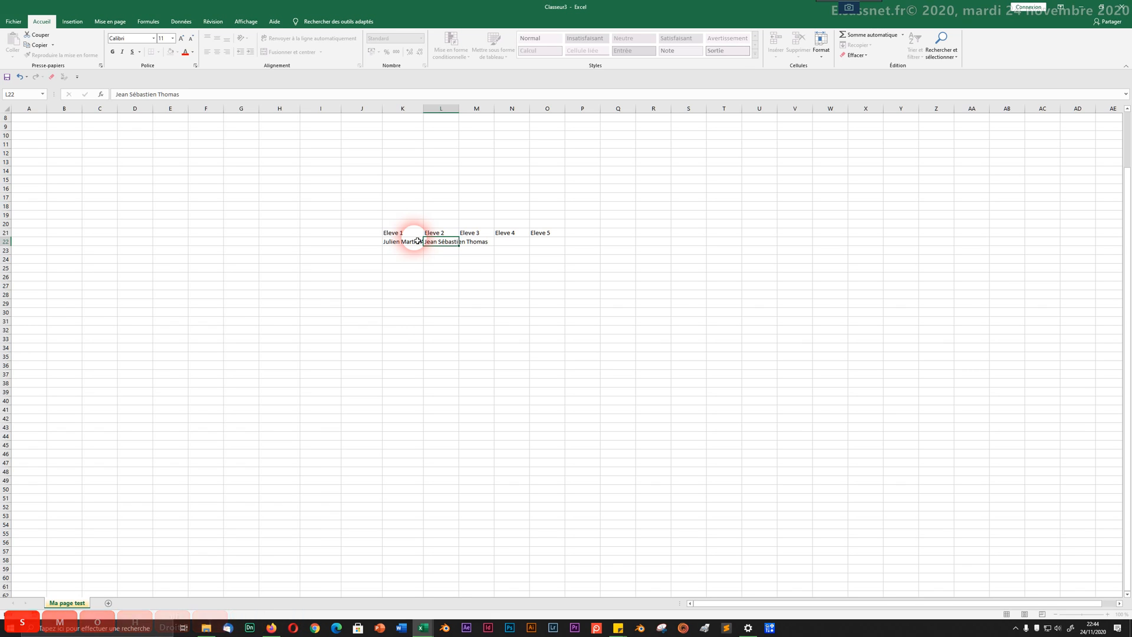
key(Tab)
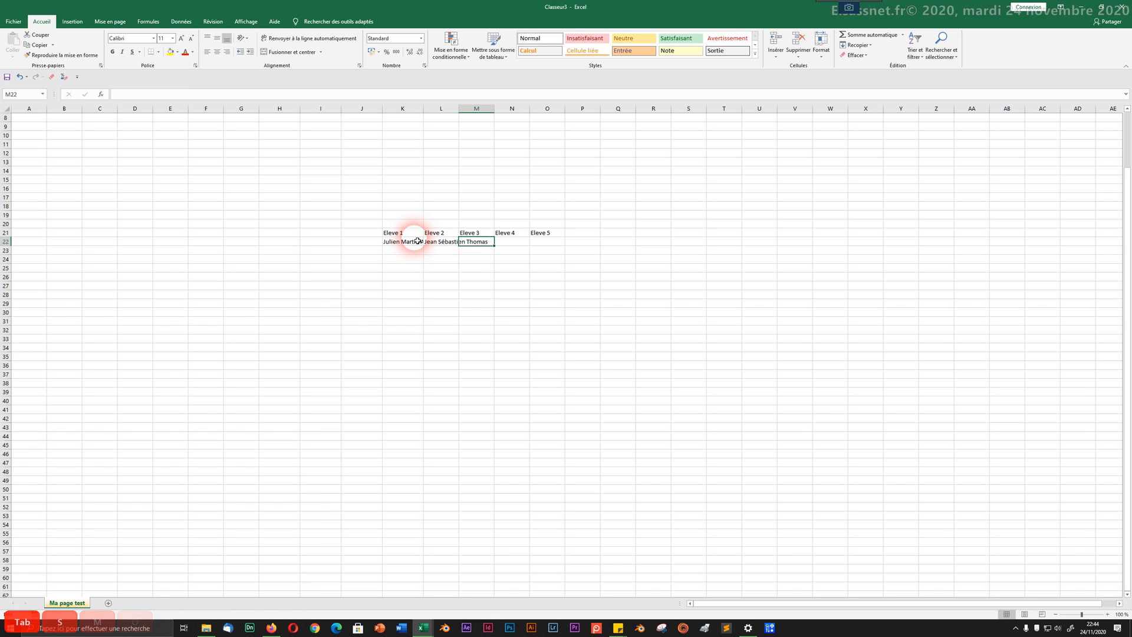
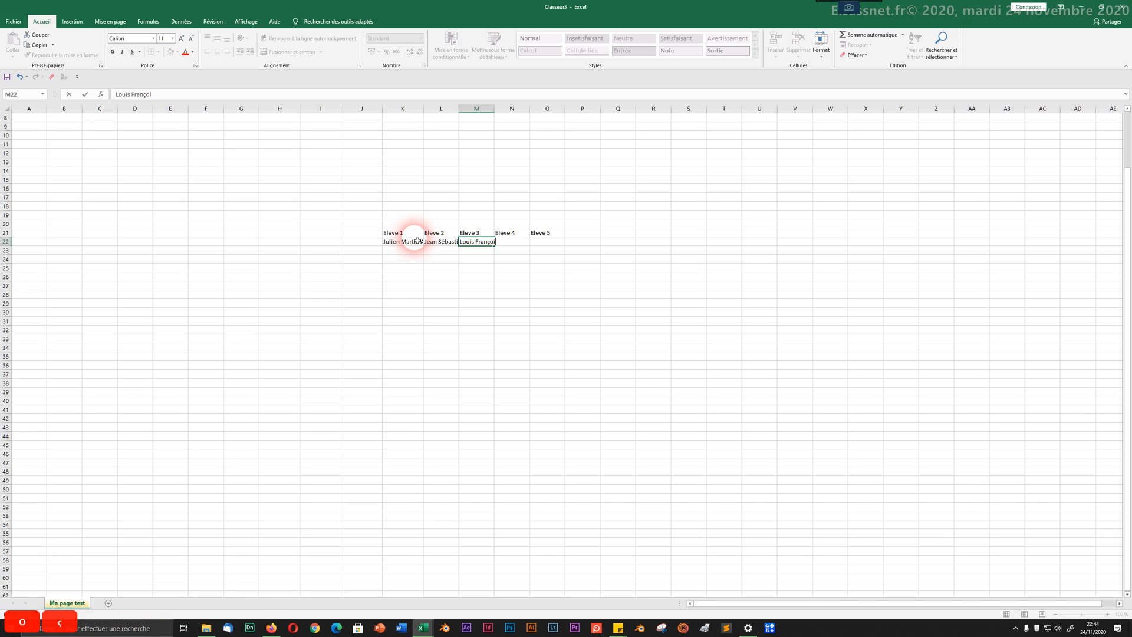
key(Return)
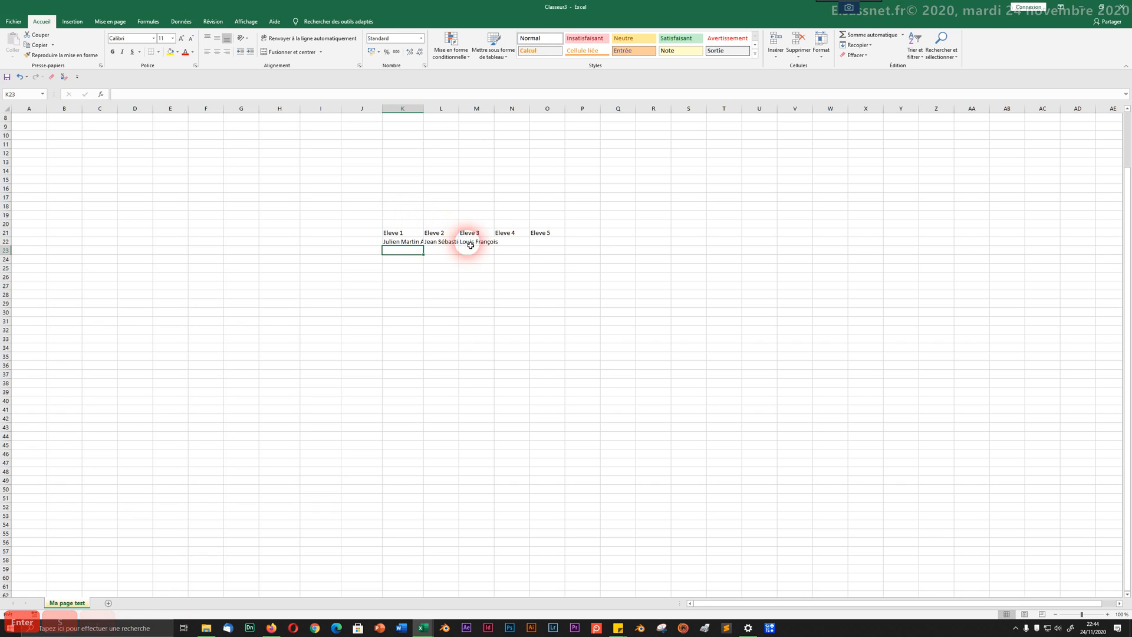
Step: Enter the fourth and fifth students' names in N22 and O22
click(524, 243)
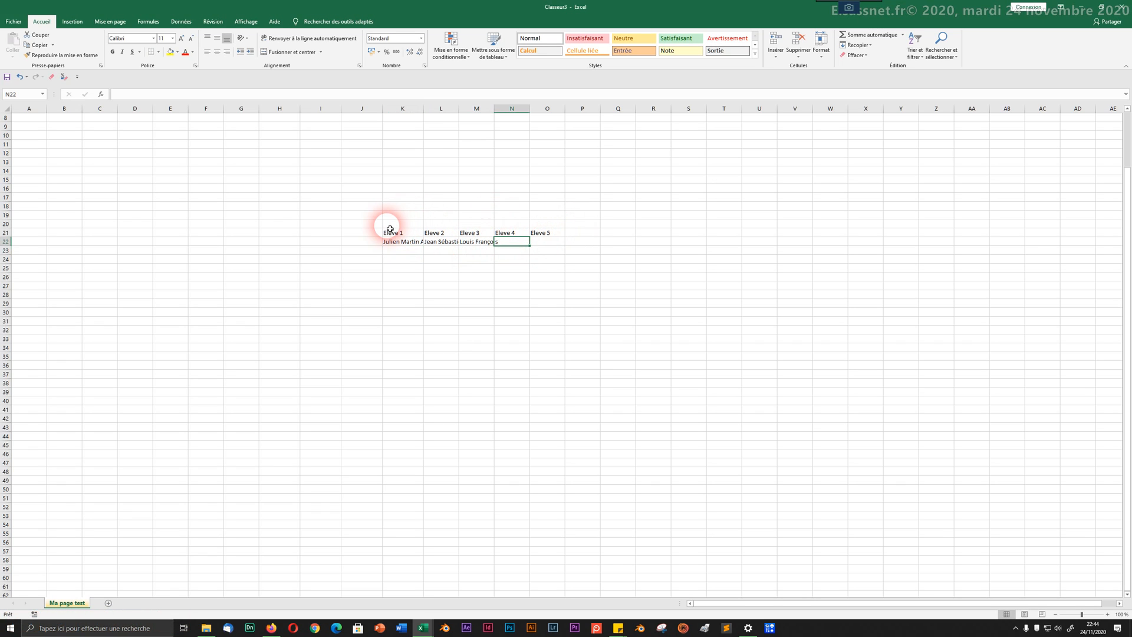
text(Cathe)
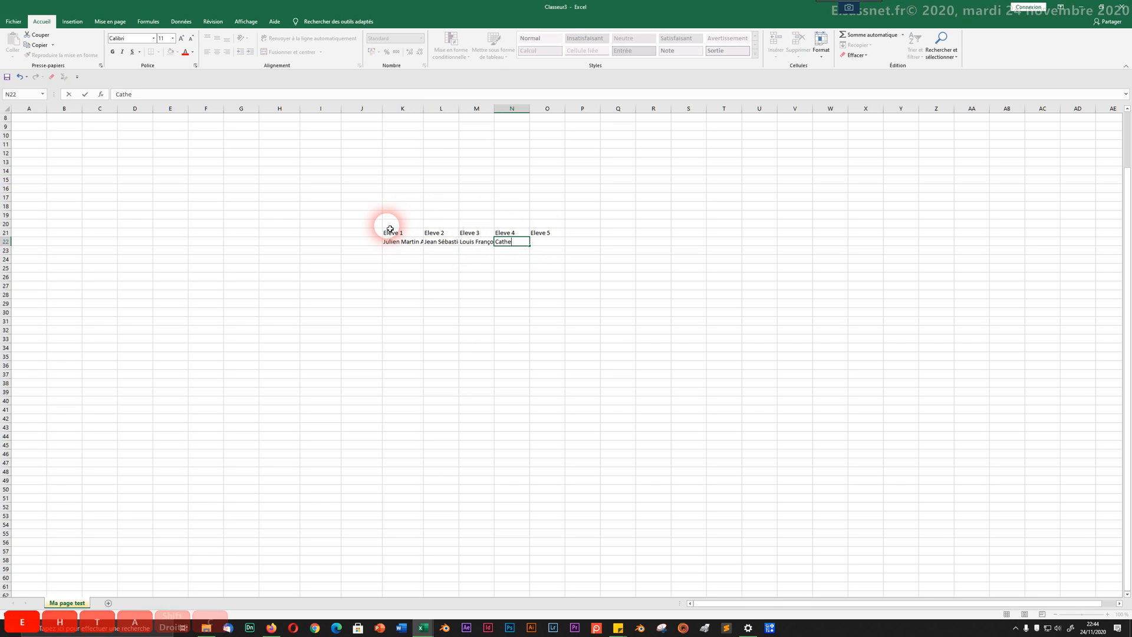
text(rine)
key(Tab)
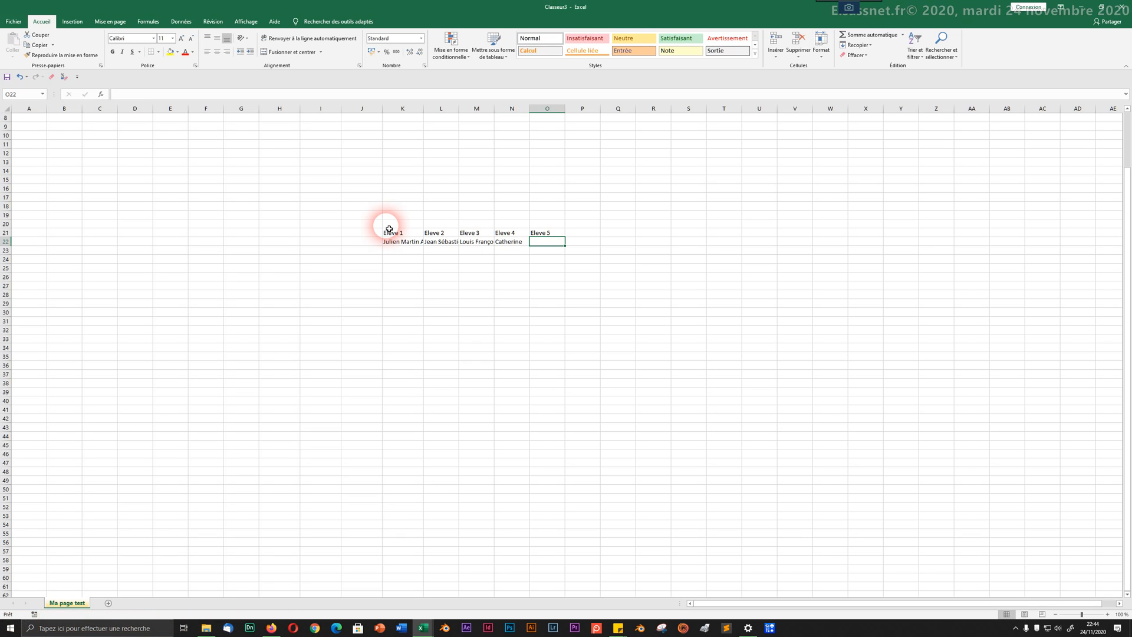
text(Sylvain)
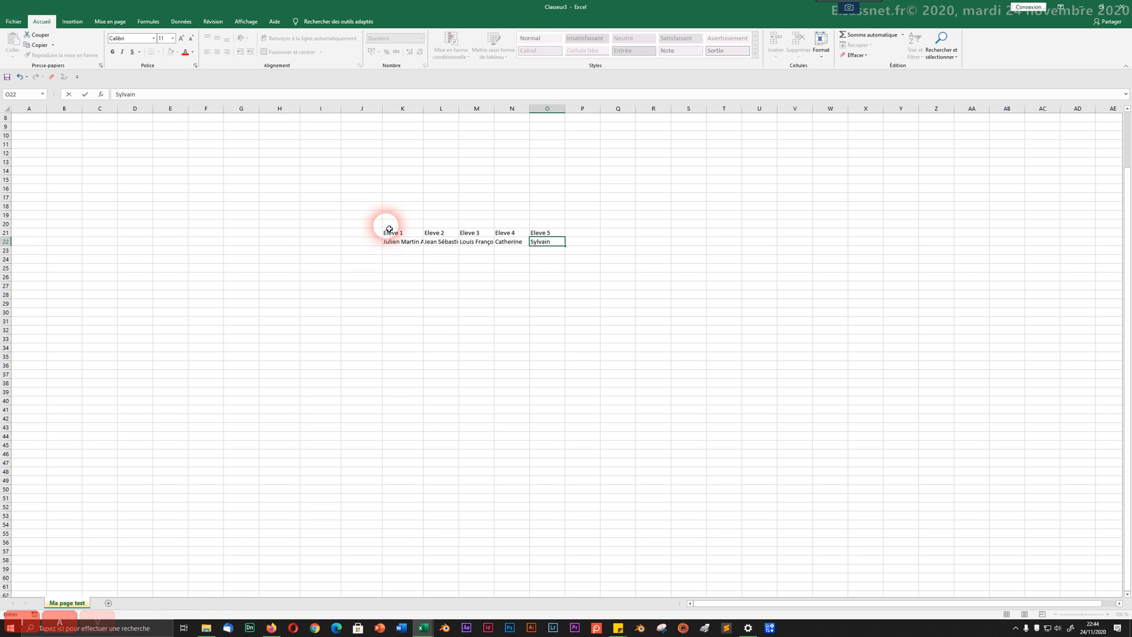
key(Return)
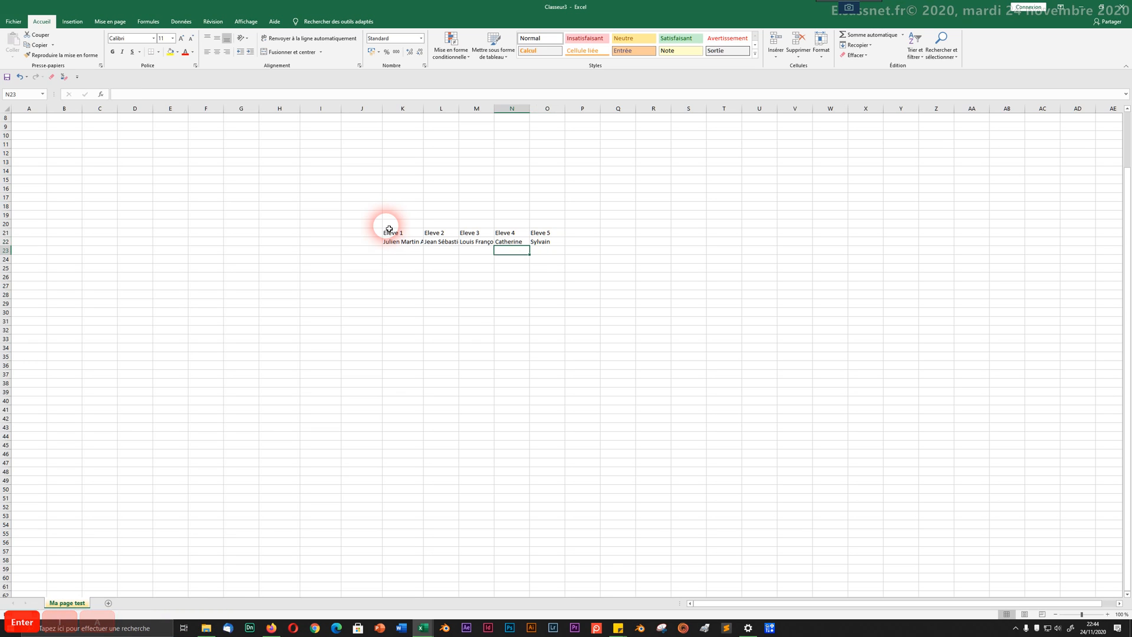
Step: Apply a light orange theme fill to the table K21:O22
click(417, 346)
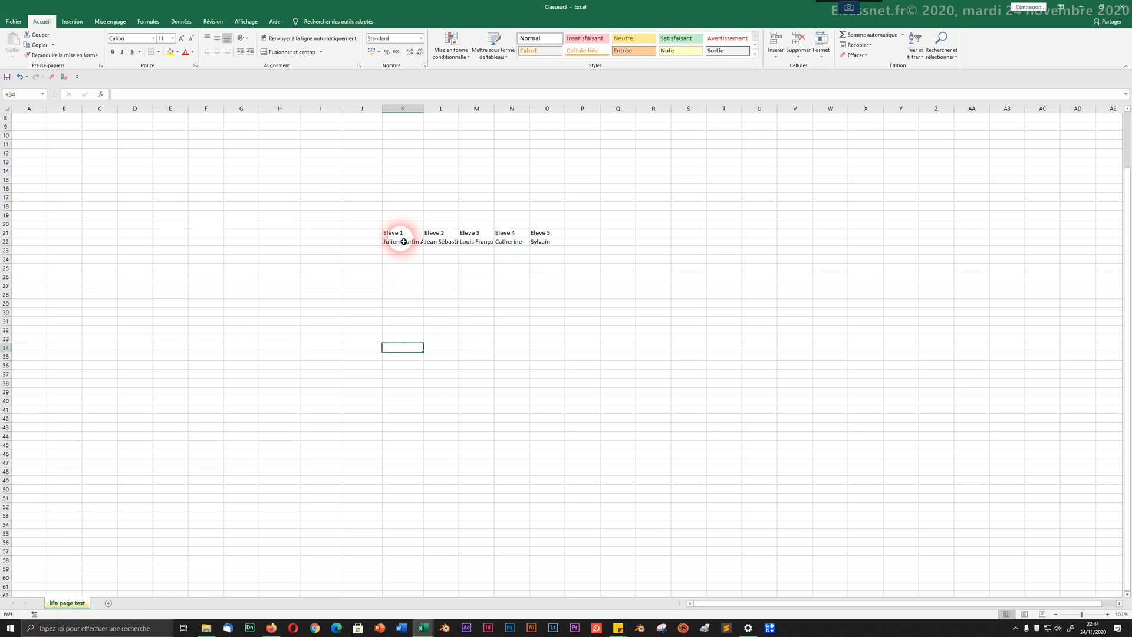
drag(407, 233, 560, 244)
click(176, 53)
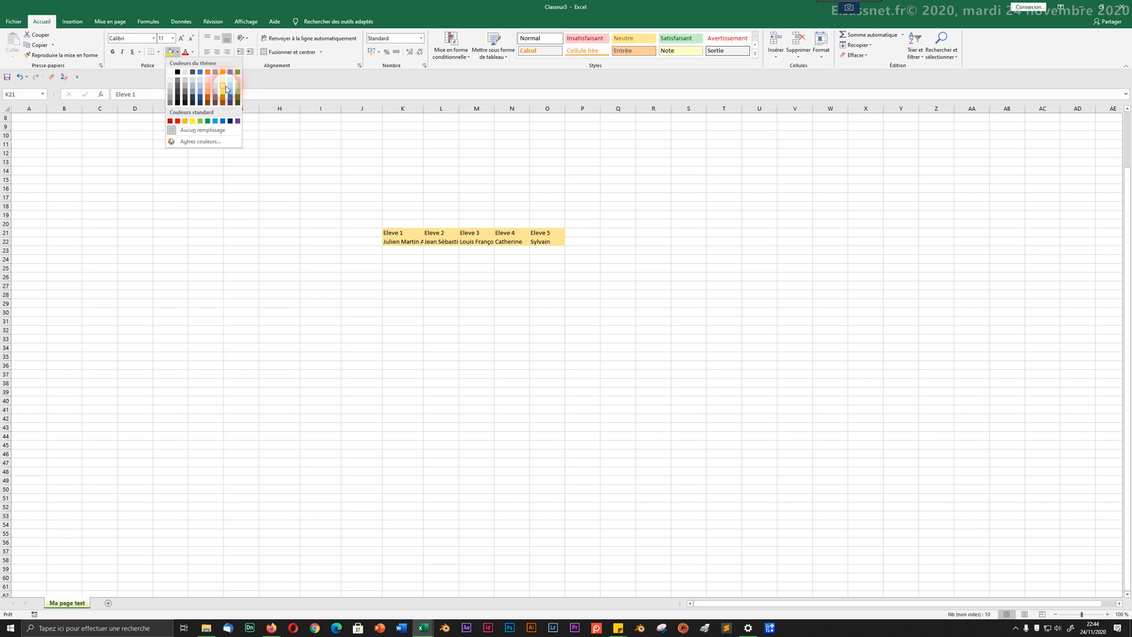
click(225, 89)
click(463, 284)
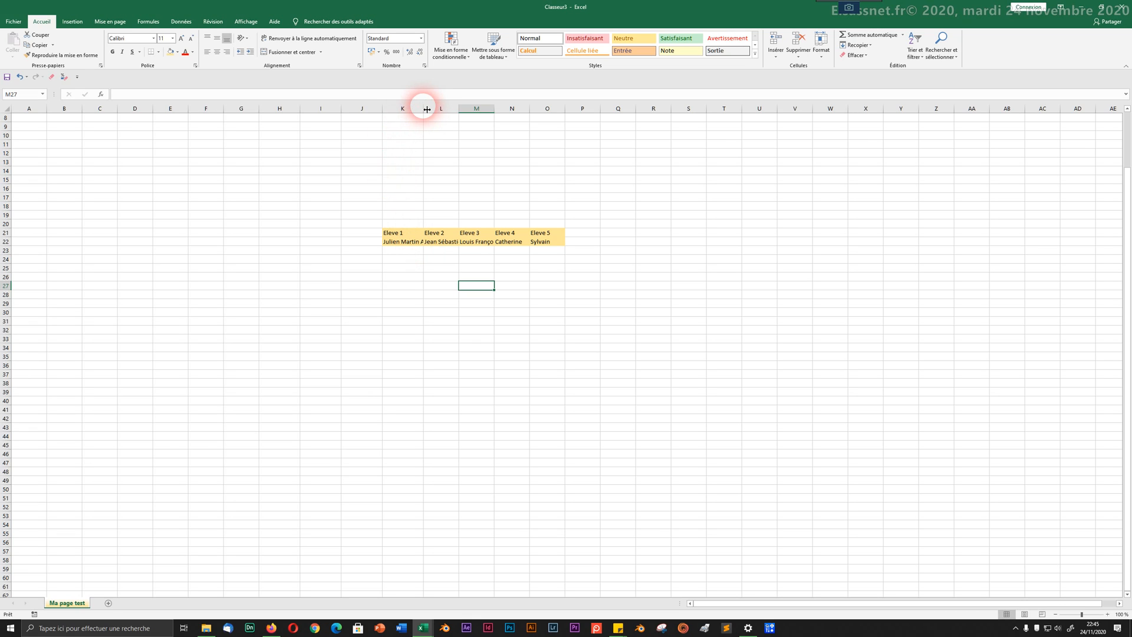
Step: Widen columns K and L so their names fit, and make row 21 taller
drag(427, 109, 445, 107)
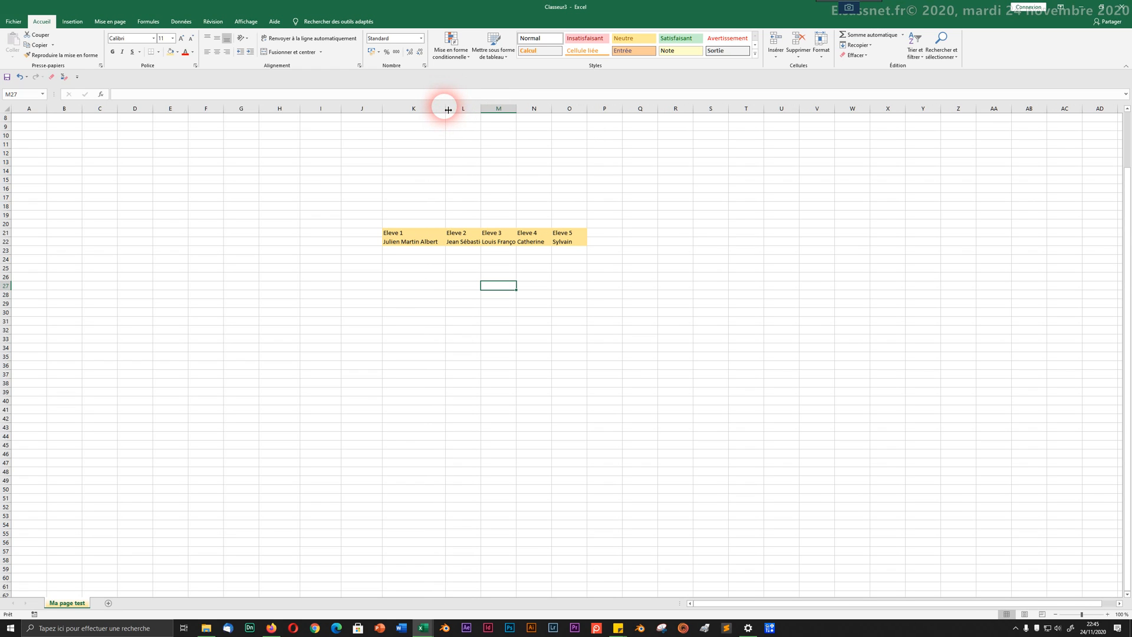
drag(481, 110, 557, 112)
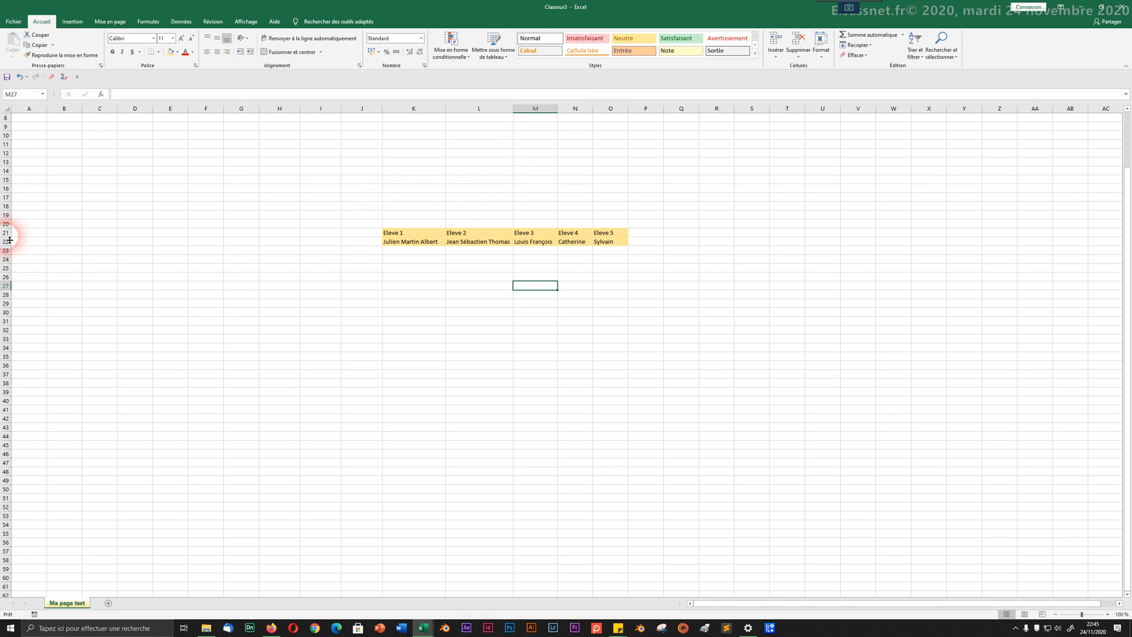
drag(9, 237, 6, 265)
click(363, 320)
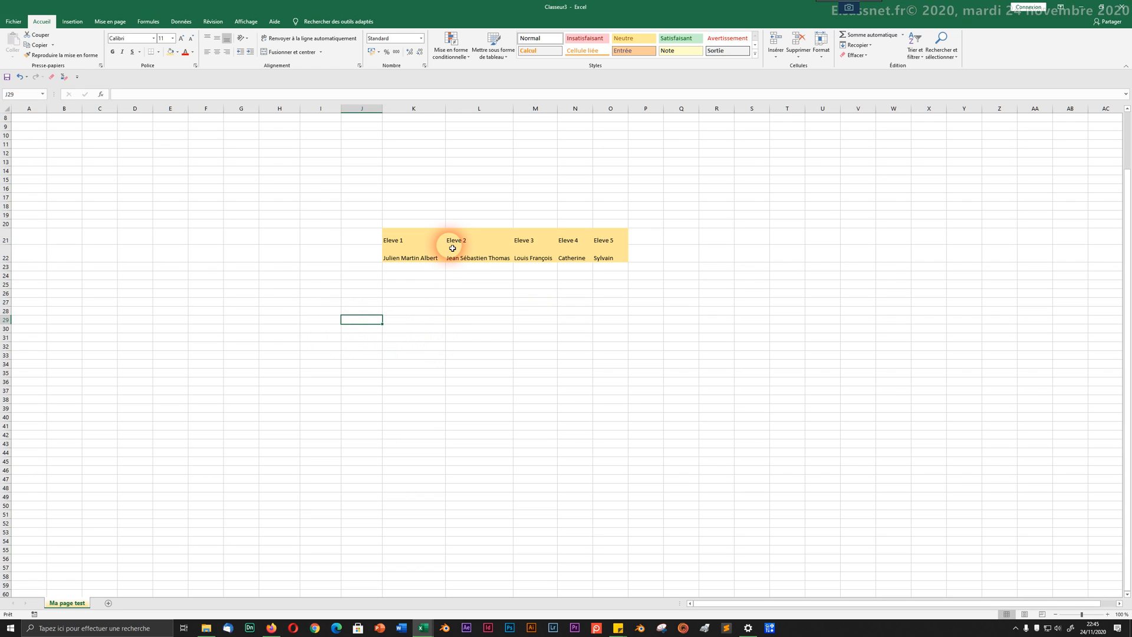
key(ctrl+z)
key(ctrl+z)
key(ctrl+z)
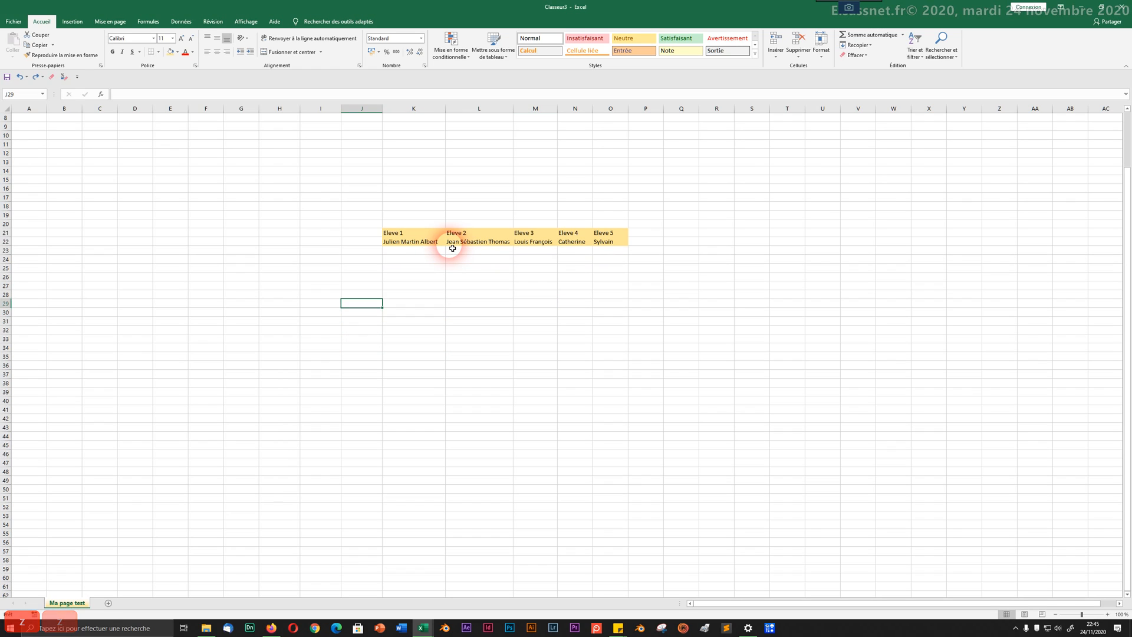
key(ctrl+z)
key(ctrl+z)
key(ctrl+z)
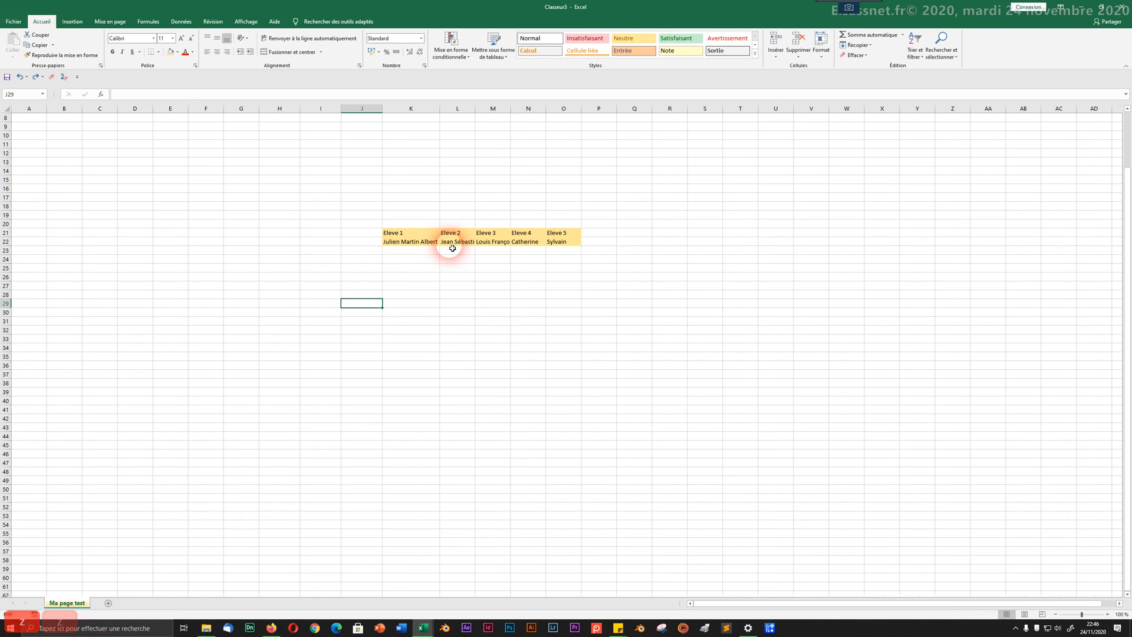
key(ctrl+z)
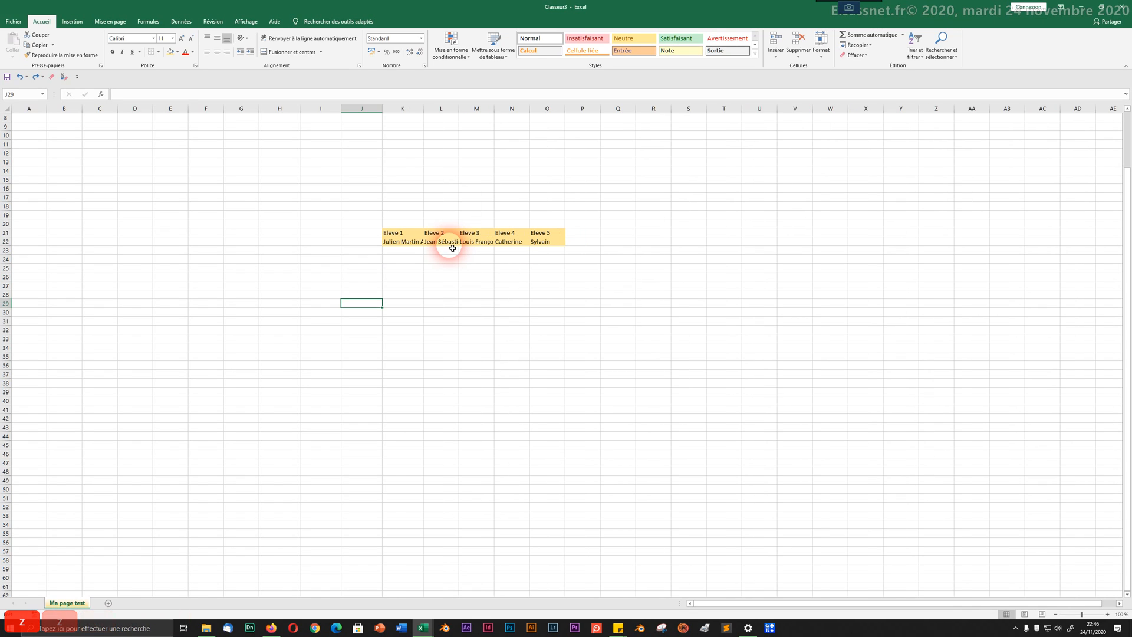
click(396, 234)
click(393, 242)
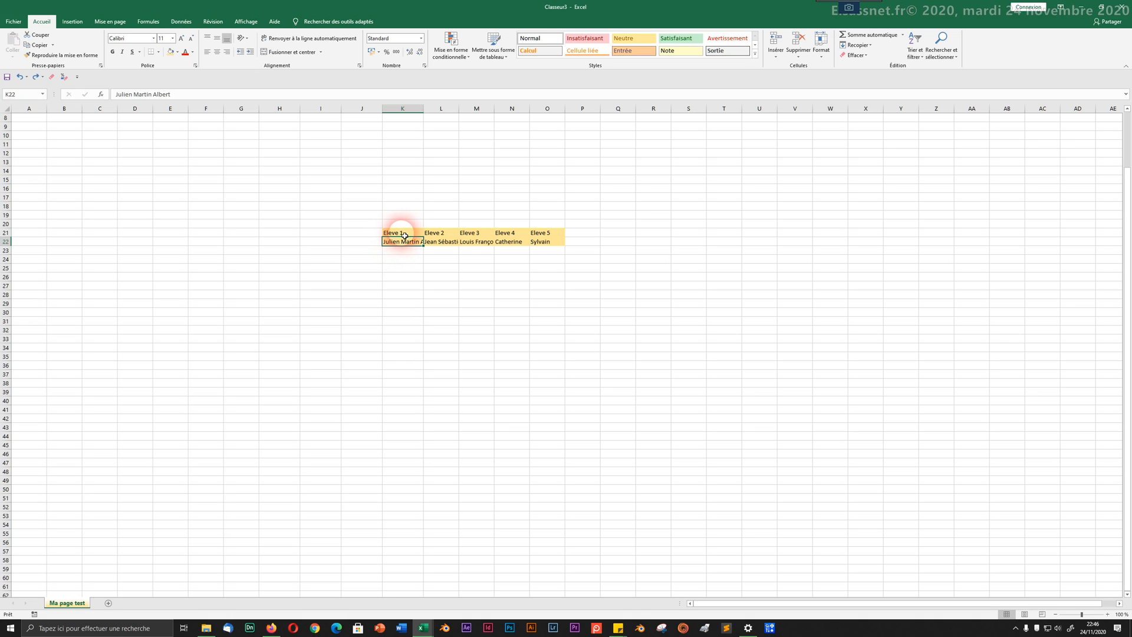
click(403, 236)
drag(404, 235, 543, 235)
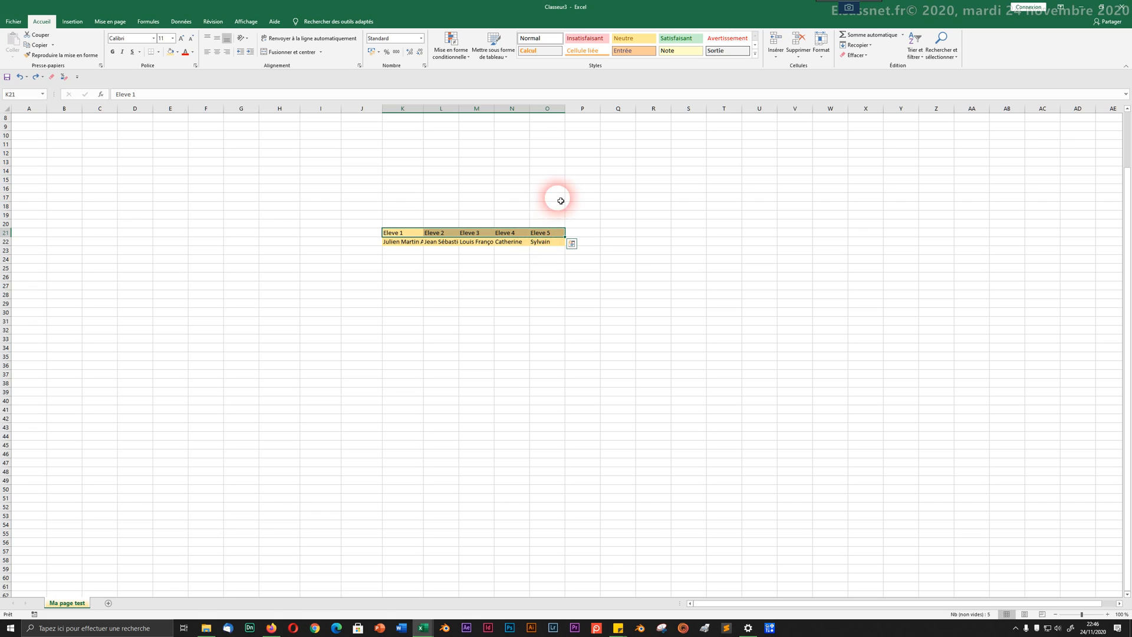
Step: Select columns K through O and check their shared width of 26,14
click(412, 112)
drag(412, 112, 616, 114)
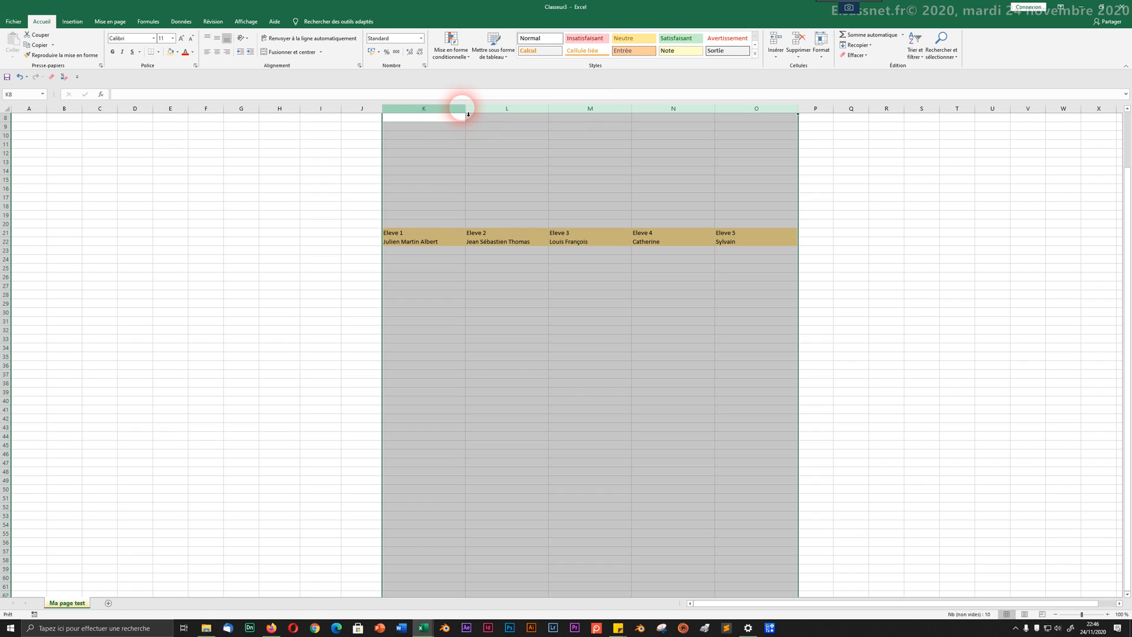
drag(469, 112, 469, 112)
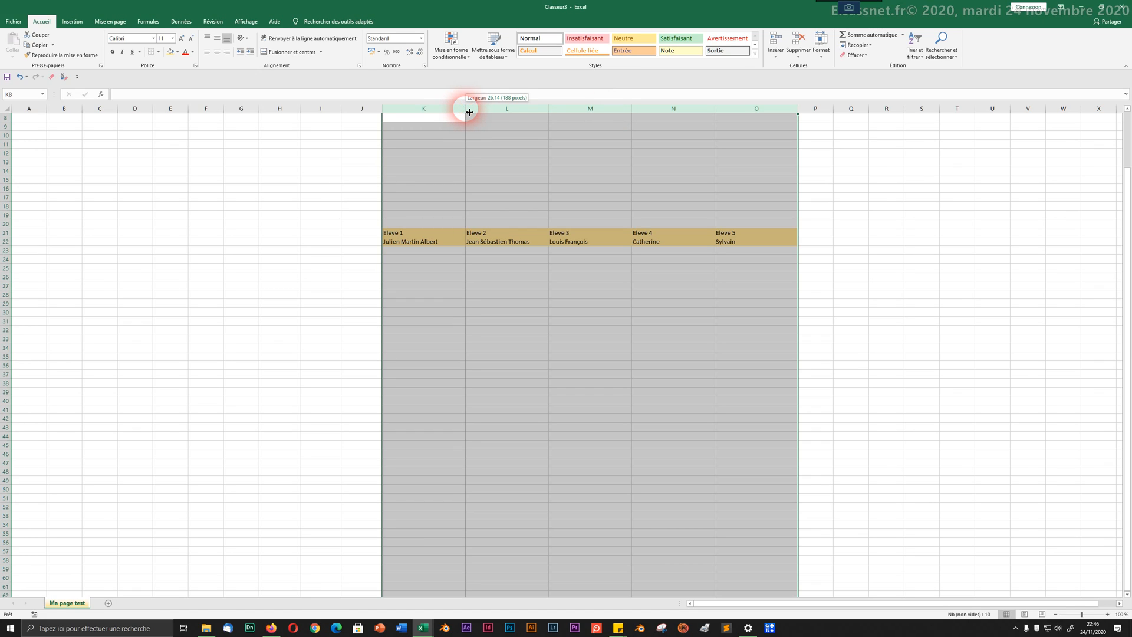
drag(469, 112, 470, 112)
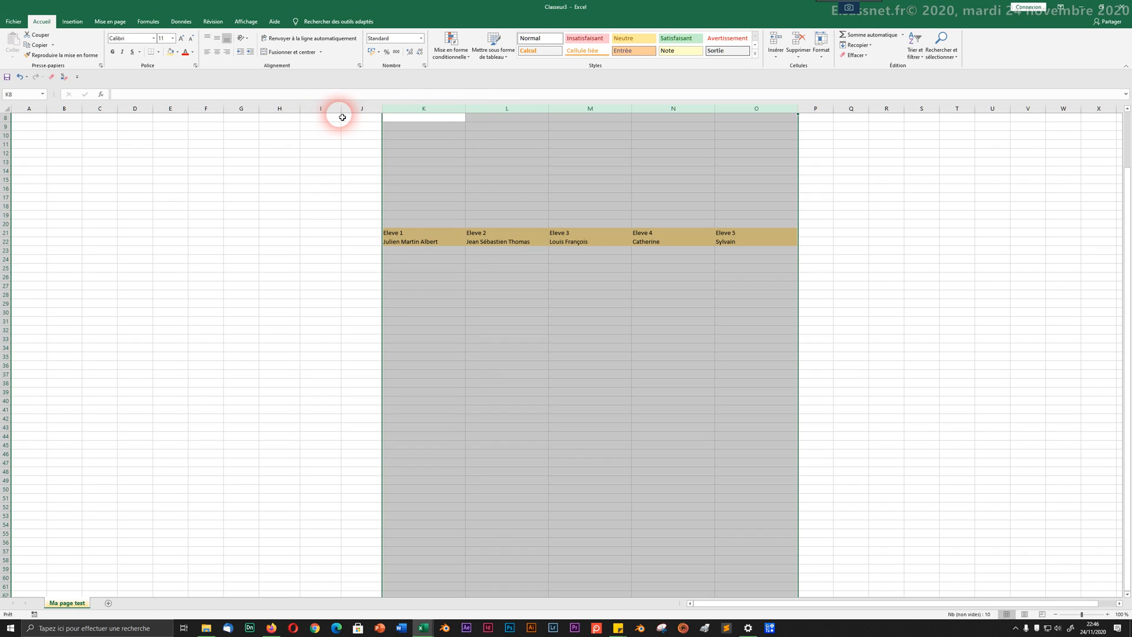
Step: Set columns K to O to a column width of 25
click(819, 47)
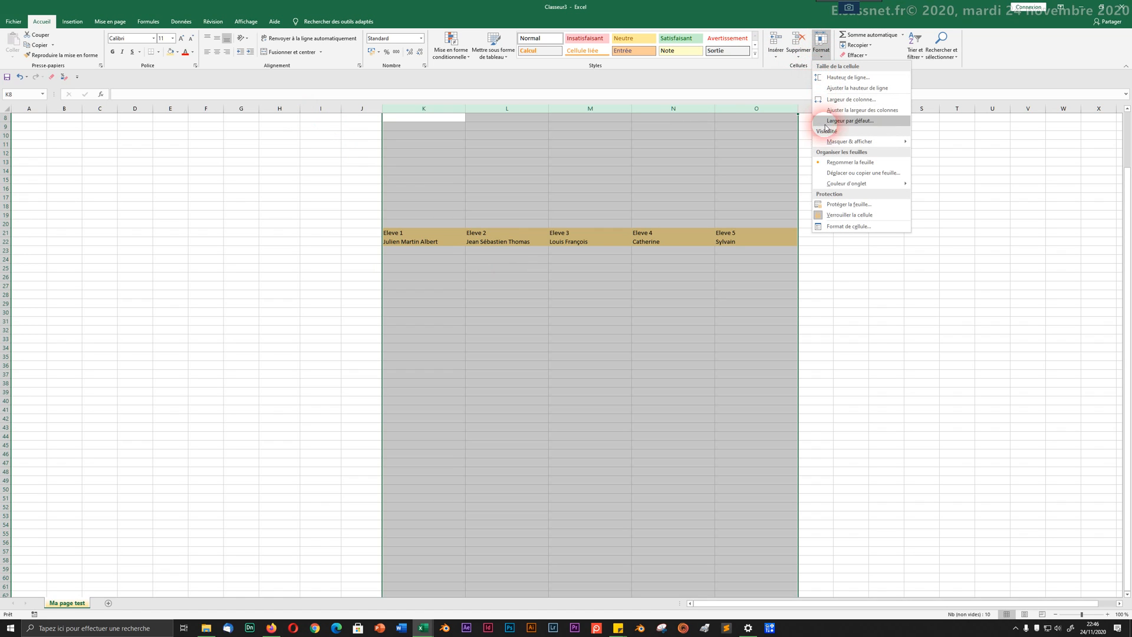
click(841, 100)
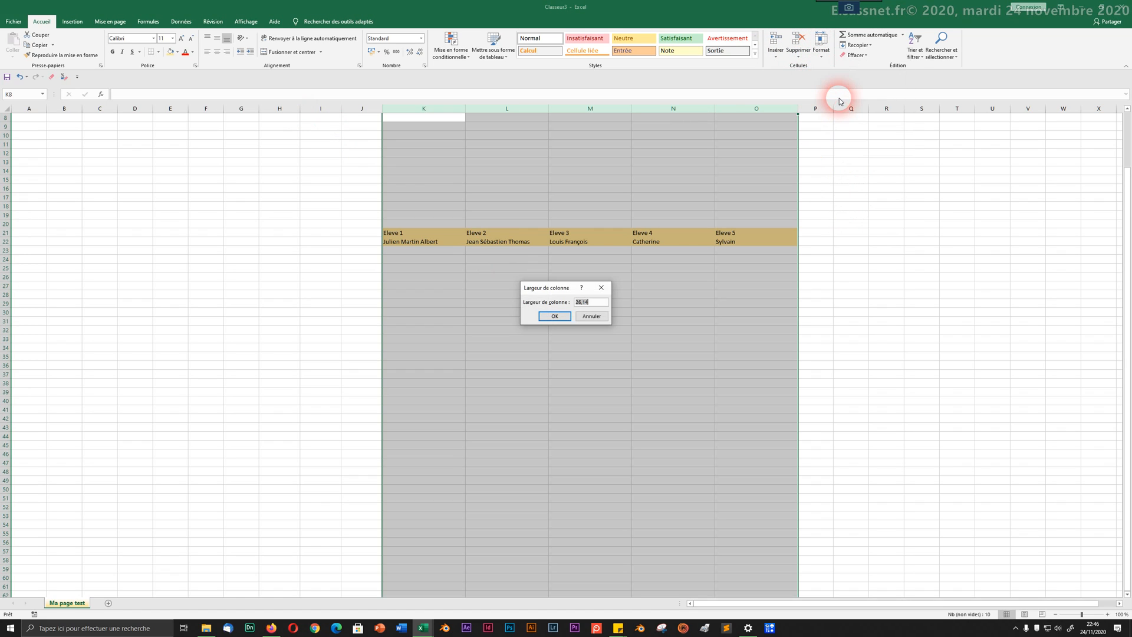
click(587, 302)
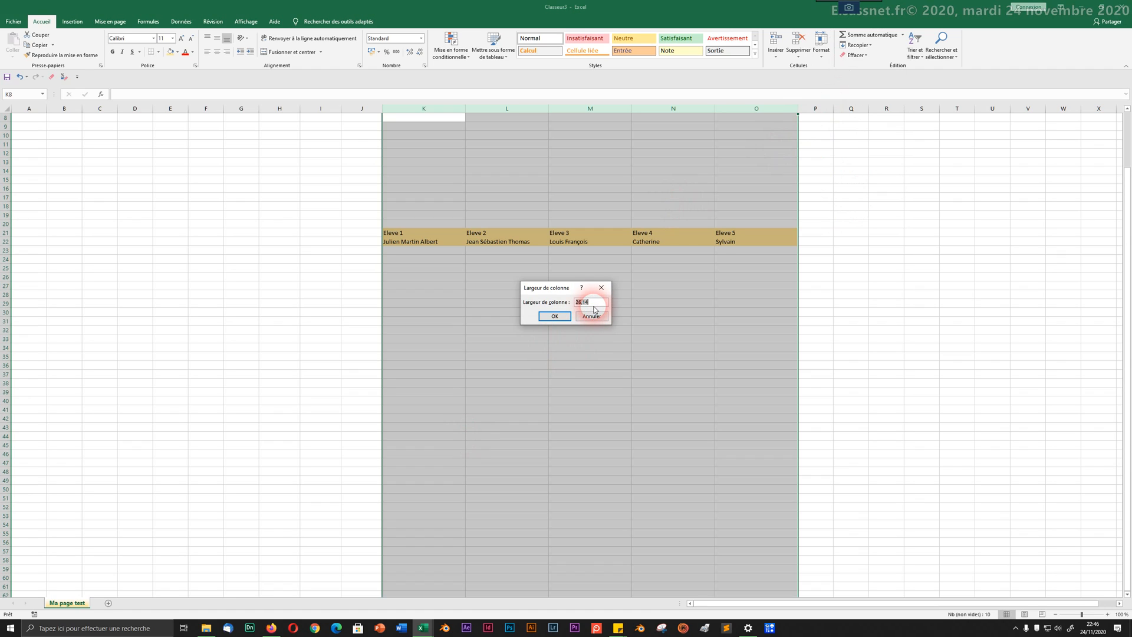
text(25)
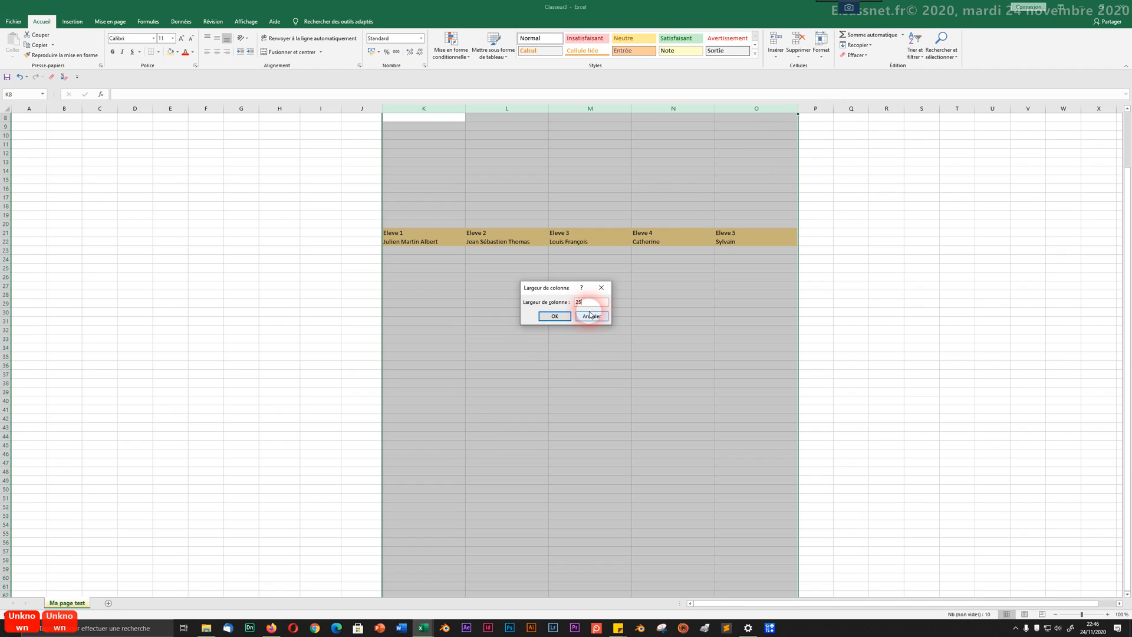
click(556, 317)
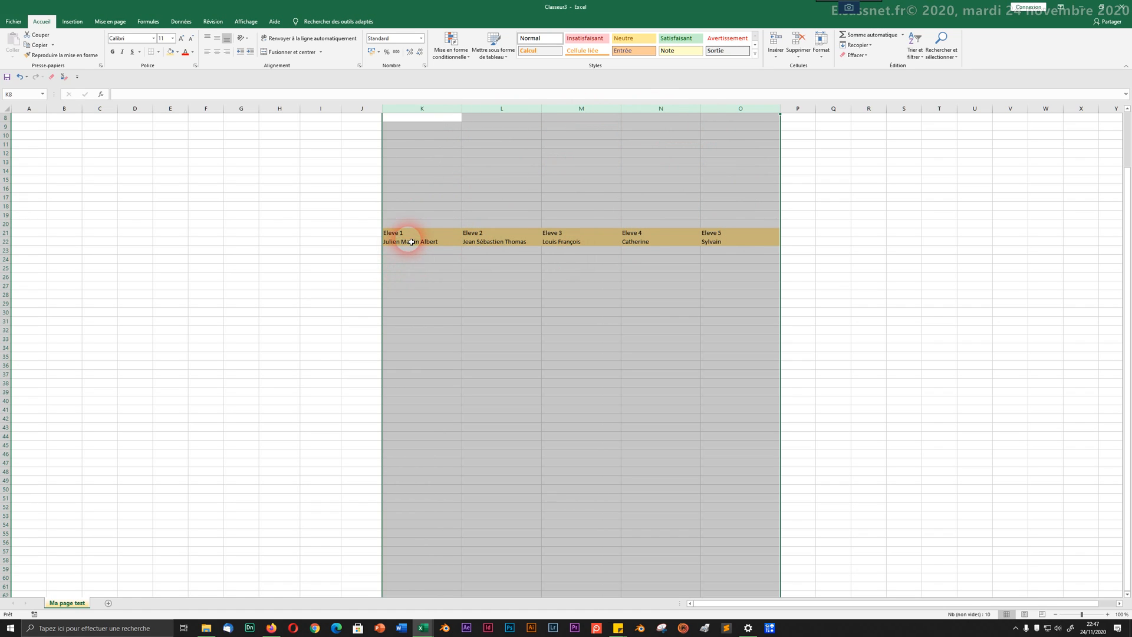
click(529, 251)
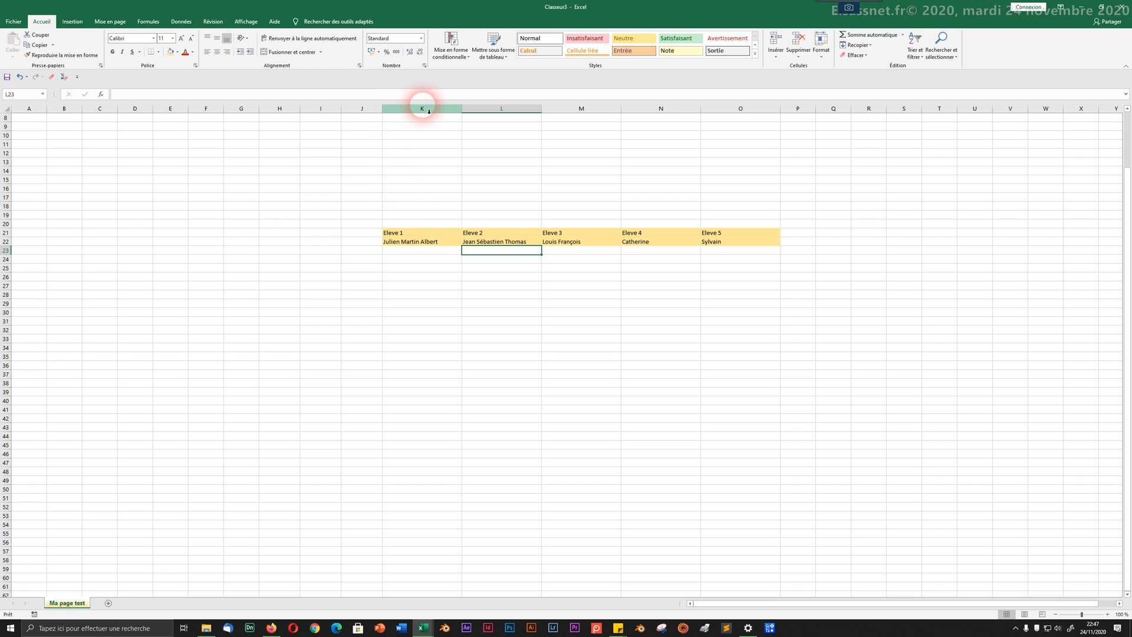
drag(428, 111, 760, 113)
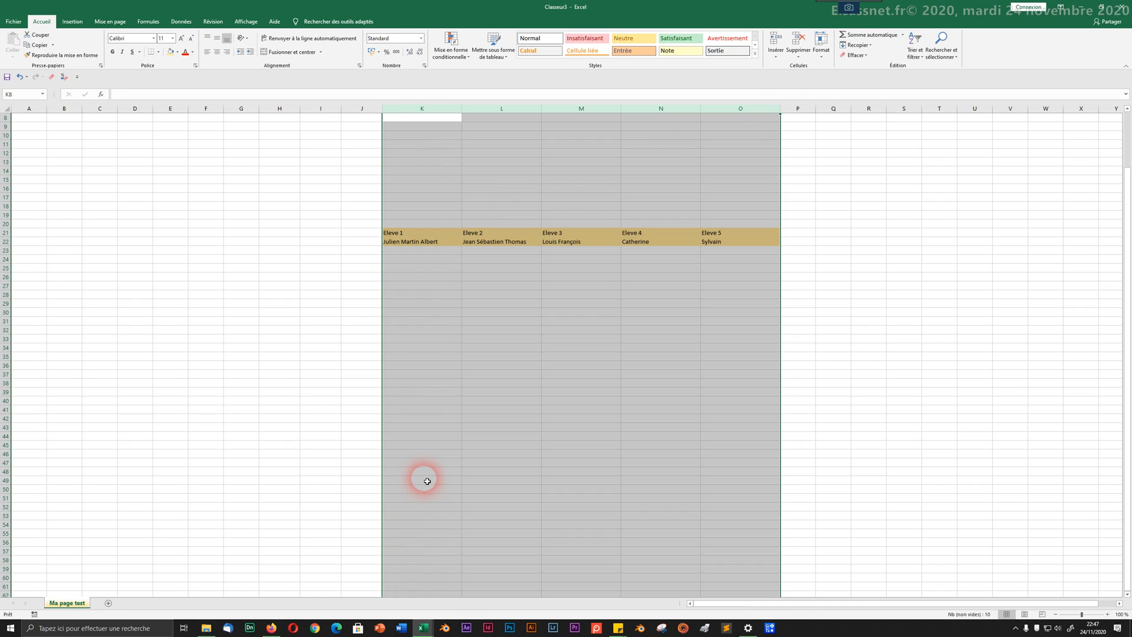
click(431, 233)
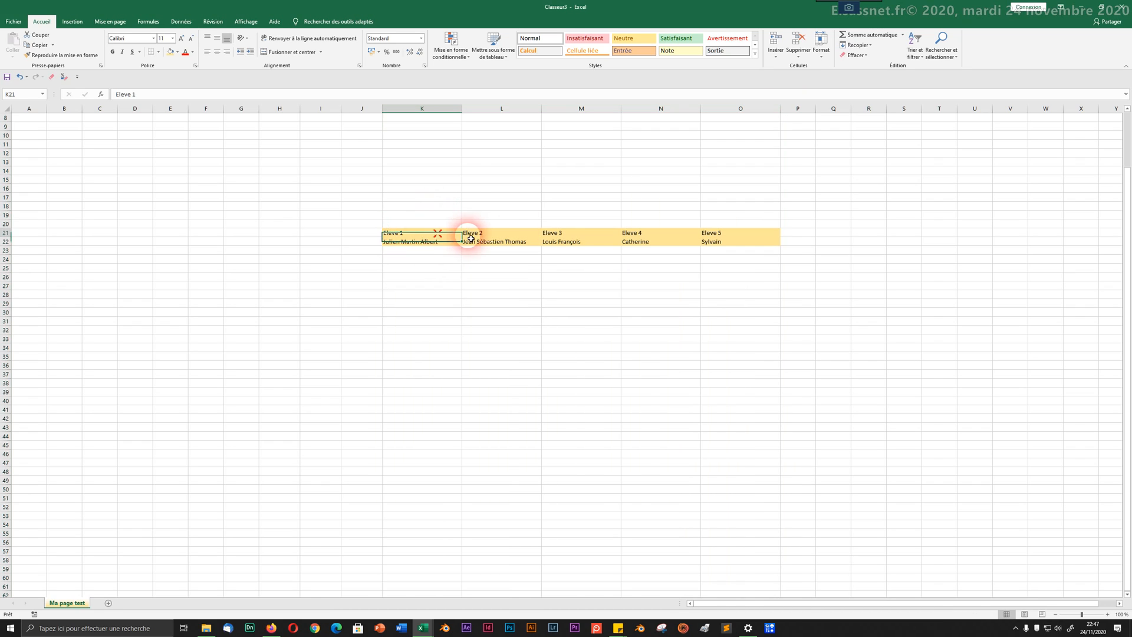
drag(470, 238, 439, 240)
click(738, 243)
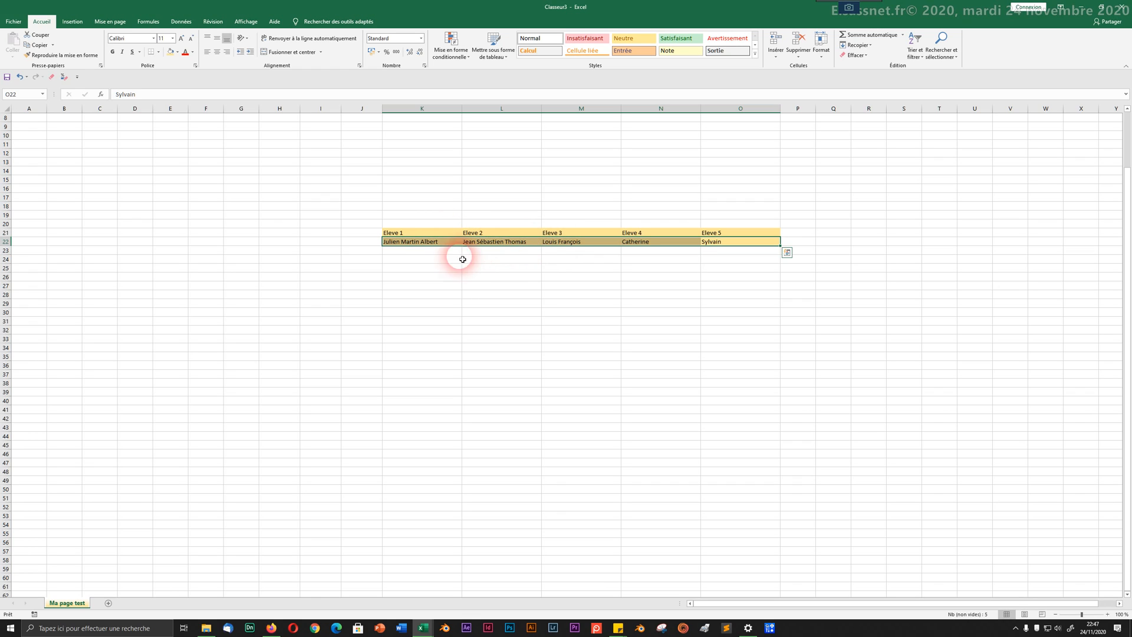
drag(422, 235, 748, 242)
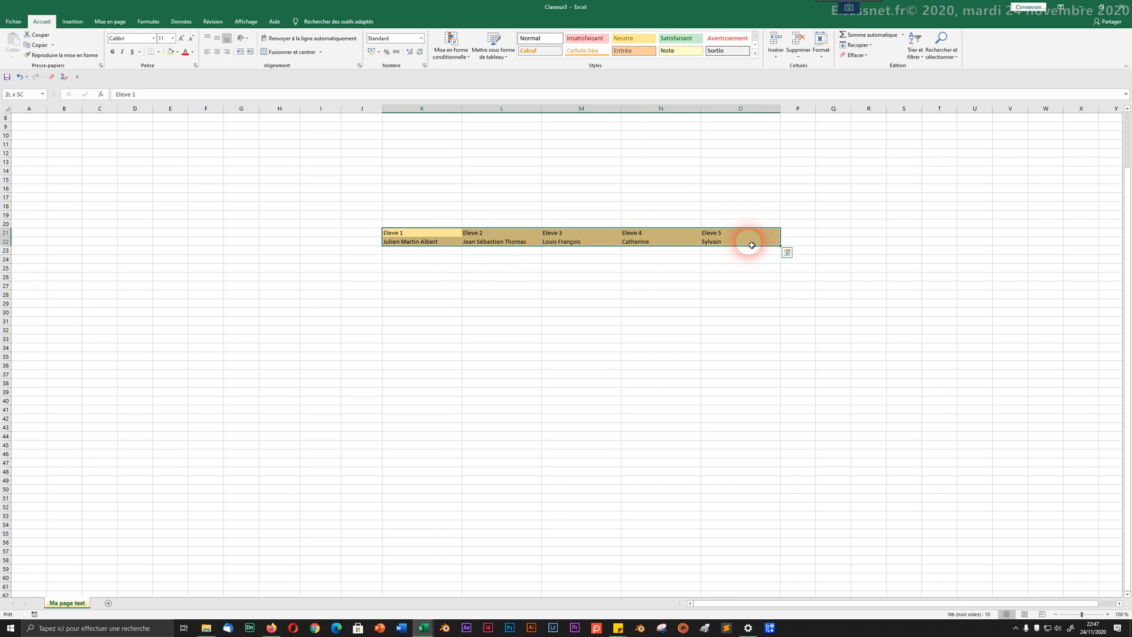
Step: Auto-fit columns K to O to their longest entries, then clear the selection
click(821, 53)
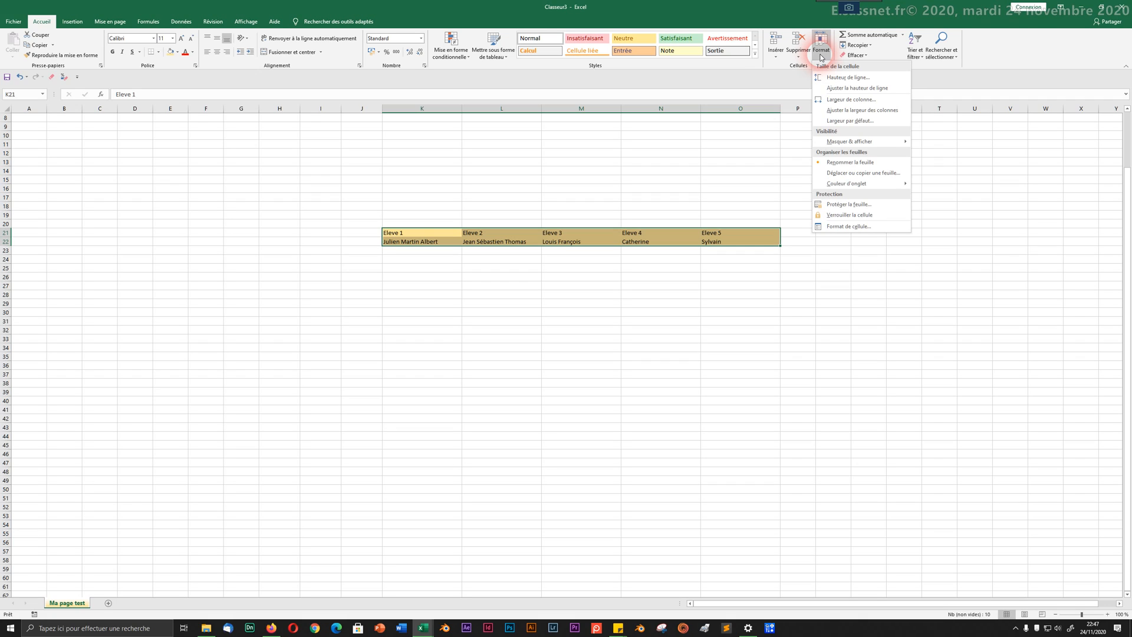
click(859, 115)
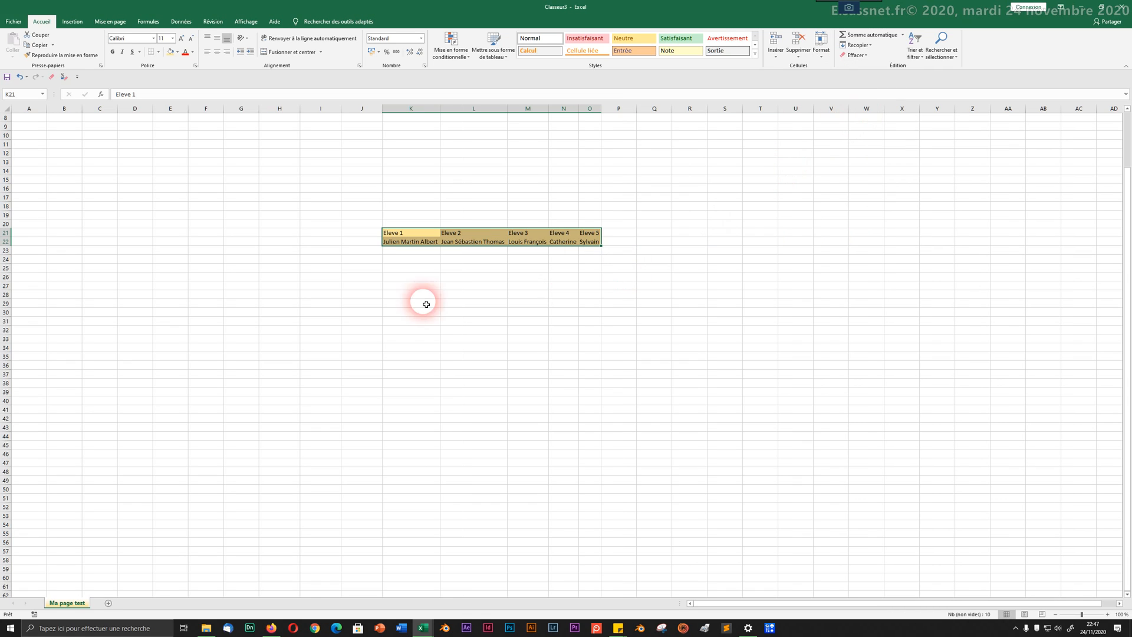
click(411, 319)
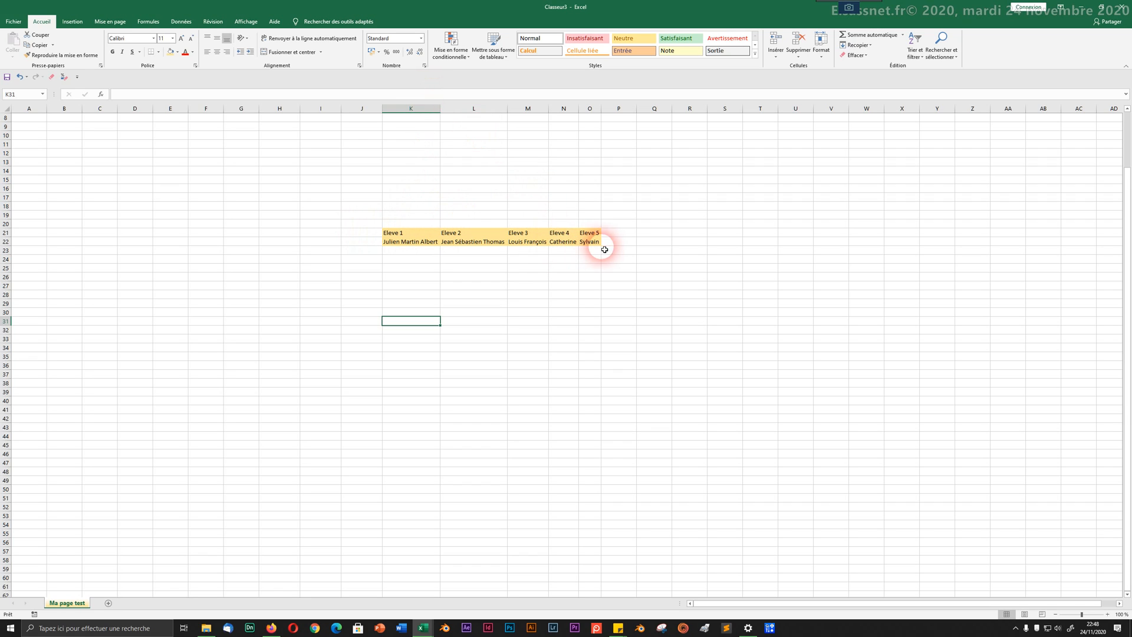
drag(382, 229, 590, 235)
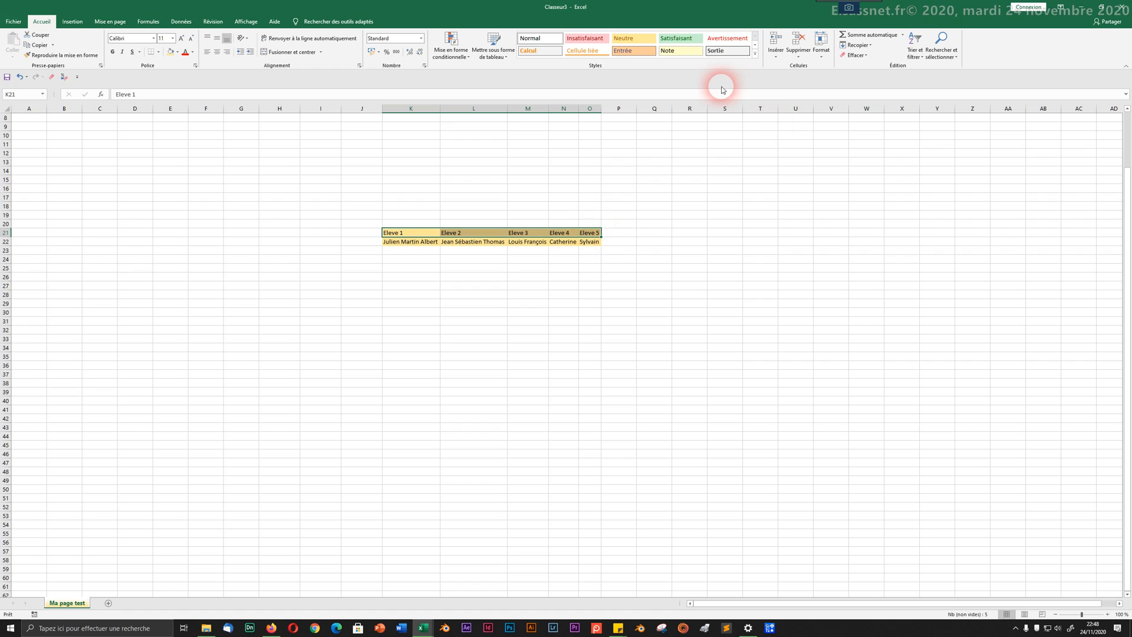
click(820, 47)
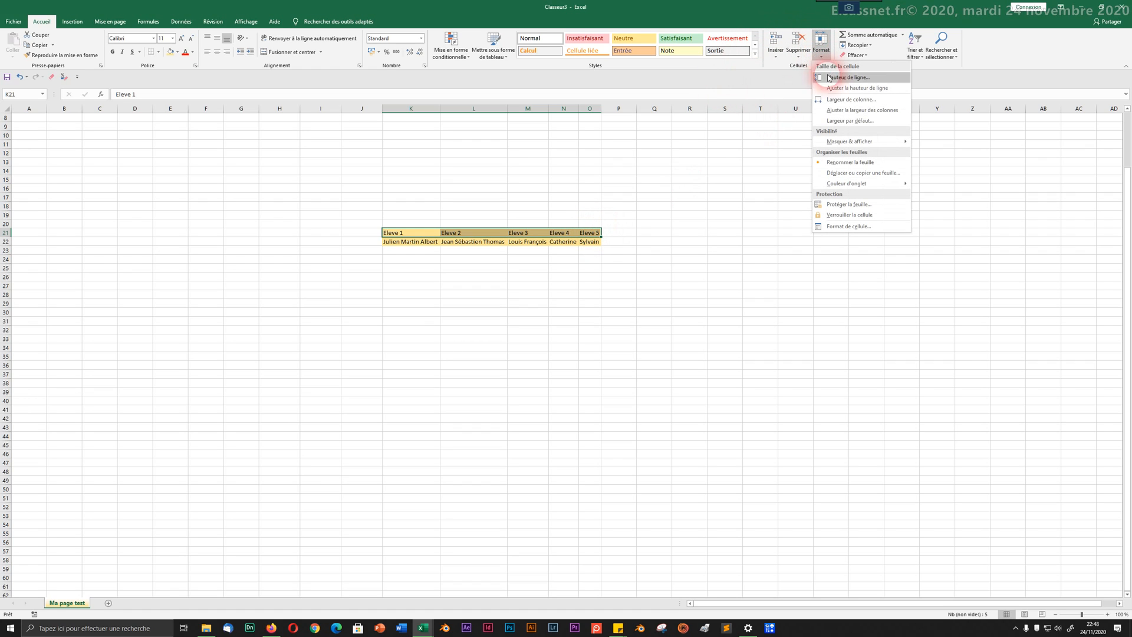
click(844, 111)
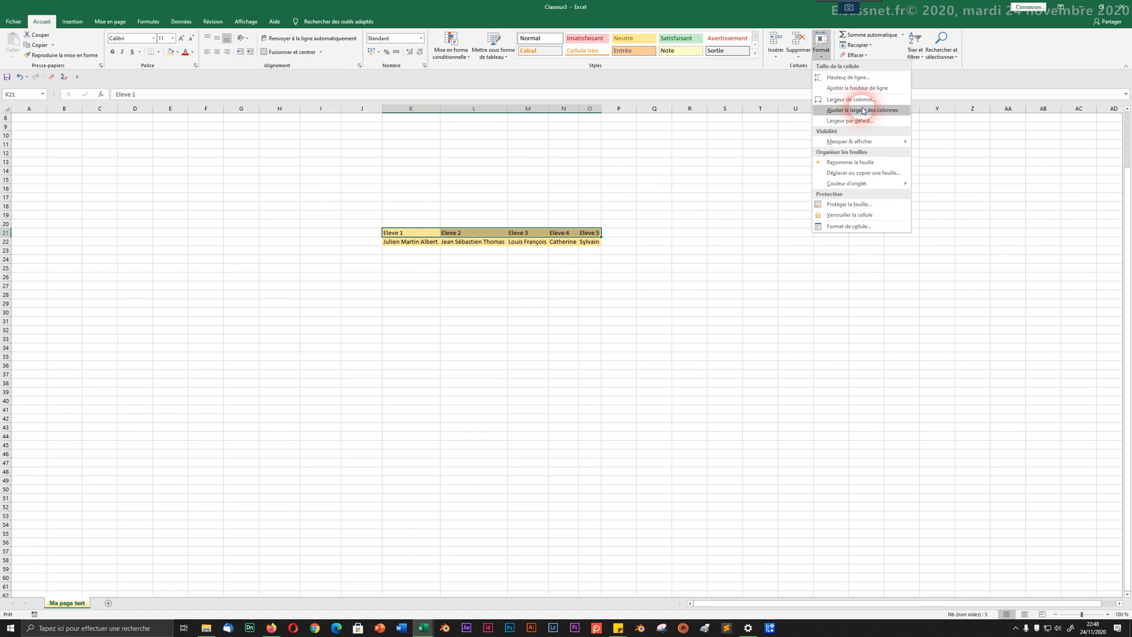
click(863, 111)
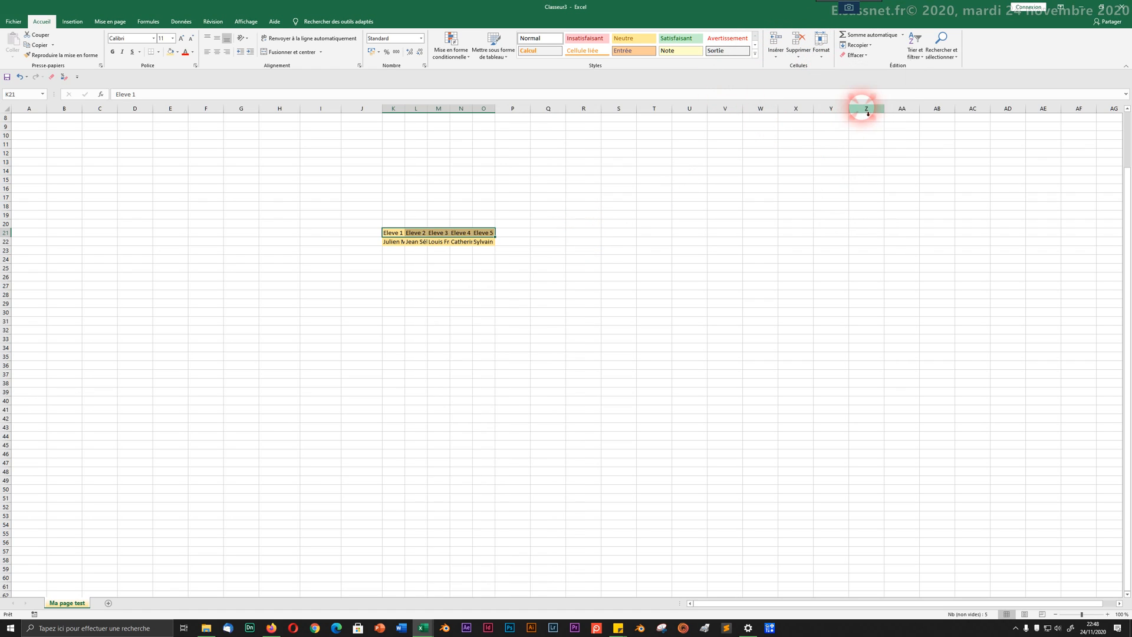
click(401, 234)
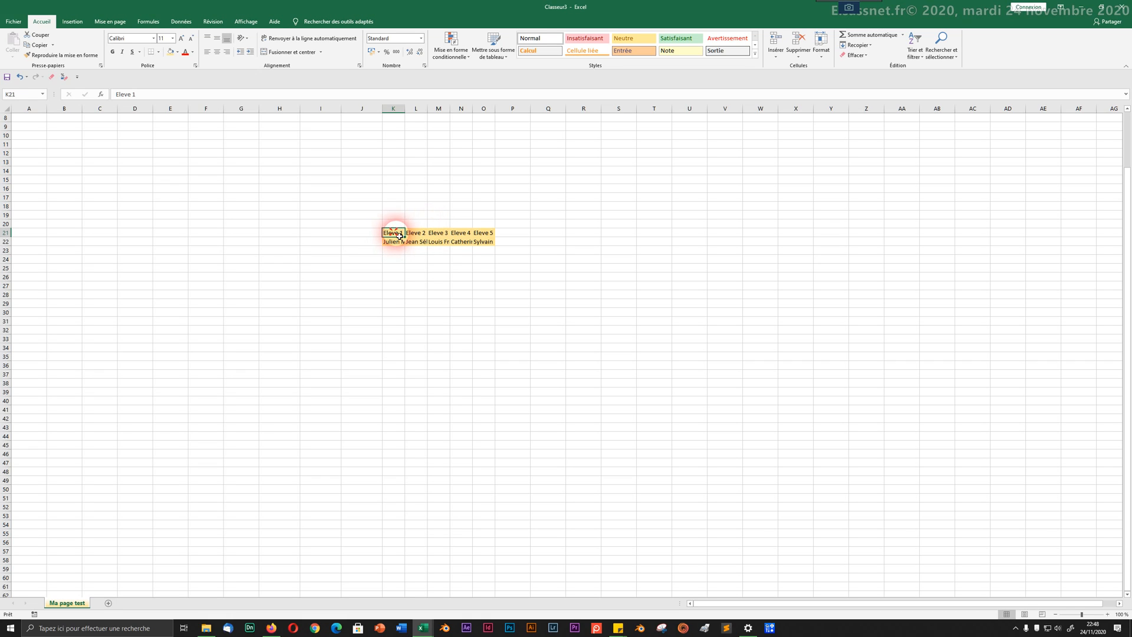
mouse_move(399, 235)
mouse_down()
mouse_move(469, 236)
mouse_move(387, 243)
mouse_up()
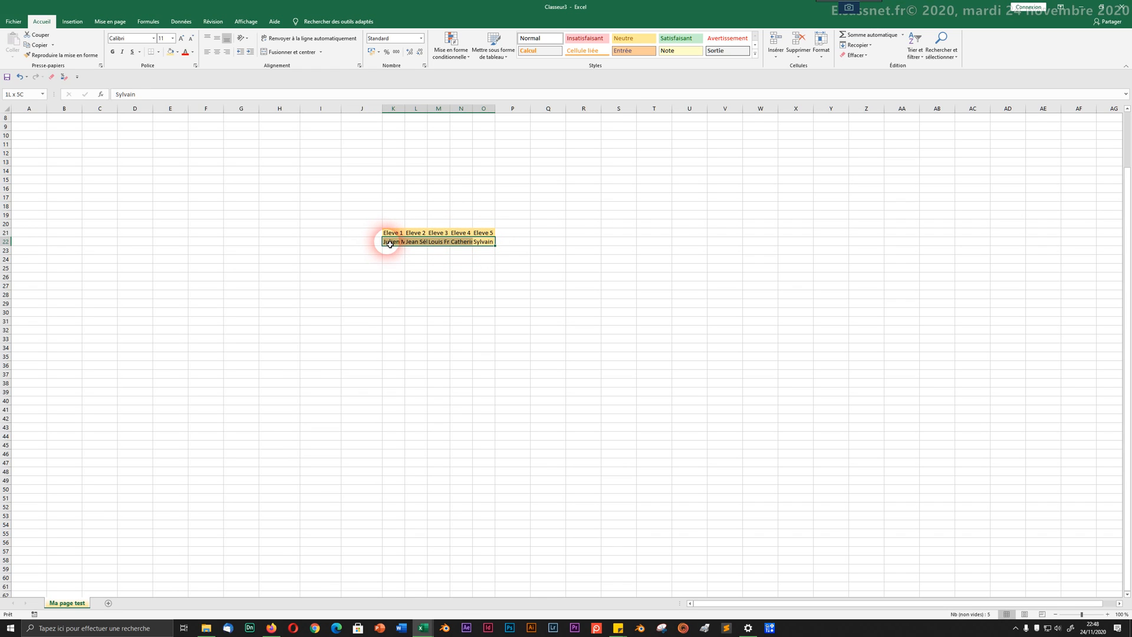
click(821, 53)
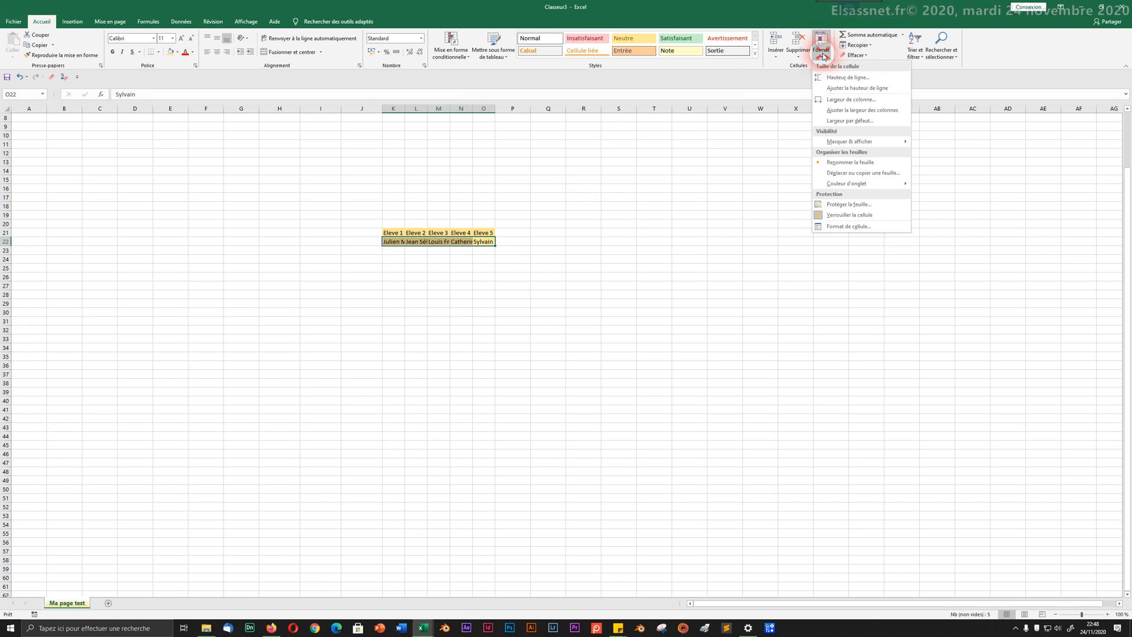
click(837, 112)
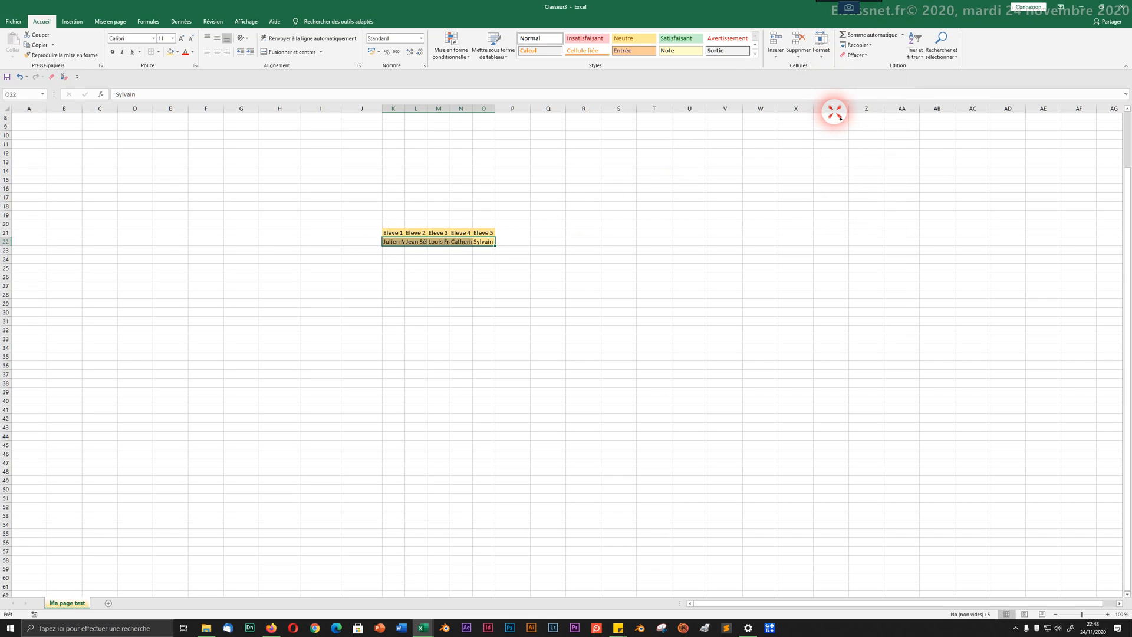
click(451, 311)
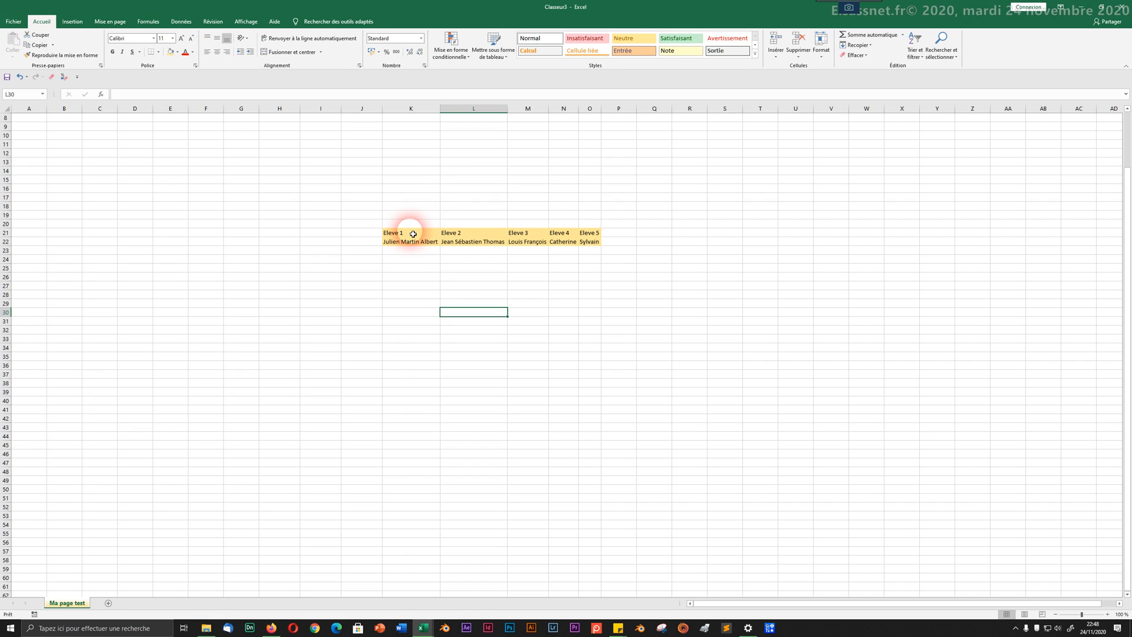
Step: Give rows 21 and 22 one shared, taller row height
drag(413, 234, 589, 241)
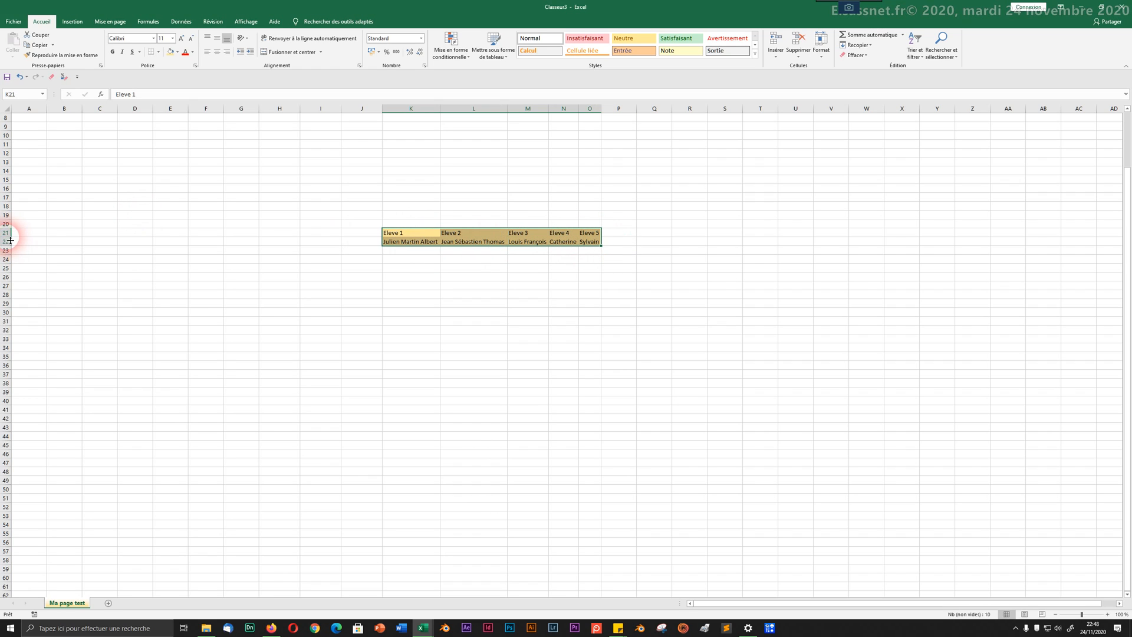
drag(11, 240, 6, 249)
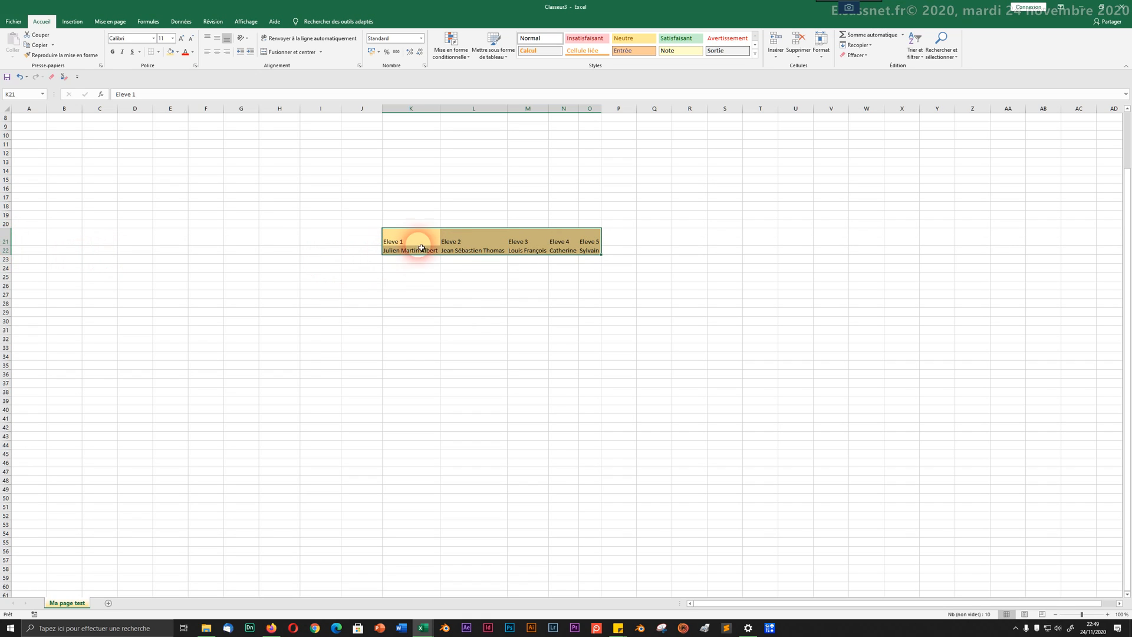
key(ctrl+z)
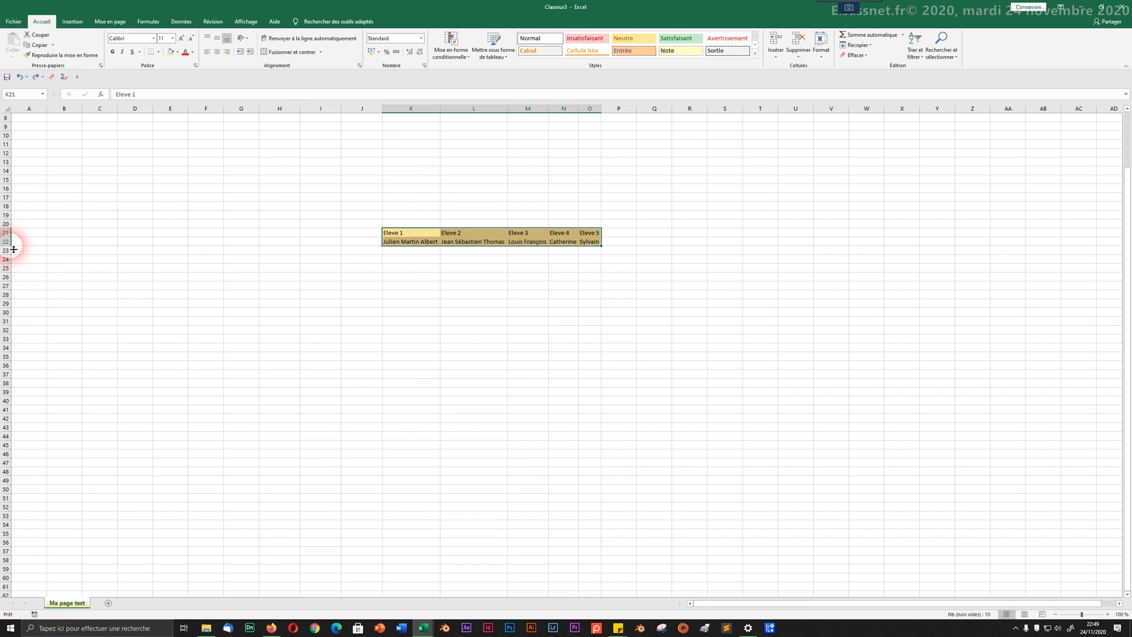
drag(13, 250, 8, 264)
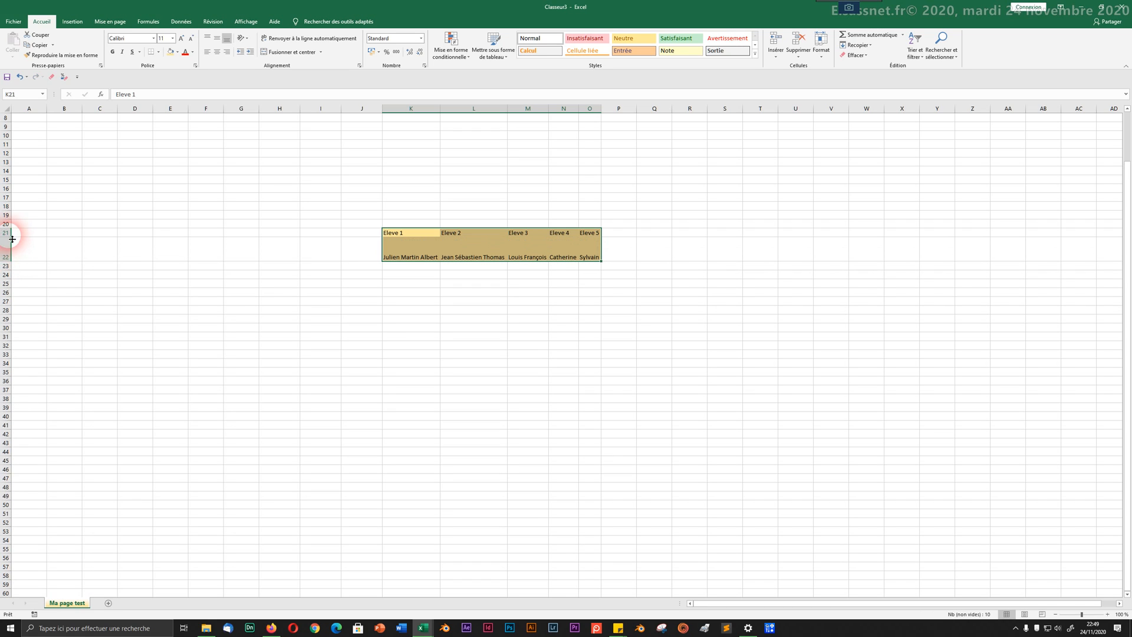
drag(10, 233, 11, 272)
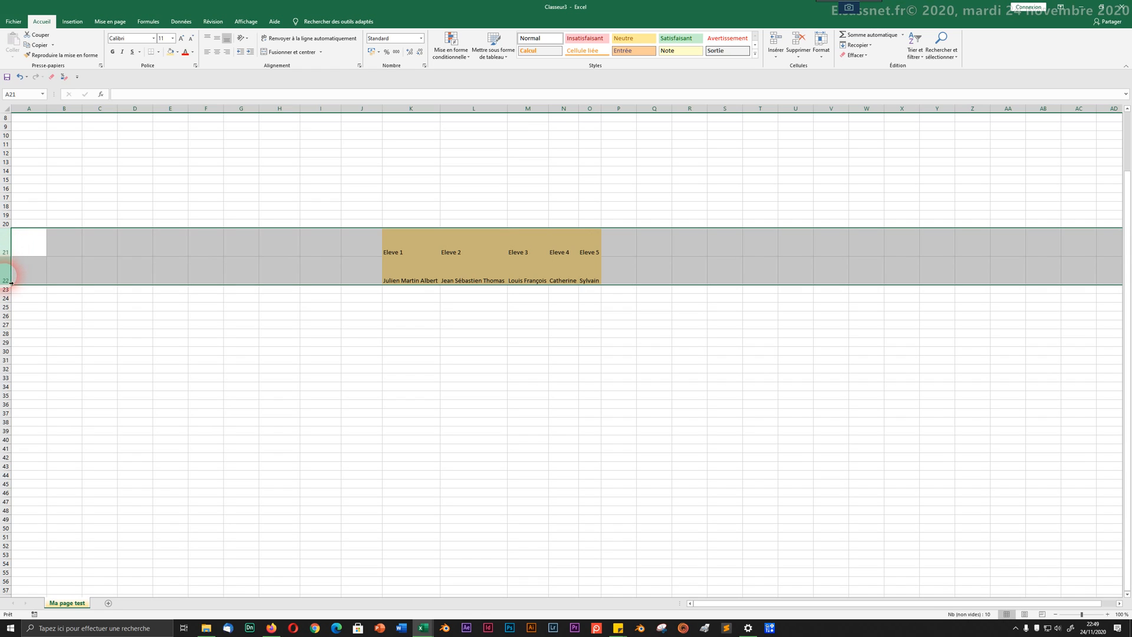
mouse_move(11, 286)
mouse_down()
mouse_move(12, 271)
mouse_move(11, 283)
mouse_up()
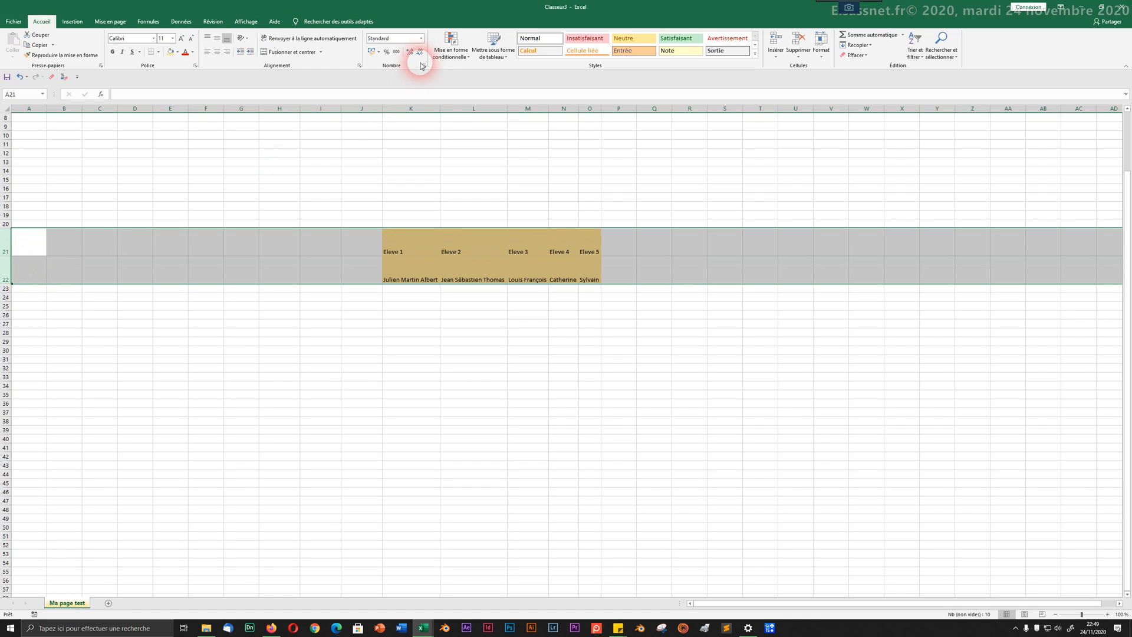
click(424, 126)
drag(409, 234, 604, 260)
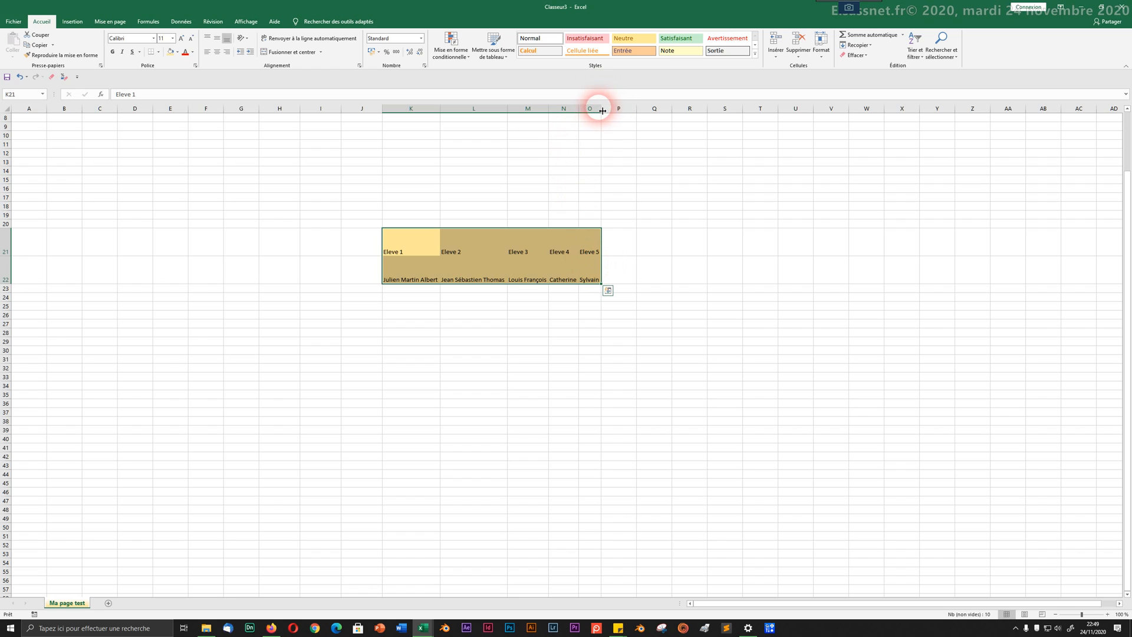
Step: Set columns K to O to an equal width of 22,00
drag(603, 111, 625, 112)
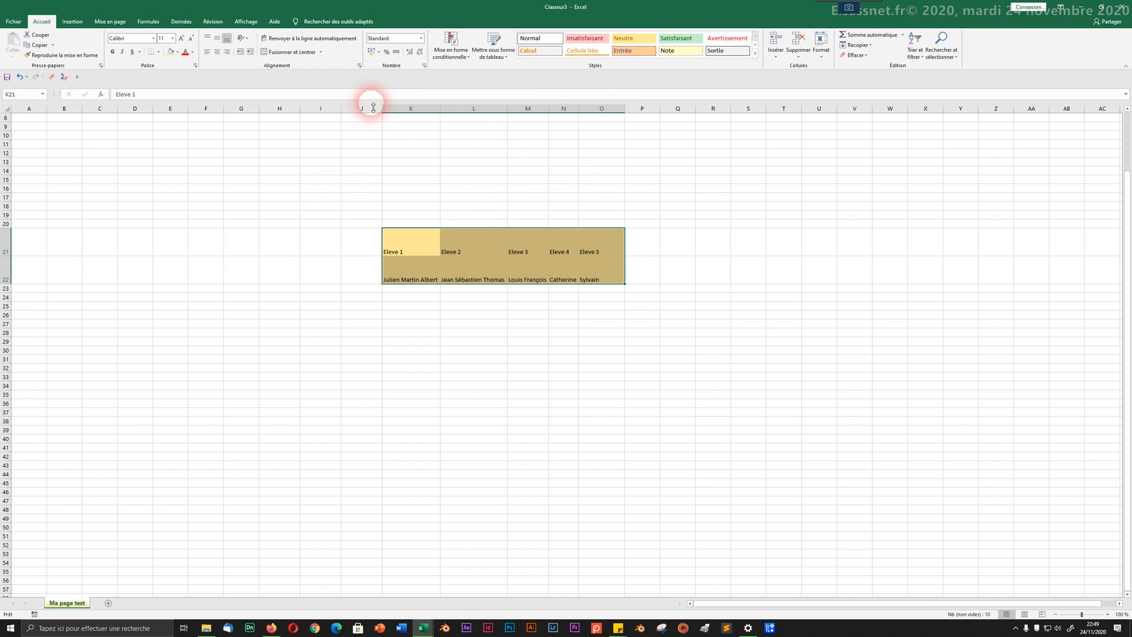
drag(414, 112, 606, 101)
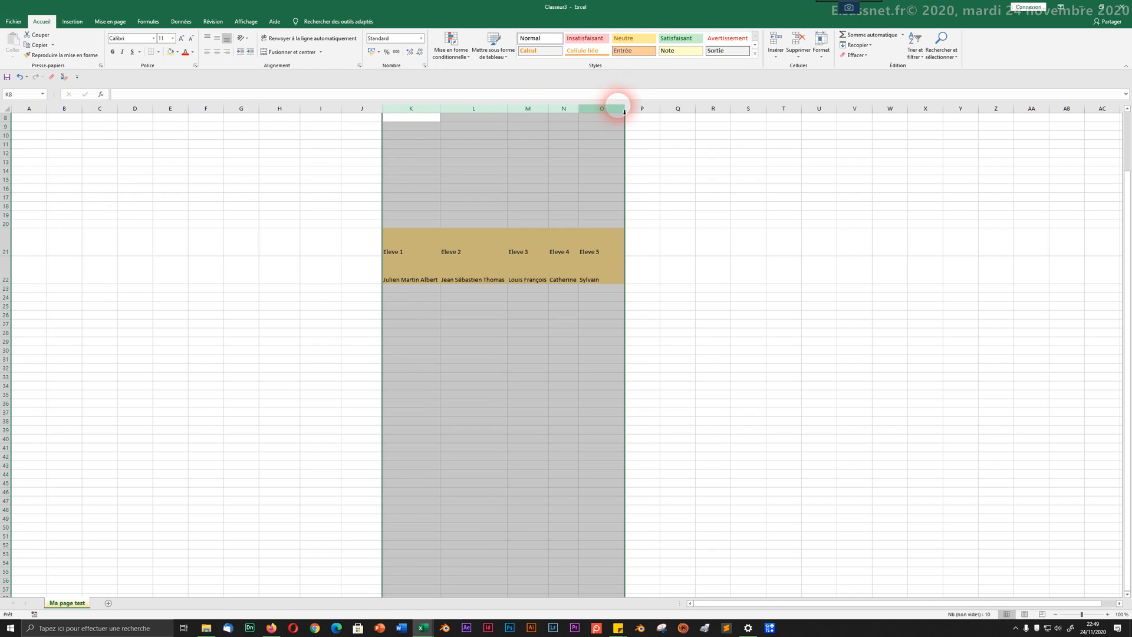
drag(580, 113, 588, 114)
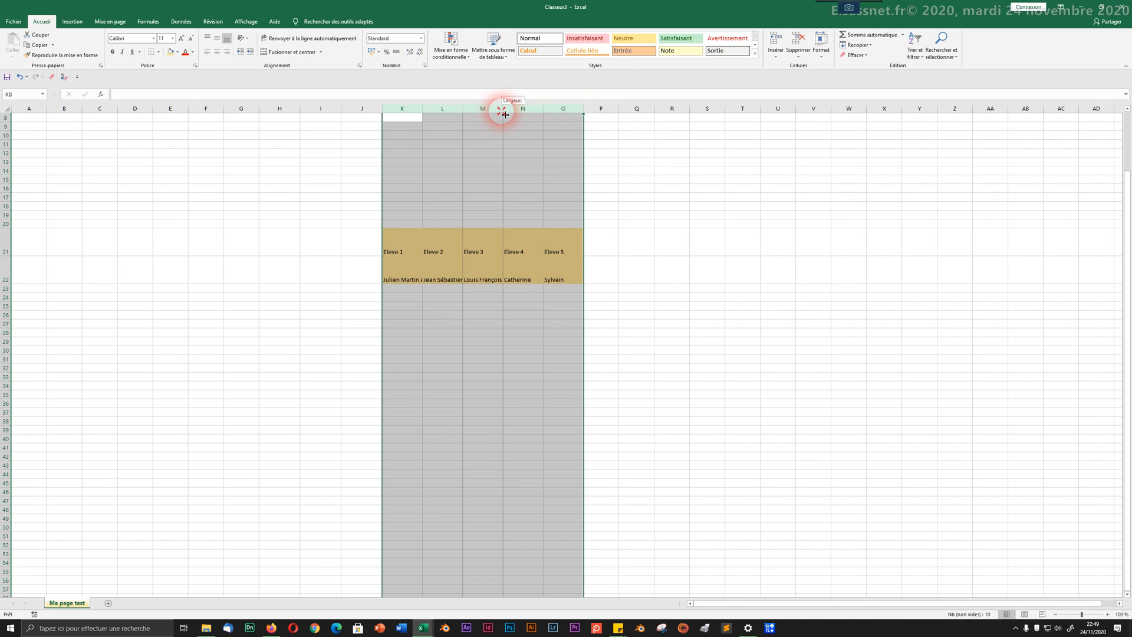
drag(503, 112, 536, 115)
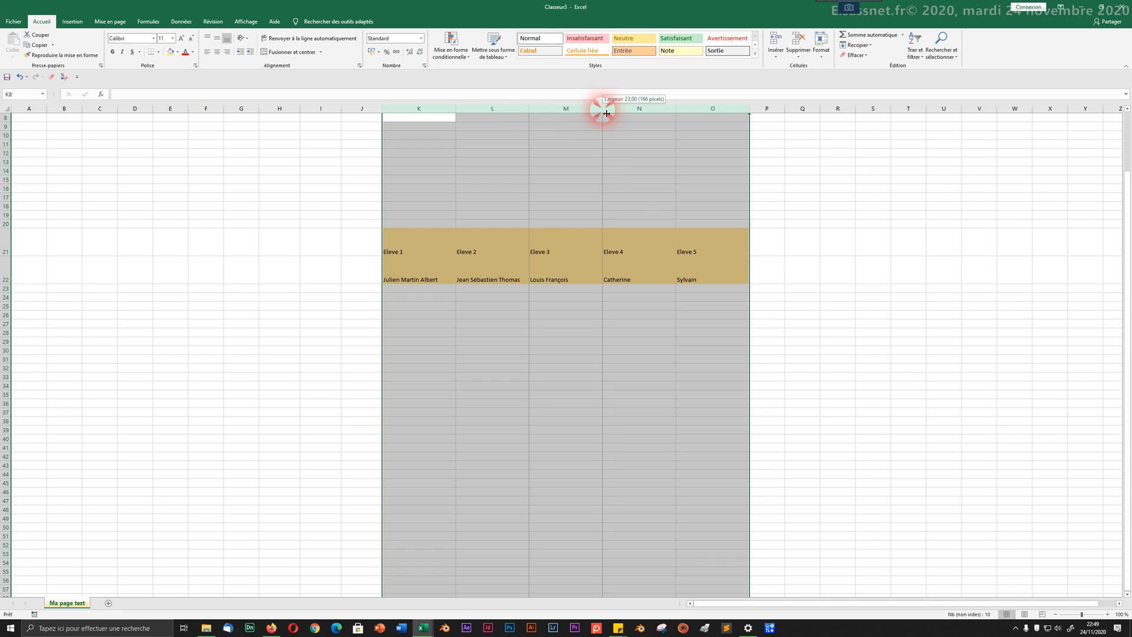
drag(606, 113, 600, 113)
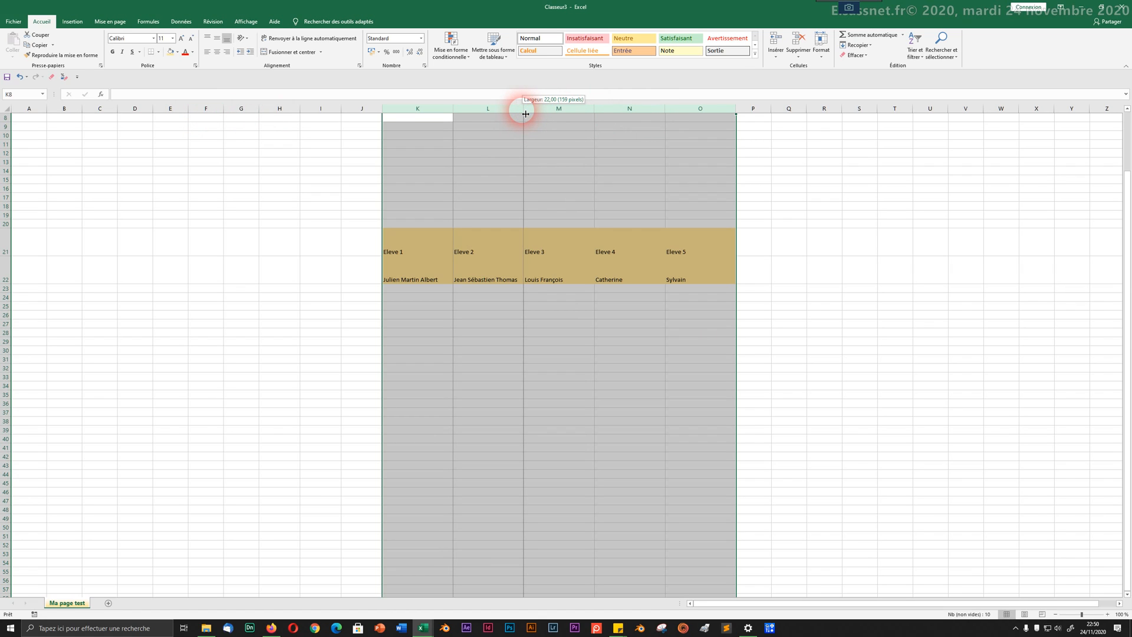
drag(526, 113, 523, 114)
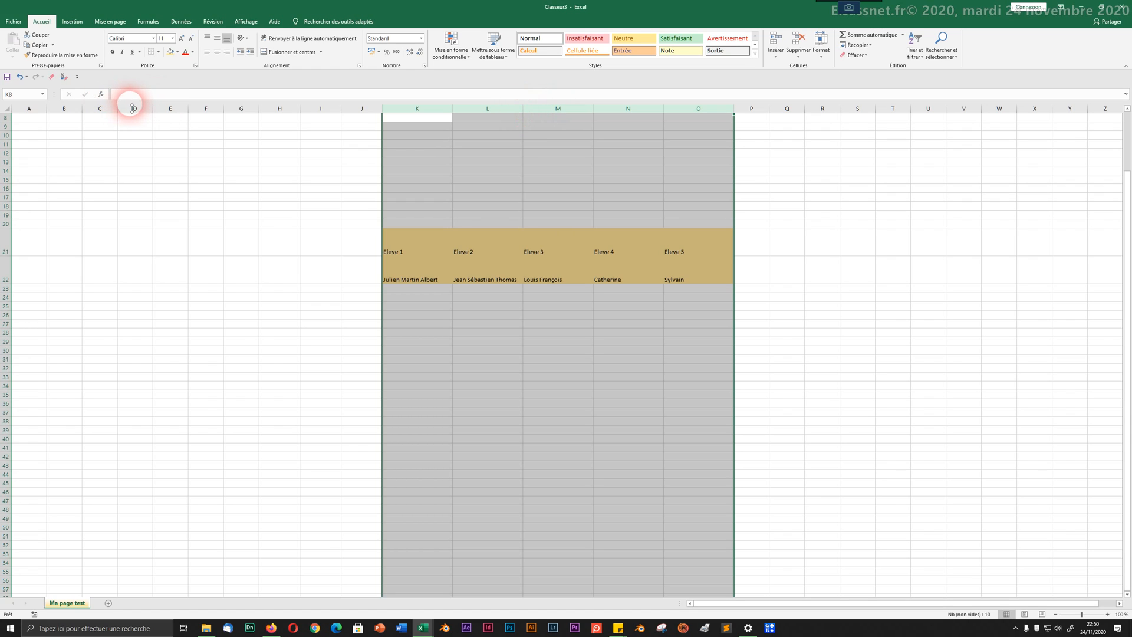
drag(132, 109, 253, 110)
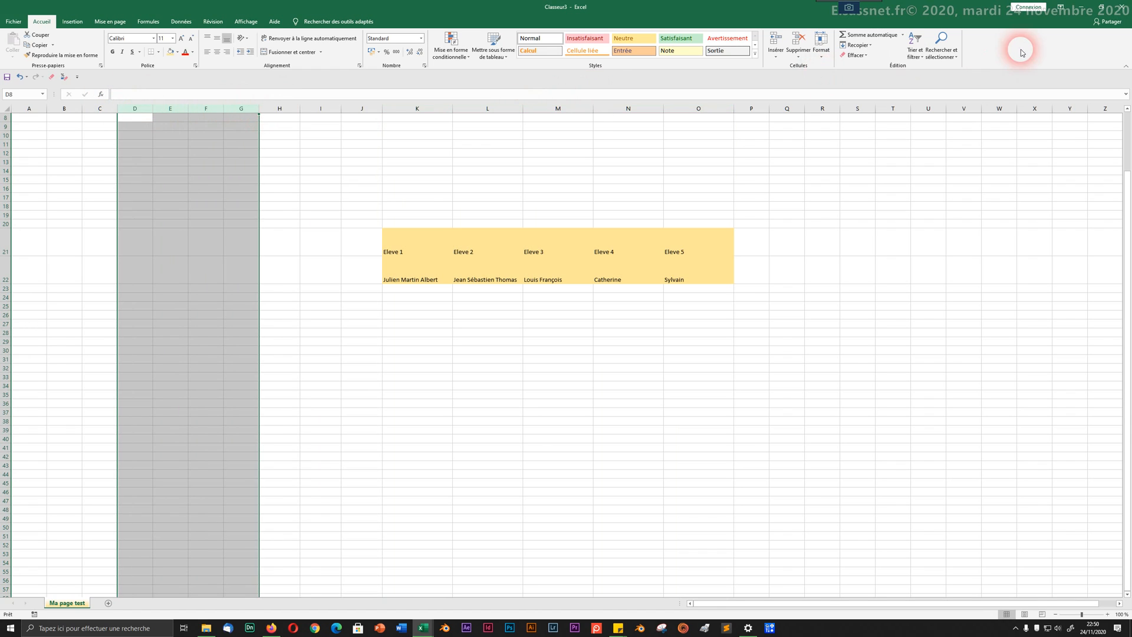
Step: Set columns D to G to a width of 22
click(824, 58)
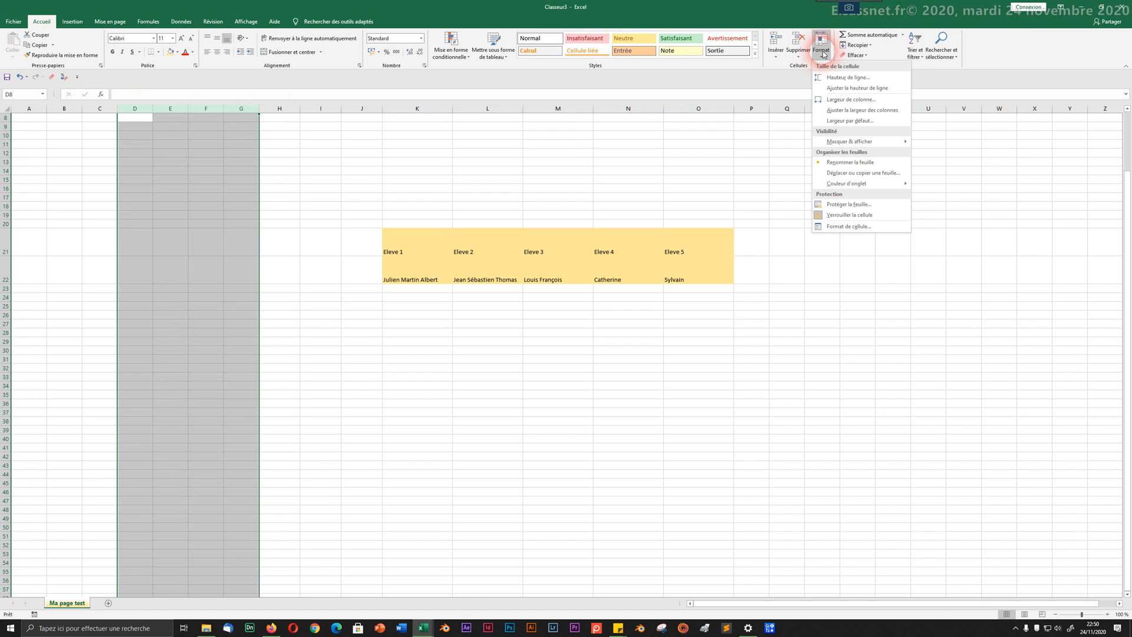
click(839, 104)
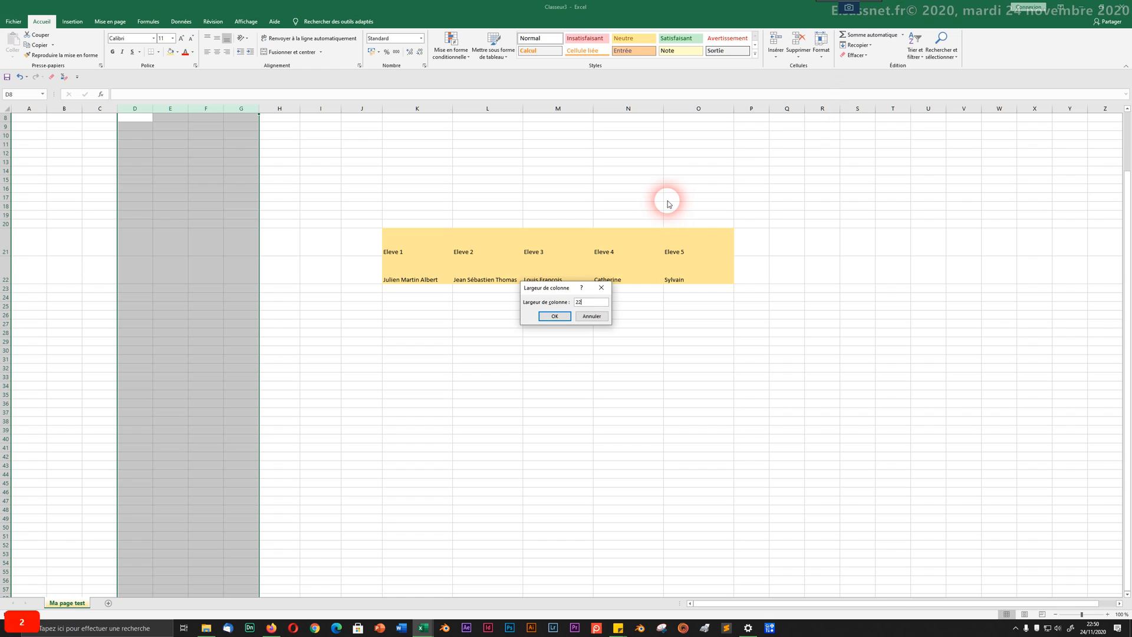
click(554, 317)
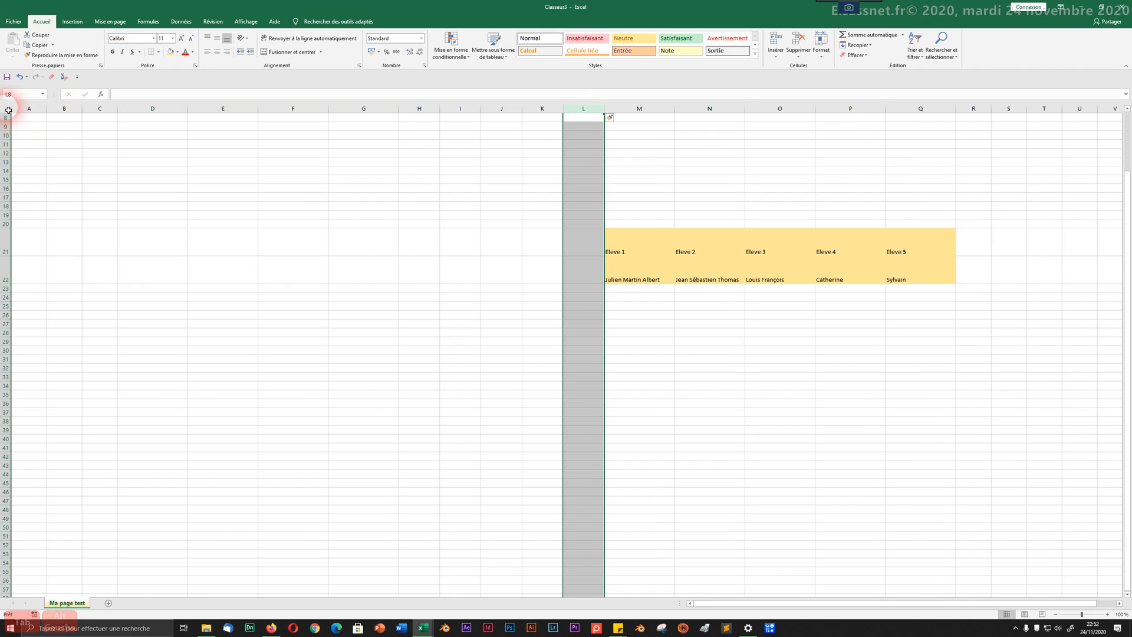
Step: Set every row in the sheet to a height of 12
click(6, 110)
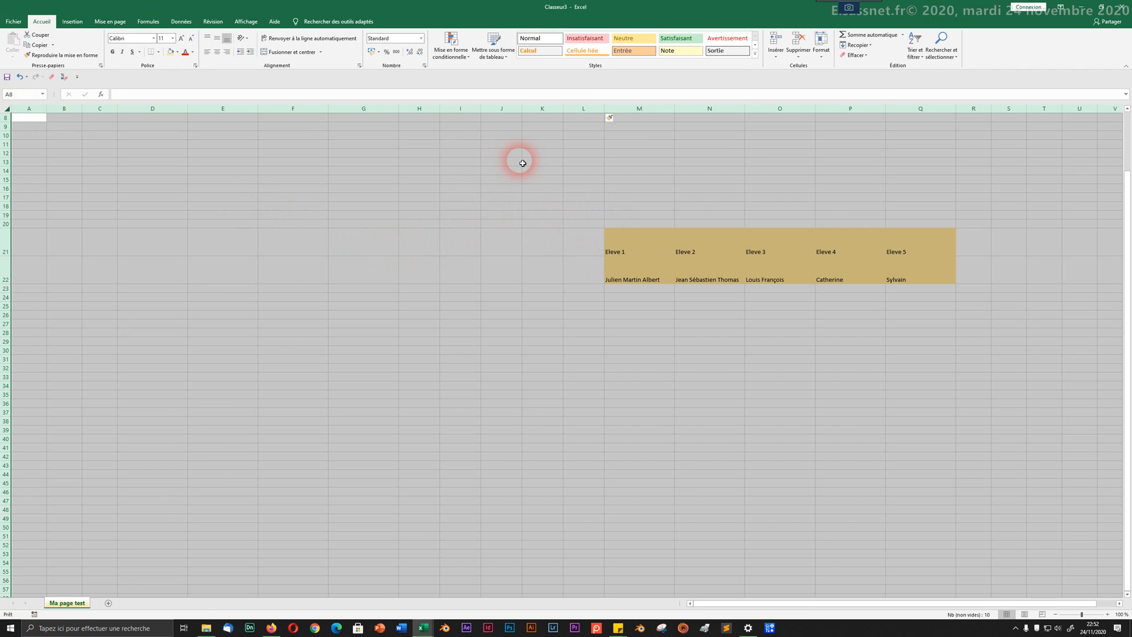
click(821, 48)
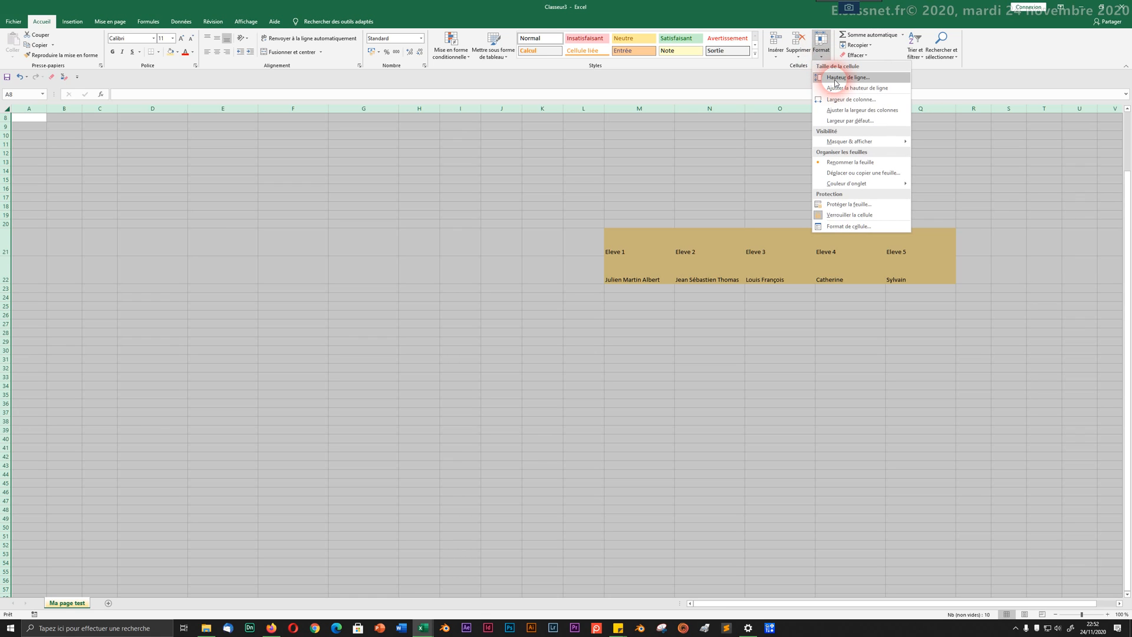
click(835, 81)
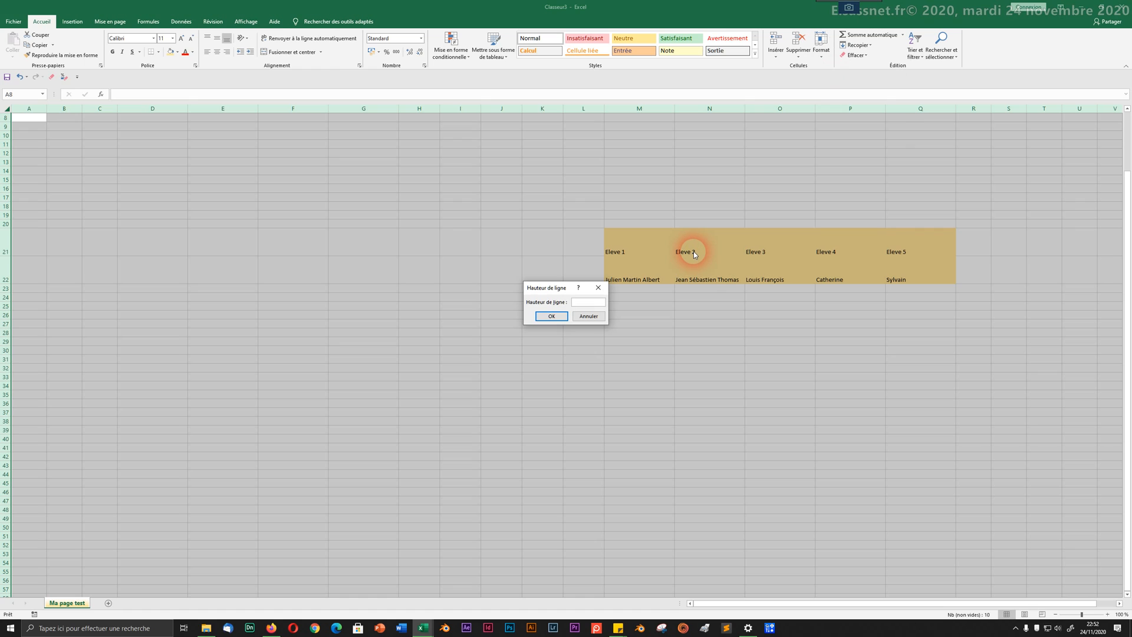
text(12)
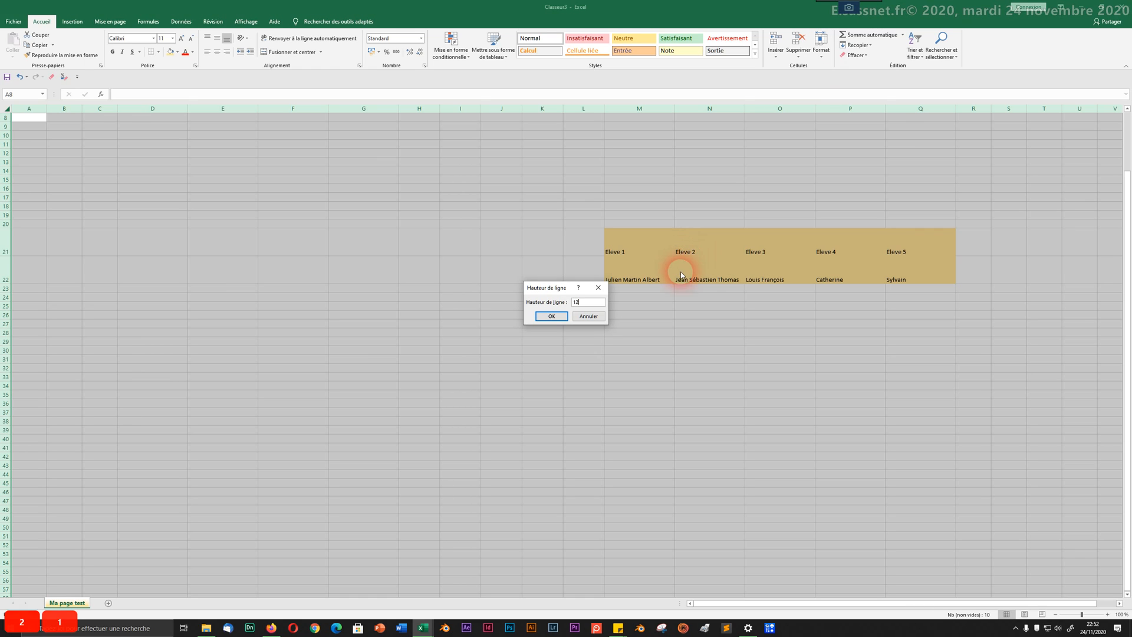
click(552, 316)
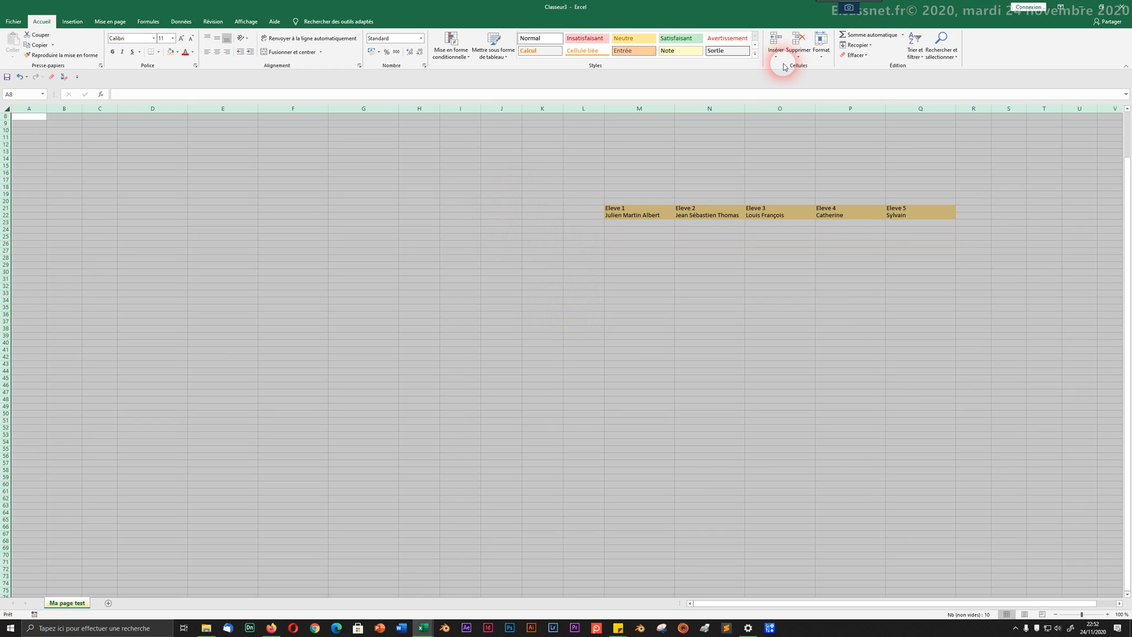
Step: Auto-fit all row heights, then set every row to height 16
click(820, 48)
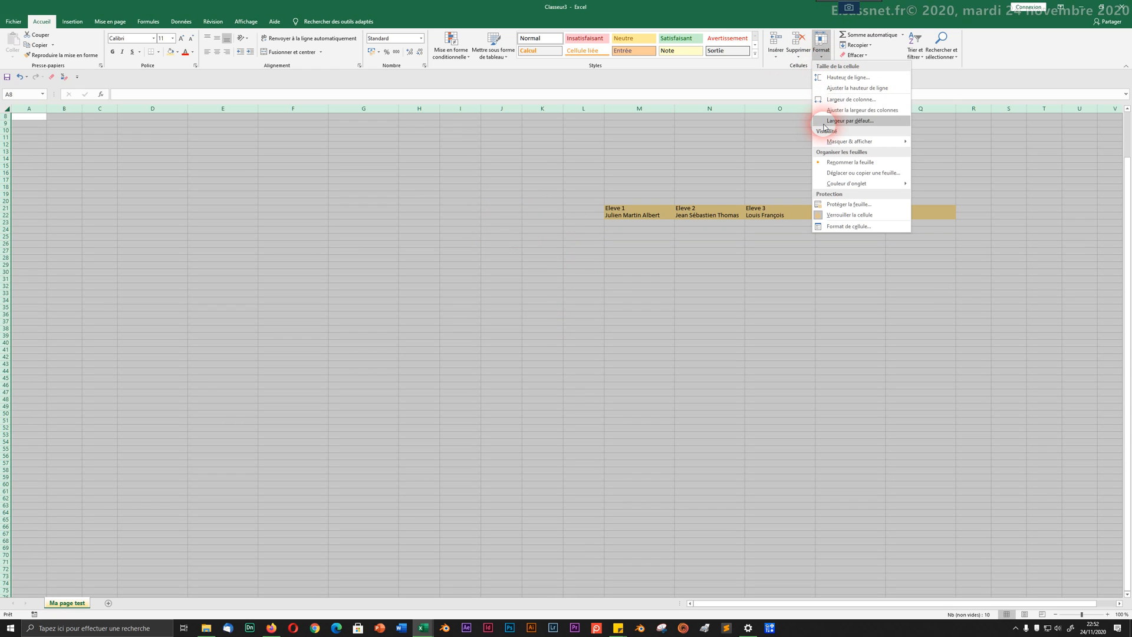
click(831, 88)
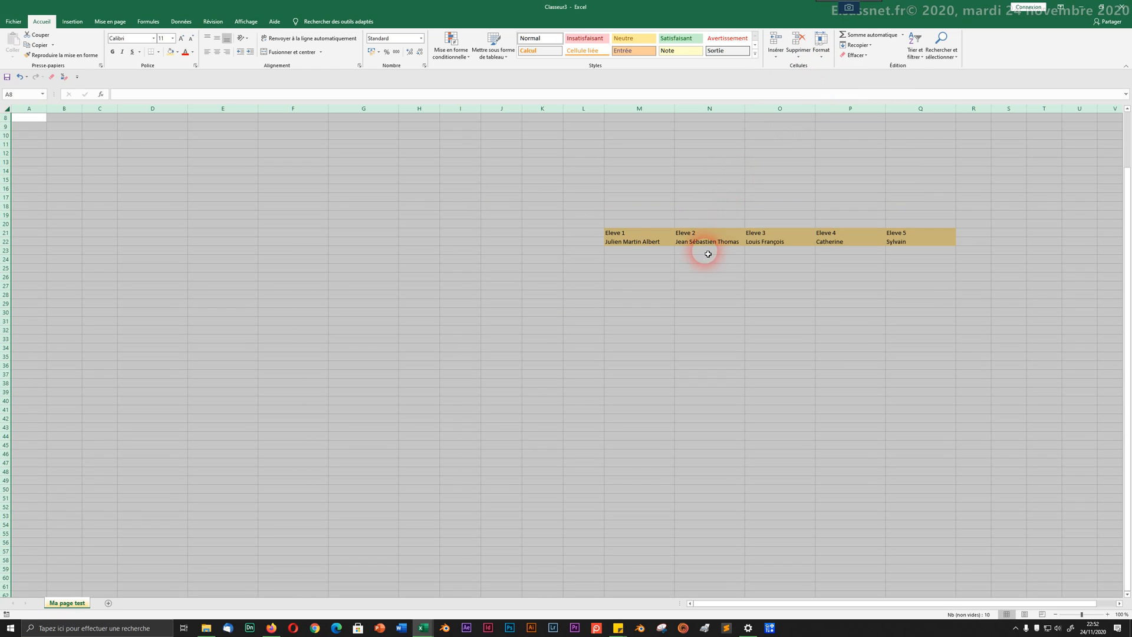
click(828, 56)
click(831, 77)
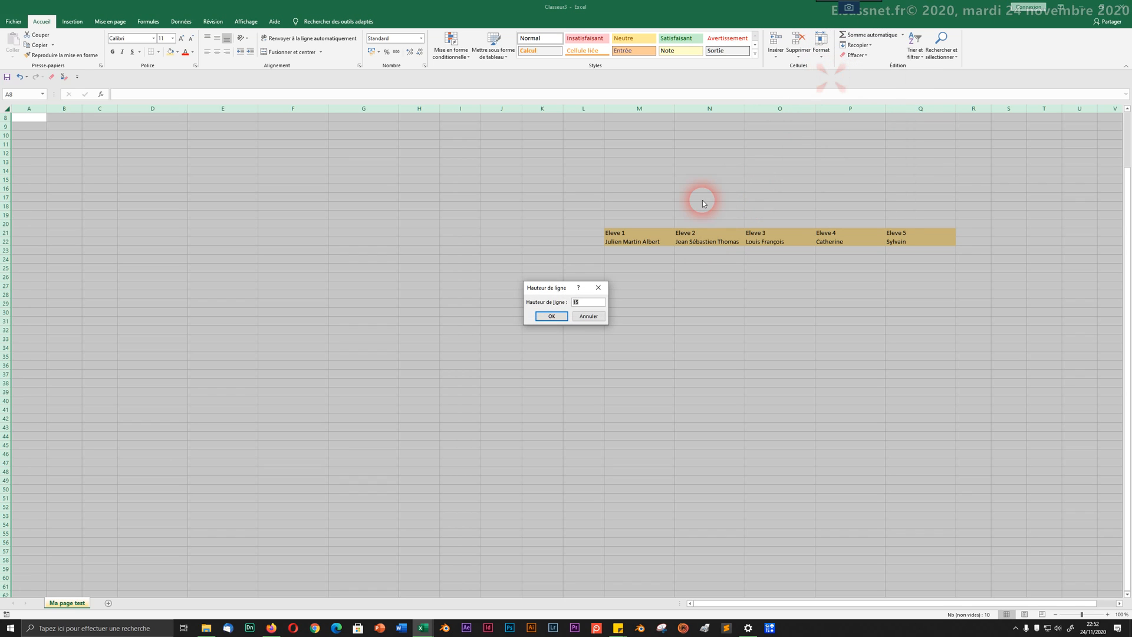
text(16)
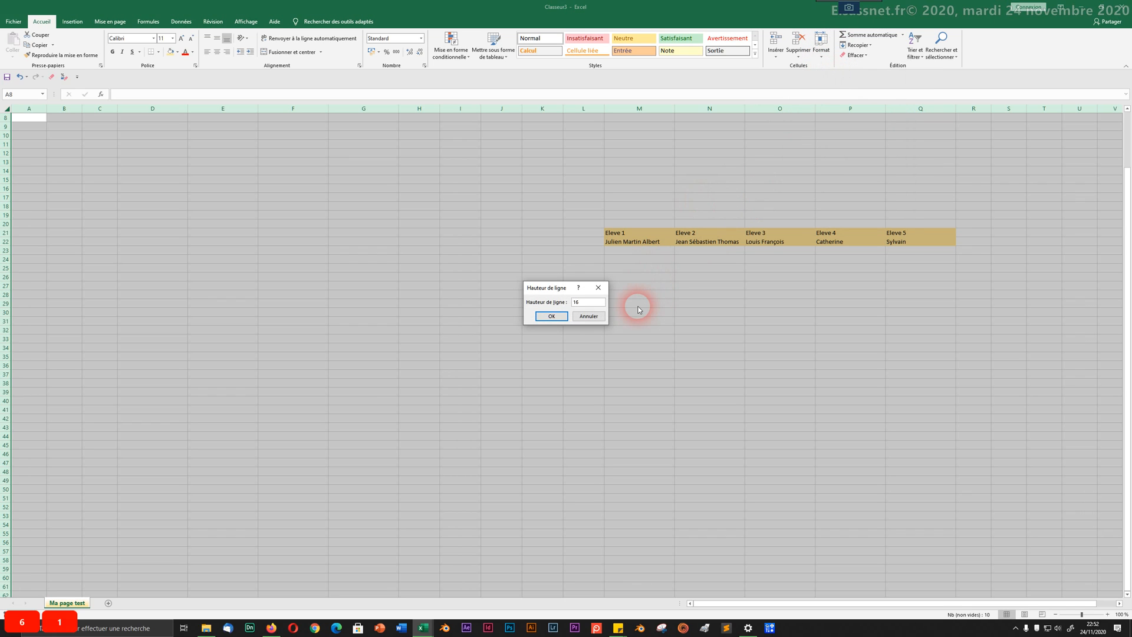
click(551, 316)
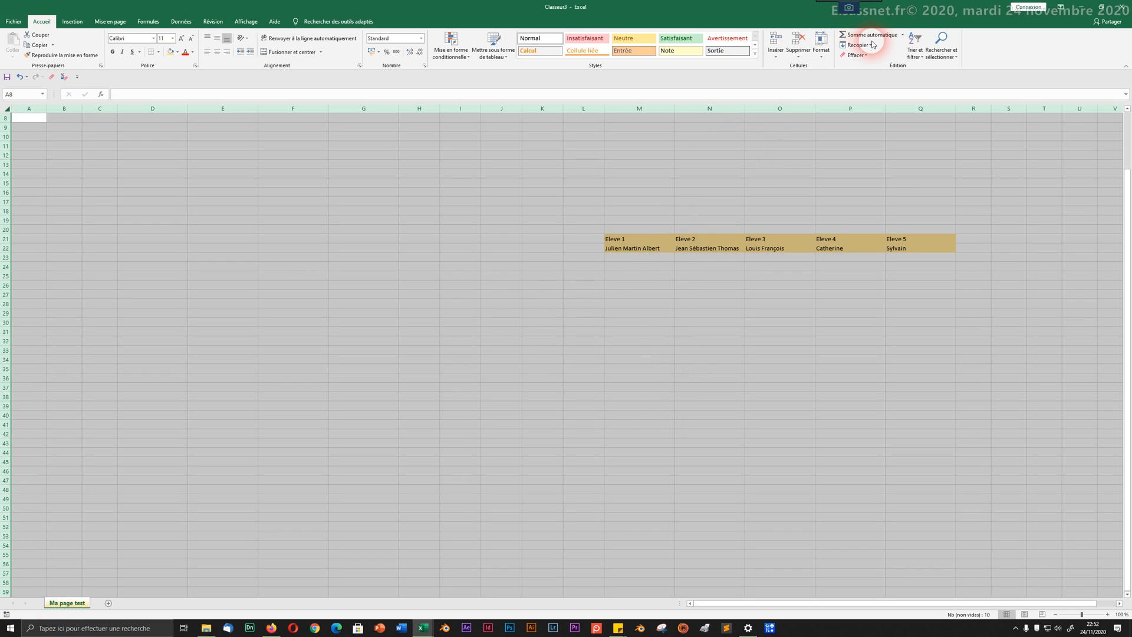
Step: Set every column on the sheet to a width of 22
click(823, 59)
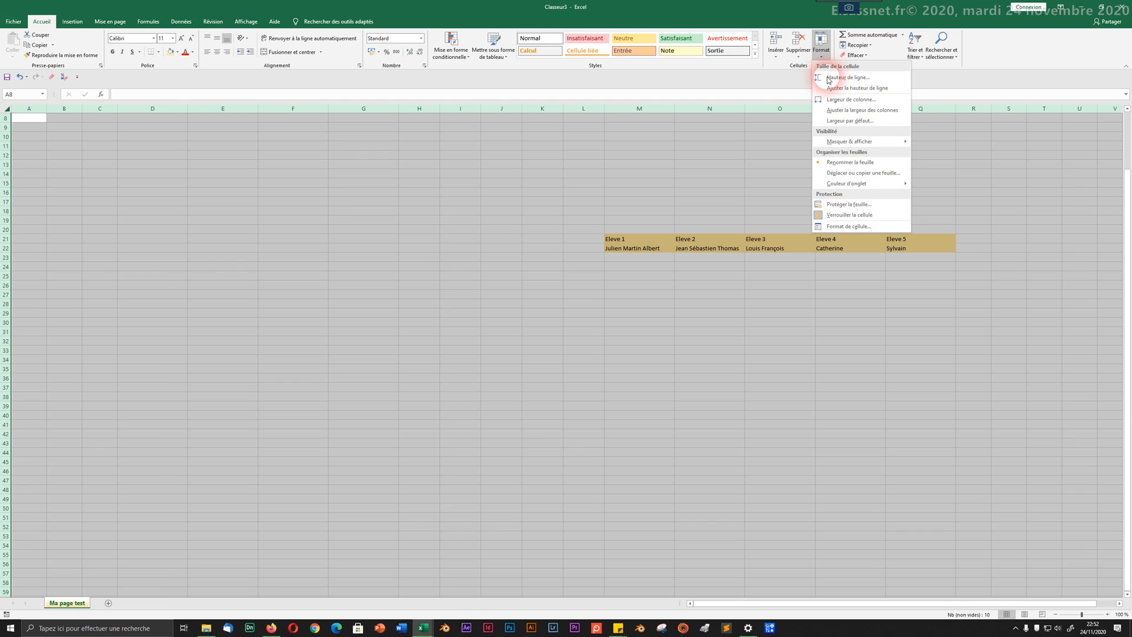
click(840, 100)
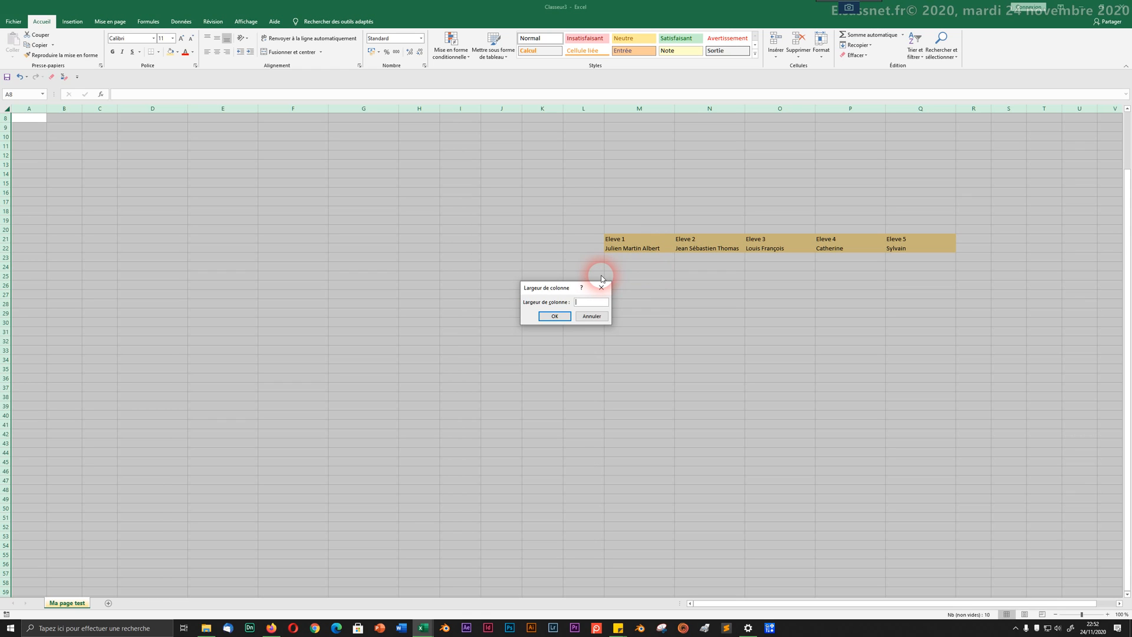
text(22)
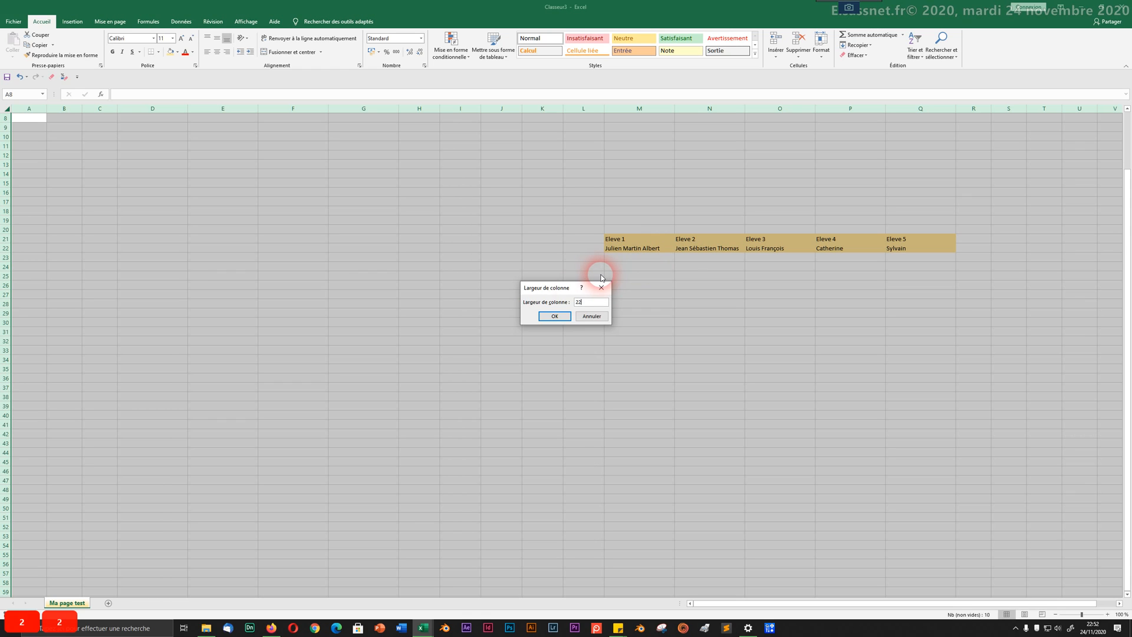
click(554, 317)
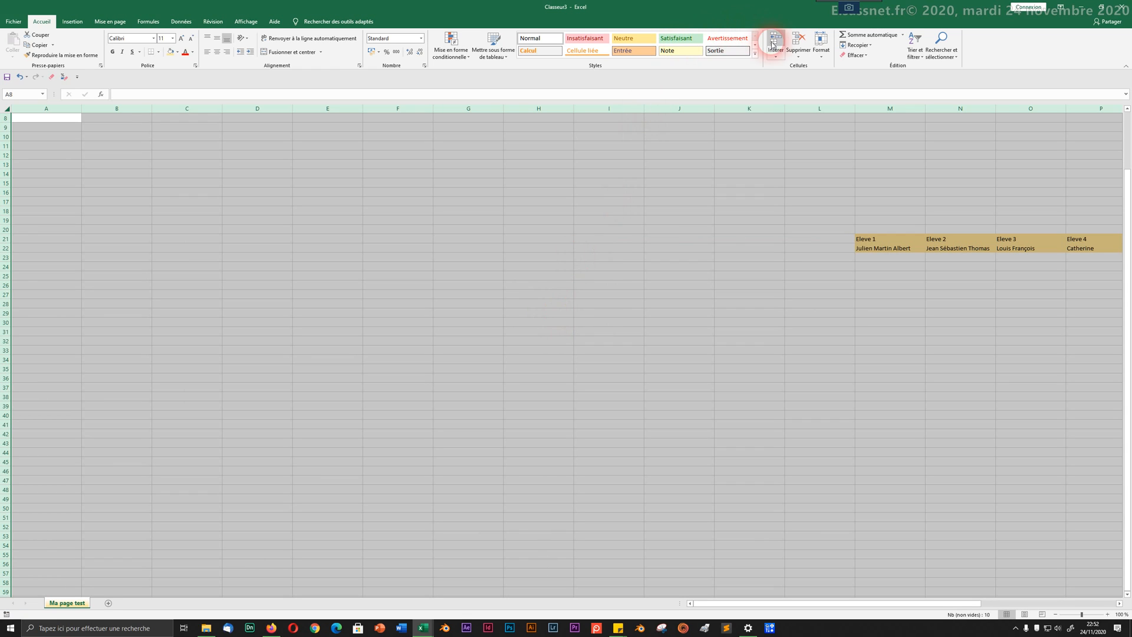
Step: Narrow all columns to a width of 18 and deselect the sheet
click(823, 59)
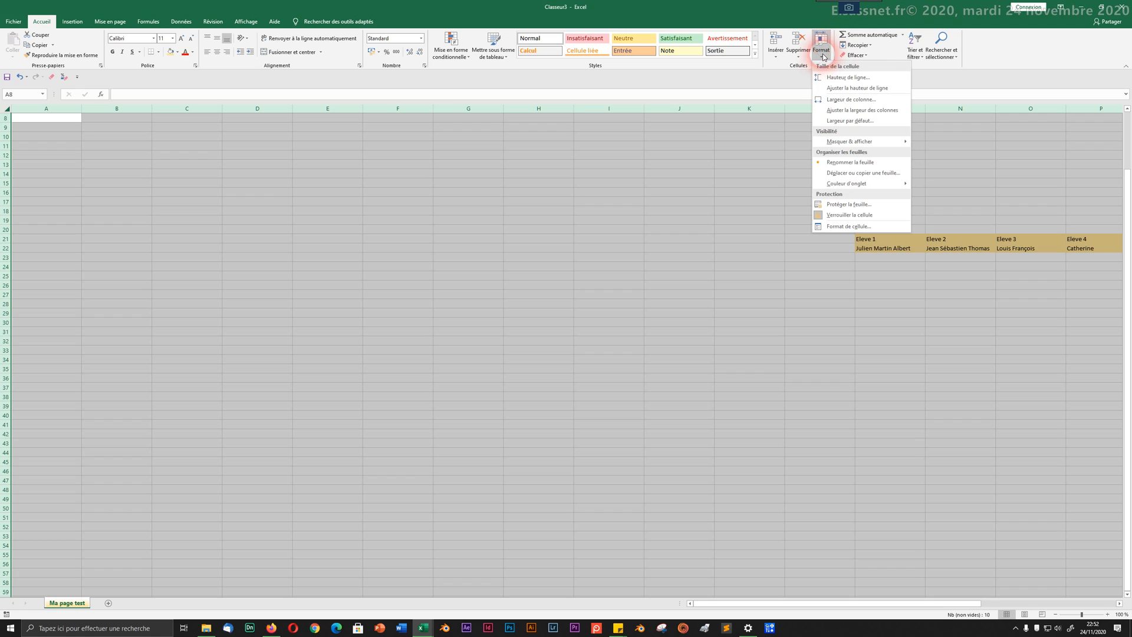
click(835, 101)
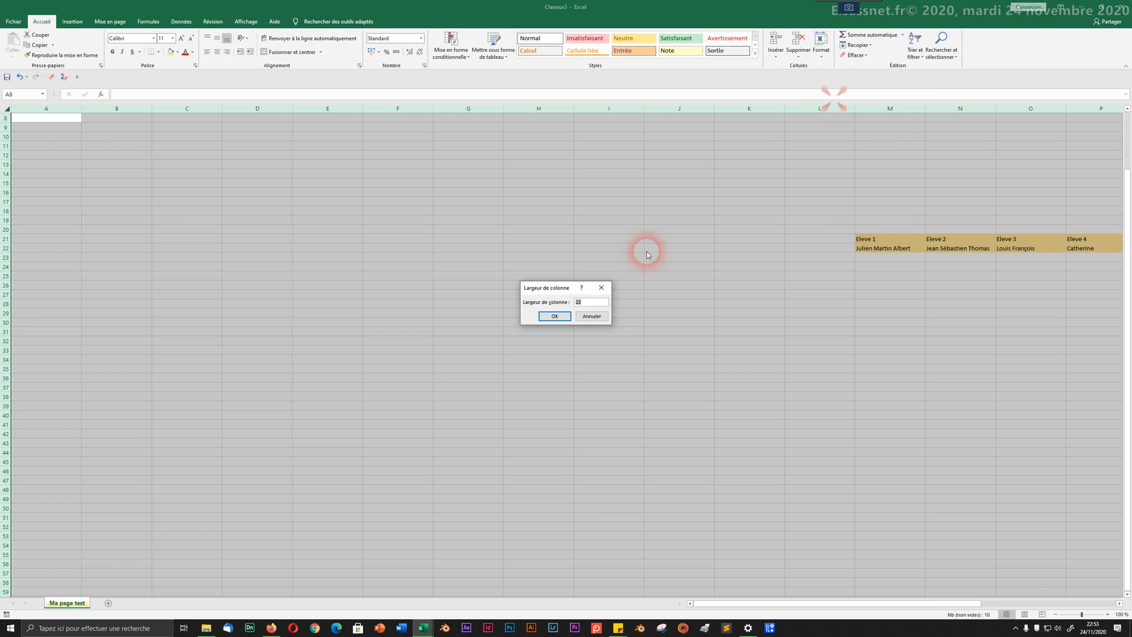
text(18)
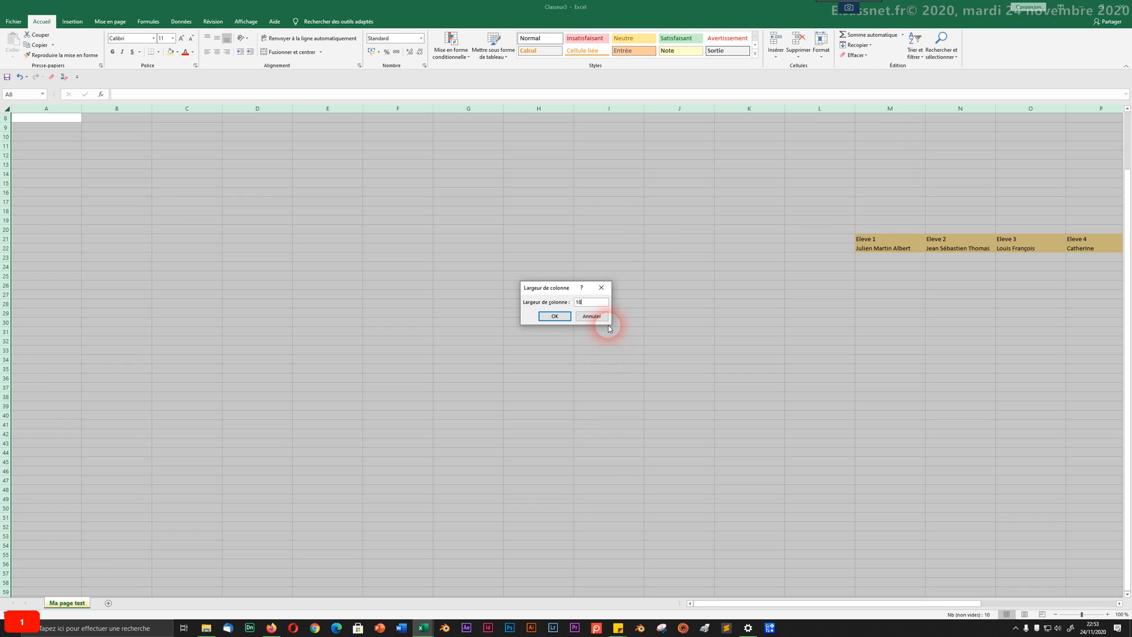
click(557, 317)
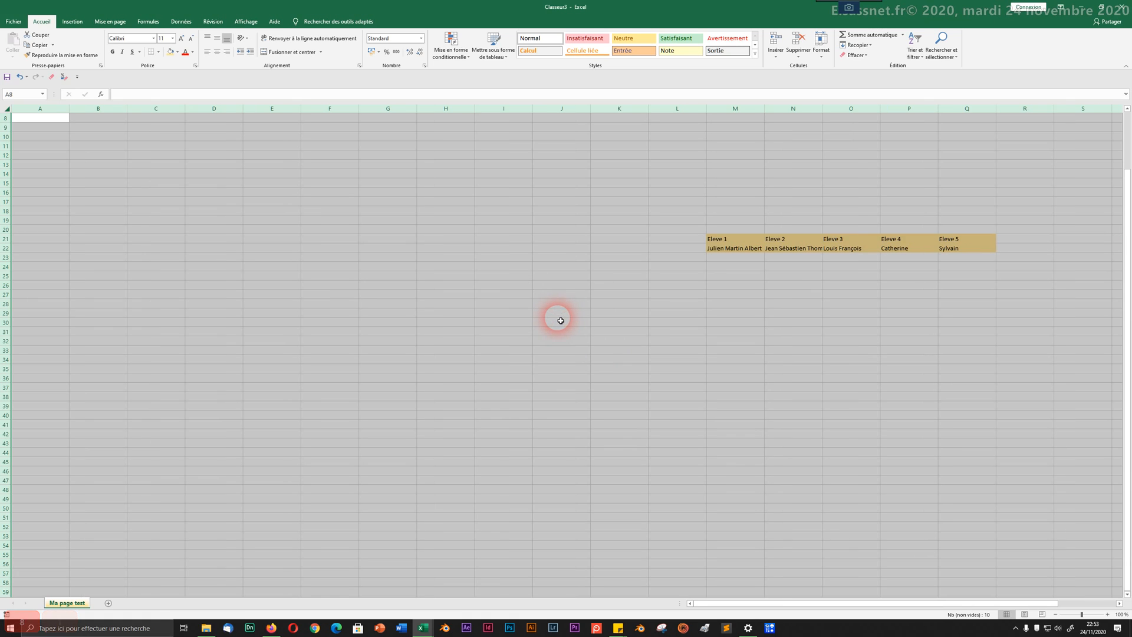
click(586, 295)
click(674, 318)
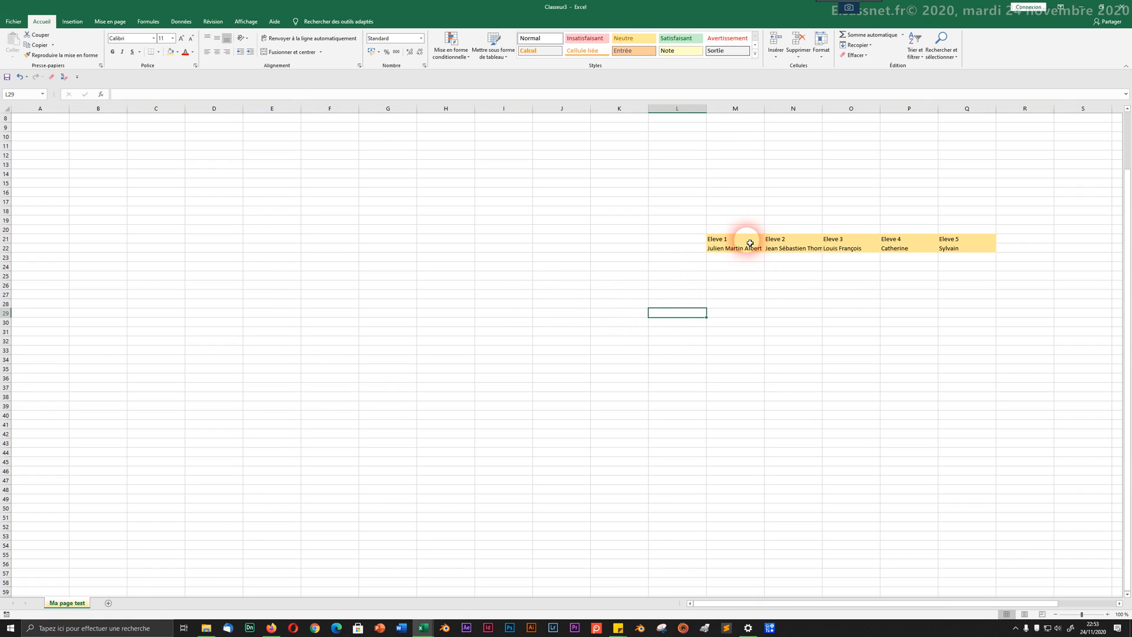
drag(749, 242, 952, 246)
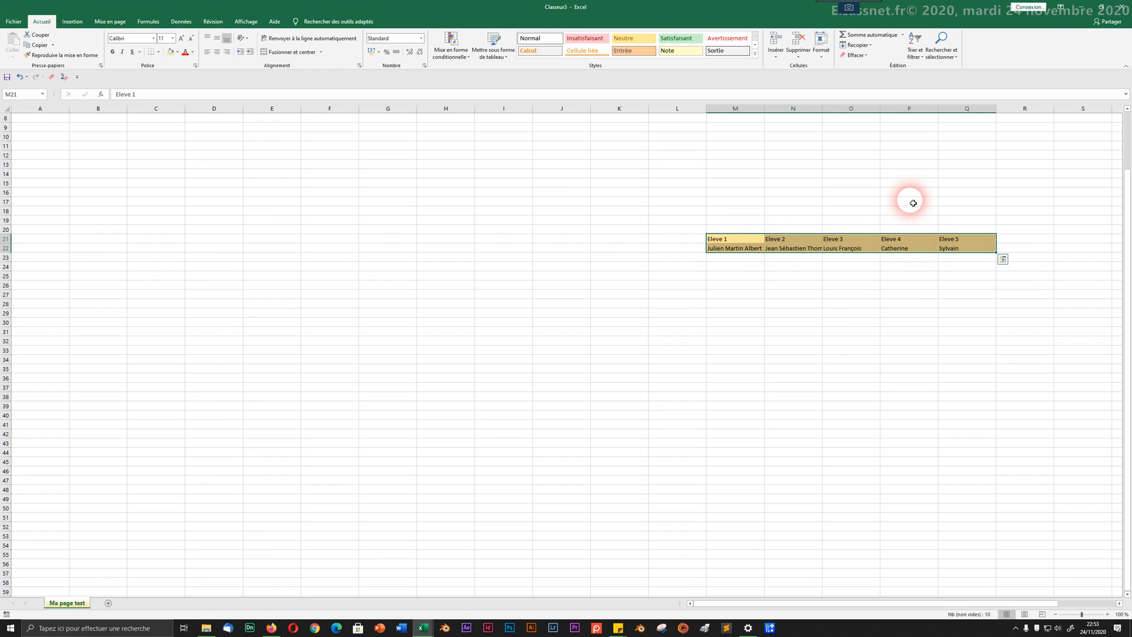
click(821, 54)
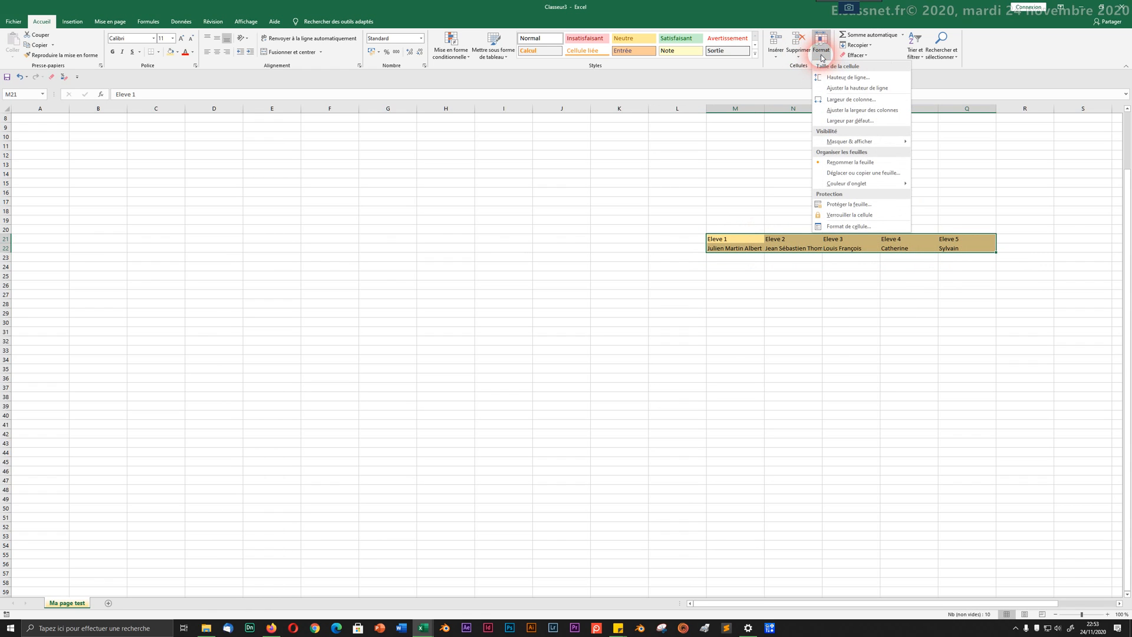
click(842, 94)
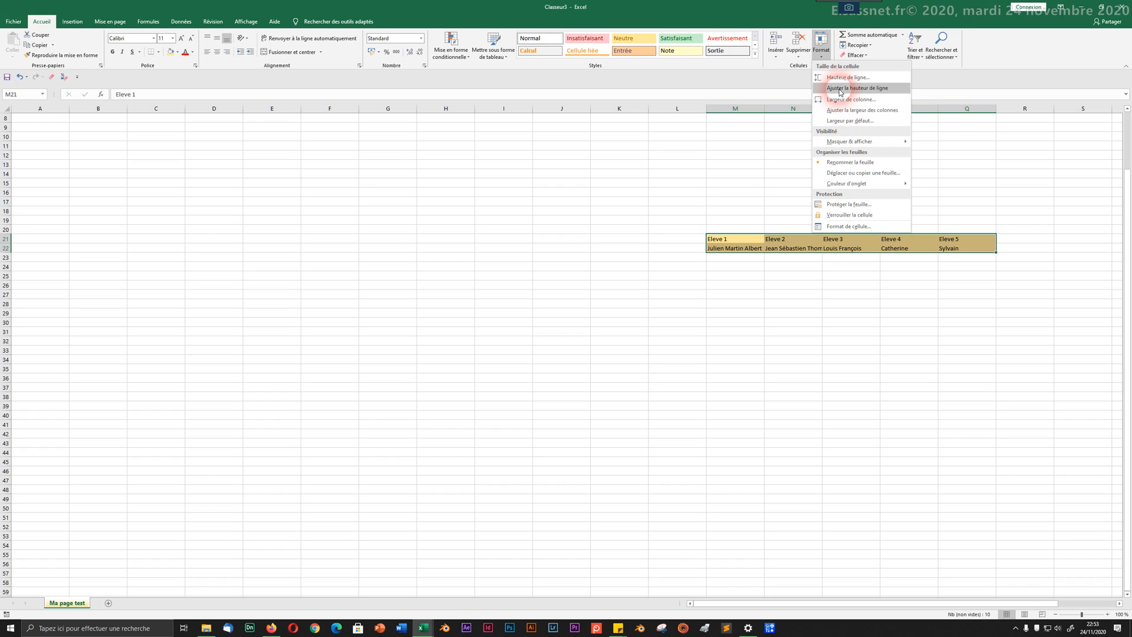
click(769, 232)
click(754, 240)
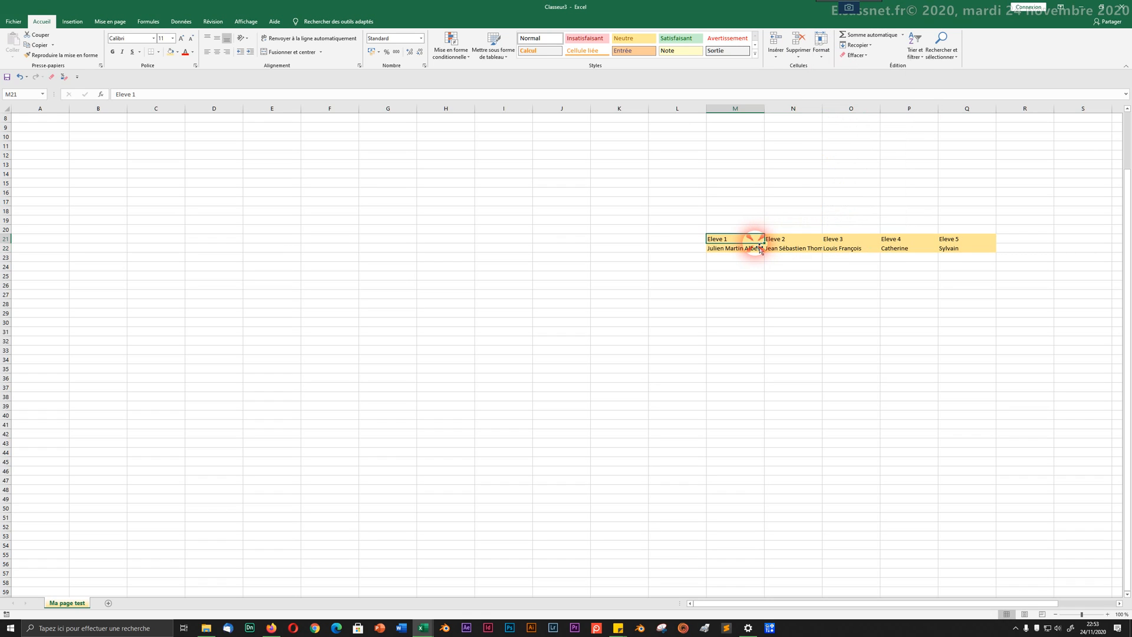
click(746, 250)
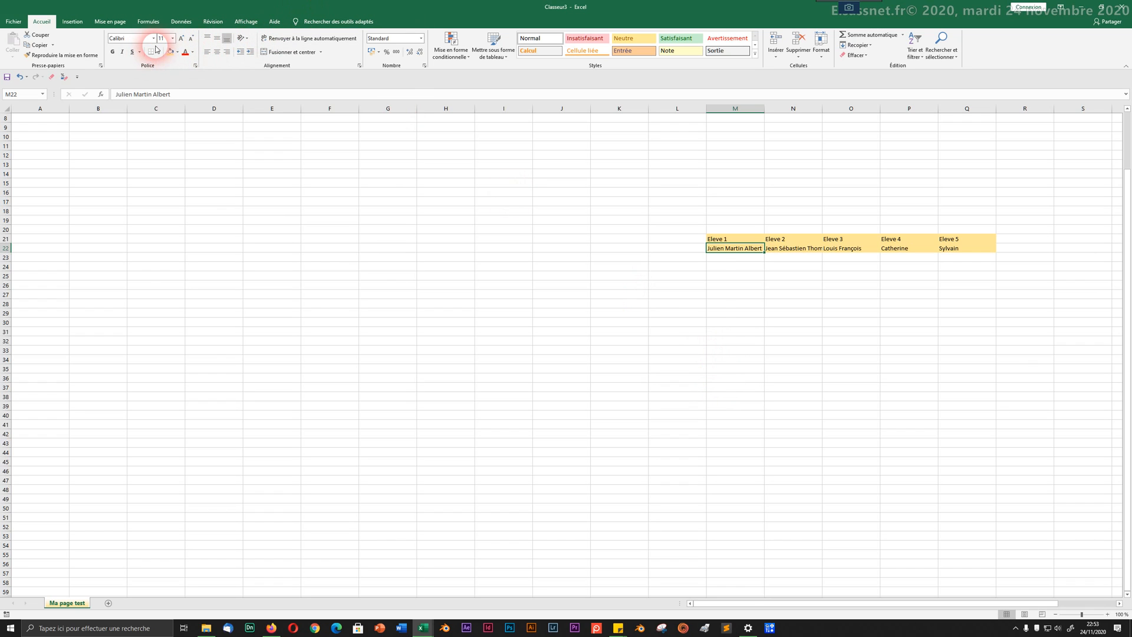
Step: Enlarge the student's name in M22 with repeated Increase Font Size steps
click(182, 38)
click(182, 39)
click(182, 39)
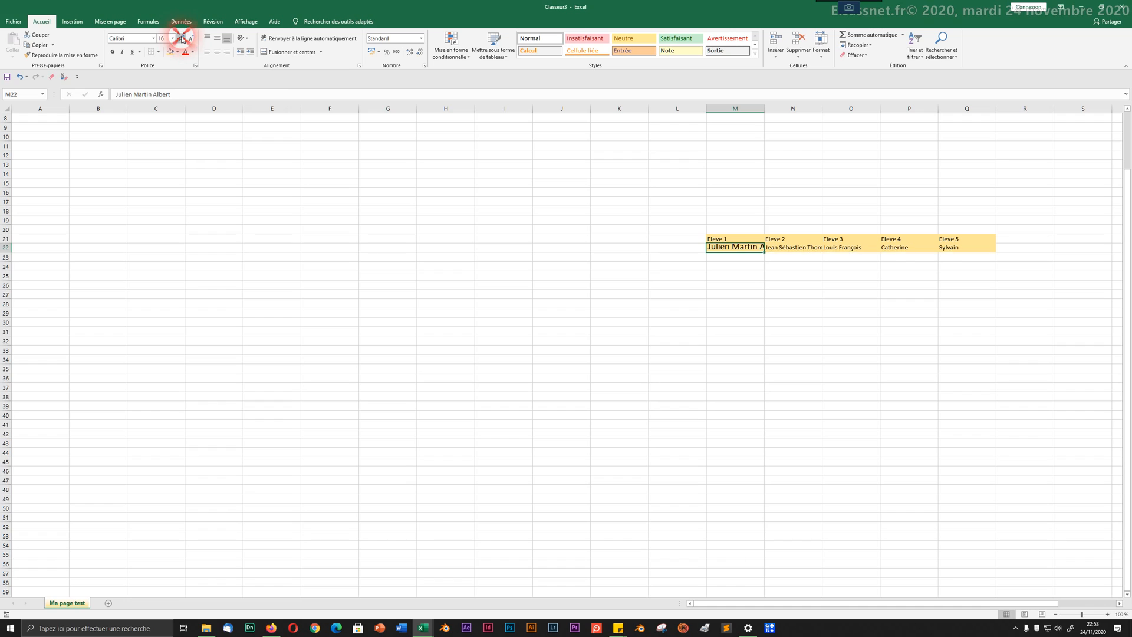
click(182, 39)
click(183, 39)
click(183, 39)
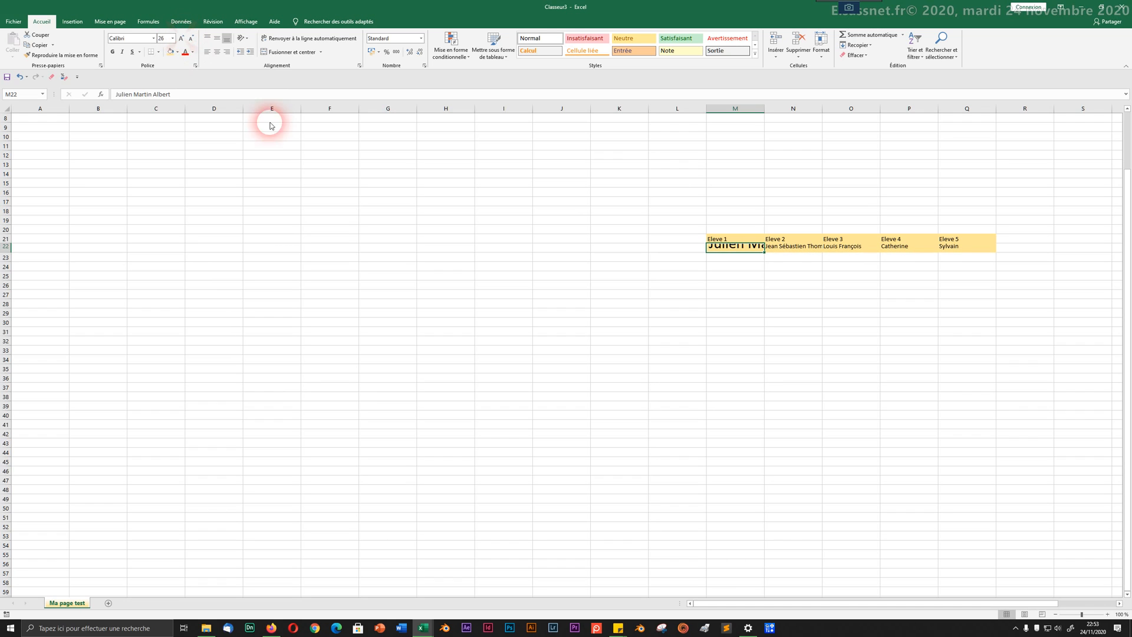
click(805, 324)
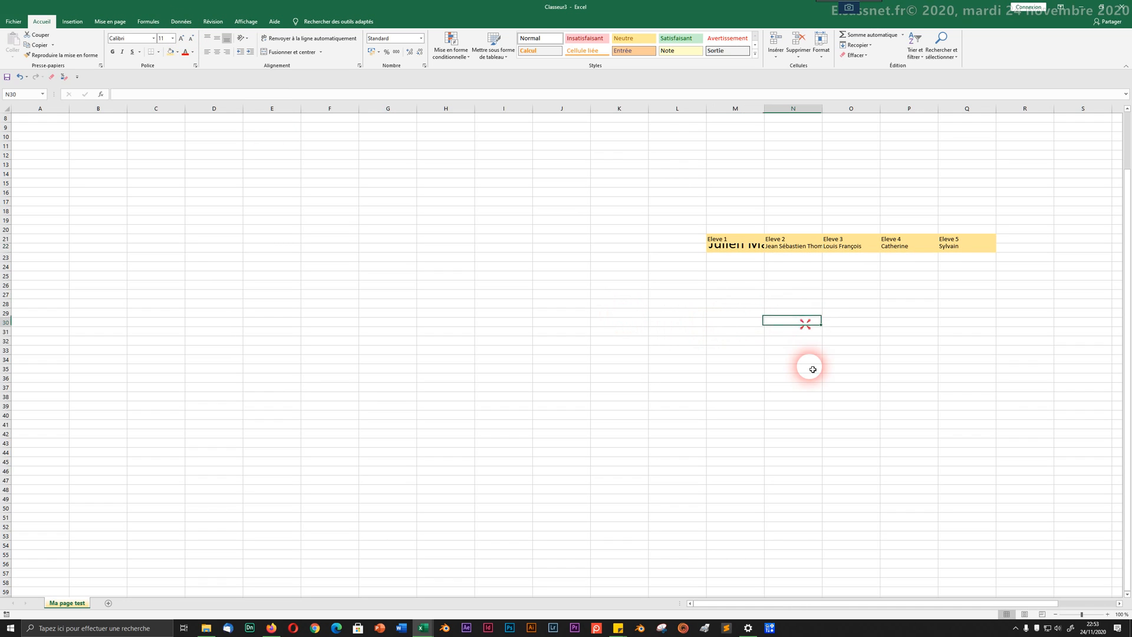
click(744, 251)
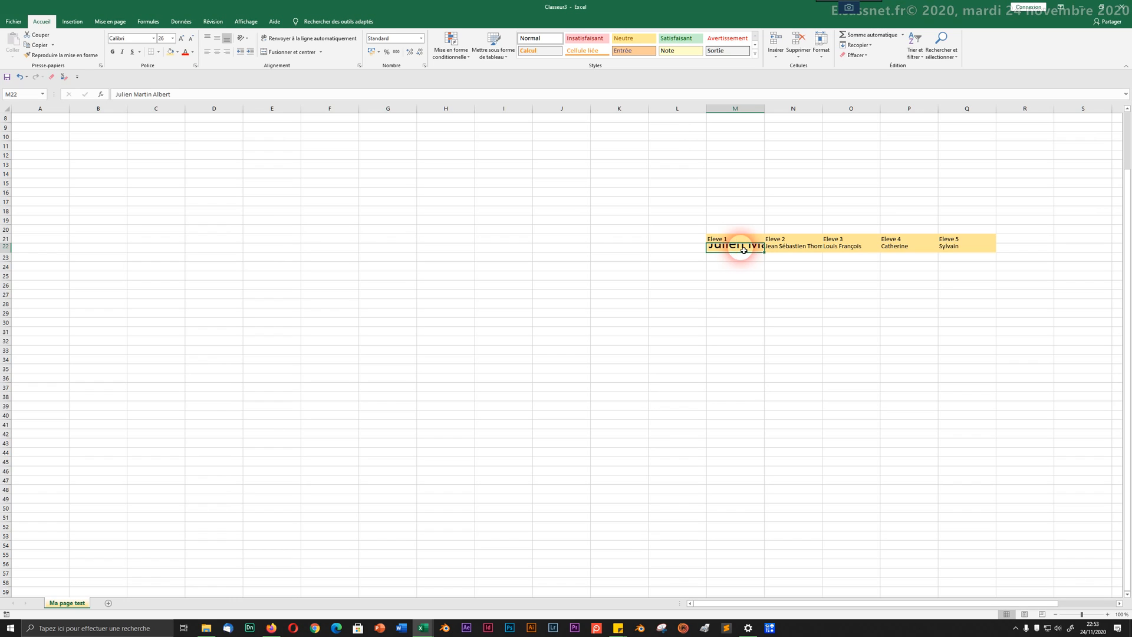
Step: Auto-fit row 22's height and column M's width to the enlarged name
click(821, 48)
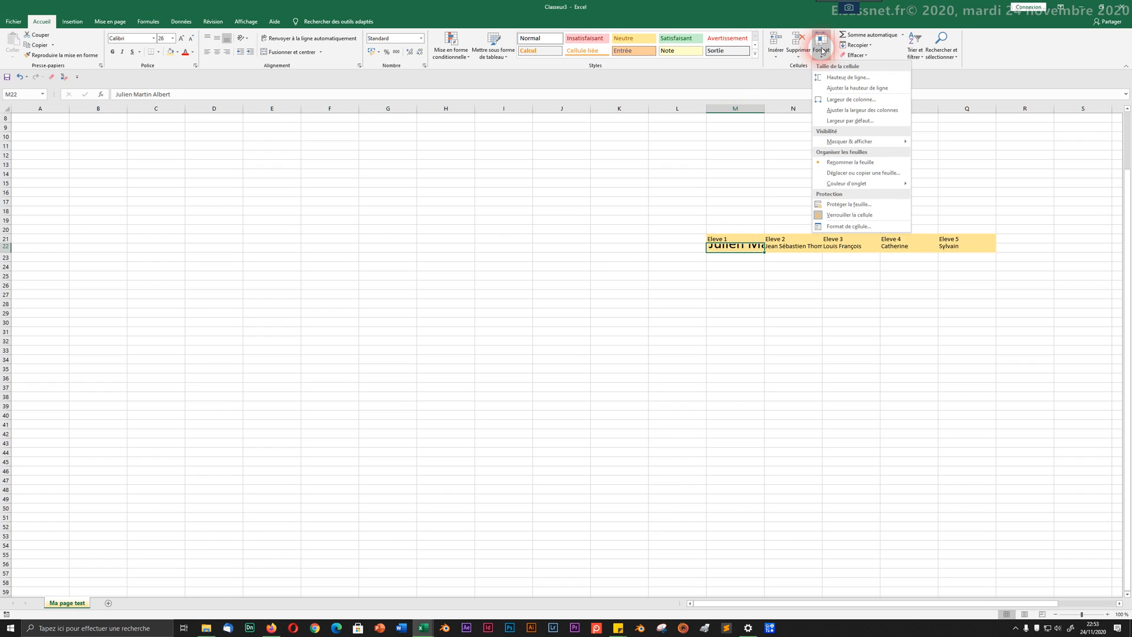
click(849, 94)
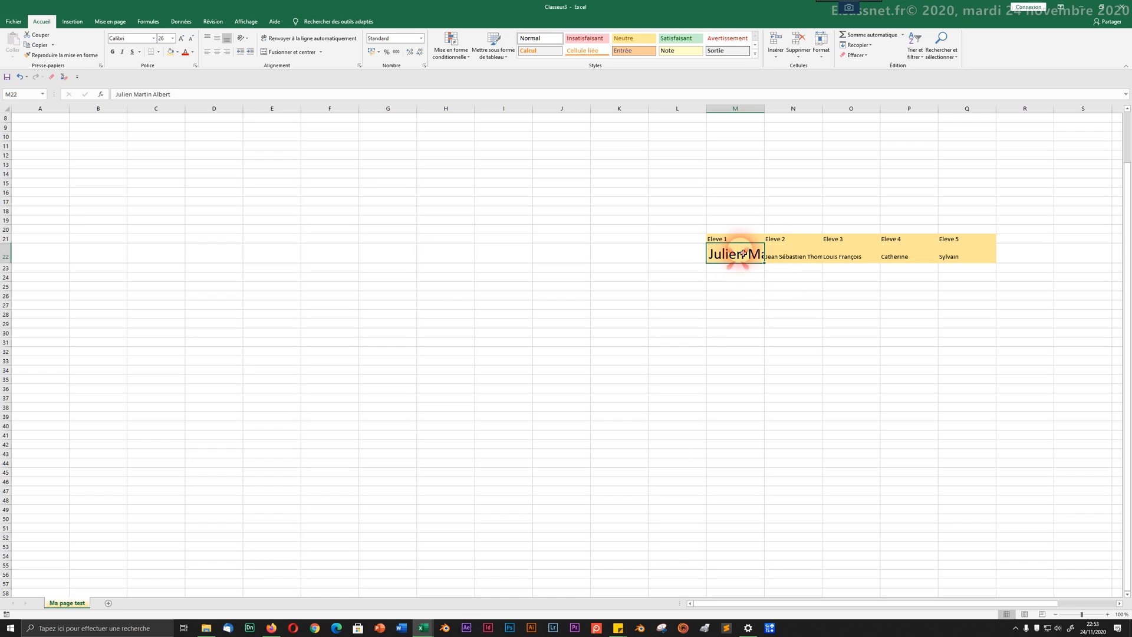
click(823, 50)
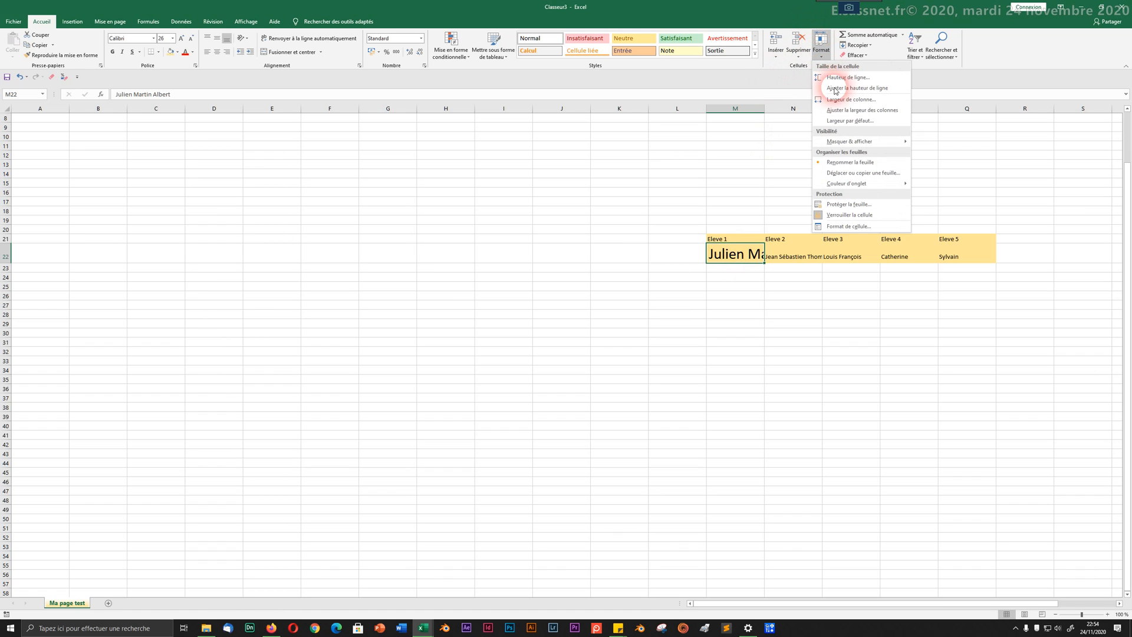
click(840, 110)
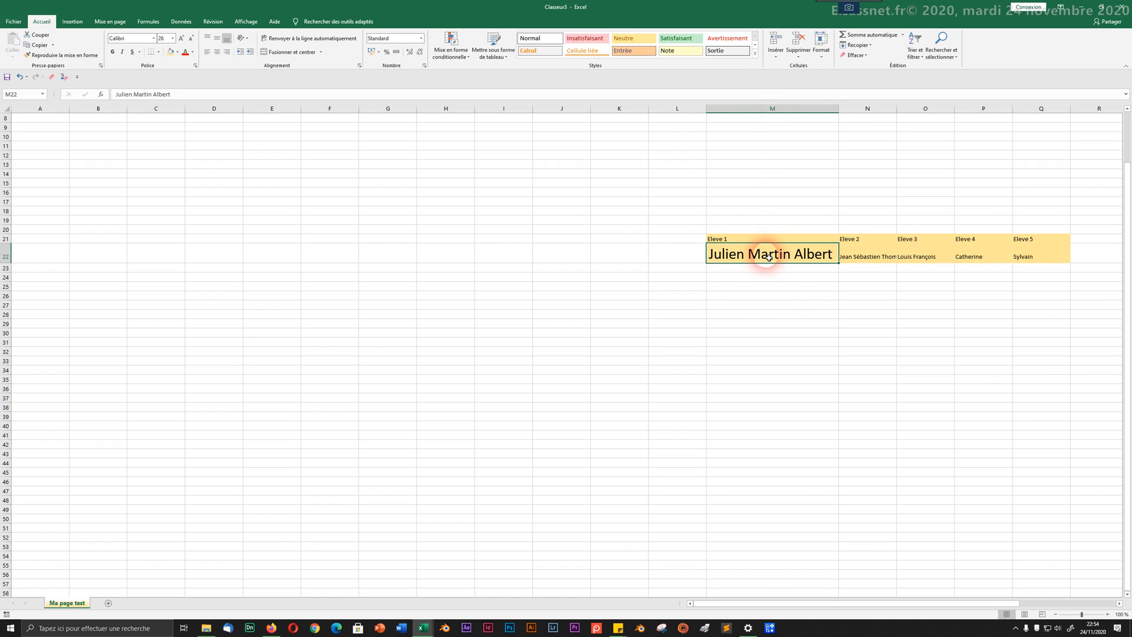
Step: Shrink the name in M22 from 26 to 16 pt
click(192, 40)
click(192, 40)
click(192, 41)
click(193, 42)
click(193, 43)
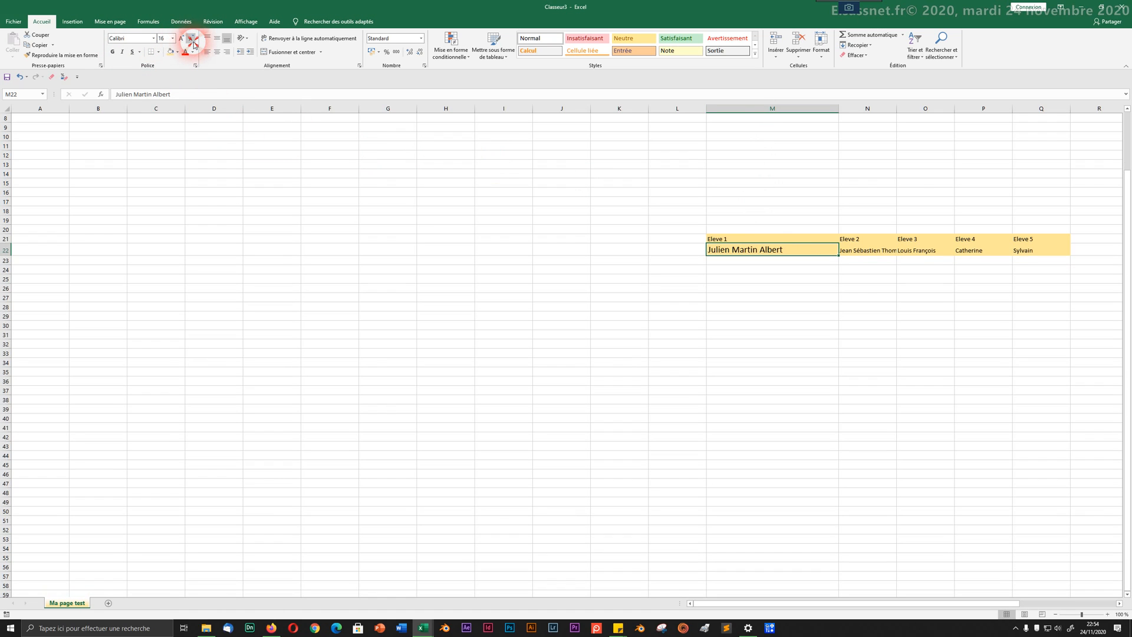
click(192, 42)
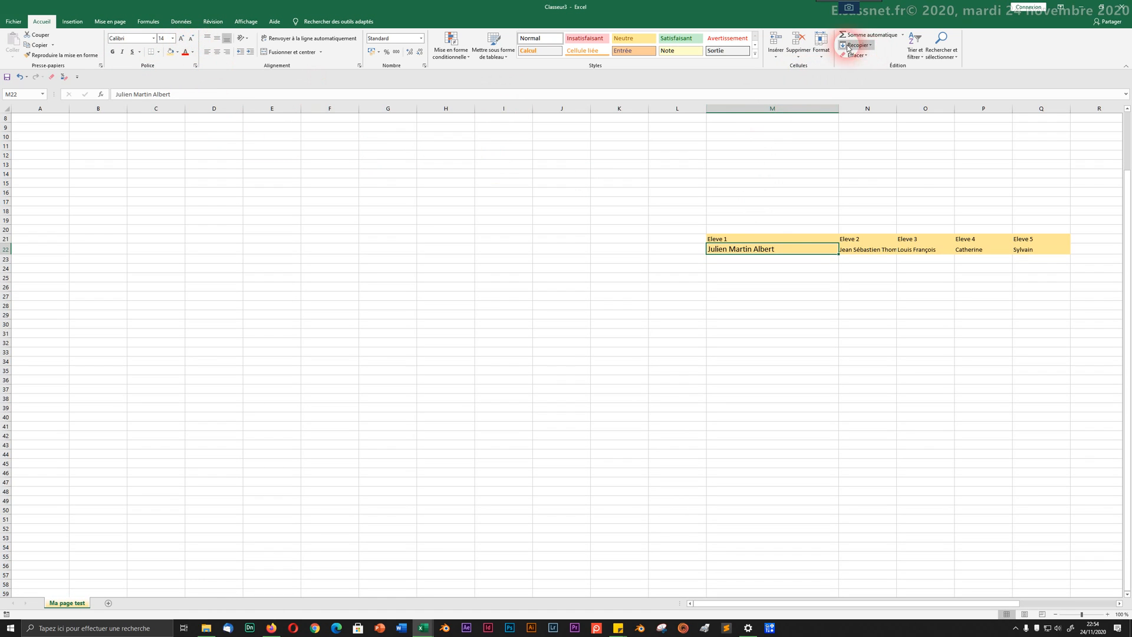
Step: Auto-fit column M's width to the smaller name
click(823, 47)
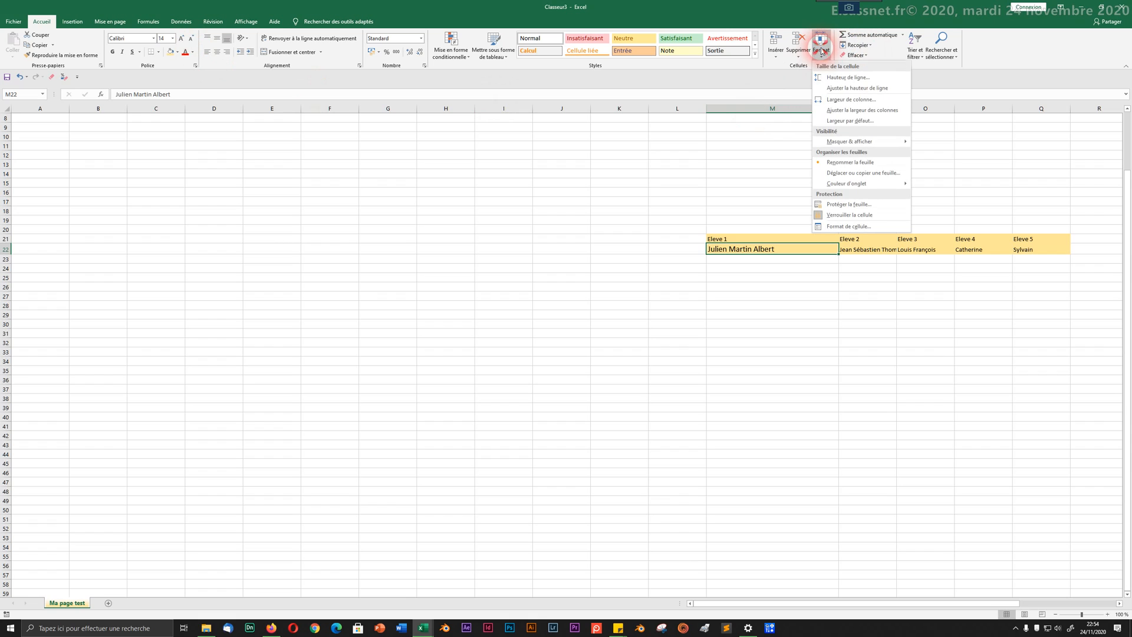
click(838, 110)
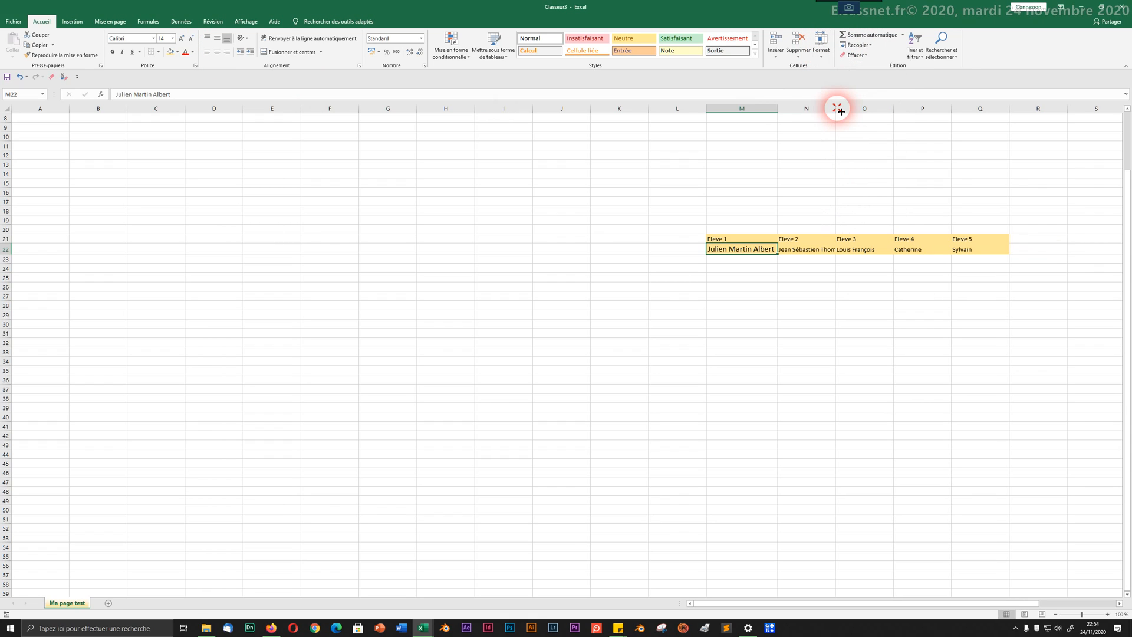
click(679, 251)
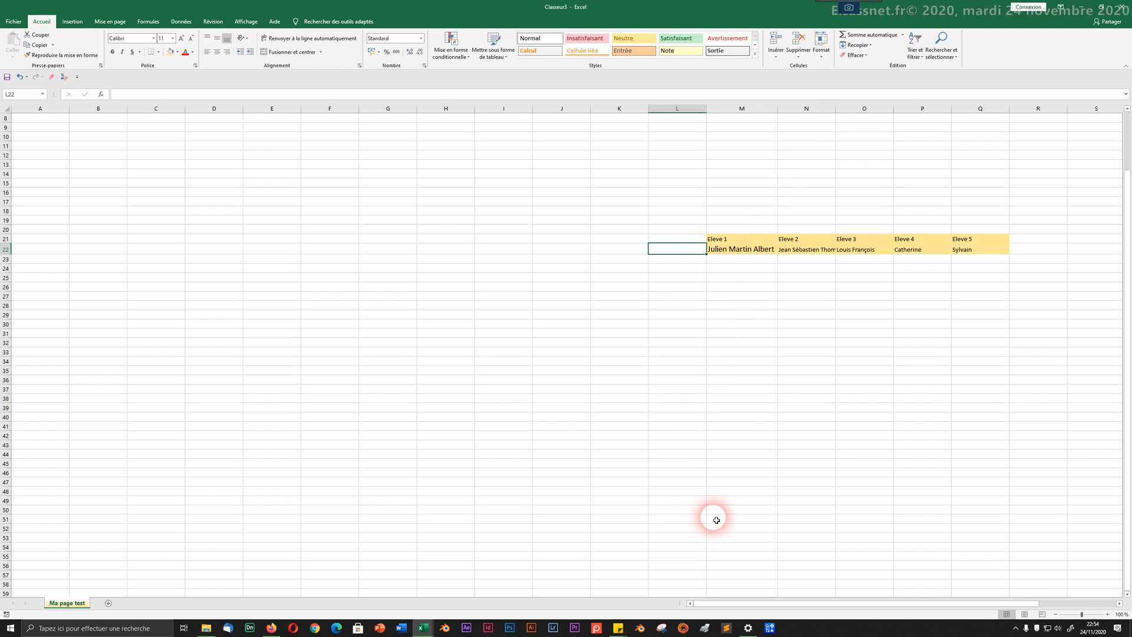
Step: Move the student table from M21:Q22 to D20:H21
drag(717, 239, 1005, 246)
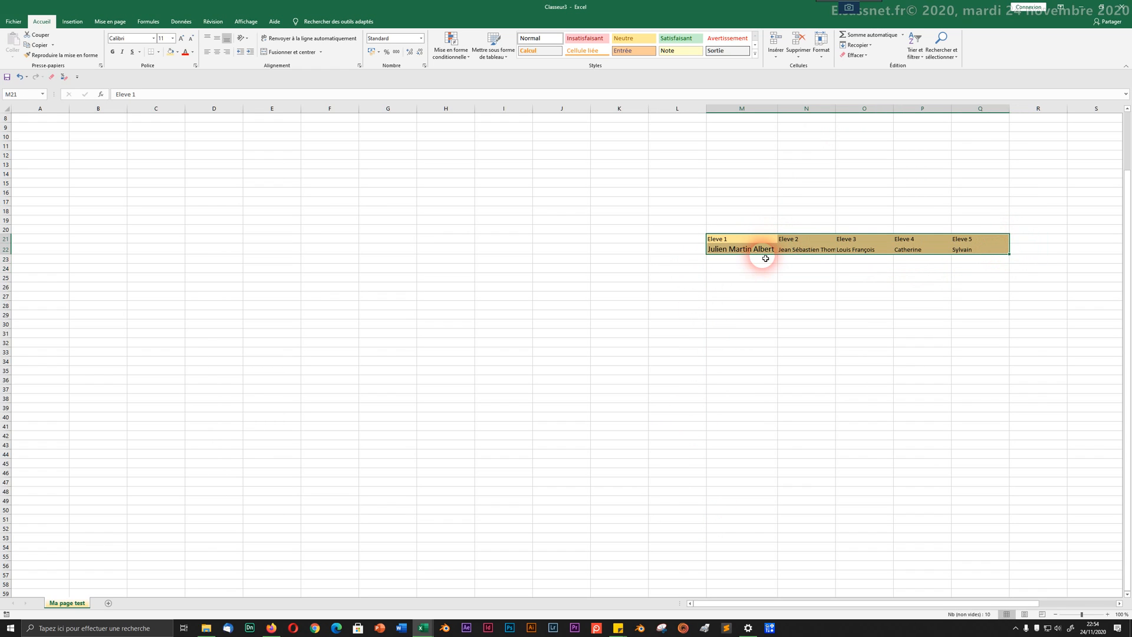
drag(765, 260, 228, 243)
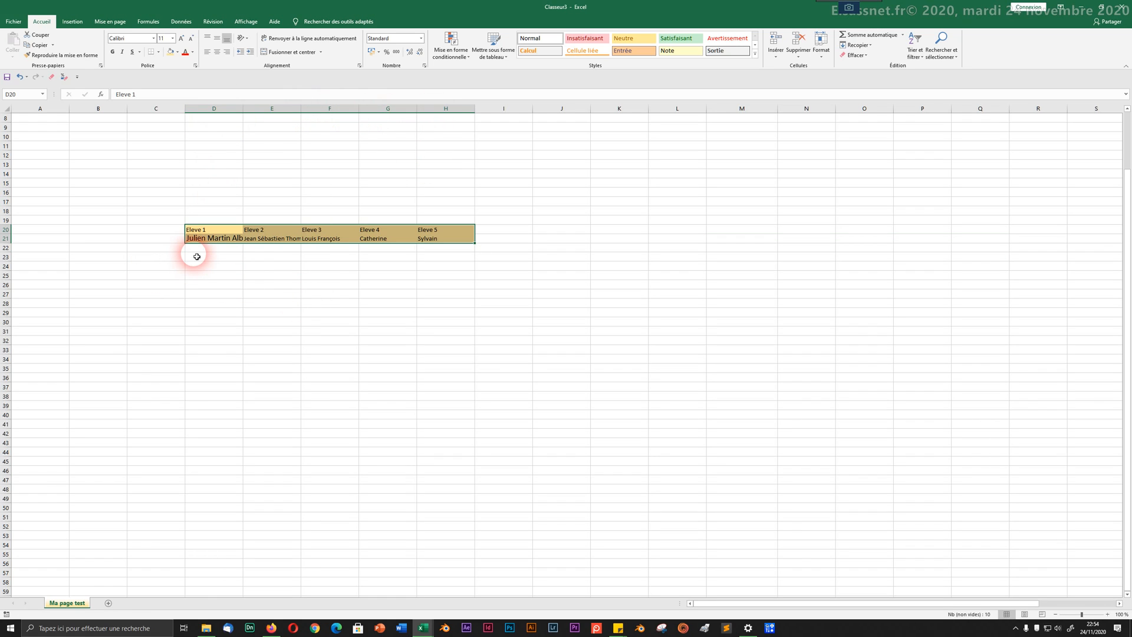
click(272, 297)
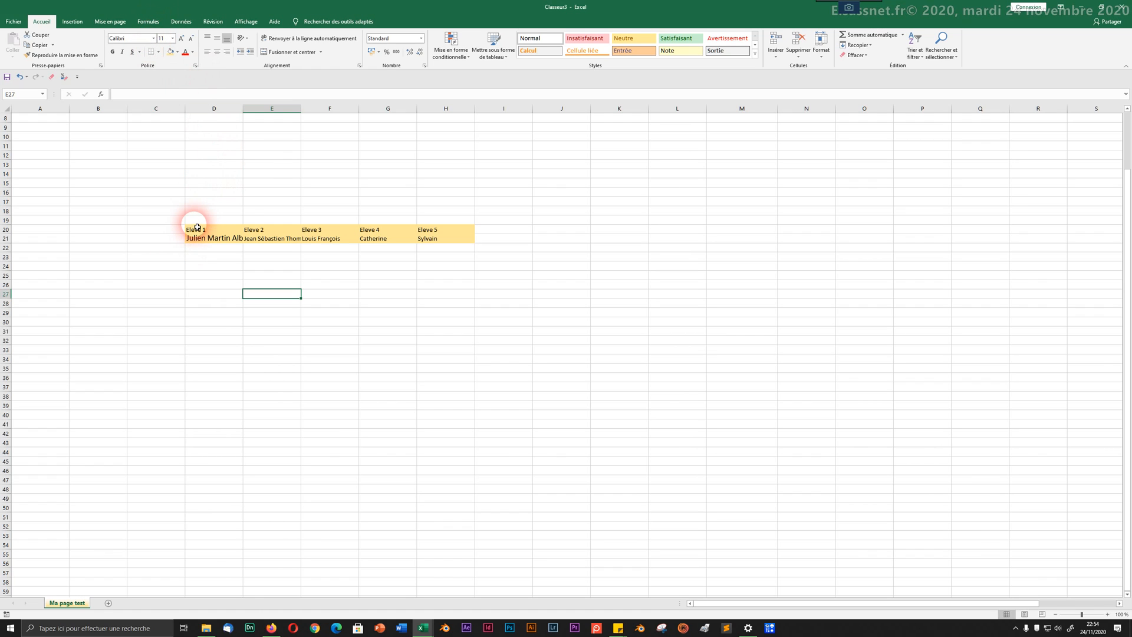
mouse_move(197, 227)
mouse_down()
mouse_move(465, 233)
mouse_move(437, 236)
mouse_up()
Step: Clear the contents of D20:H21 with Effacer le contenu, then select D19
right_click(437, 236)
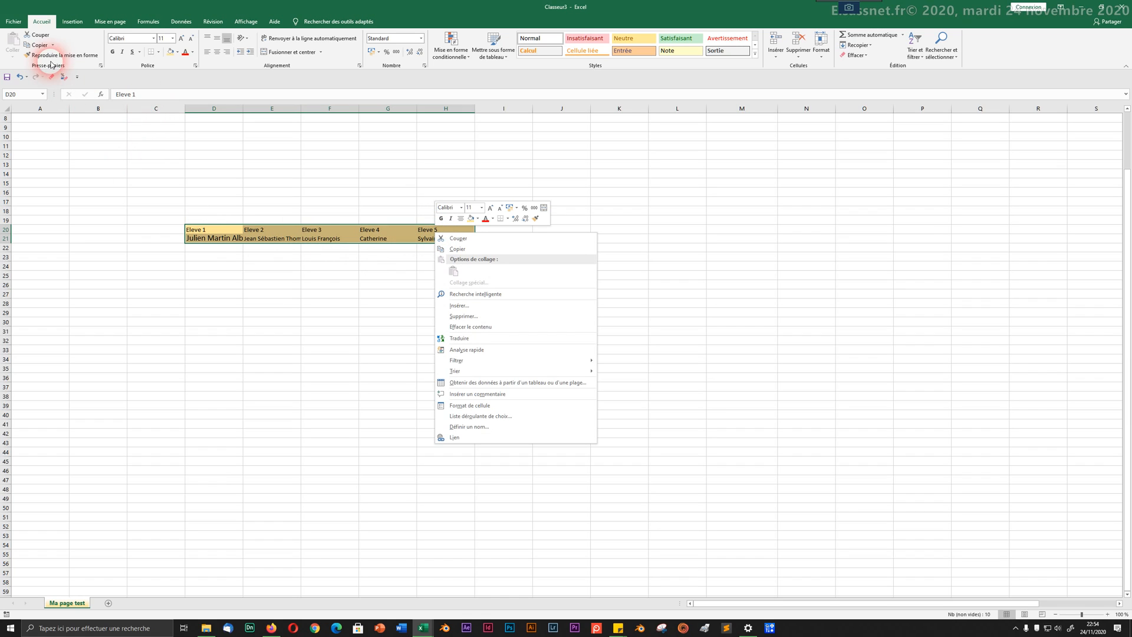
click(52, 78)
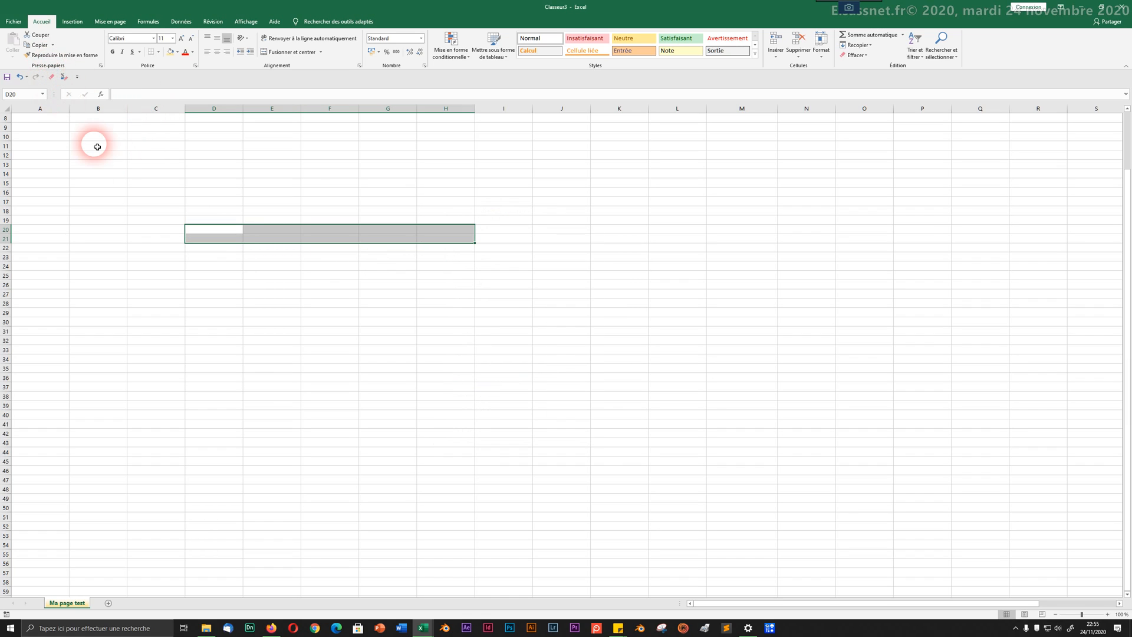
click(279, 321)
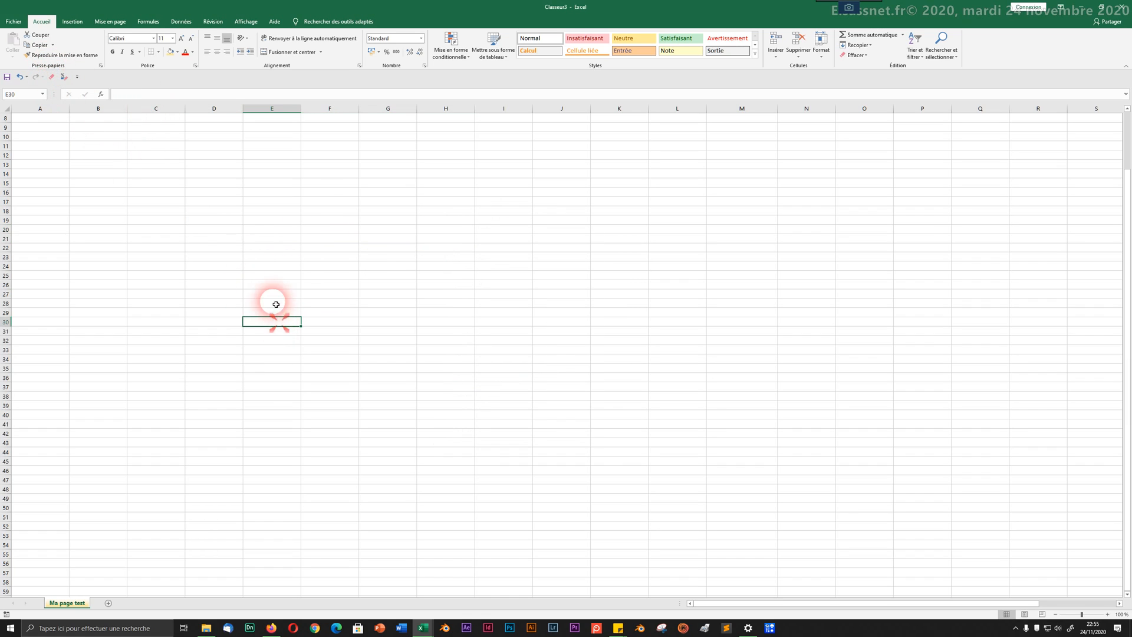
click(227, 222)
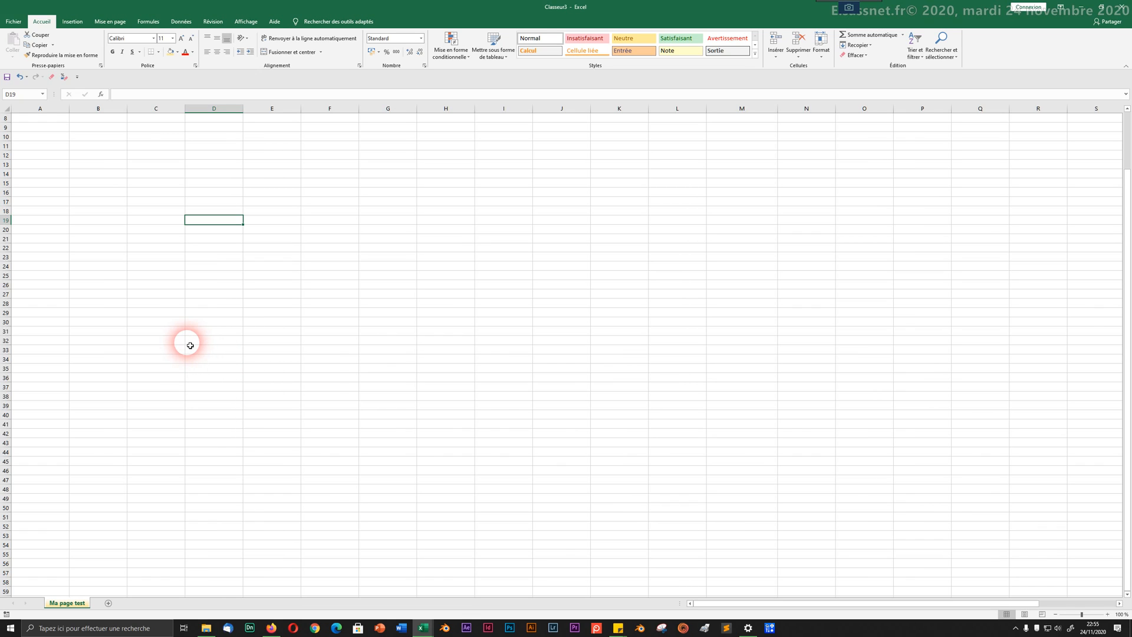
Step: Enter weekday headers Lundi, Mardi, Mercredi, Jeudi, Vendredi, Samedi, Dimanche across D19:J19
text(Lundi)
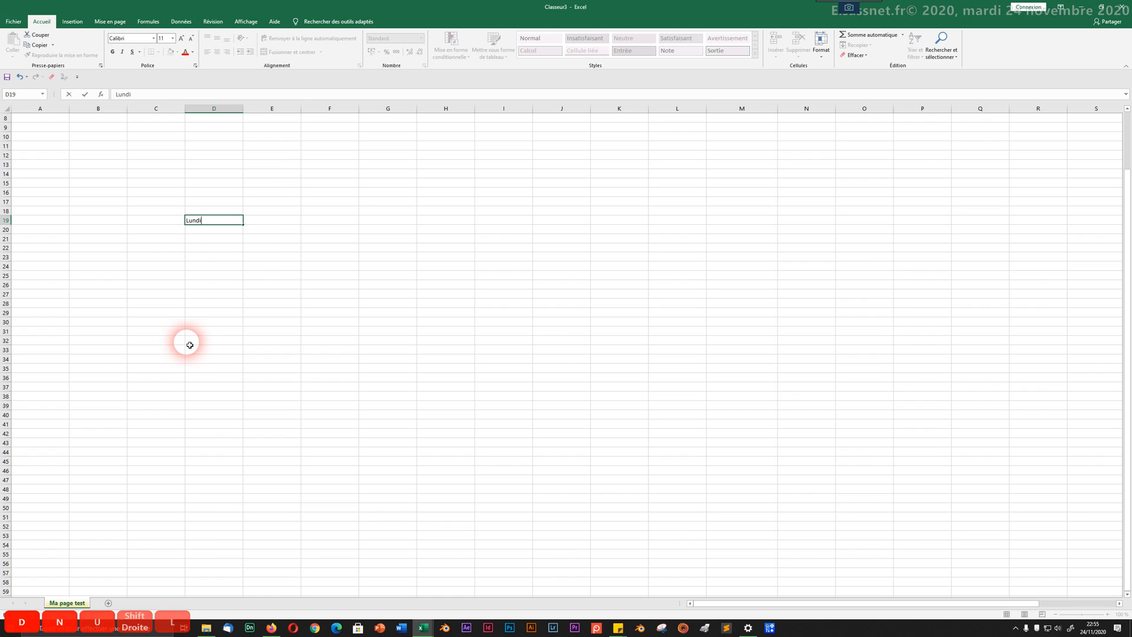
key(Tab)
key(shift+Right)
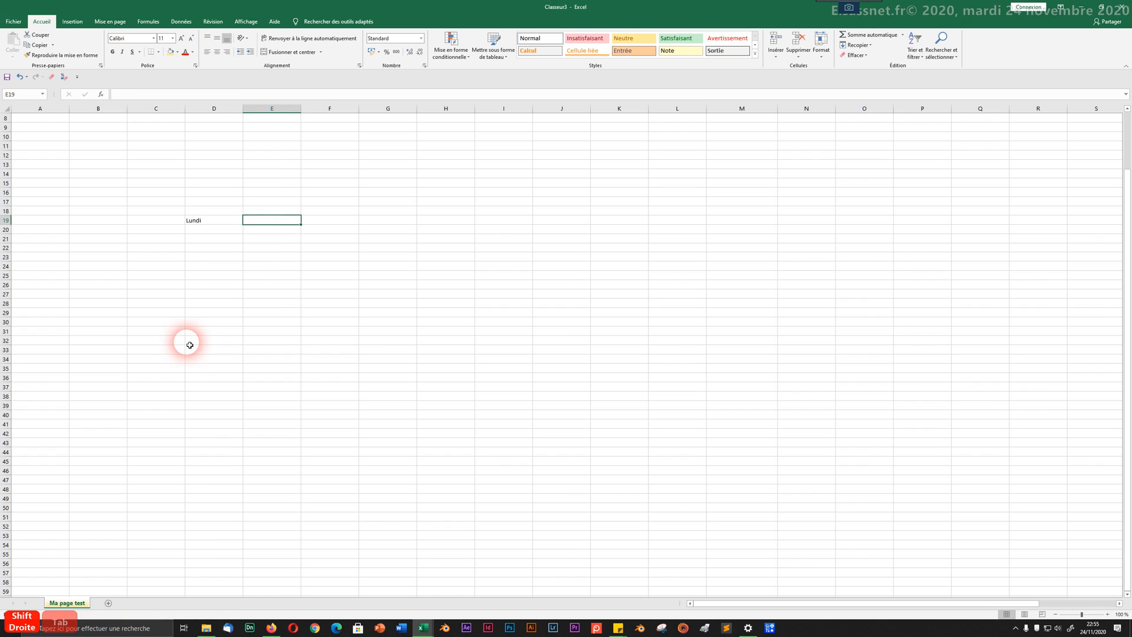
text(Mardi)
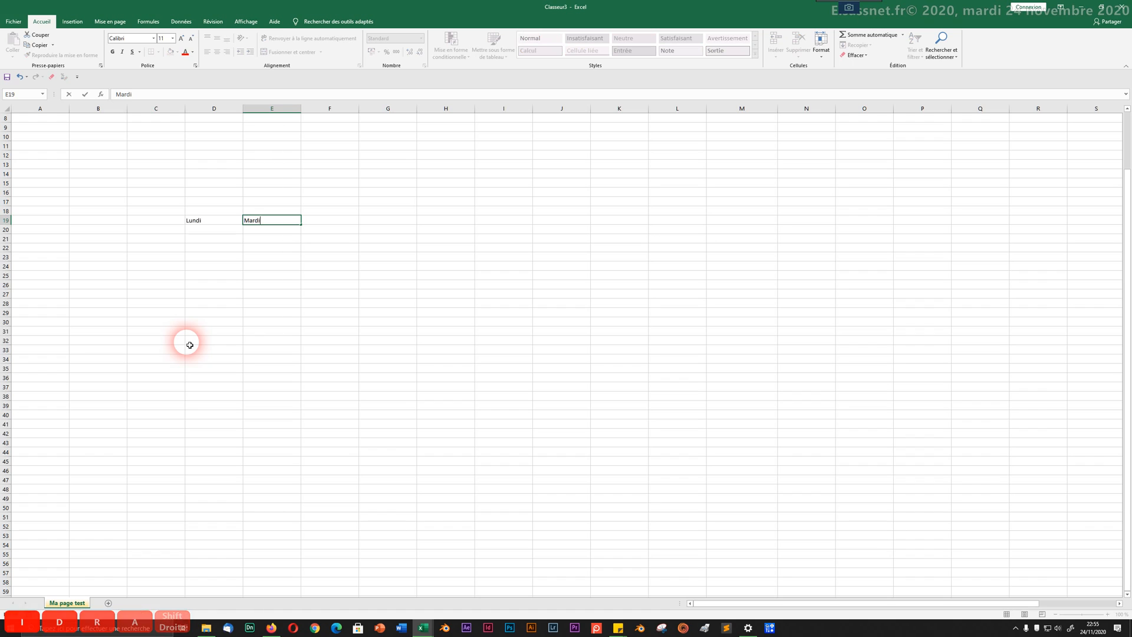
key(Tab)
text(Mercredi)
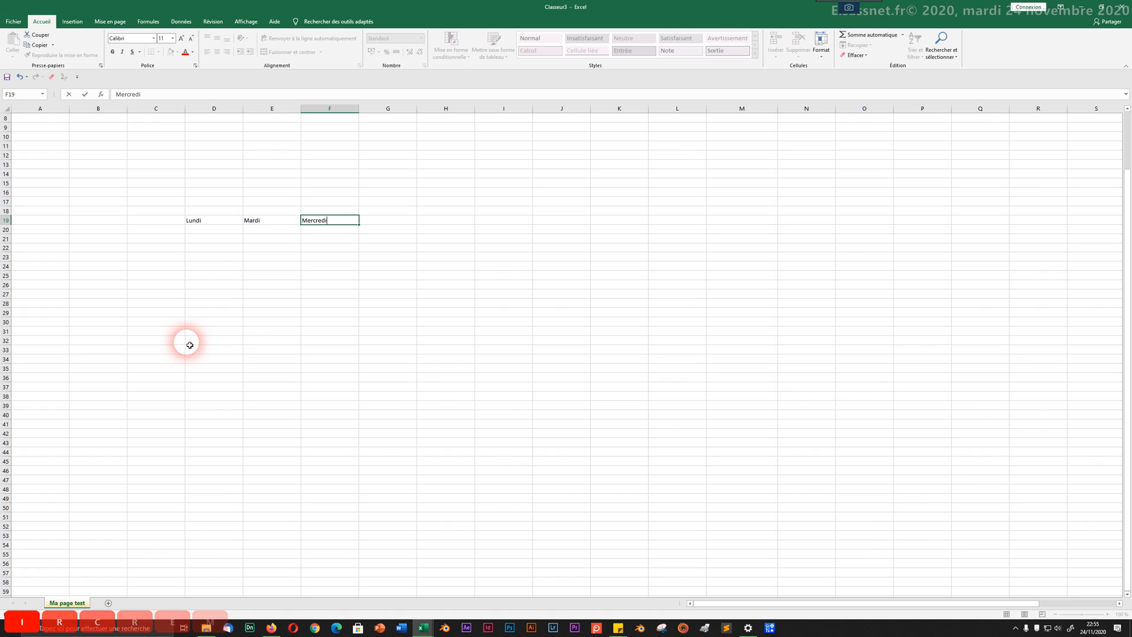
key(Tab)
text(Jeudi)
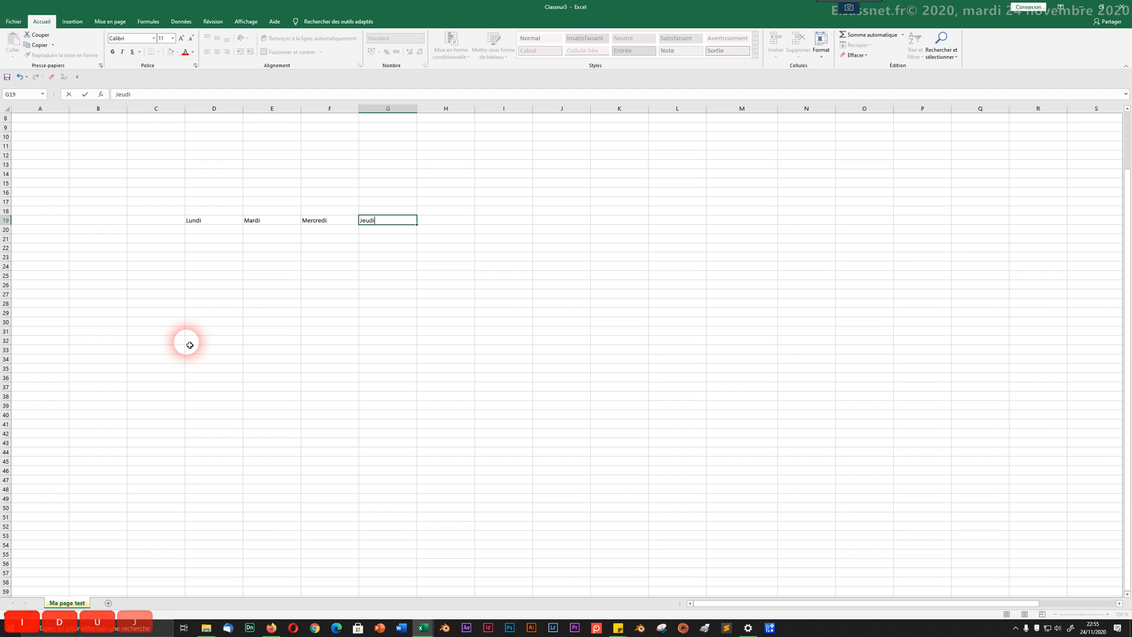
key(Tab)
text(Vendred)
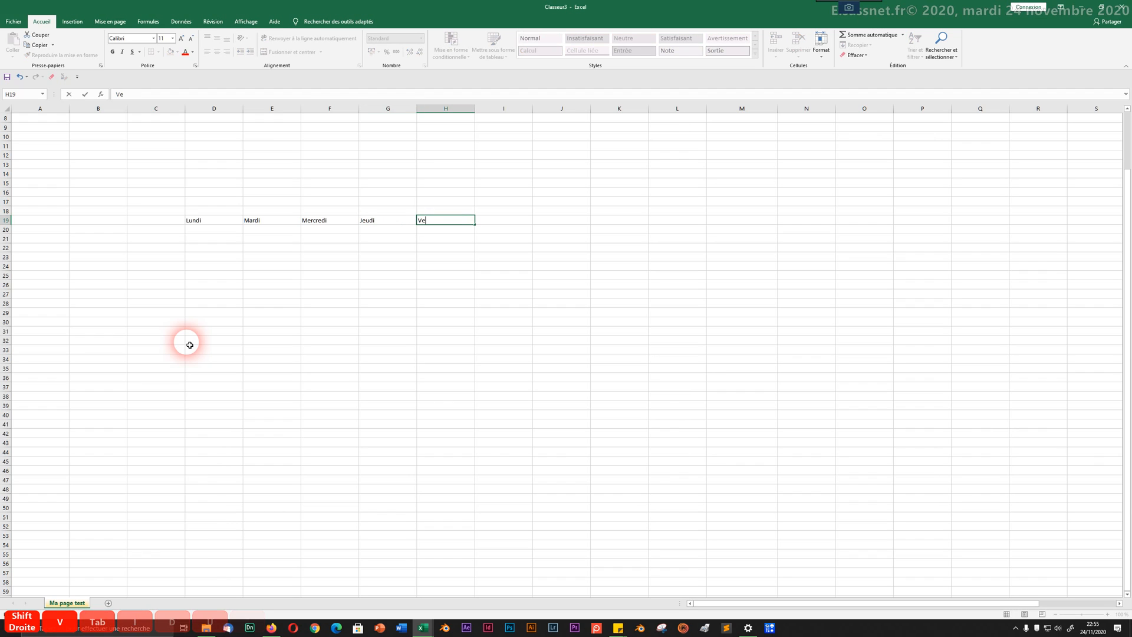
key(Tab)
text(S)
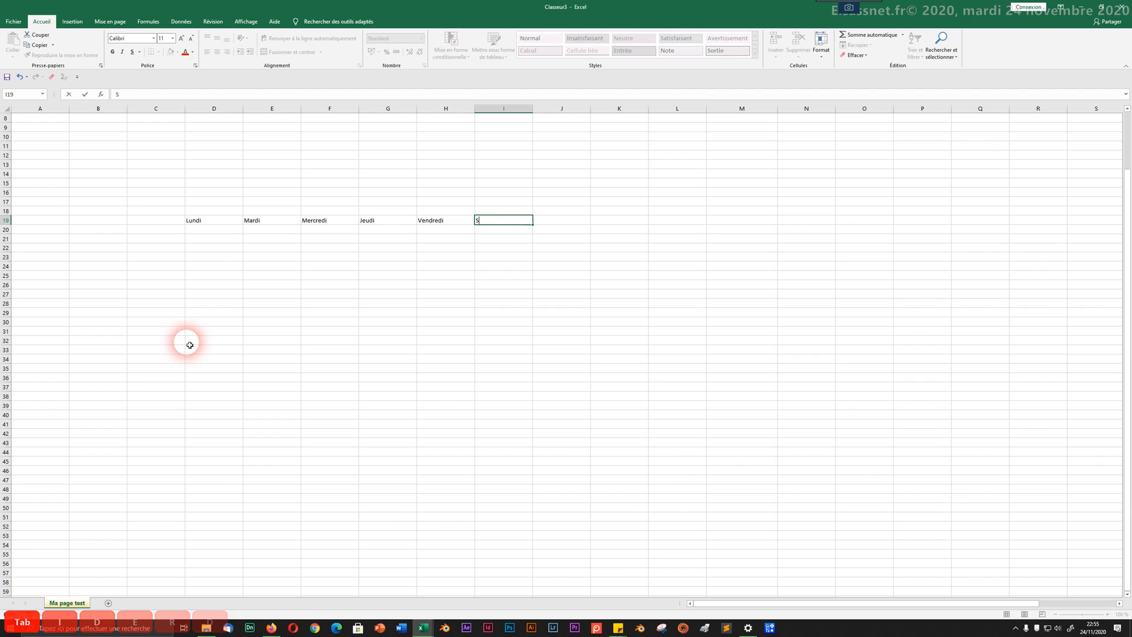
text(amedi)
key(Tab)
text(D)
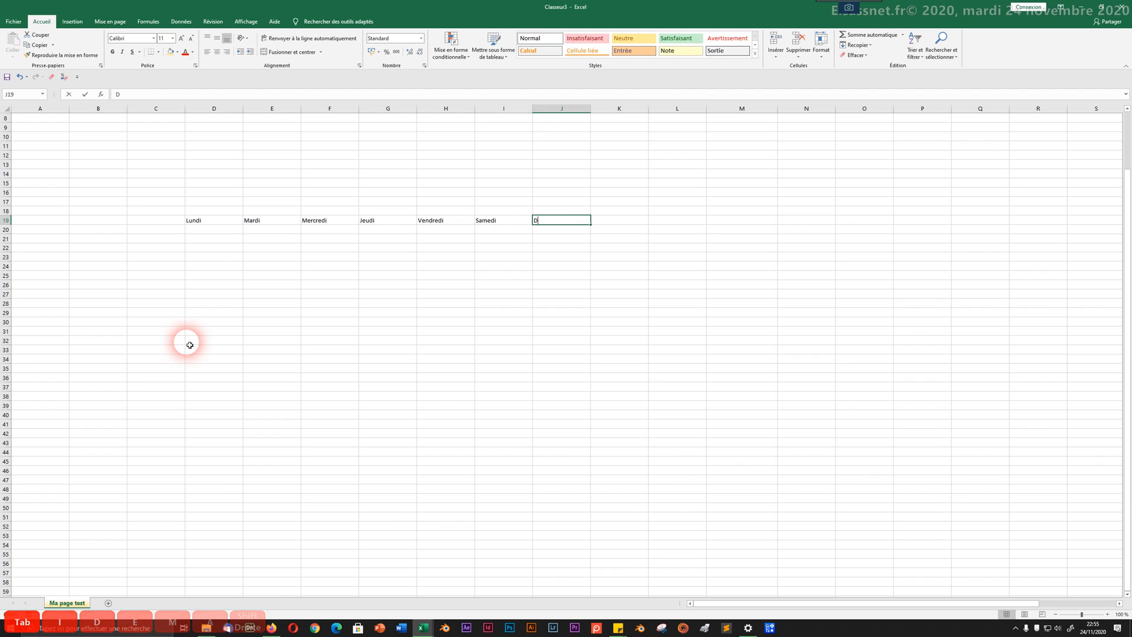
text(imanche)
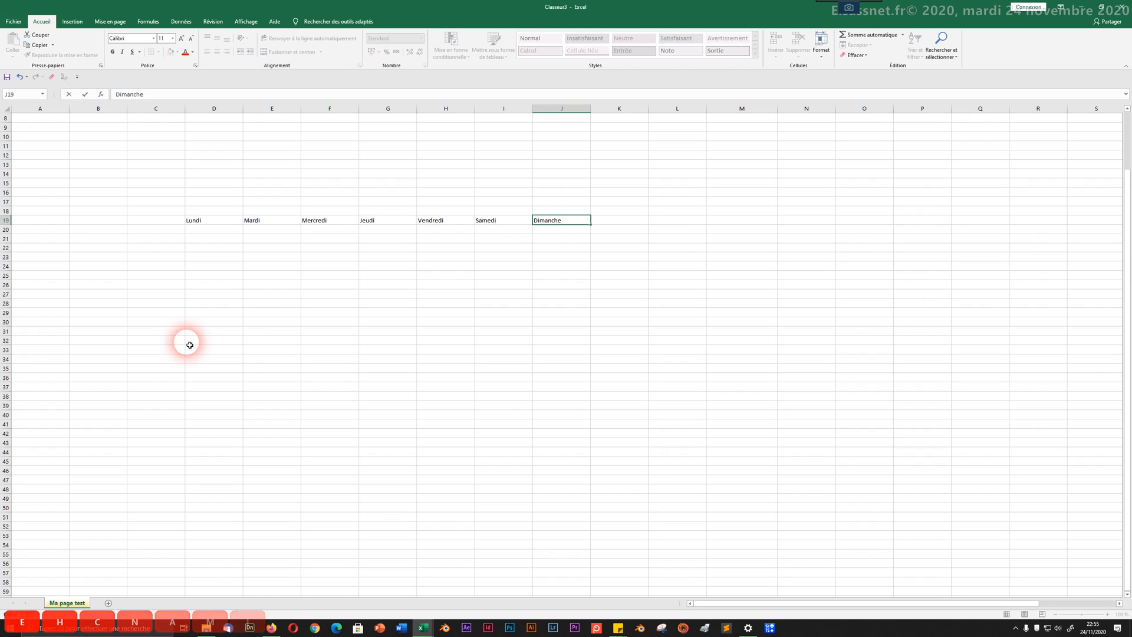
click(238, 333)
Step: Fill row 20 under the weekdays with Ok, non, ok, non, ok, nono
click(203, 233)
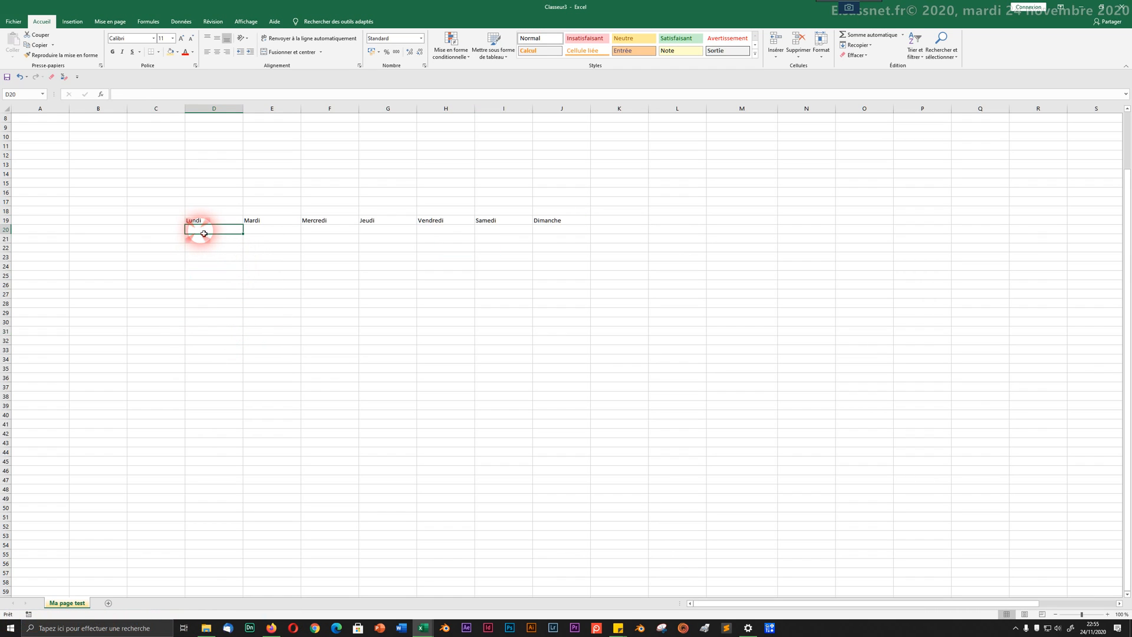
text(Ok)
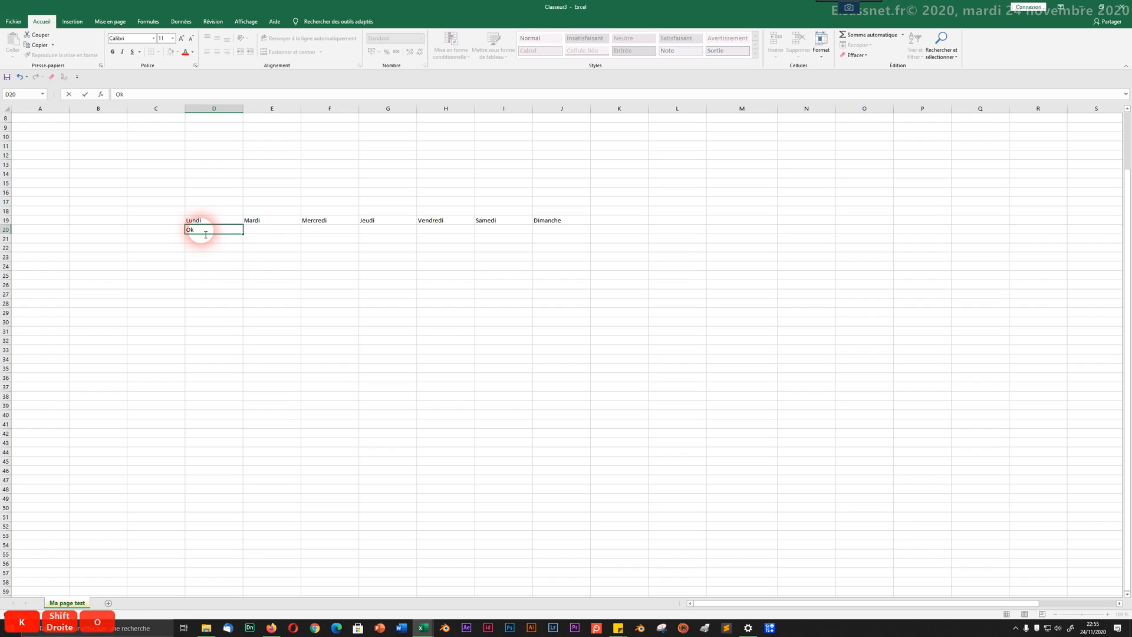
key(Tab)
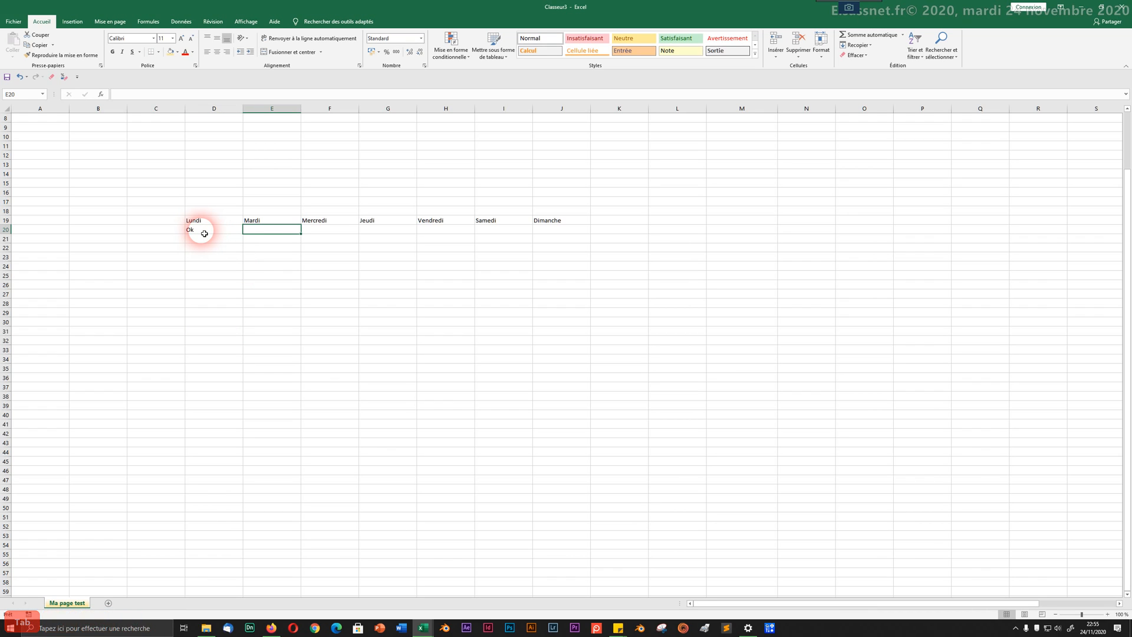
text(nono)
key(BackSpace)
key(Tab)
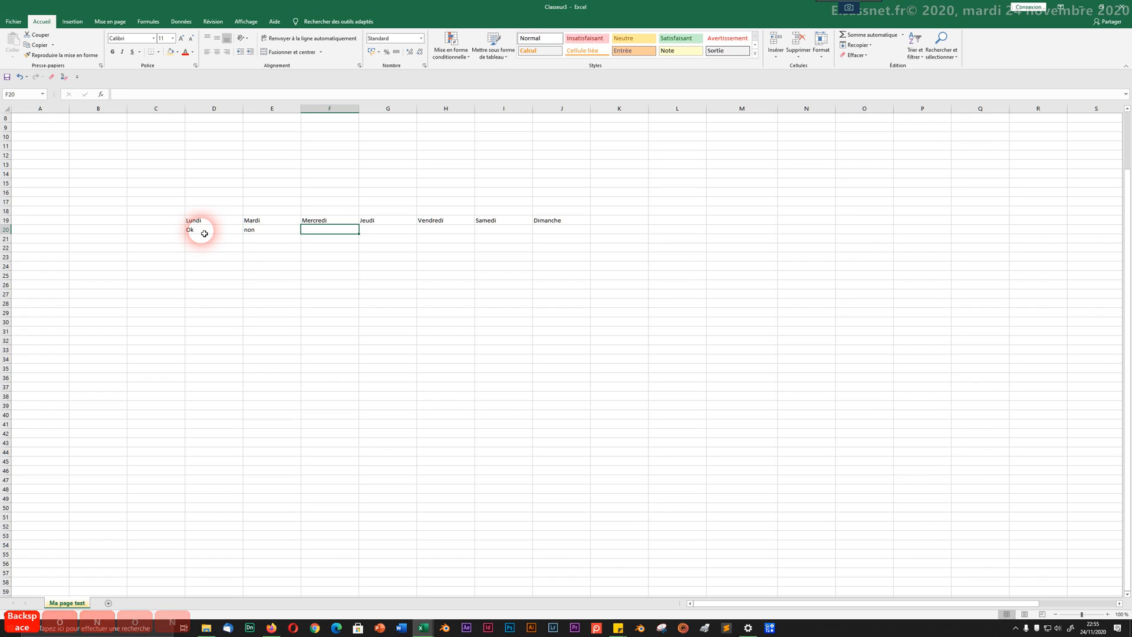
text(ok)
key(Tab)
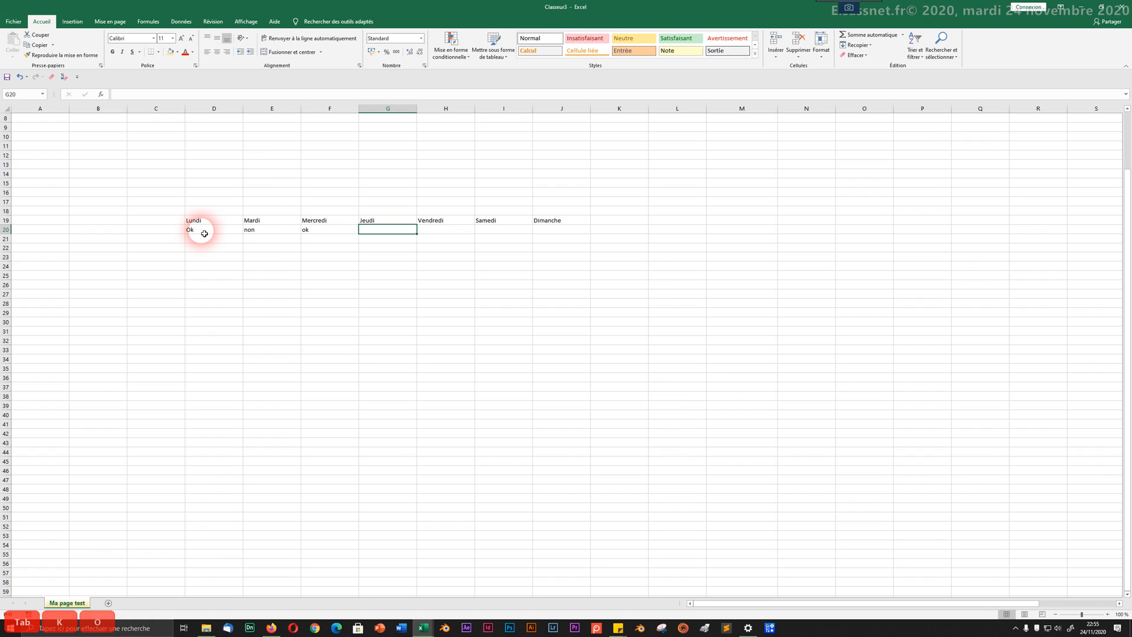
text(non)
key(Tab)
text(o)
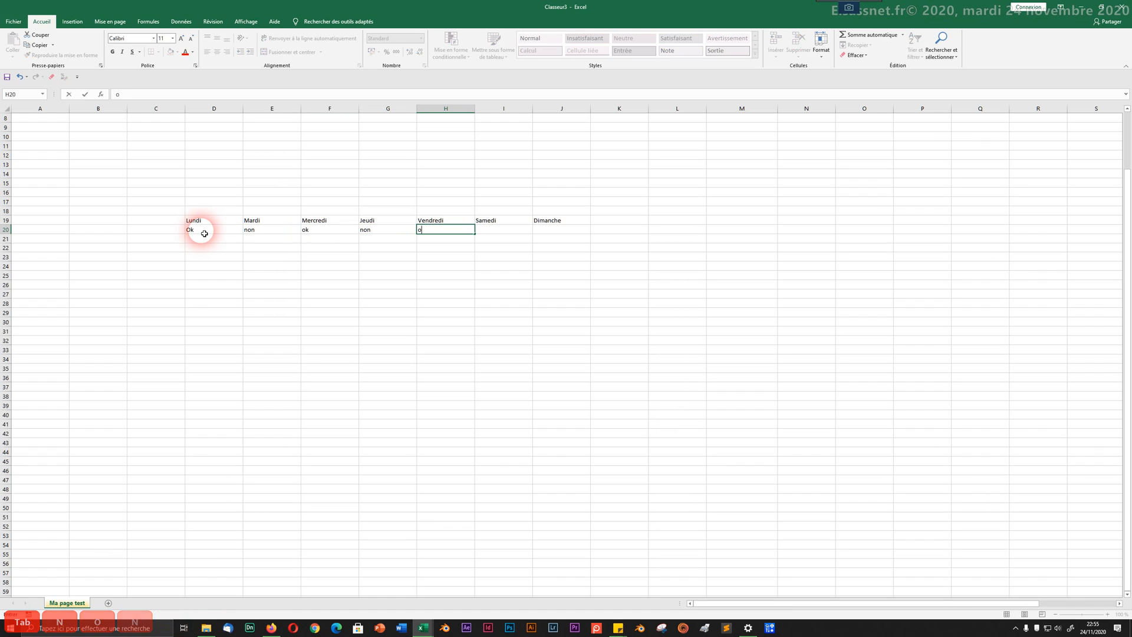
text(k)
key(Tab)
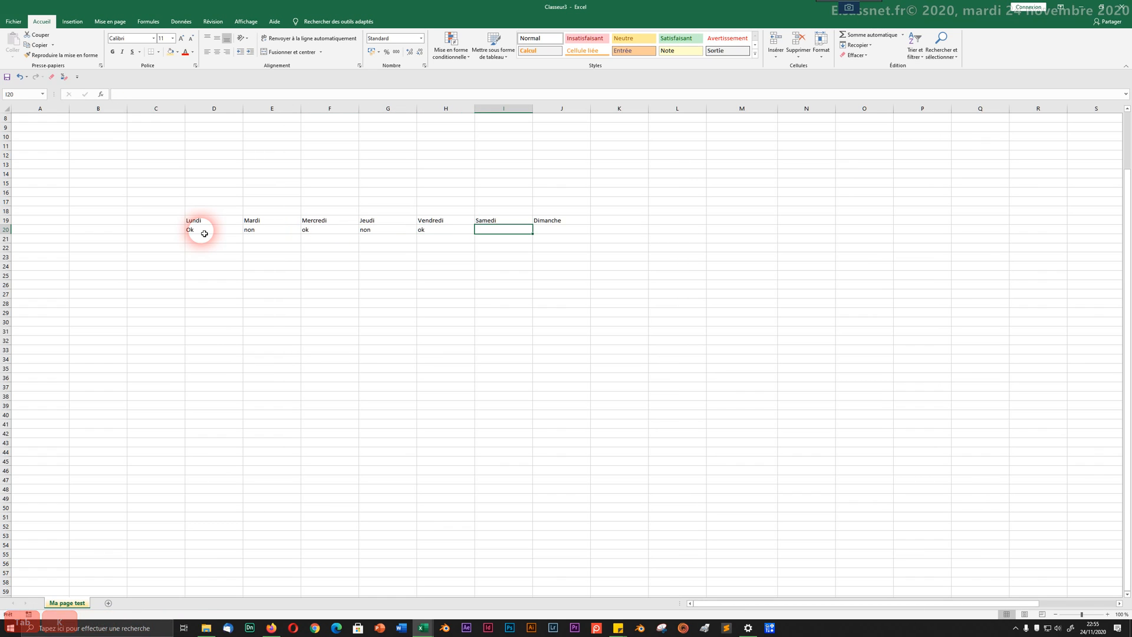
text(nono)
key(Tab)
text(ok)
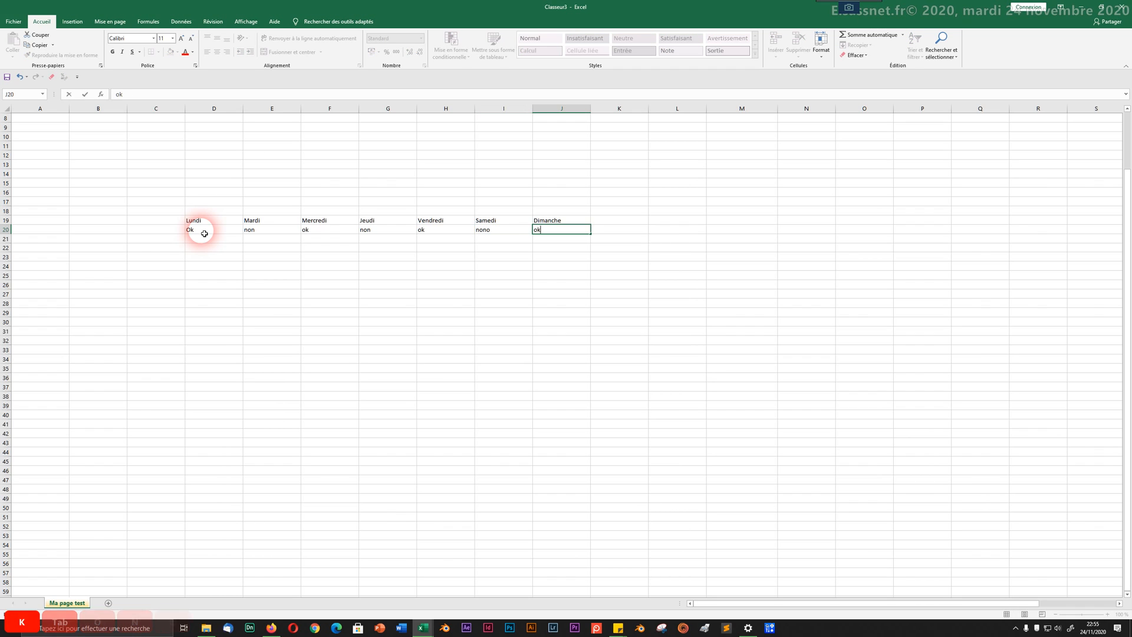
key(Return)
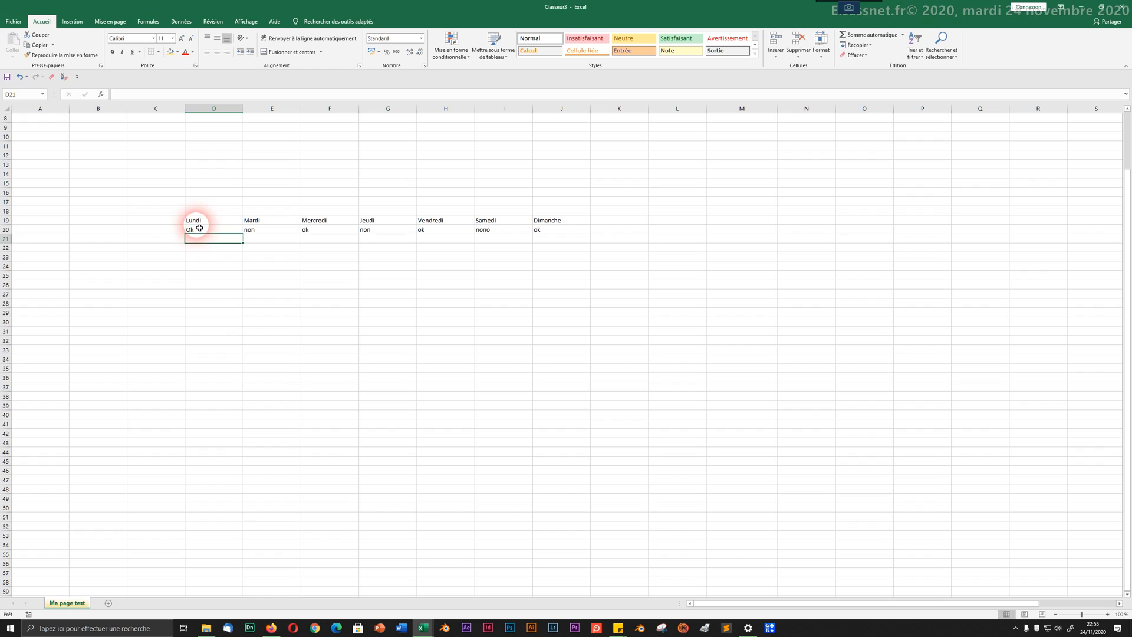
drag(220, 232, 560, 404)
Step: Select the Lundi–Dimanche header cells D19:J19
click(366, 341)
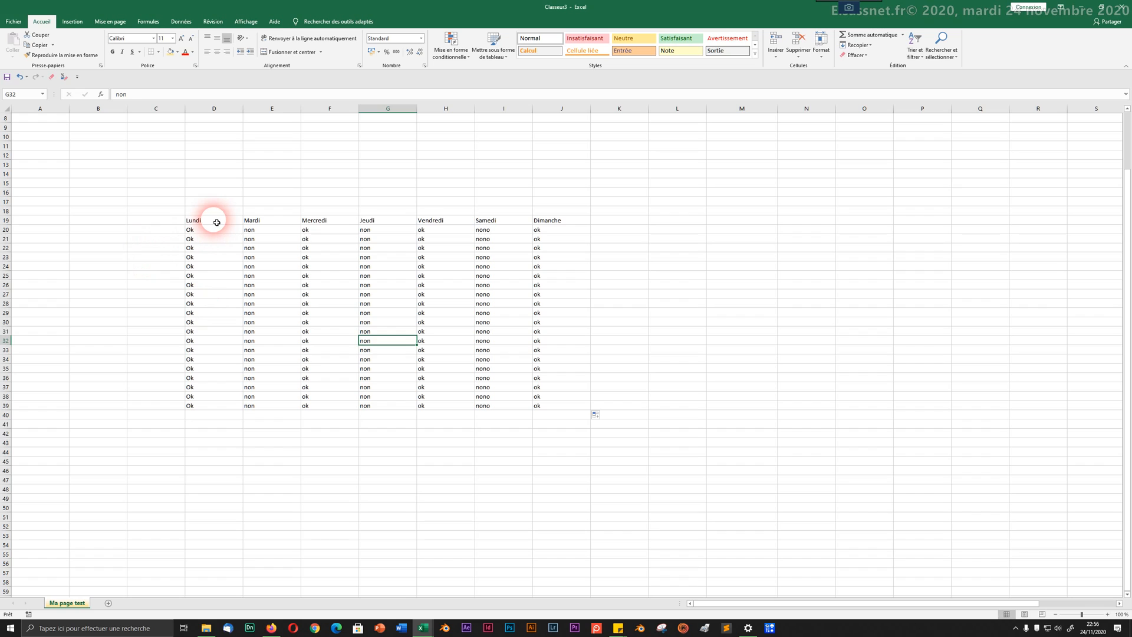
drag(216, 222, 557, 219)
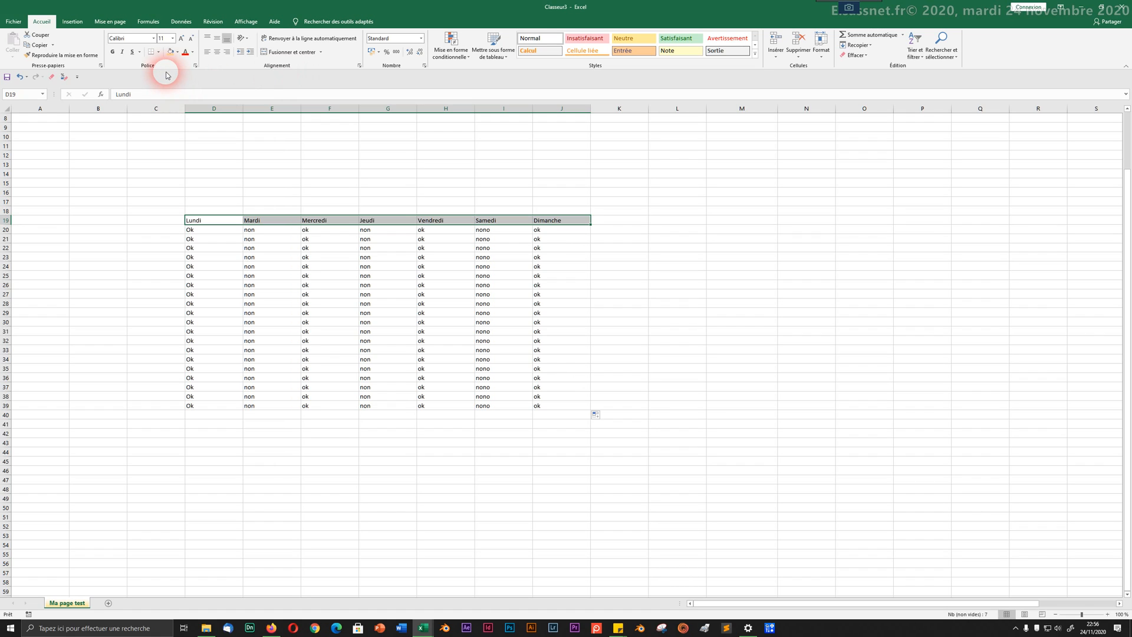
Step: Make the weekday headers bold, 16 pt, and centred horizontally and vertically
click(112, 52)
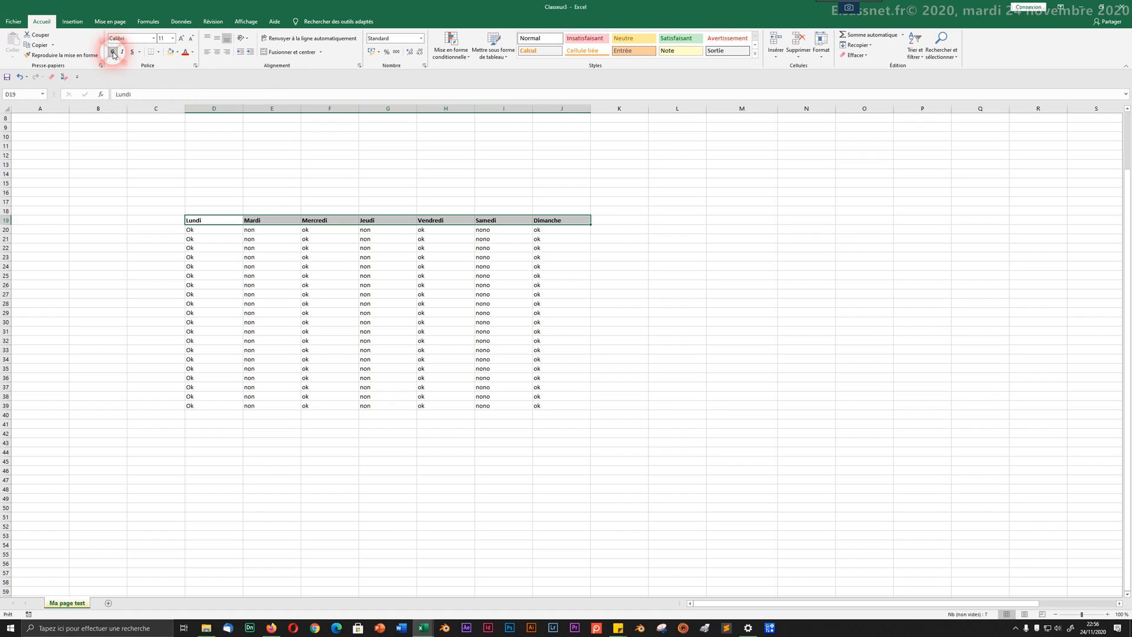
click(182, 40)
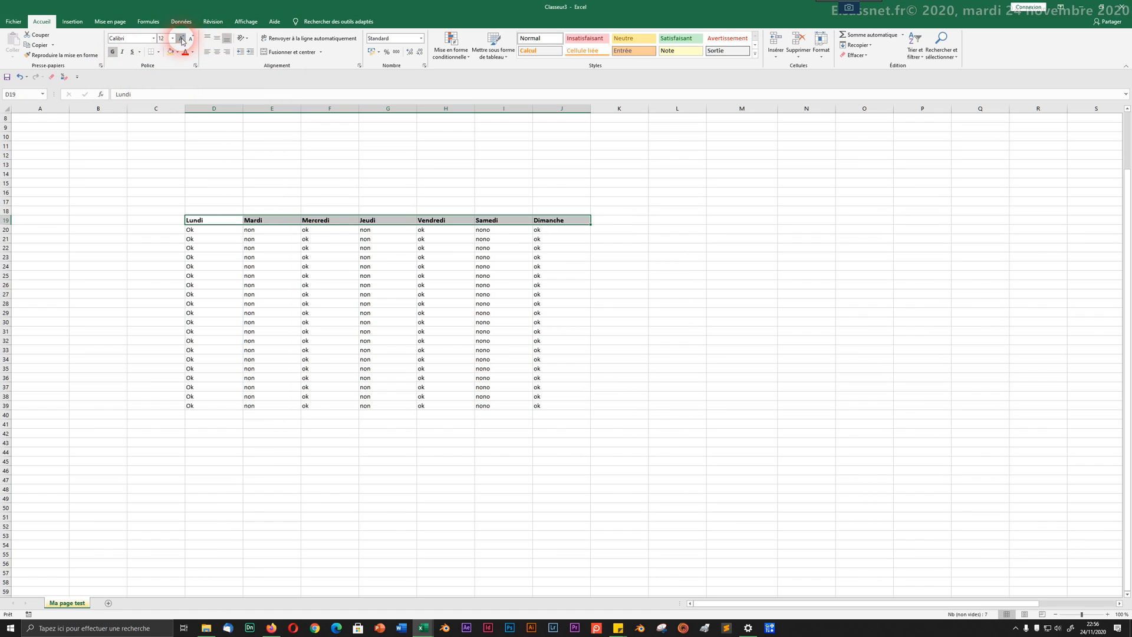
click(181, 39)
click(182, 39)
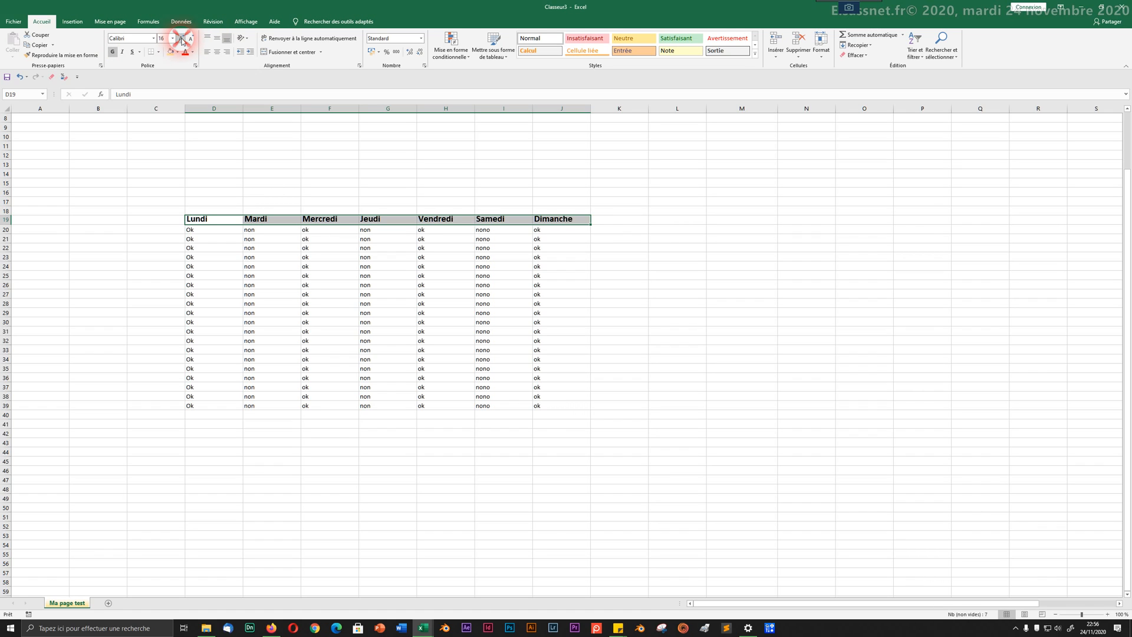
click(217, 40)
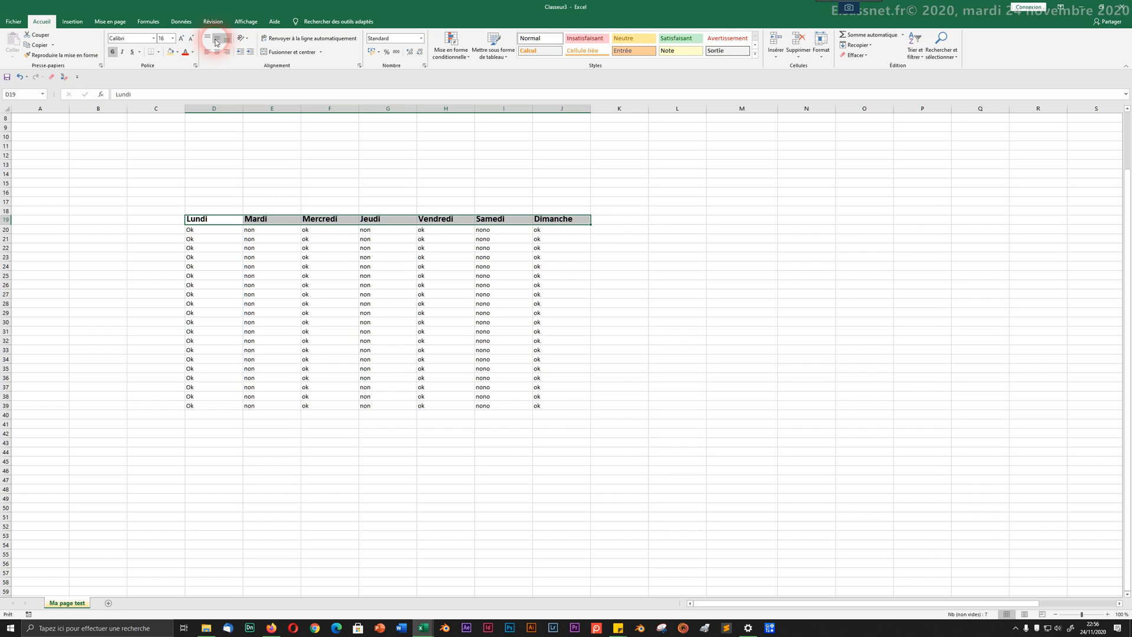
click(217, 52)
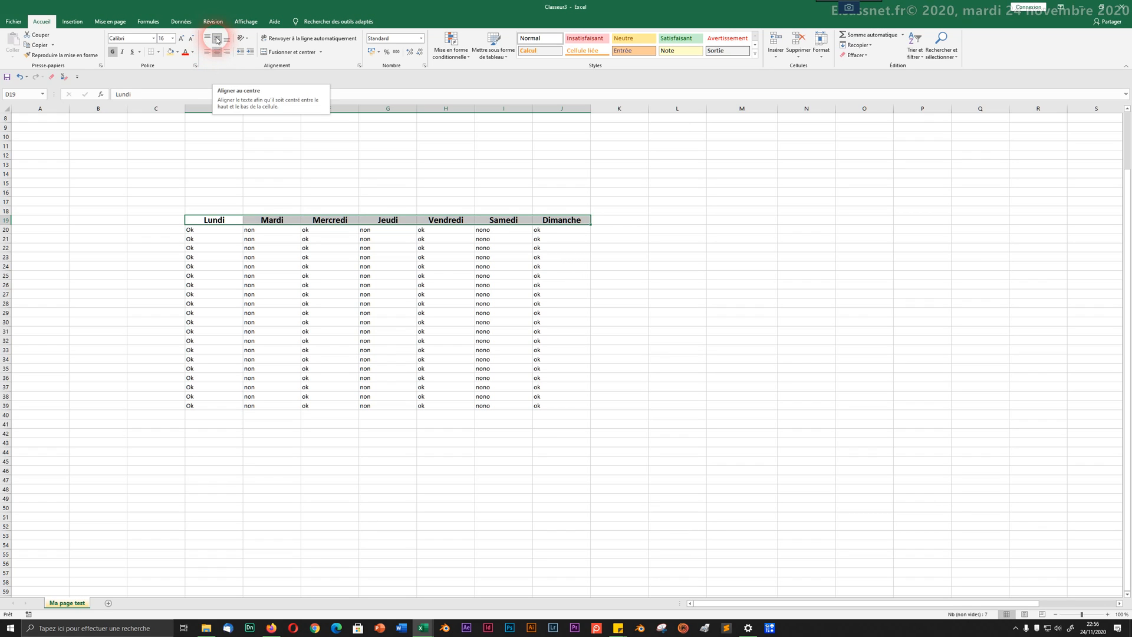
Step: Make row 19 about three times taller, keeping the header text centred
drag(6, 224, 6, 246)
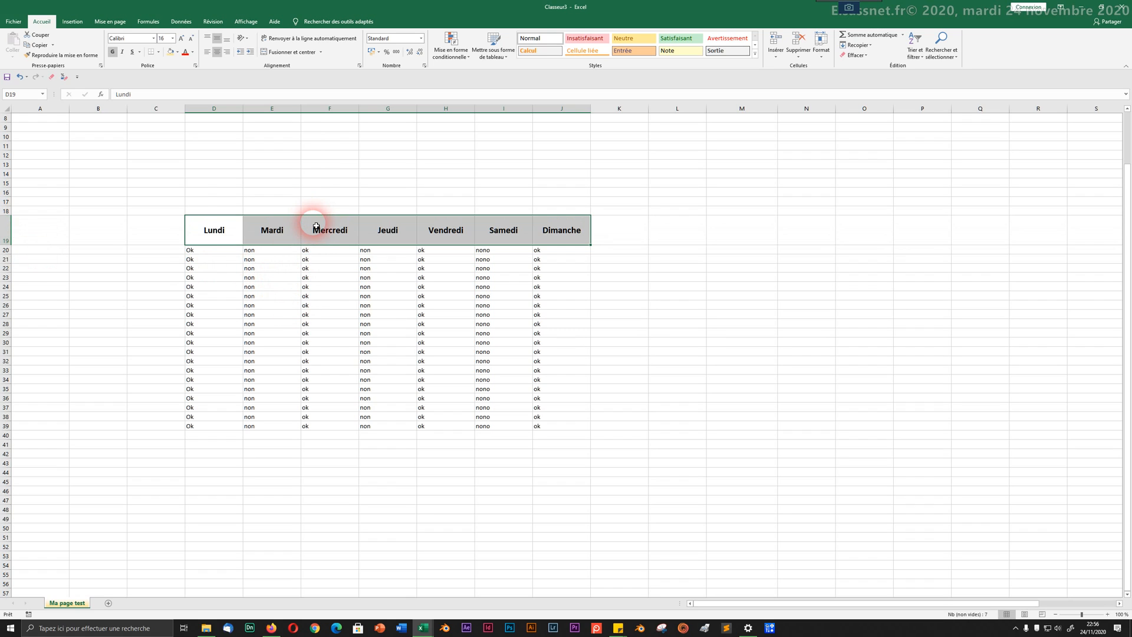
click(207, 52)
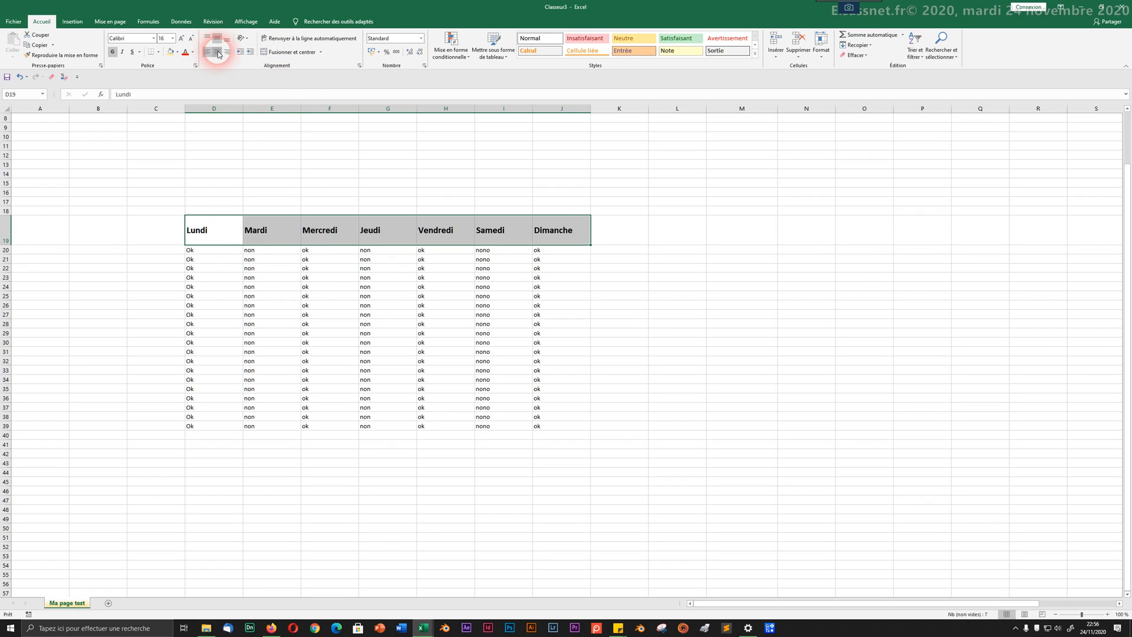
click(217, 52)
click(226, 53)
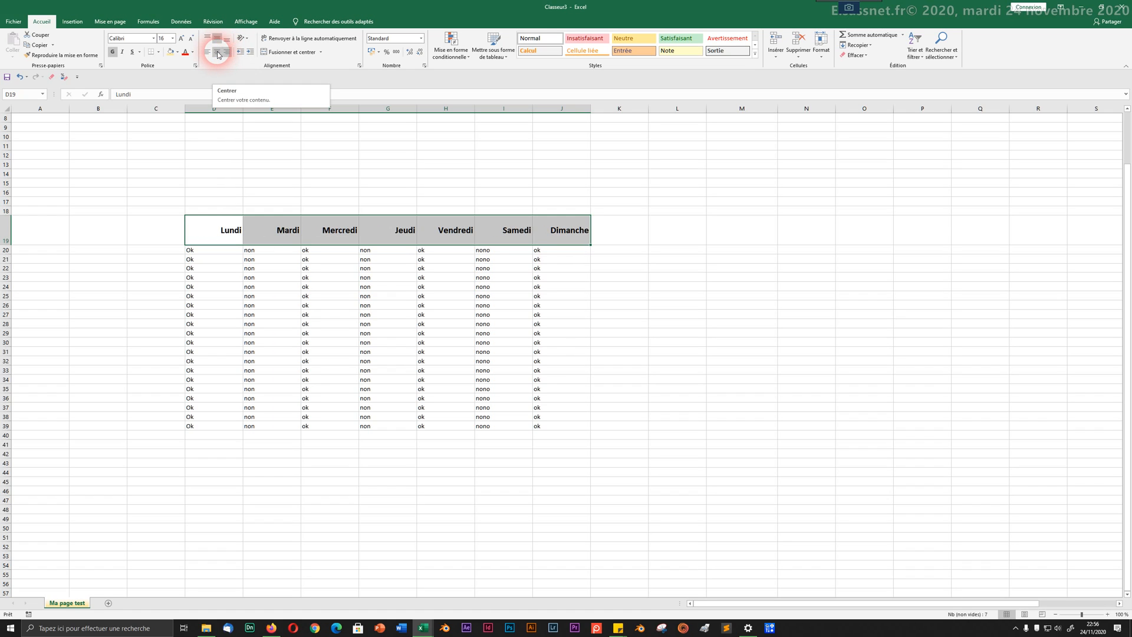
click(218, 53)
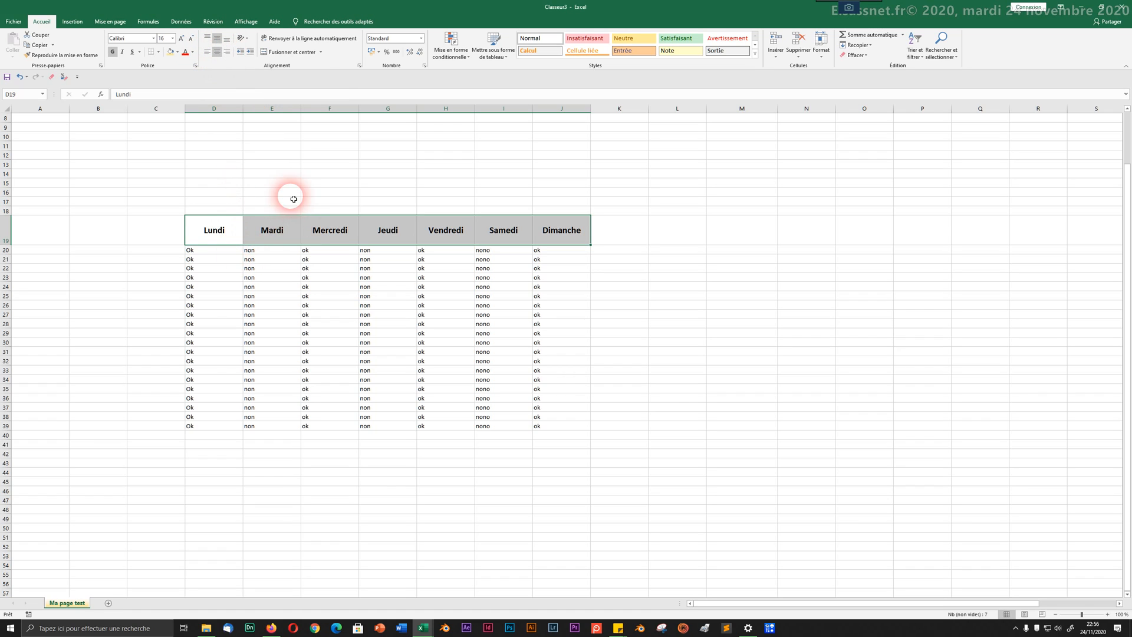
click(177, 51)
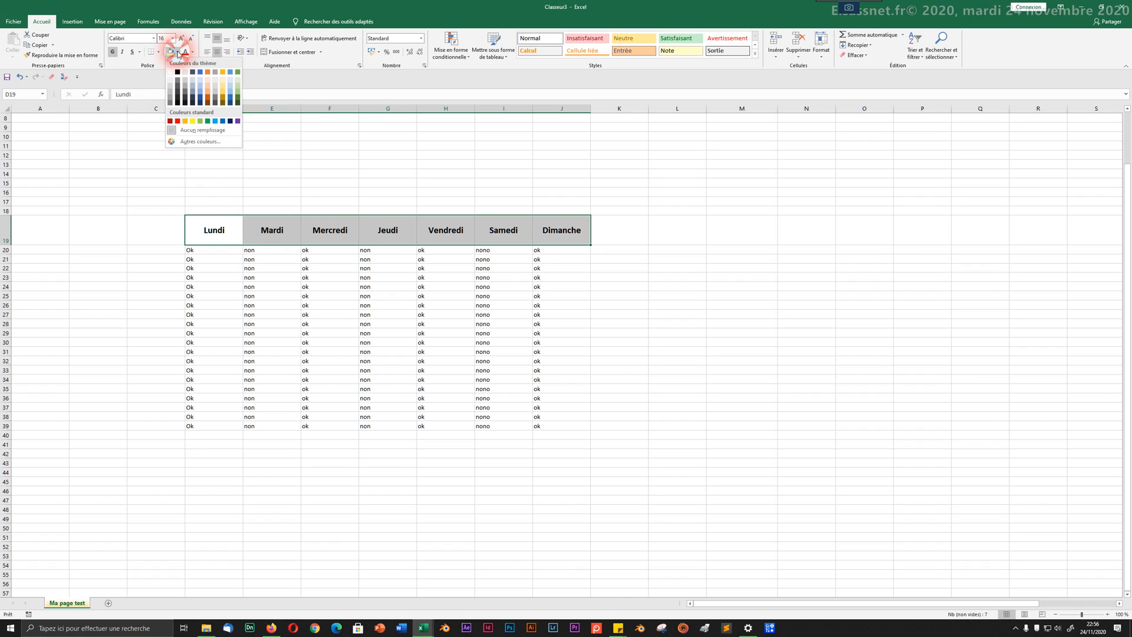
Step: Fill D19:J19 orange and add all cell borders plus a thick outside border
click(186, 121)
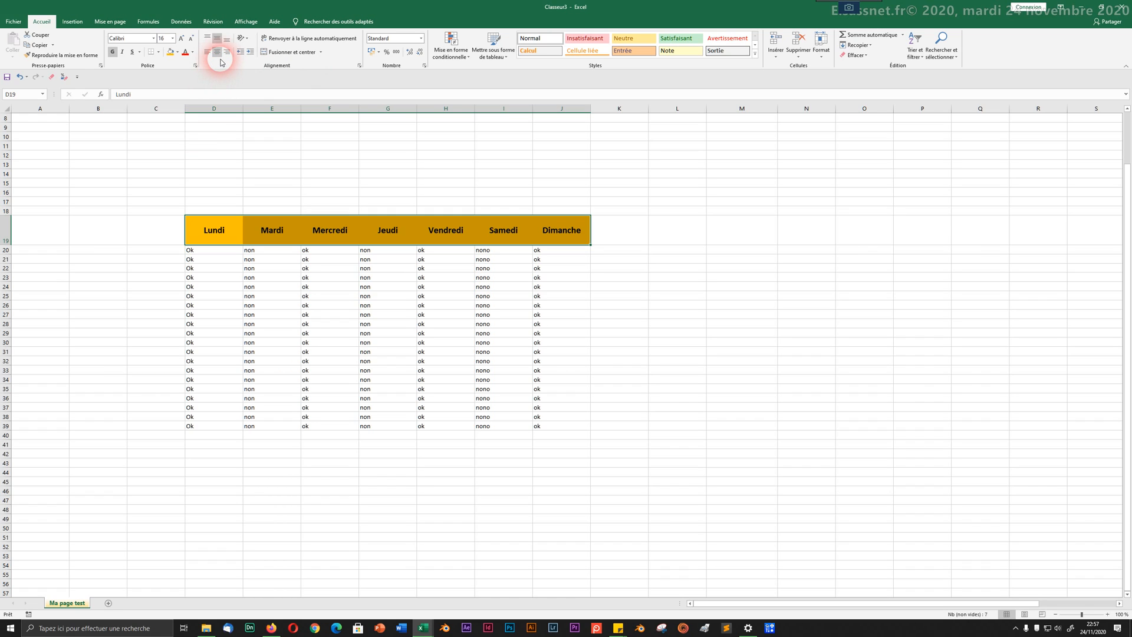
click(159, 53)
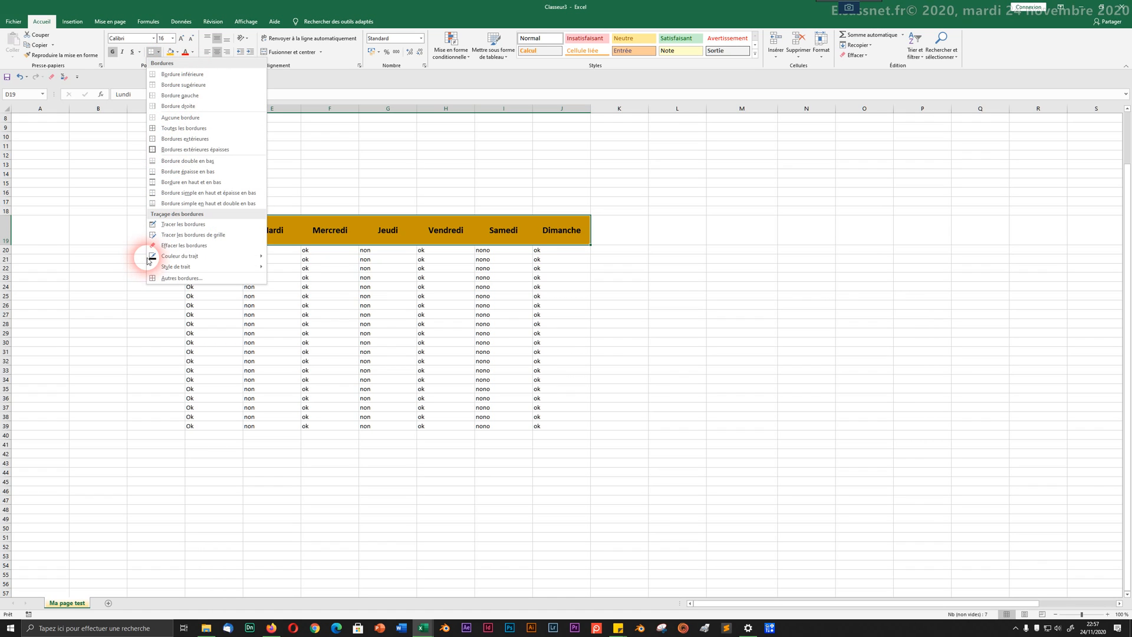
click(209, 129)
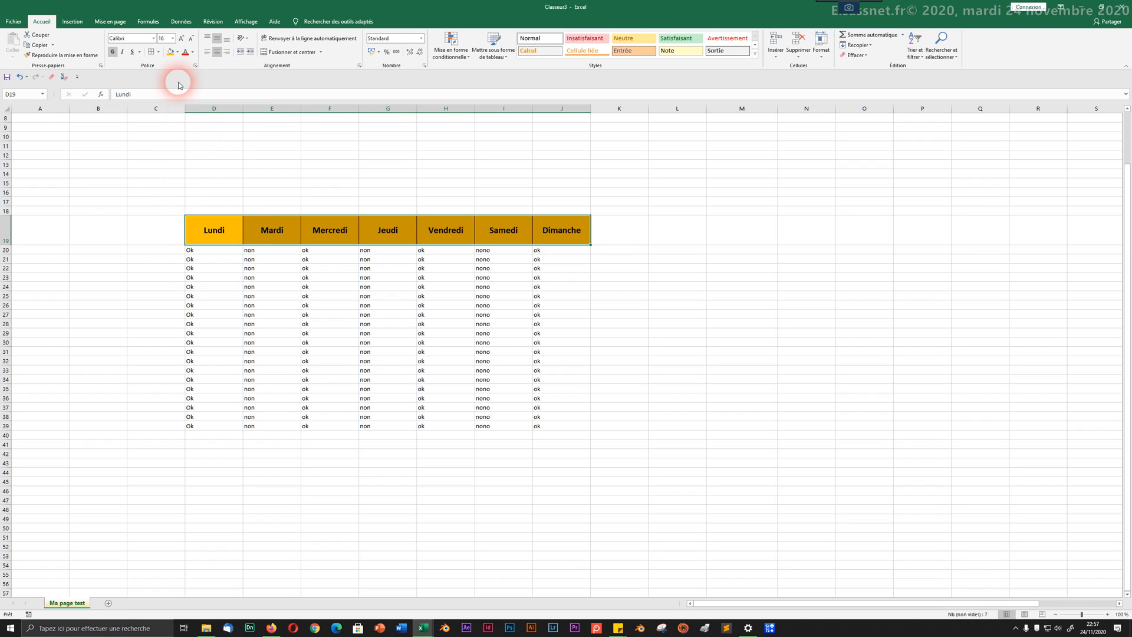
click(161, 53)
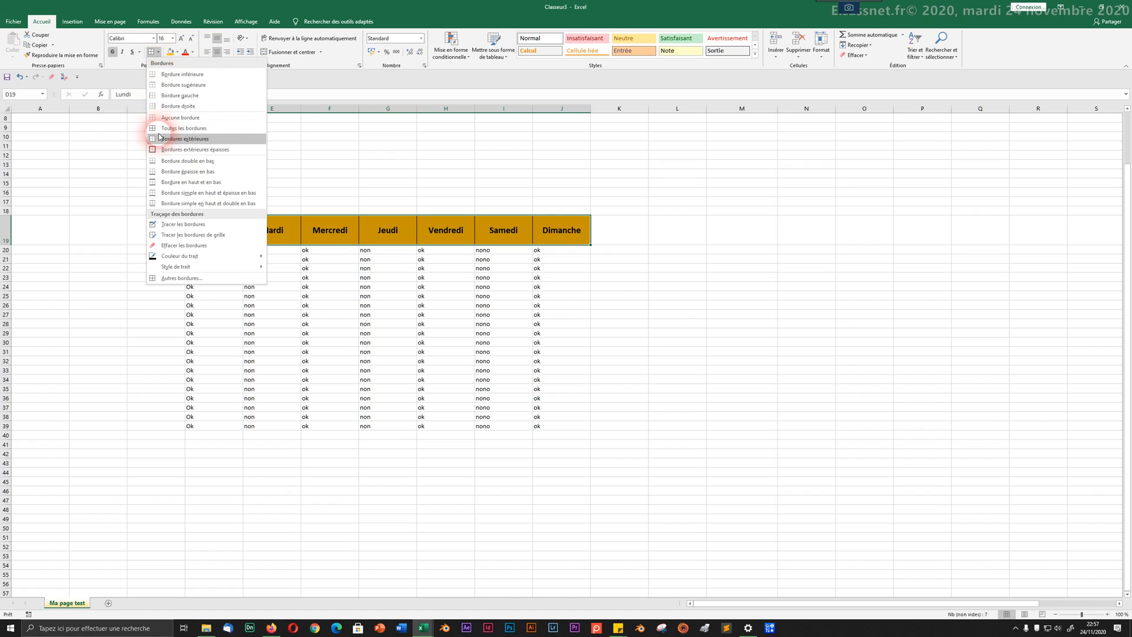
click(172, 151)
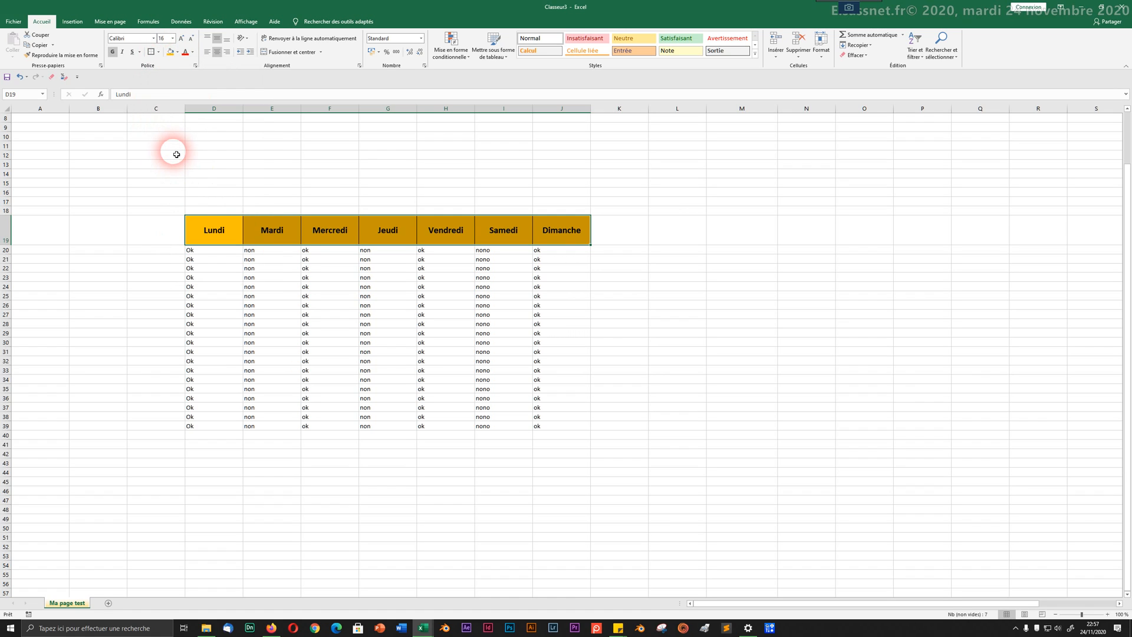
click(224, 166)
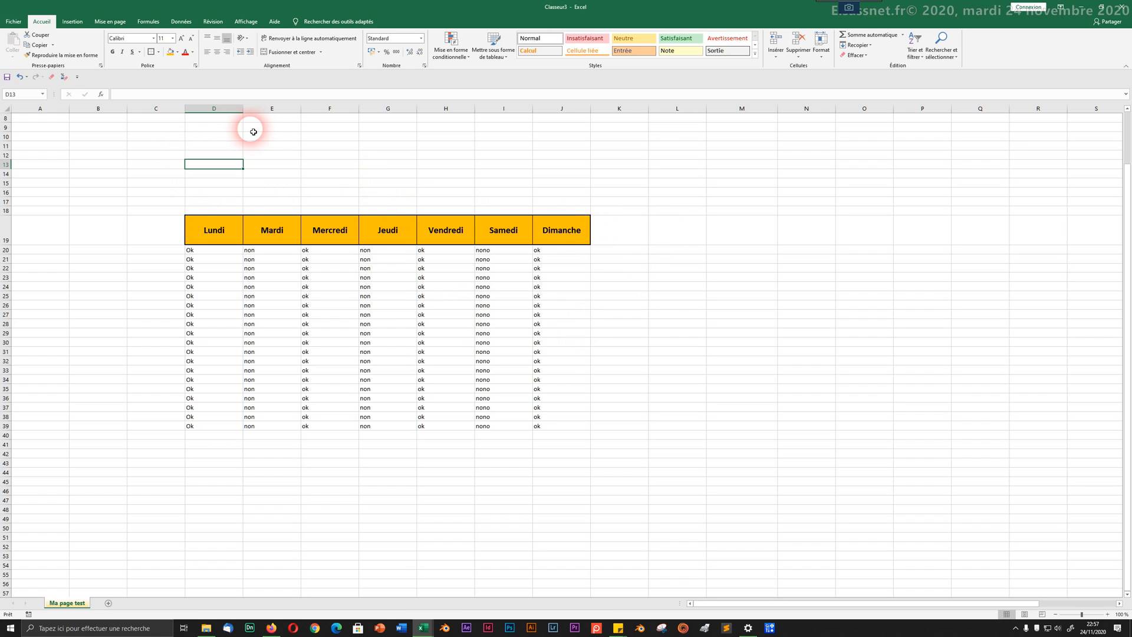
Step: Undo the header row's border and fill changes with Ctrl+Z
click(158, 52)
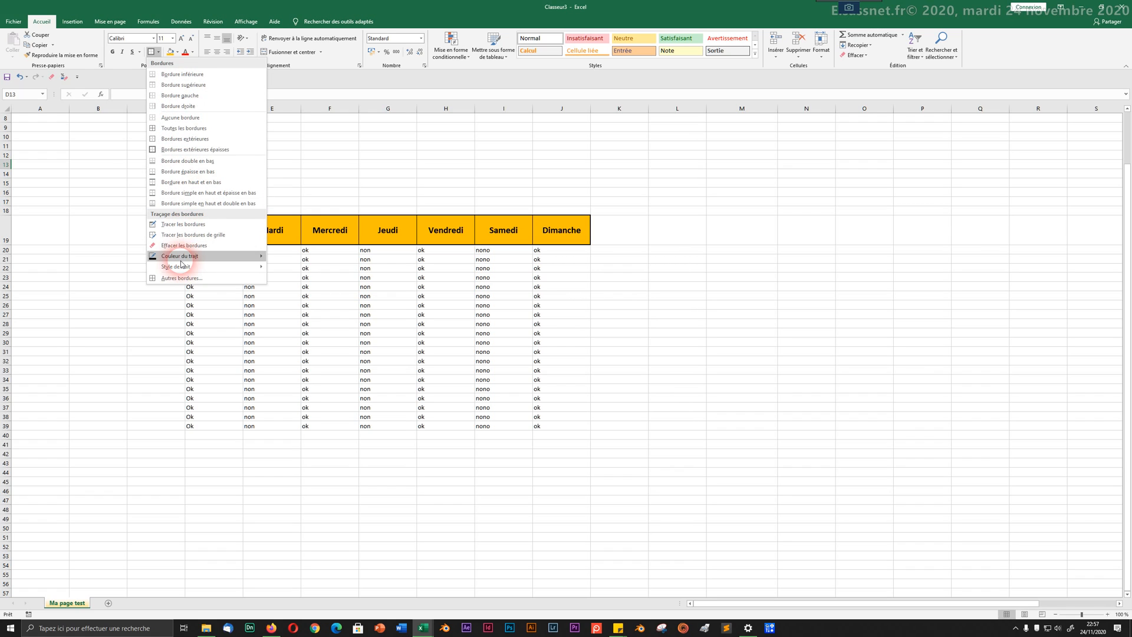
click(137, 67)
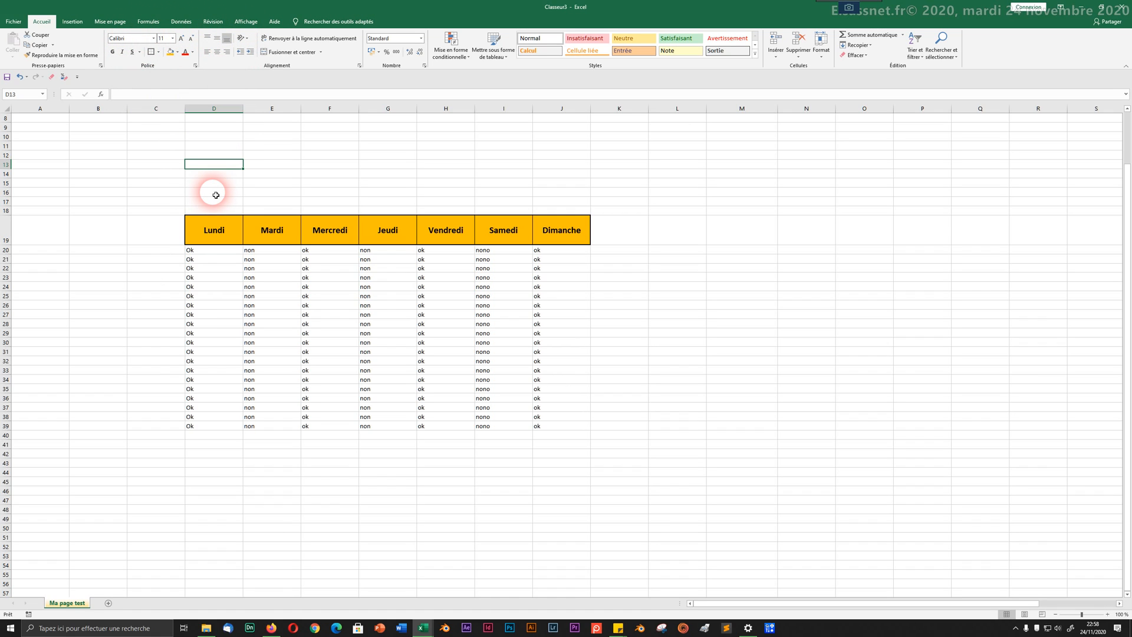
key(ctrl+z)
key(ctrl+z)
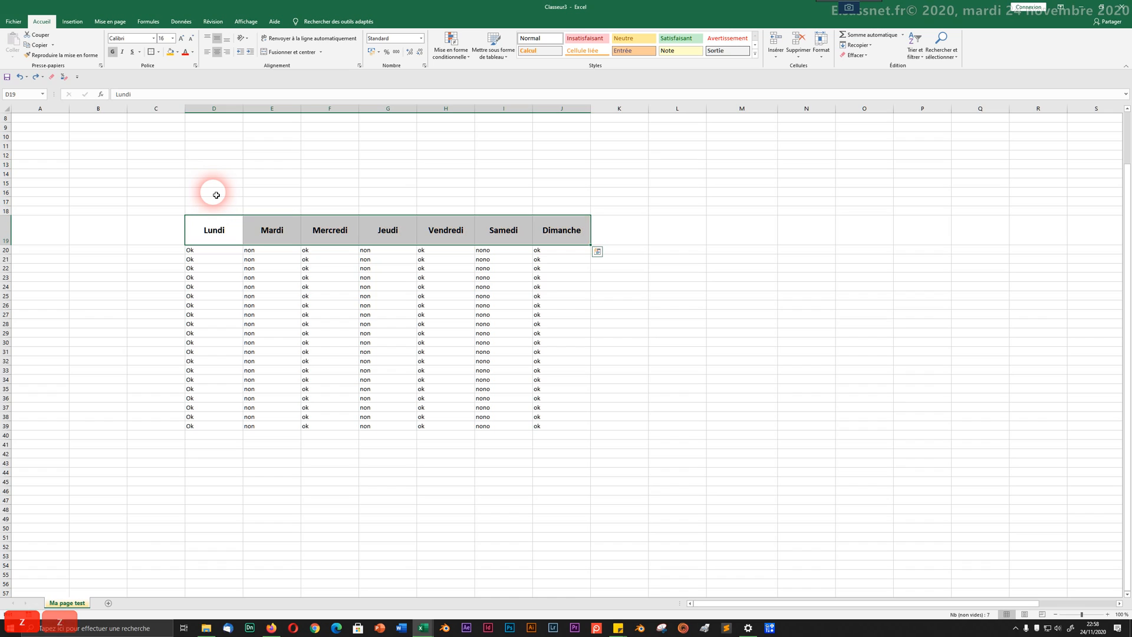
key(ctrl+z)
click(276, 297)
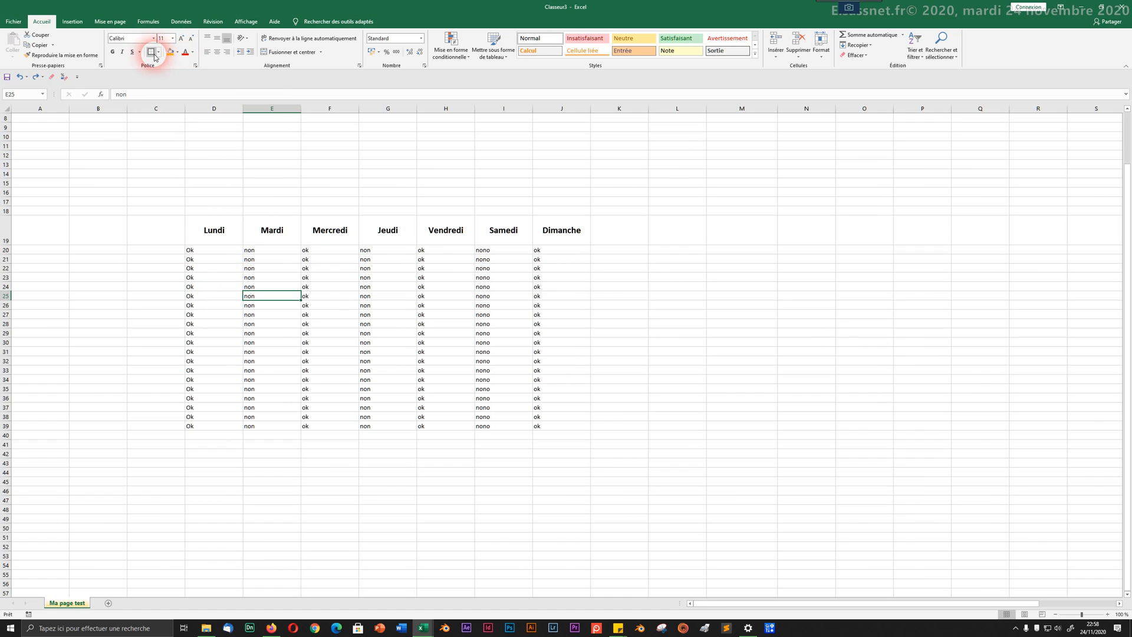
click(311, 335)
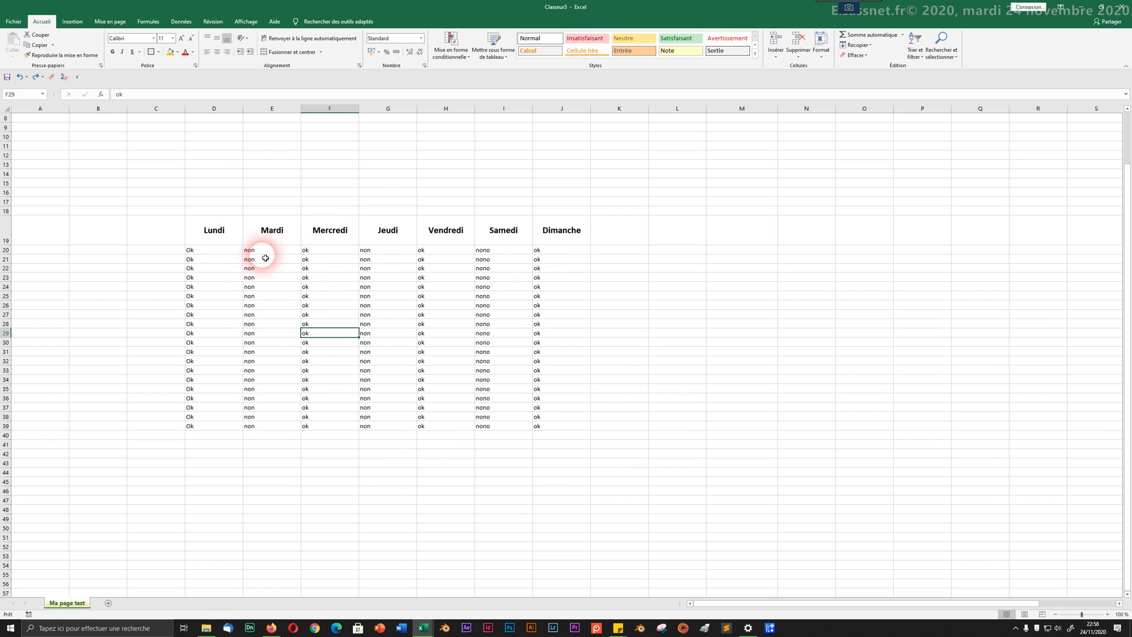
Step: Give the weekday header row D19:J19 a plain orange fill
drag(203, 230, 567, 234)
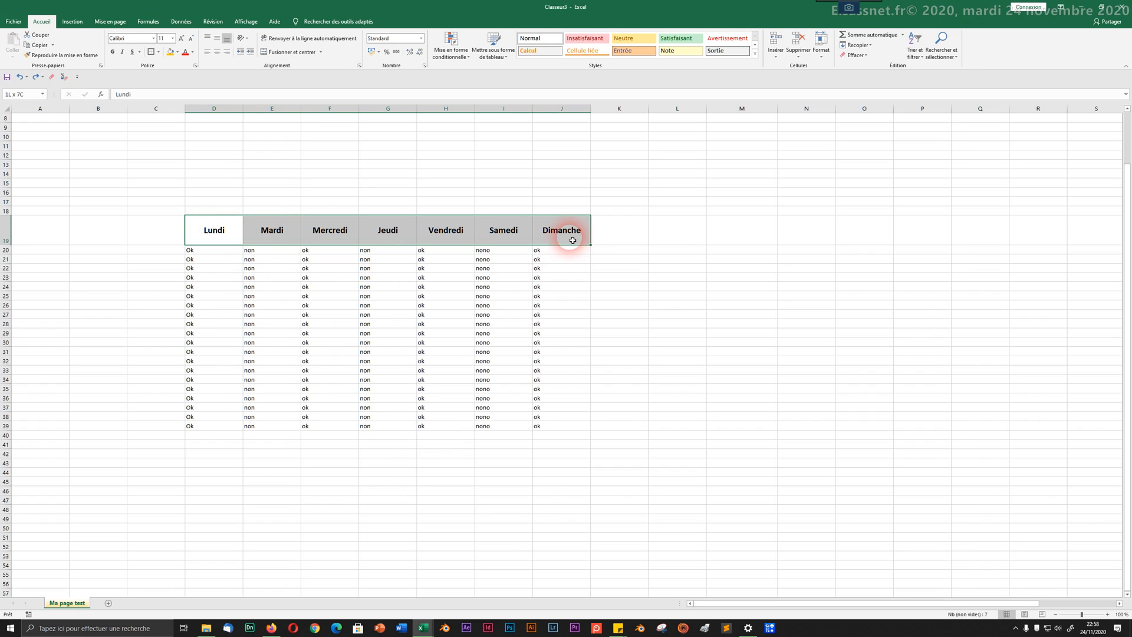
click(168, 53)
click(292, 313)
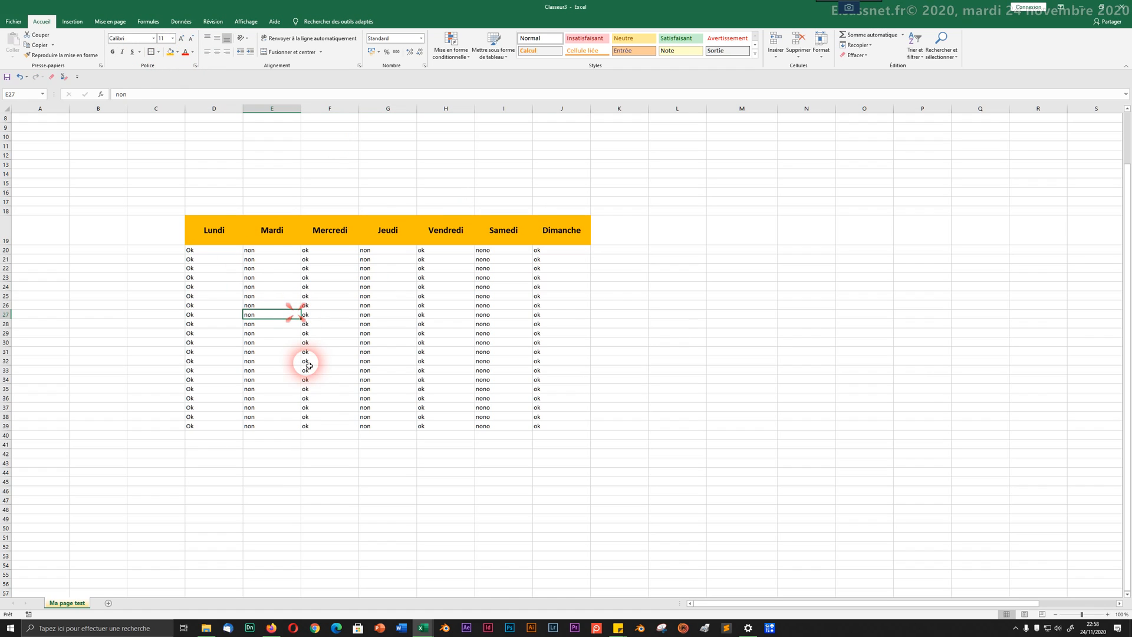
drag(204, 248, 563, 250)
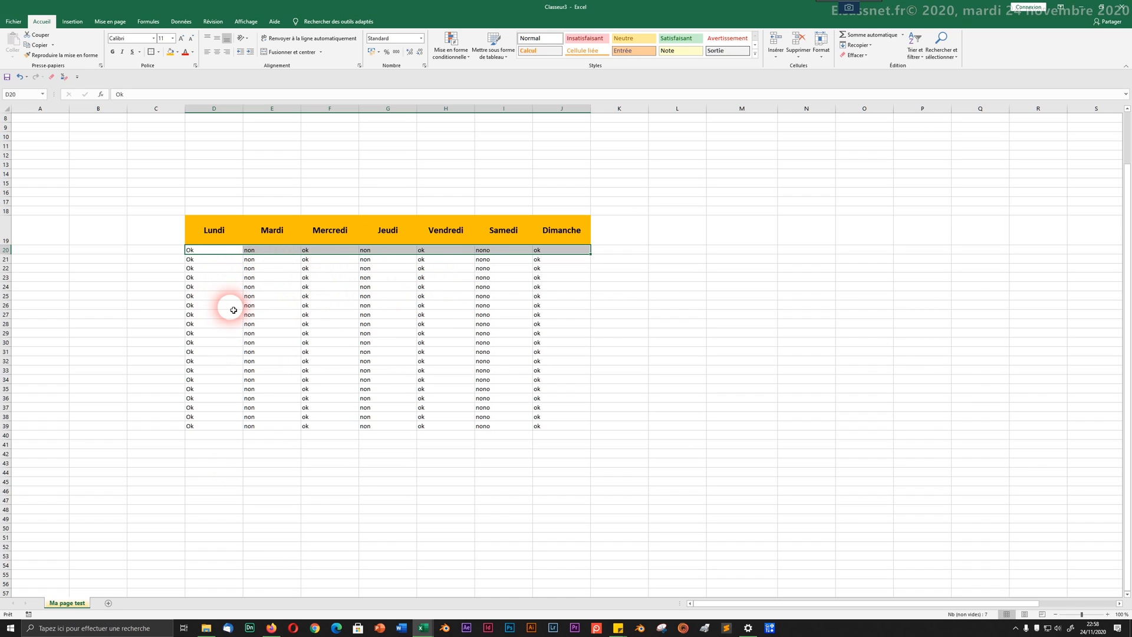
Step: Fill row 20 light gold and row 21 light orange
click(177, 51)
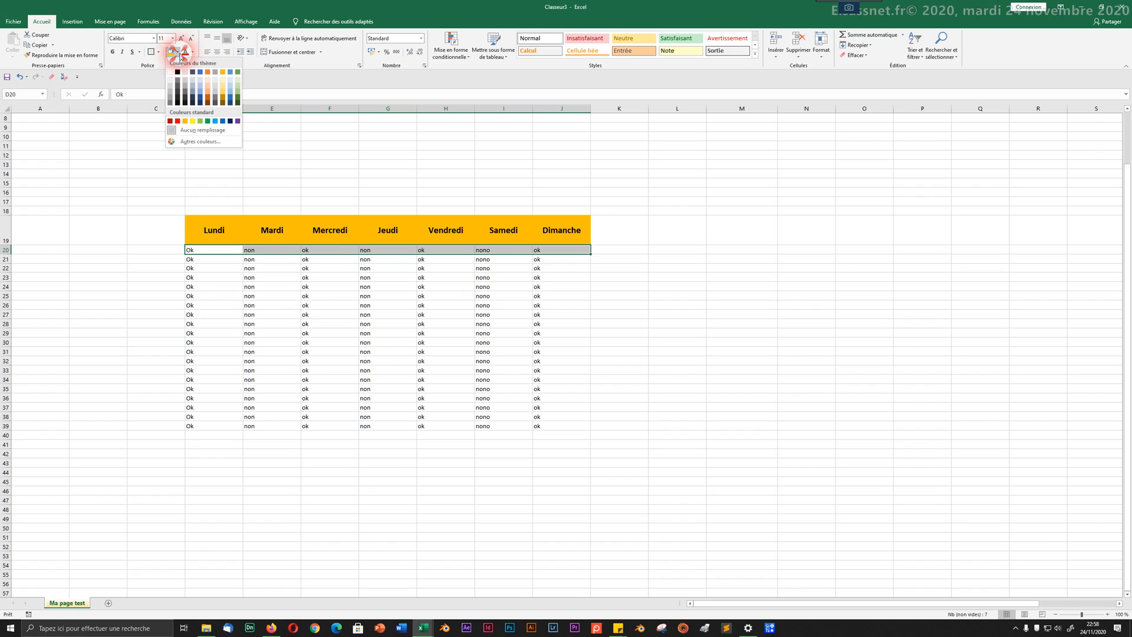
click(220, 92)
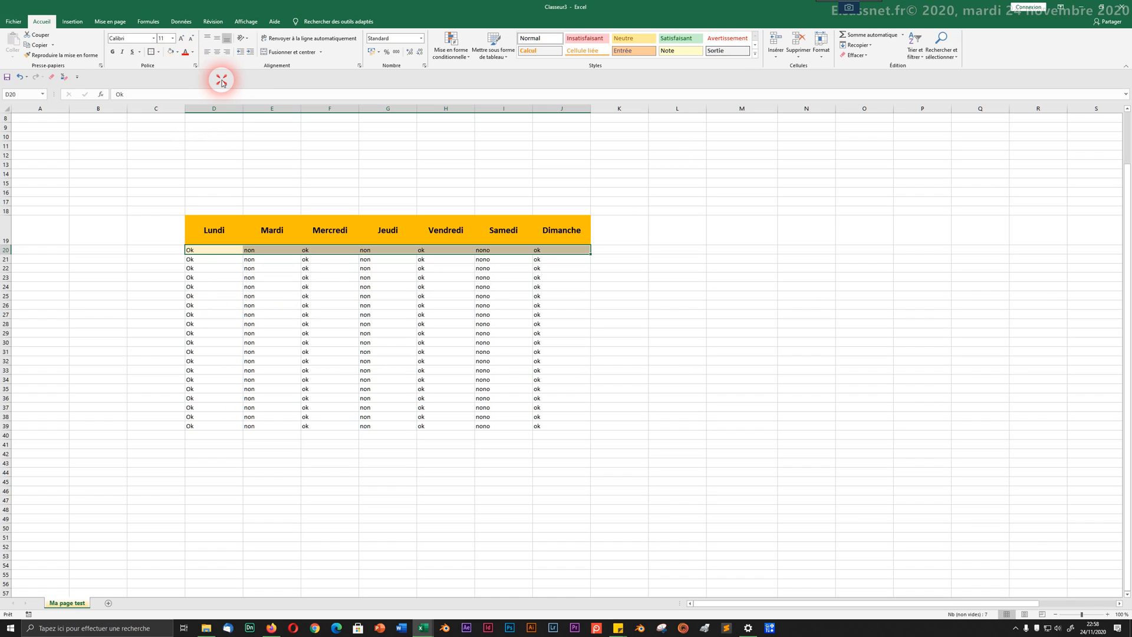
drag(210, 259, 589, 266)
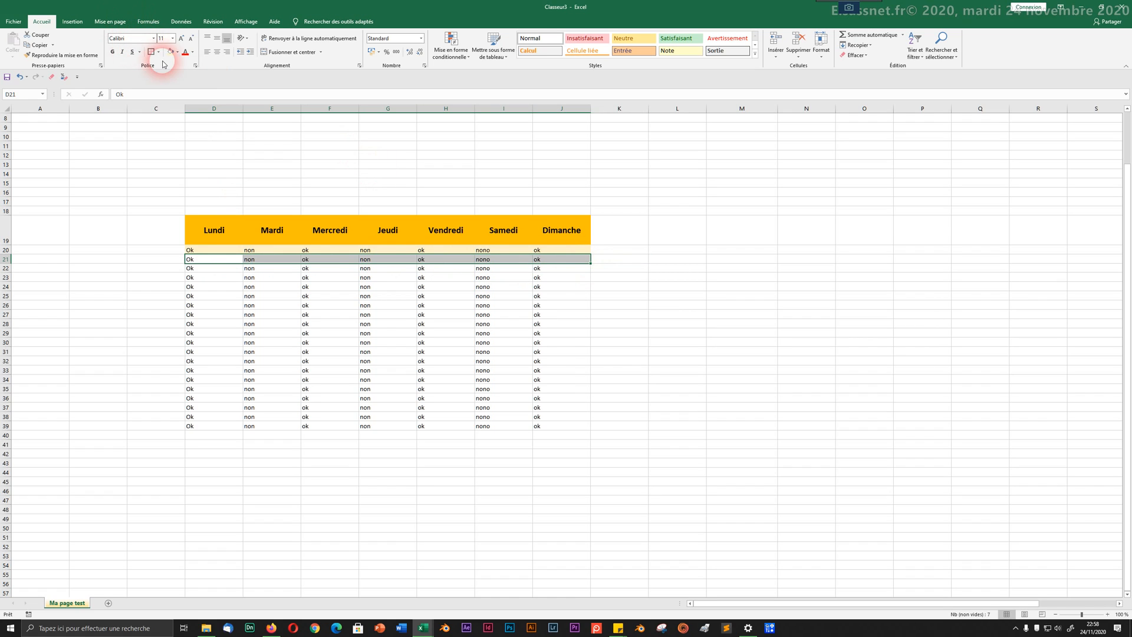
click(179, 53)
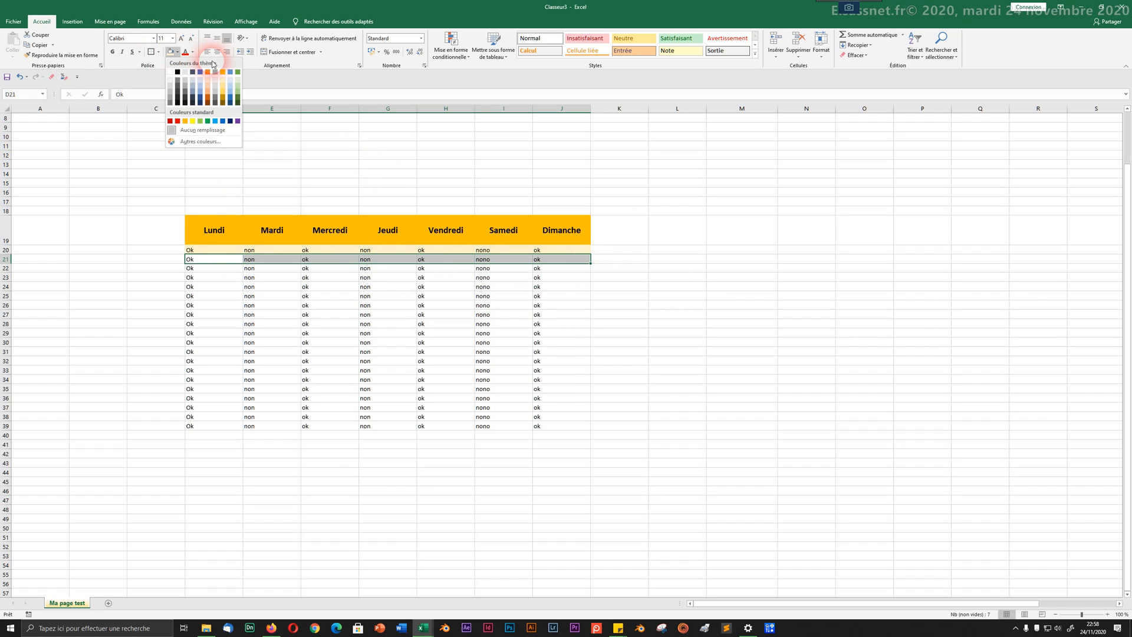
click(223, 87)
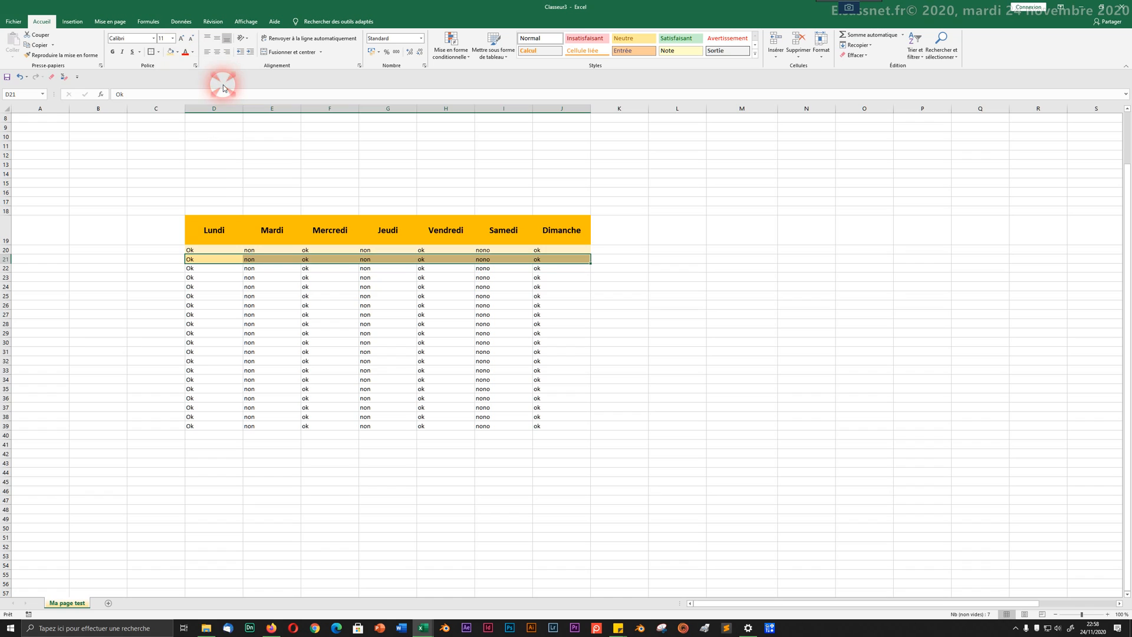
click(321, 307)
Step: Select the shaded rows D20:J21 and copy them
drag(227, 255, 548, 268)
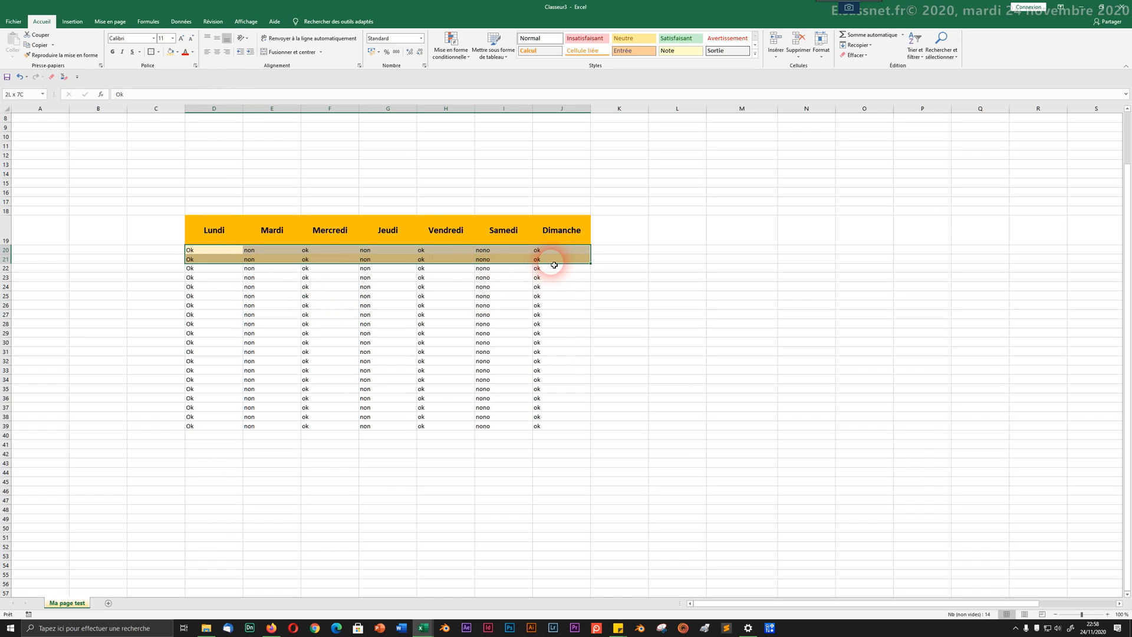
click(389, 411)
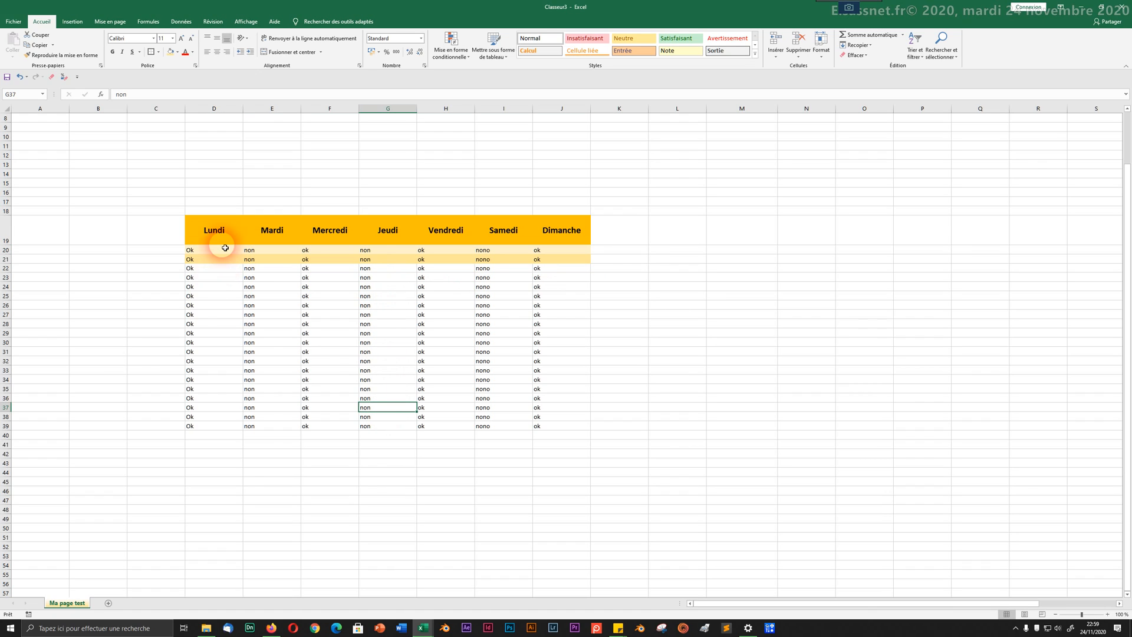
drag(225, 252, 536, 258)
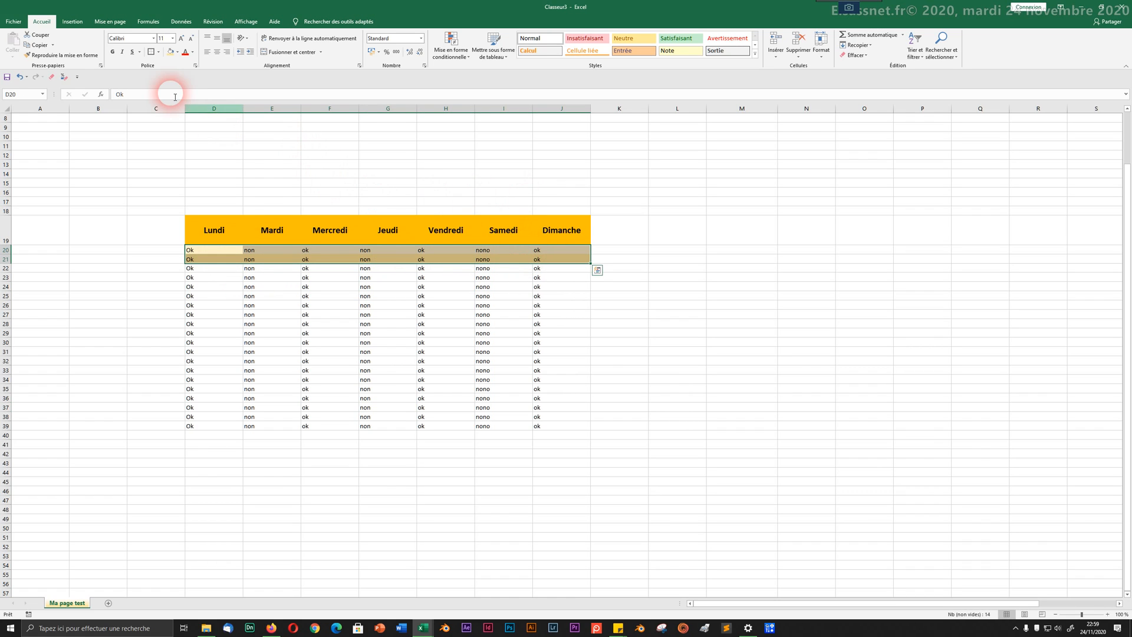
click(45, 47)
Step: Paint the banded format of rows 20–21 onto D22:J39 with Reproduire la mise en forme
click(53, 55)
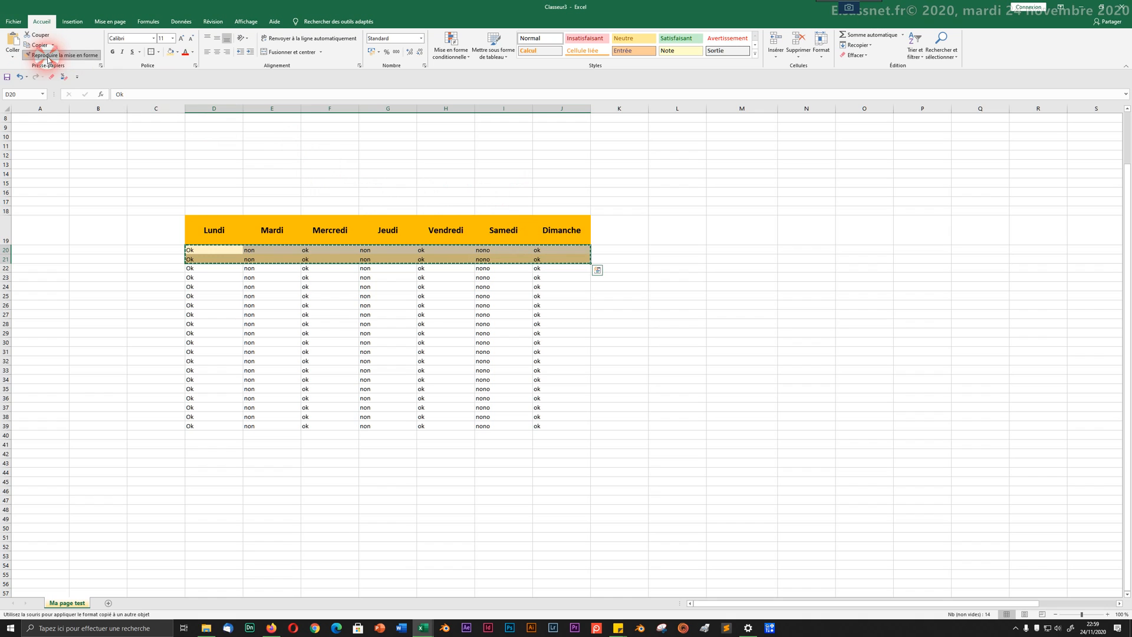
mouse_move(212, 268)
mouse_down()
mouse_move(480, 429)
mouse_move(548, 445)
mouse_move(560, 430)
mouse_up()
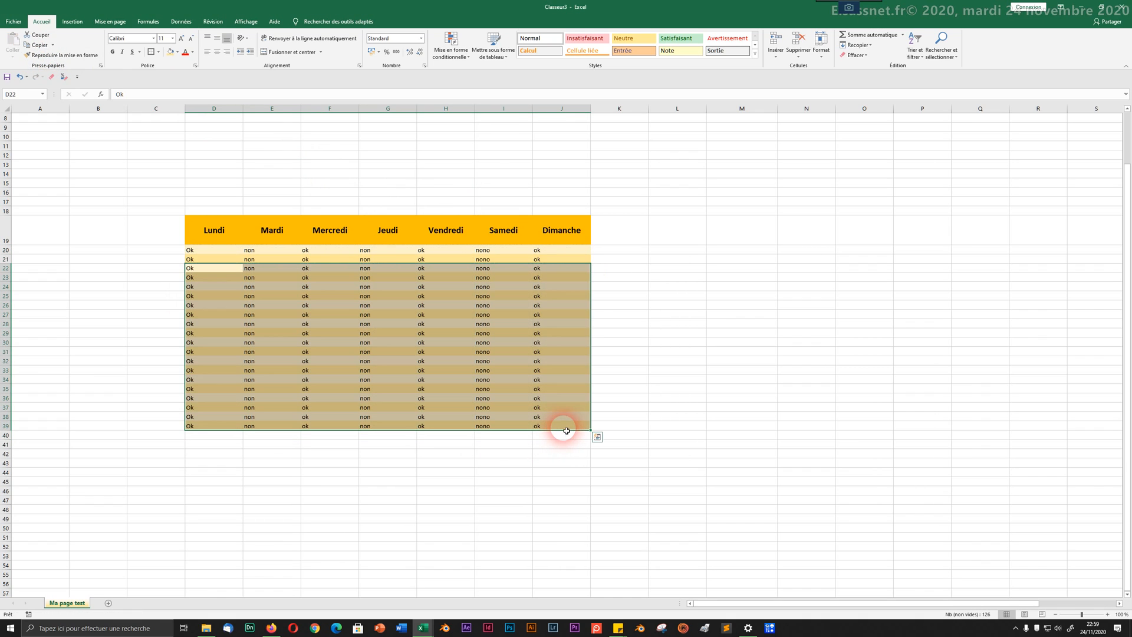
click(457, 472)
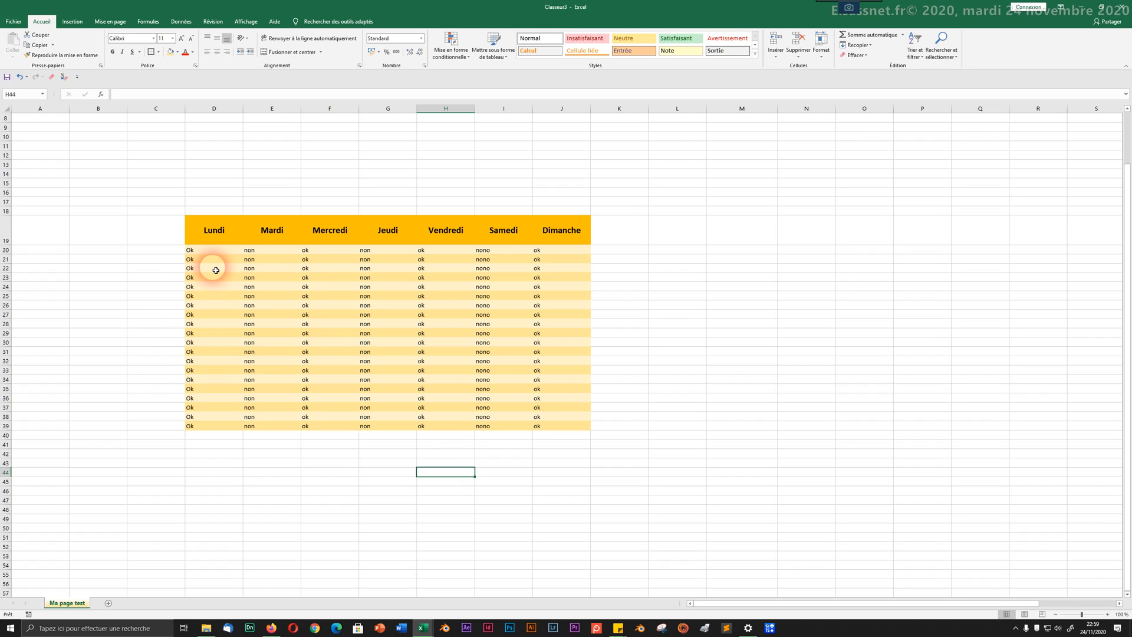
Step: Give row 22 of the table a light blue fill
drag(216, 270, 578, 268)
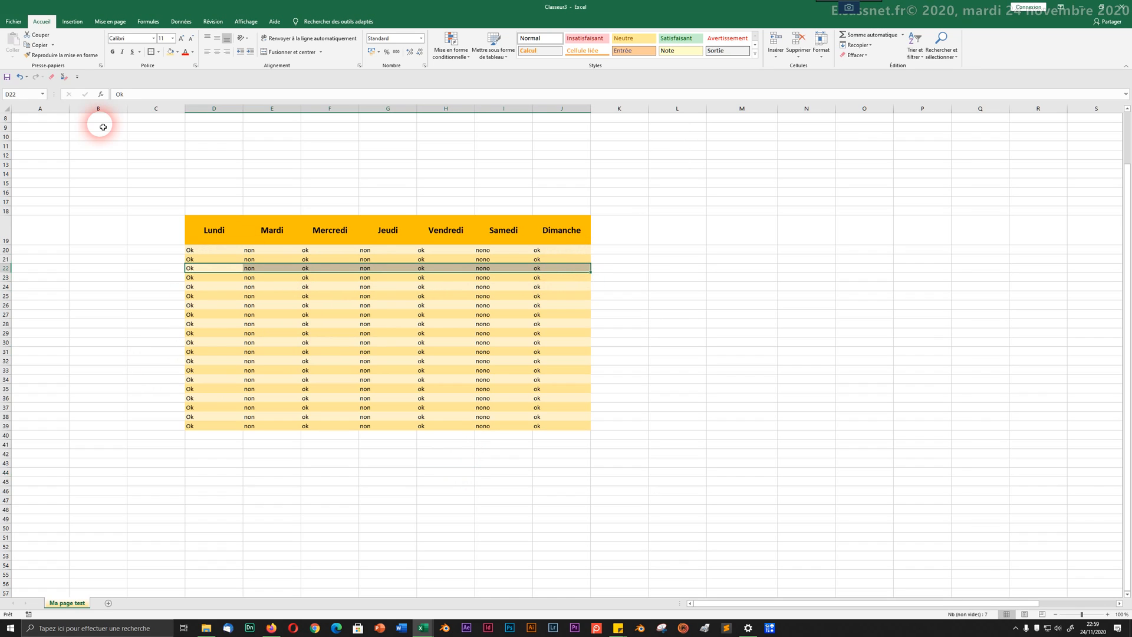
click(177, 52)
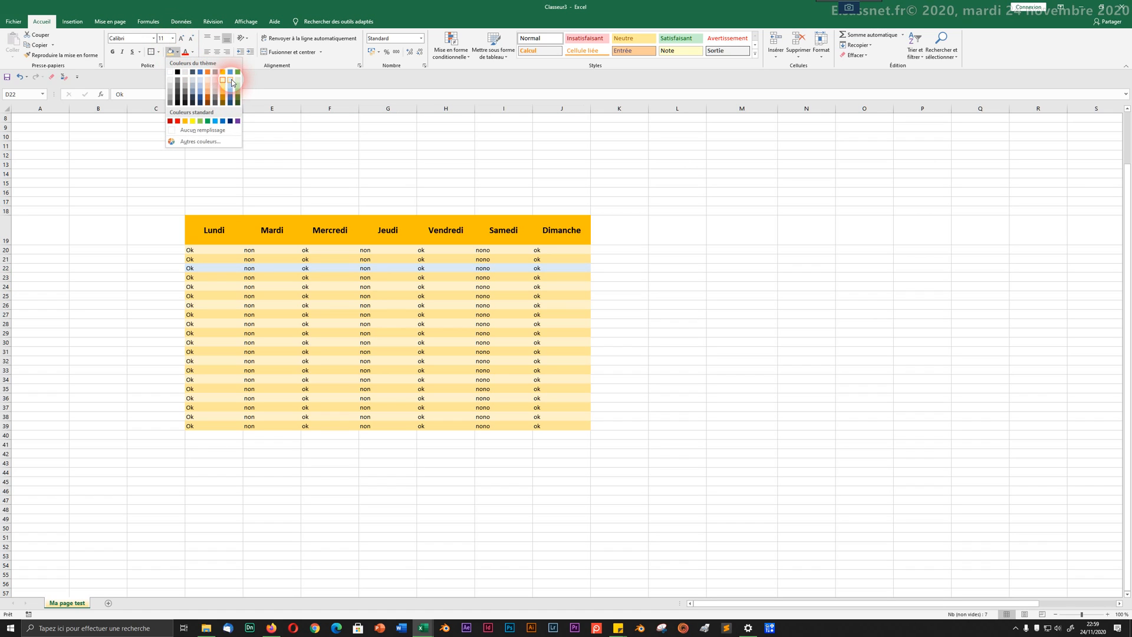
click(231, 82)
drag(215, 277, 583, 276)
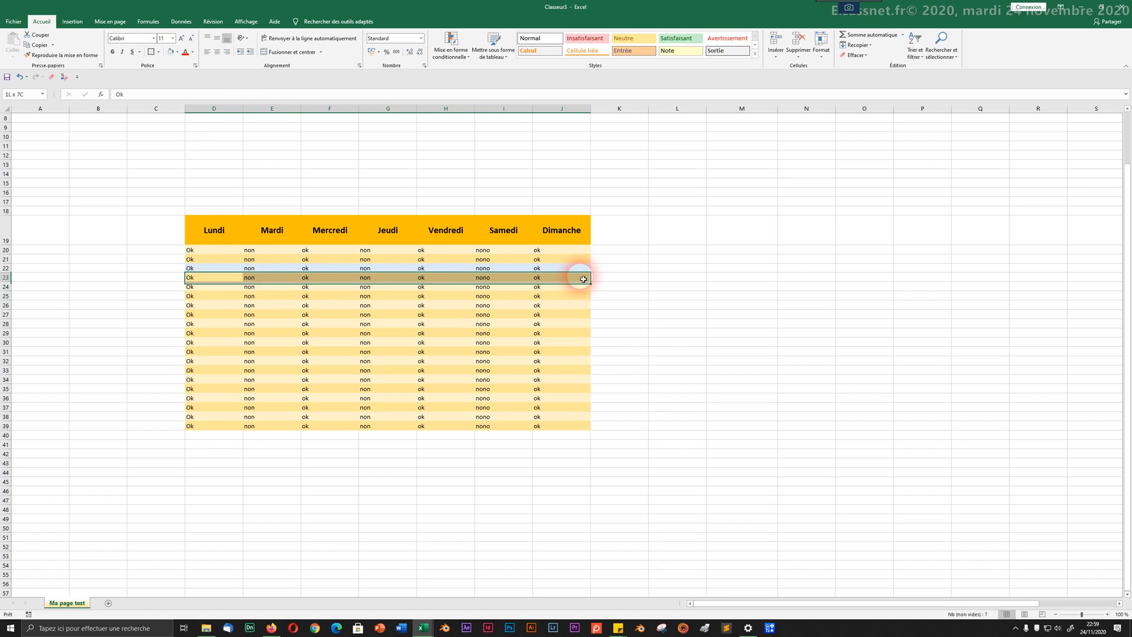
click(178, 52)
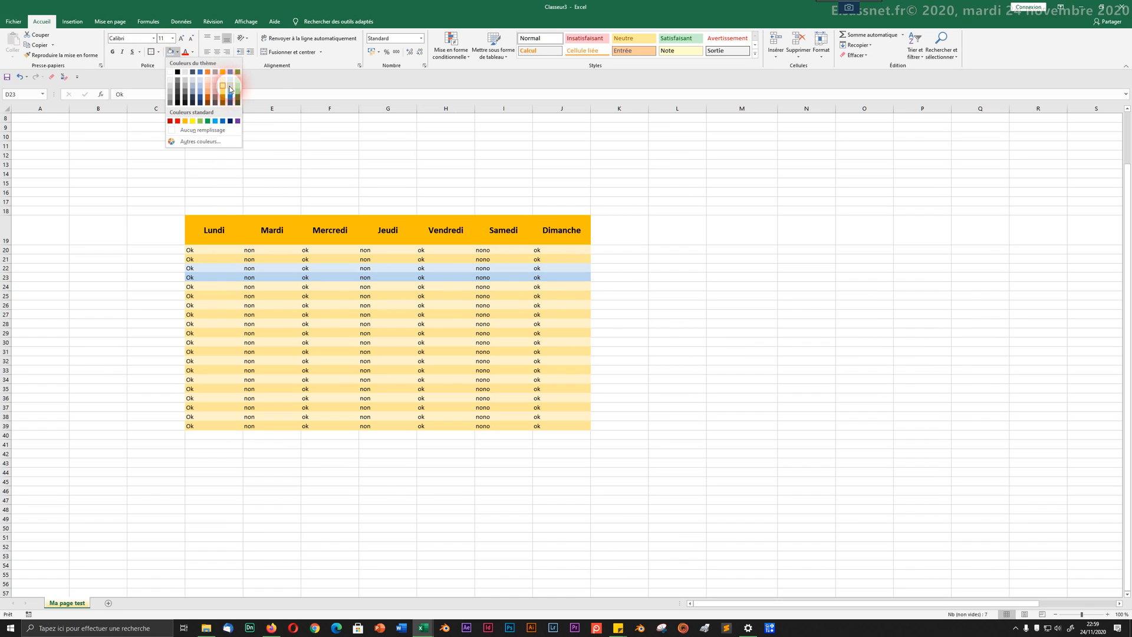
Step: Copy the two-yellow, two-blue banding of rows 20–23 down through row 44 with Format Painter
click(230, 88)
drag(215, 250, 576, 278)
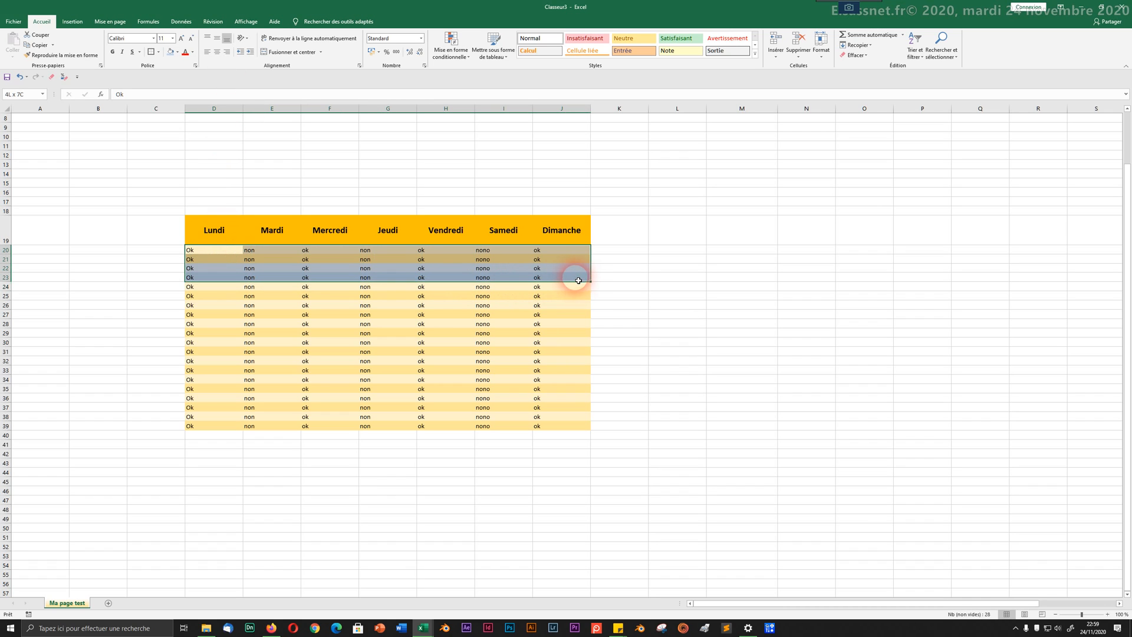
click(54, 59)
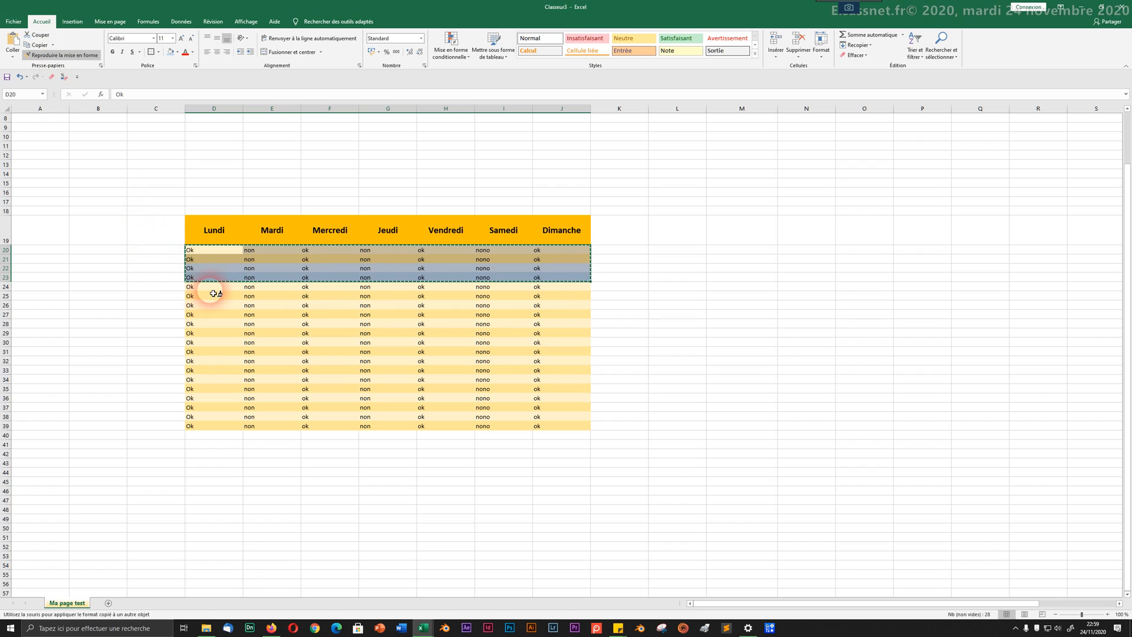
mouse_move(214, 288)
mouse_down()
mouse_move(437, 330)
mouse_move(489, 443)
mouse_move(475, 444)
mouse_move(538, 450)
mouse_move(569, 468)
mouse_move(570, 490)
mouse_move(568, 475)
mouse_up()
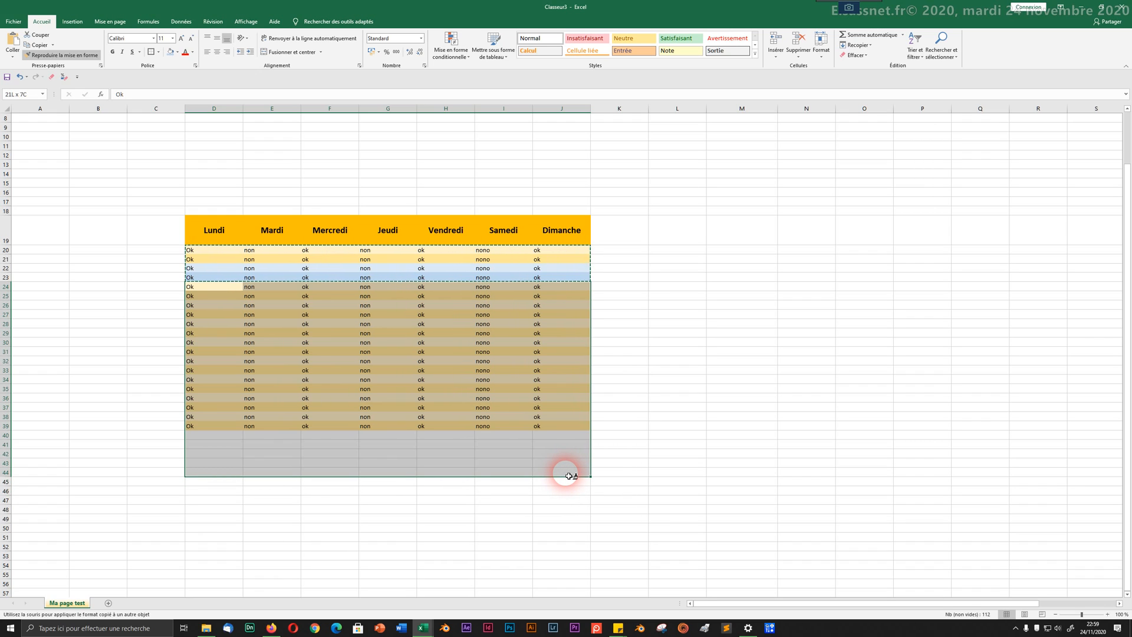
drag(568, 476, 568, 475)
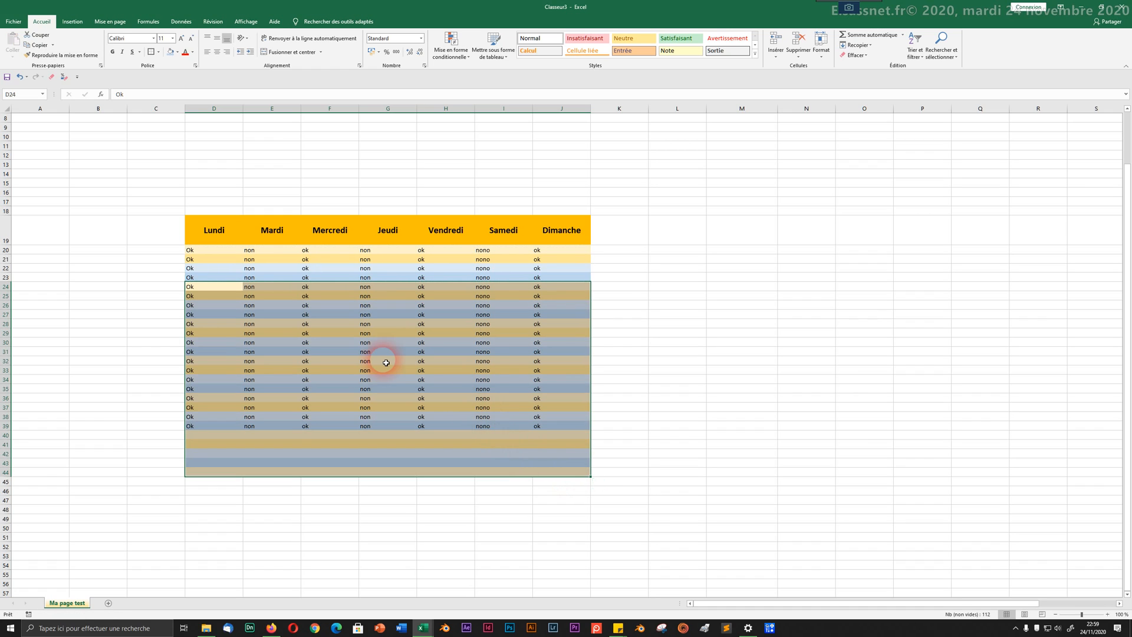
click(229, 361)
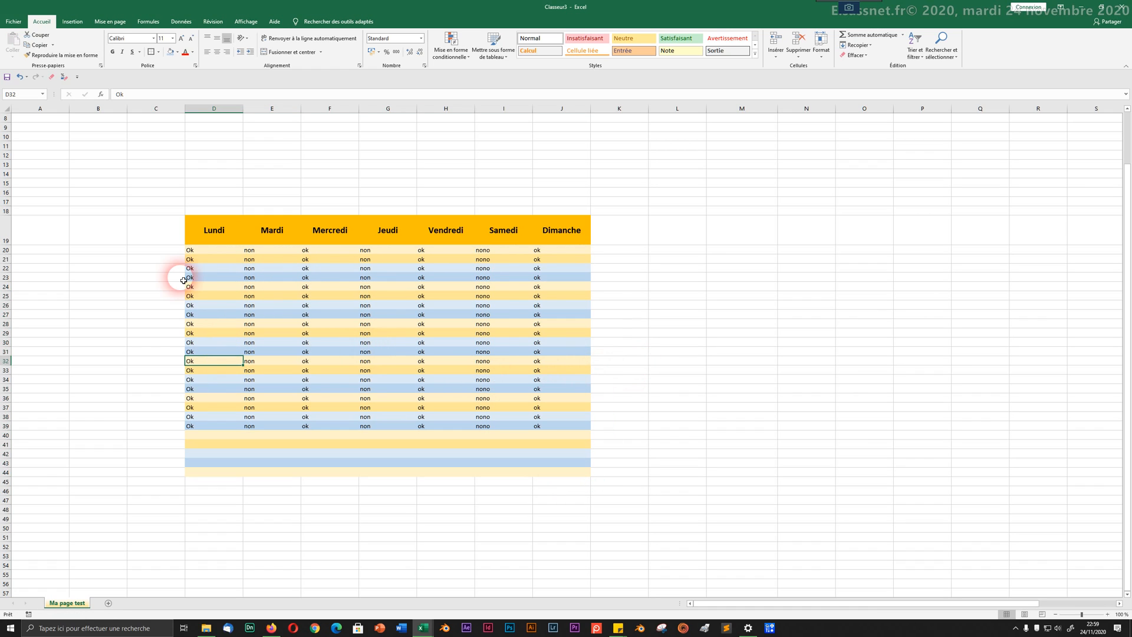
Step: Apply Toutes les bordures to every cell of the weekday table
click(210, 251)
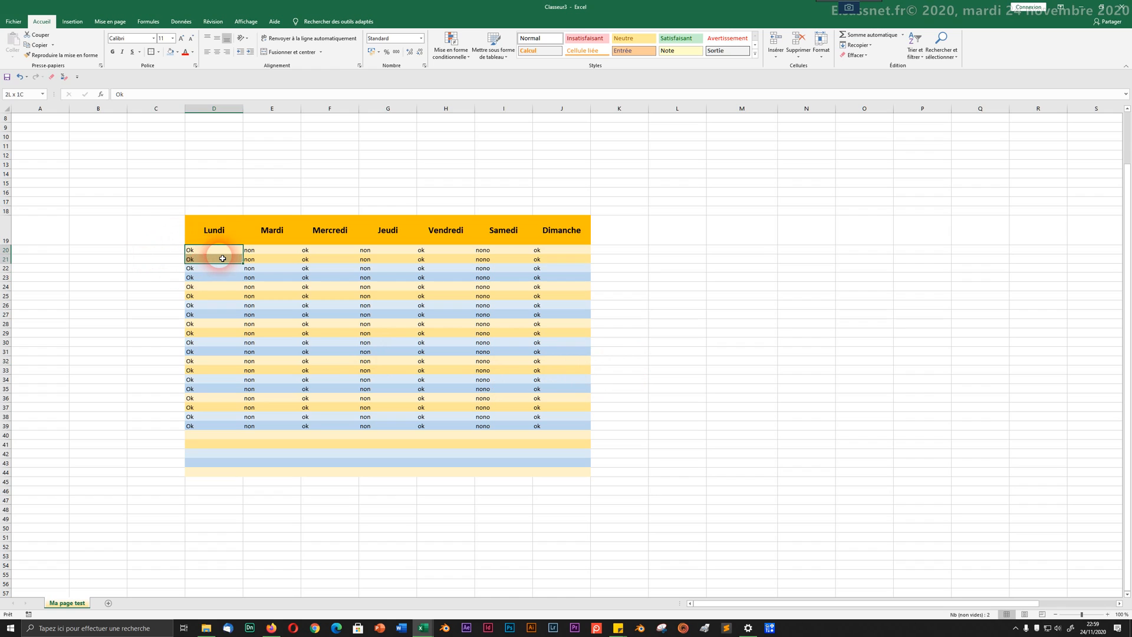
drag(215, 230, 564, 470)
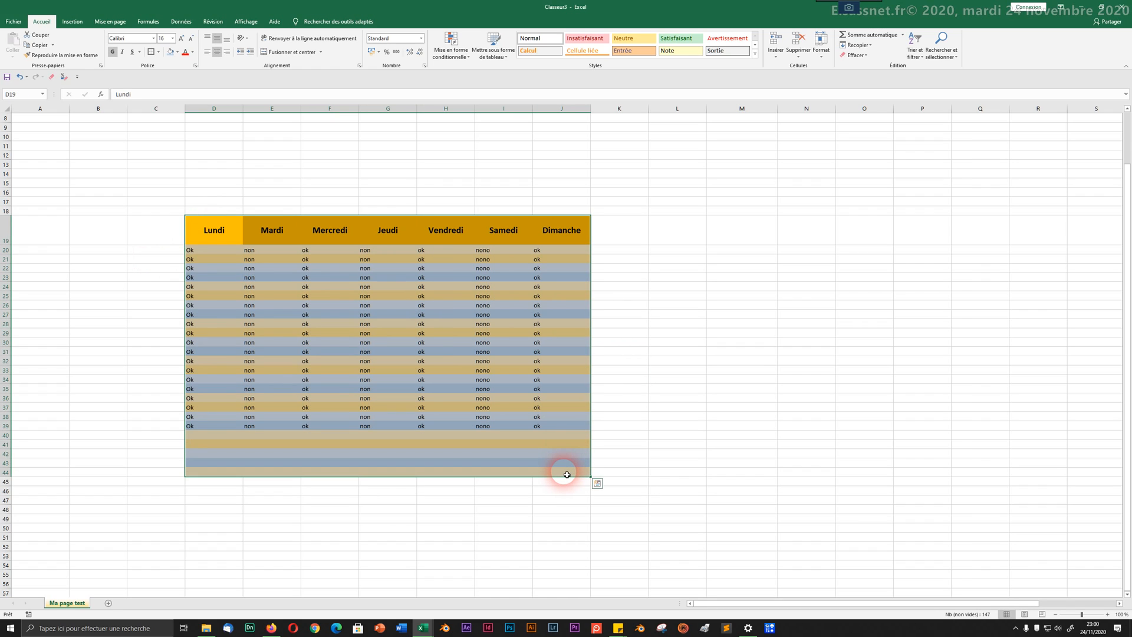
click(160, 52)
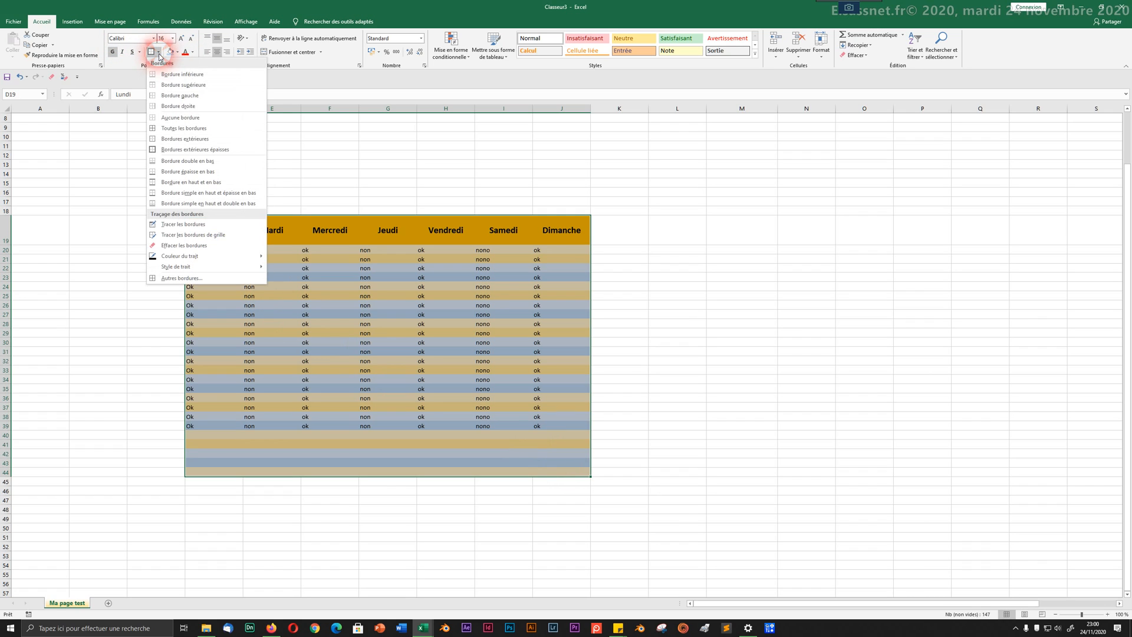
click(185, 129)
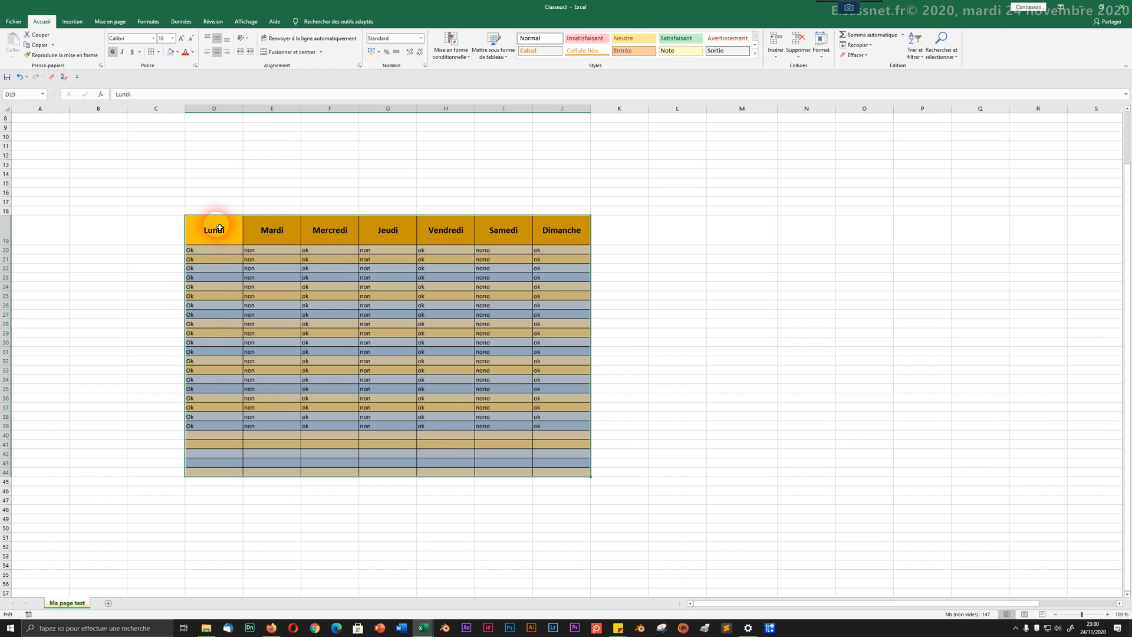
Step: Put a thick outside border around the Lundi–Dimanche header row D19:J19
drag(218, 226, 567, 233)
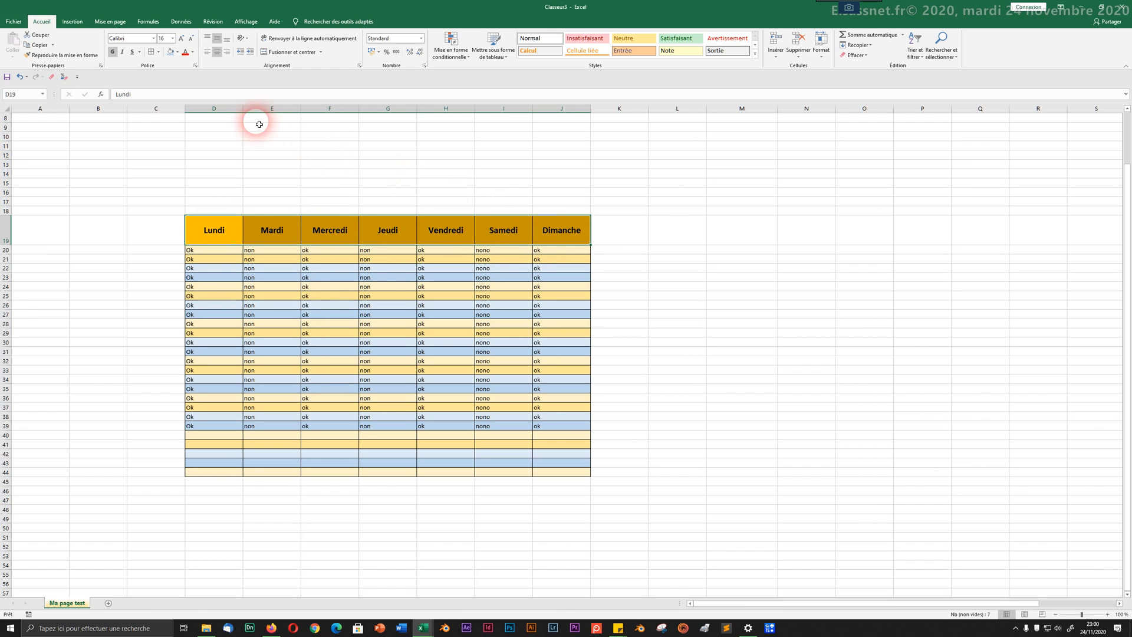
click(158, 52)
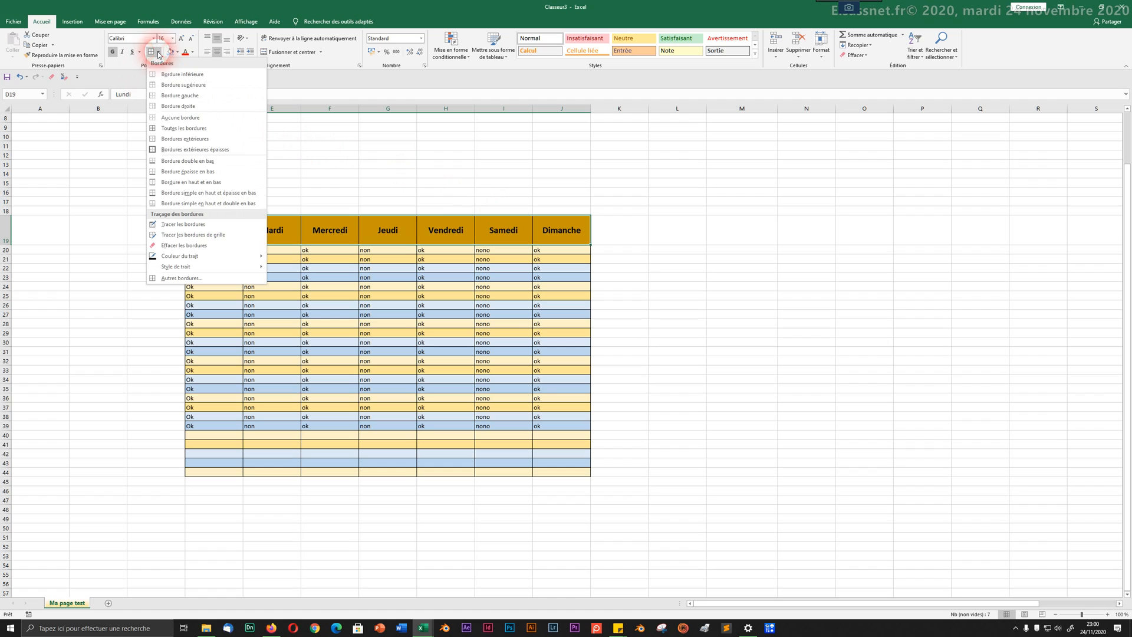
click(195, 150)
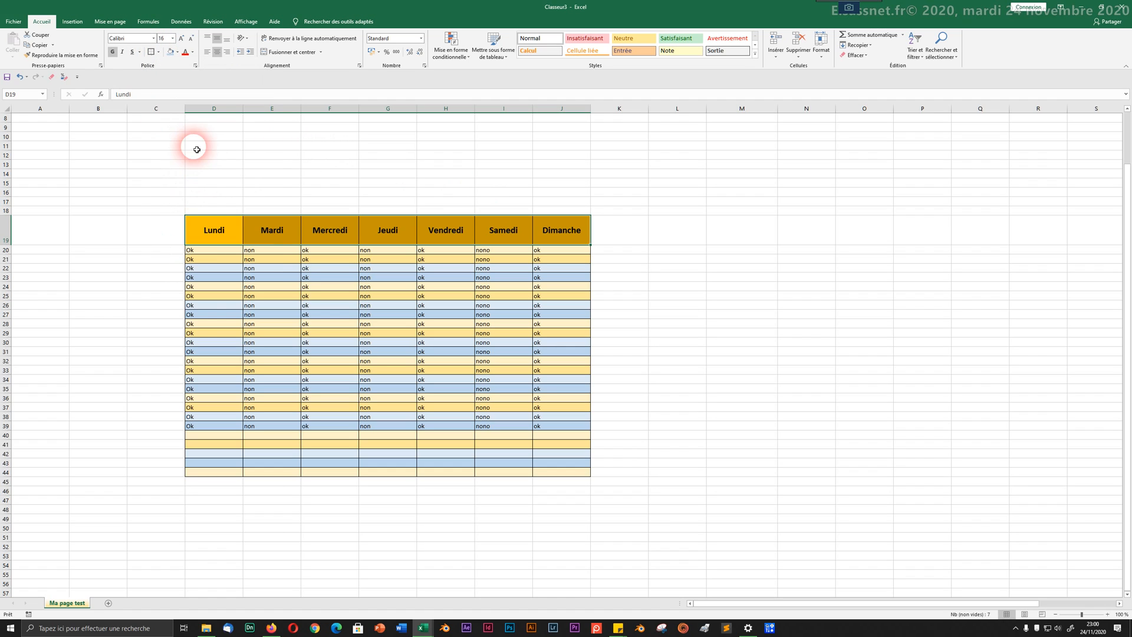
click(237, 327)
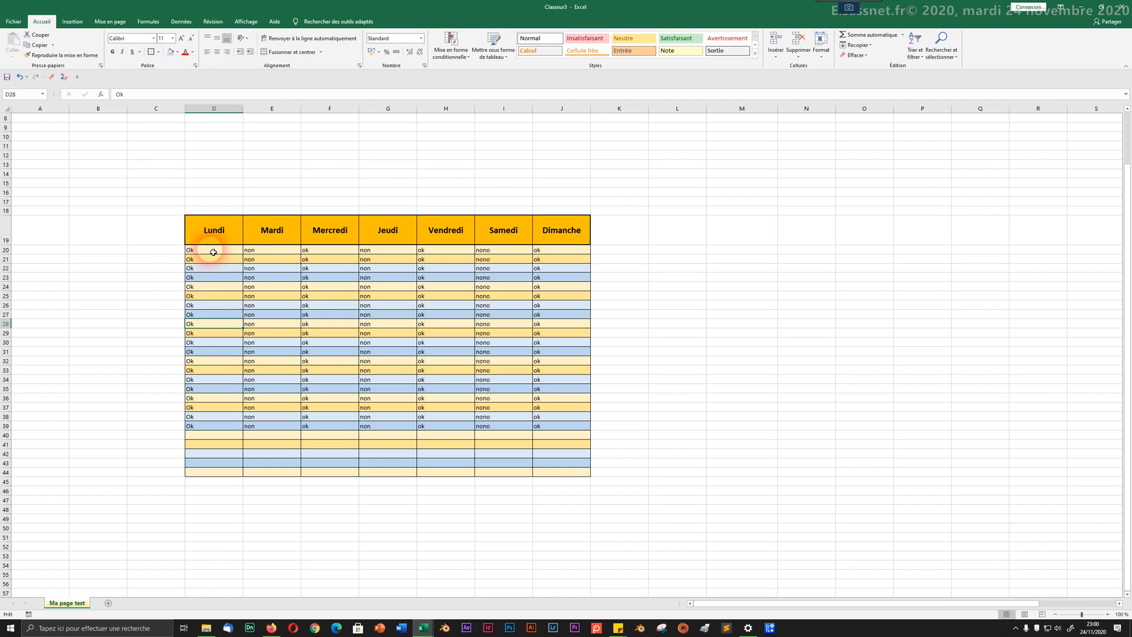
drag(212, 250, 576, 471)
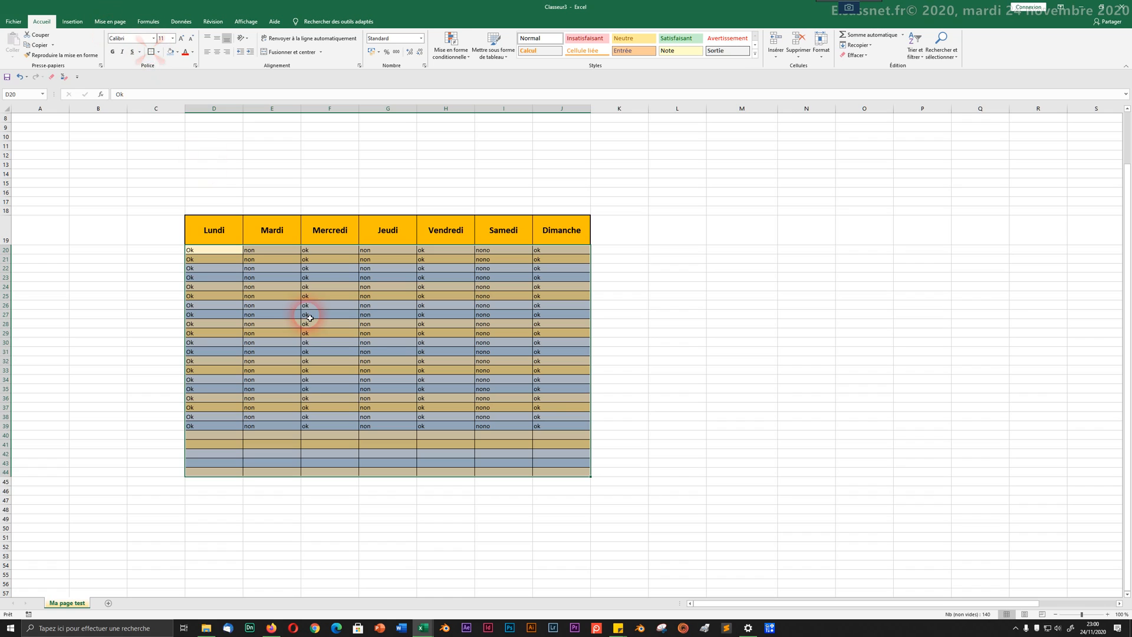
click(324, 343)
Step: Add a new blank worksheet, then return to the Ma page test sheet
click(333, 201)
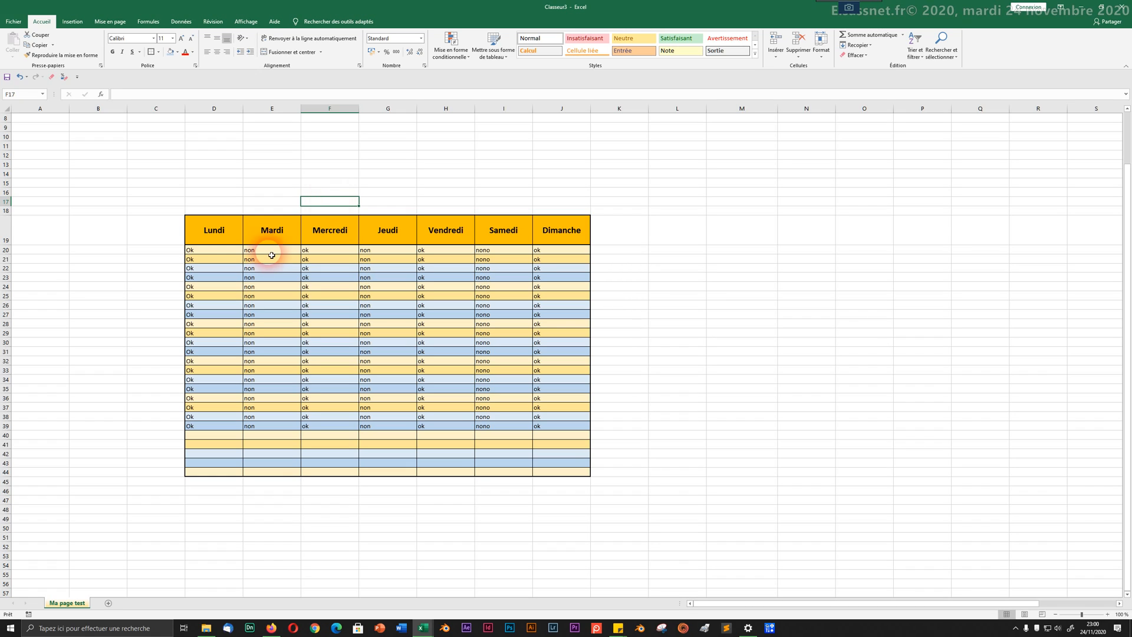
click(108, 603)
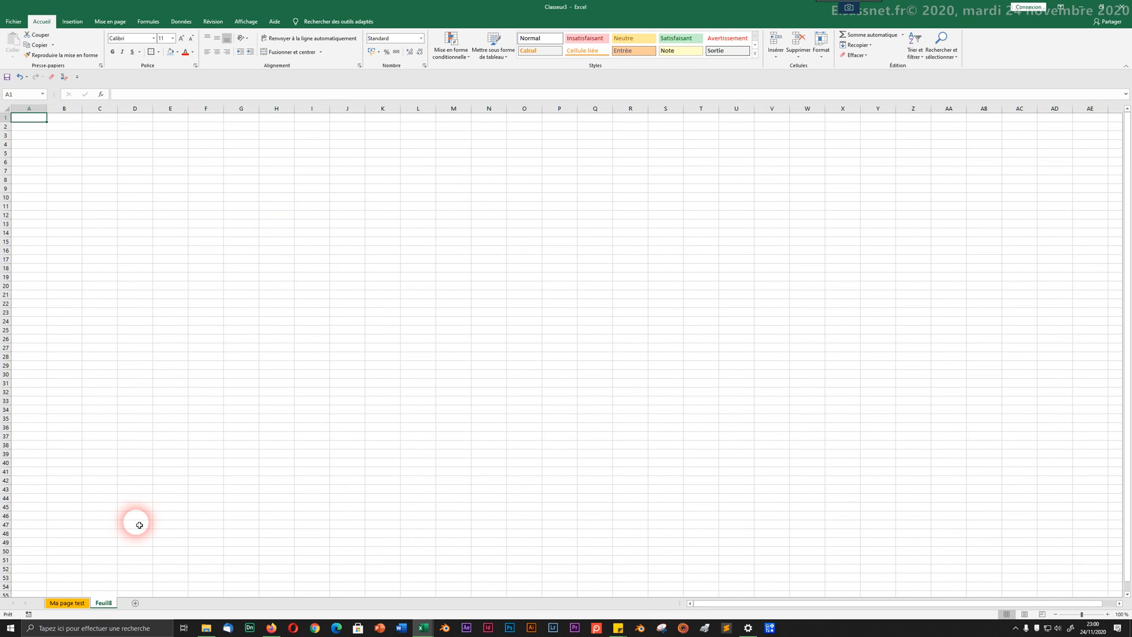
click(79, 603)
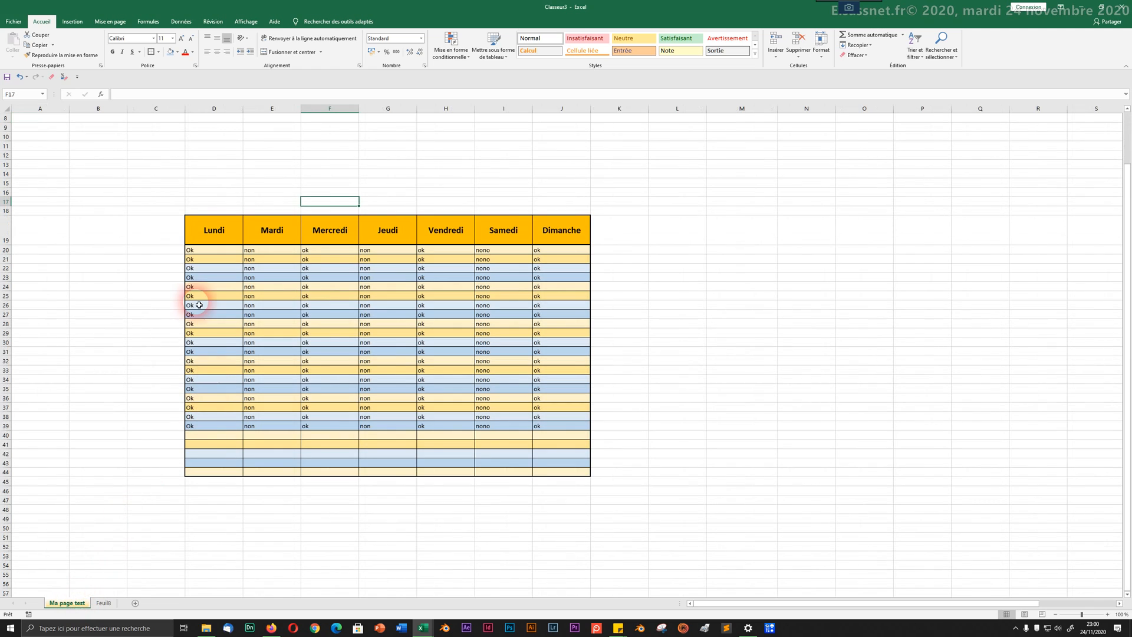
Step: Copy the weekday table to L19 with Ctrl+C/Ctrl+V, then erase the original D19:J44 range
mouse_move(215, 230)
mouse_down()
mouse_move(533, 435)
mouse_move(550, 474)
mouse_up()
key(ctrl+c)
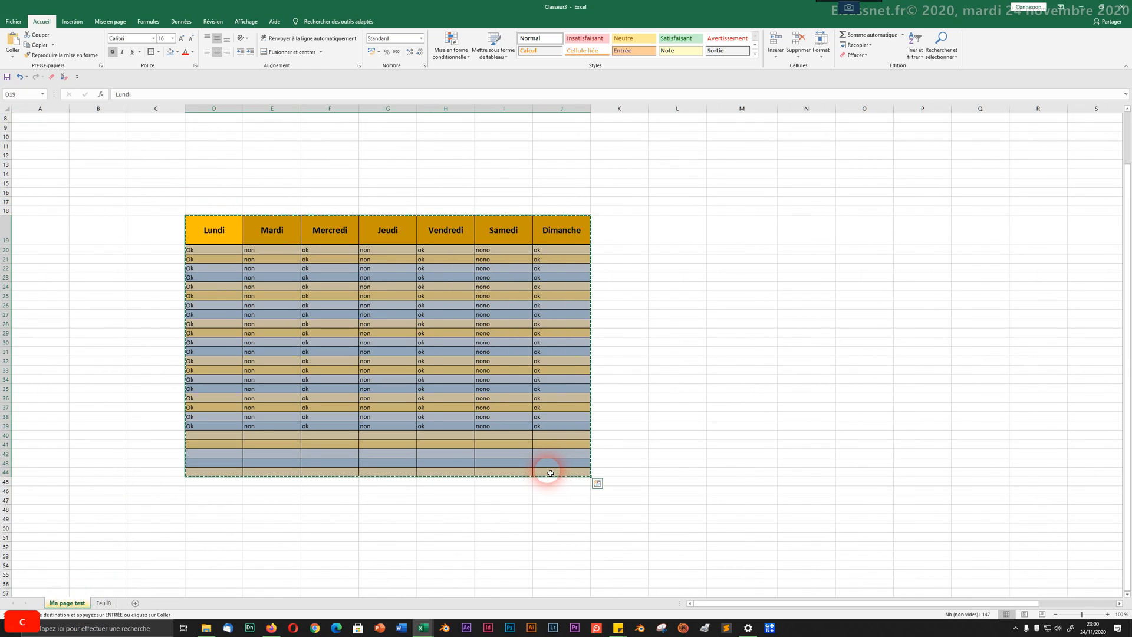
click(104, 603)
click(77, 603)
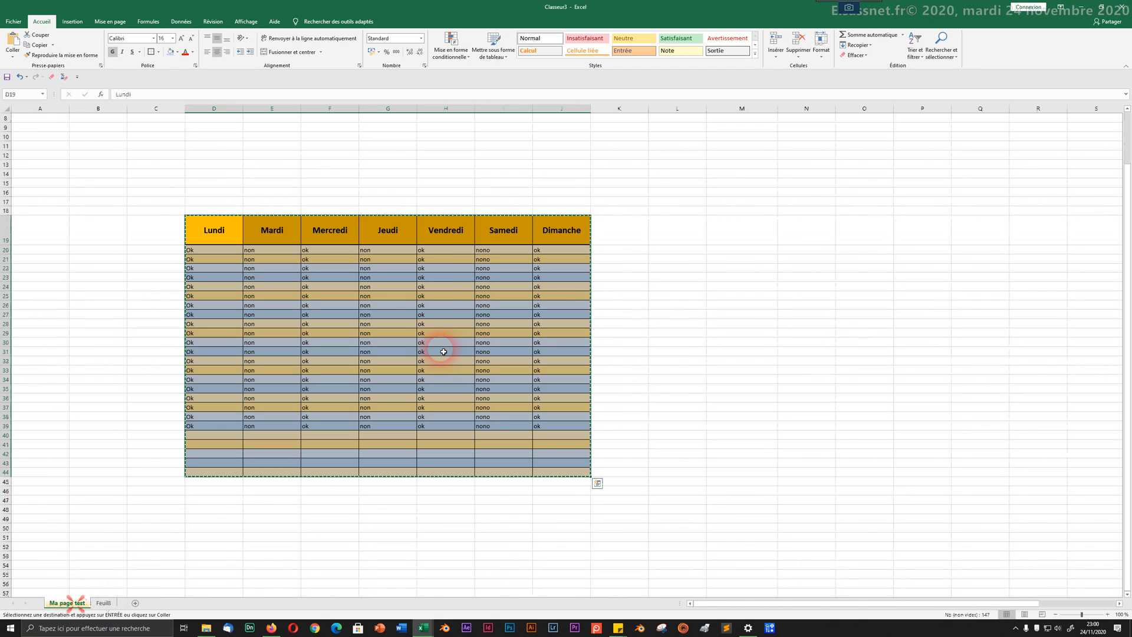
click(684, 227)
key(ctrl+v)
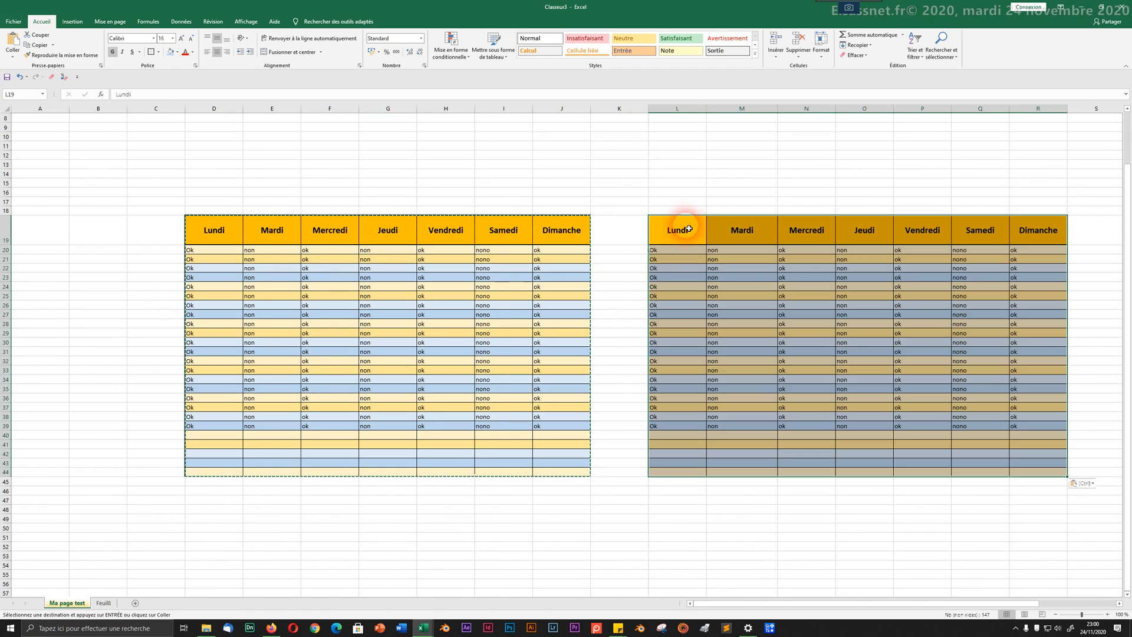
click(677, 183)
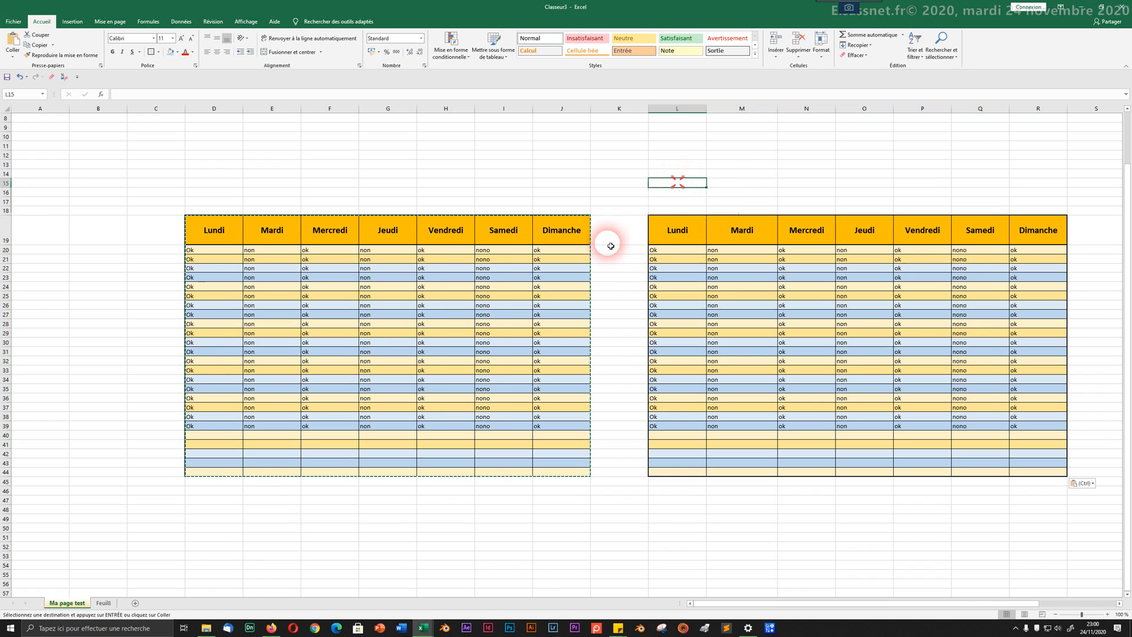
drag(575, 231, 197, 472)
click(52, 77)
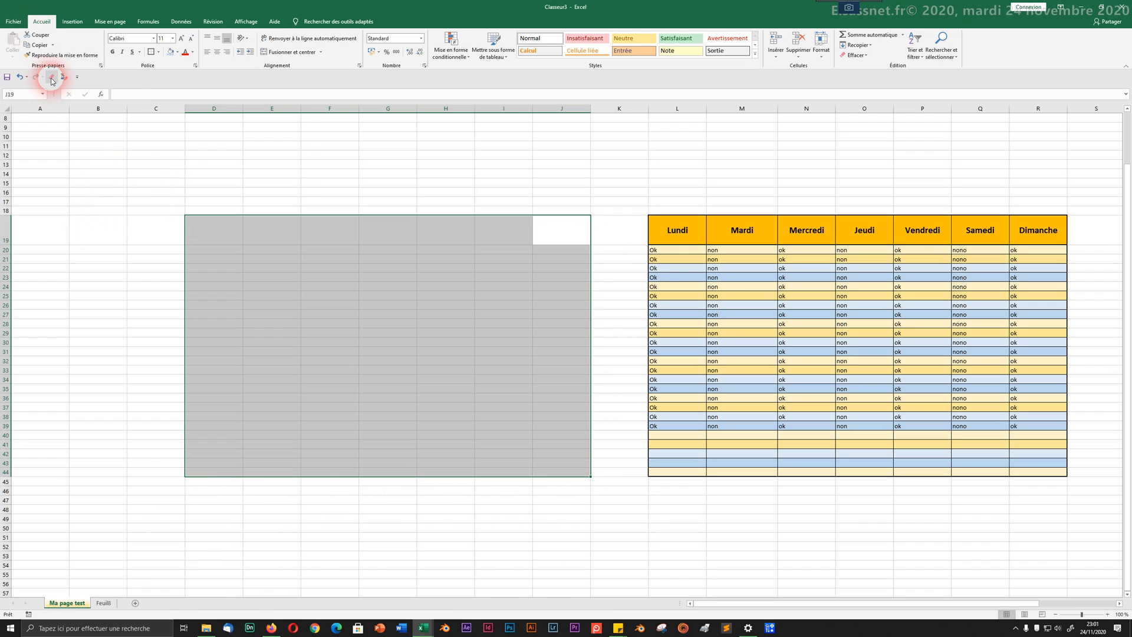
Step: Undo the clear and strip all formatting from the original table, leaving plain text
key(ctrl+z)
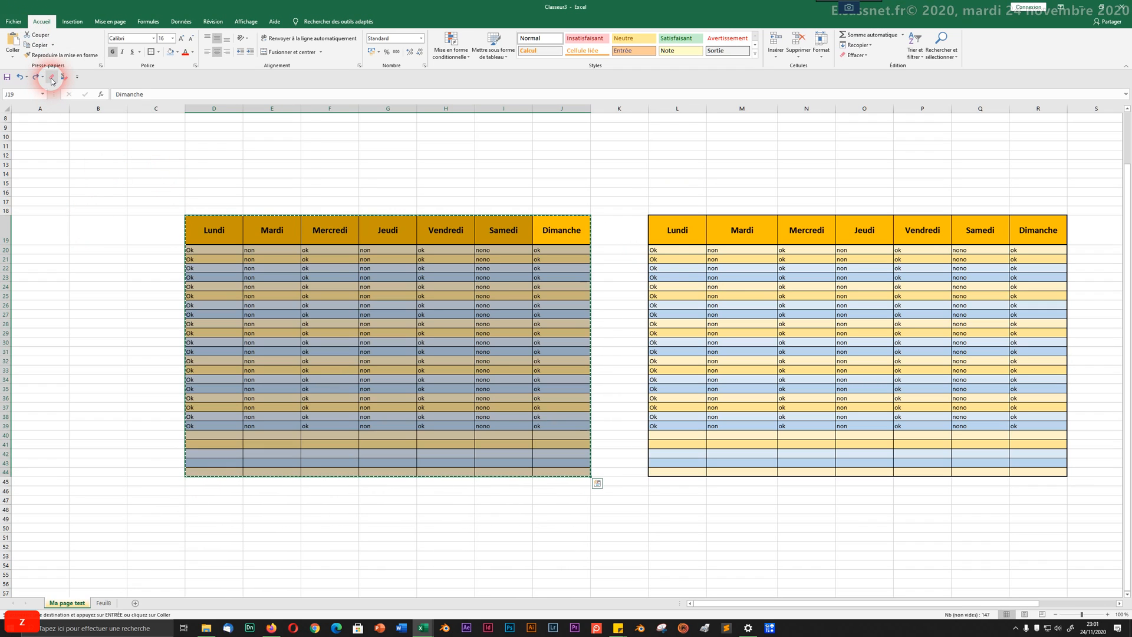
click(52, 78)
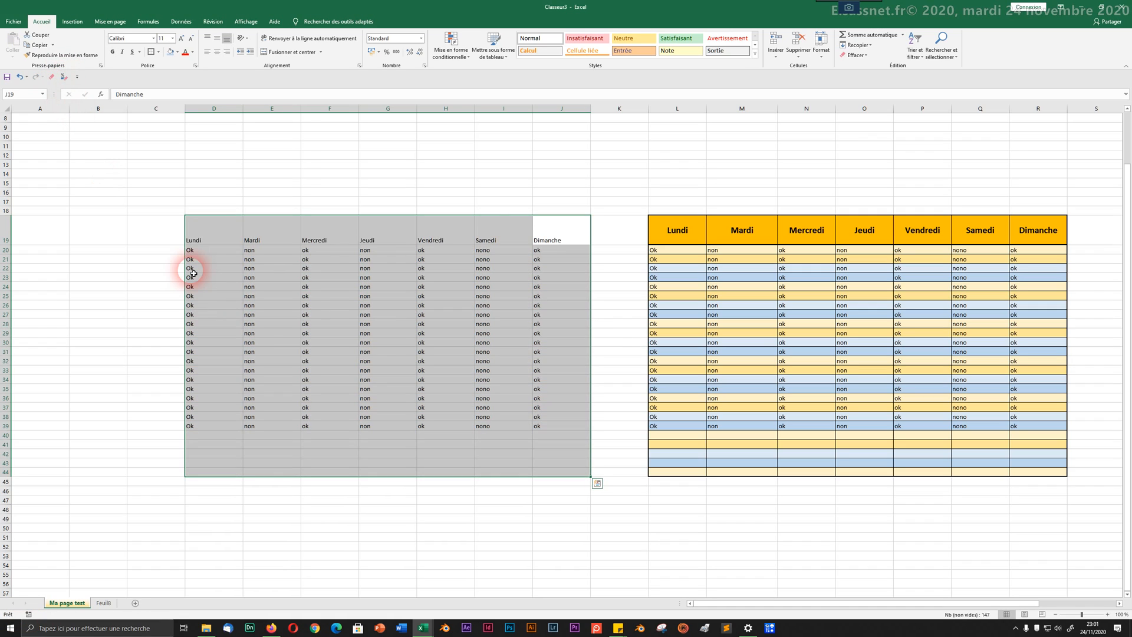
click(326, 372)
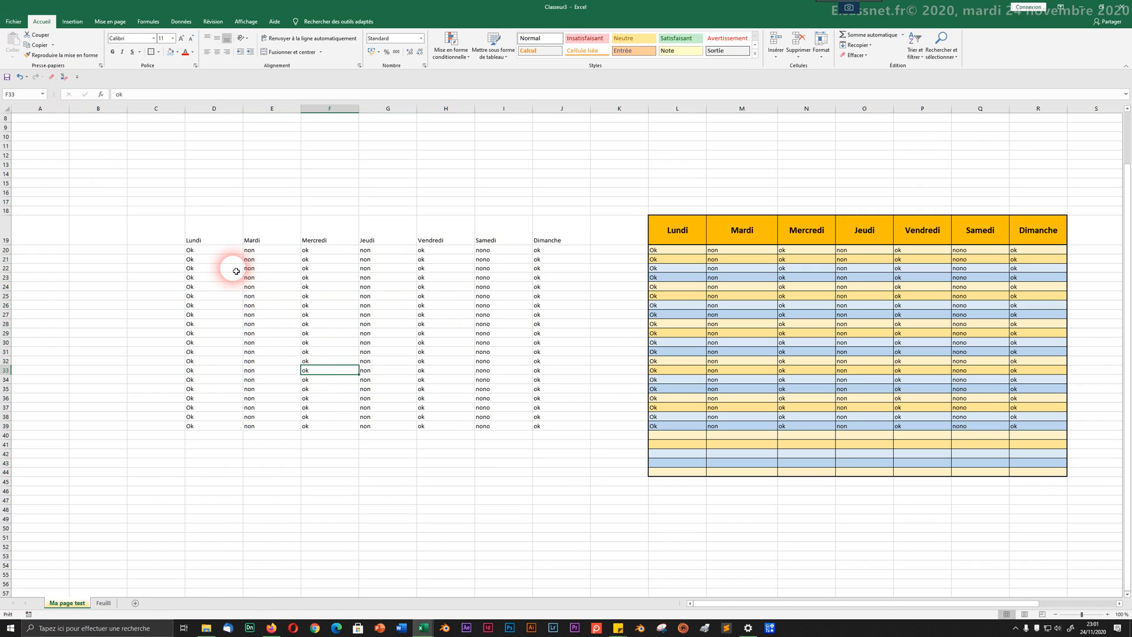
drag(227, 239, 561, 239)
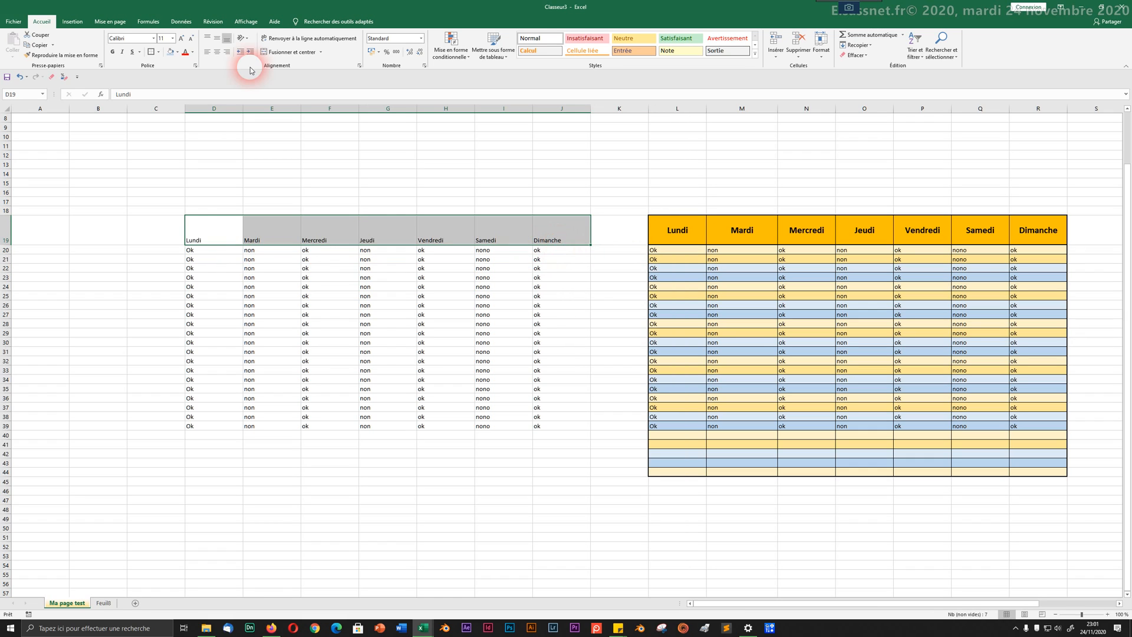
Step: Fill the header row orange, row 20 light blue and row 21 blue-grey
click(177, 52)
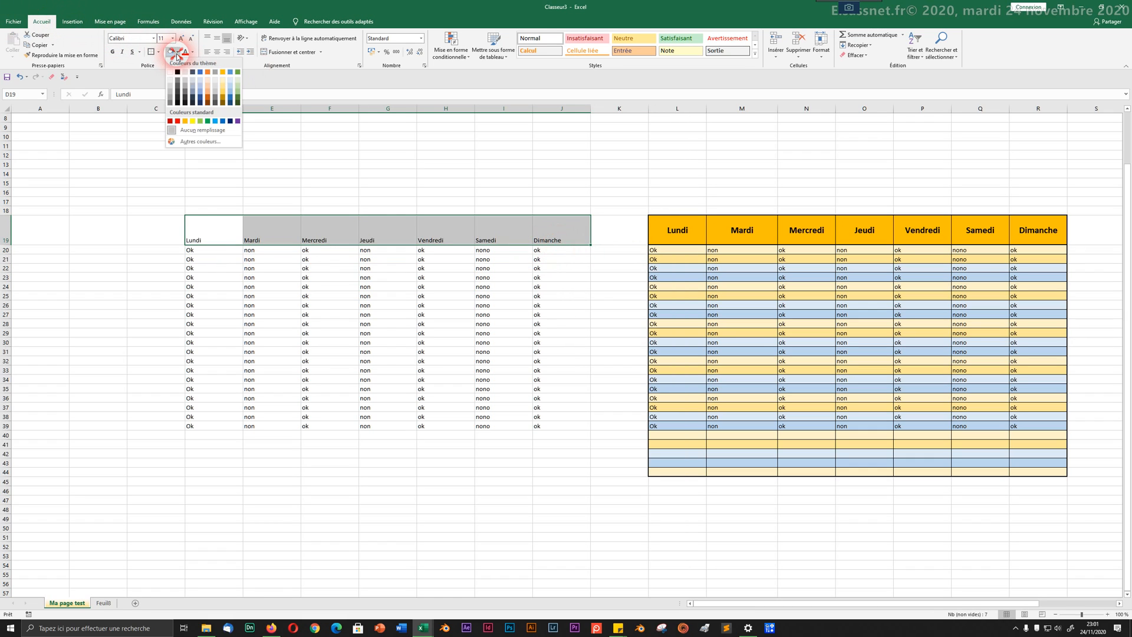
click(223, 94)
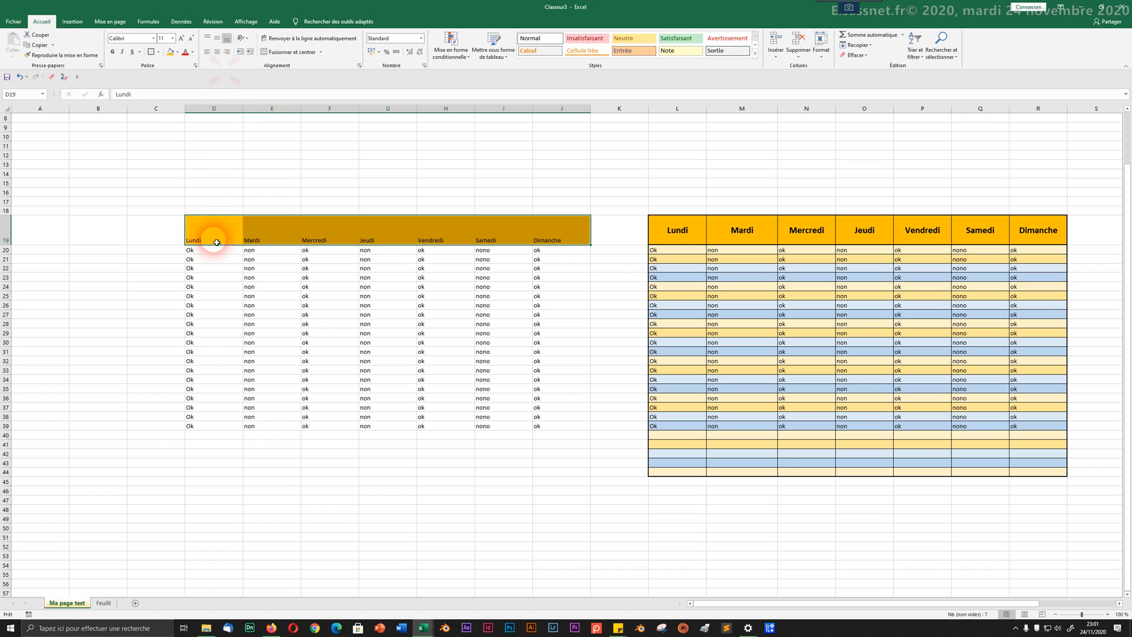
drag(214, 249, 560, 251)
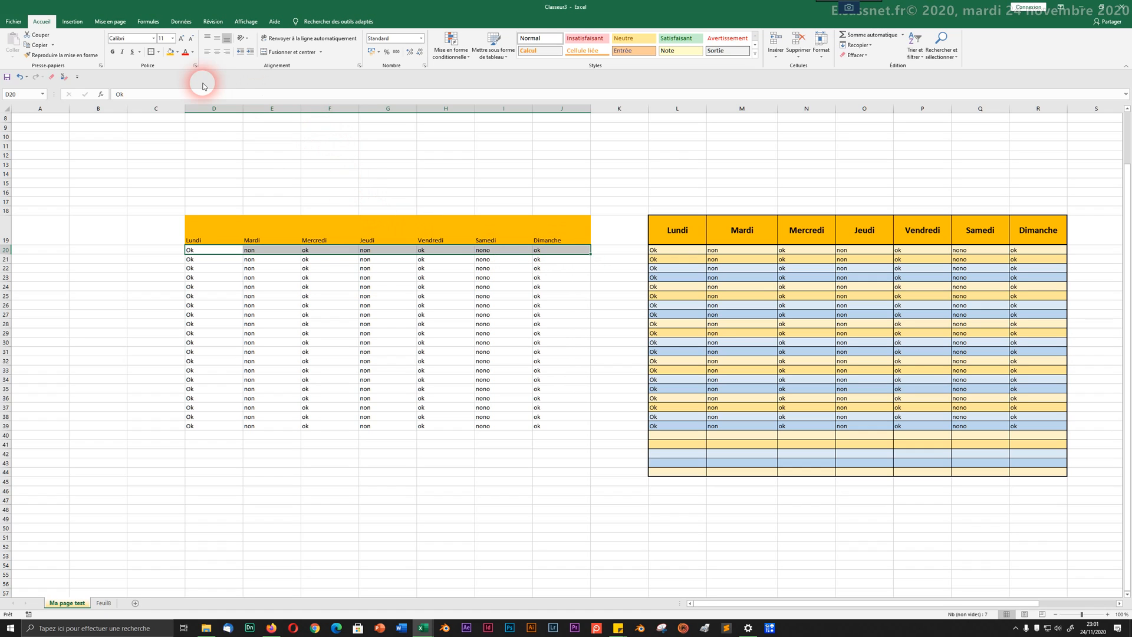
click(178, 53)
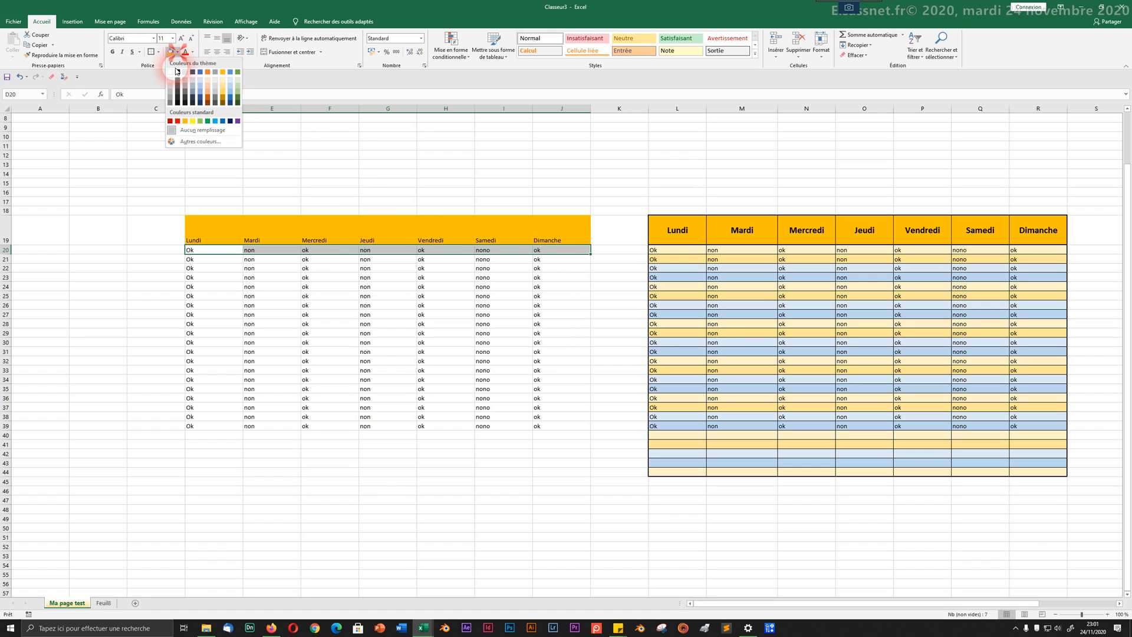
click(201, 91)
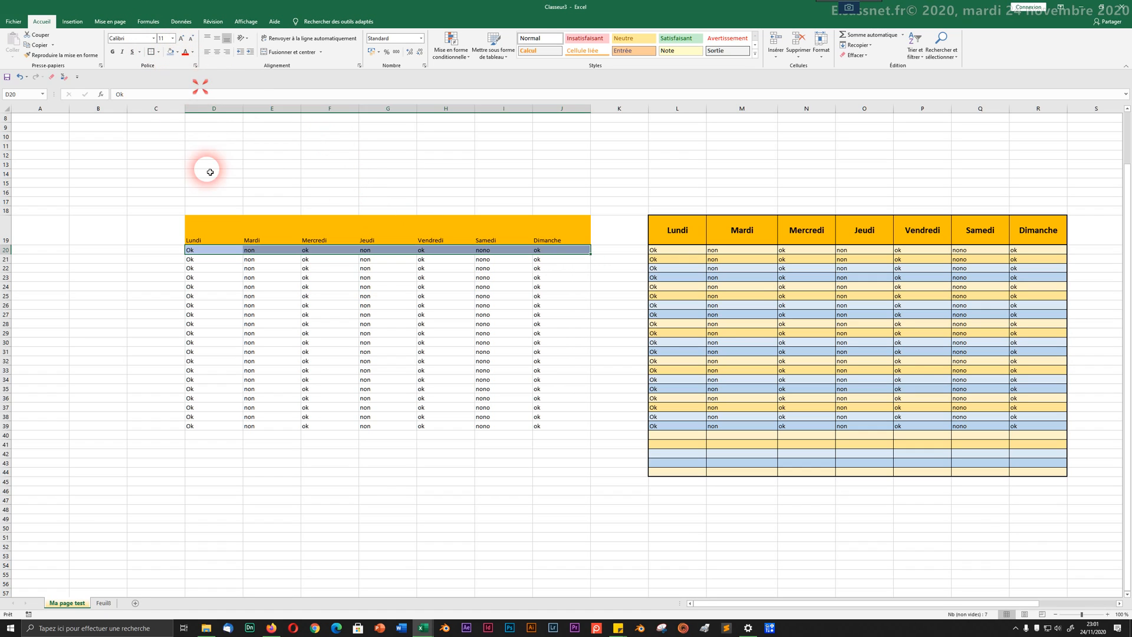
click(239, 260)
drag(245, 261, 587, 262)
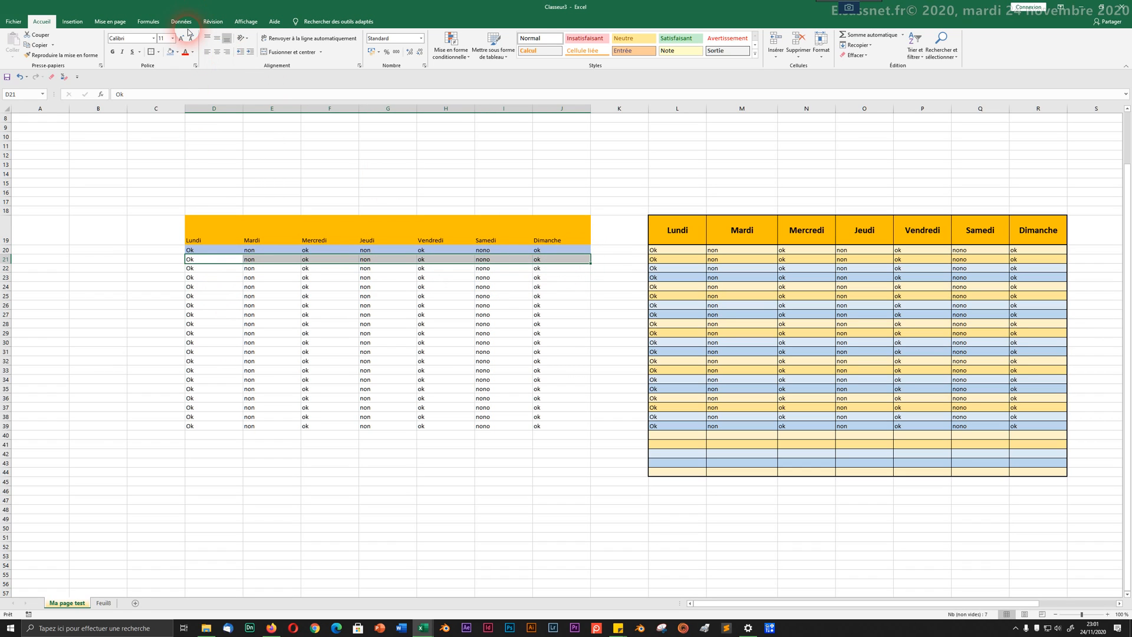
click(177, 53)
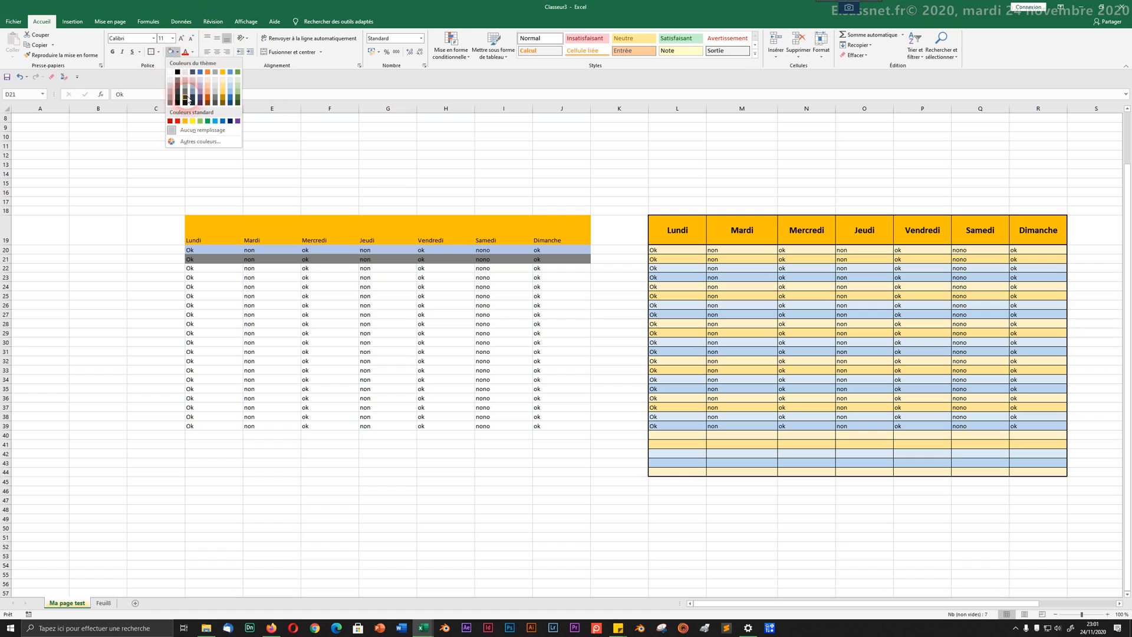
click(199, 80)
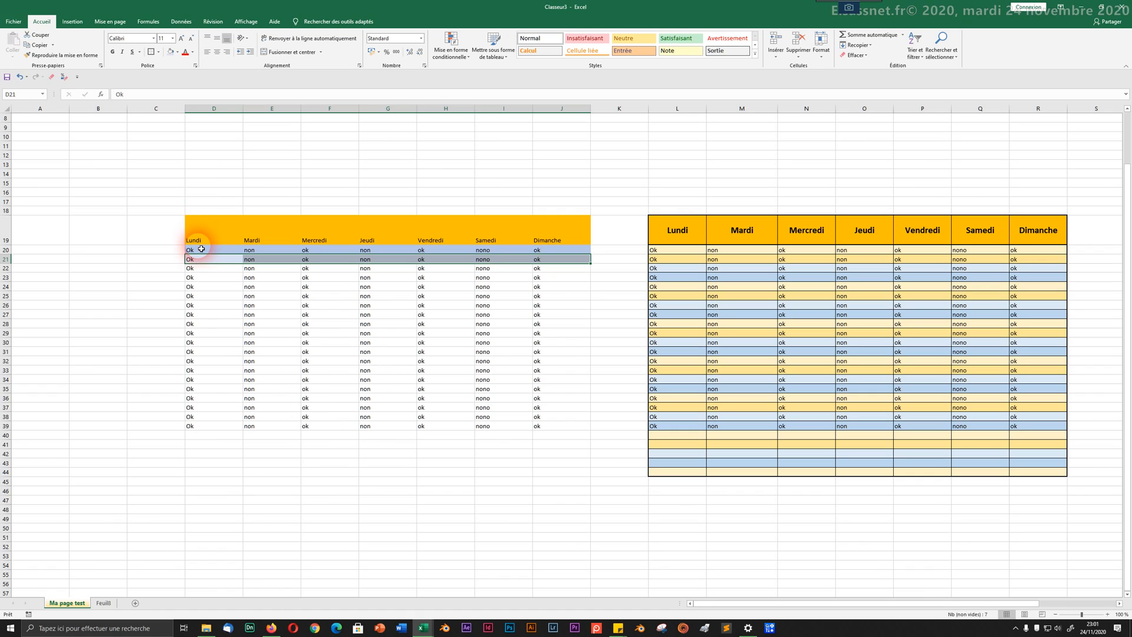
Step: Apply Toutes les bordures to every cell of the left table D19:J39
drag(194, 249, 583, 259)
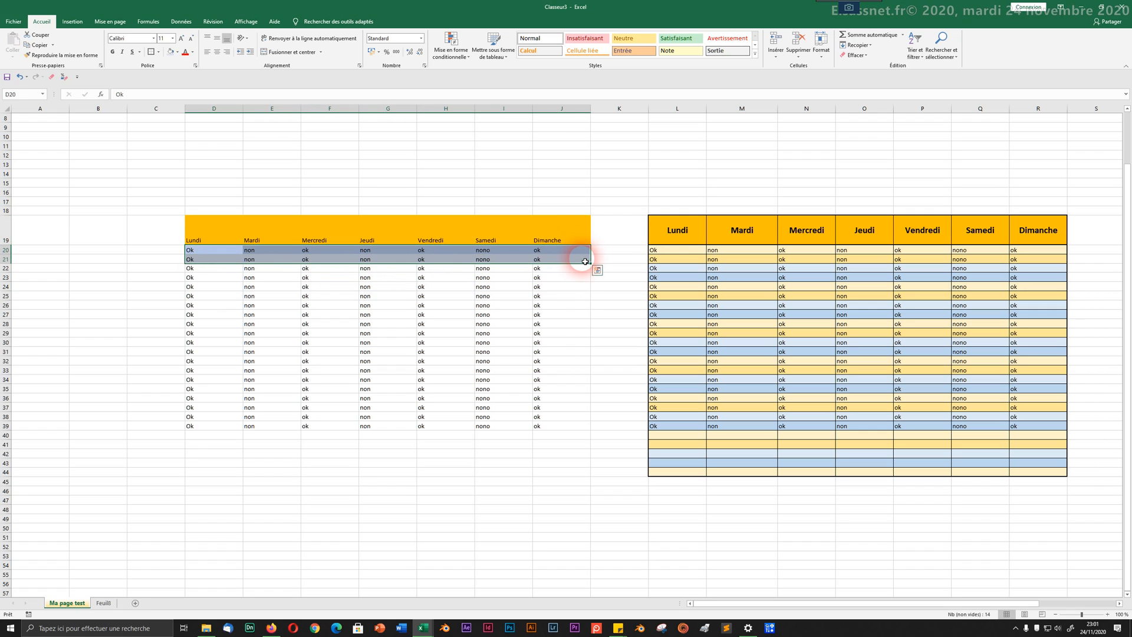
click(159, 52)
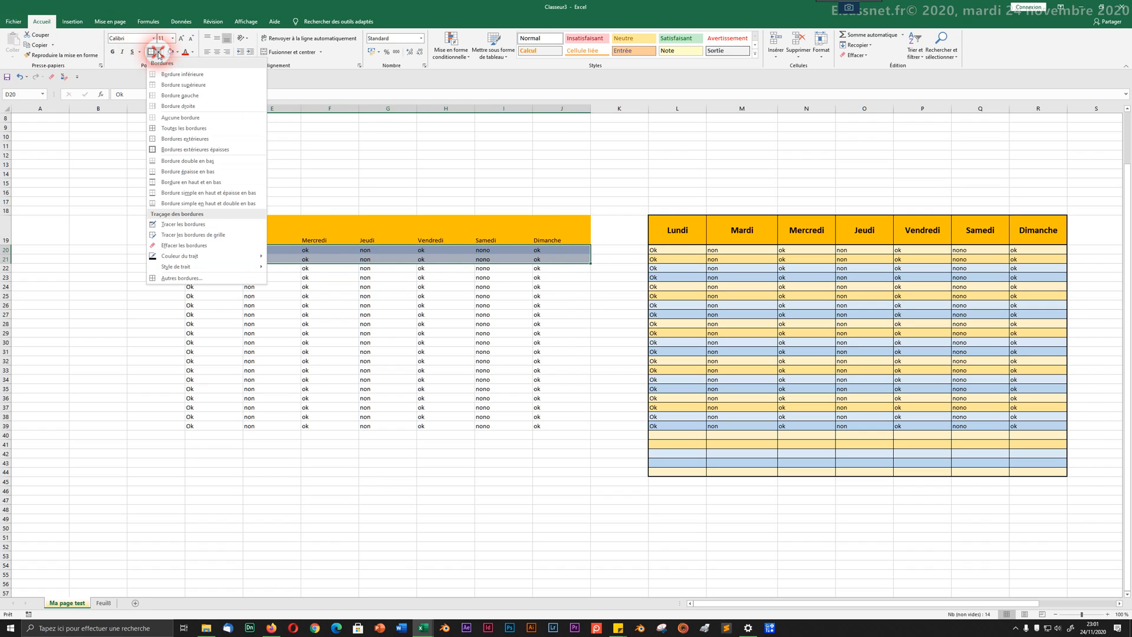
click(422, 226)
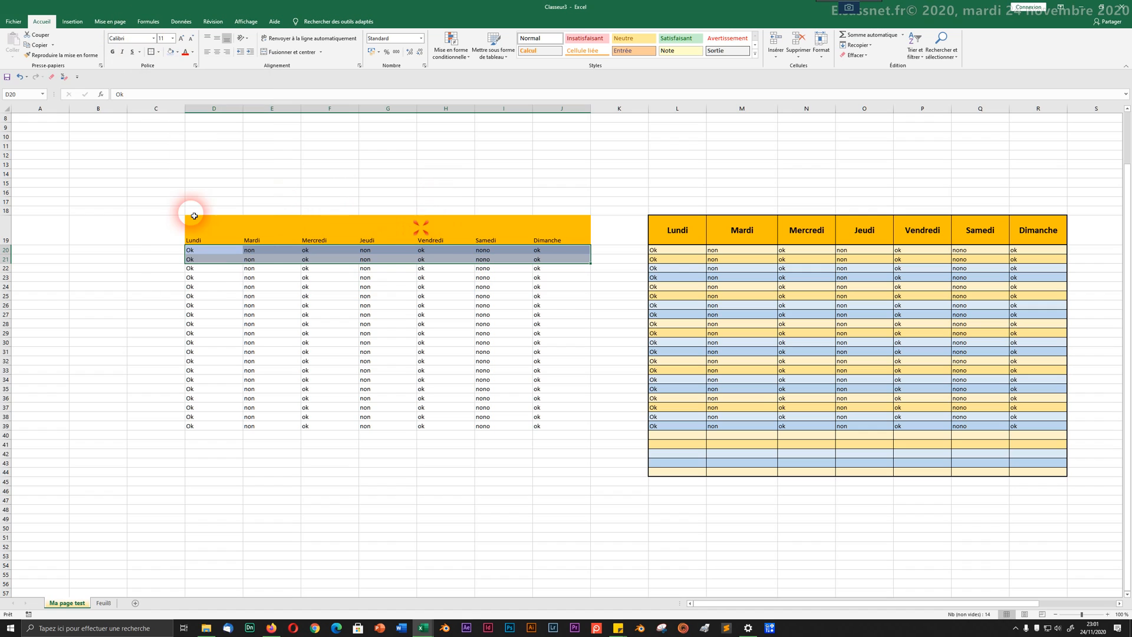
drag(186, 226, 571, 428)
click(152, 53)
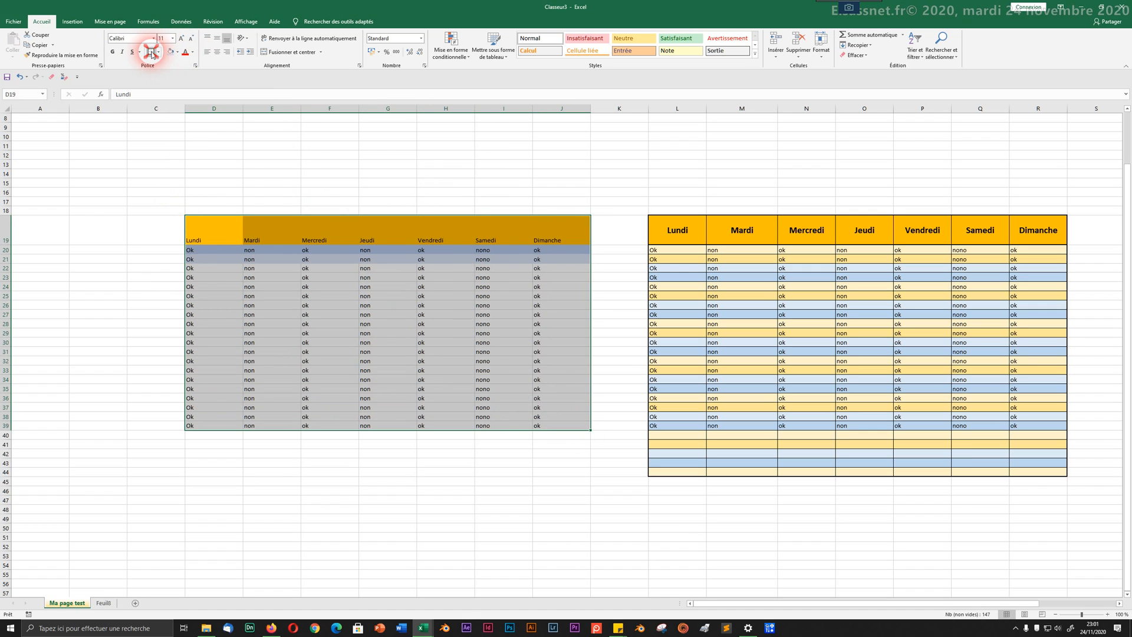
click(231, 332)
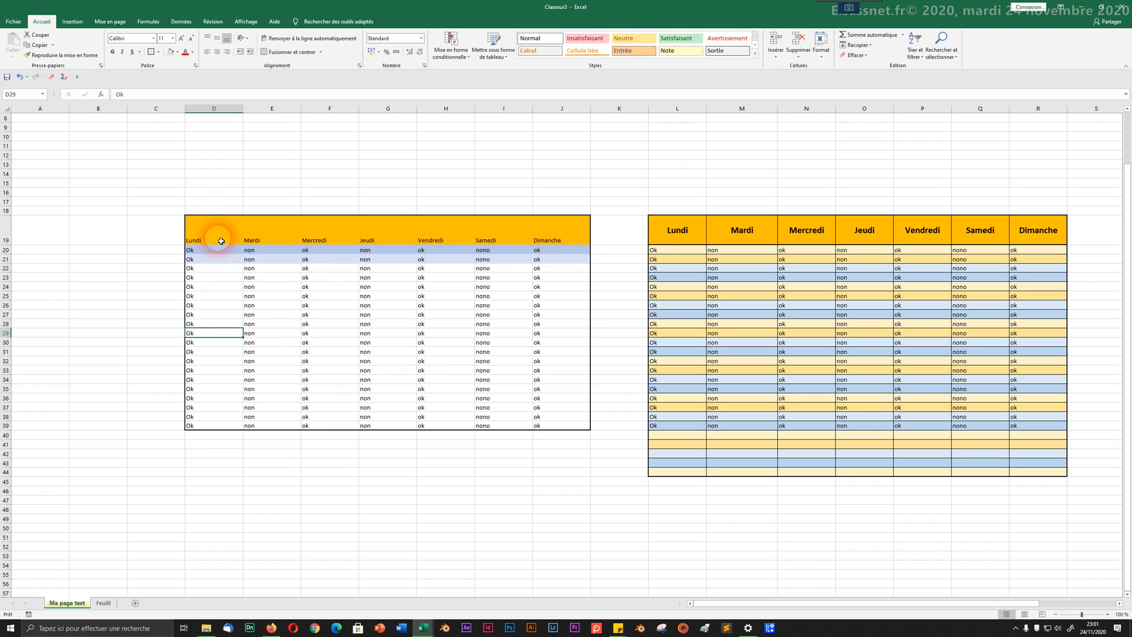
drag(212, 224, 556, 426)
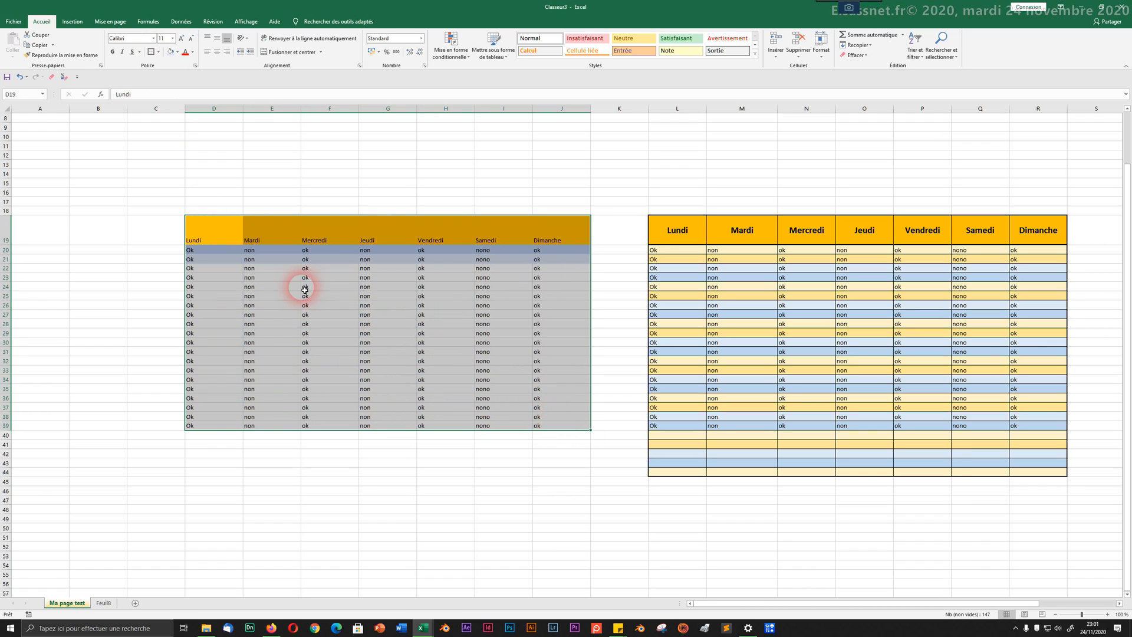
click(158, 52)
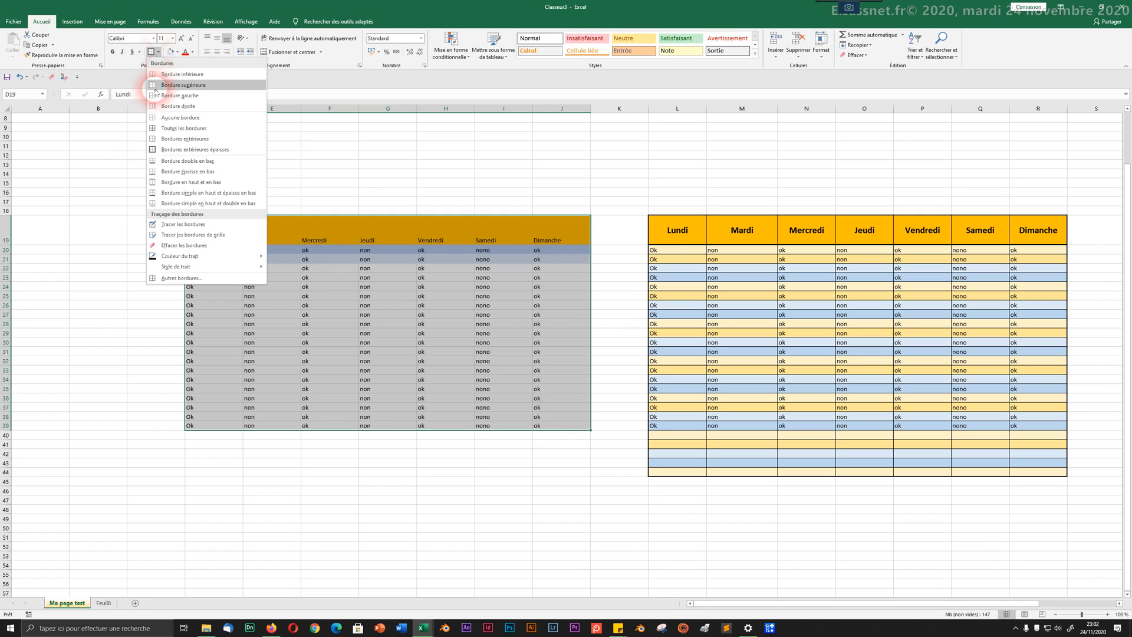
click(163, 130)
click(252, 174)
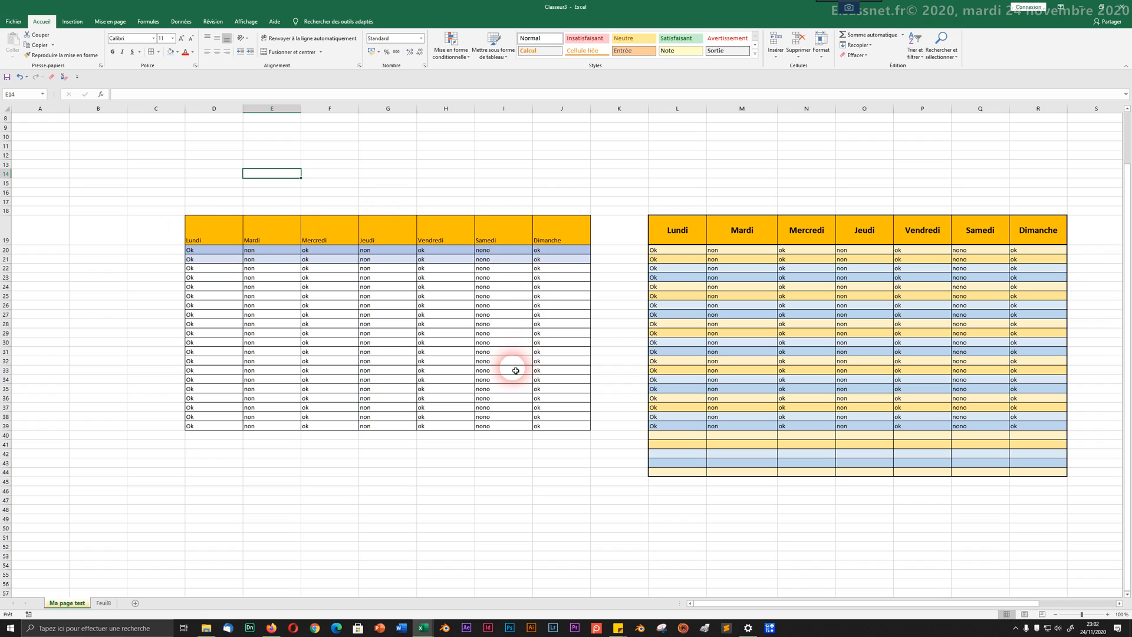
drag(221, 240, 538, 426)
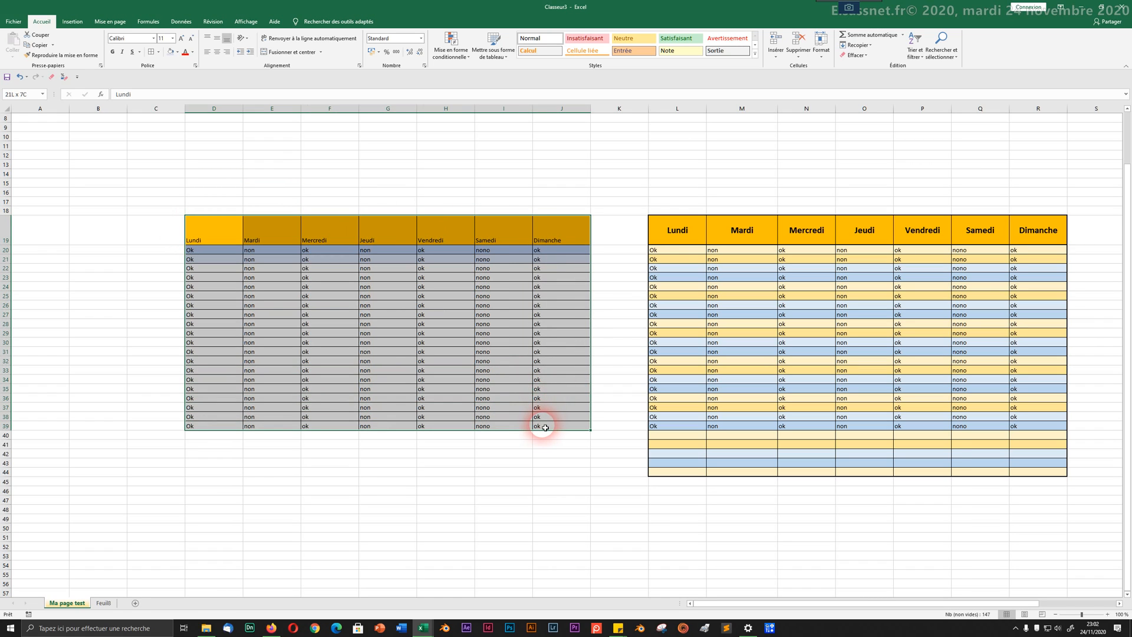
click(158, 52)
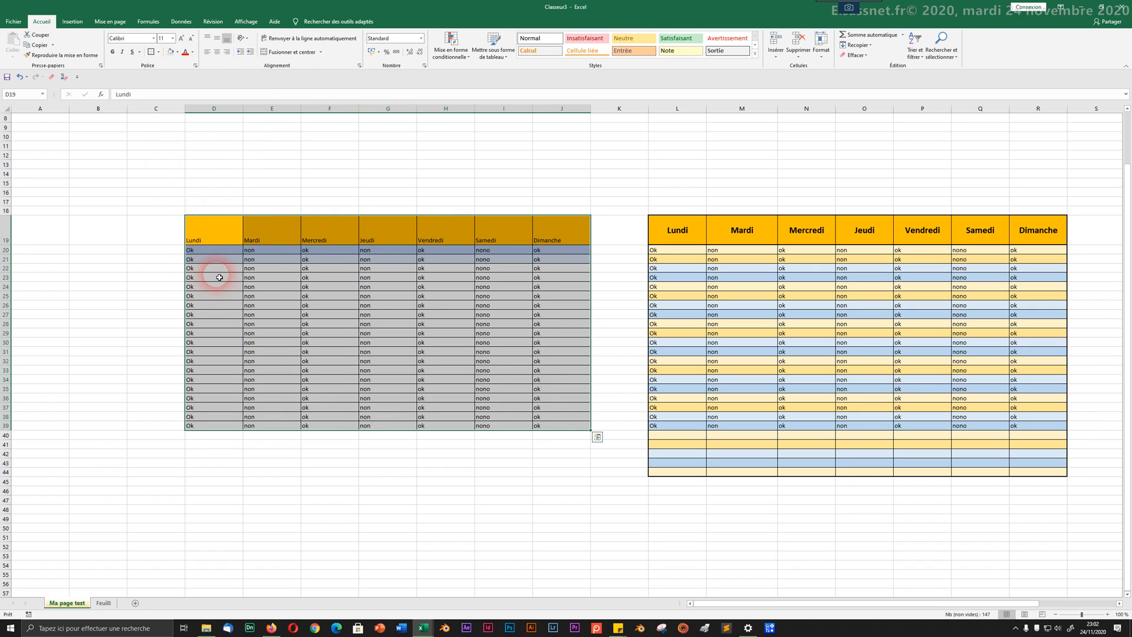
Step: Clear all formatting from D19:J39, removing the orange header, blue shading and borders
drag(214, 232, 559, 240)
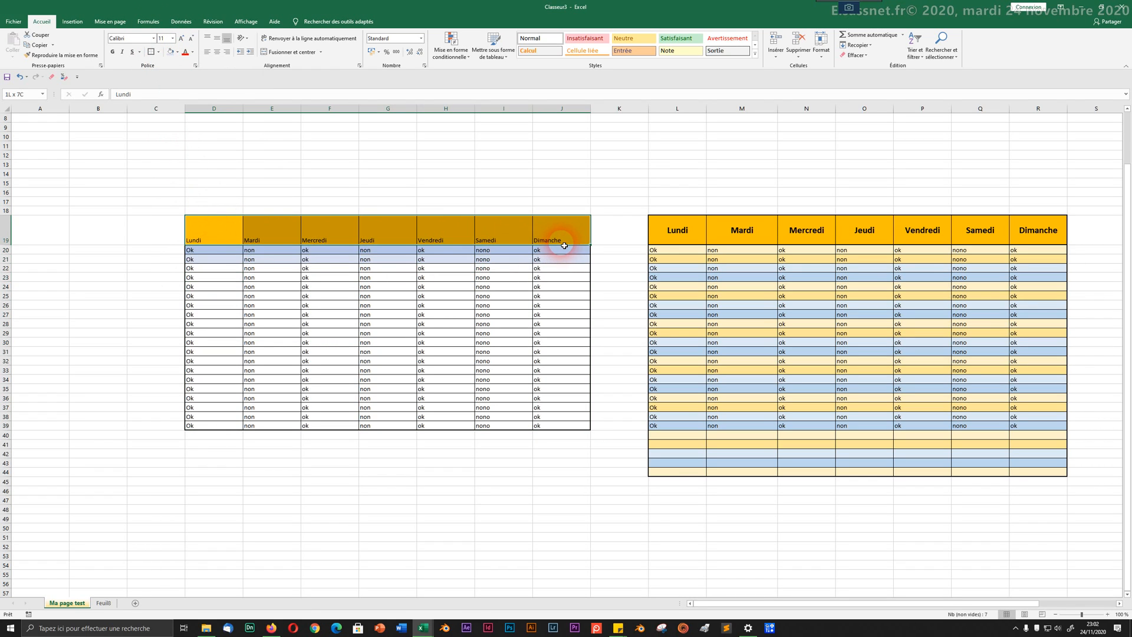
click(151, 52)
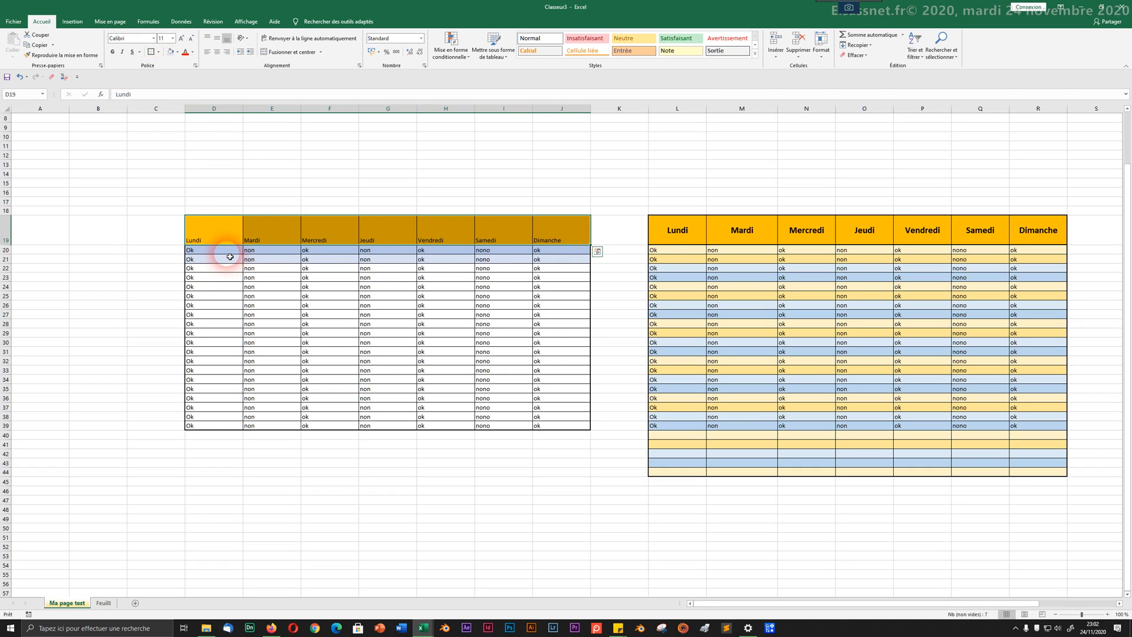
click(255, 286)
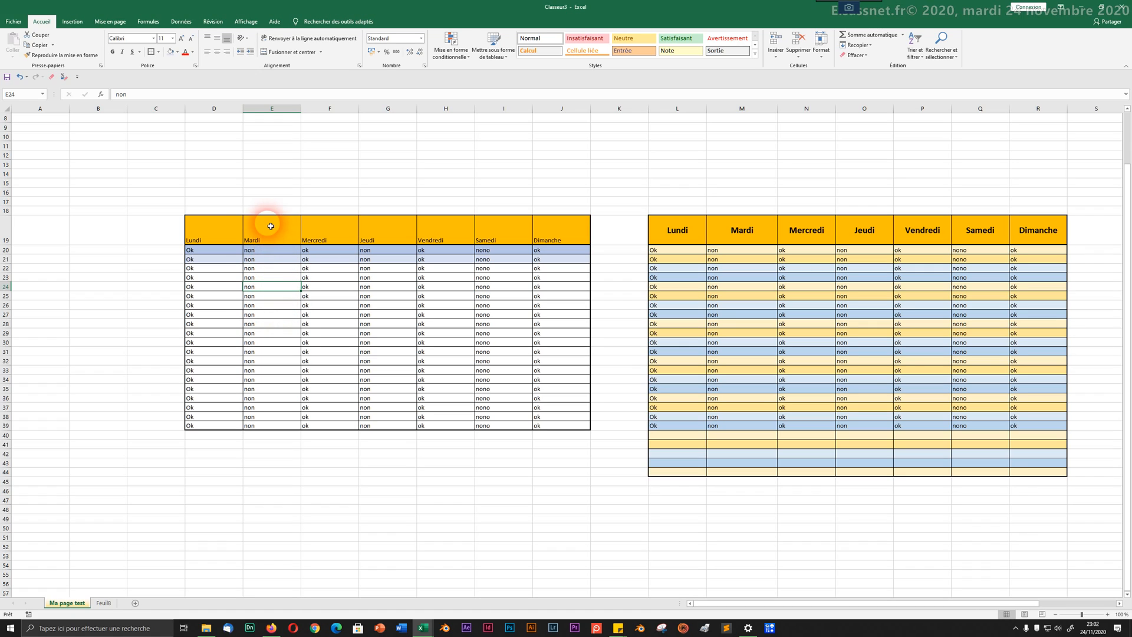
drag(228, 223, 564, 422)
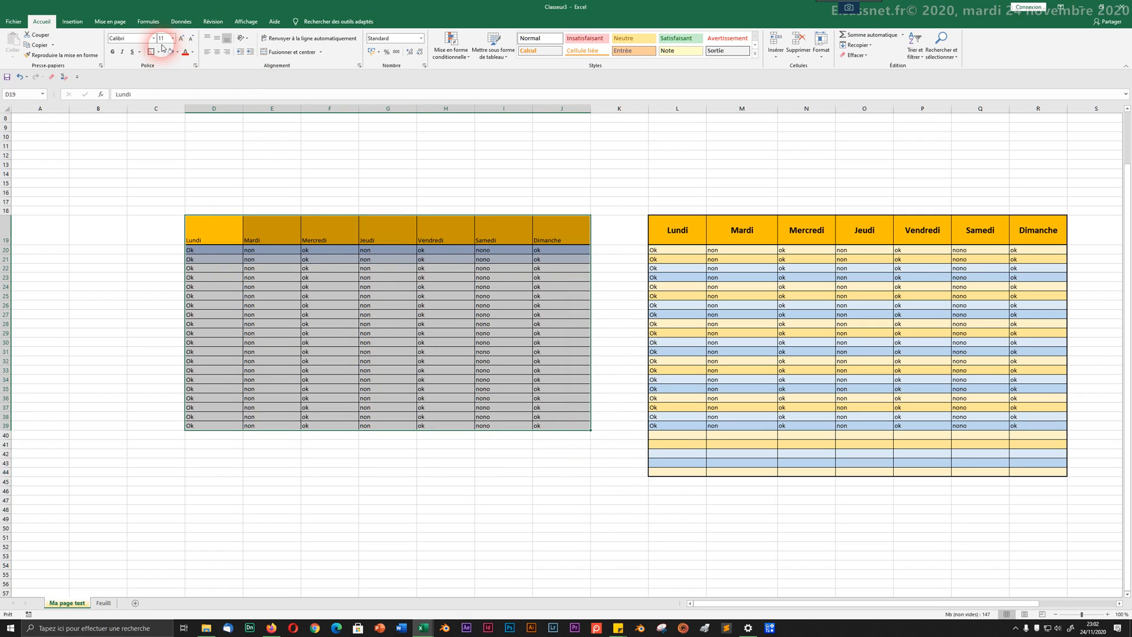
click(65, 80)
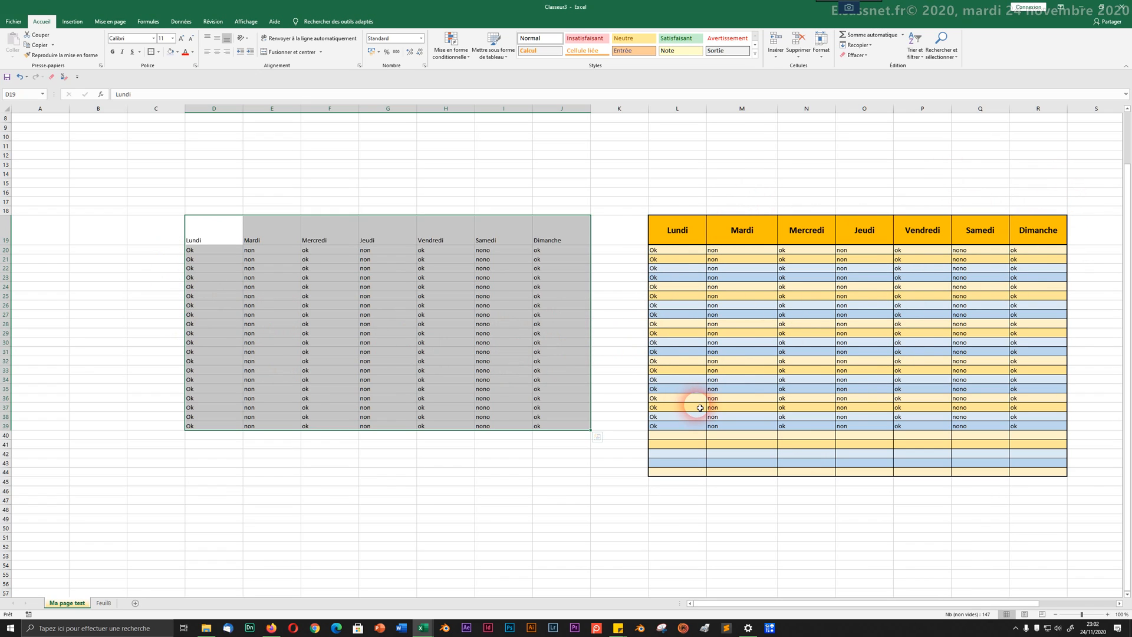
Step: Make the weekday headers D19:J19 bold, centred, 16-point Bahnschrift SemiBold
click(239, 359)
click(232, 239)
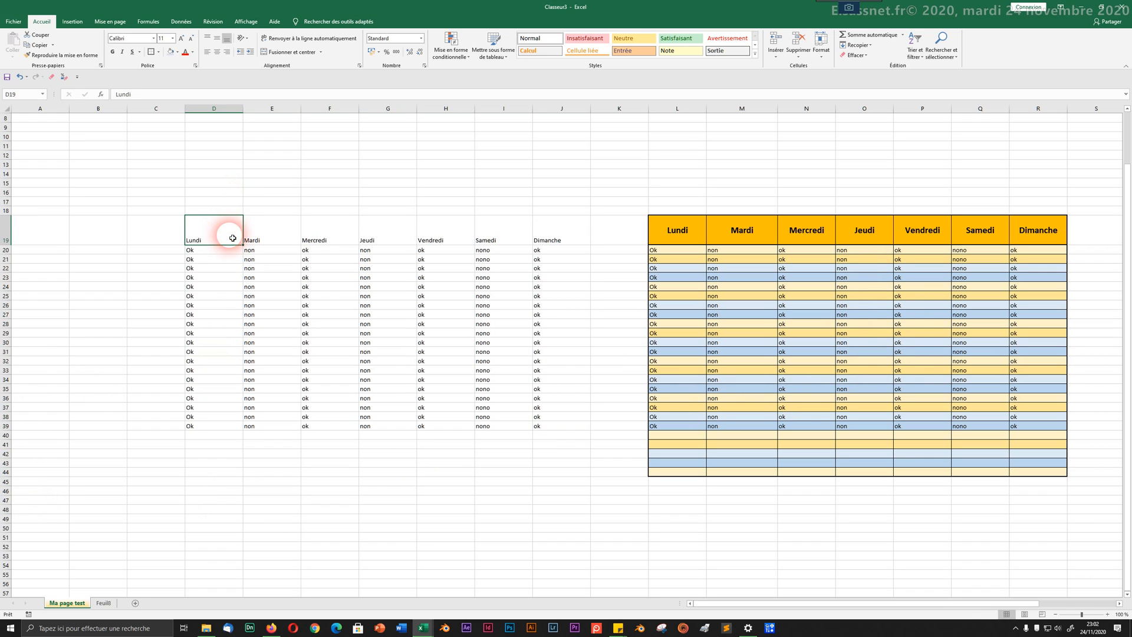
drag(227, 234, 566, 229)
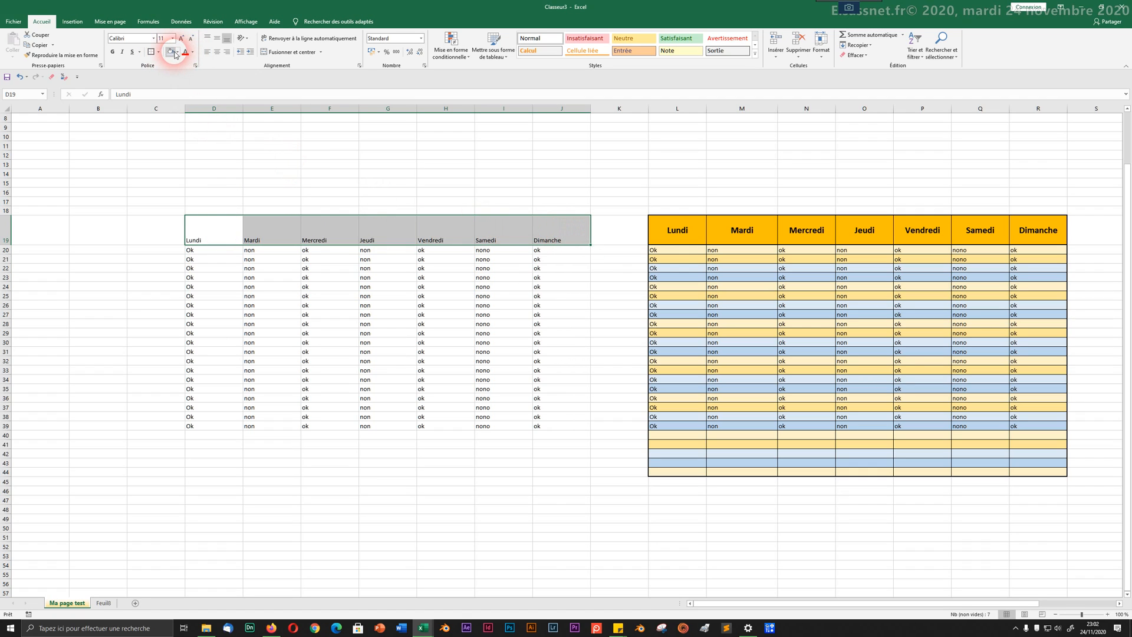
click(114, 54)
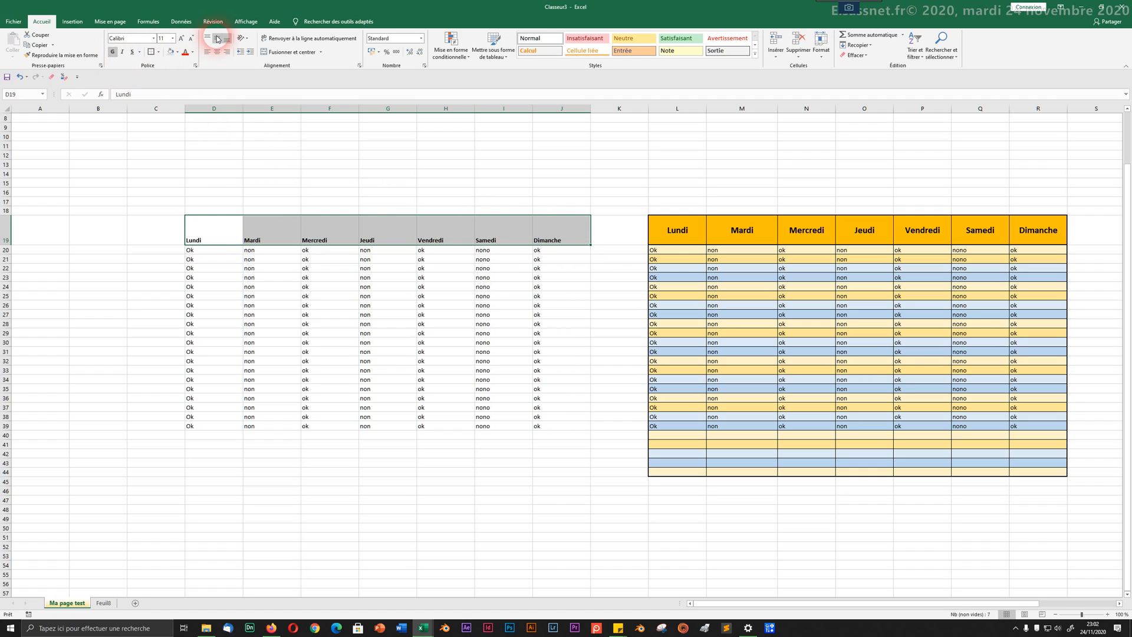
click(217, 38)
click(217, 52)
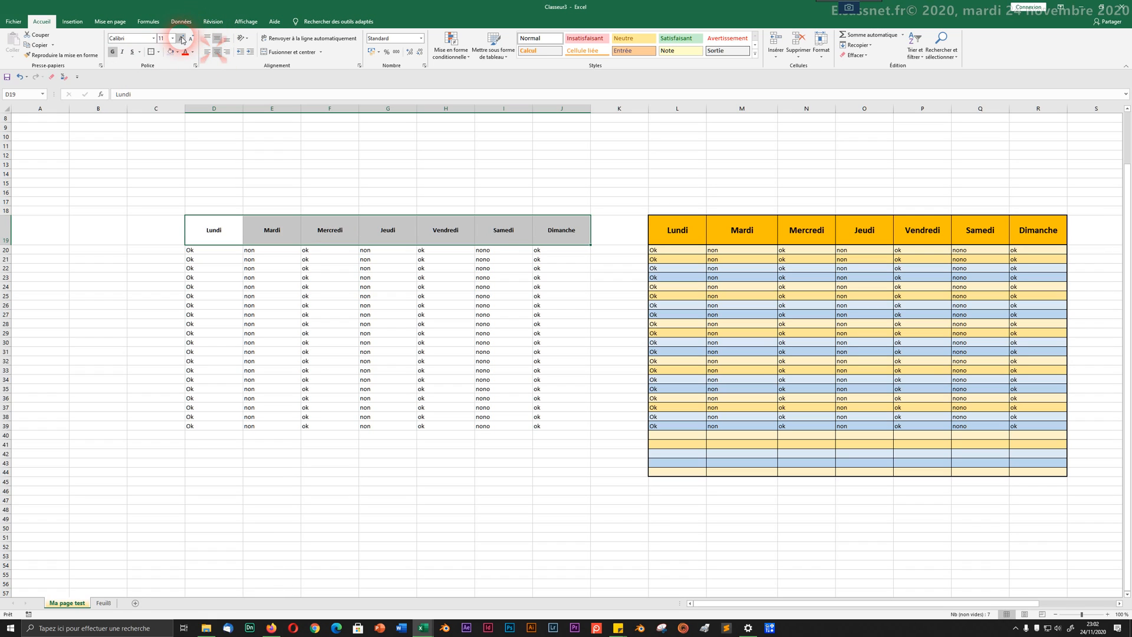
click(181, 38)
click(181, 38)
click(181, 38)
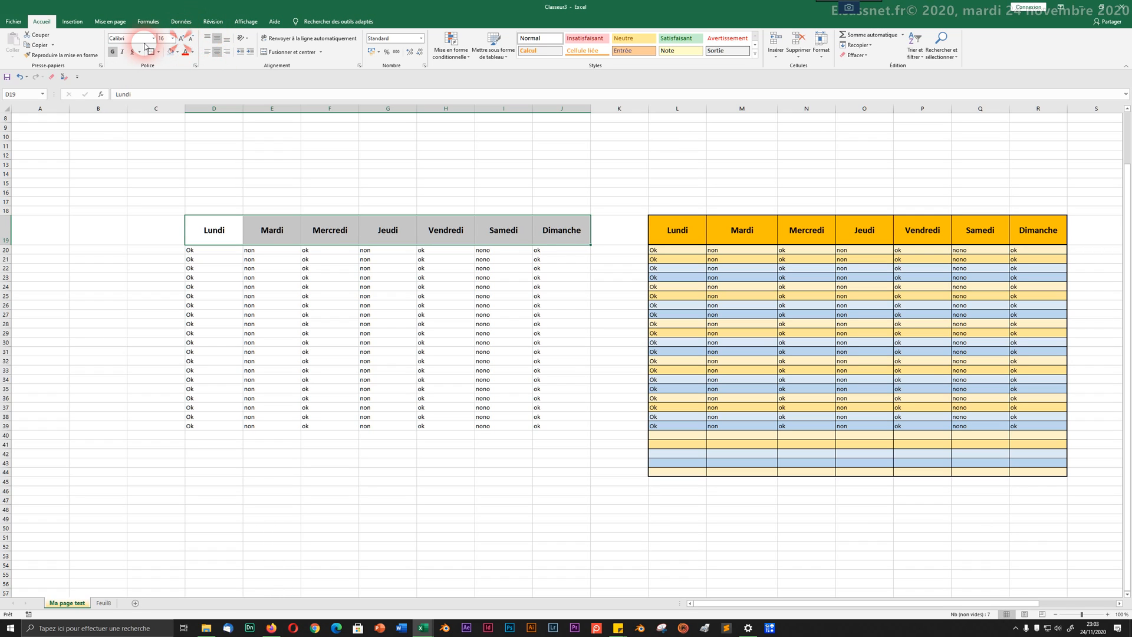
click(153, 39)
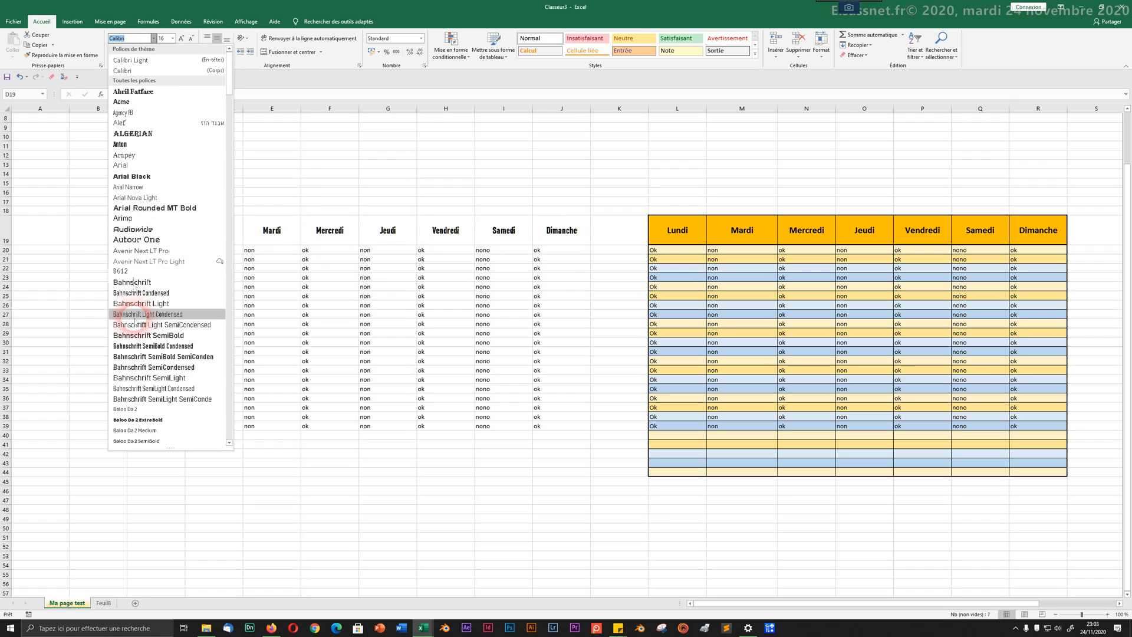
click(130, 335)
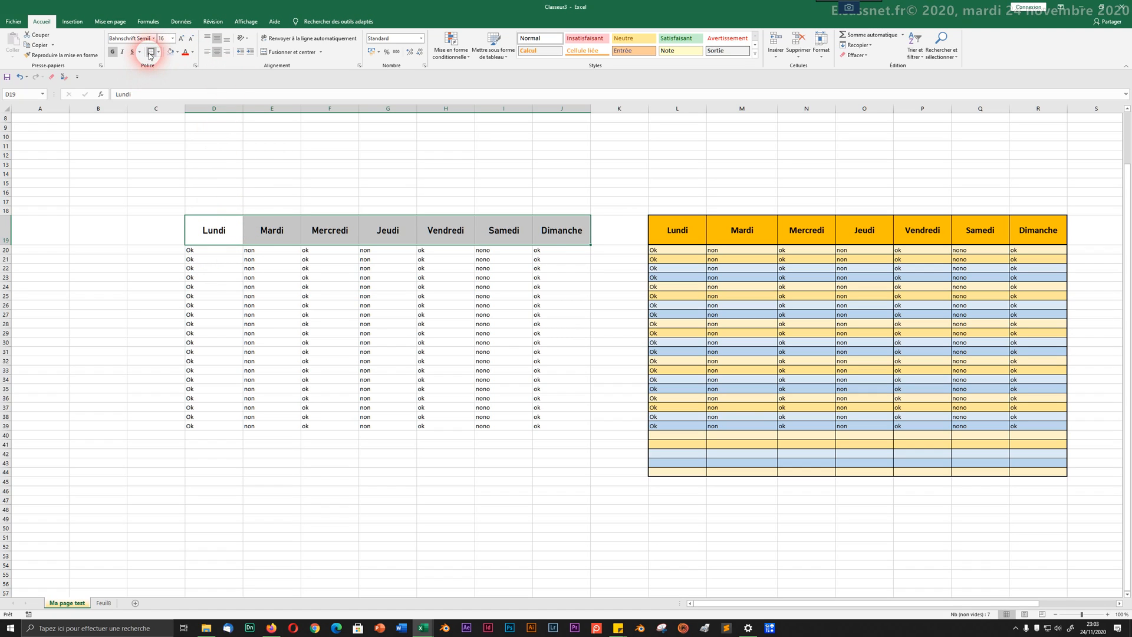
Step: Fill the header row light green and give every header cell a border
click(177, 52)
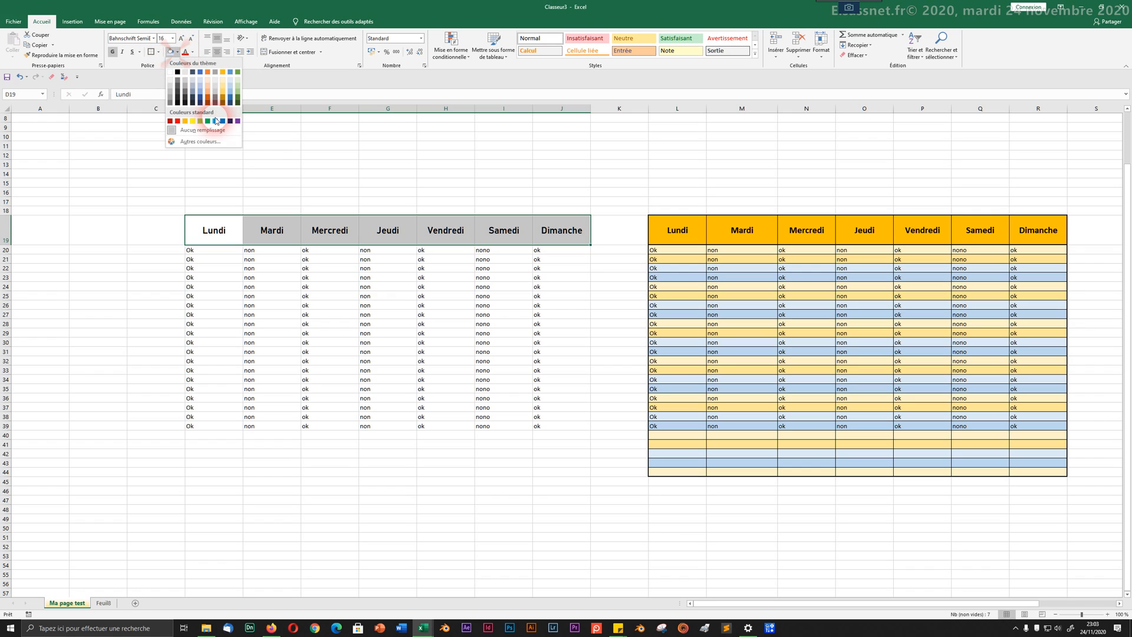
click(200, 121)
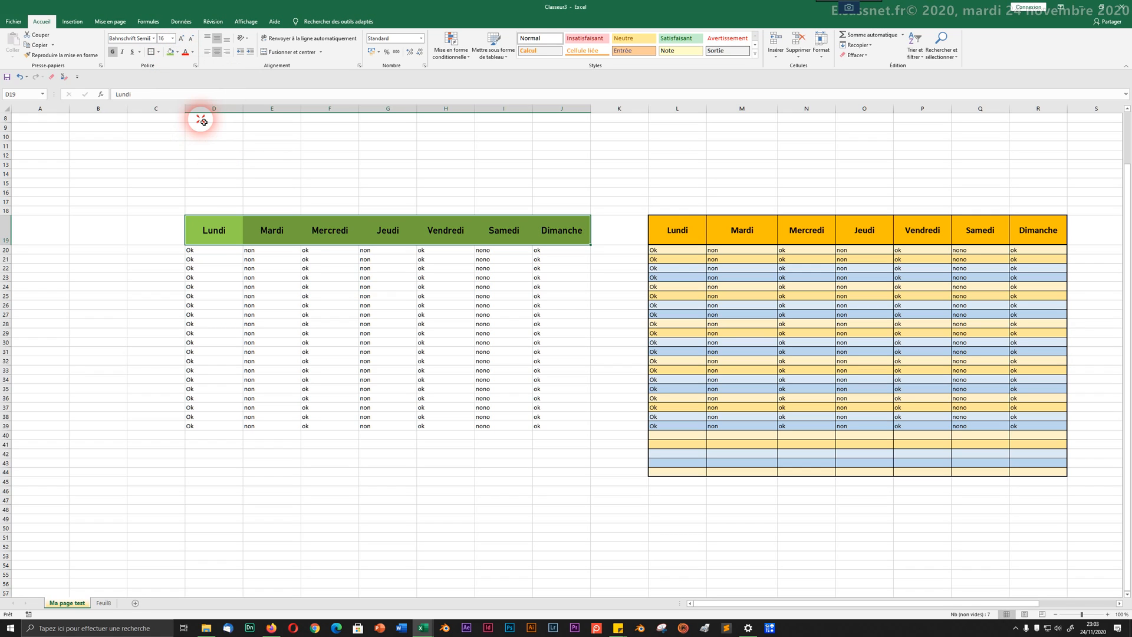
click(159, 52)
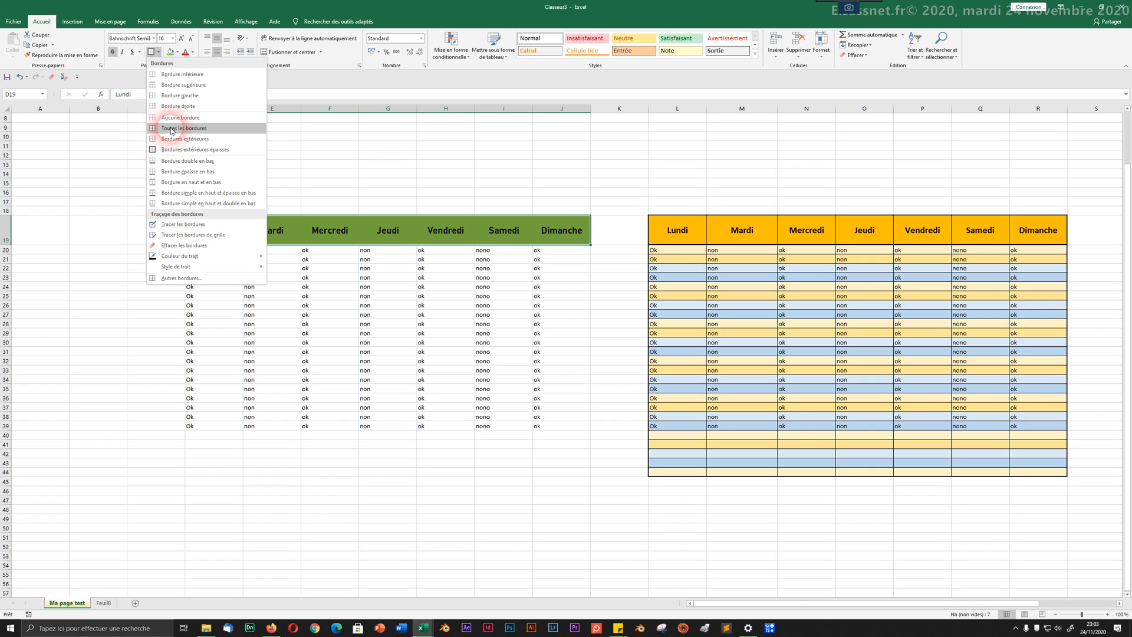
click(172, 129)
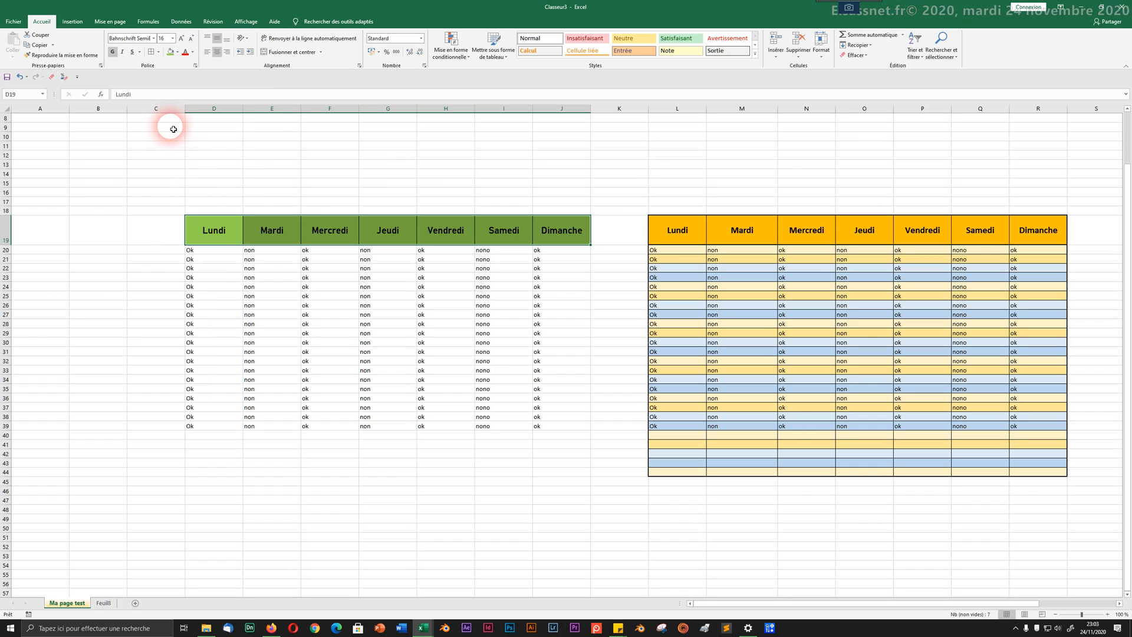
click(217, 260)
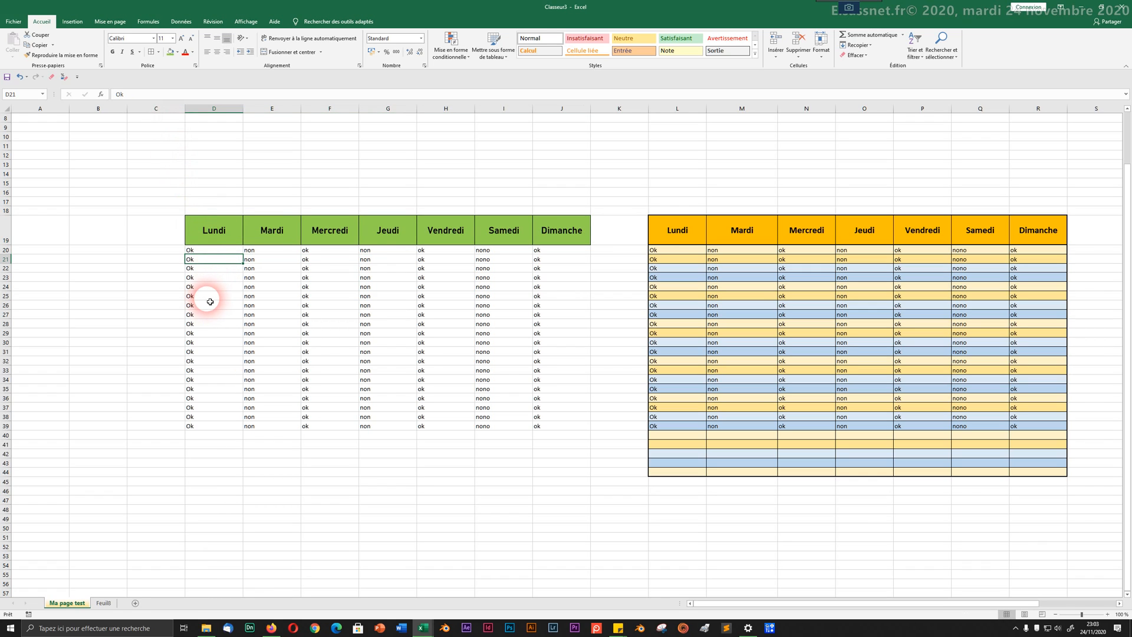
Step: Apply a border to the first two data rows, D20:J21
drag(212, 230, 580, 423)
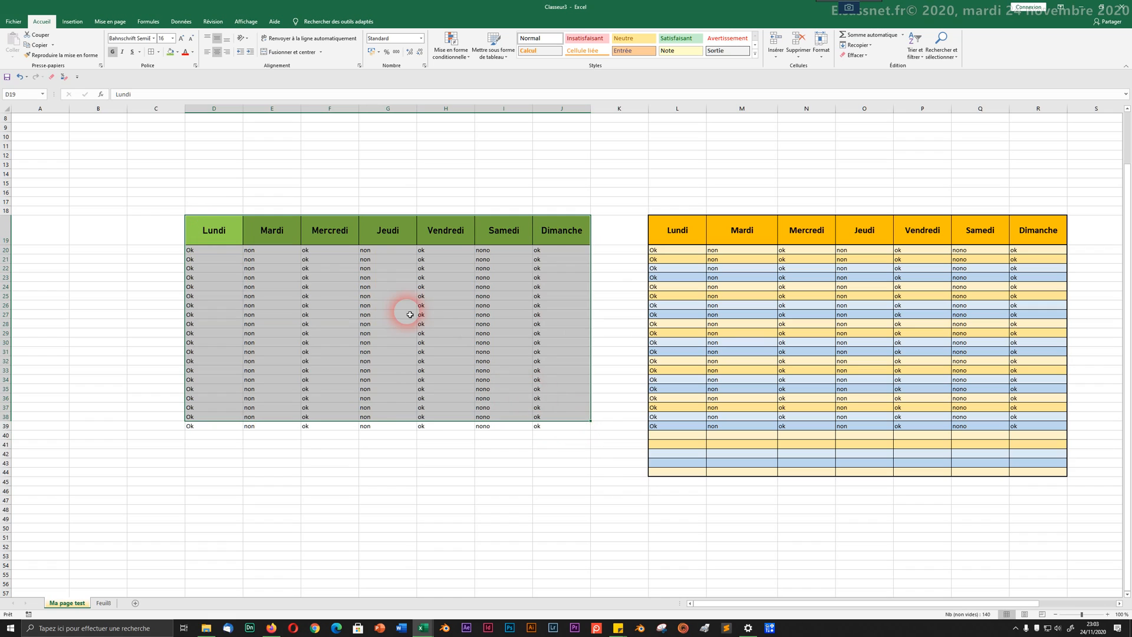
click(391, 304)
drag(218, 248, 538, 263)
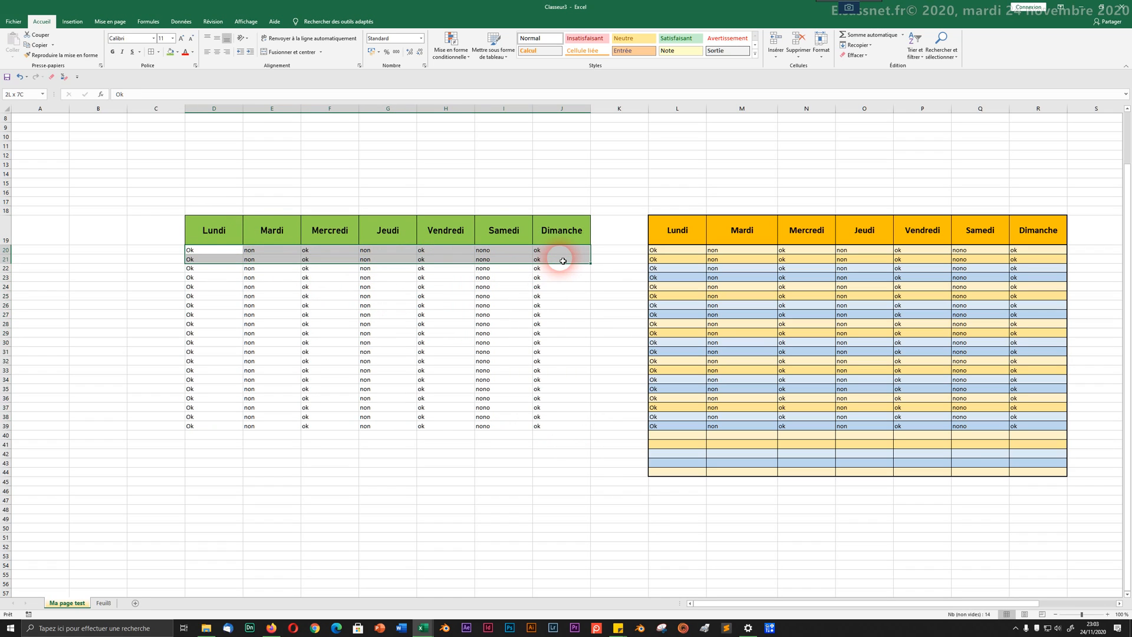
click(151, 51)
click(49, 54)
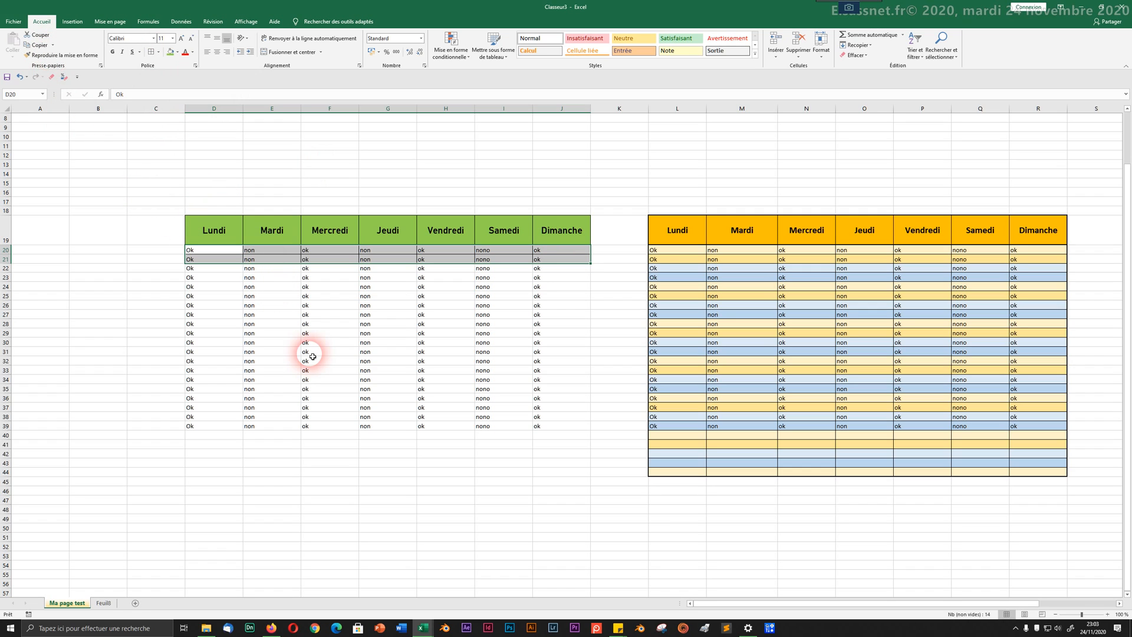
click(383, 425)
Step: Fill row 20 and row 21 each with a light gold colour
drag(221, 250, 558, 249)
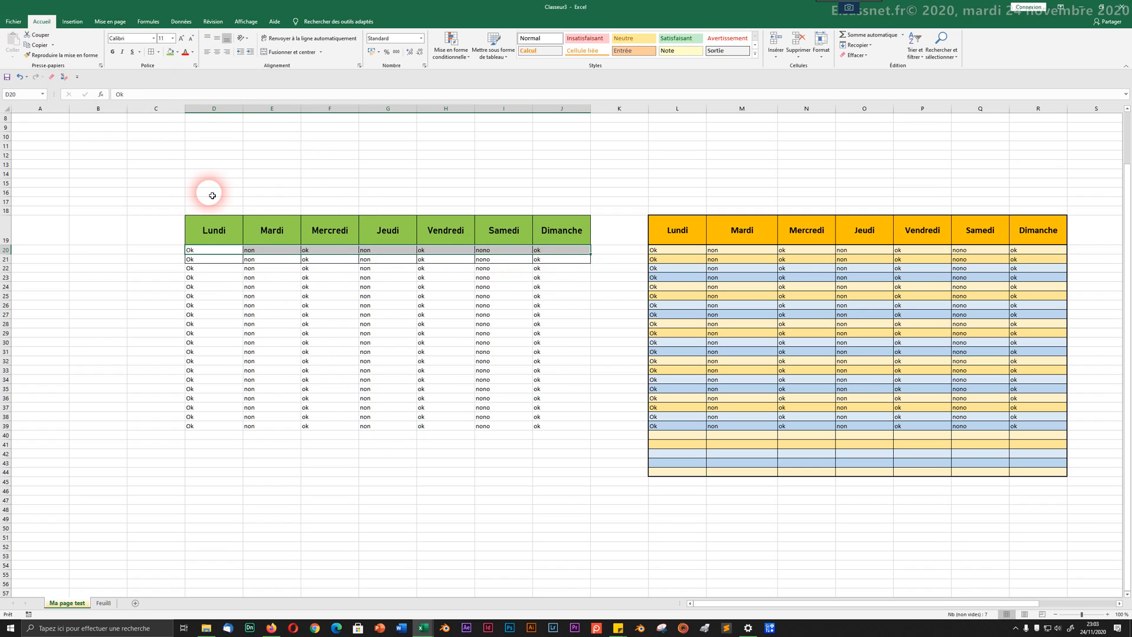
click(177, 52)
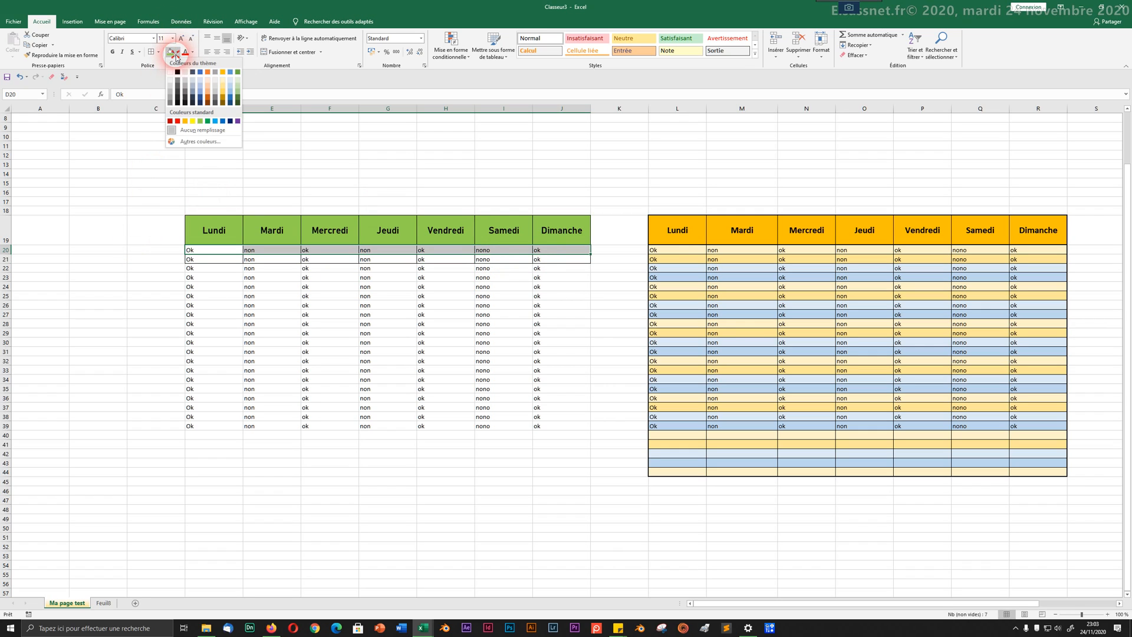
click(221, 80)
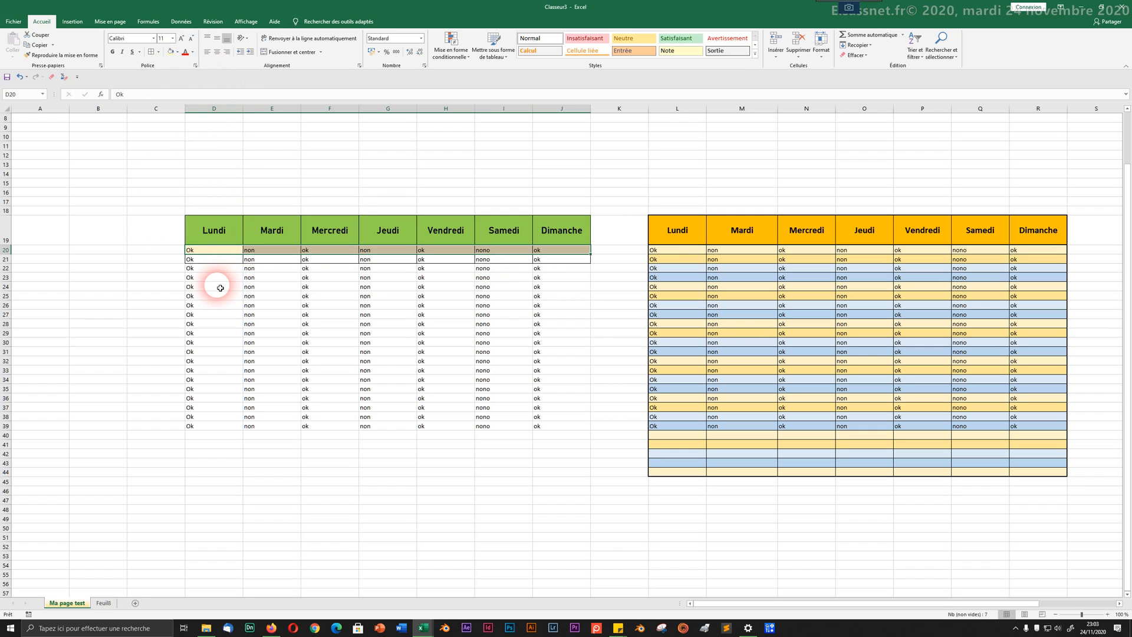
drag(214, 261, 585, 259)
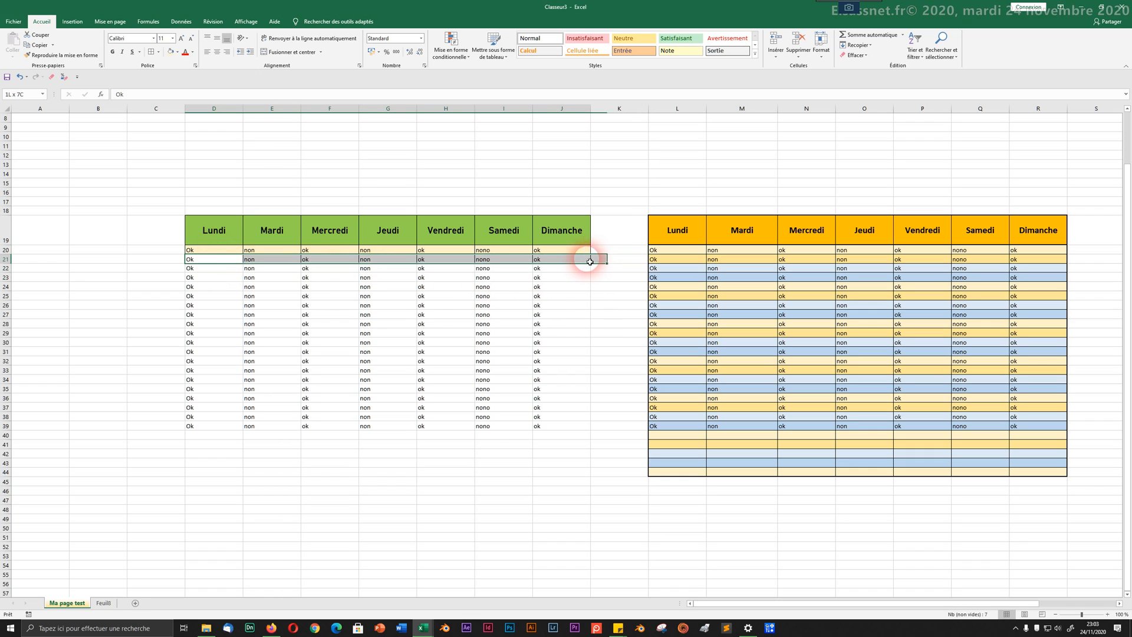
click(177, 52)
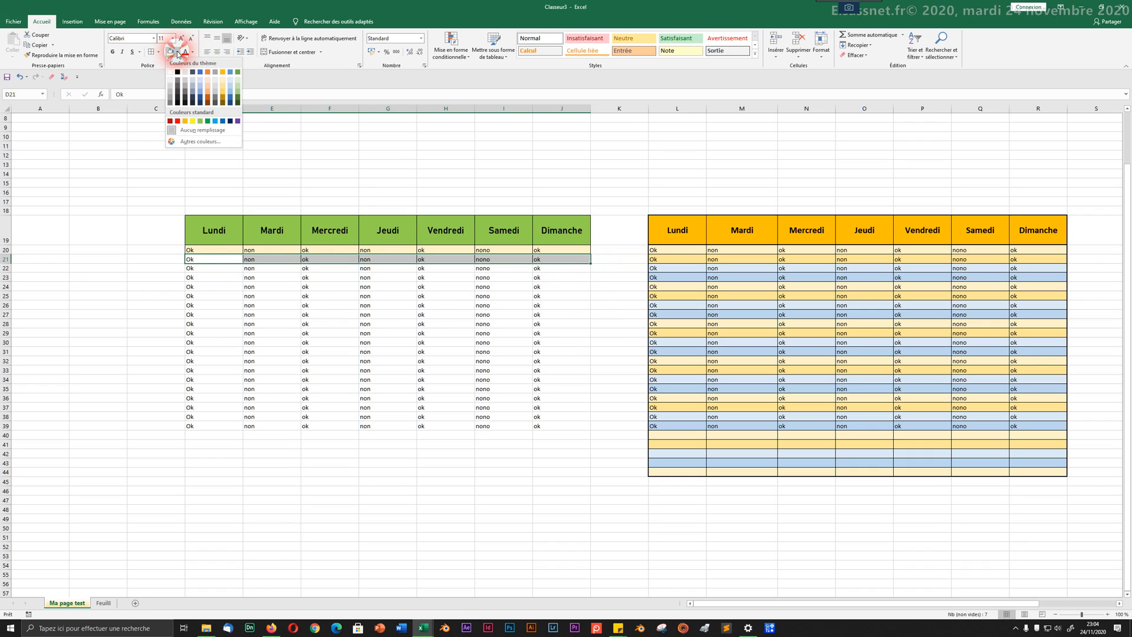
click(223, 86)
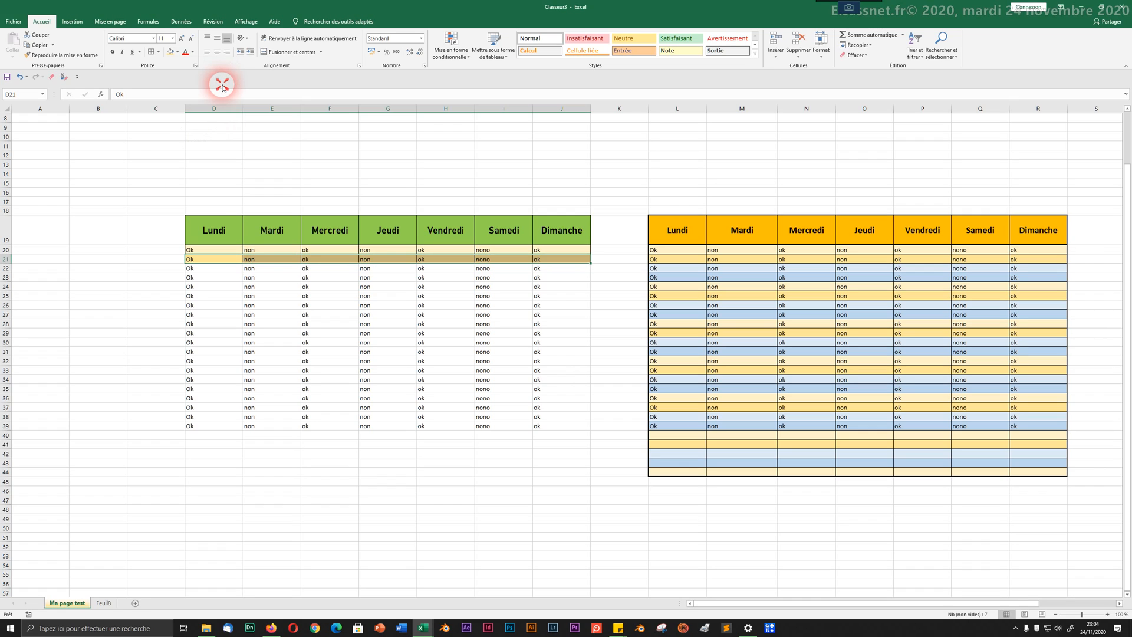
click(261, 298)
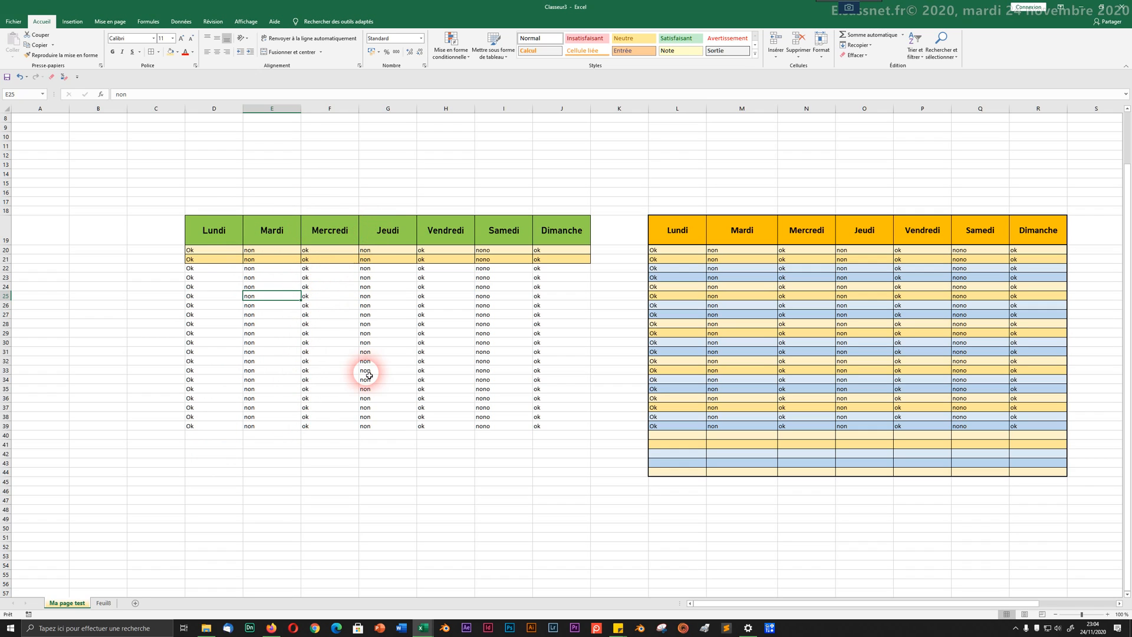
Step: Put a thick outside border around the Lundi column cells down to row 29
drag(231, 231, 219, 336)
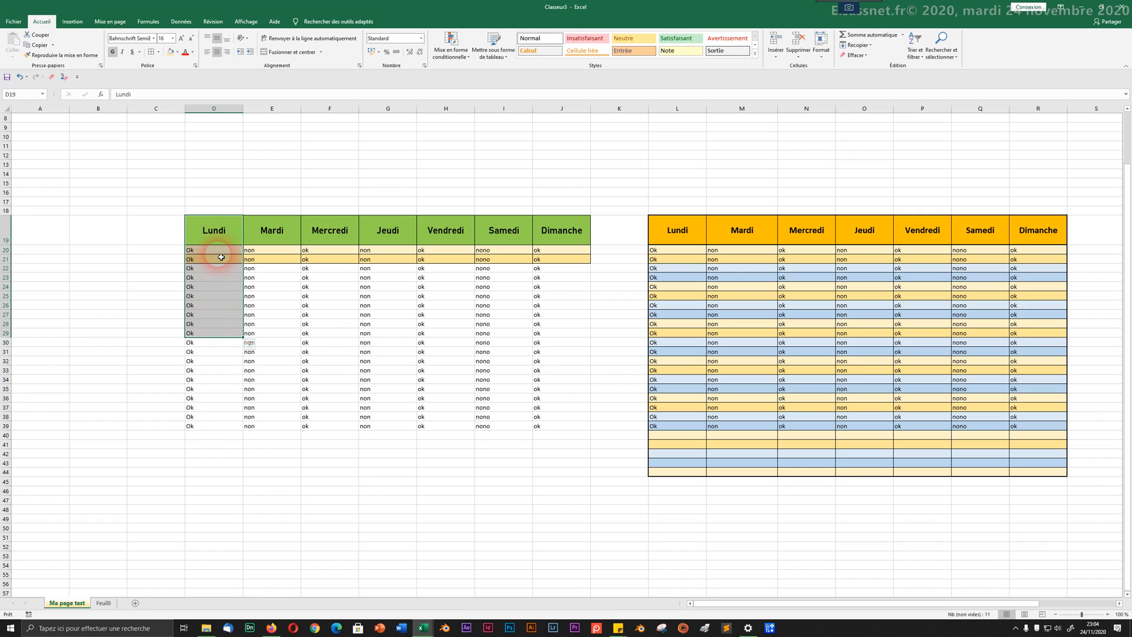
click(159, 52)
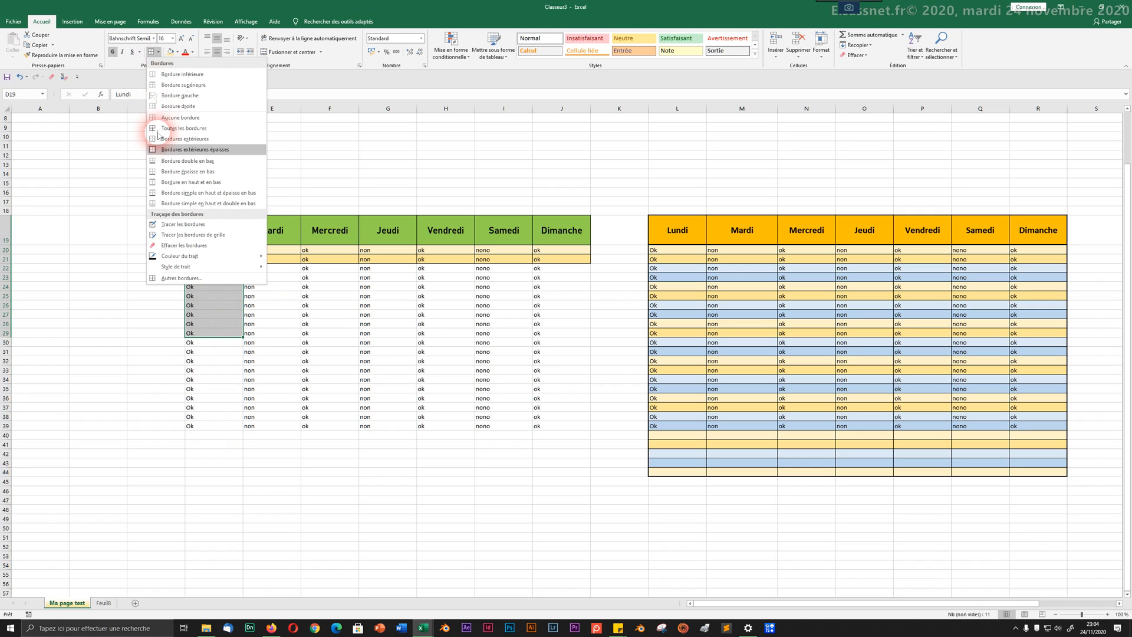
click(165, 154)
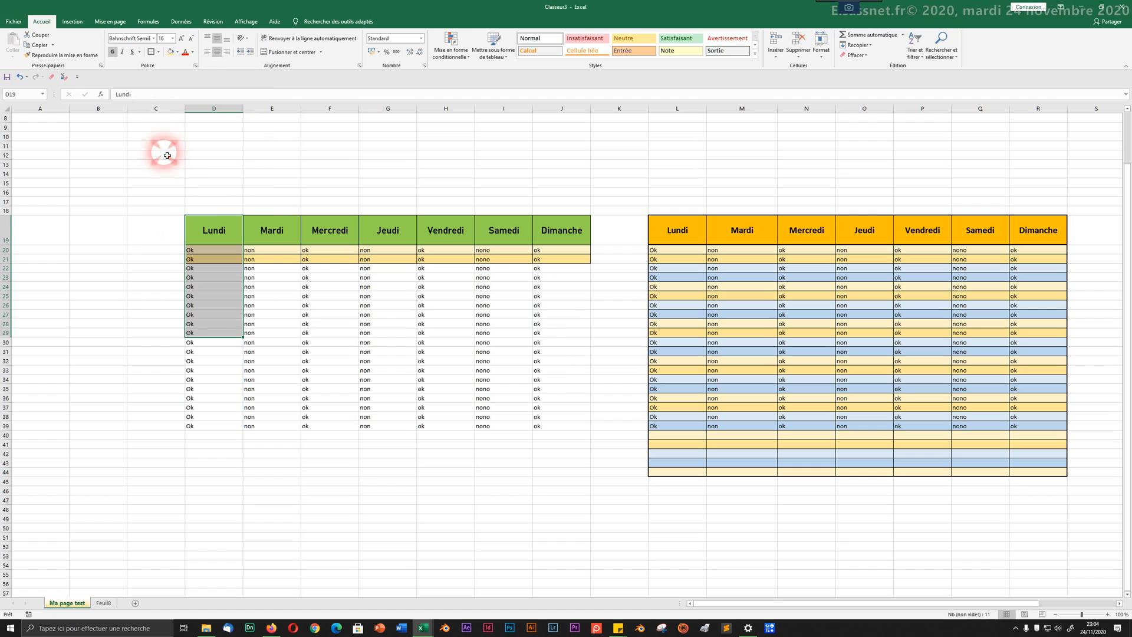
click(268, 313)
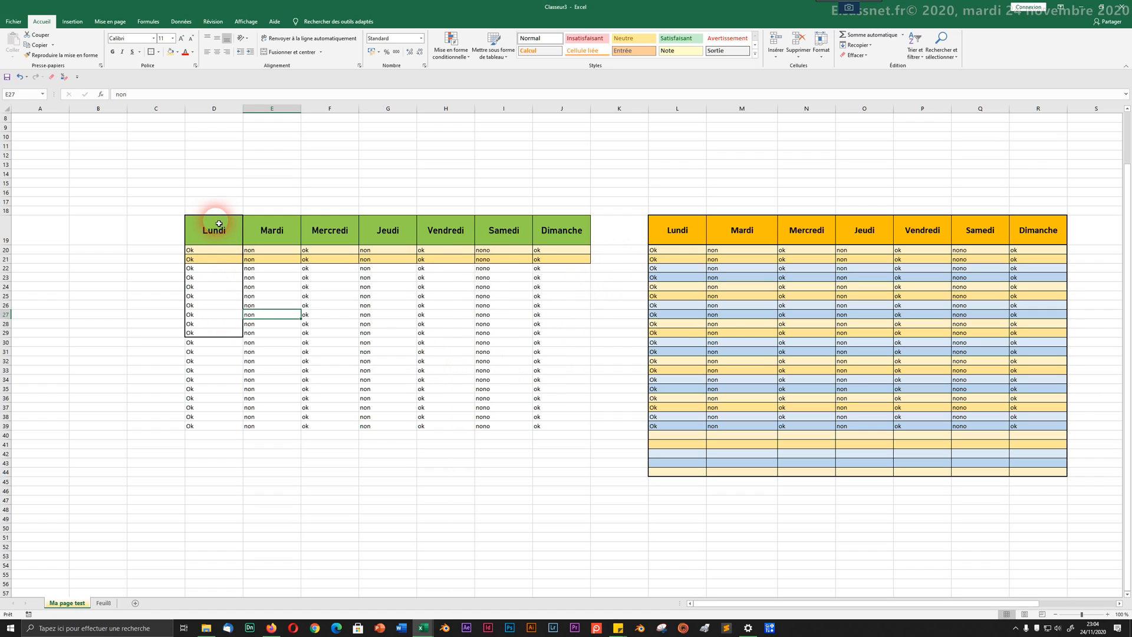
drag(218, 224, 214, 260)
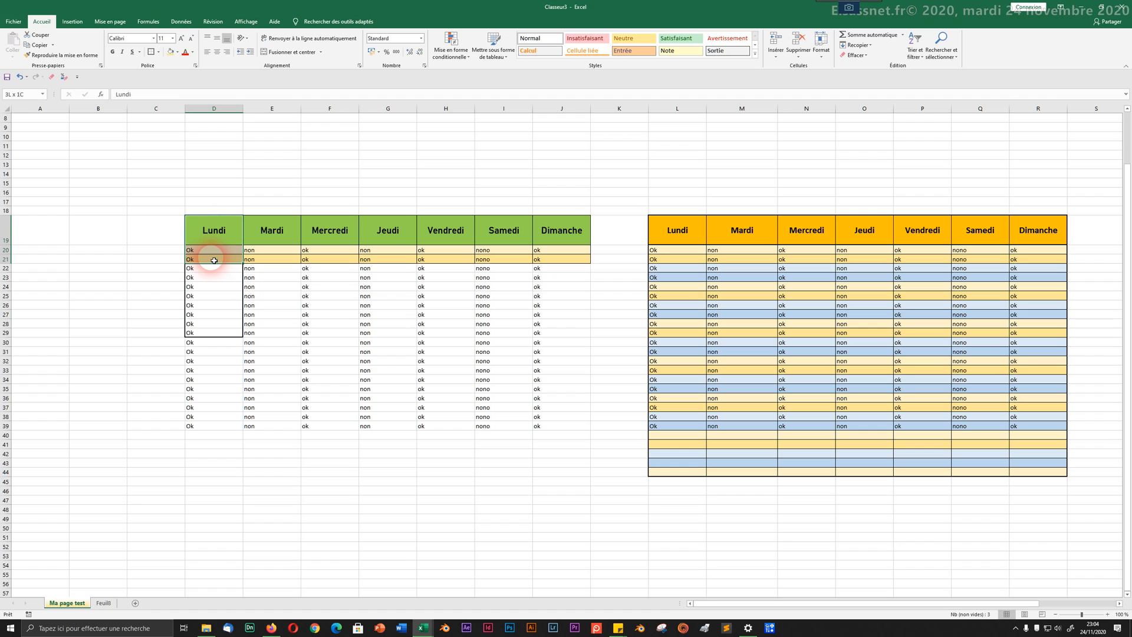
Step: Copy the D19:D21 cell formatting onto the other weekday columns through Dimanche
click(62, 55)
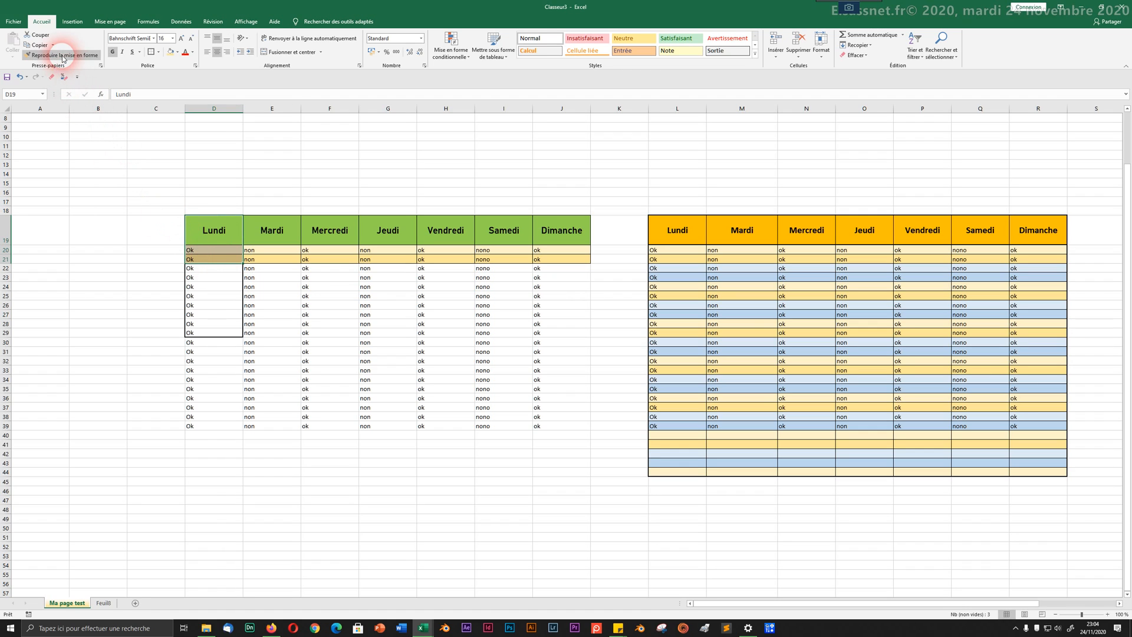
mouse_move(271, 239)
mouse_down()
mouse_move(610, 276)
mouse_move(561, 258)
mouse_up()
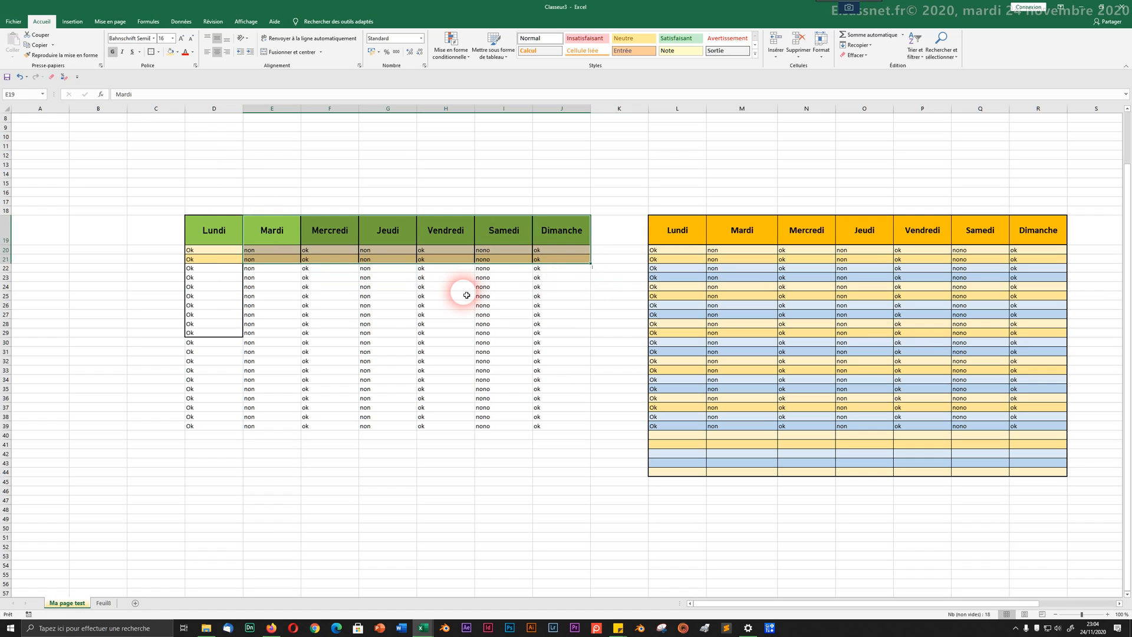
drag(425, 296, 417, 296)
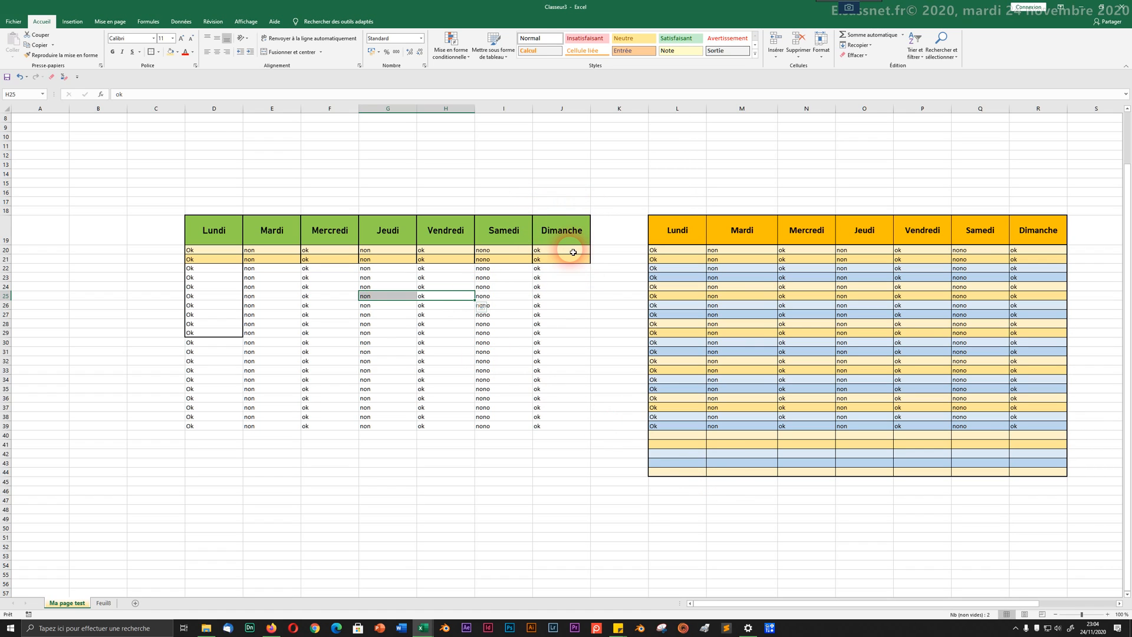
Step: Copy the yellow banded rows D20:J21, with their borders, down onto D22:J46
drag(580, 247, 190, 260)
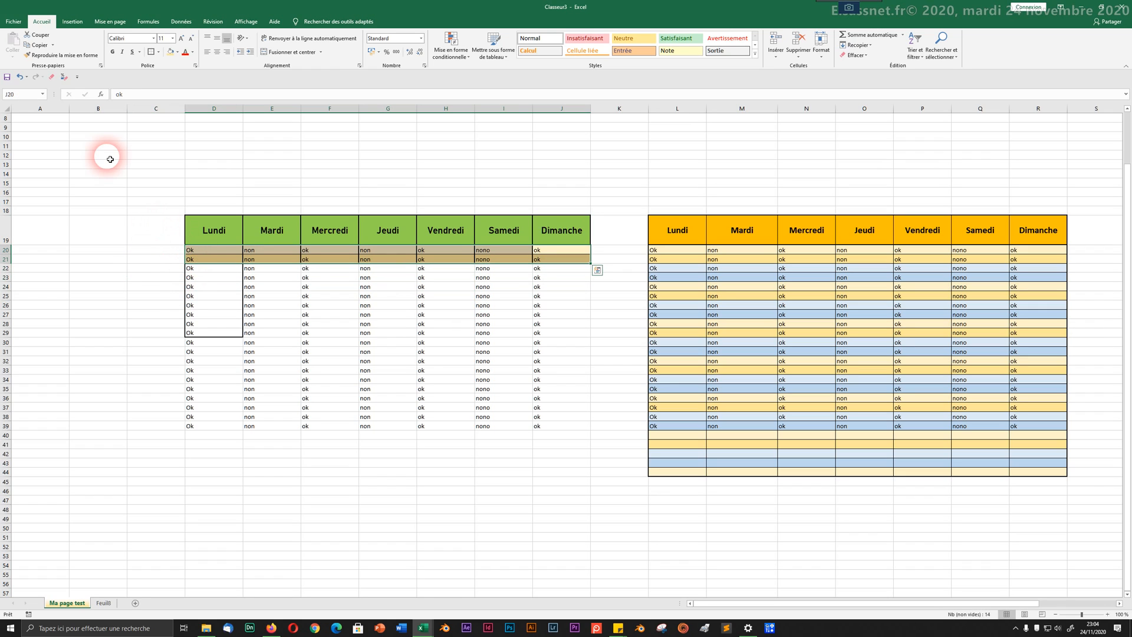
click(83, 55)
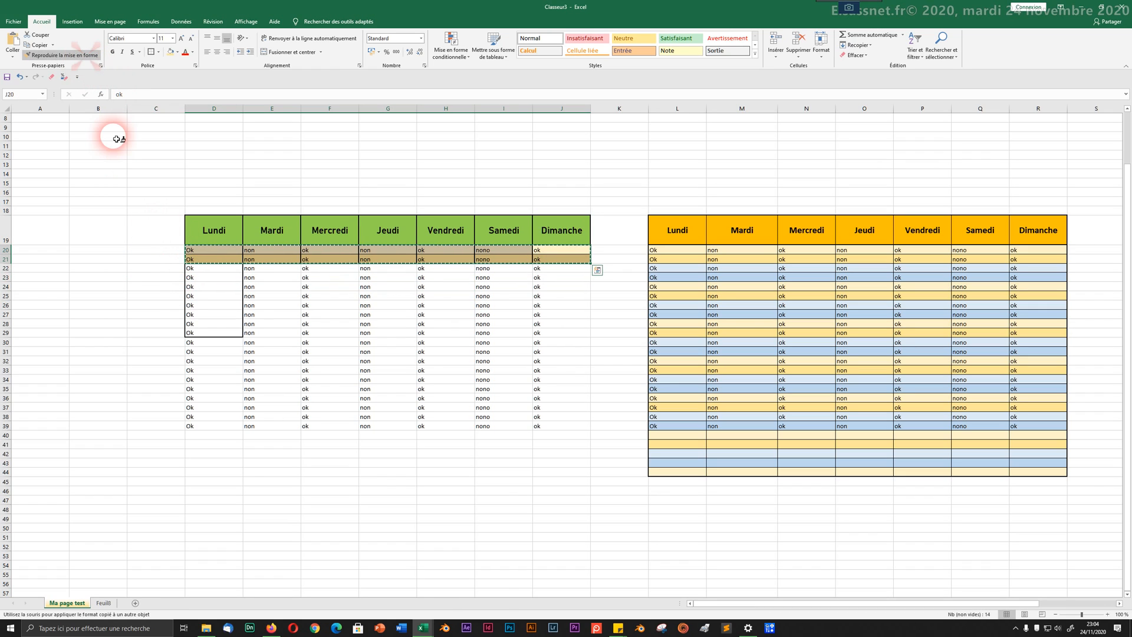
mouse_move(217, 268)
mouse_down()
mouse_move(366, 397)
mouse_move(553, 465)
mouse_move(548, 492)
mouse_up()
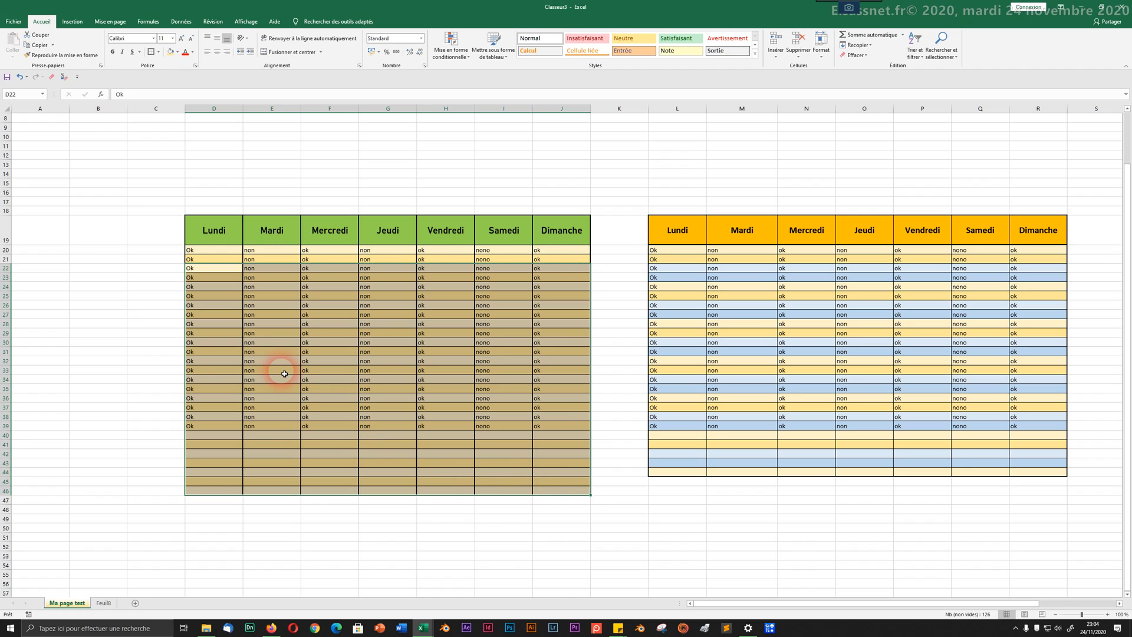
click(176, 286)
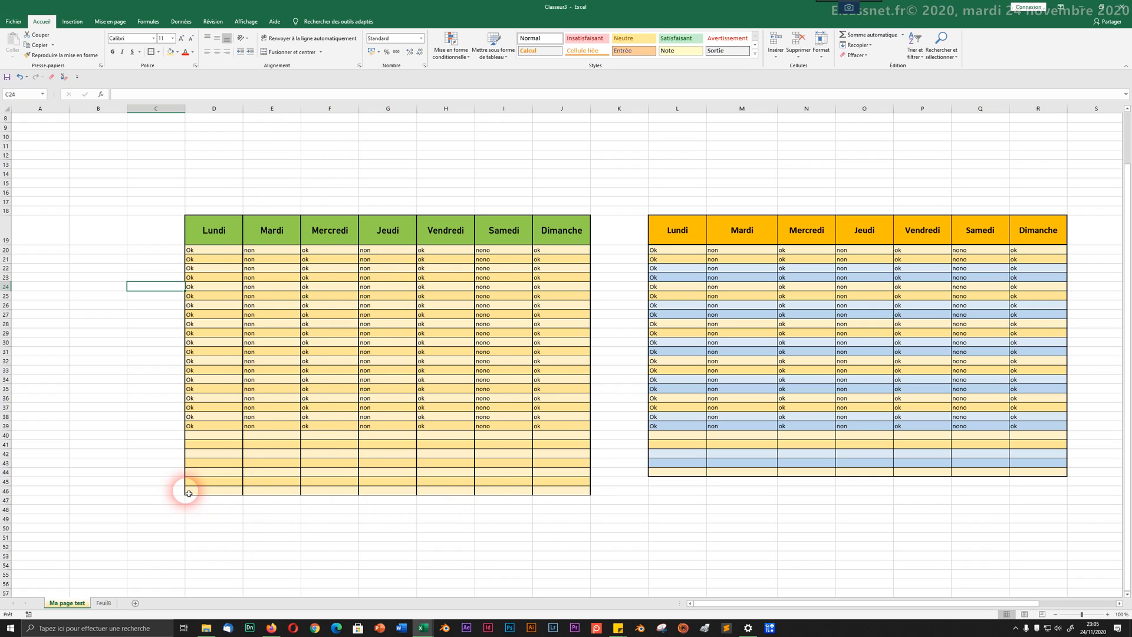
drag(582, 229, 203, 233)
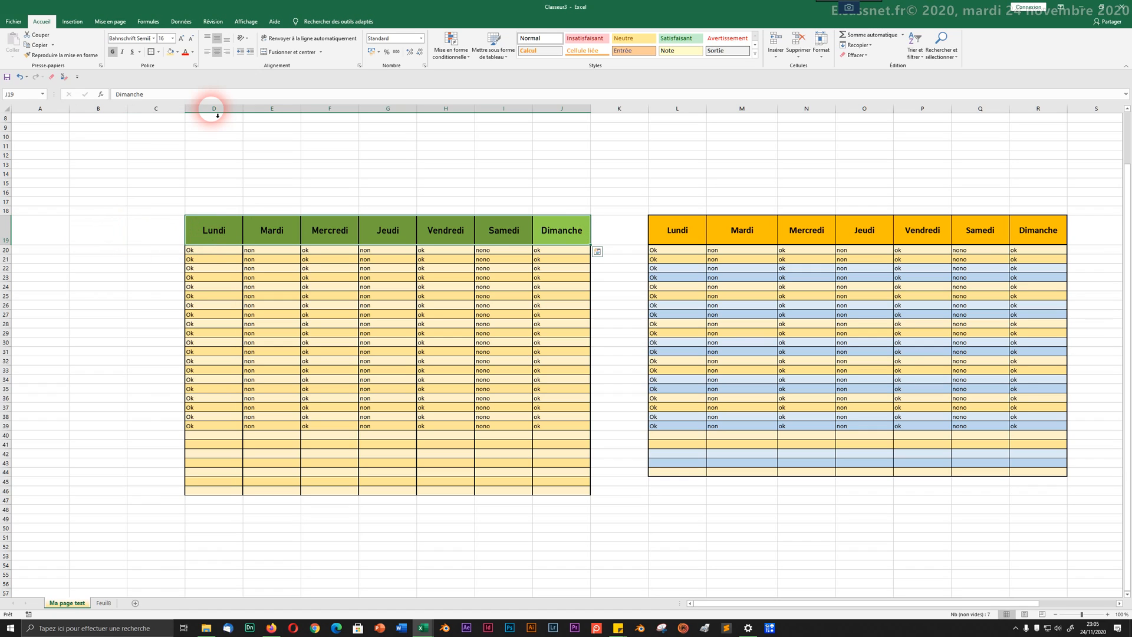
click(406, 408)
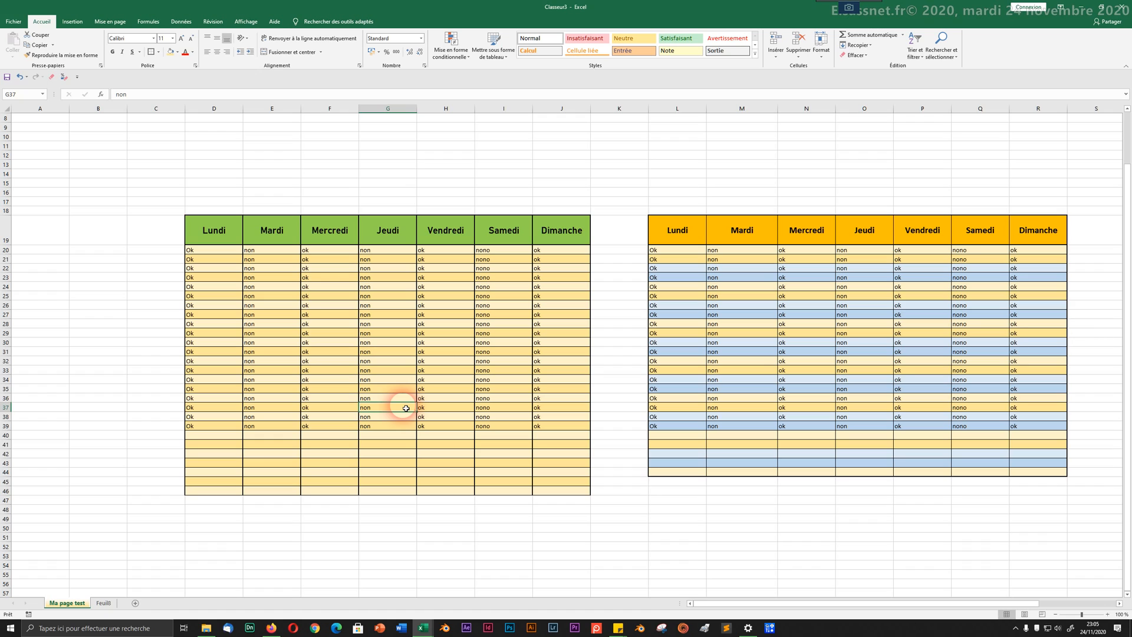
Step: Select the whole green-headed weekday table D19:J46 and copy it
click(159, 51)
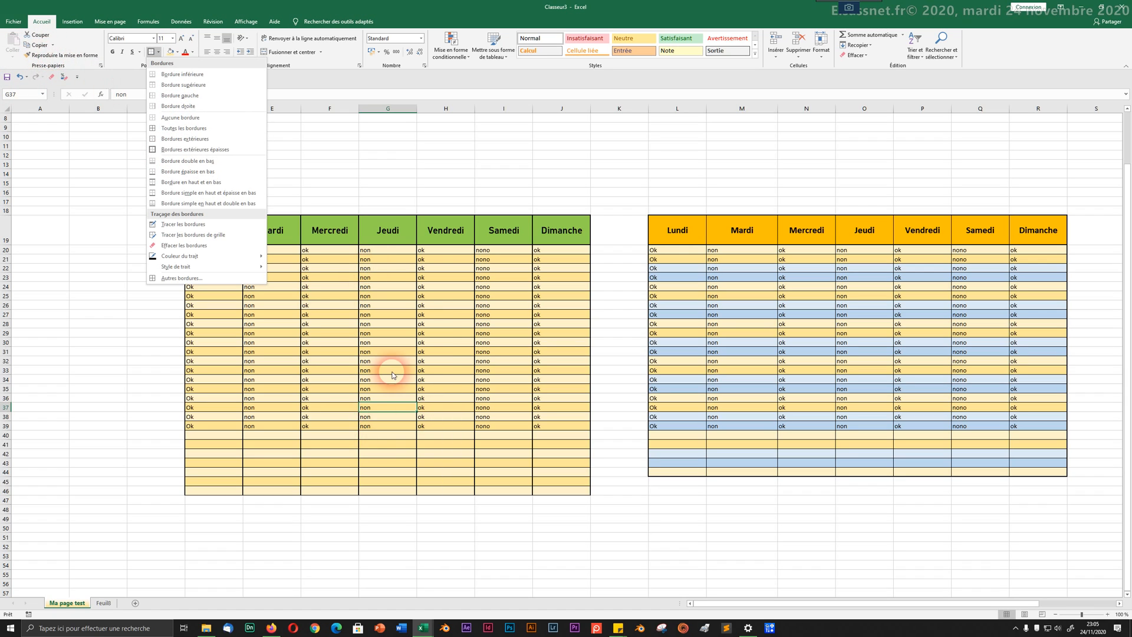
click(174, 476)
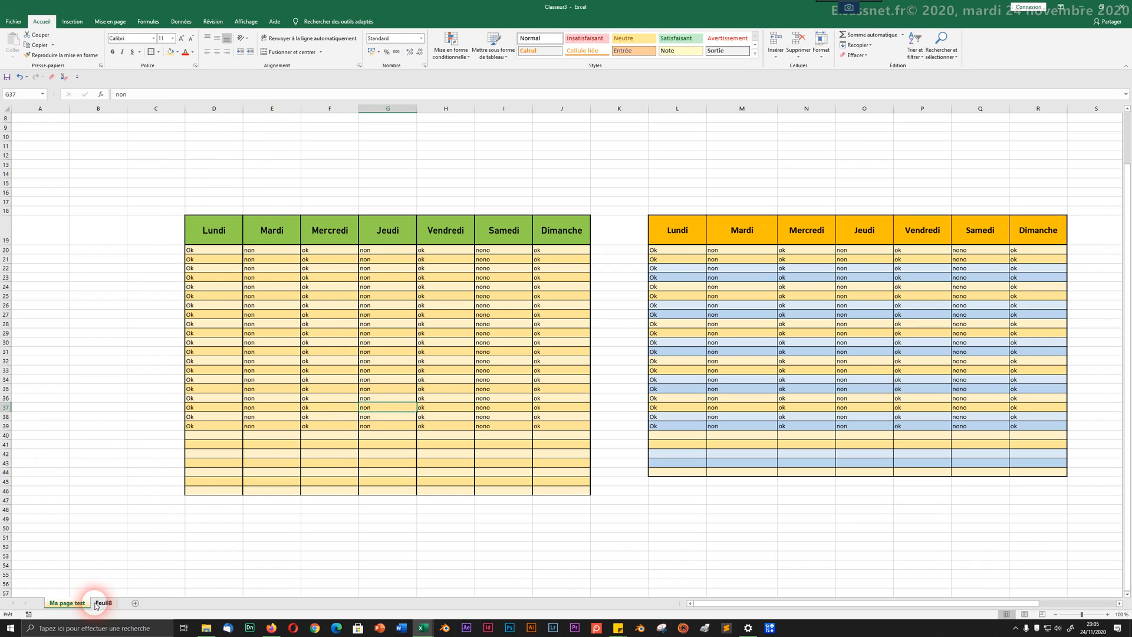
drag(212, 237, 590, 496)
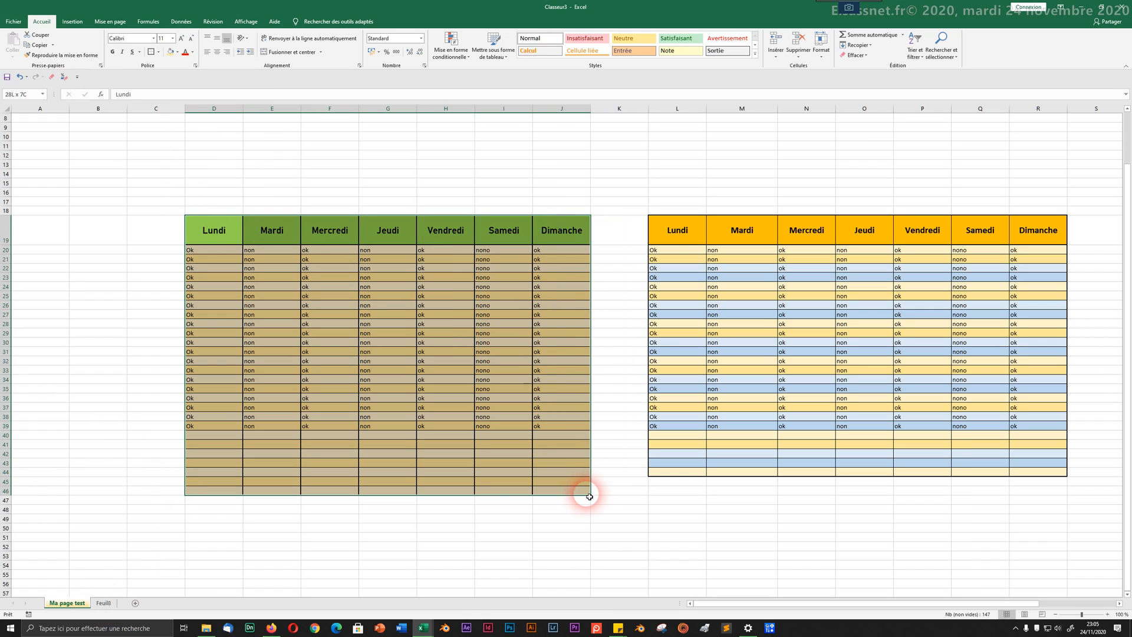
key(ctrl+c)
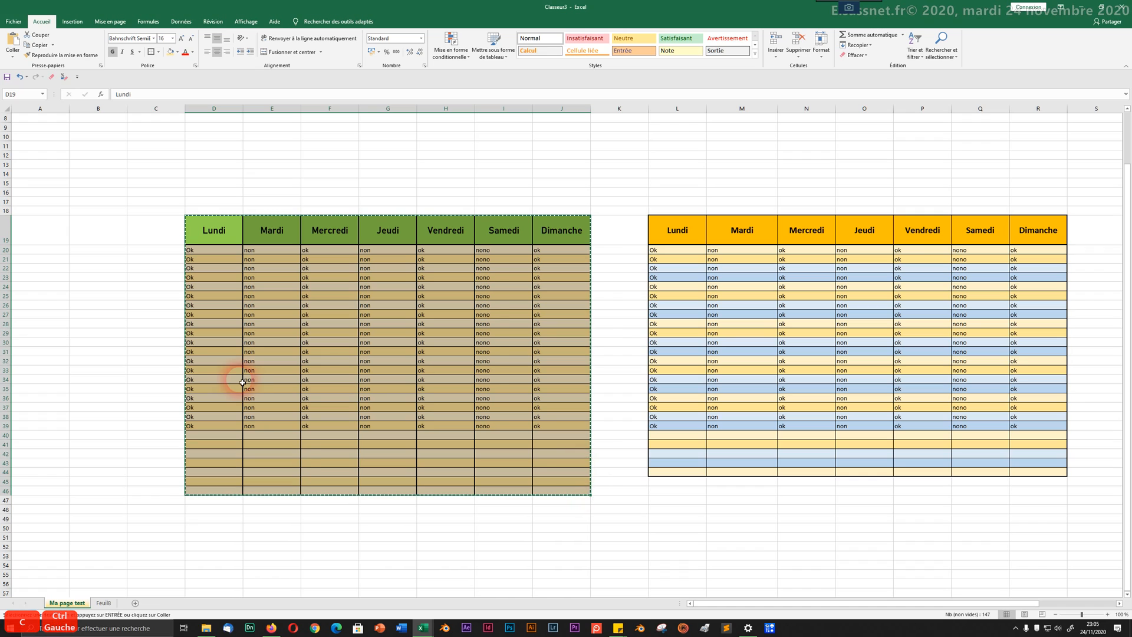
Step: Paste the copied weekday table onto sheet Feuil8 at cell F9
click(104, 602)
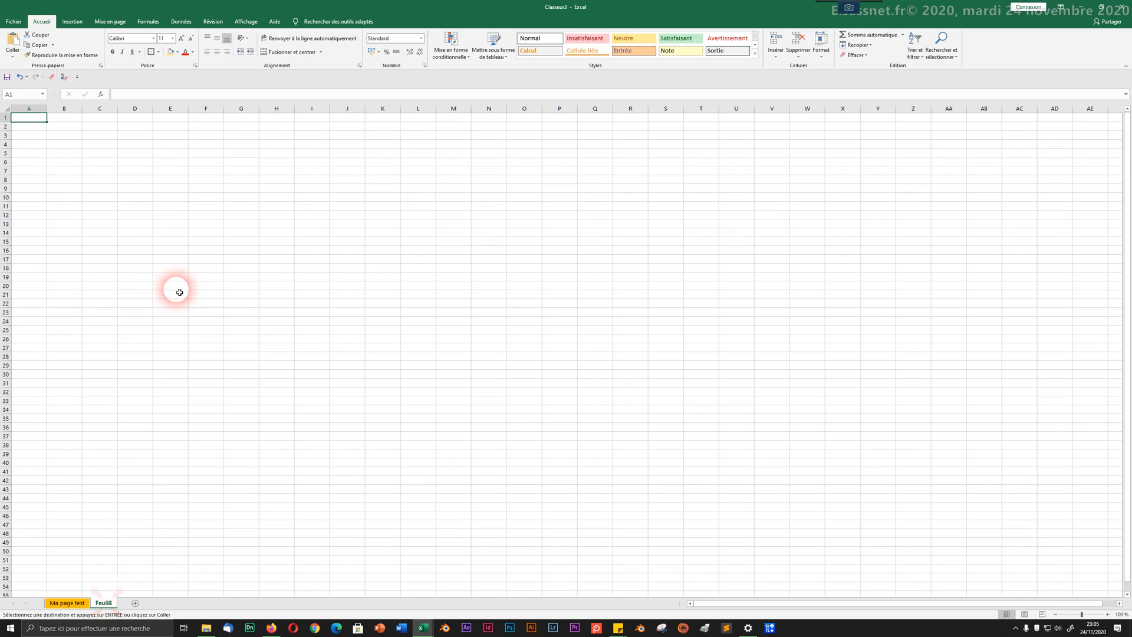
click(210, 189)
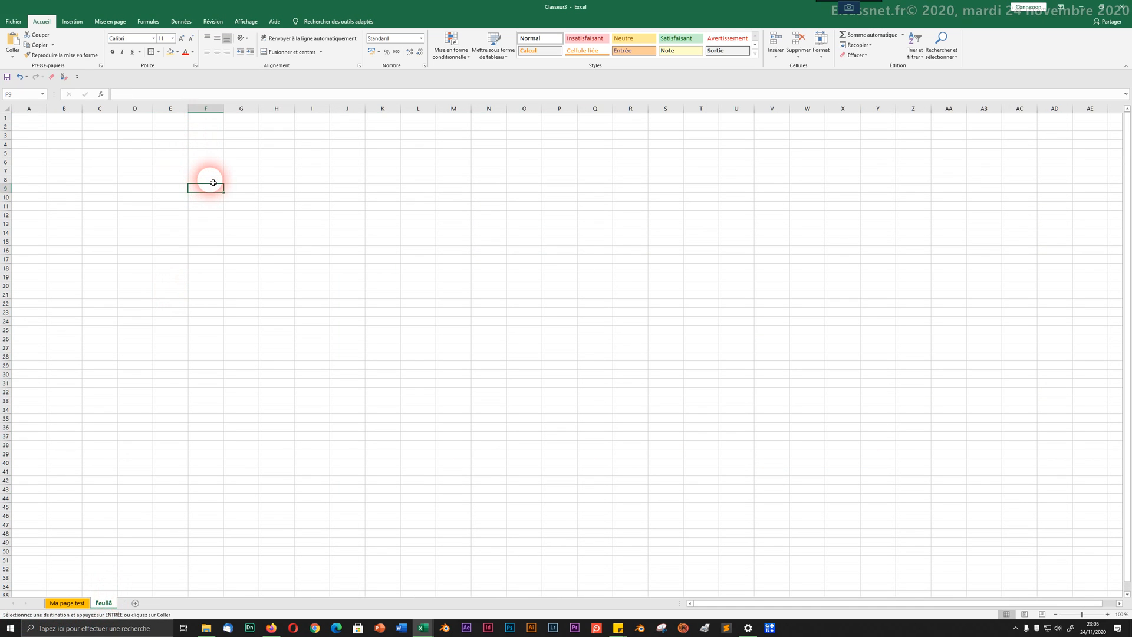
key(ctrl+v)
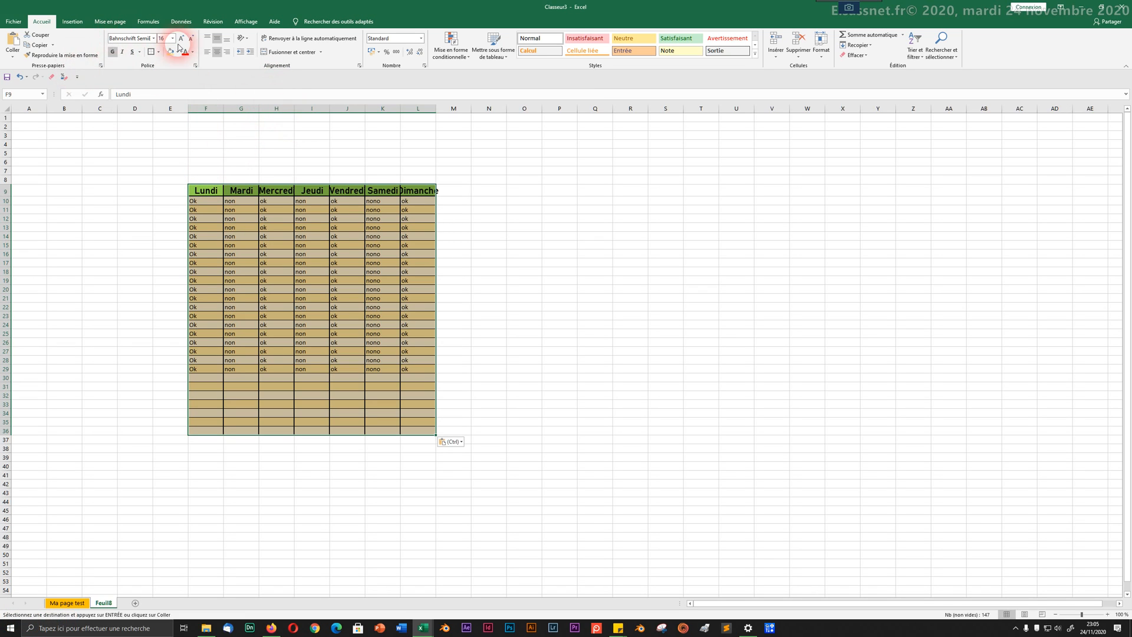
Step: Keep only the pasted values (Valeurs), dropping the table's formatting
click(451, 442)
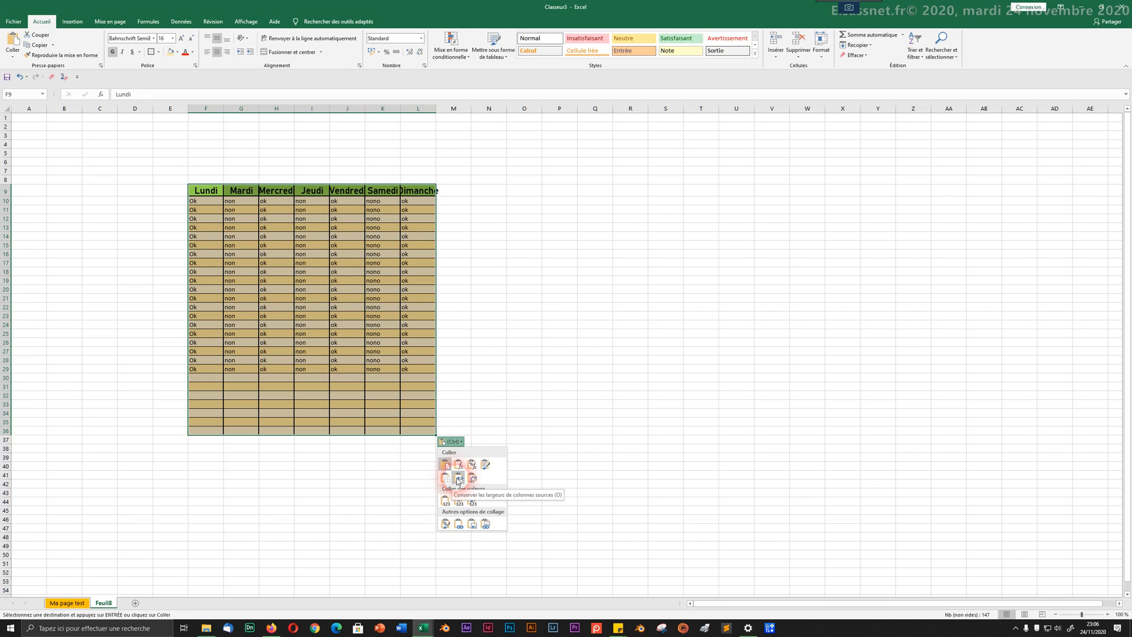
click(484, 464)
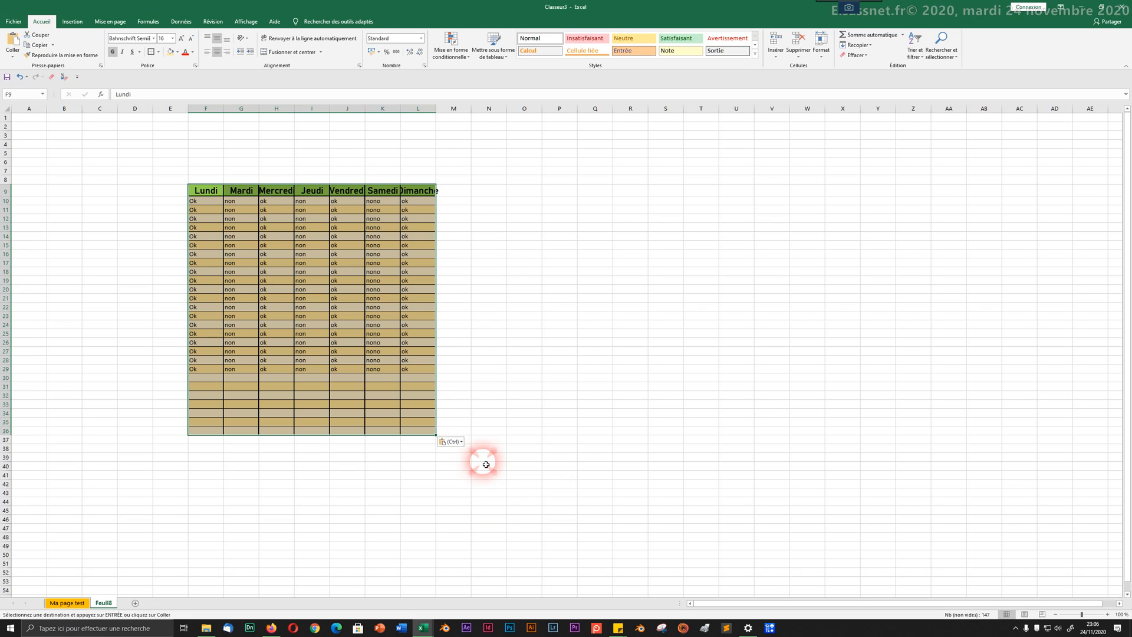
click(452, 441)
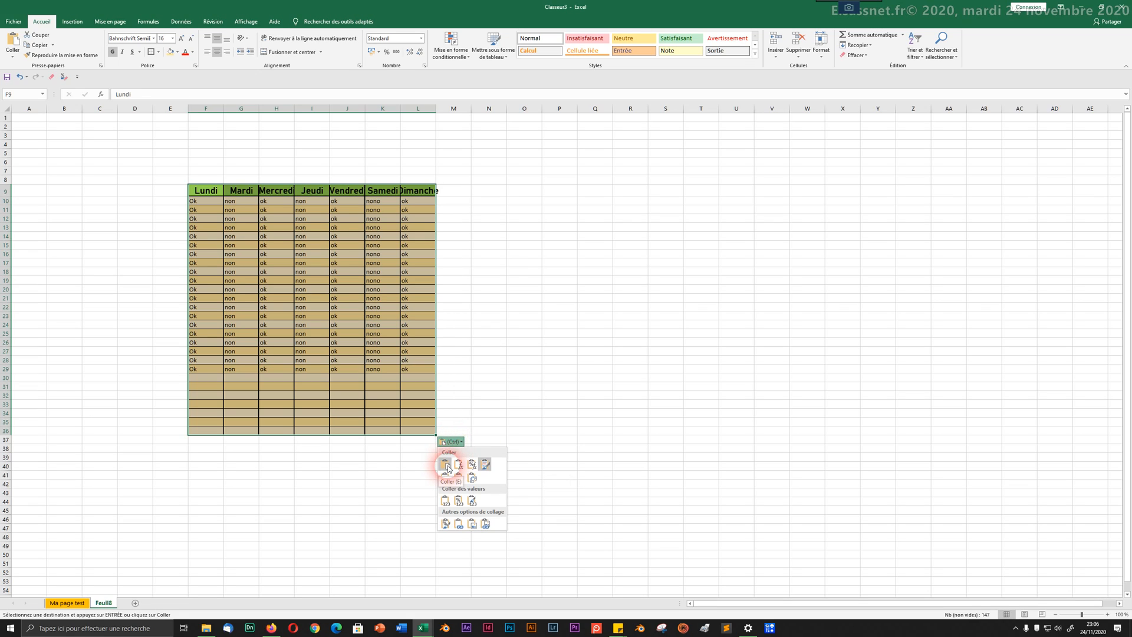
click(448, 465)
click(451, 441)
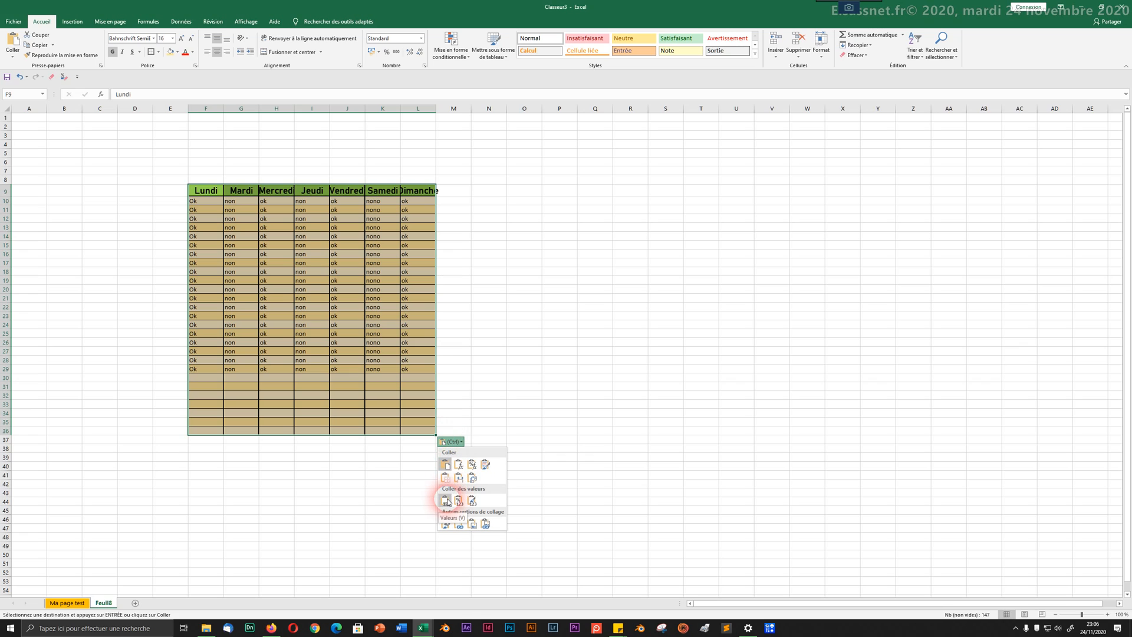
click(447, 502)
click(225, 321)
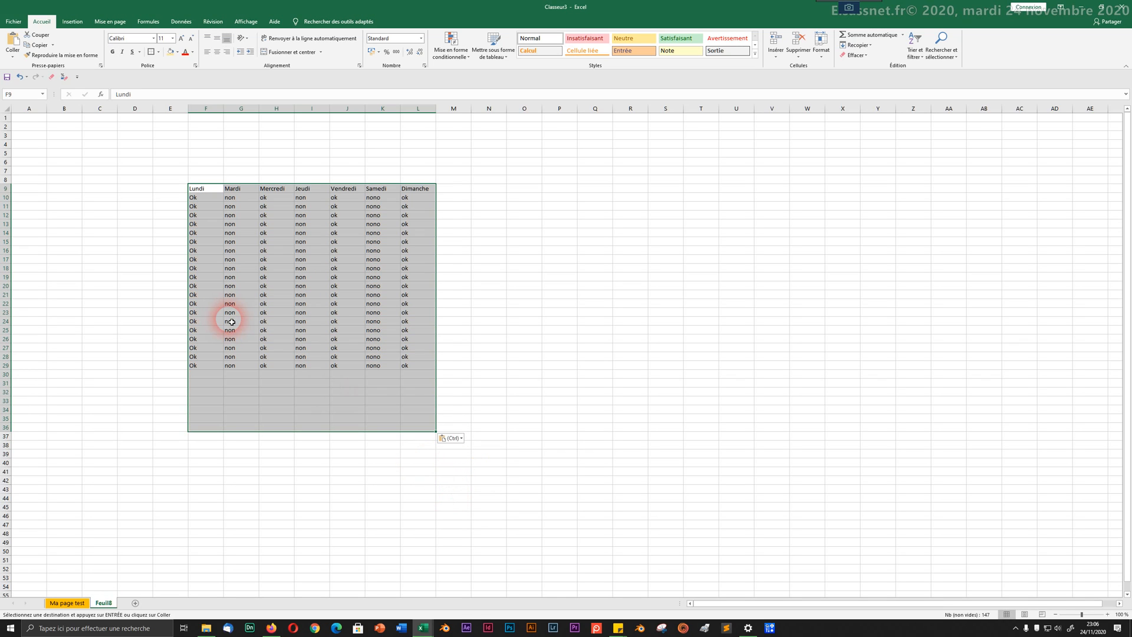
click(207, 171)
click(209, 191)
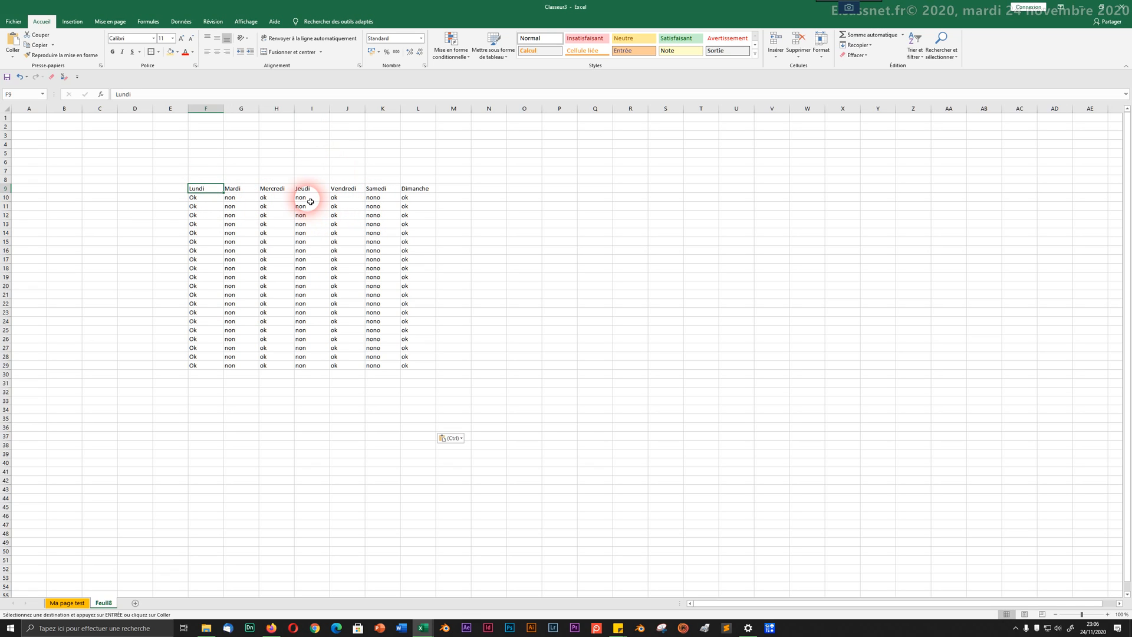
Step: Draw an outline border around F9:L29 and an empty bordered box at O14:Q22
click(158, 53)
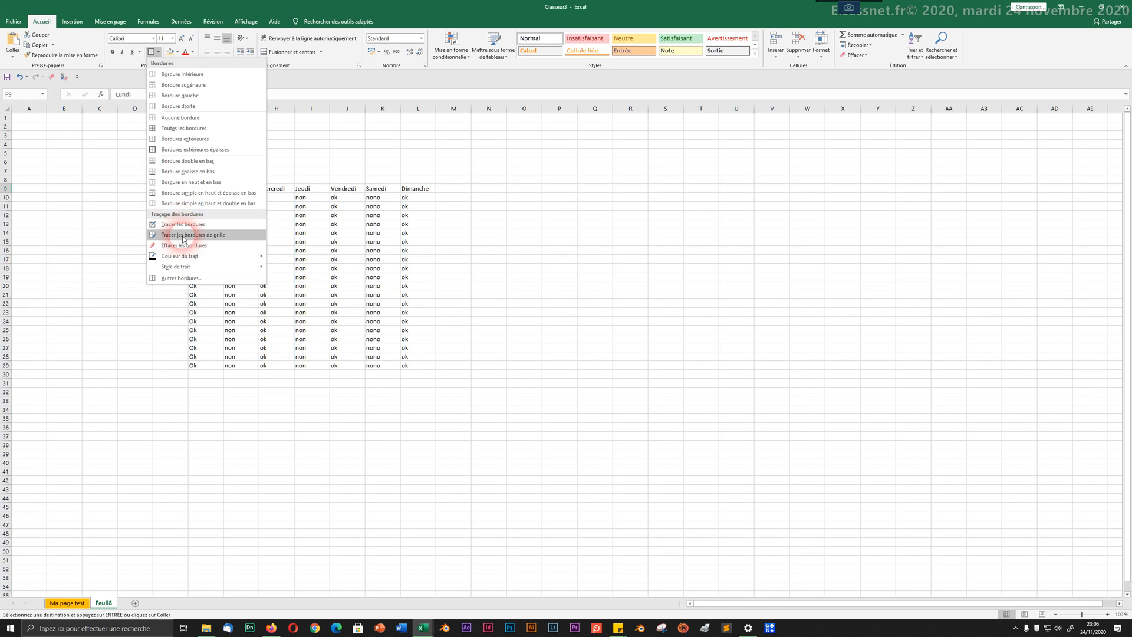
mouse_move(181, 271)
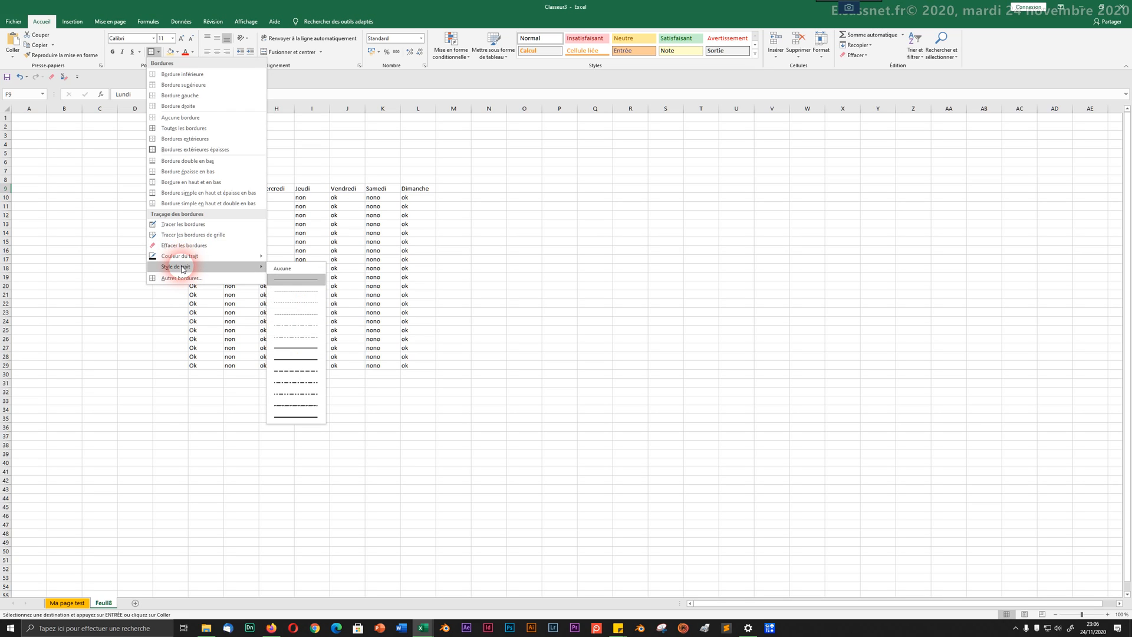
click(186, 224)
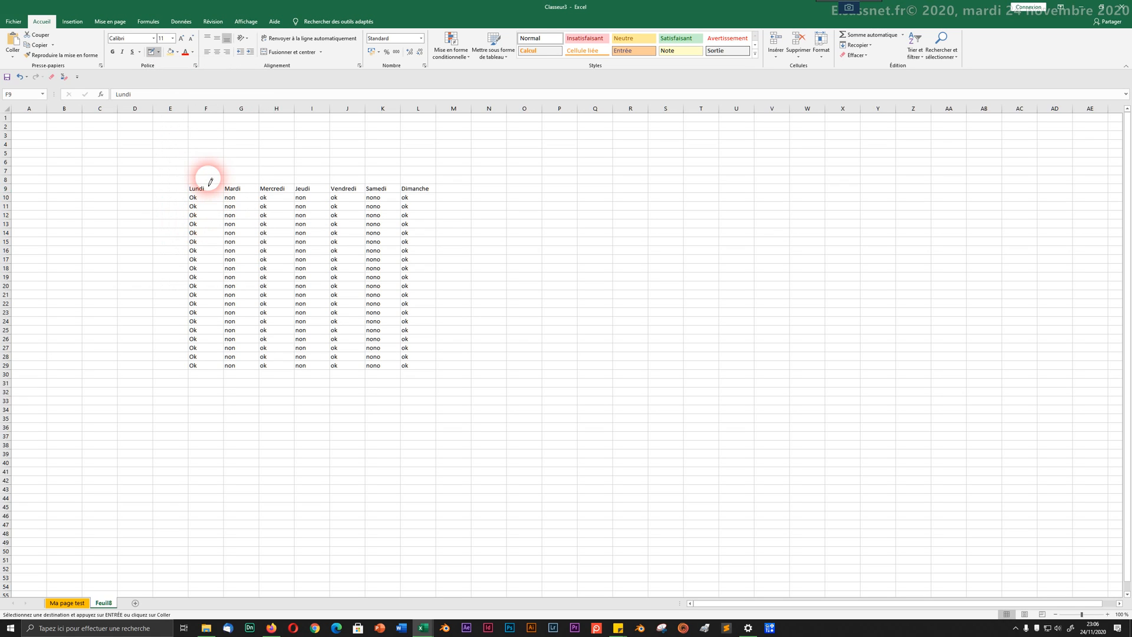
mouse_move(198, 185)
mouse_down()
mouse_move(322, 194)
mouse_move(417, 185)
mouse_move(427, 202)
mouse_move(416, 372)
mouse_up()
drag(515, 230, 612, 307)
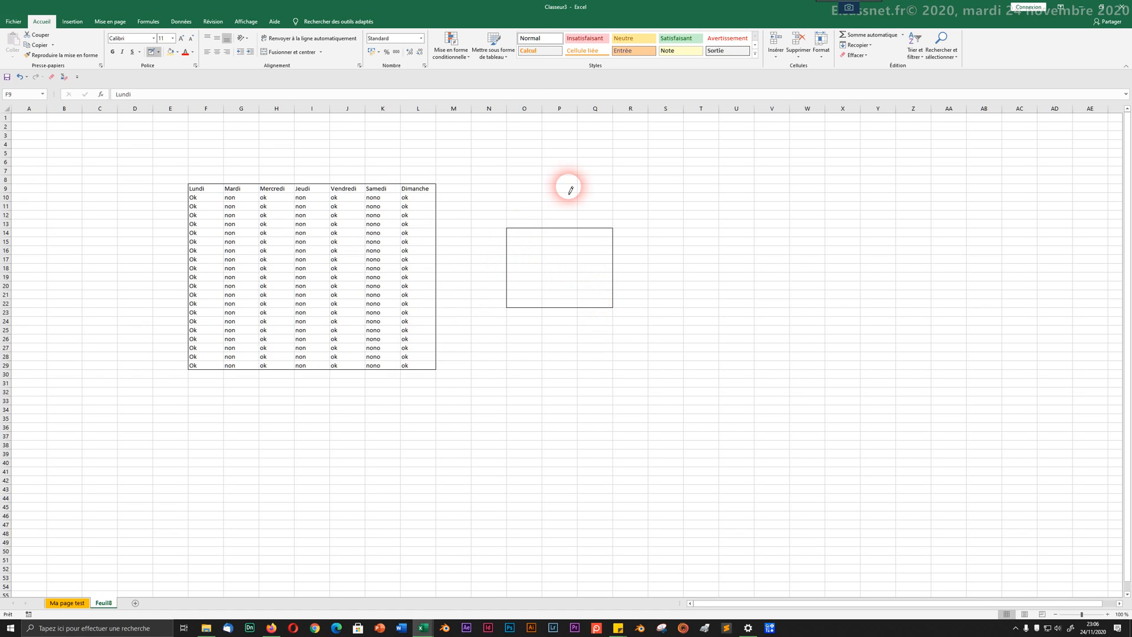
click(522, 94)
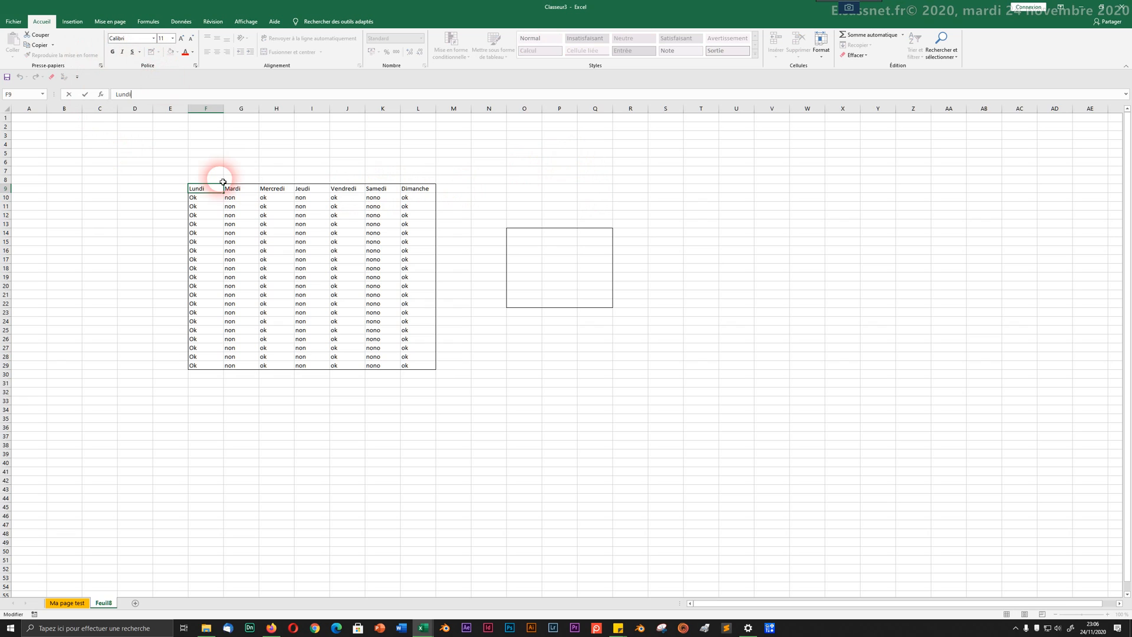
Step: Reselect the pasted table range F9:L29 for further border changes
click(219, 210)
drag(217, 188, 406, 369)
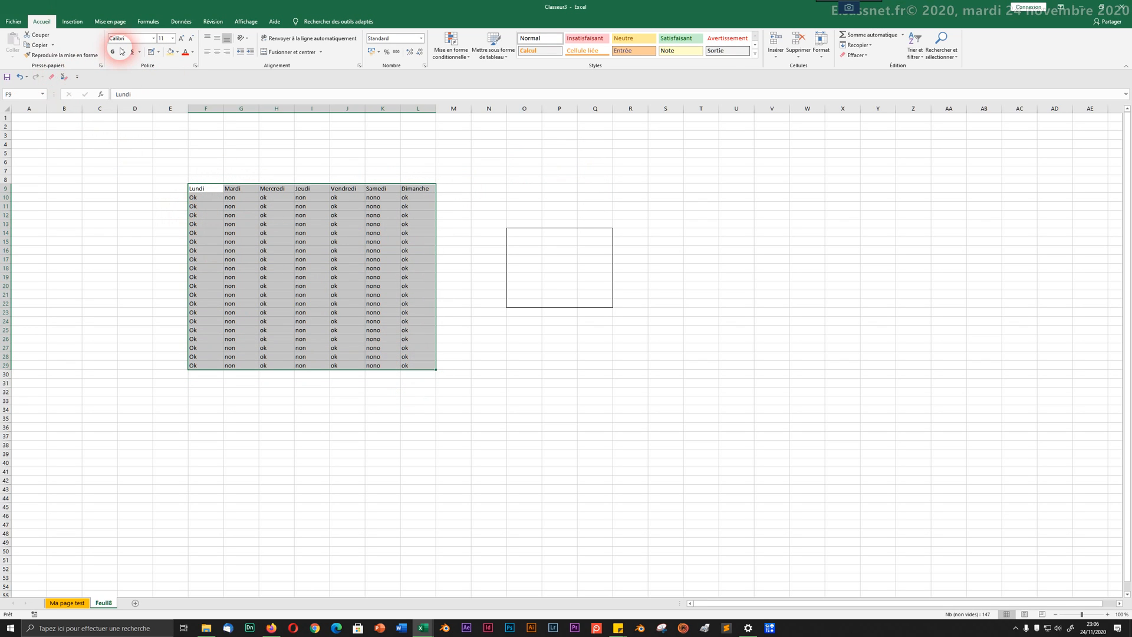
click(159, 53)
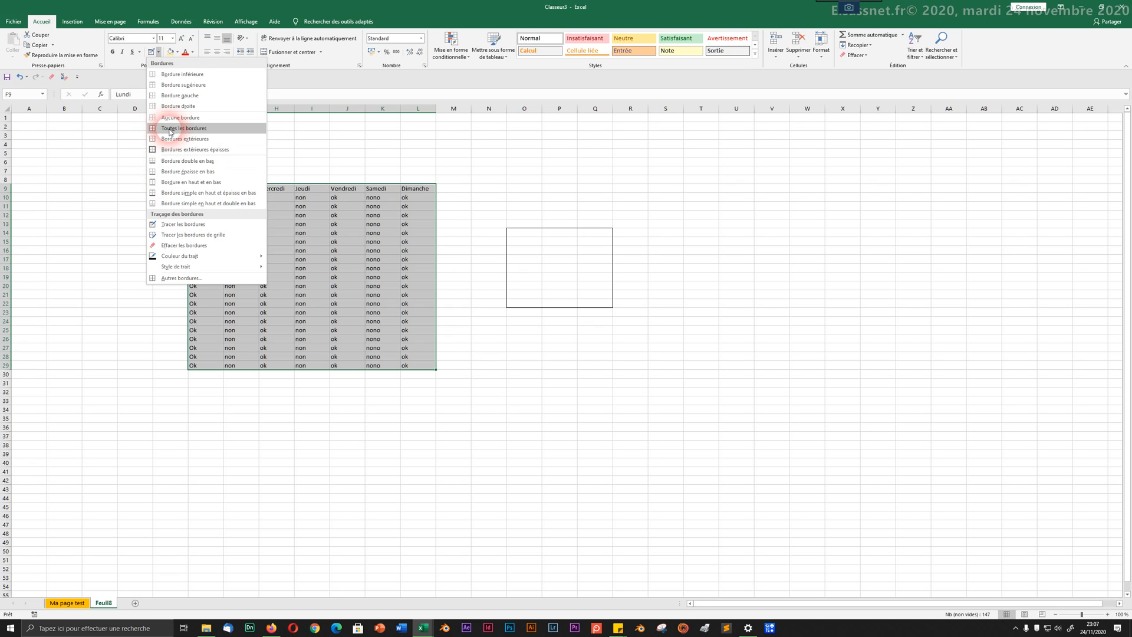
Step: Draw grid borders over every cell of the table and over B10:C23
click(186, 235)
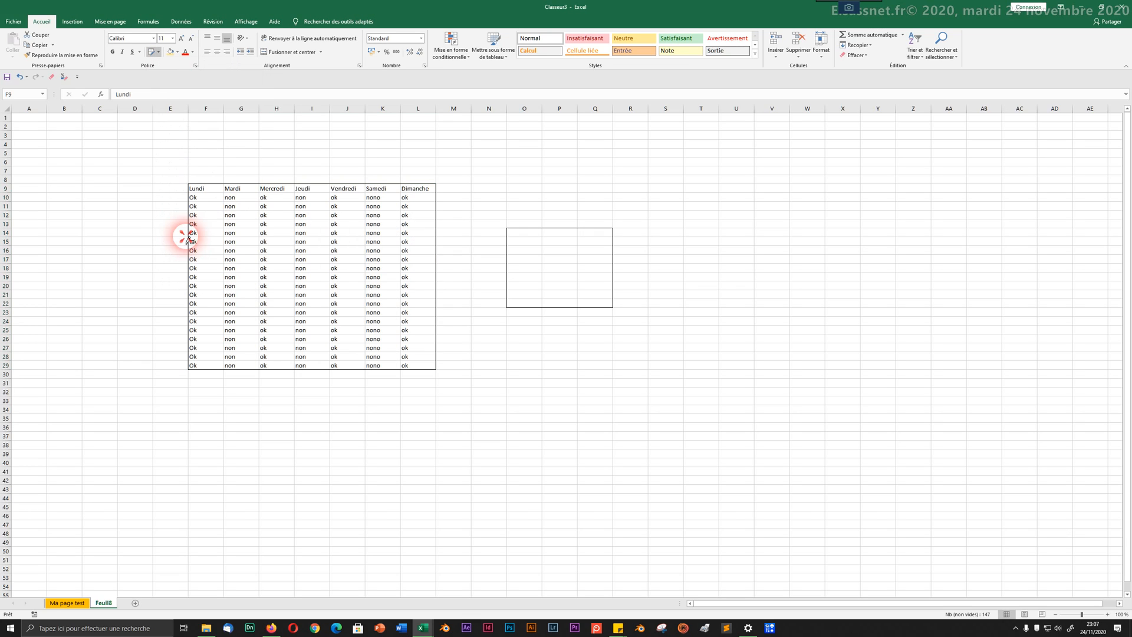
mouse_move(208, 192)
mouse_down()
mouse_move(323, 270)
mouse_move(399, 295)
mouse_move(418, 368)
mouse_up()
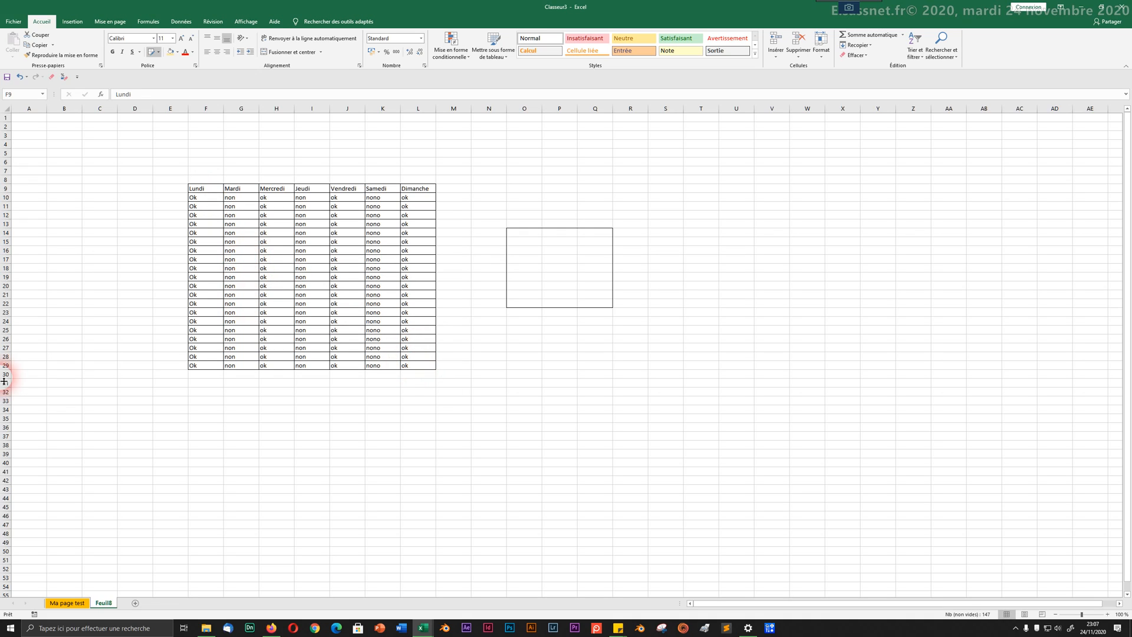
drag(56, 195, 111, 308)
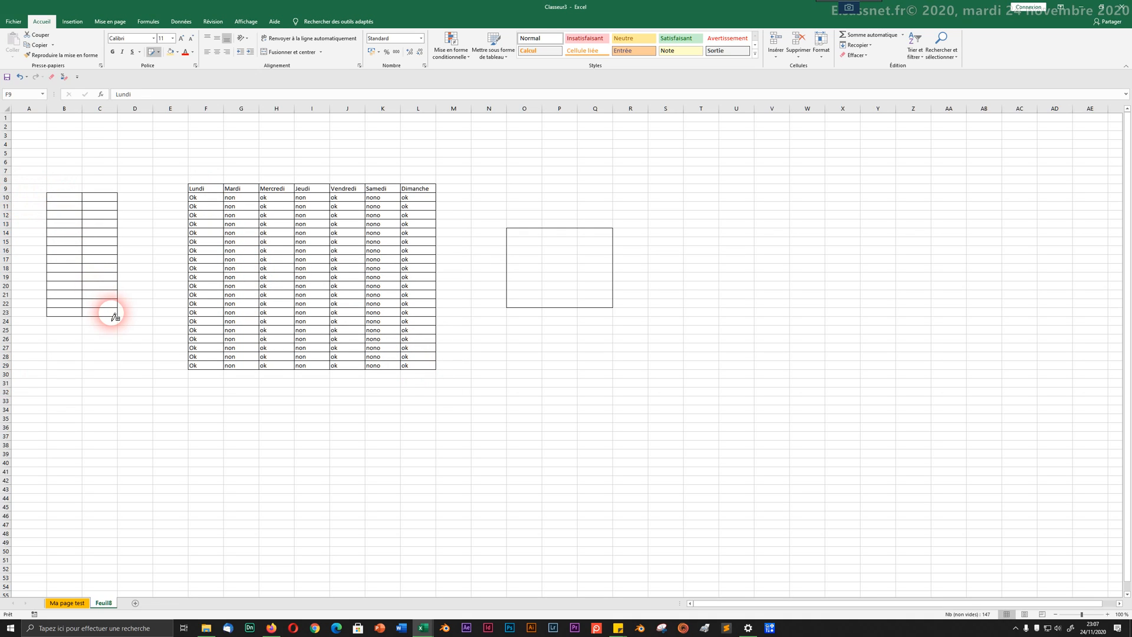
Step: Erase all borders across the table, B10:C23 and the side box
click(159, 55)
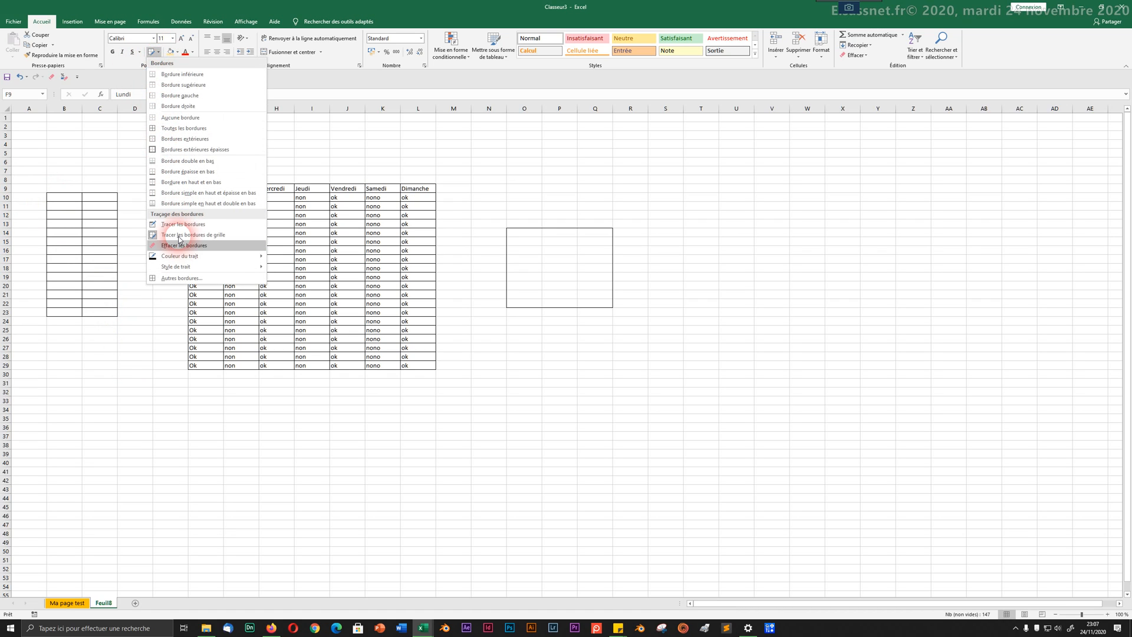
click(184, 245)
mouse_move(184, 182)
mouse_down()
mouse_move(324, 338)
mouse_move(440, 374)
mouse_up()
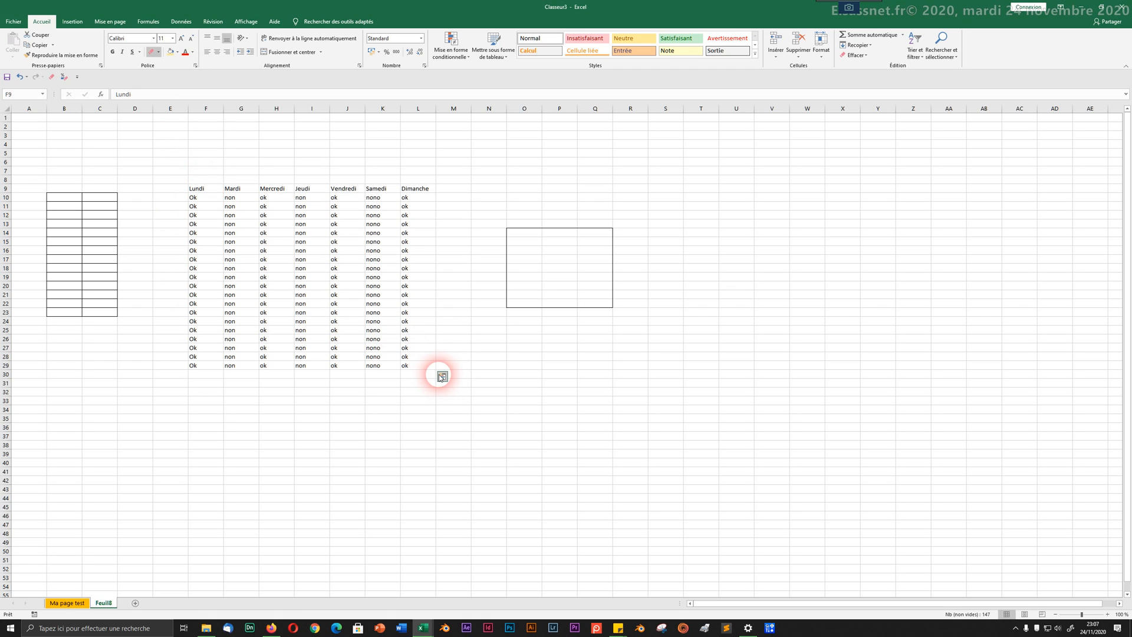
mouse_move(46, 161)
mouse_down()
mouse_move(209, 294)
mouse_move(552, 377)
mouse_move(505, 395)
mouse_move(647, 427)
mouse_up()
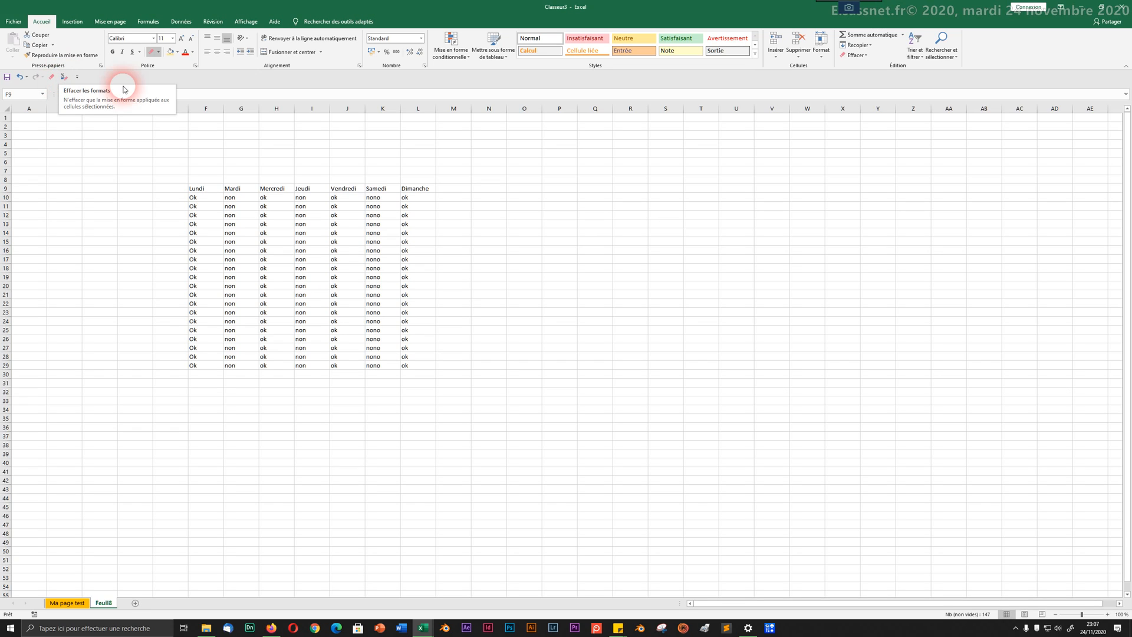
Step: Fill the weekday table F9:L29 orange and give every cell a border
click(170, 52)
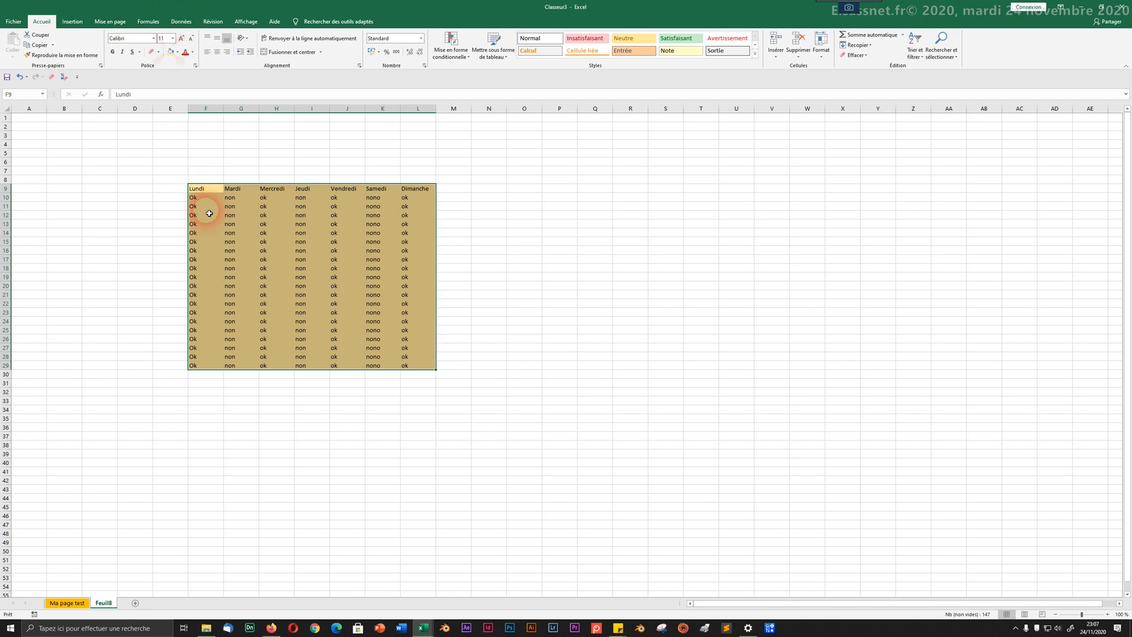
click(151, 52)
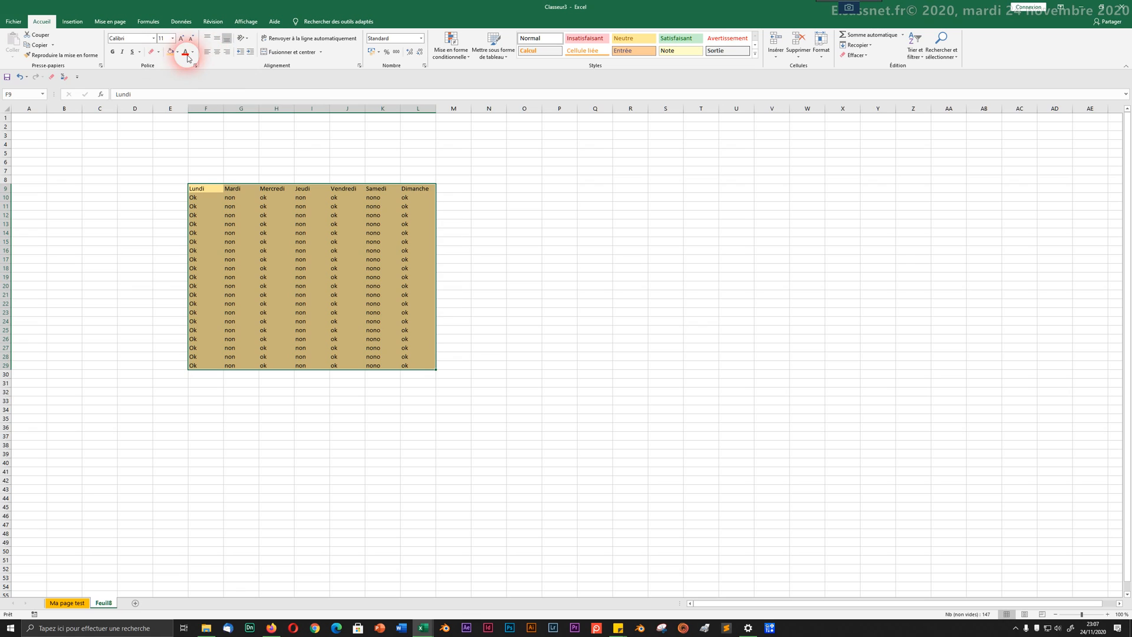
click(177, 53)
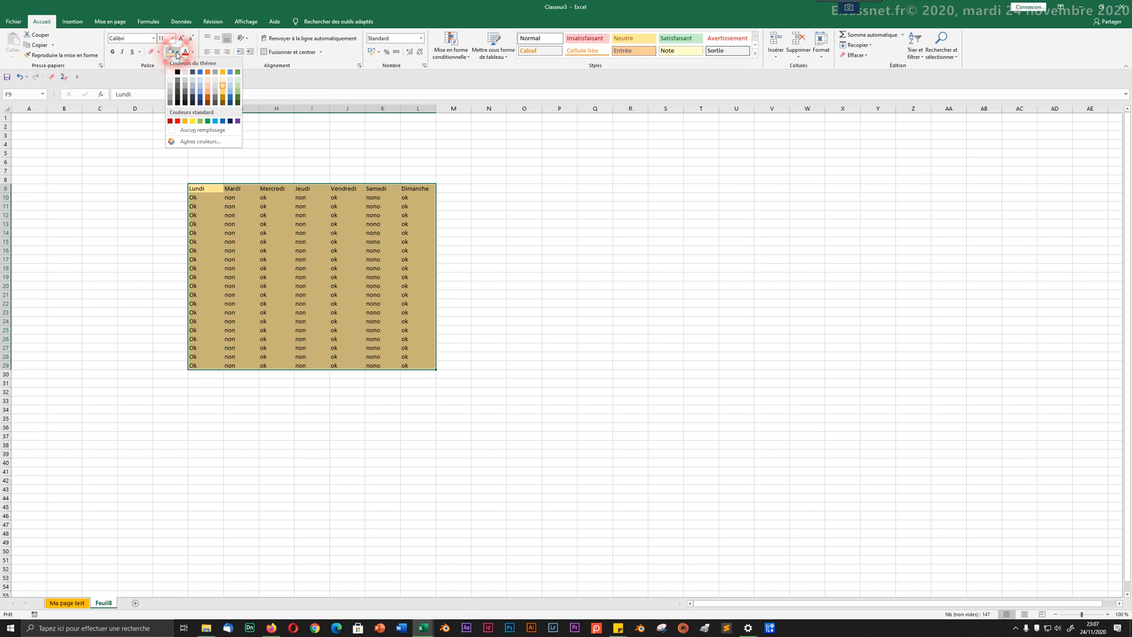
click(177, 52)
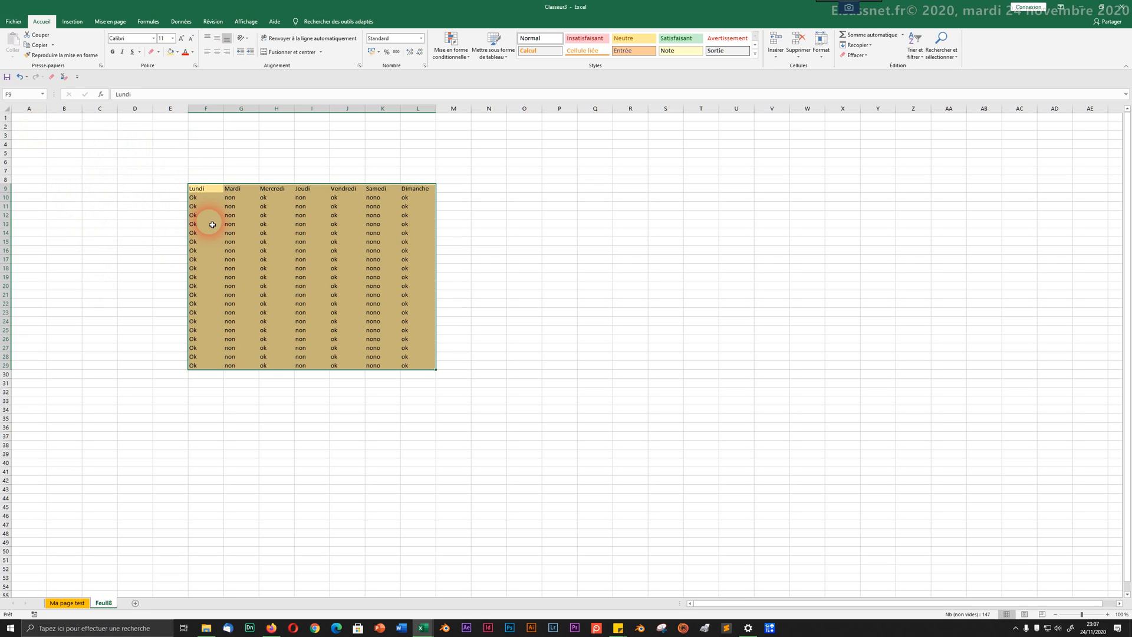
click(159, 52)
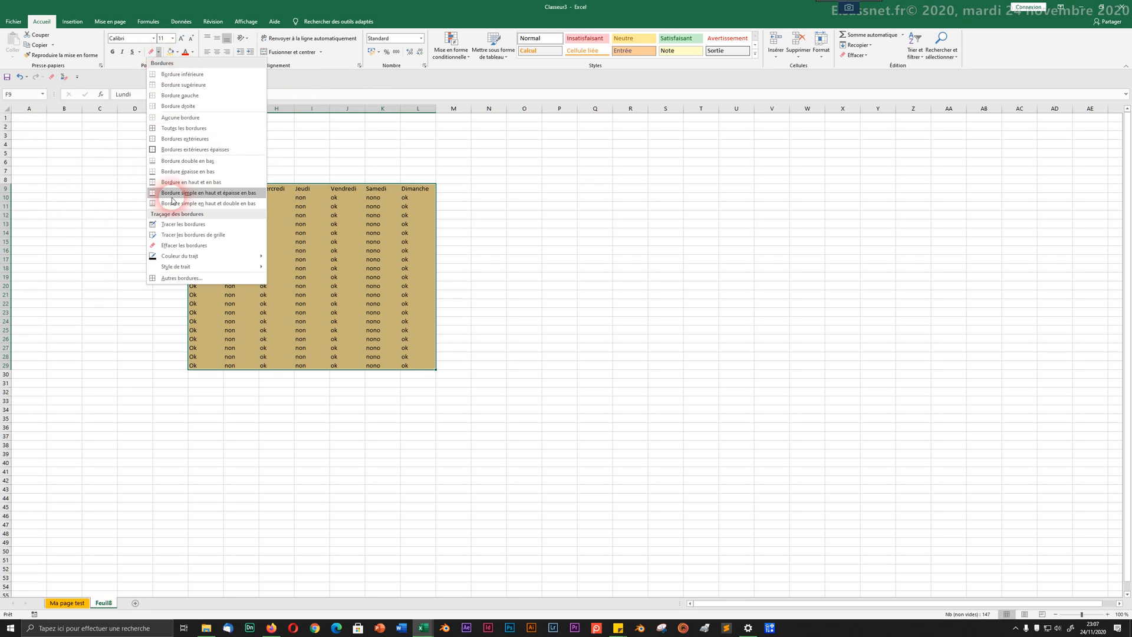
click(175, 128)
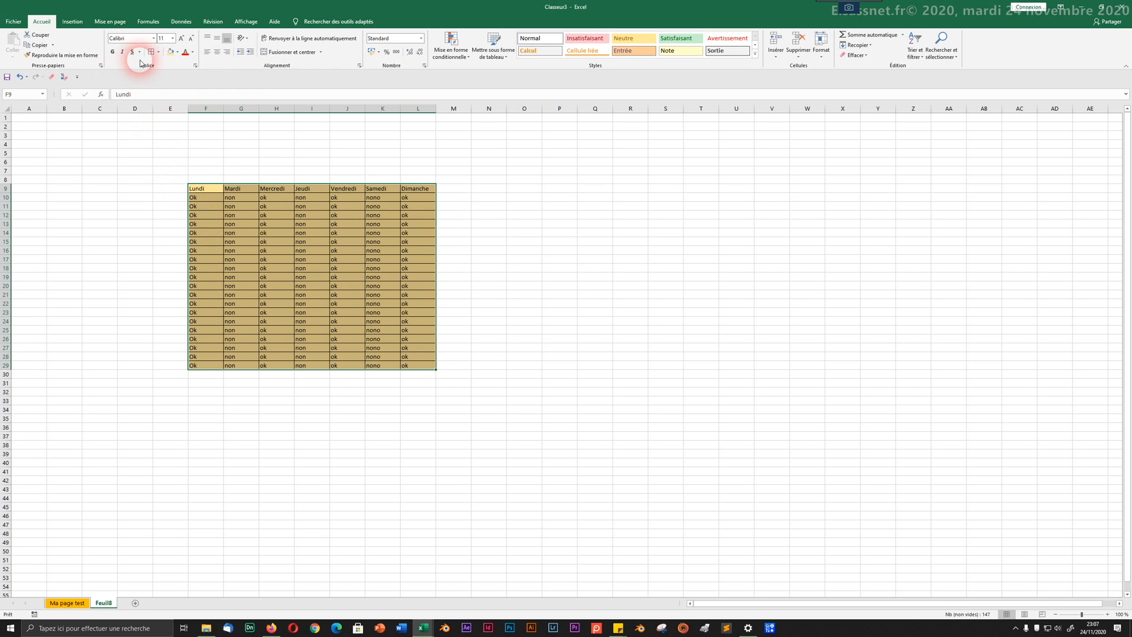
Step: Deselect the table and switch to the Effacer les bordures eraser
click(173, 151)
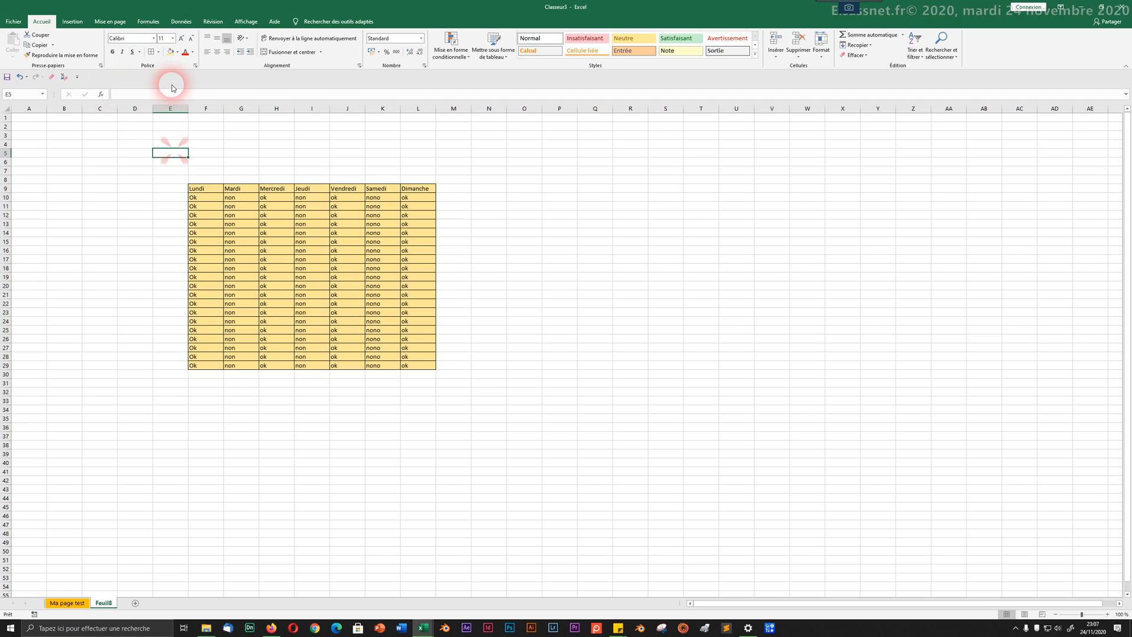
click(159, 53)
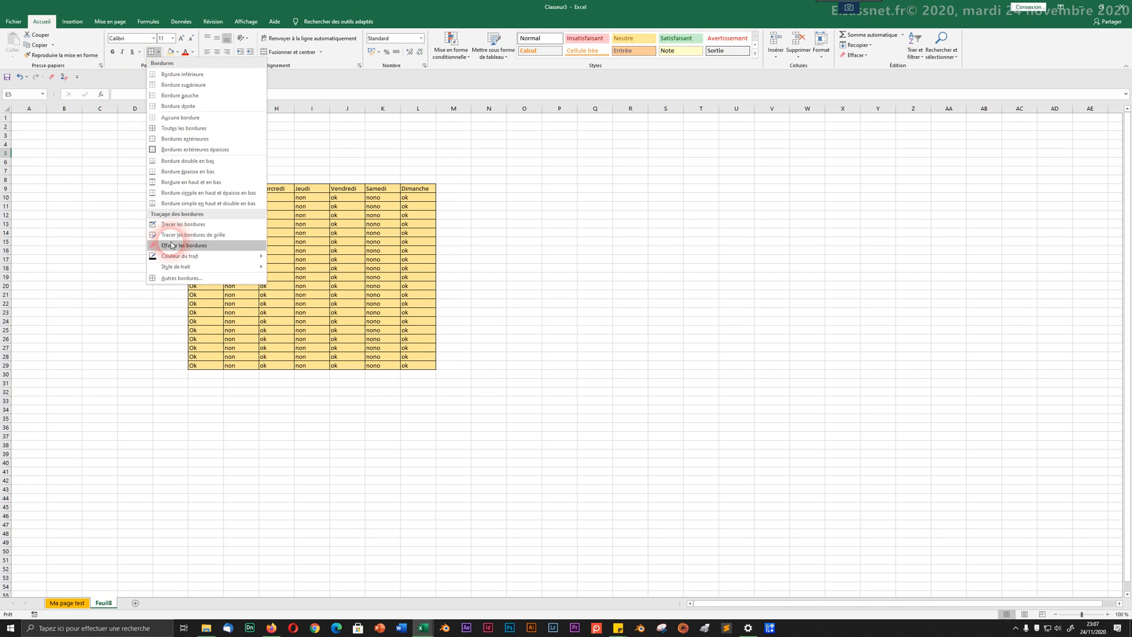
click(190, 257)
Step: Erase the borders across rows 16–17 of the table, then stop erasing
mouse_move(177, 247)
mouse_down()
mouse_move(448, 265)
mouse_move(447, 284)
mouse_up()
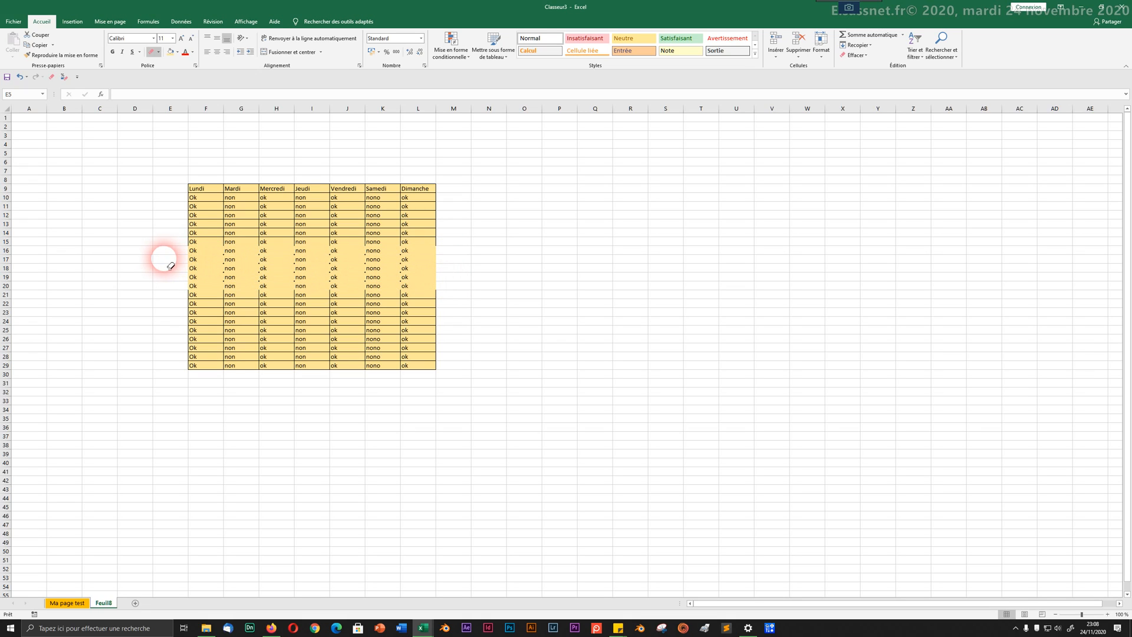
click(202, 270)
click(213, 207)
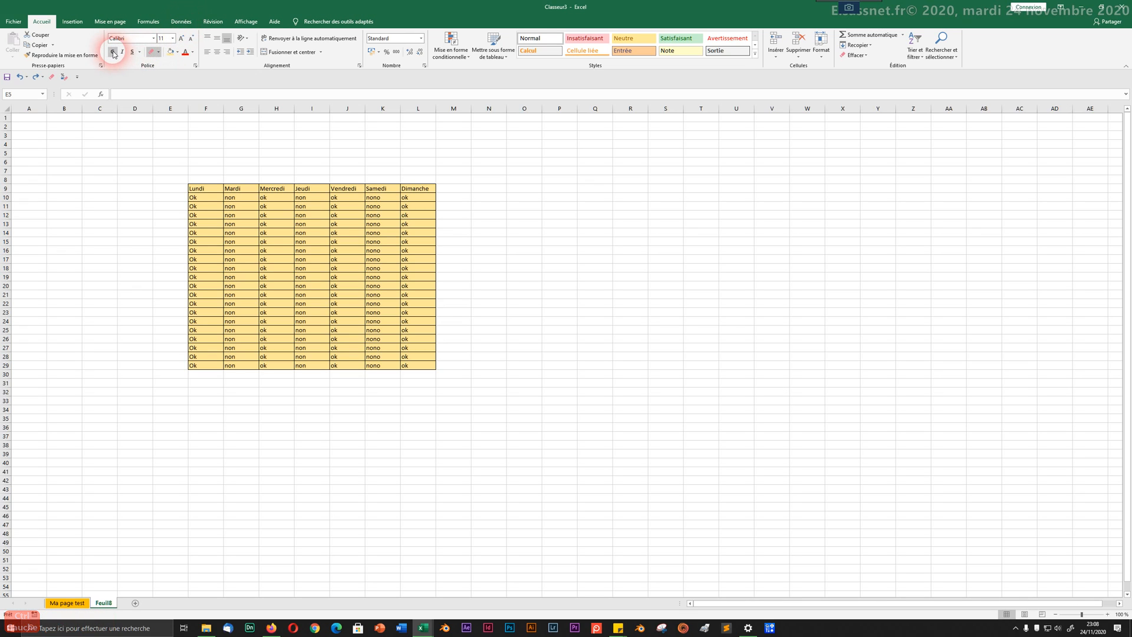
click(158, 52)
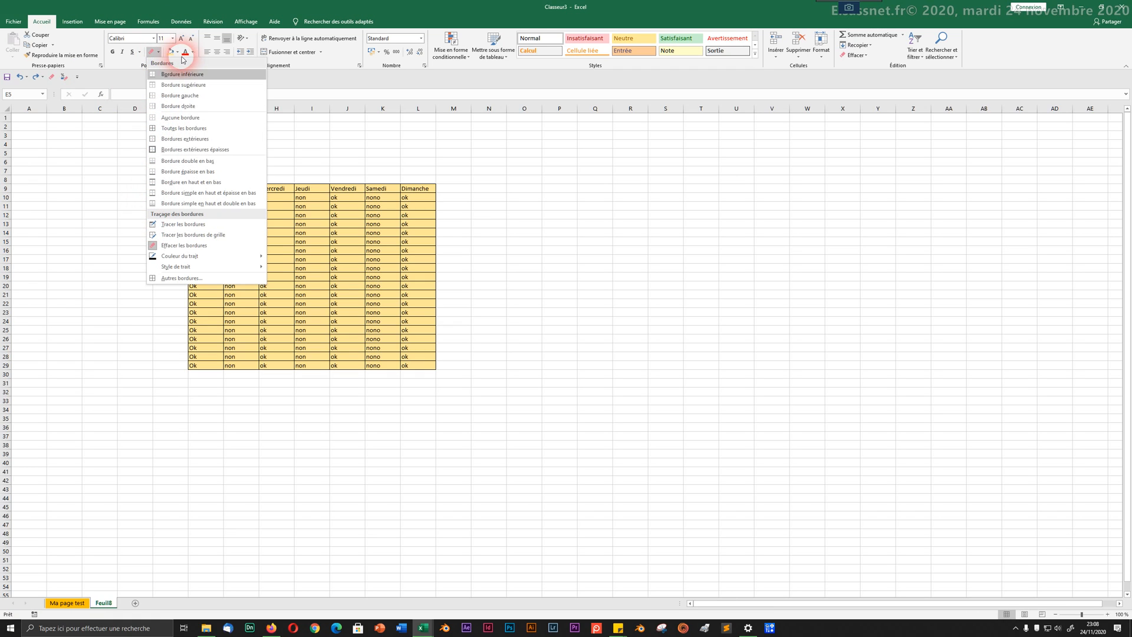
click(152, 243)
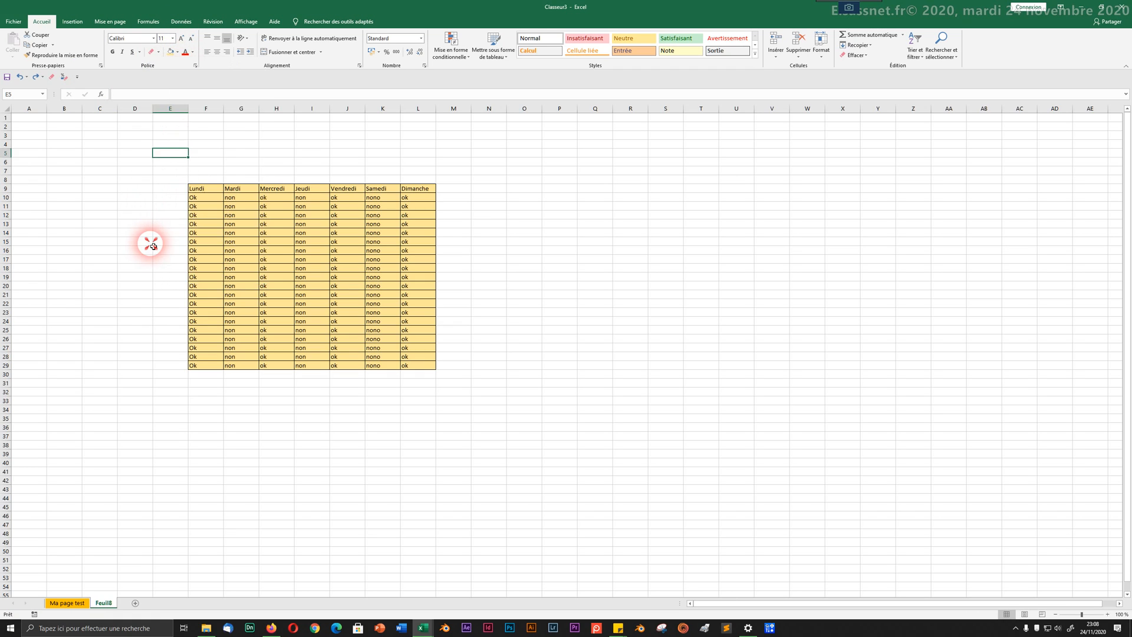
click(161, 57)
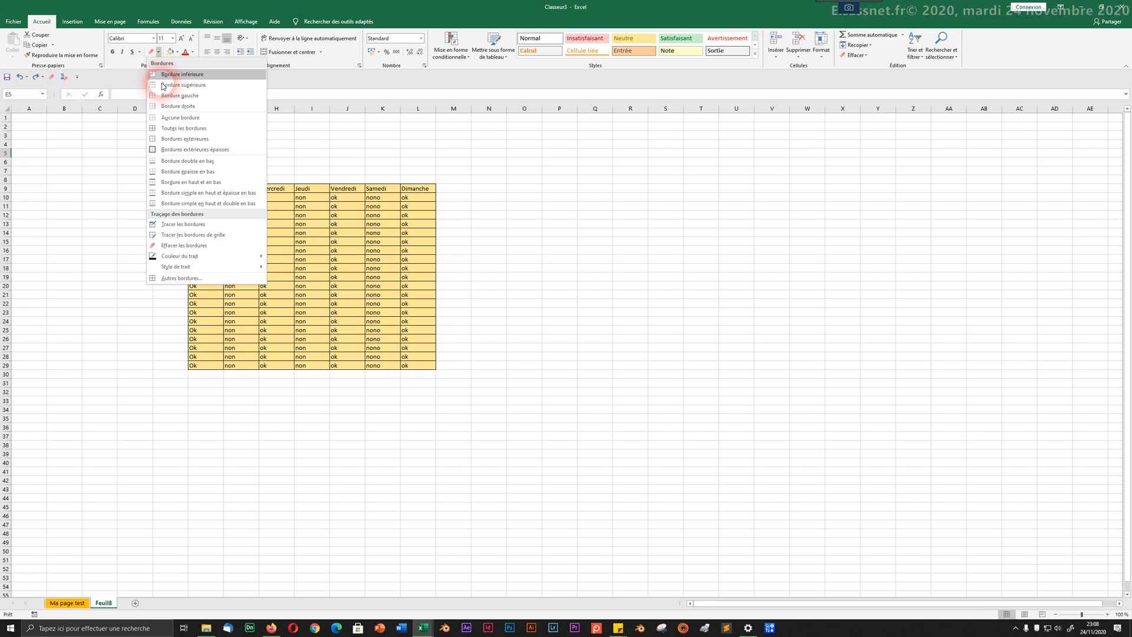
click(166, 128)
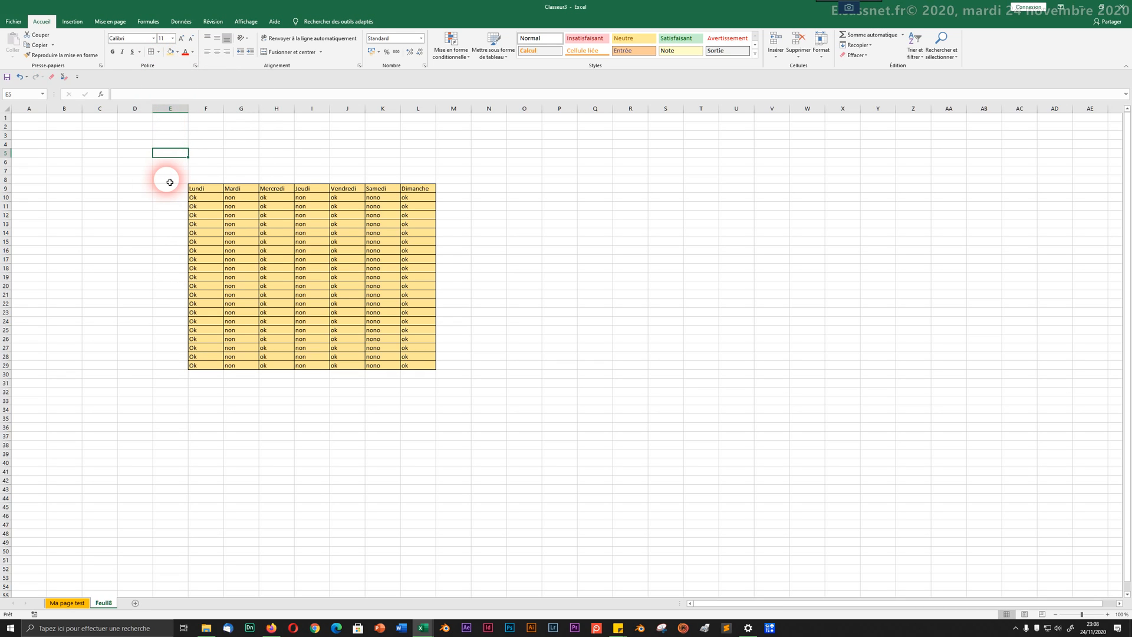
Step: Remove all borders from the table's upper rows F9:L18 with Aucune bordure
drag(194, 189, 423, 270)
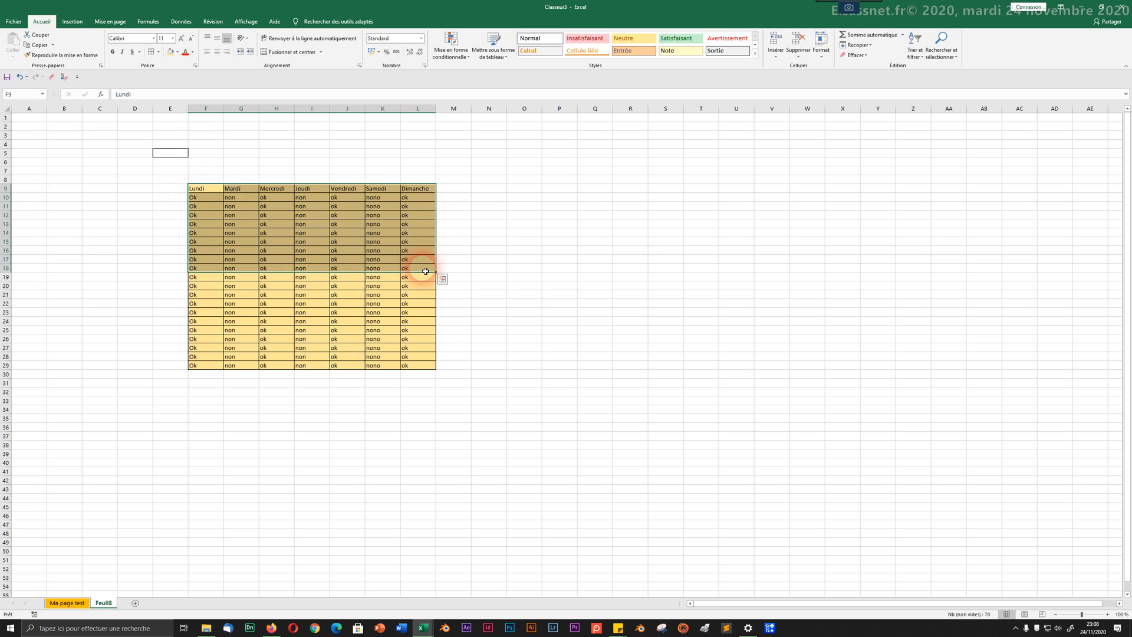
click(160, 52)
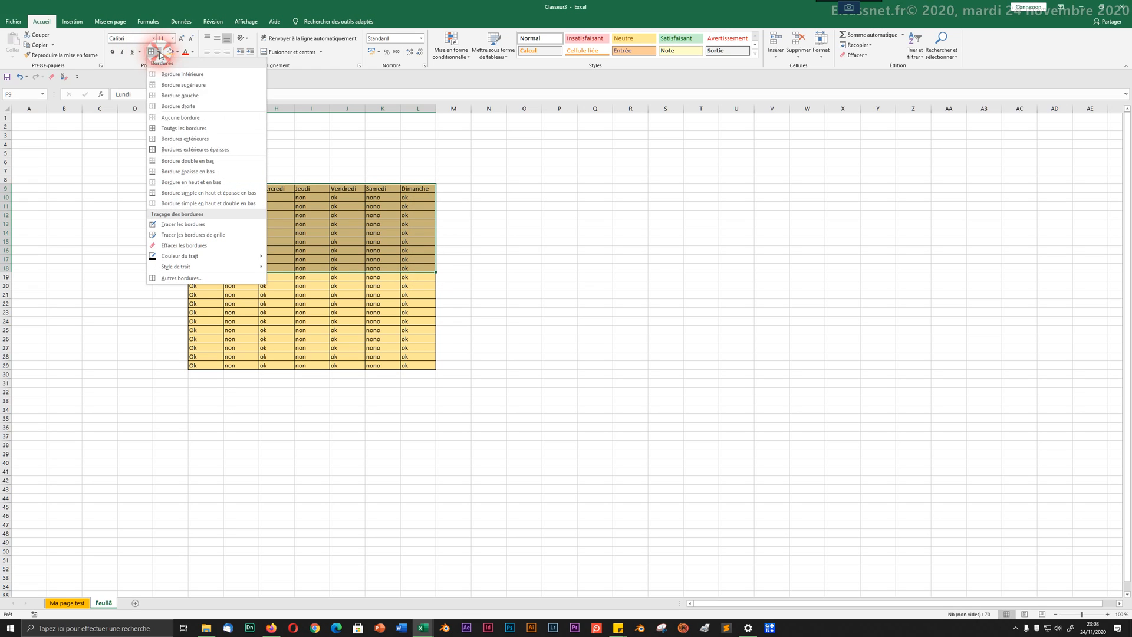
click(158, 118)
click(204, 189)
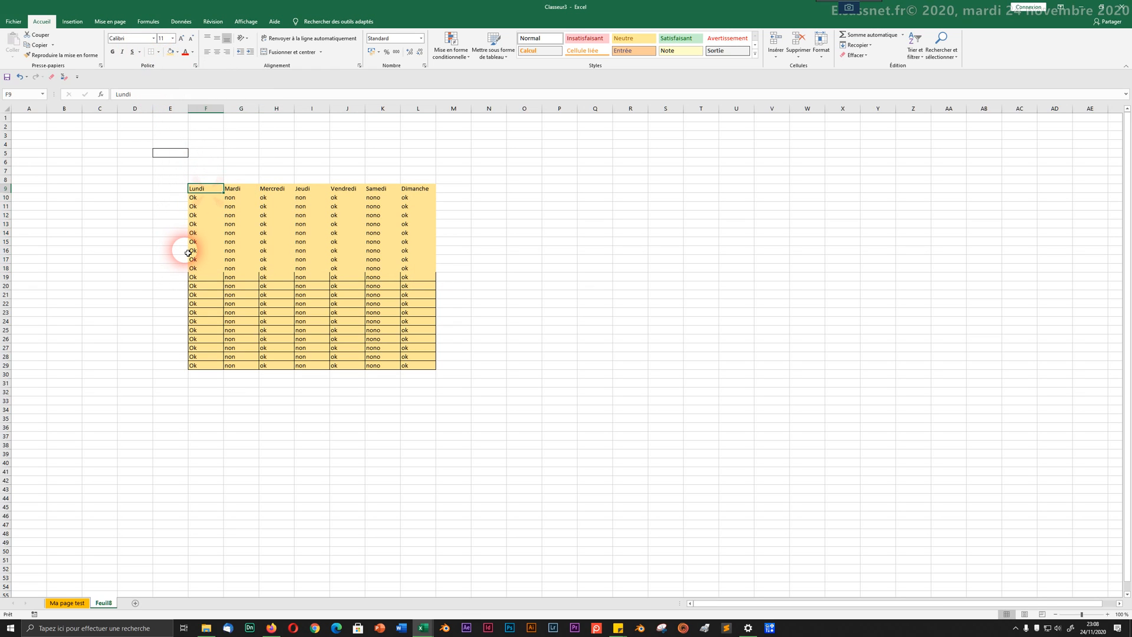
click(158, 53)
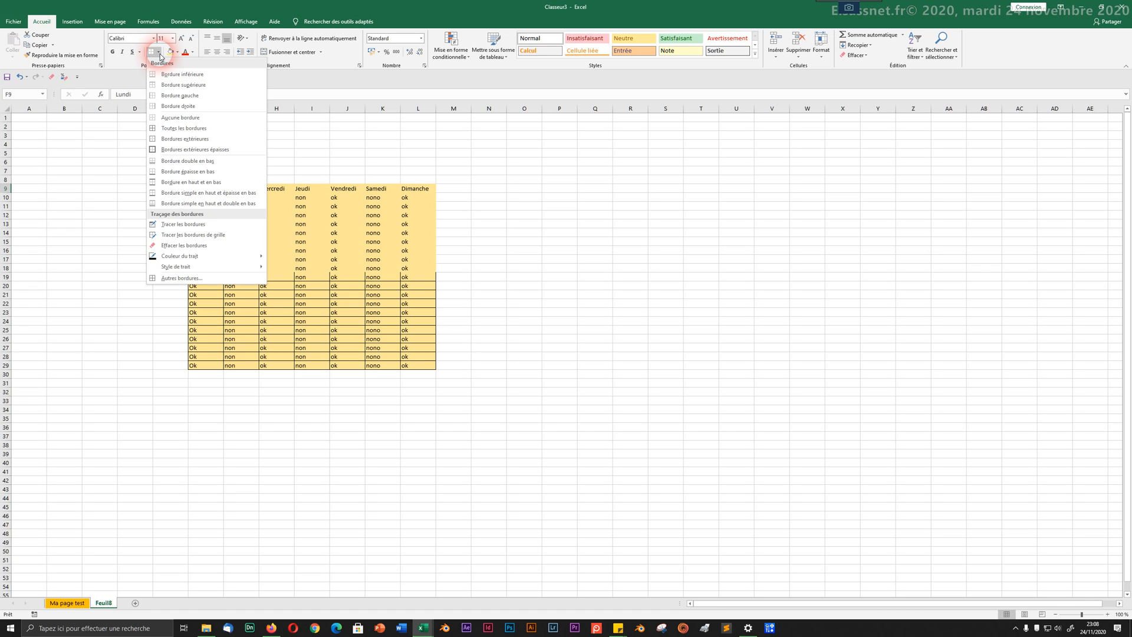
click(327, 219)
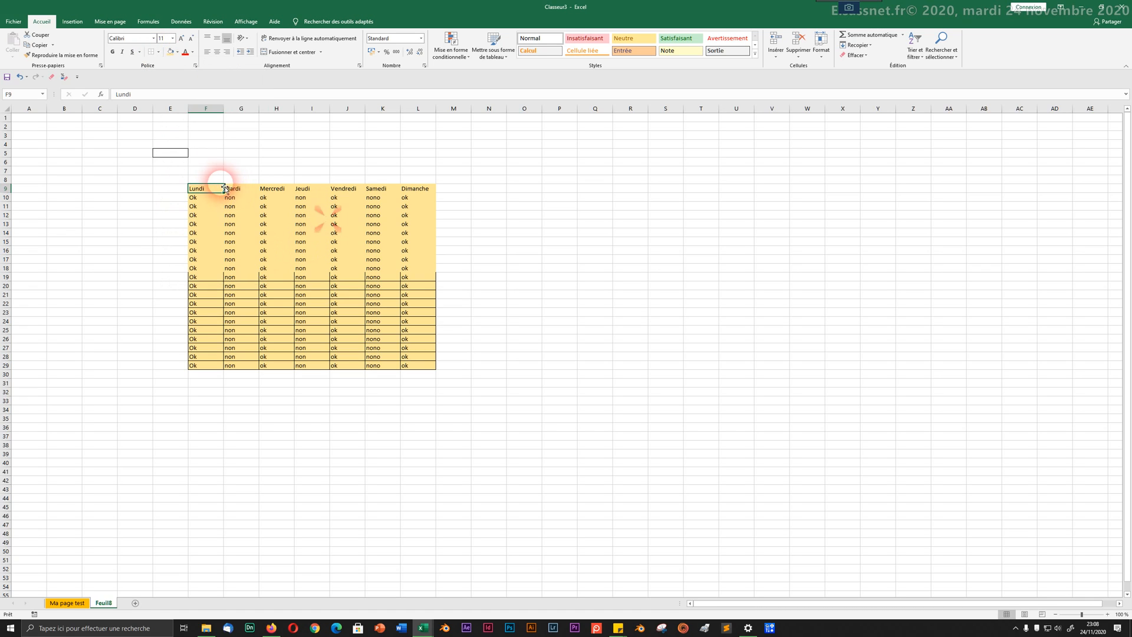
click(159, 52)
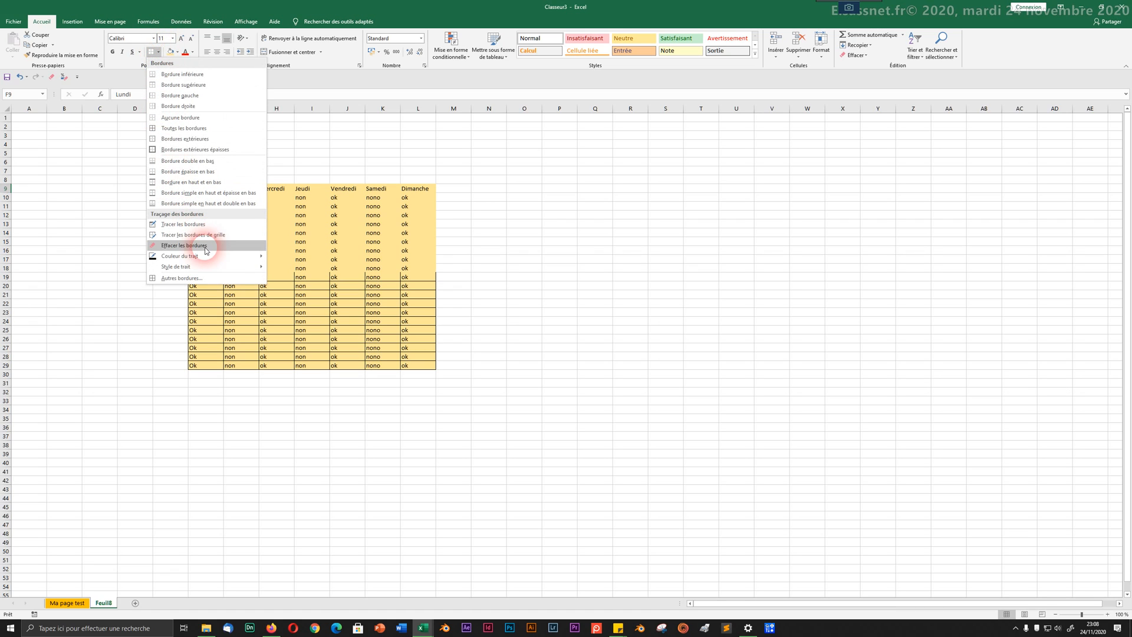
mouse_move(213, 262)
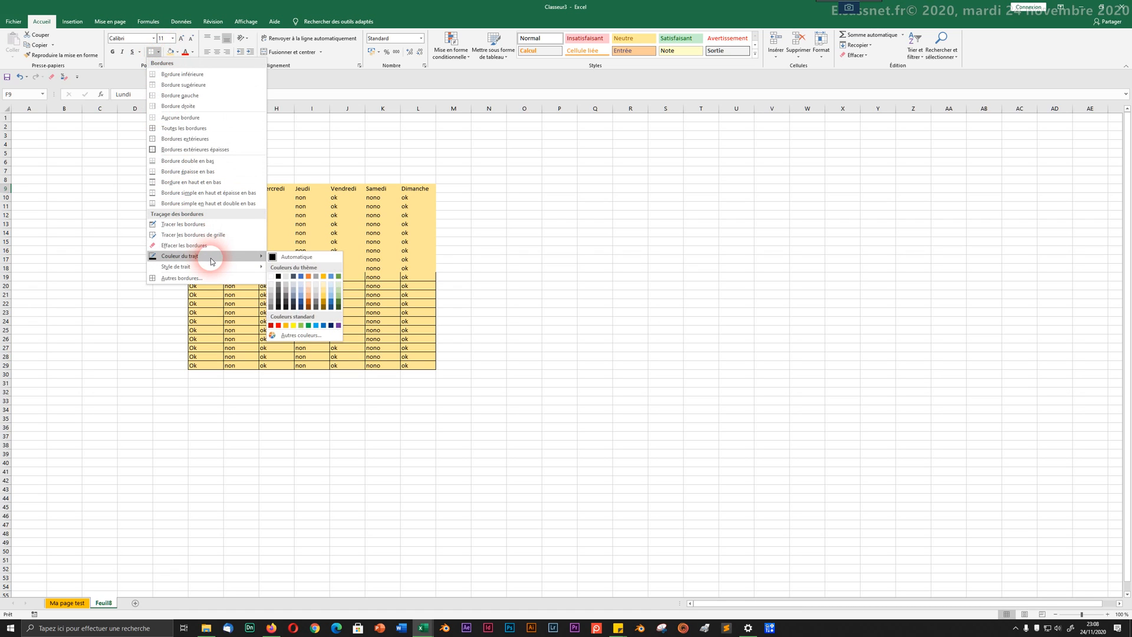
Step: Draw red borders over the table rows, around C10:C17, and a large frame around I4:P29
click(279, 326)
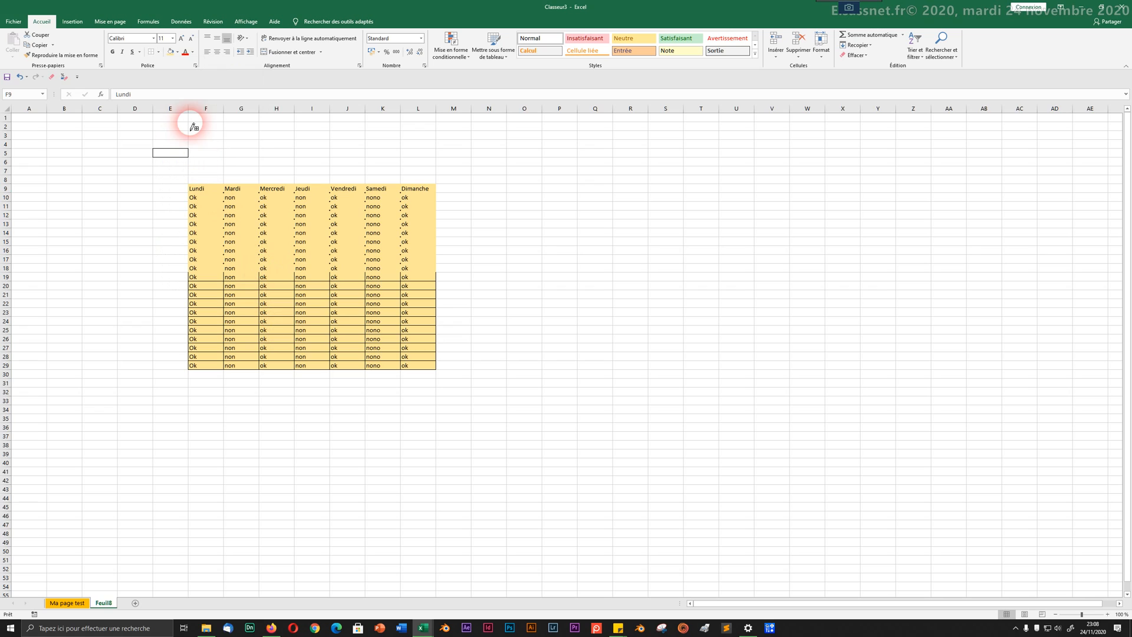
click(159, 53)
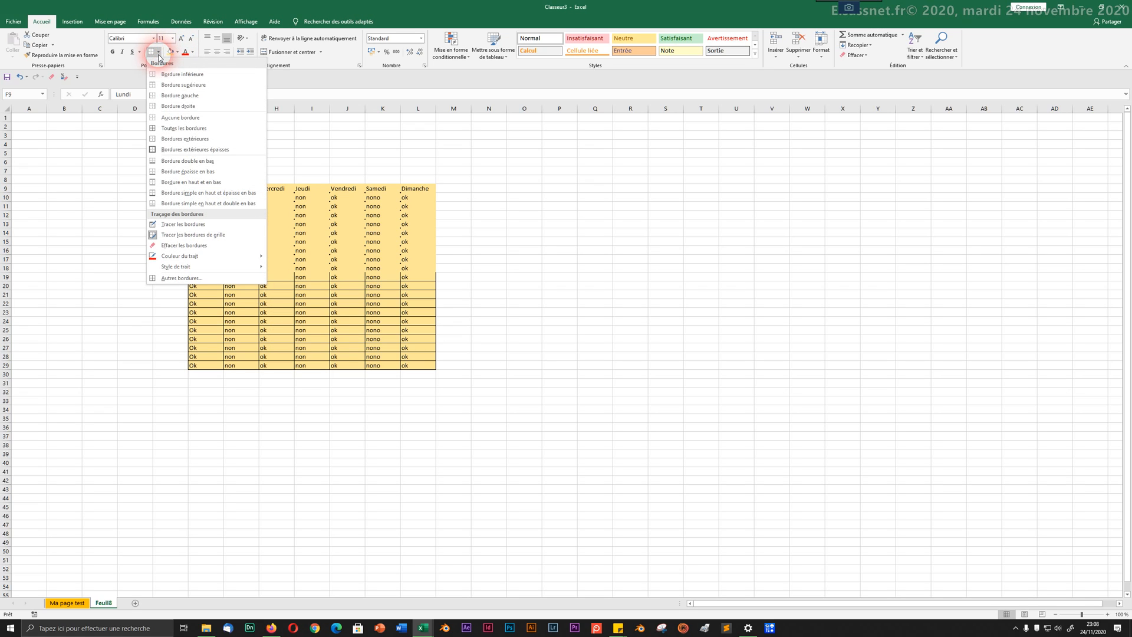
mouse_move(176, 268)
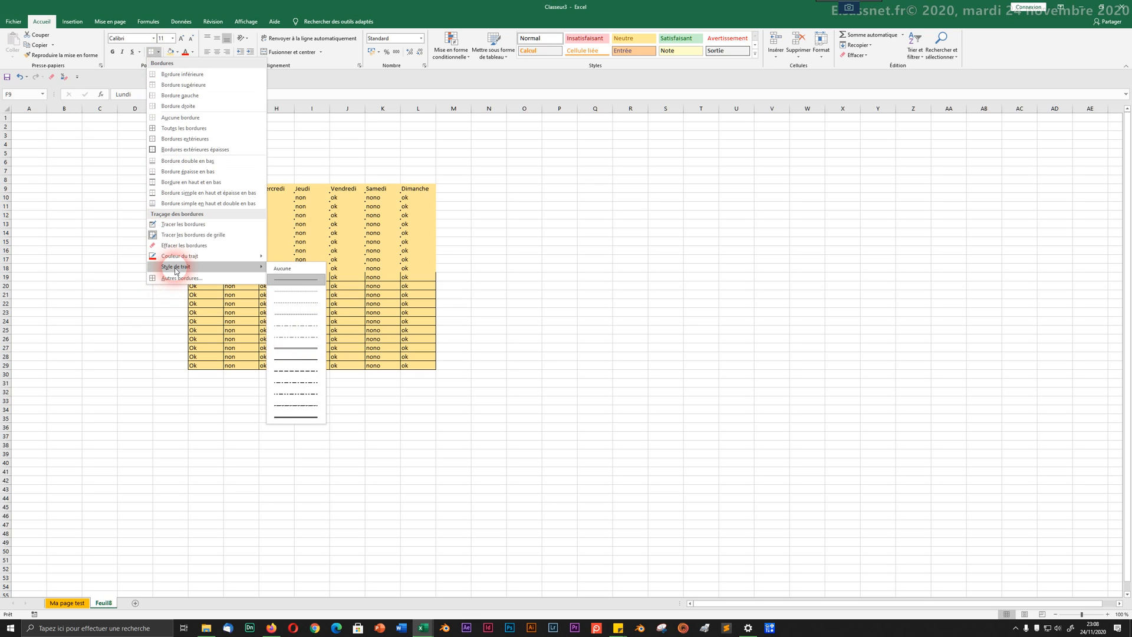
click(285, 351)
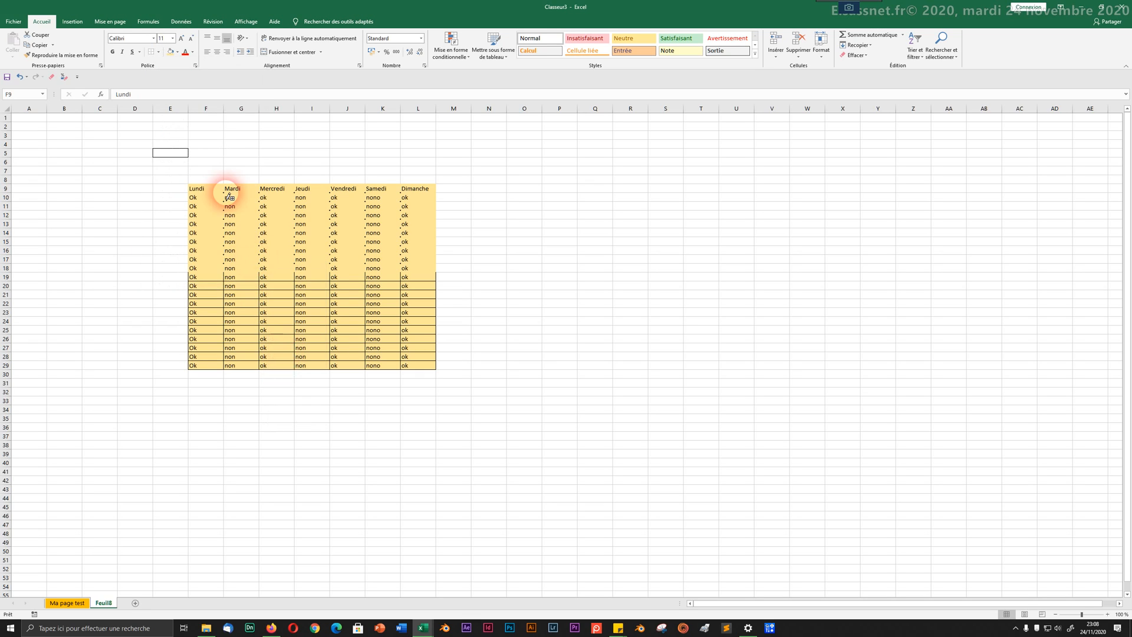
mouse_move(189, 193)
mouse_down()
mouse_move(404, 222)
mouse_move(404, 323)
mouse_move(386, 331)
mouse_up()
click(127, 232)
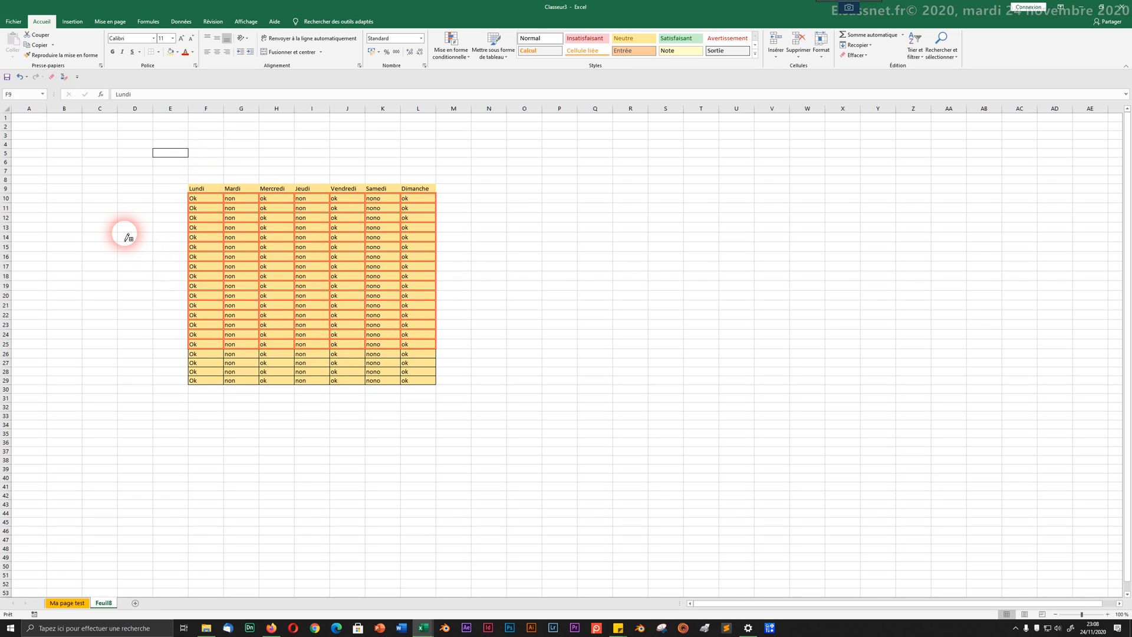
drag(96, 194, 99, 270)
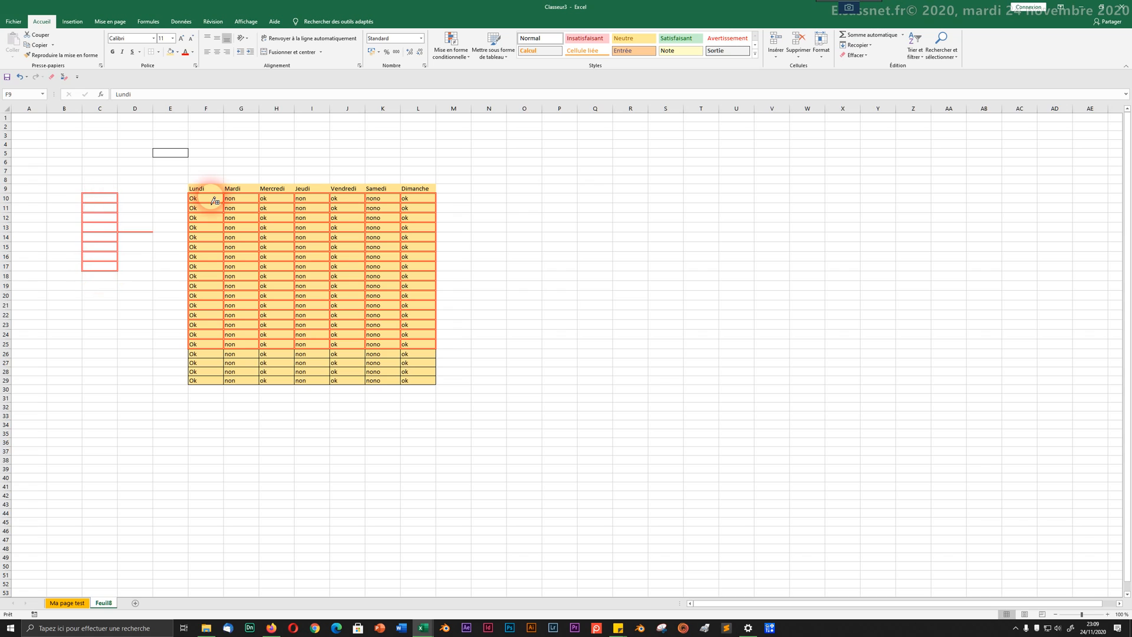
mouse_move(322, 135)
mouse_down()
mouse_move(577, 148)
mouse_move(575, 131)
mouse_move(576, 386)
mouse_move(411, 390)
mouse_up()
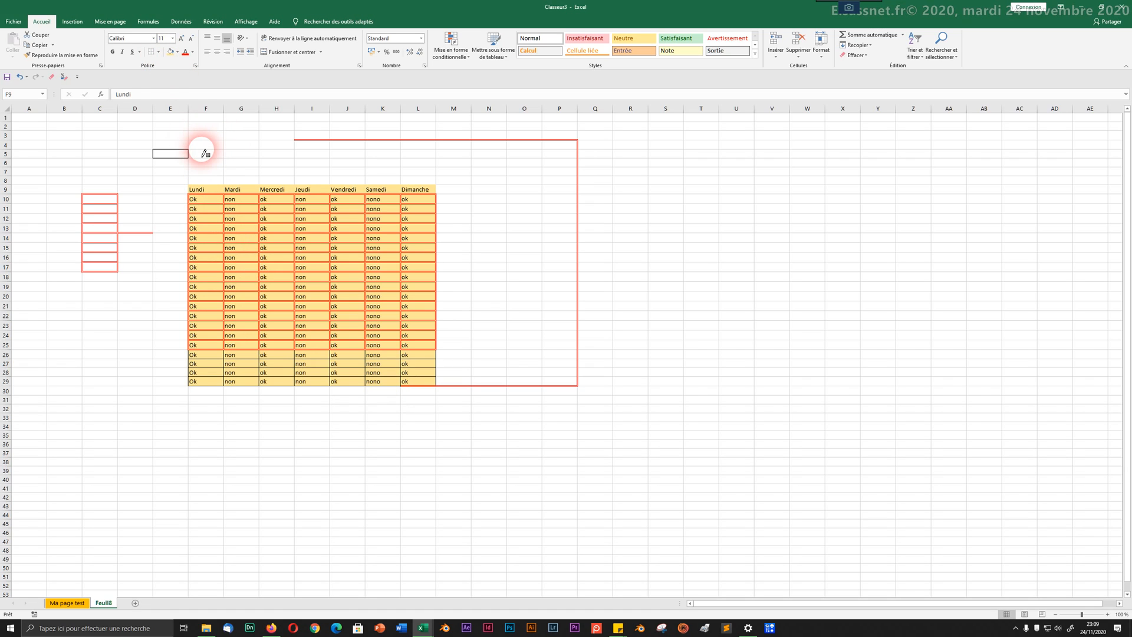
Step: Undo the red drawn borders three times
key(ctrl+z)
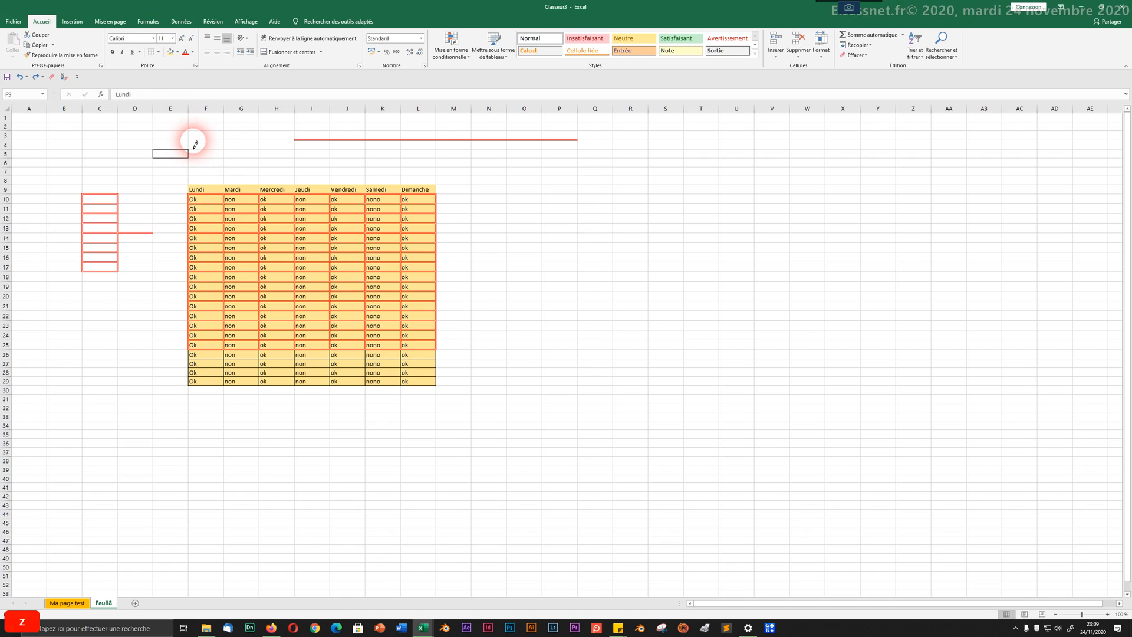
key(ctrl+z)
key(ctrl+z)
key(ctrl+z)
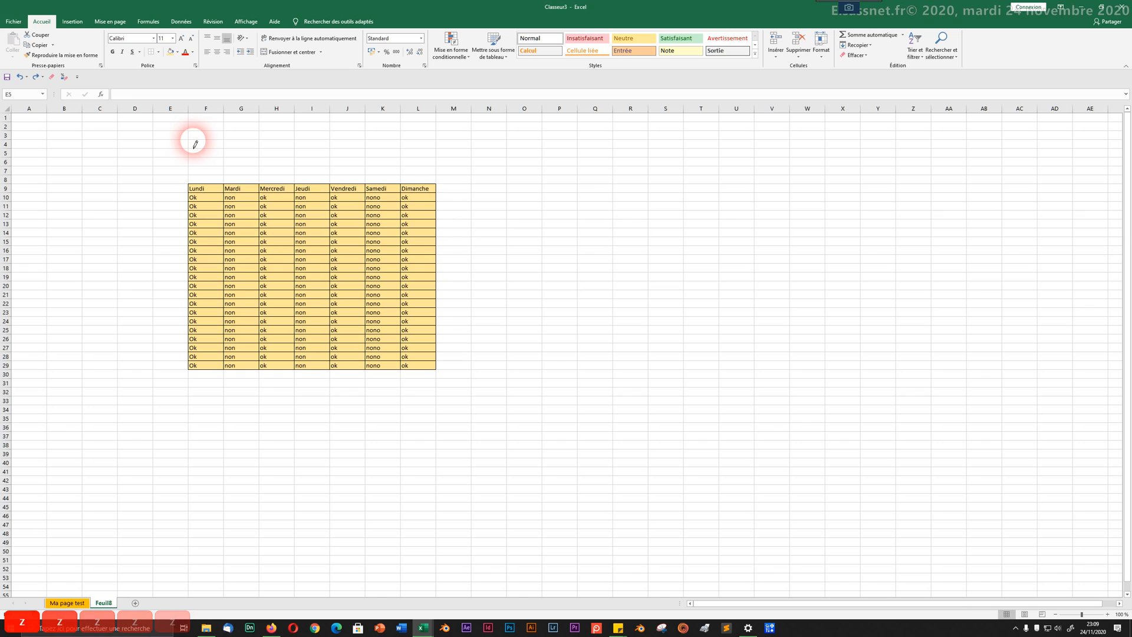
key(ctrl+z)
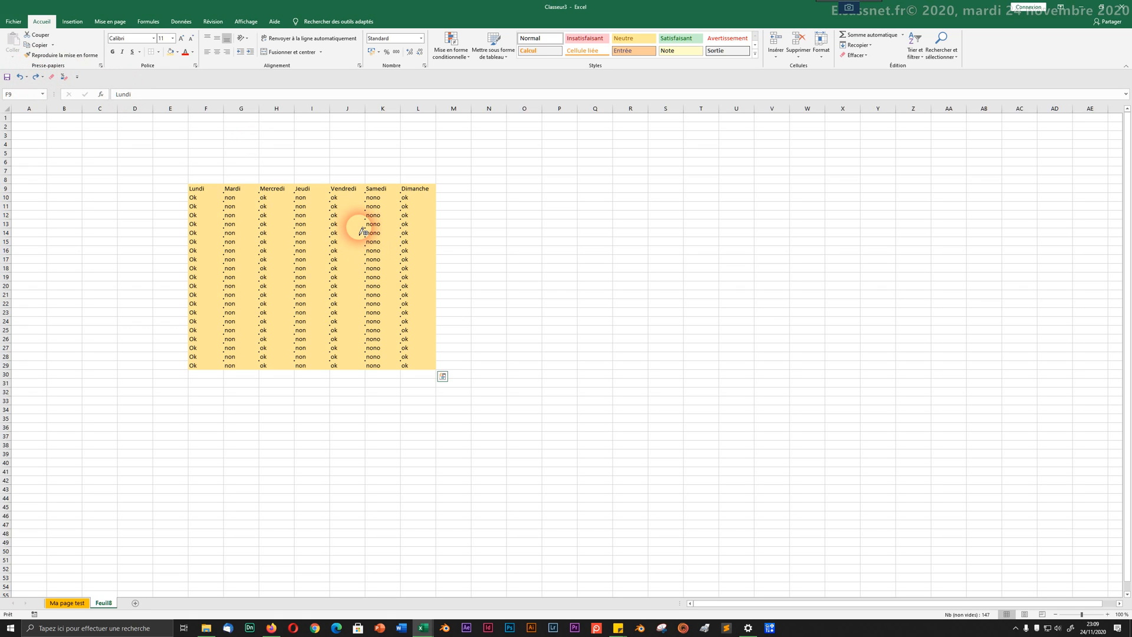
Step: Remove every border from the orange table and select the header row F9:L9
click(158, 52)
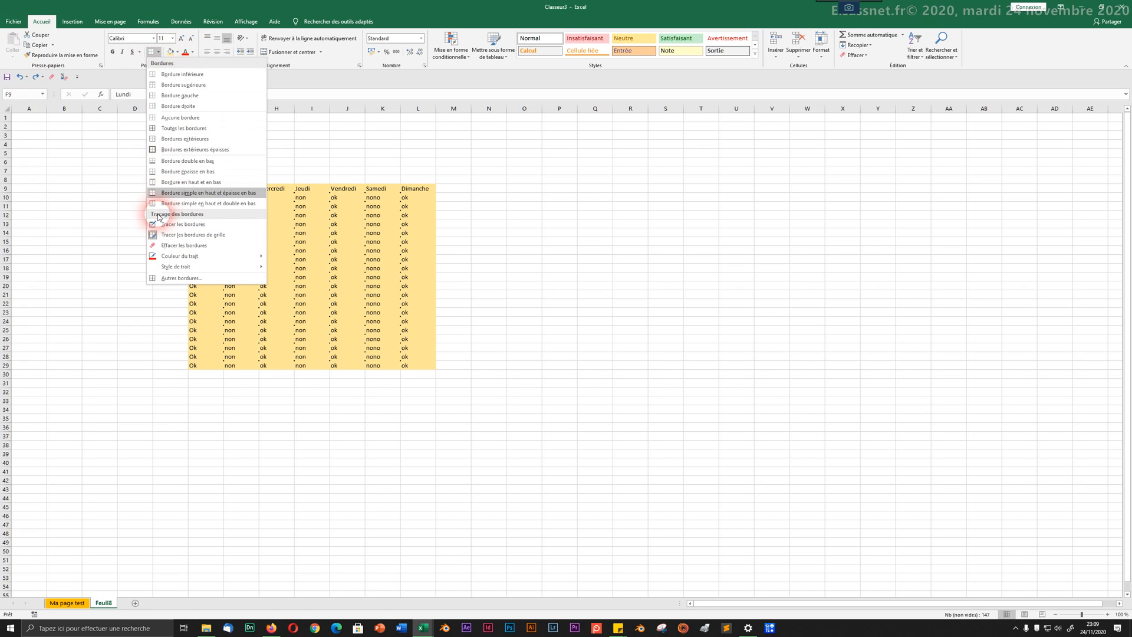
click(158, 119)
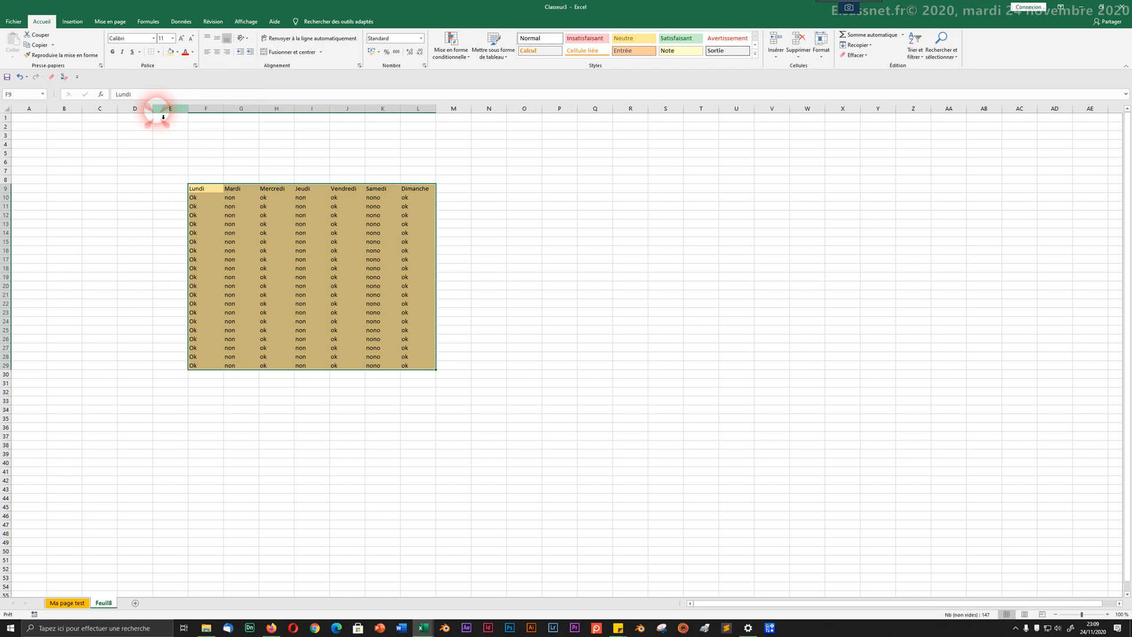
click(178, 214)
drag(192, 191, 412, 193)
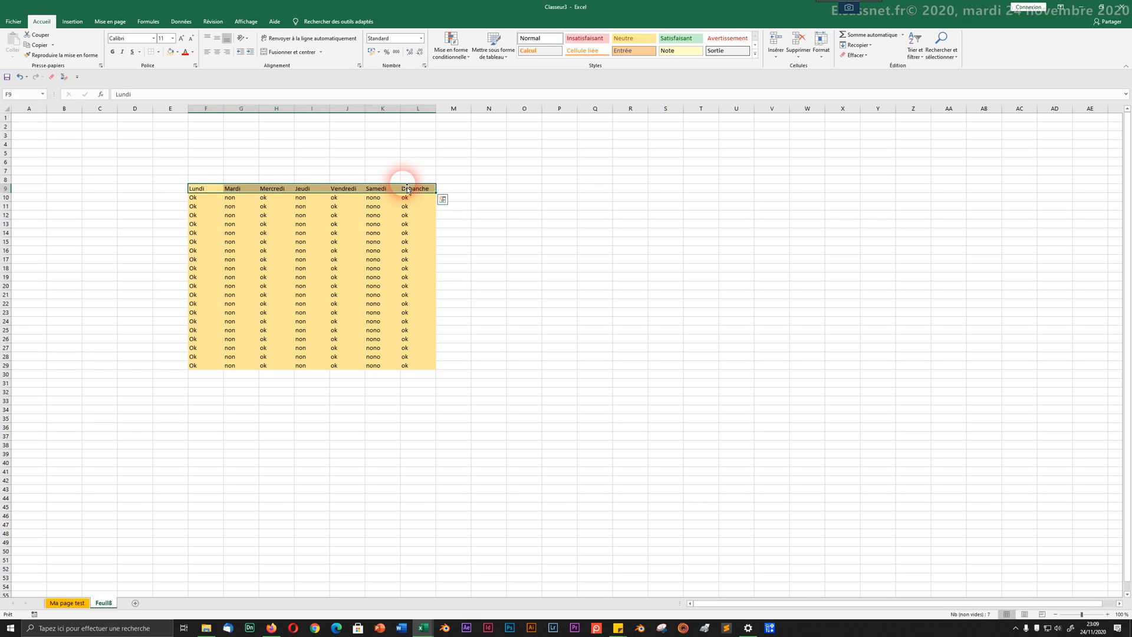
Step: Open Format de cellule for the header row at the Bordure tab
right_click(274, 187)
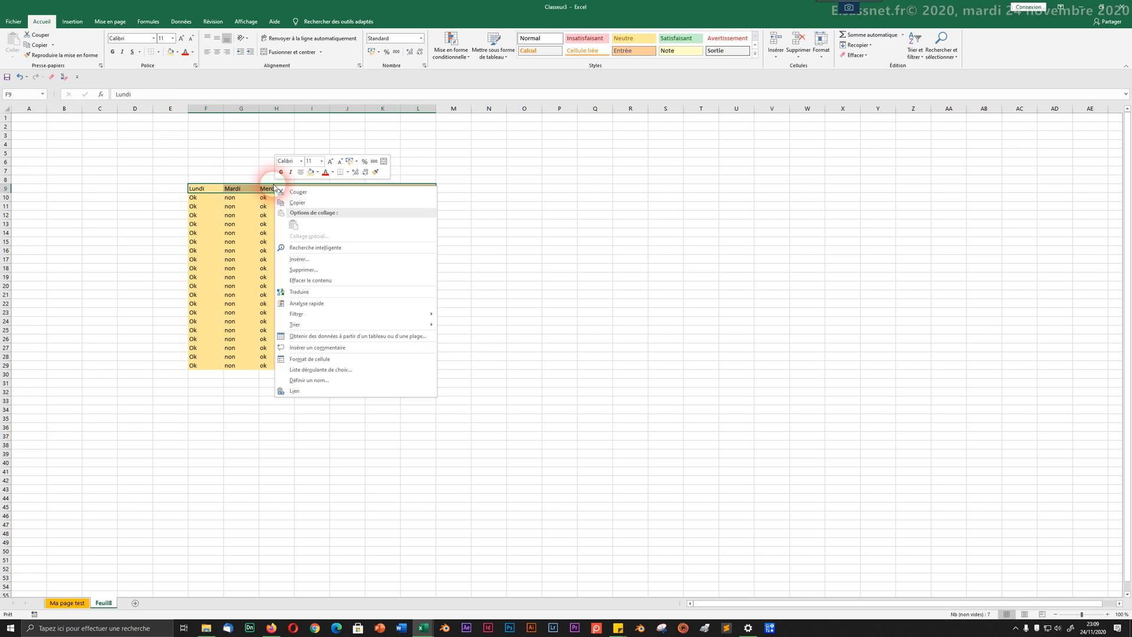
click(302, 360)
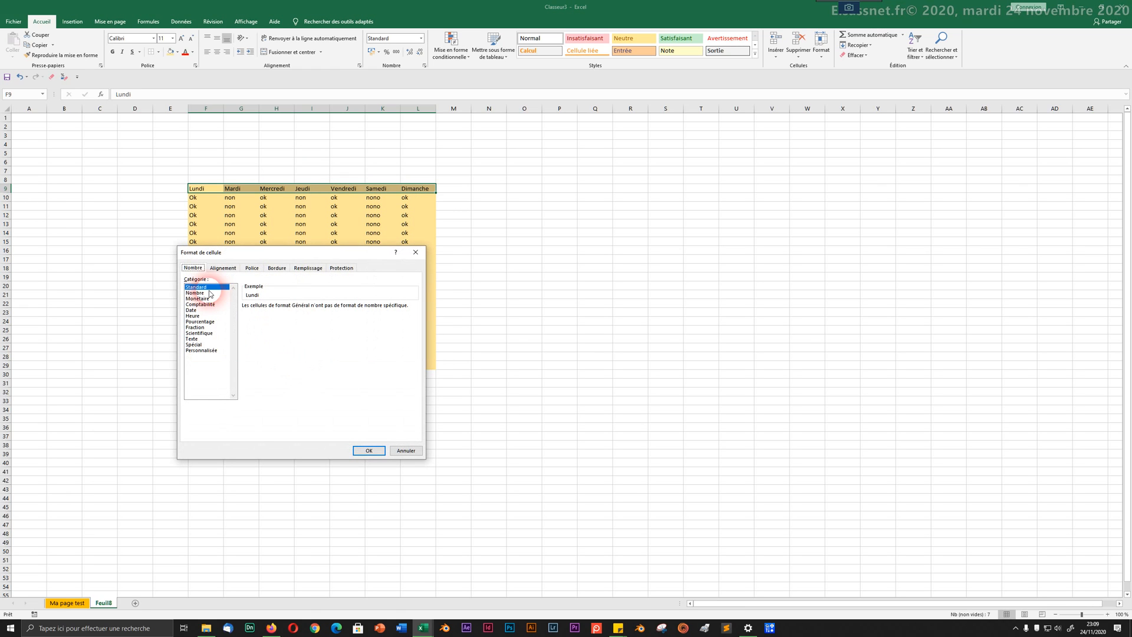
click(222, 271)
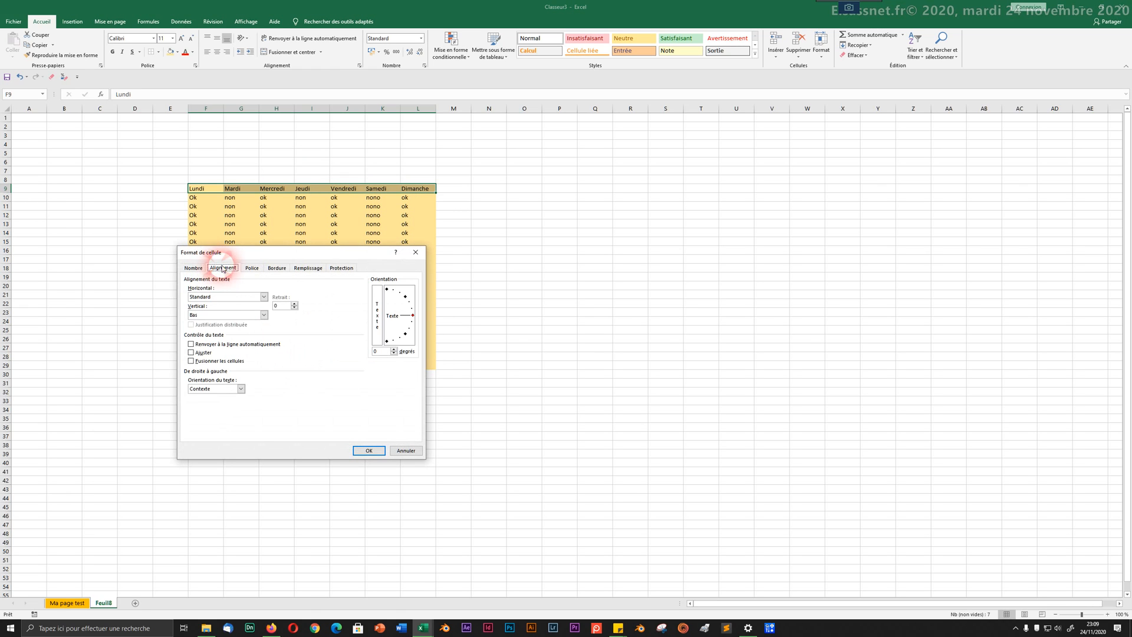
click(256, 270)
click(276, 268)
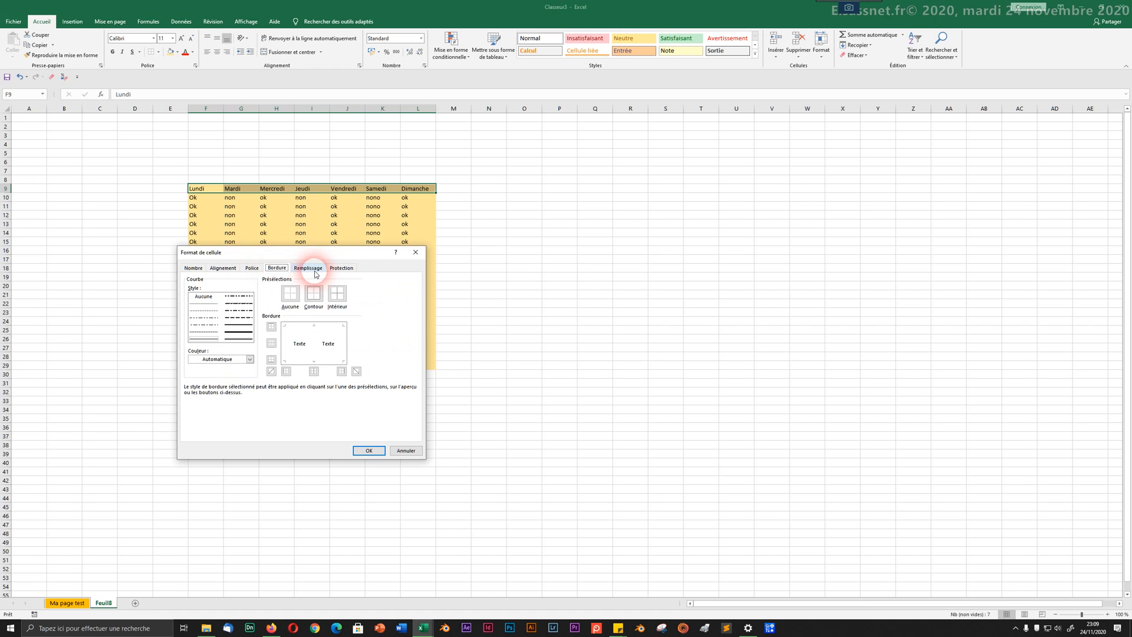
drag(261, 254, 556, 174)
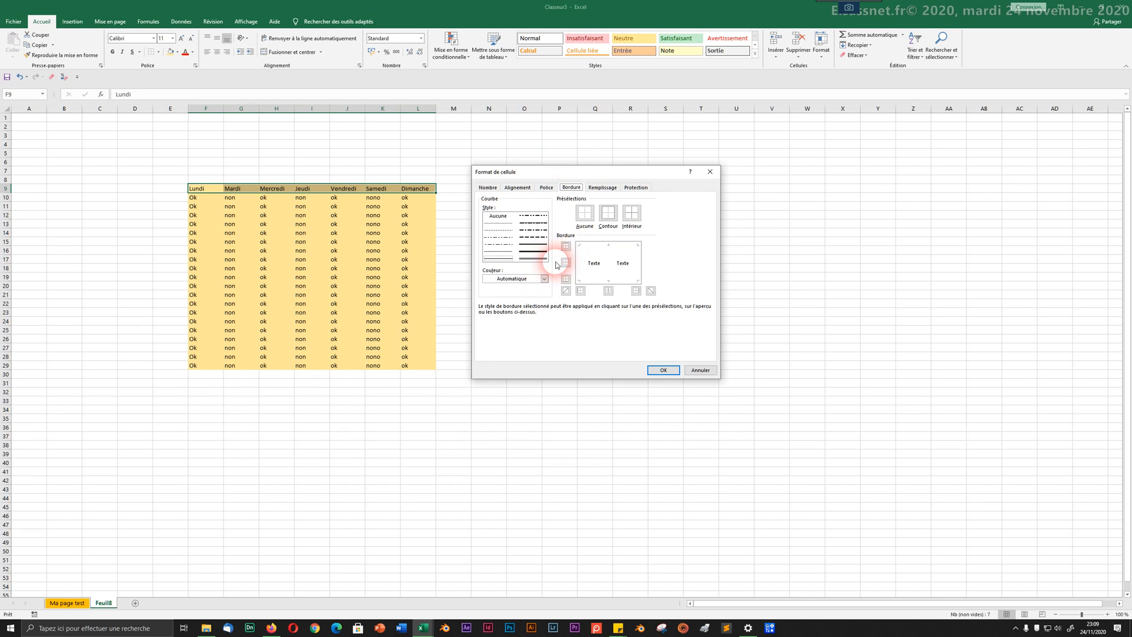
Step: Set a thick top border and a thin red bottom border for the header row
click(588, 247)
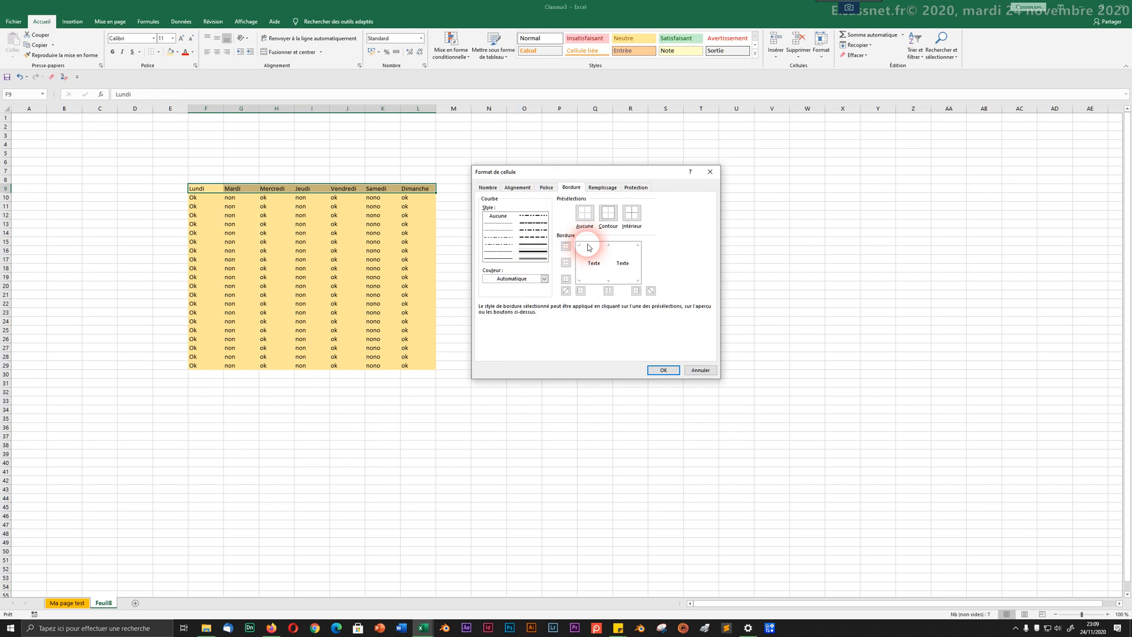
click(601, 245)
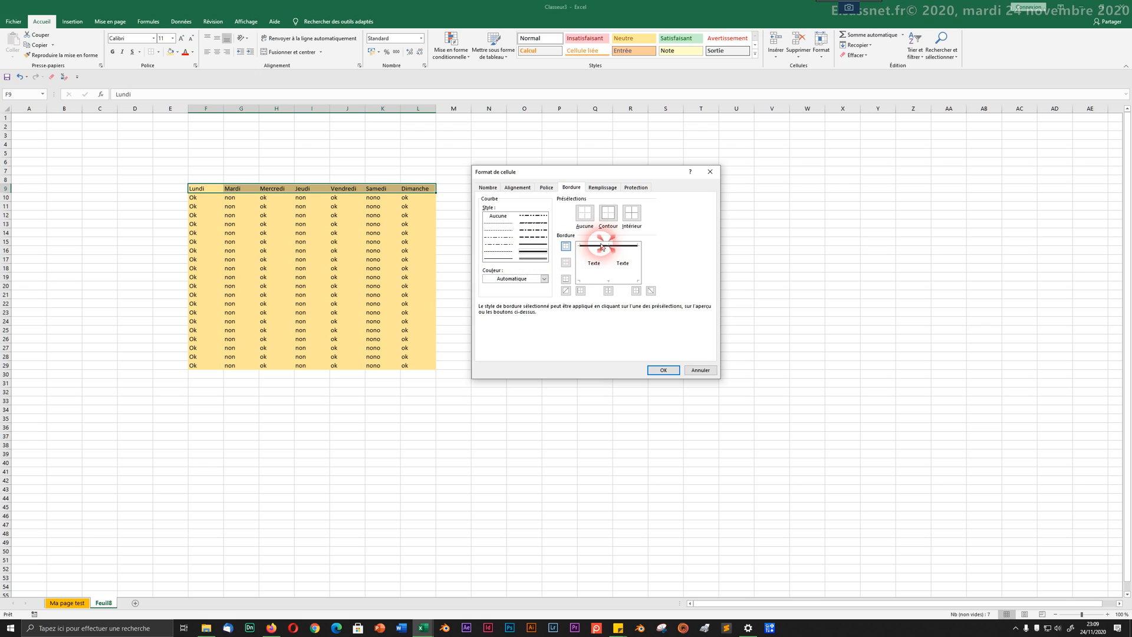
click(542, 278)
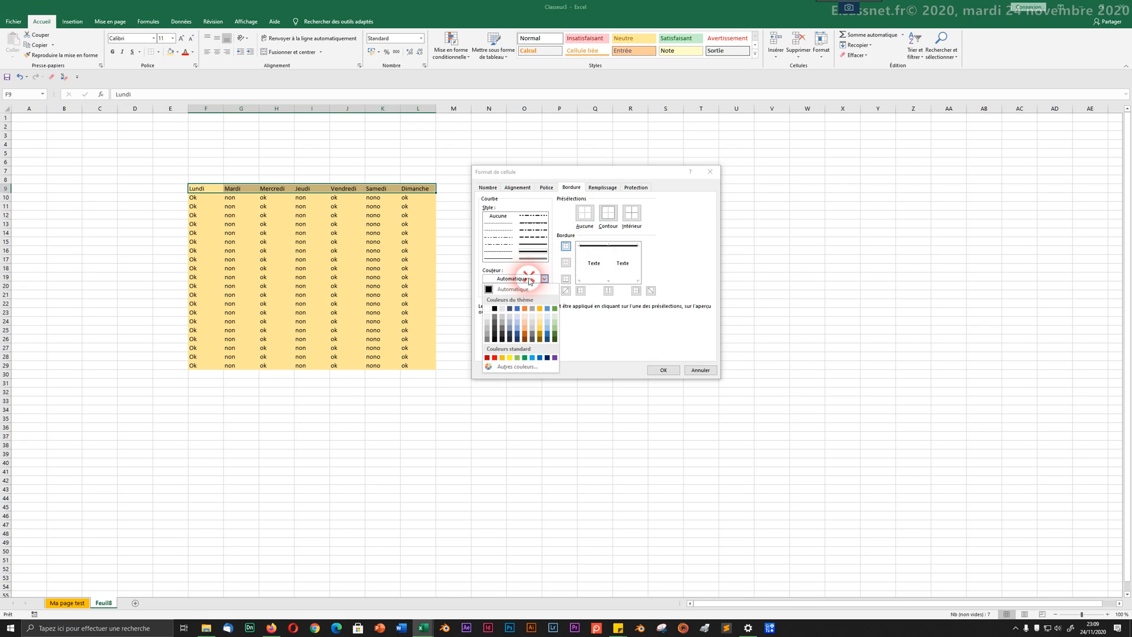
click(494, 358)
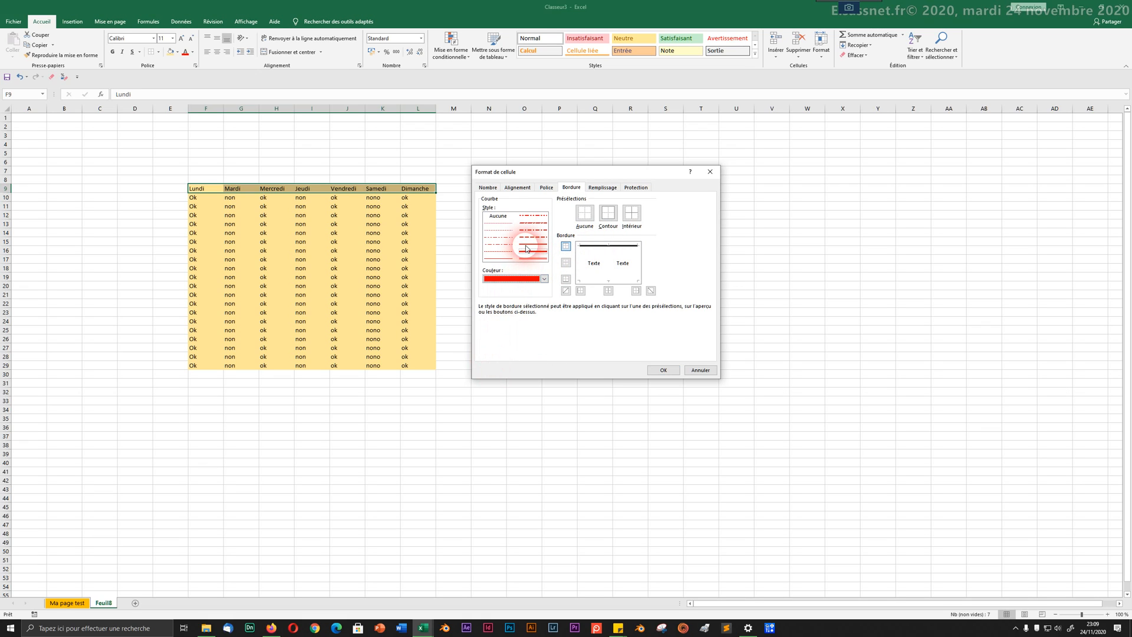
click(526, 261)
click(597, 258)
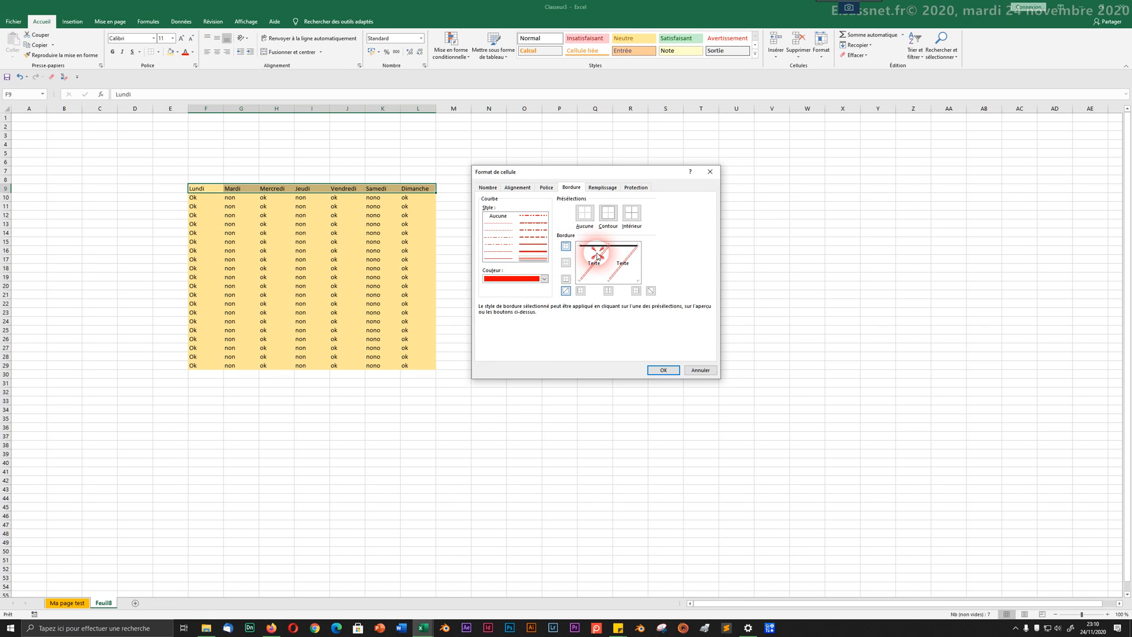
click(620, 270)
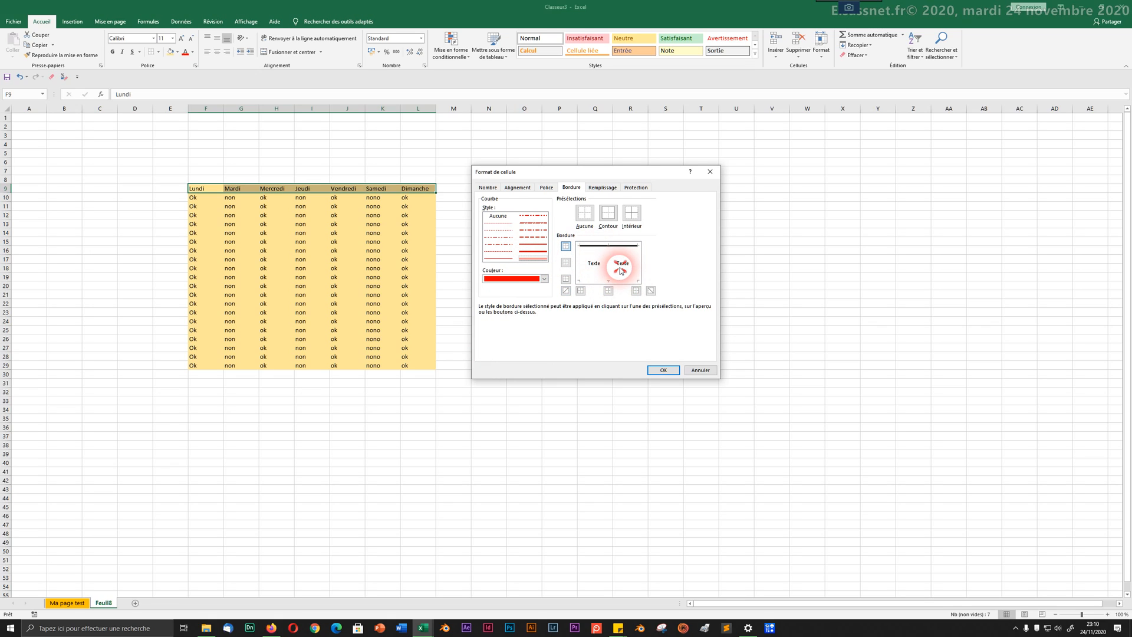
click(636, 281)
click(588, 253)
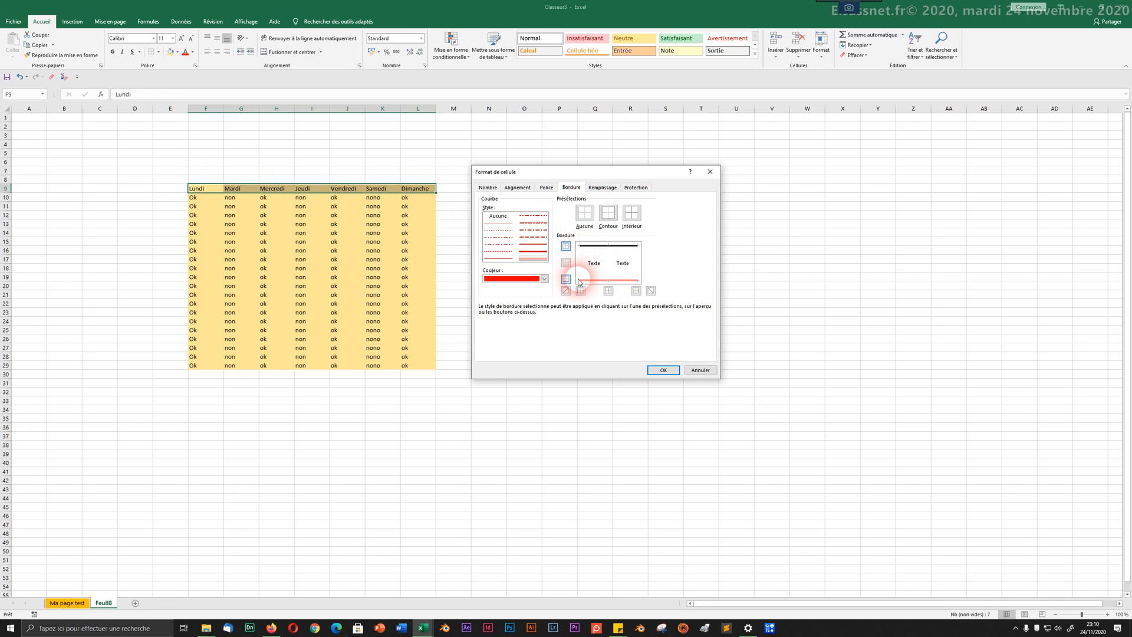
click(606, 252)
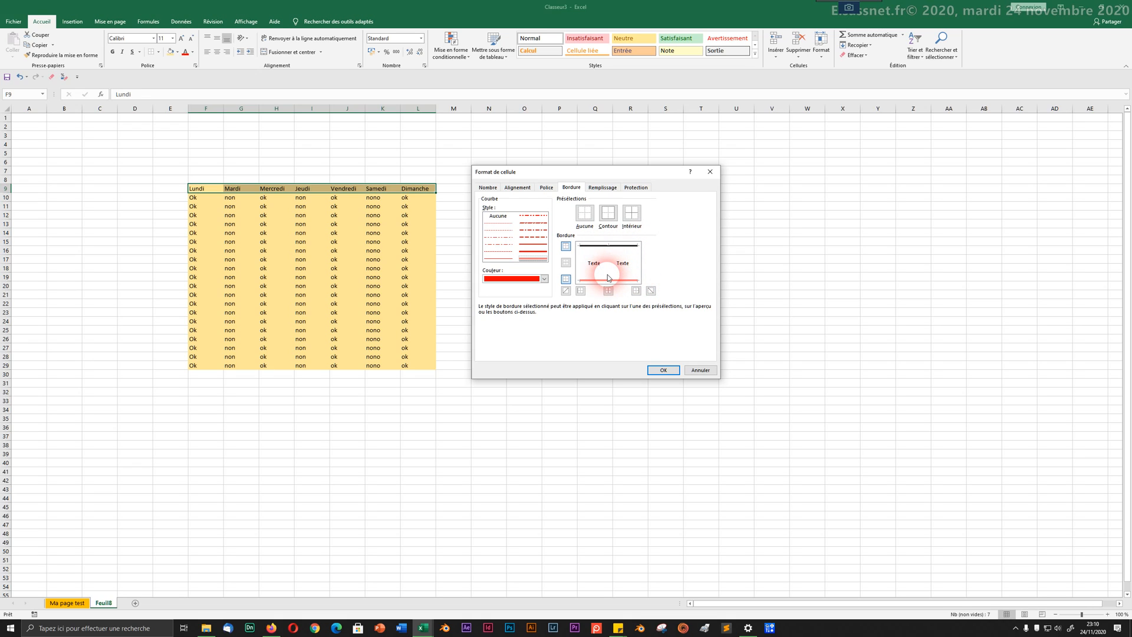
click(521, 247)
Step: Add a green dash-dot middle divider and purple dashed left and right borders
click(519, 278)
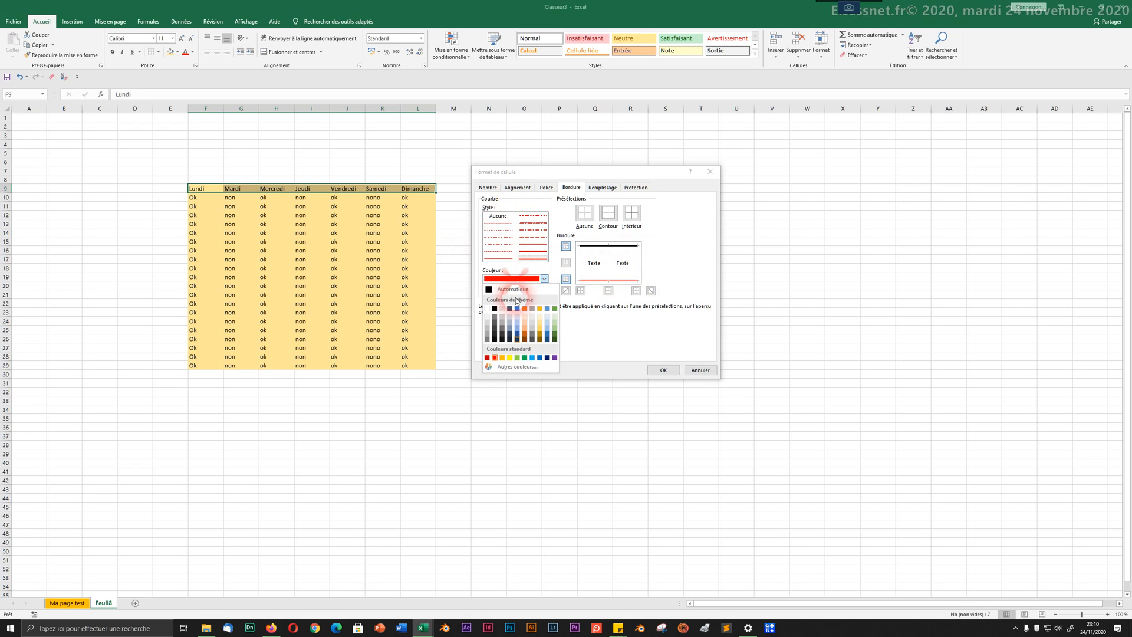
click(518, 358)
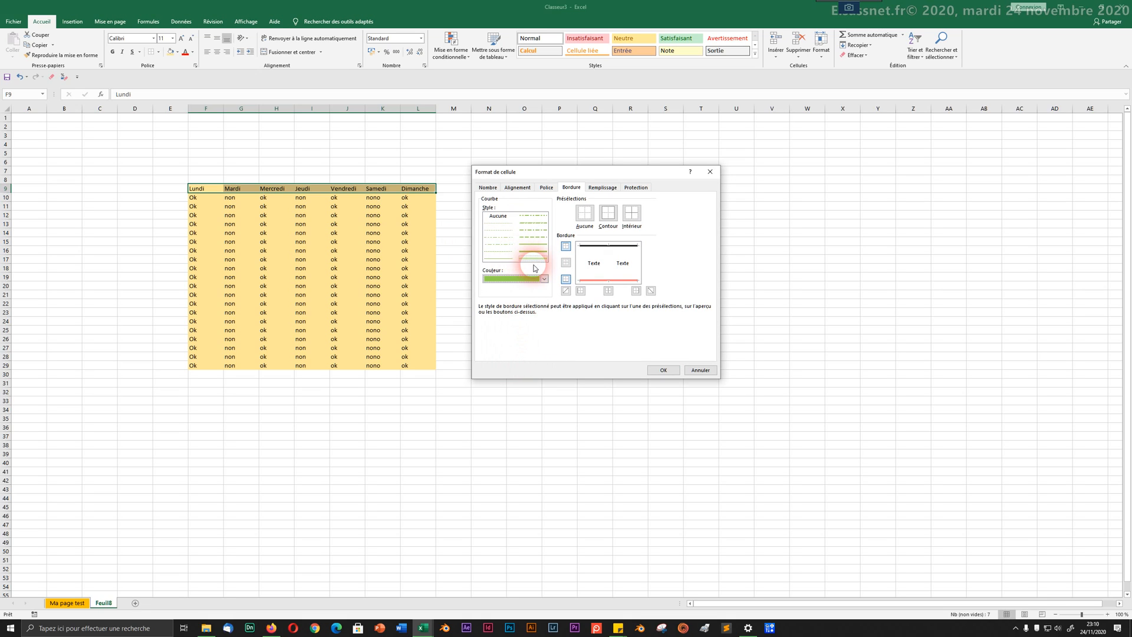
click(498, 244)
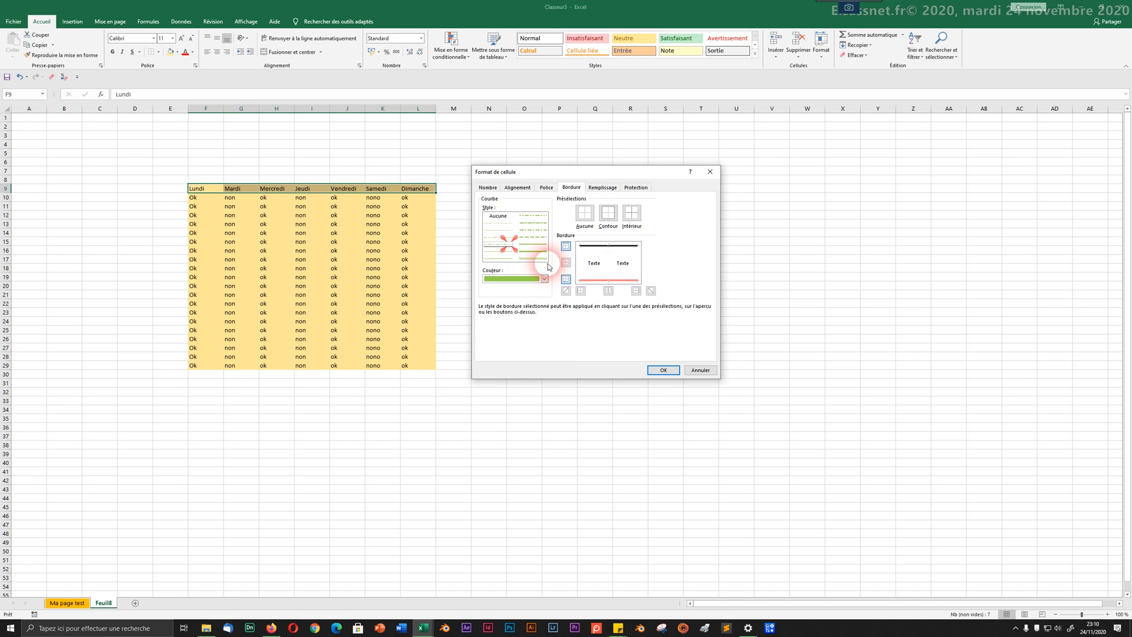
click(608, 265)
click(496, 258)
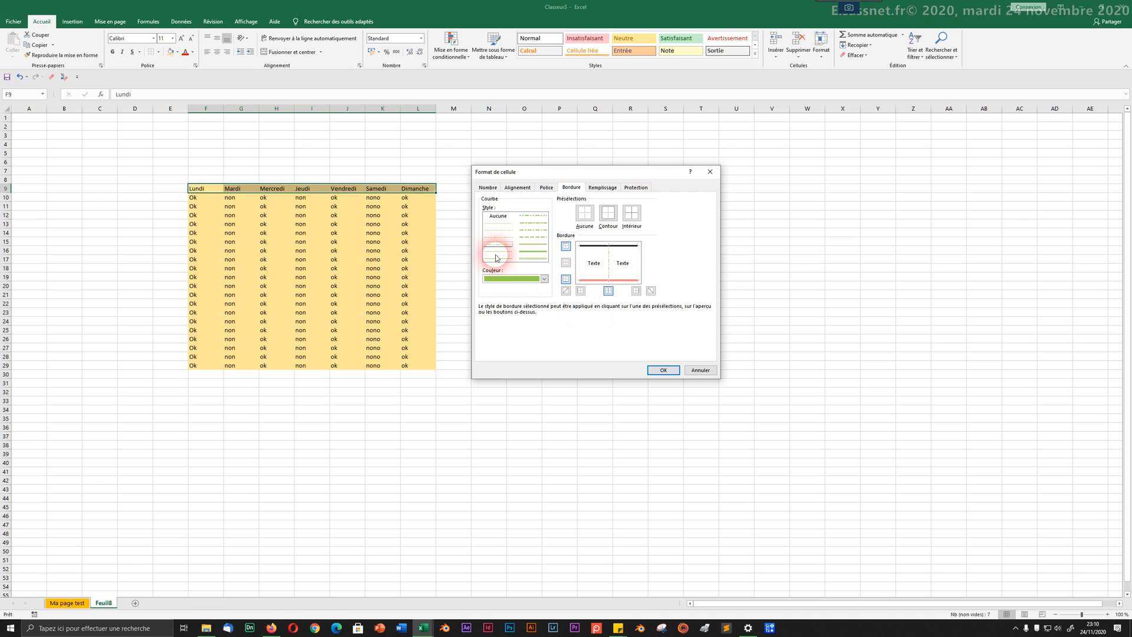
click(504, 272)
click(502, 279)
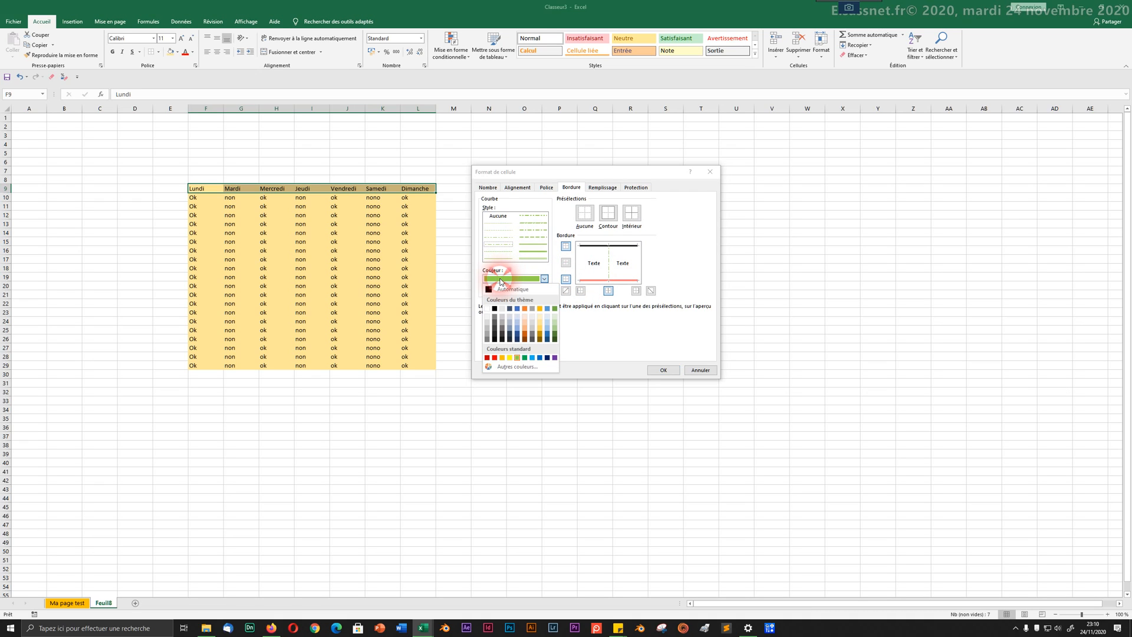
click(549, 357)
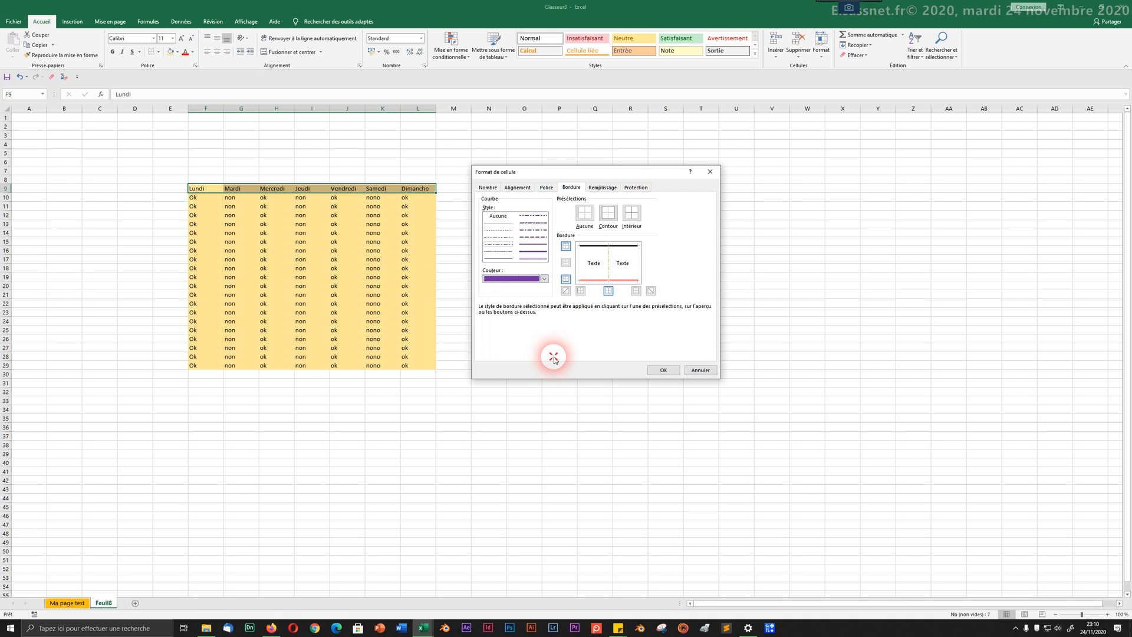
click(542, 252)
click(537, 239)
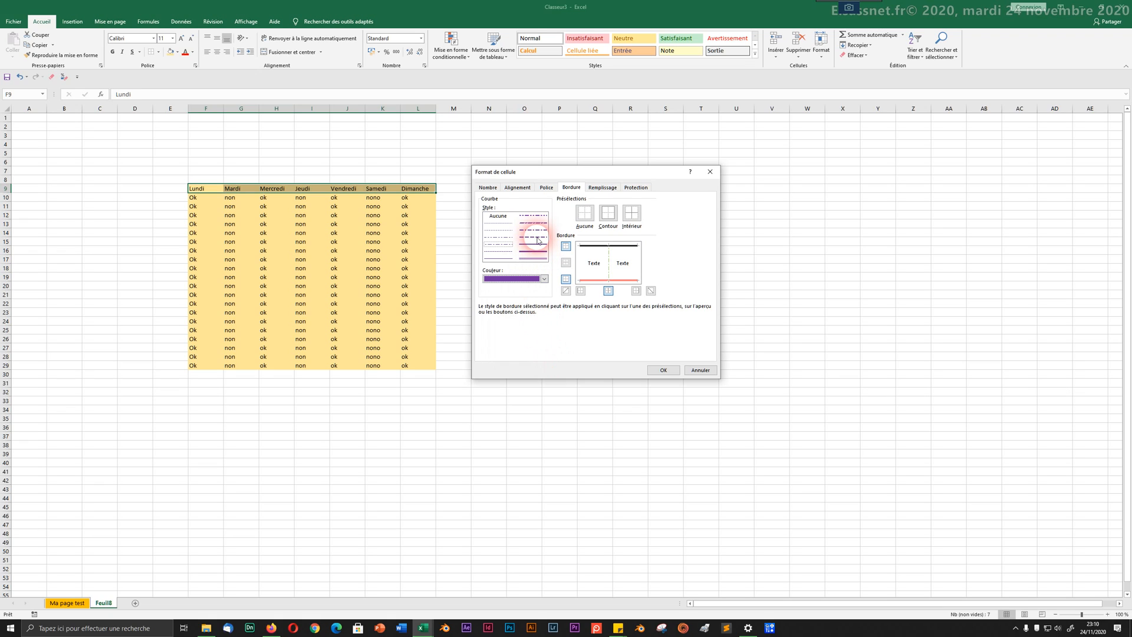
click(576, 269)
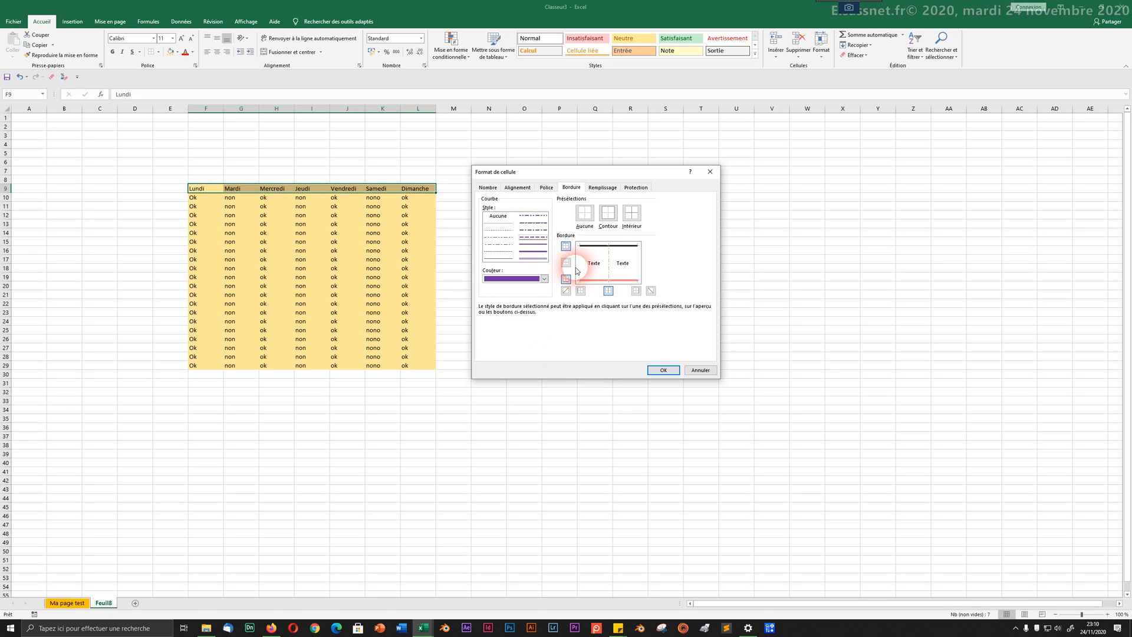
click(635, 269)
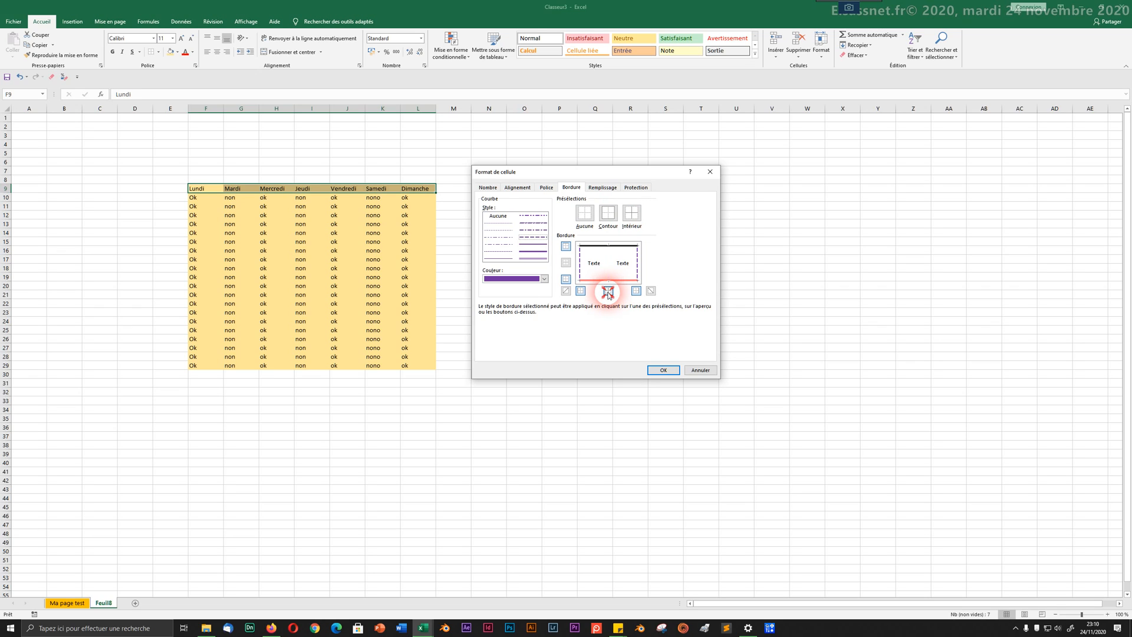
Step: Restyle the middle vertical divider green and apply the header row borders
click(609, 291)
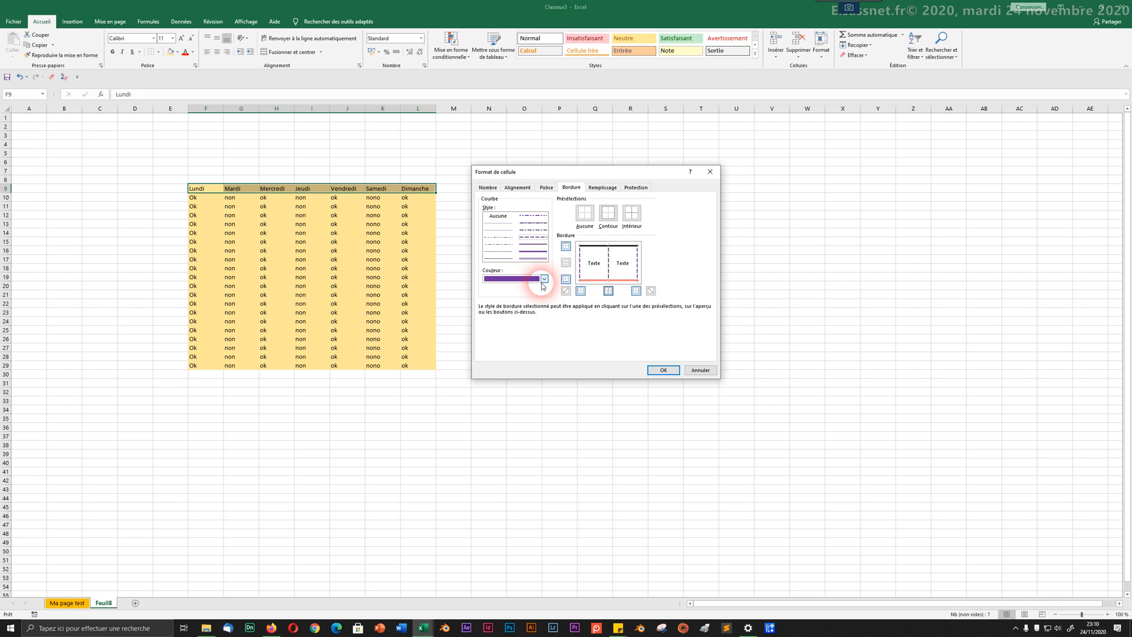
click(544, 279)
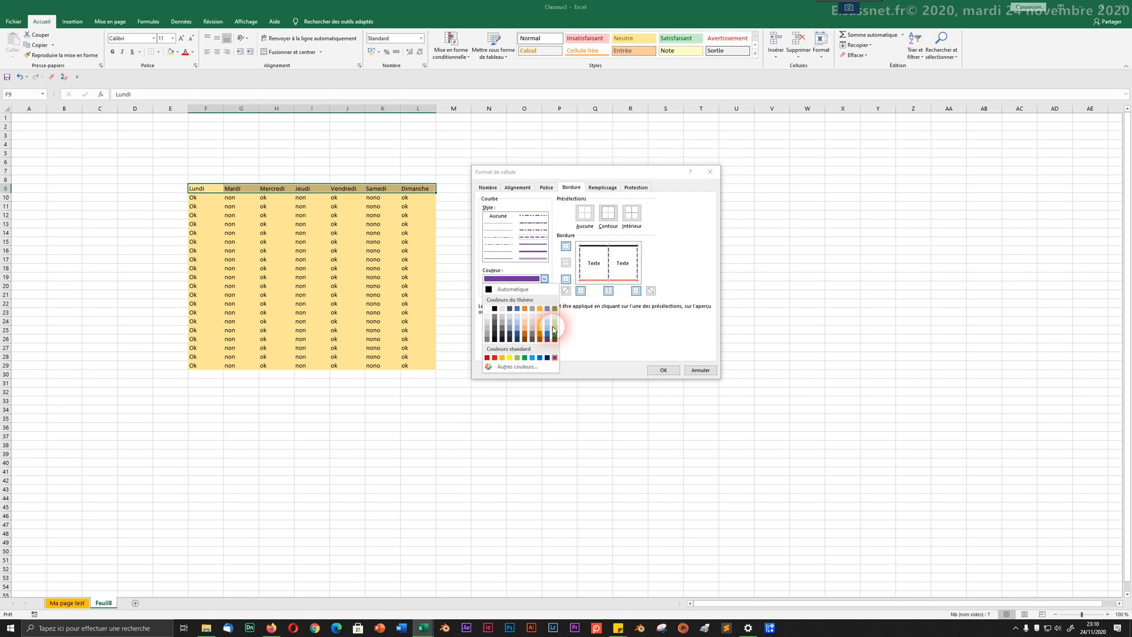
click(553, 330)
click(504, 231)
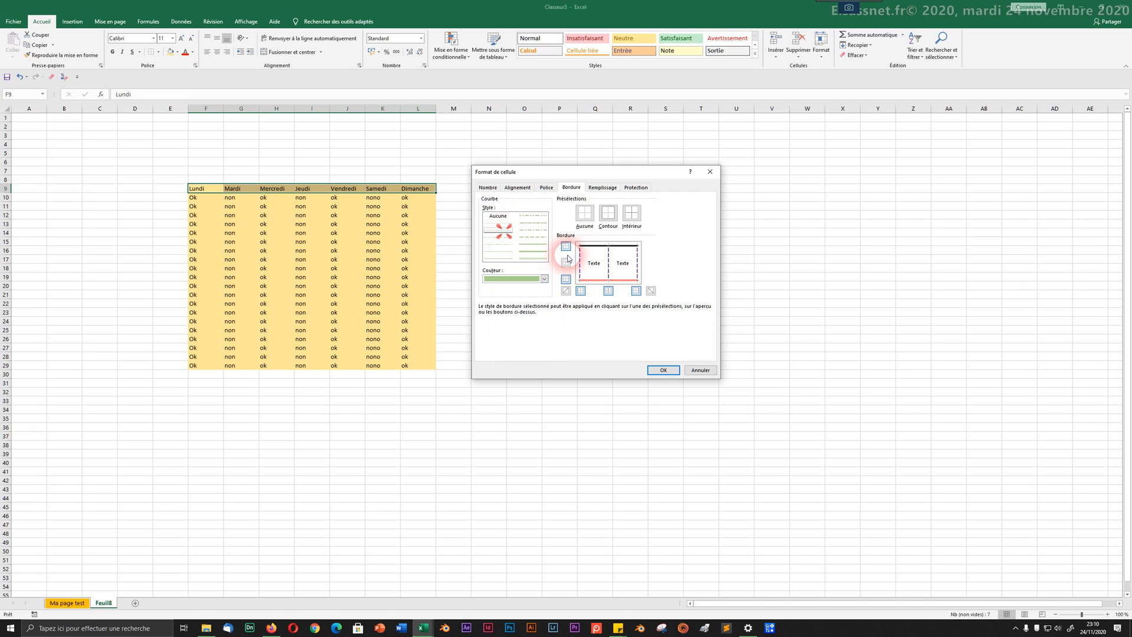
click(602, 276)
click(651, 371)
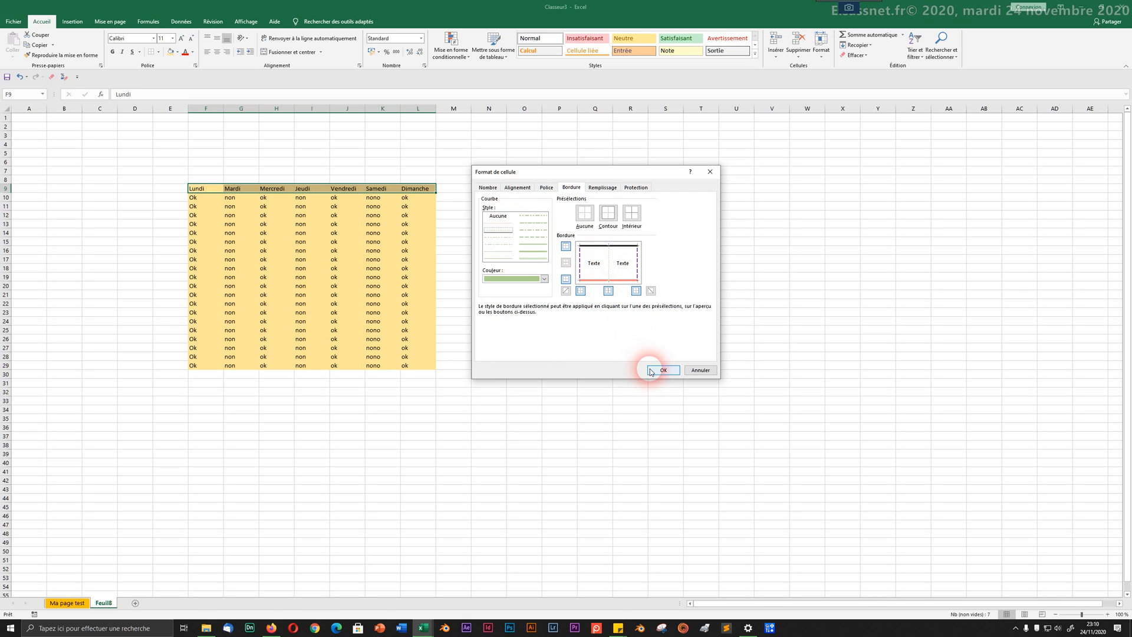
click(377, 269)
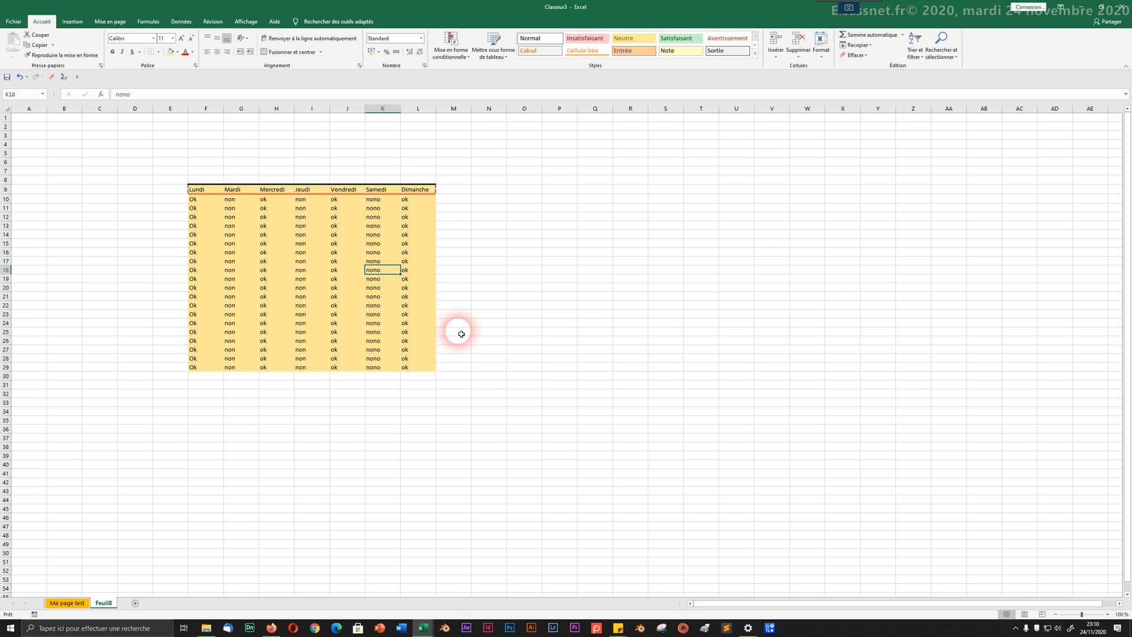
Step: Select the empty block F33:M40 below the orange table and open its cell formatting
drag(218, 406, 489, 411)
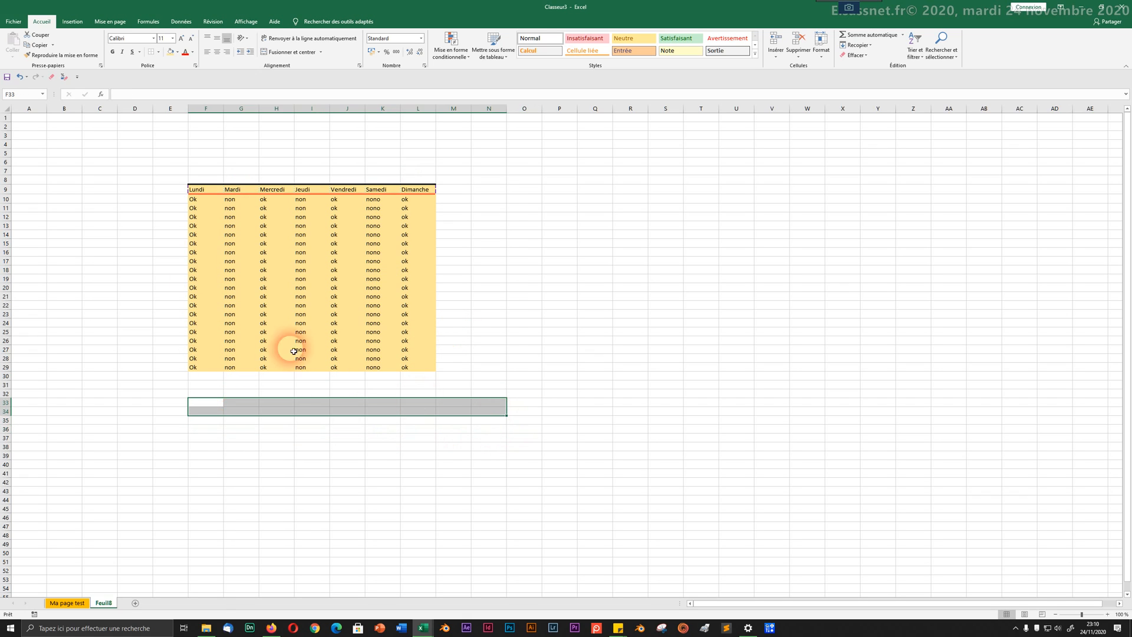
right_click(313, 404)
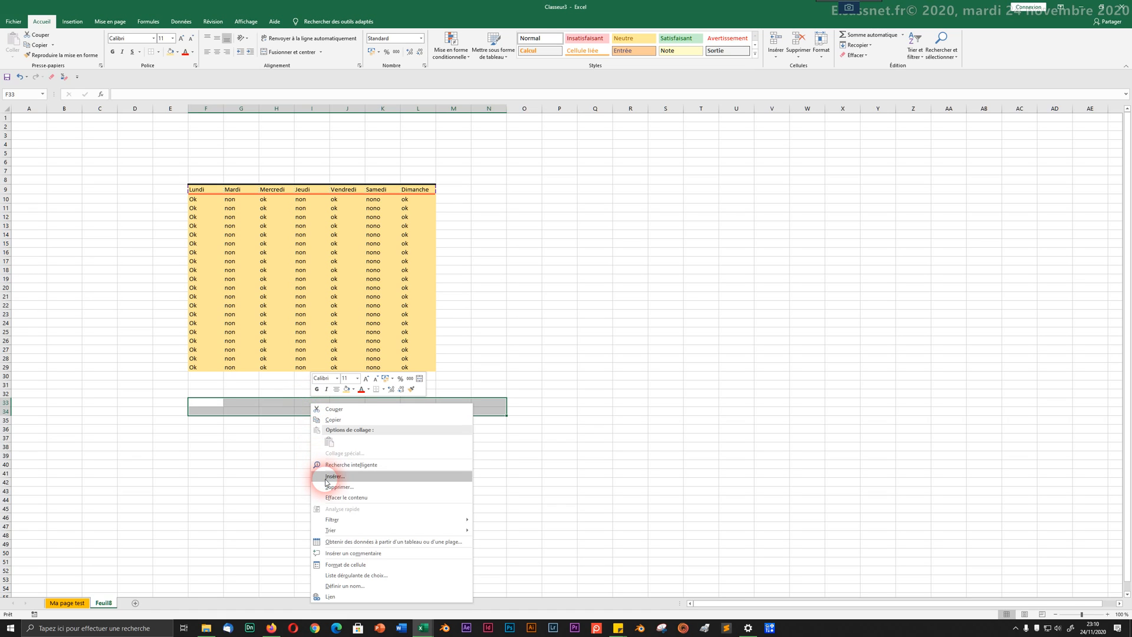
click(254, 441)
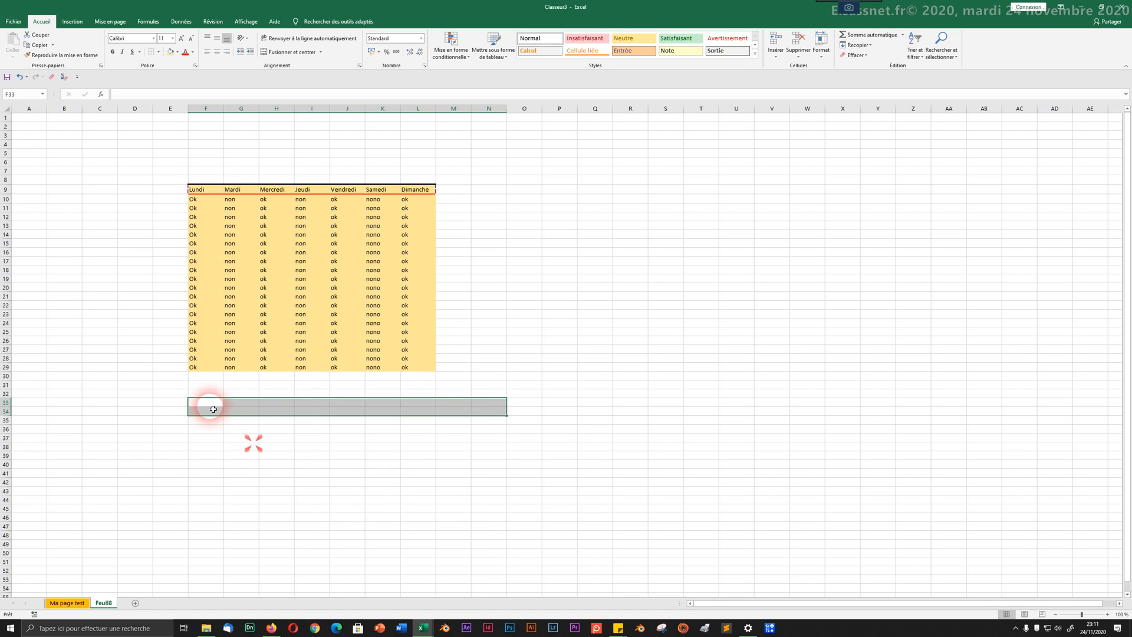
drag(212, 405, 466, 465)
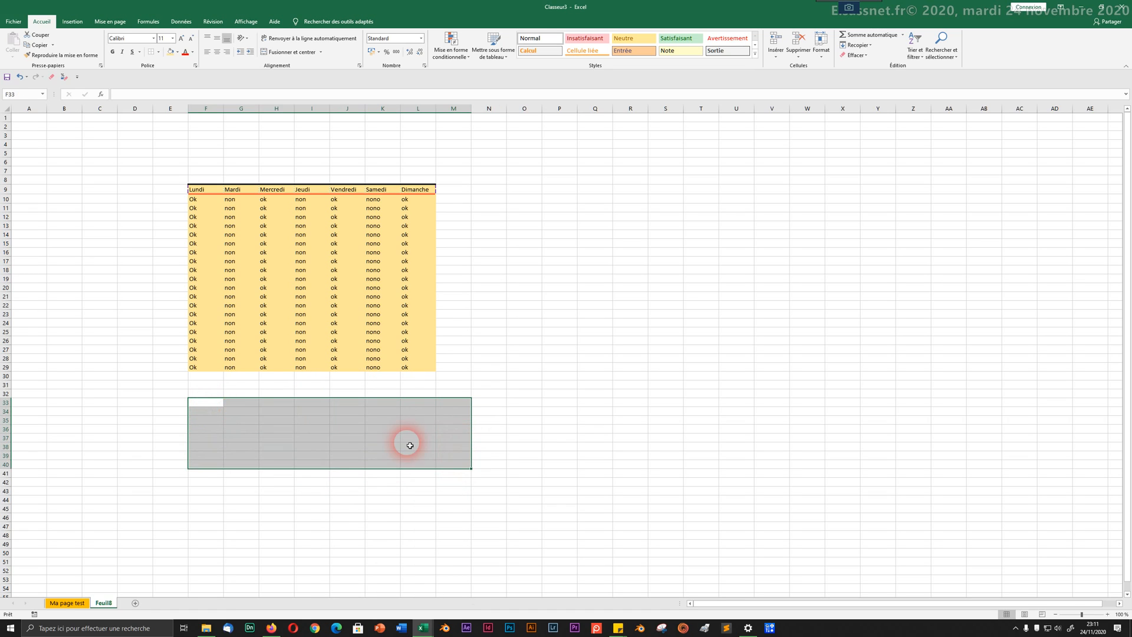
right_click(292, 432)
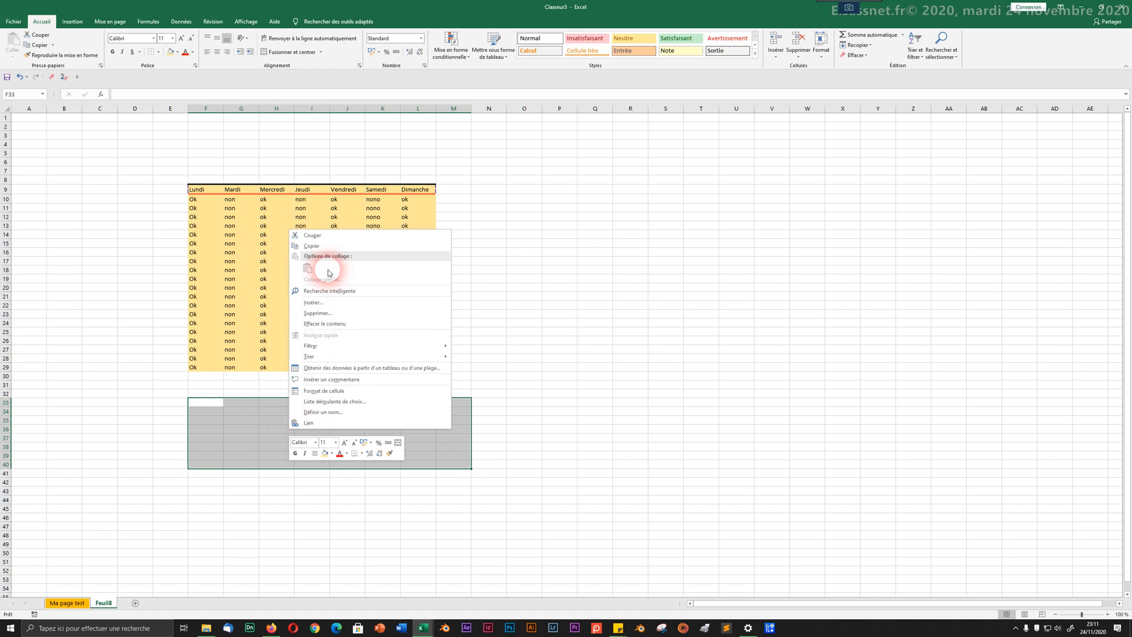
click(323, 392)
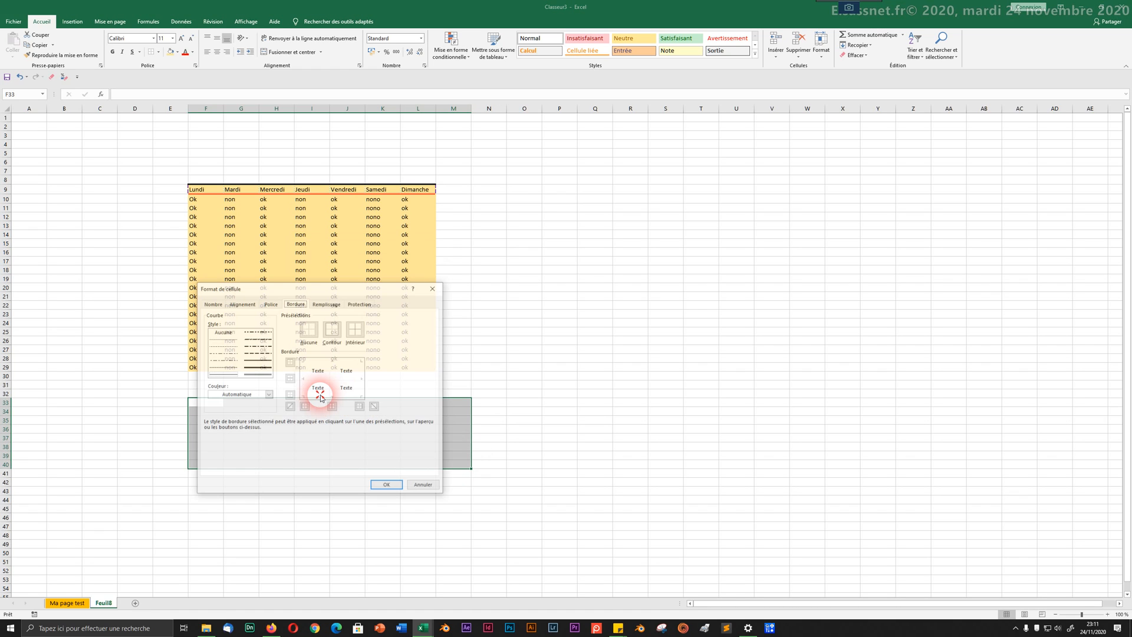
click(321, 328)
drag(316, 288, 569, 155)
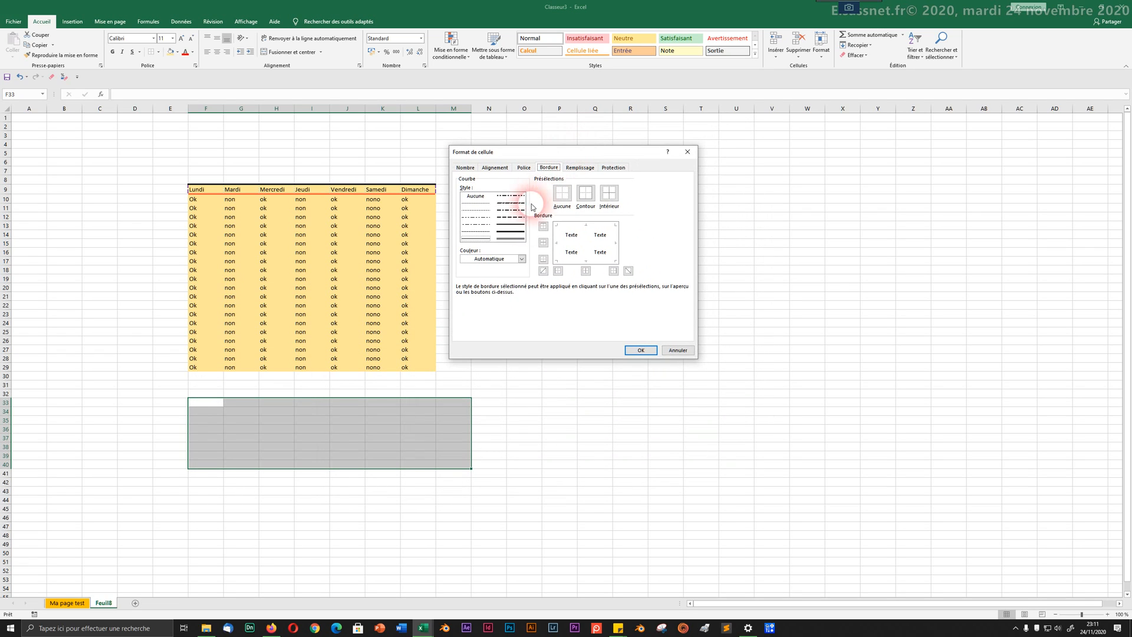
Step: Give the block a black top border and a teal bottom border
click(575, 228)
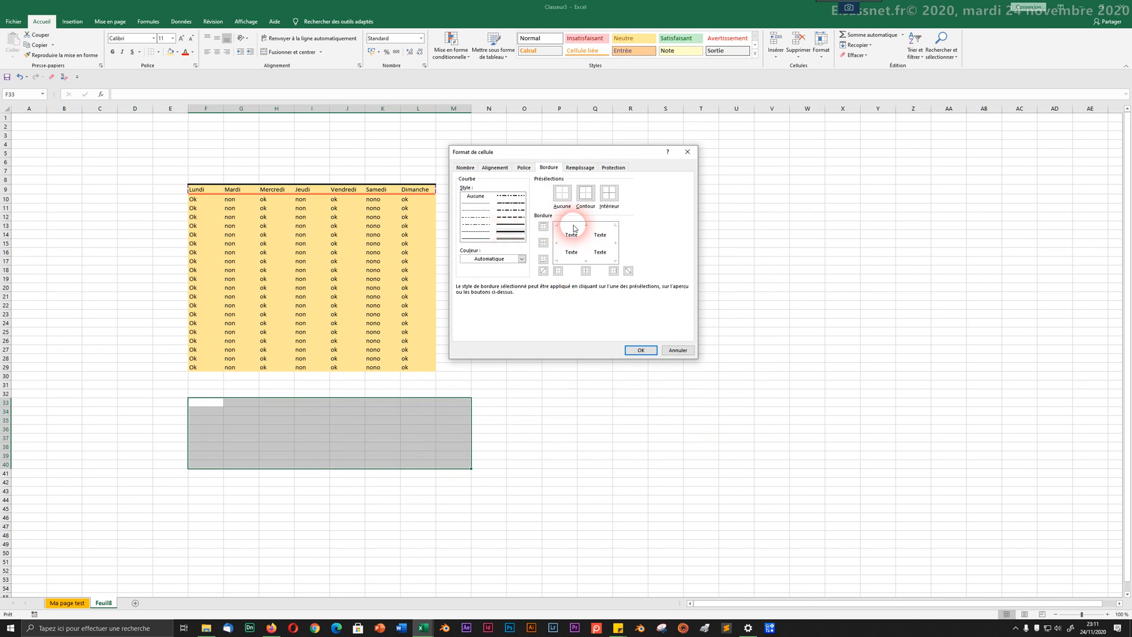
click(574, 226)
click(521, 259)
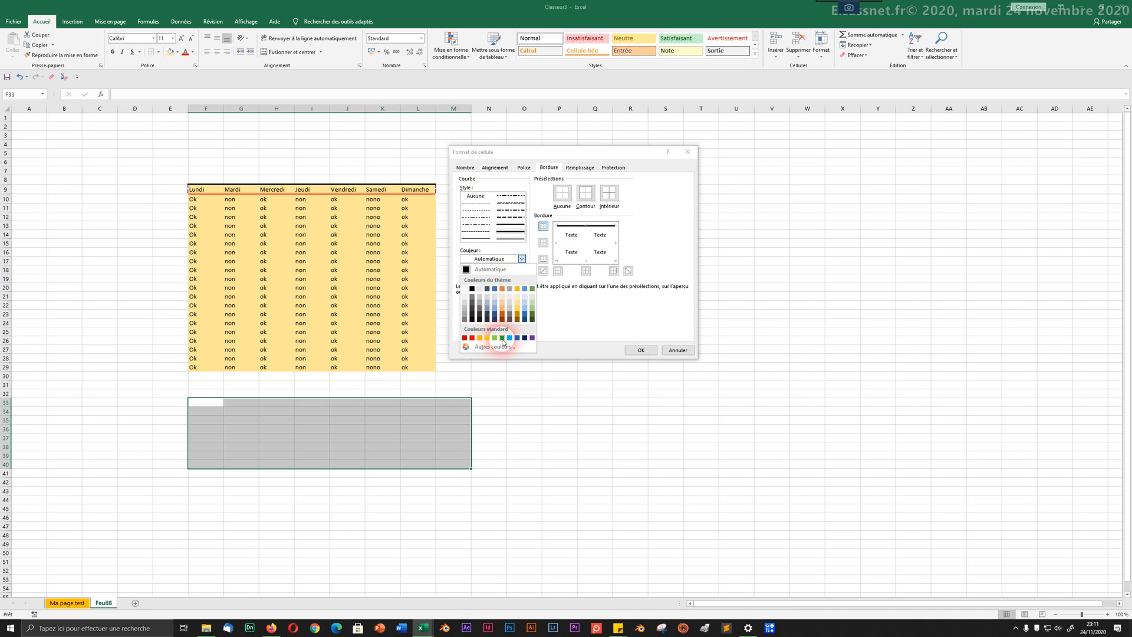
click(502, 338)
click(574, 263)
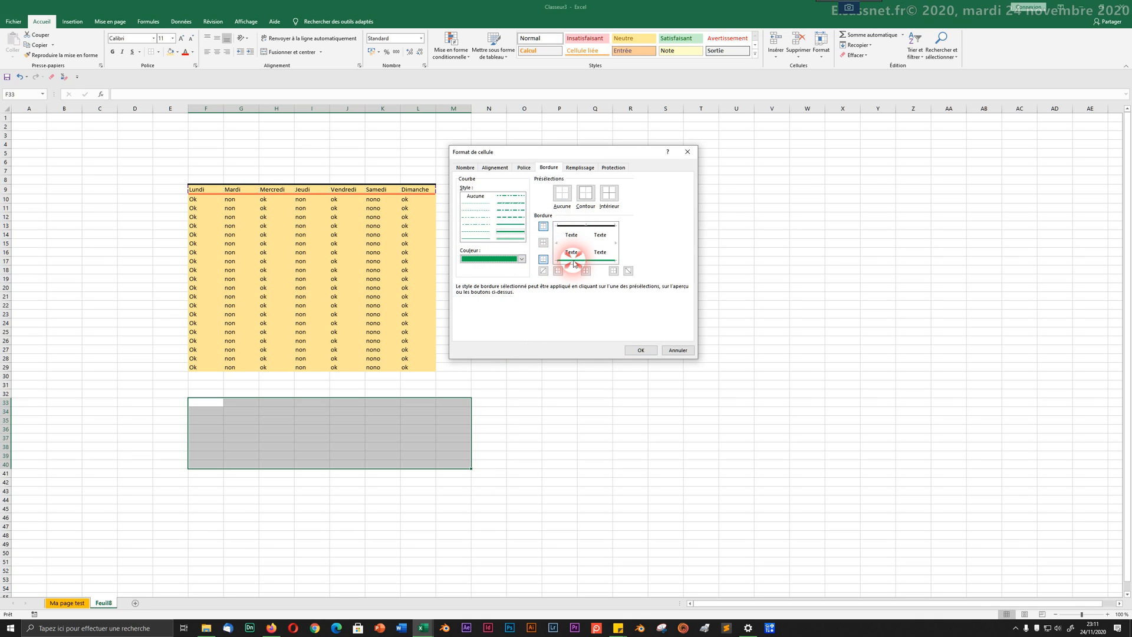
Step: Add dash-dot vertical lines between the block's columns
click(506, 232)
click(506, 225)
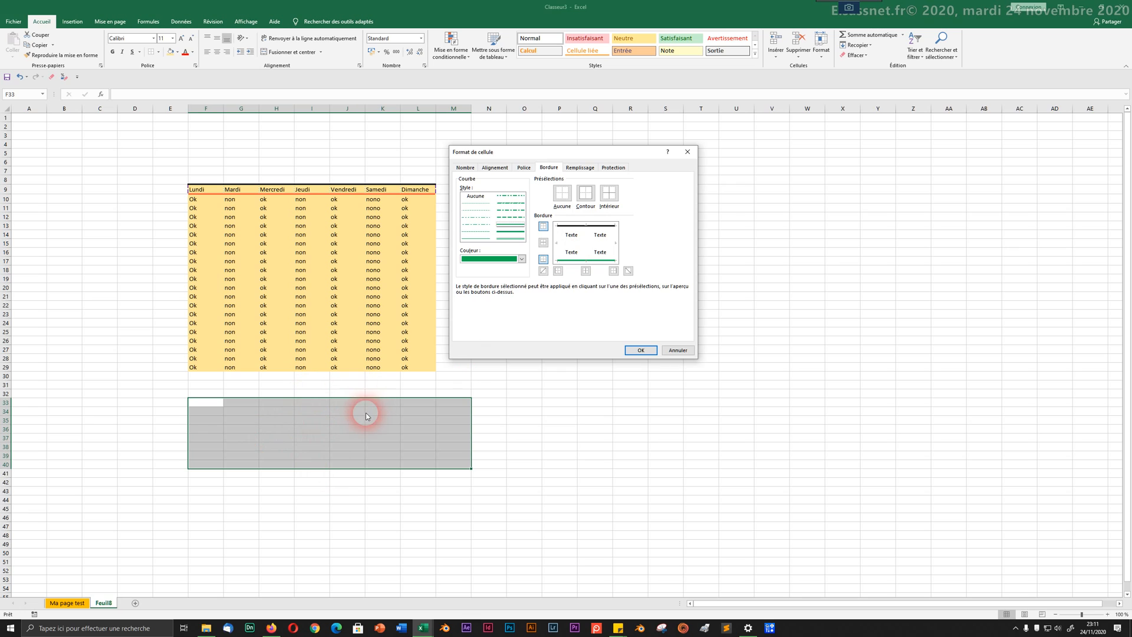
click(475, 217)
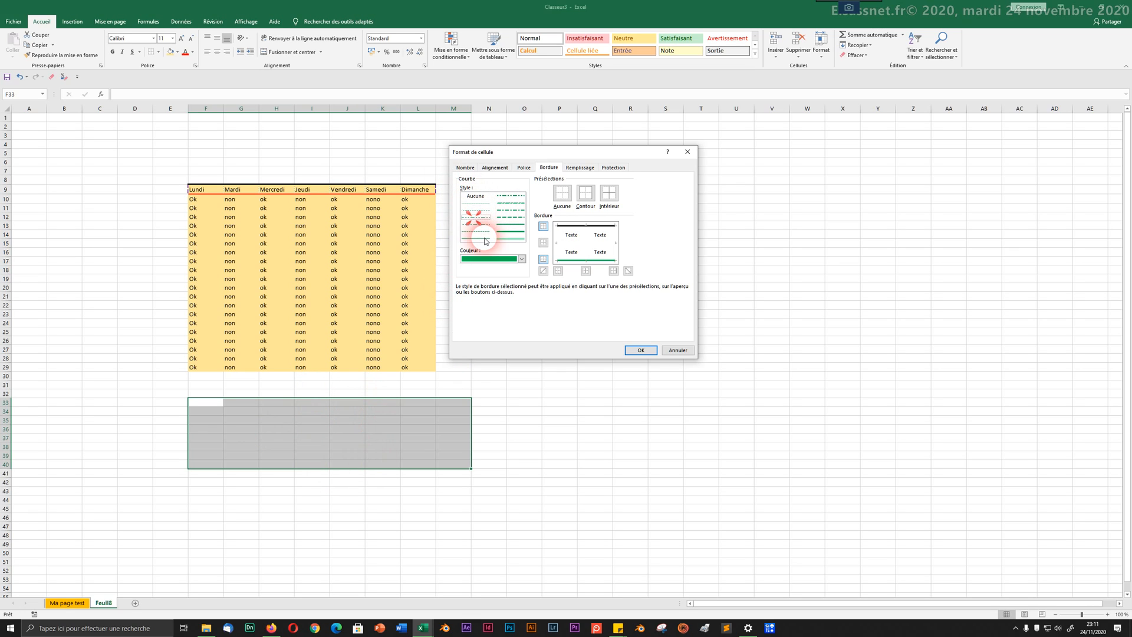
click(482, 259)
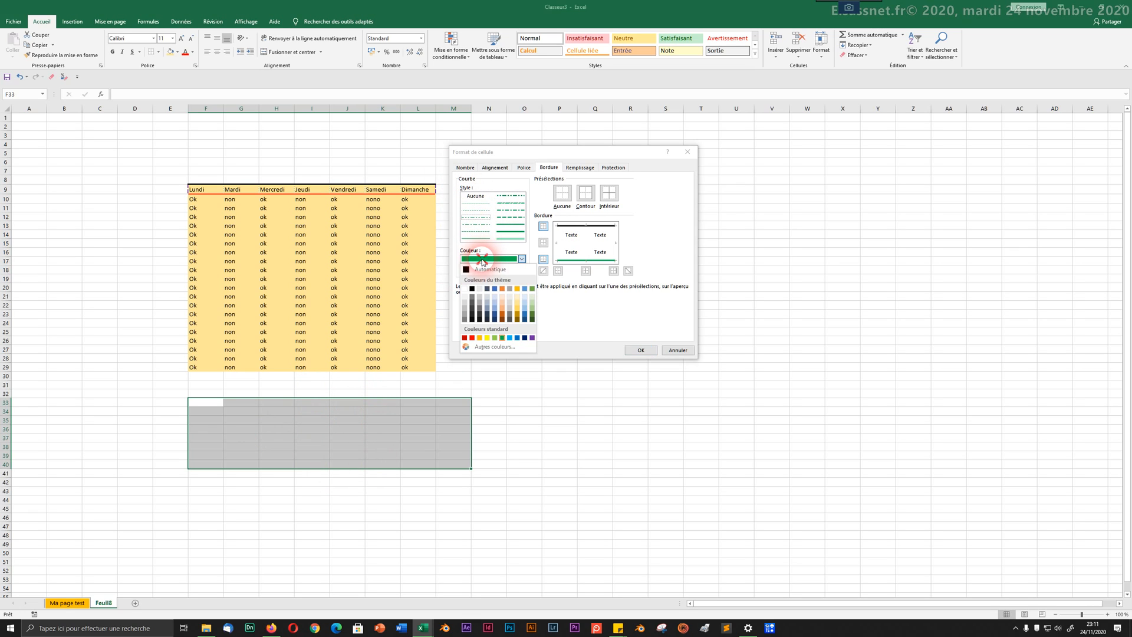
click(472, 337)
click(585, 239)
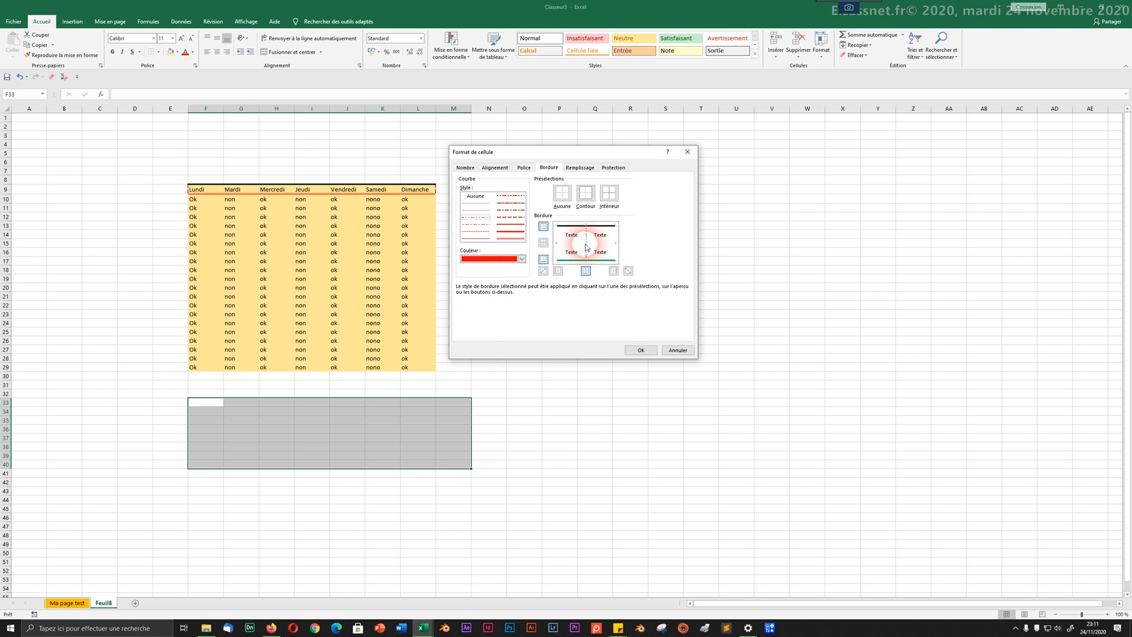
Step: Add heavier double side borders, set the inner line colour to orange, and apply
click(521, 259)
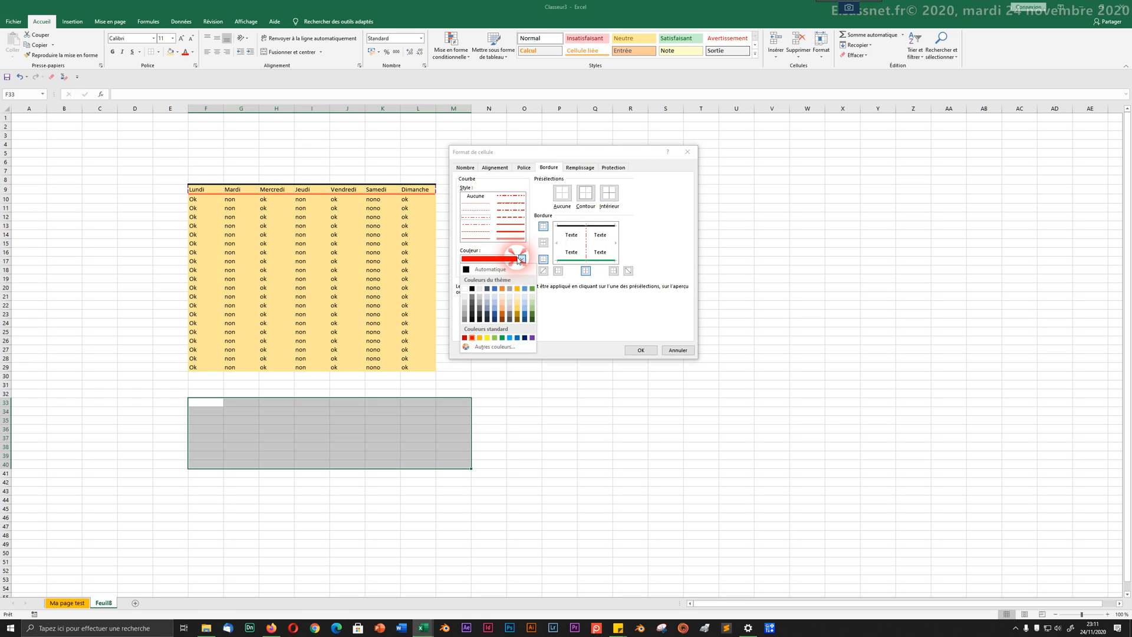
click(517, 338)
click(501, 232)
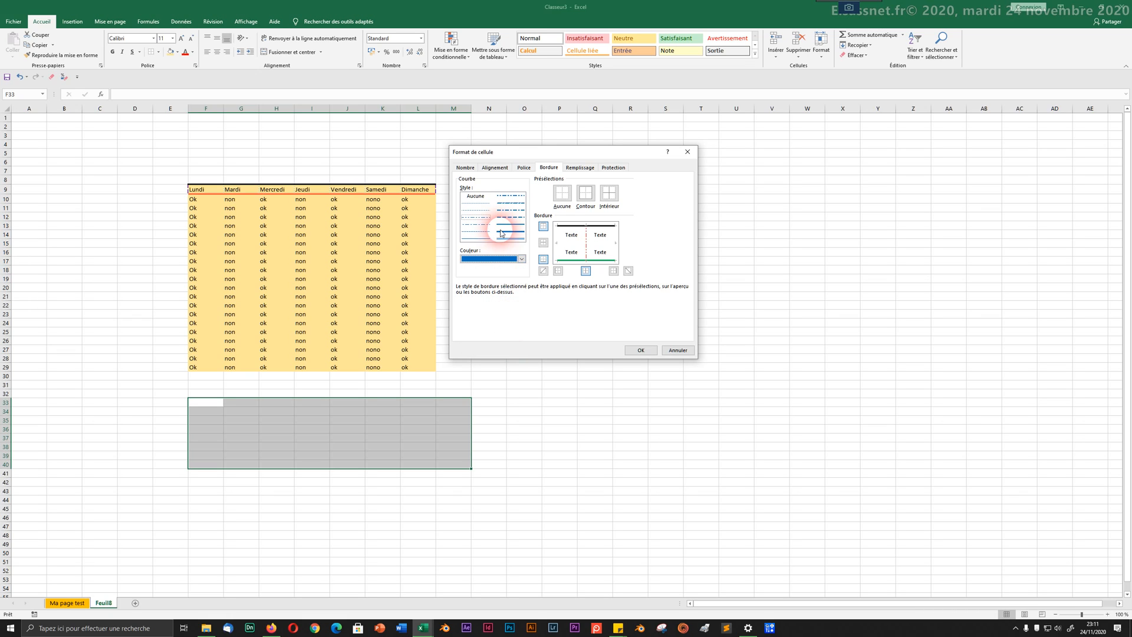
click(500, 238)
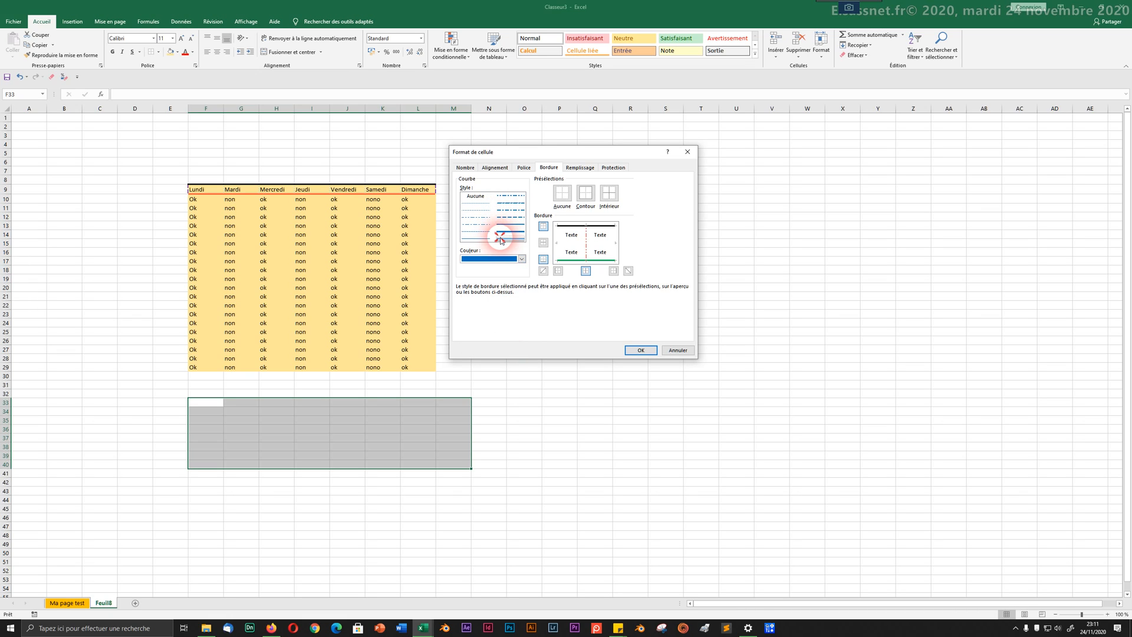
click(559, 243)
click(613, 251)
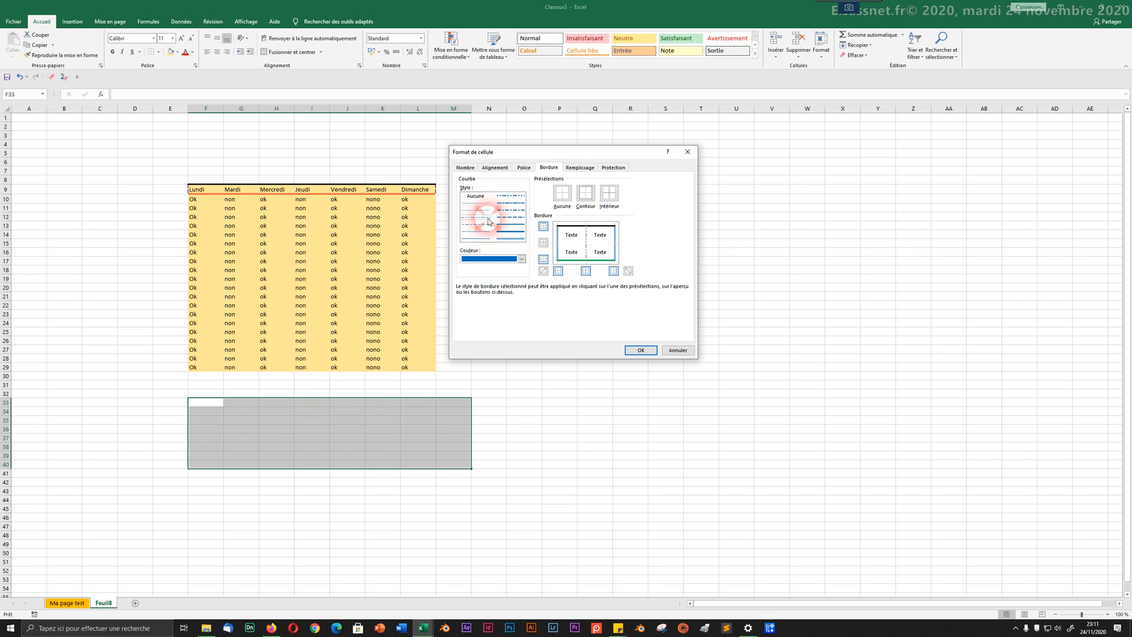
click(522, 259)
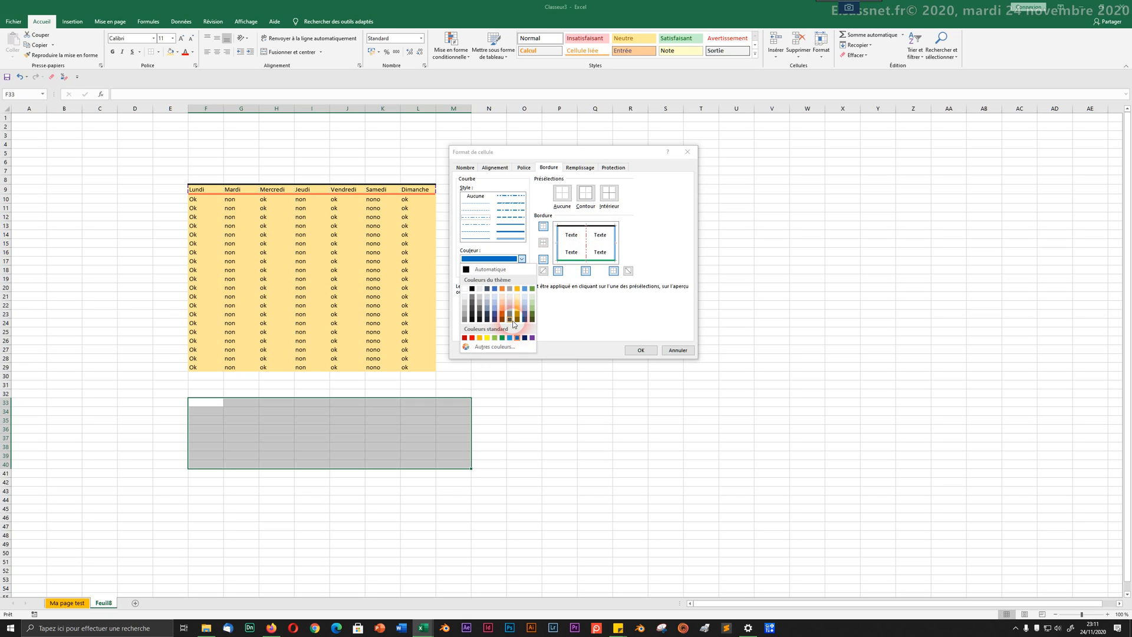
click(479, 337)
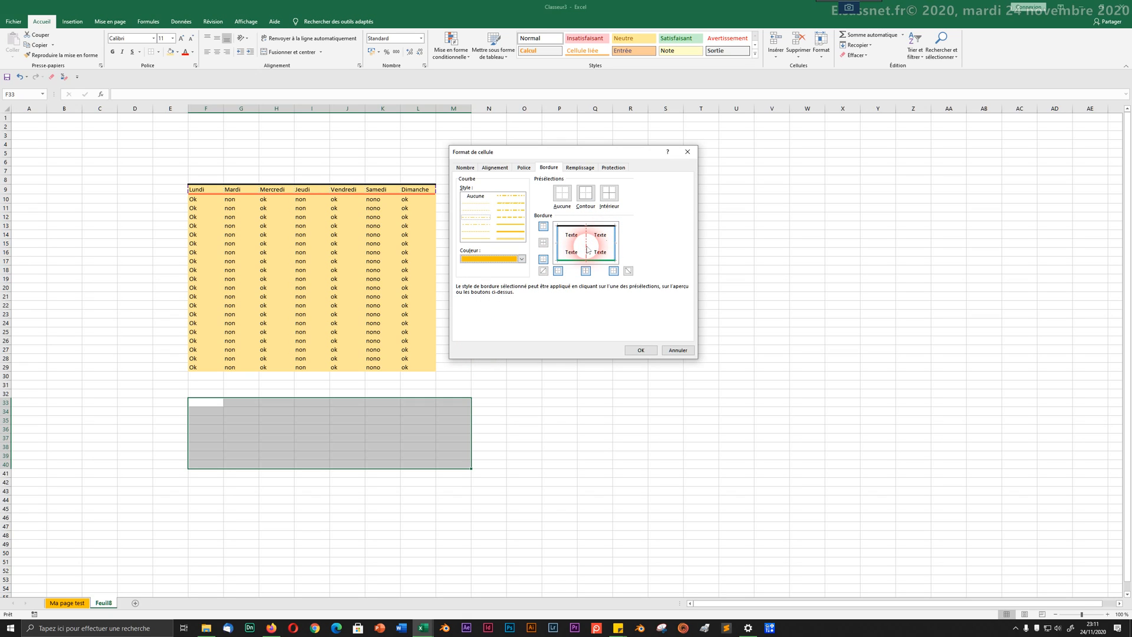
click(630, 350)
click(595, 385)
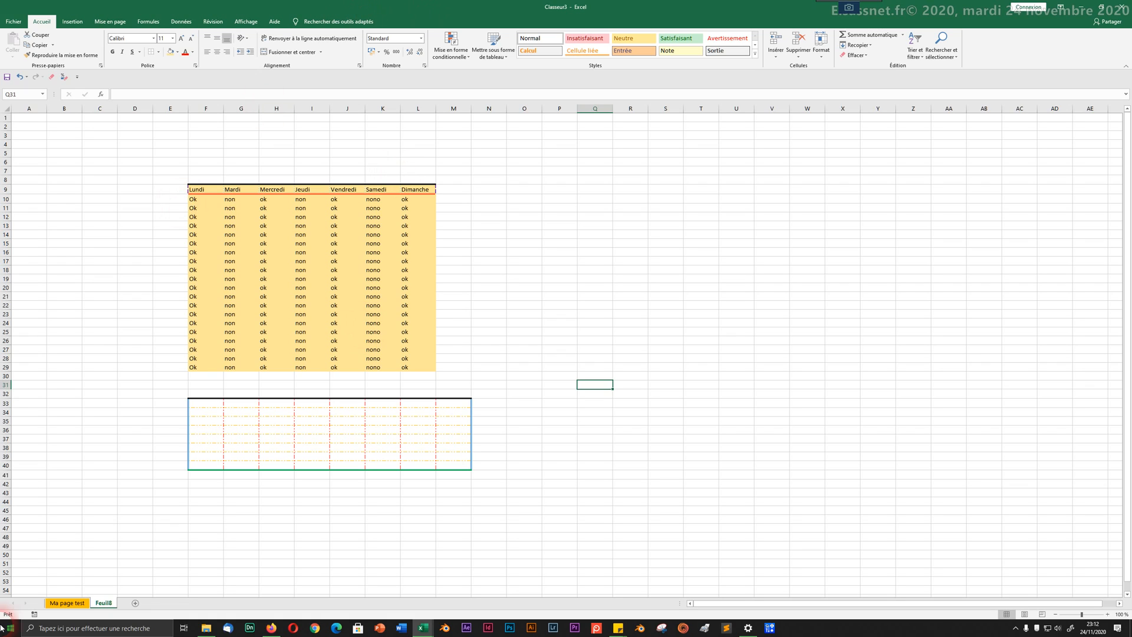
Step: Go to the 'Ma page test' sheet
click(59, 604)
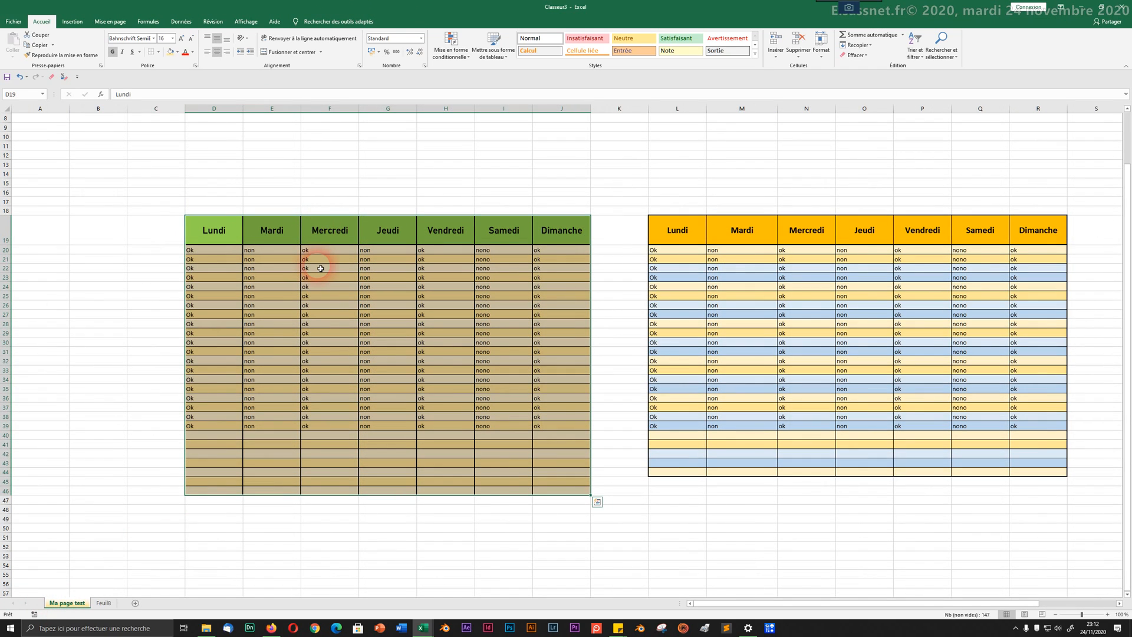
Step: Apply Aucune bordure to the green table, then reselect its body D20:J46
click(155, 52)
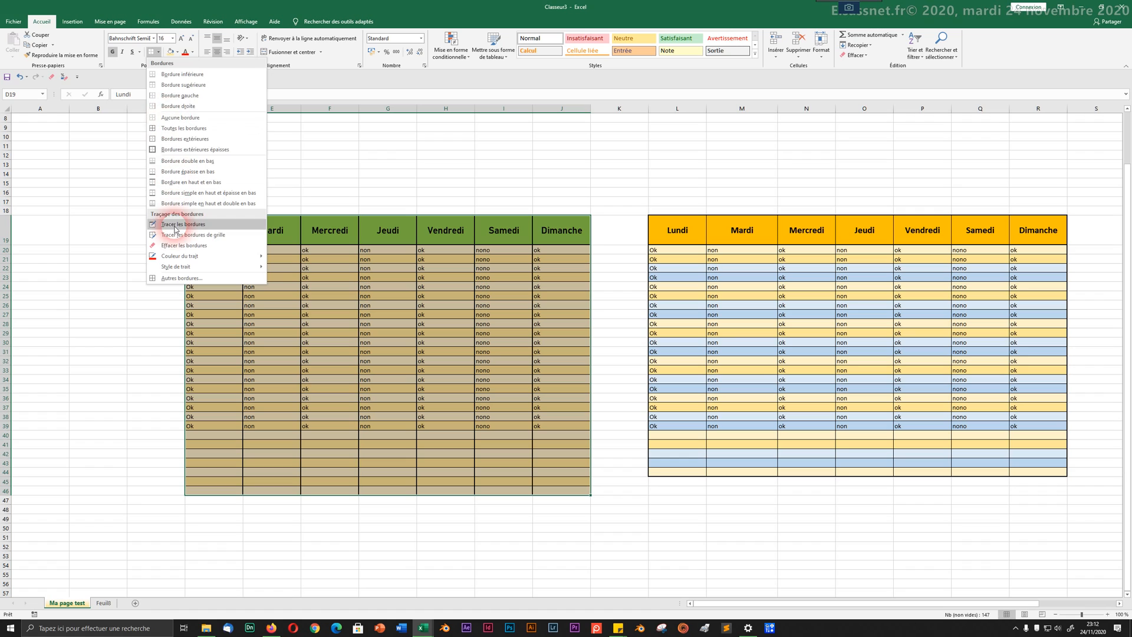
click(168, 117)
click(203, 277)
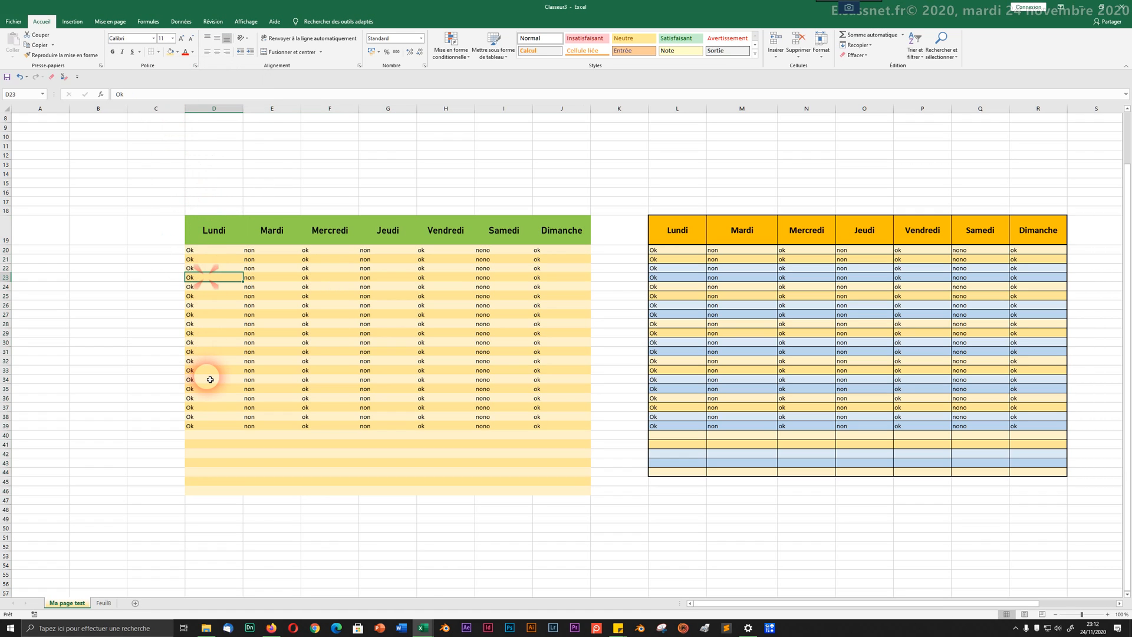
drag(215, 250, 481, 396)
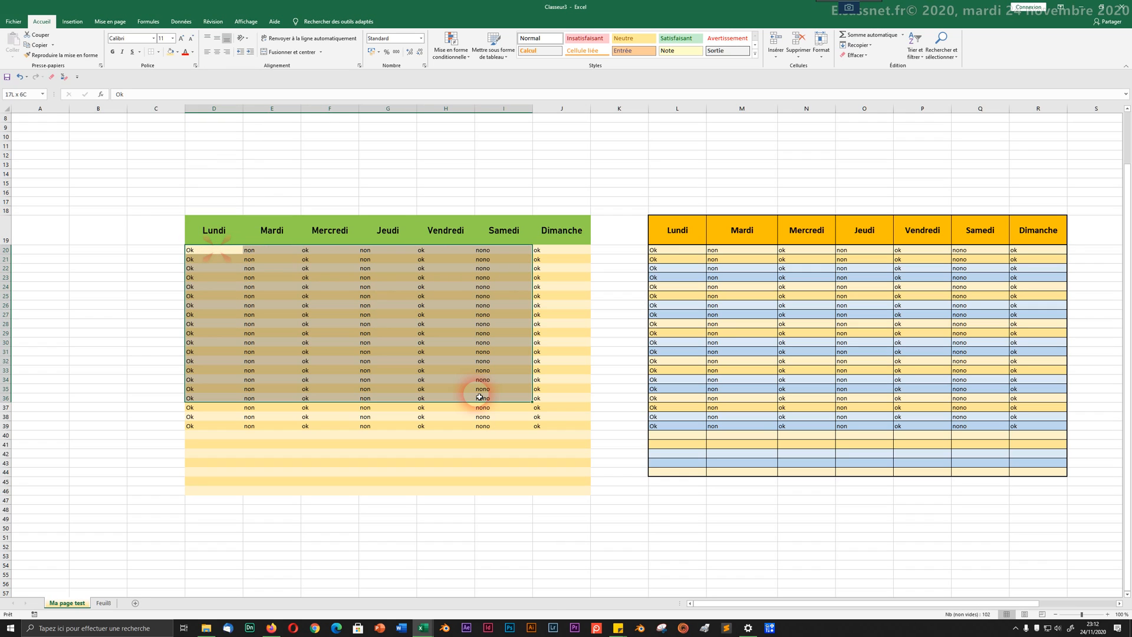
drag(568, 463, 561, 487)
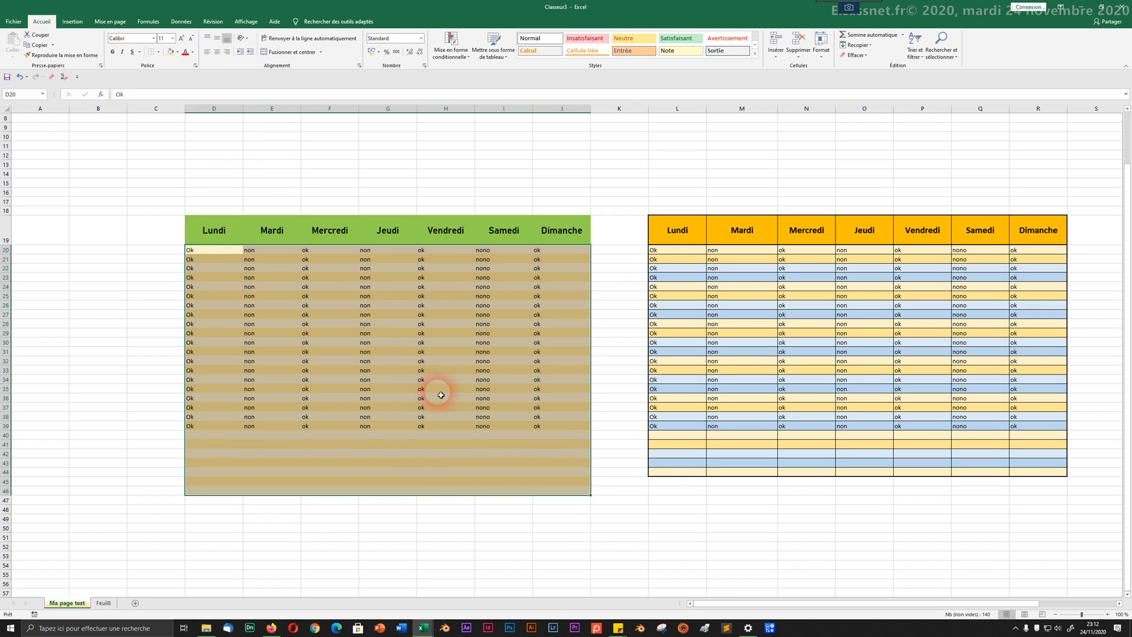
right_click(340, 348)
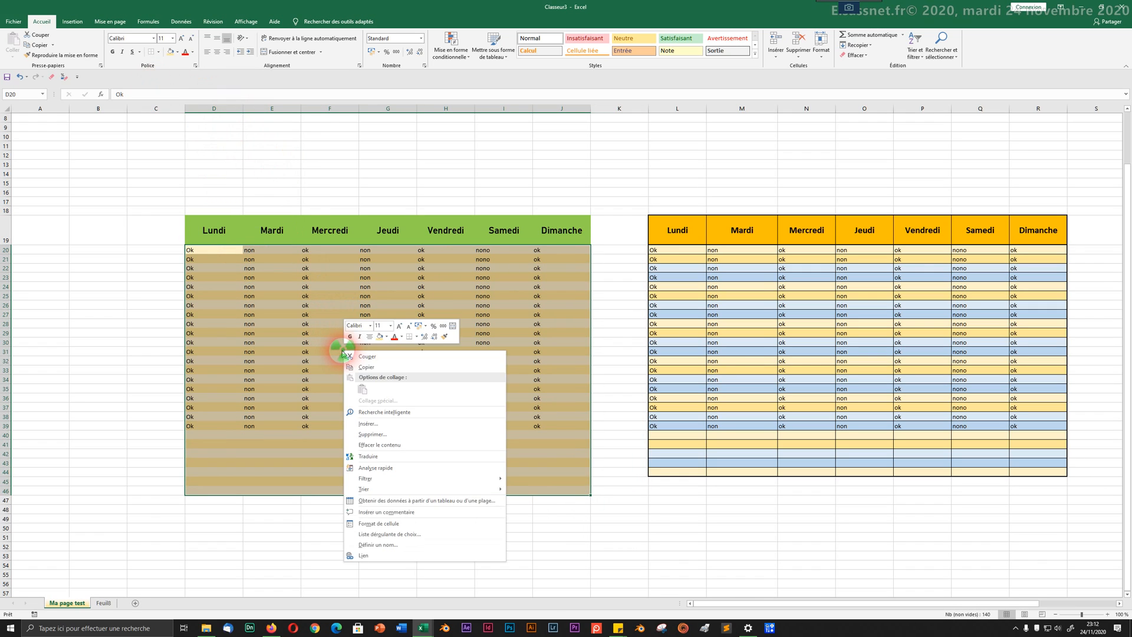
Step: Add thick automatic-colour left and right borders to the table body D20:J46
click(379, 523)
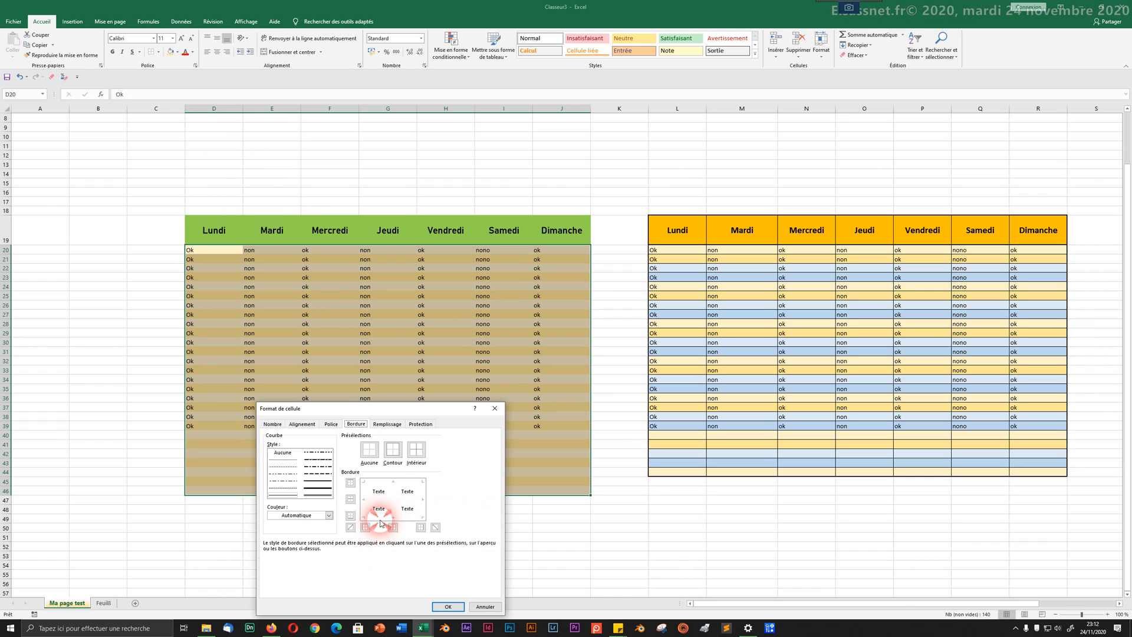
drag(378, 408, 711, 131)
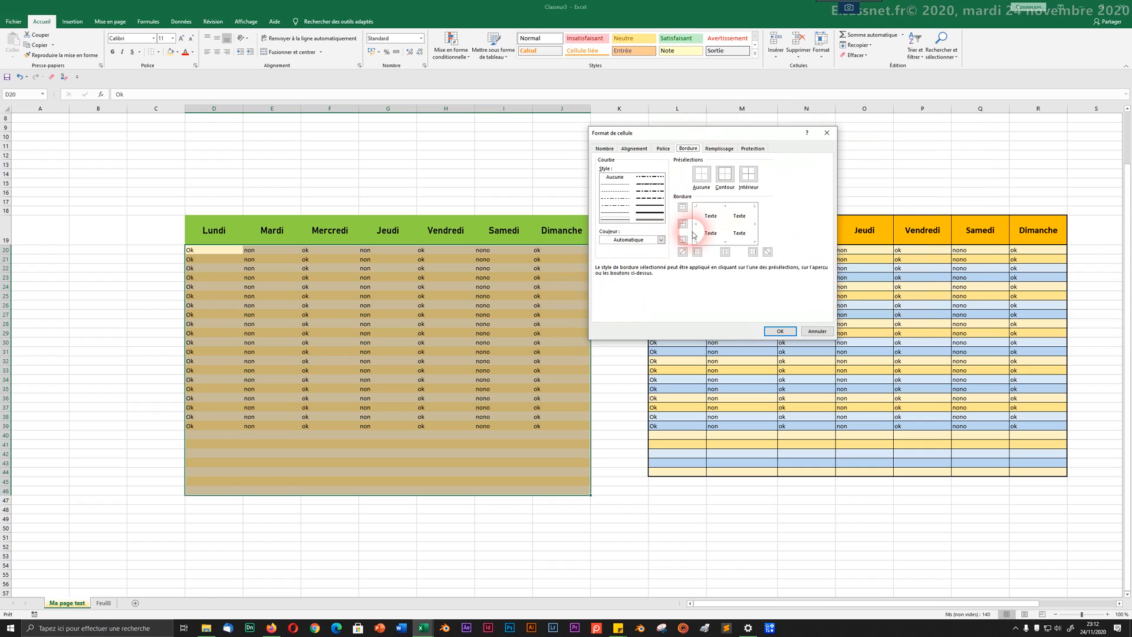
click(642, 215)
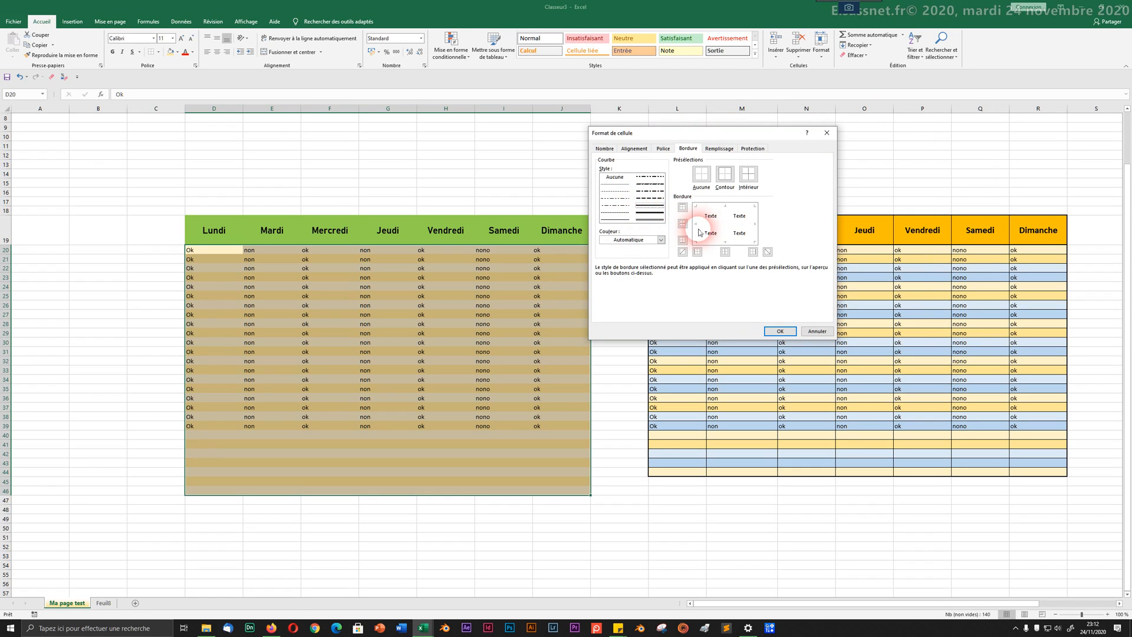
click(652, 239)
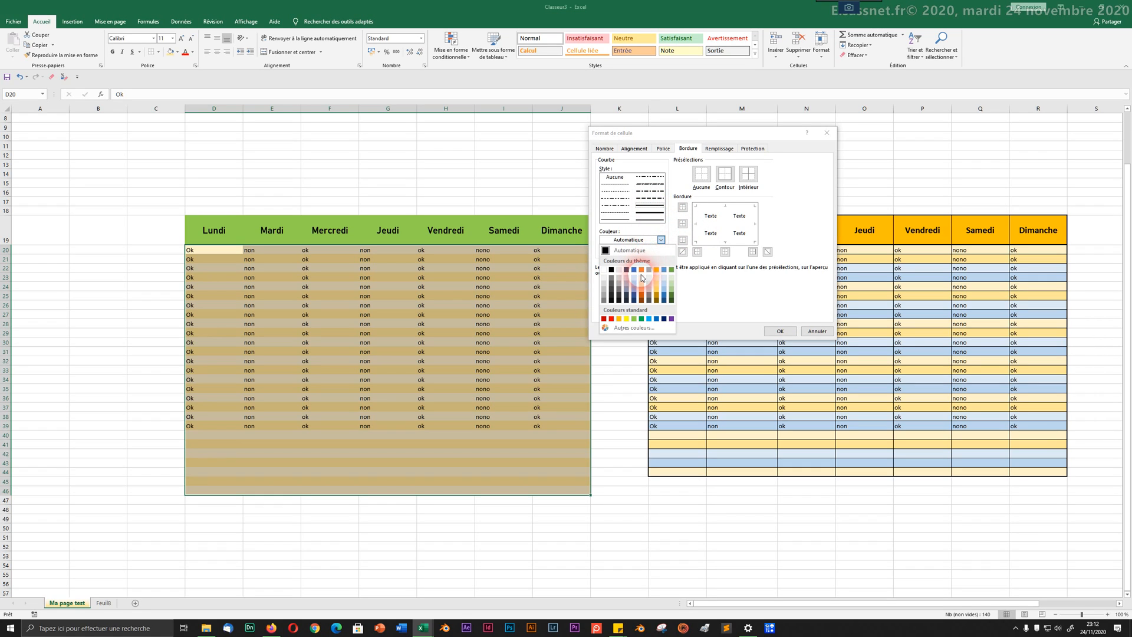
click(702, 283)
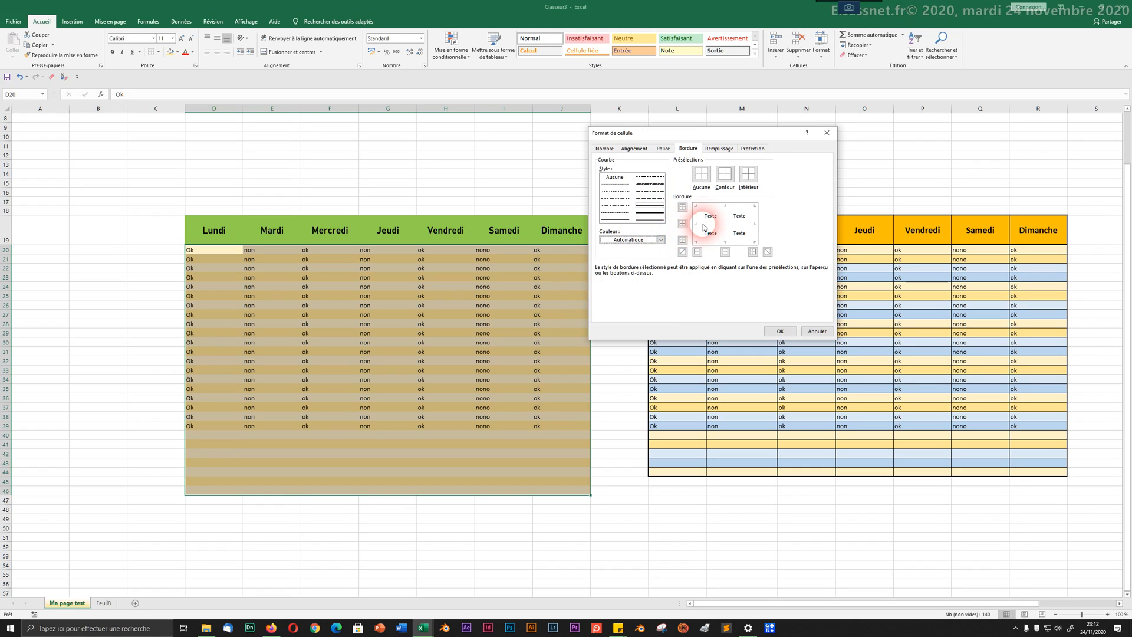
click(708, 222)
click(752, 231)
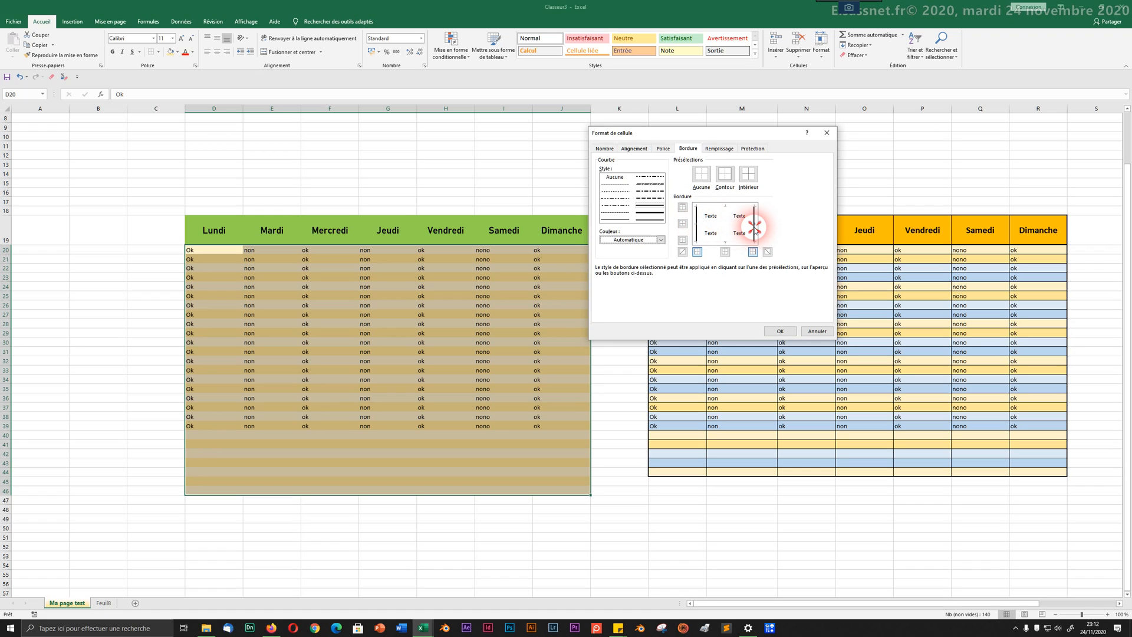
Step: Make the left and right edges the thickest style and add medium inner vertical lines
click(641, 218)
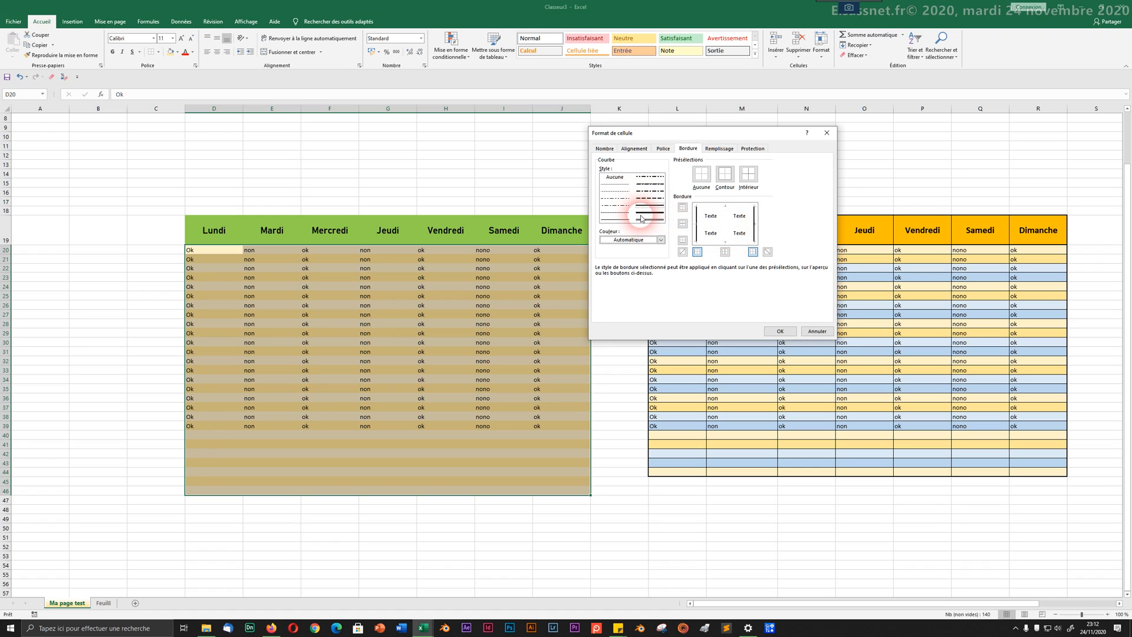
click(621, 220)
click(641, 221)
click(697, 224)
click(757, 234)
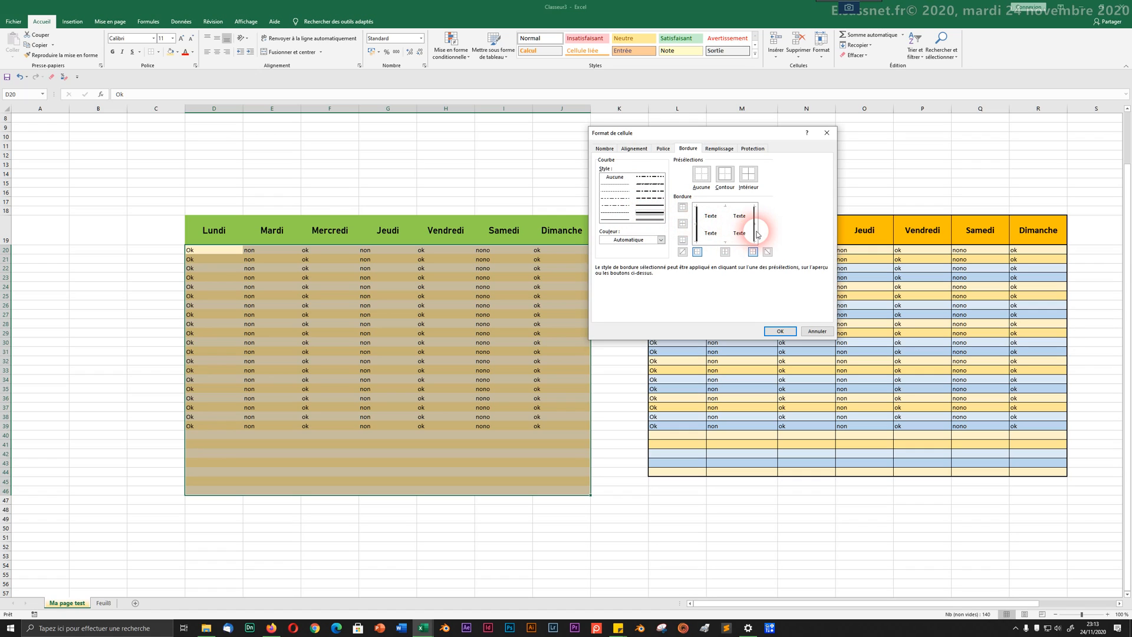
click(648, 203)
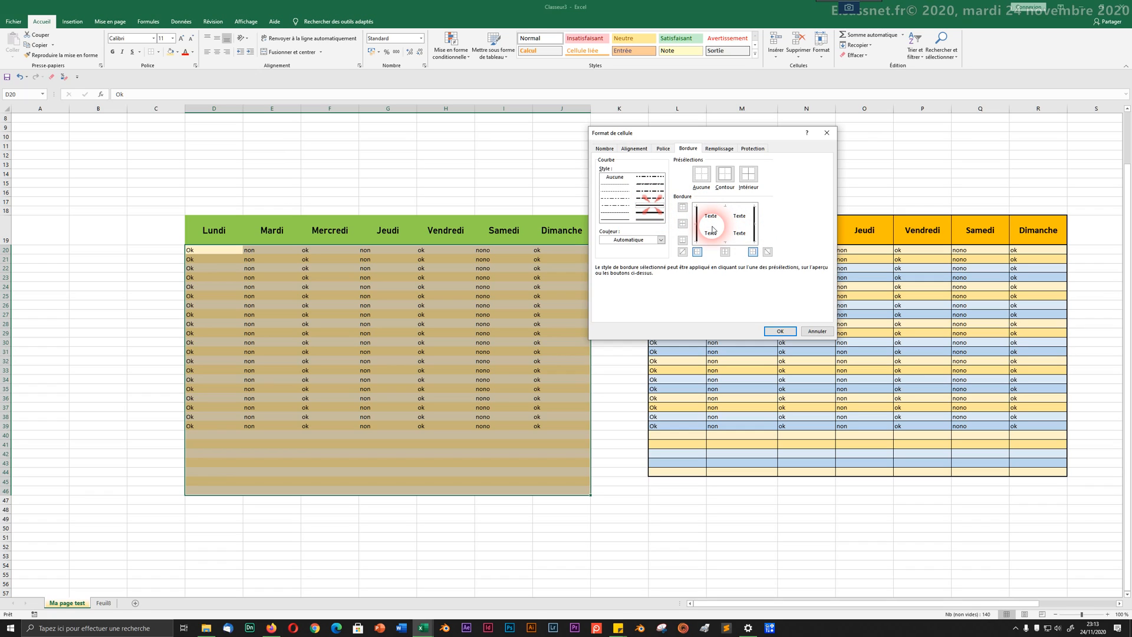
click(725, 229)
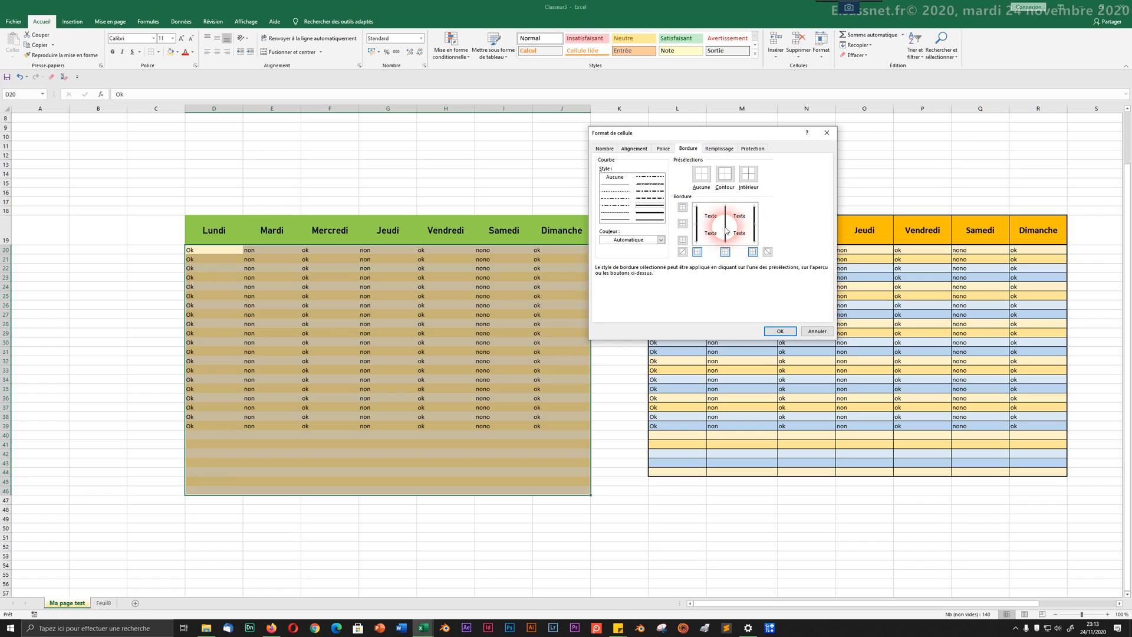
Step: Set the inner vertical dividers to a thick solid line and confirm the borders
click(623, 193)
click(701, 214)
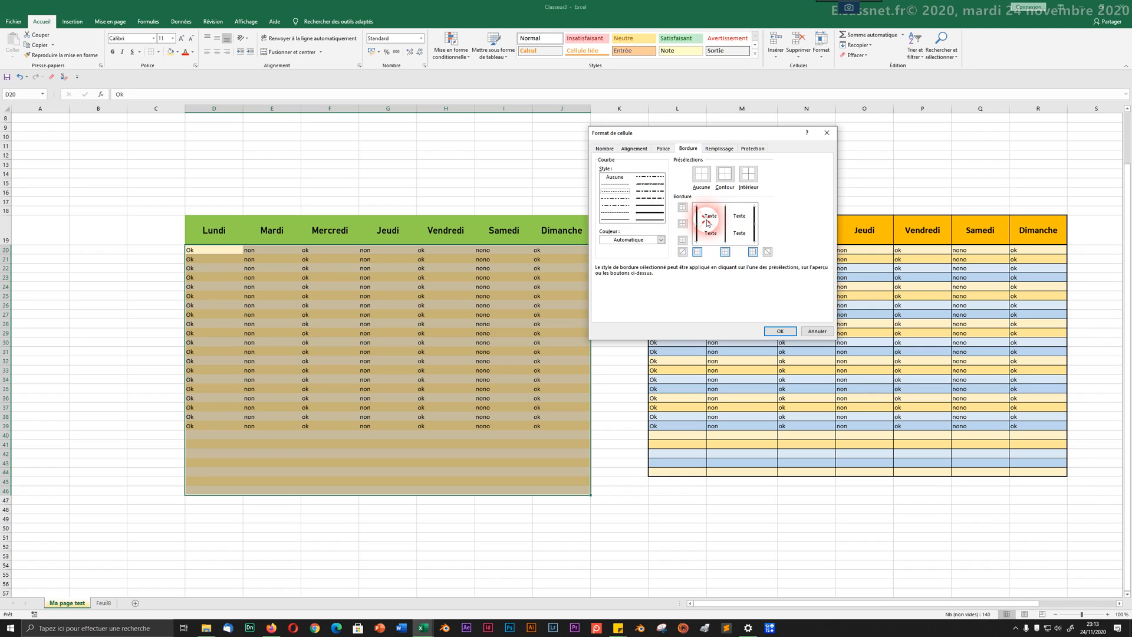
click(705, 225)
click(705, 250)
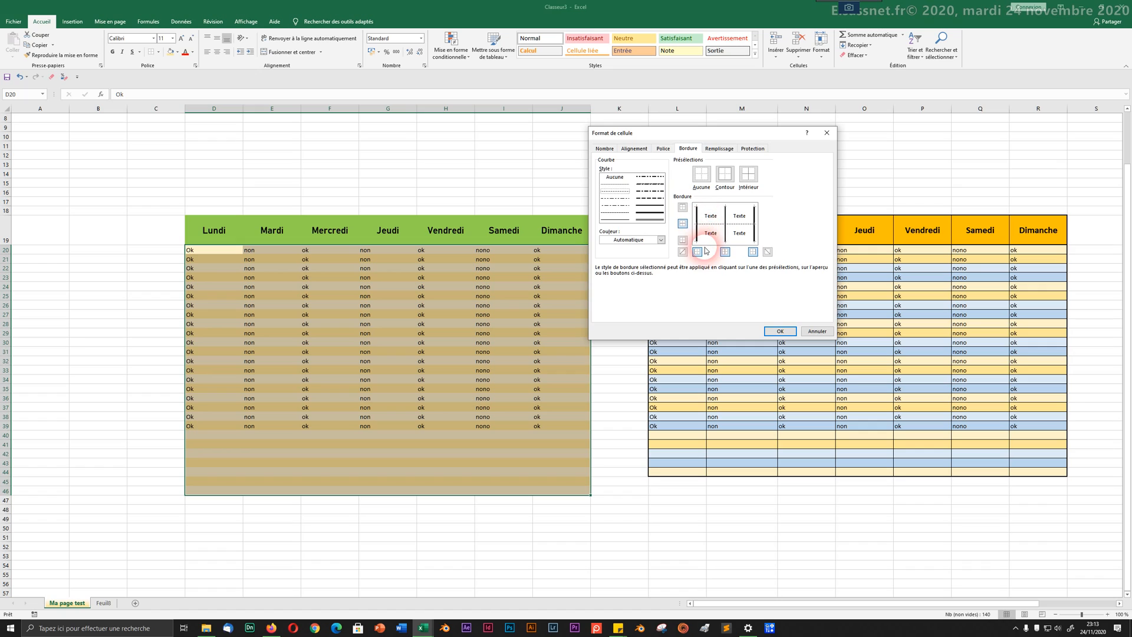
click(646, 214)
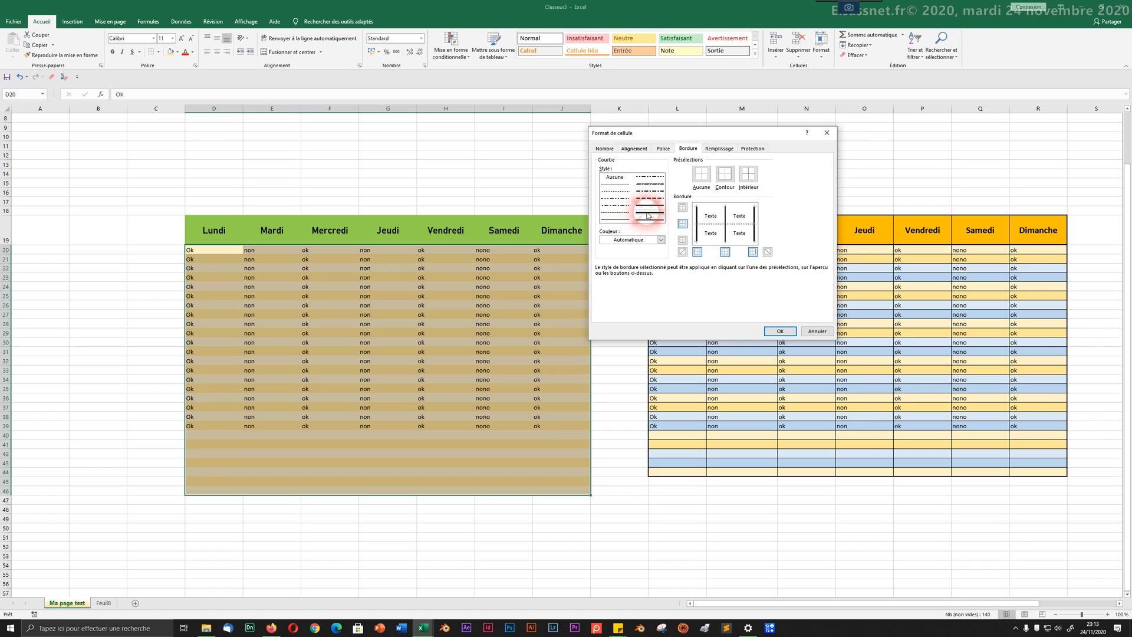
click(647, 220)
click(725, 250)
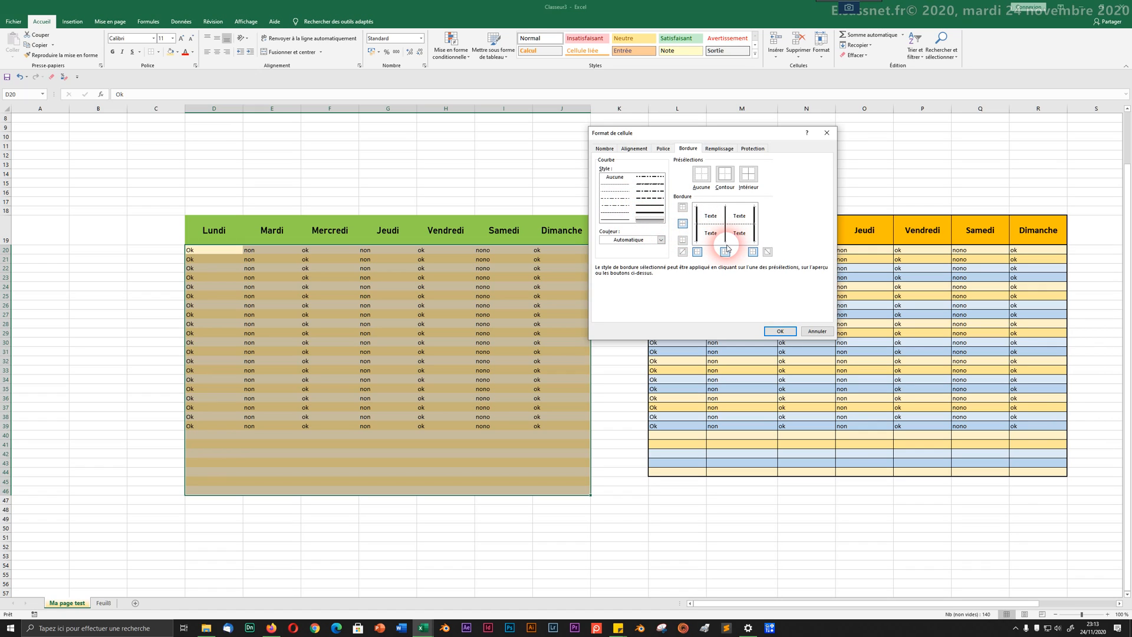
click(719, 210)
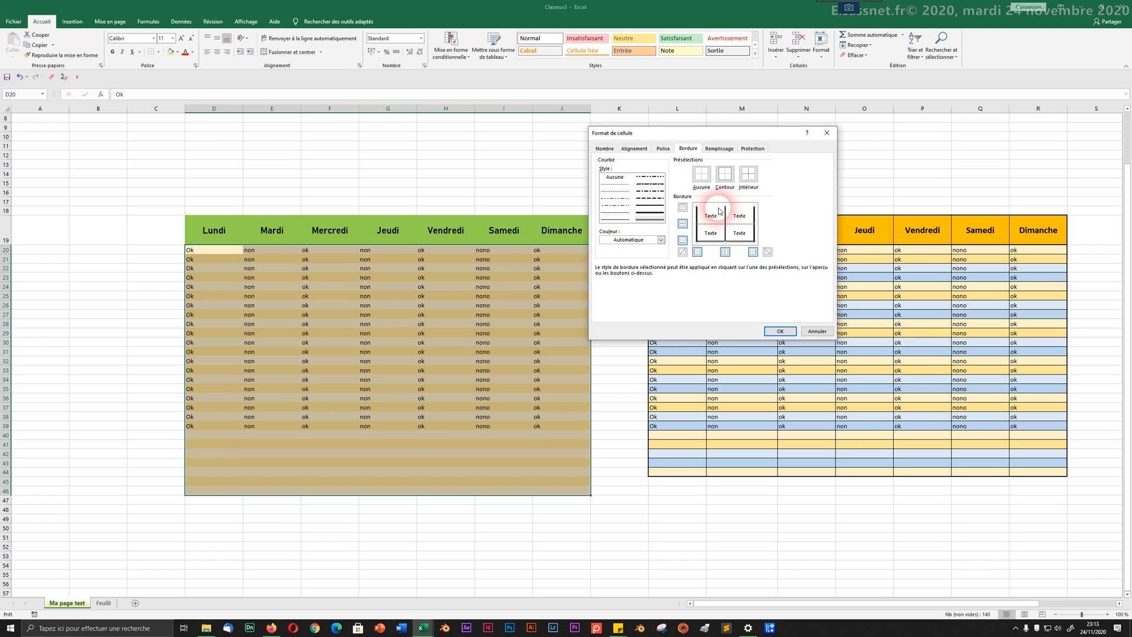
click(657, 214)
click(719, 210)
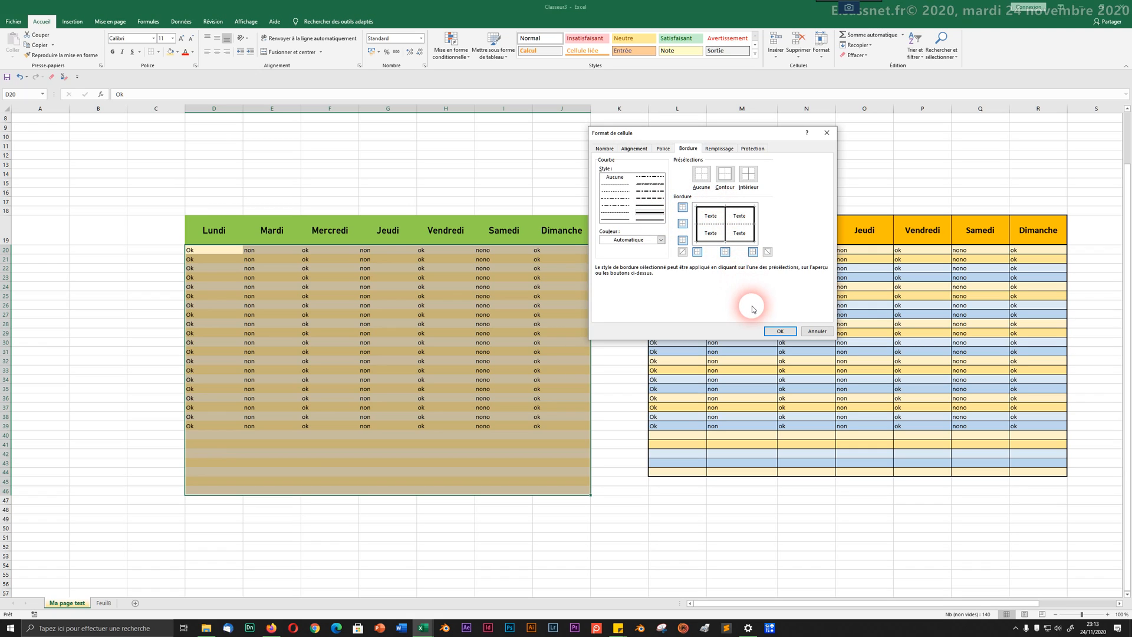
click(775, 331)
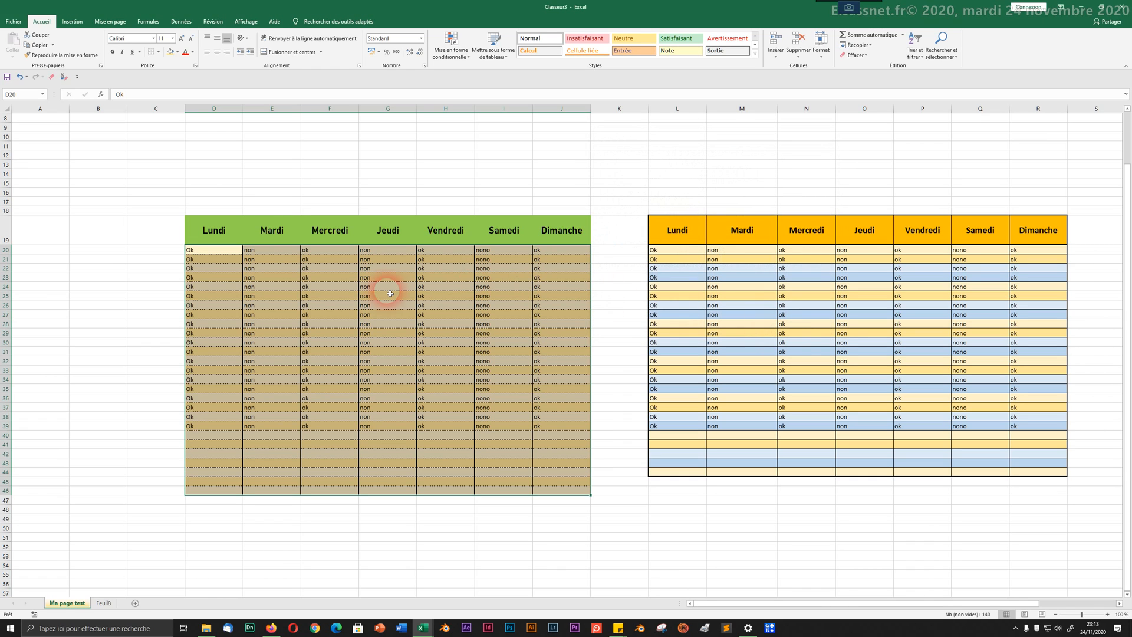
Step: Select the green header row D19:J19 and open its cell border settings
click(277, 202)
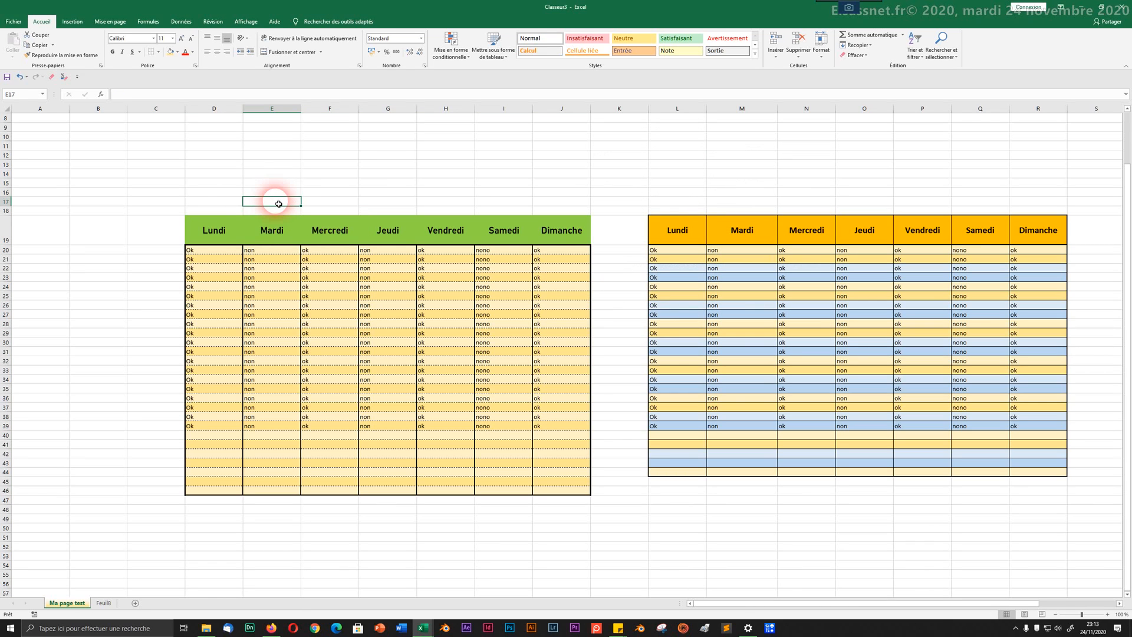
drag(202, 231, 572, 242)
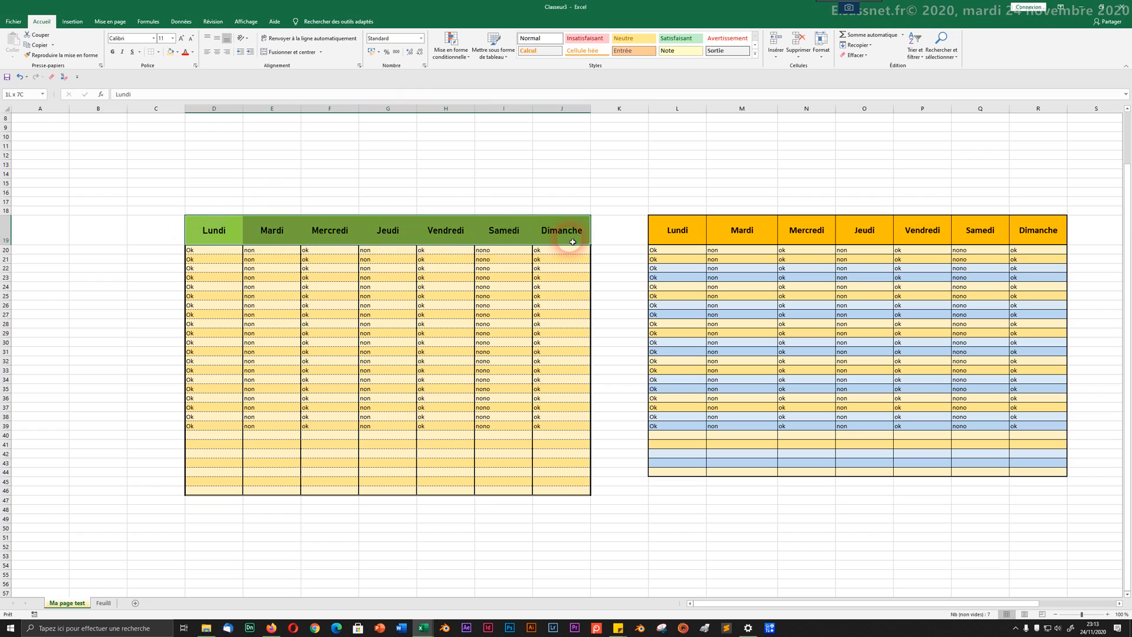
right_click(498, 231)
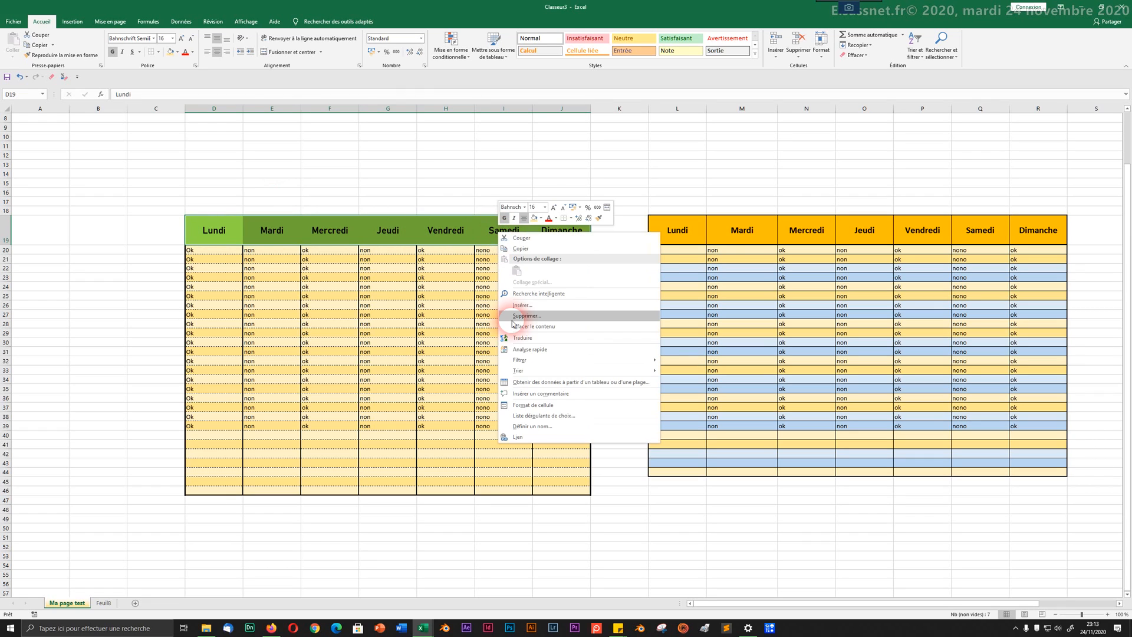
click(527, 404)
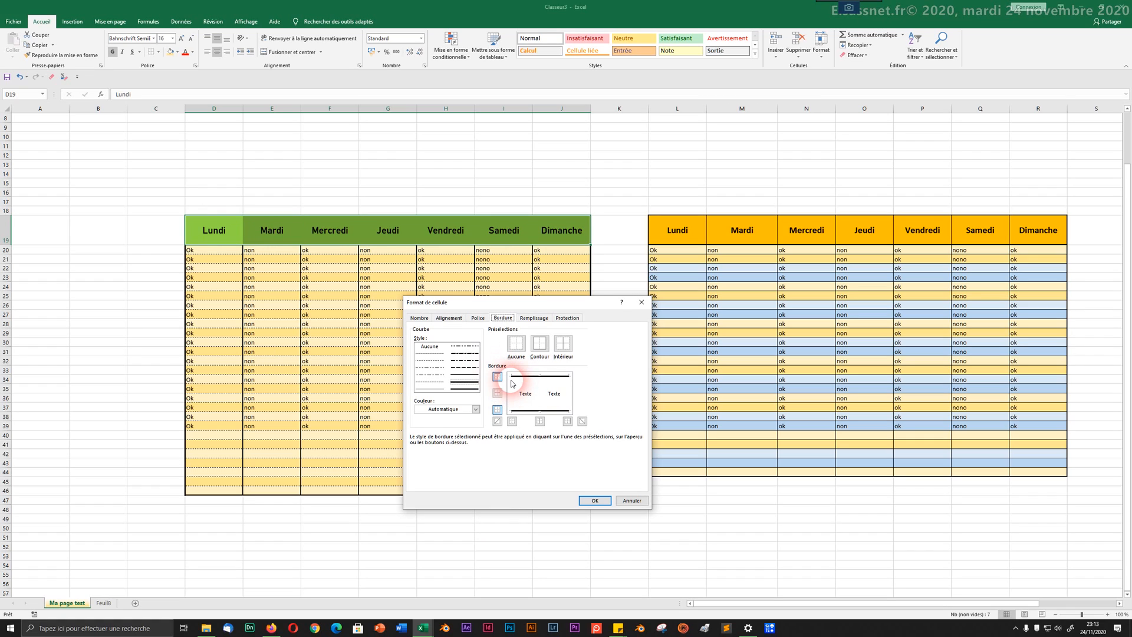
Step: Choose the thick line style and mark the header's left, right and inner vertical edges
click(466, 377)
click(534, 401)
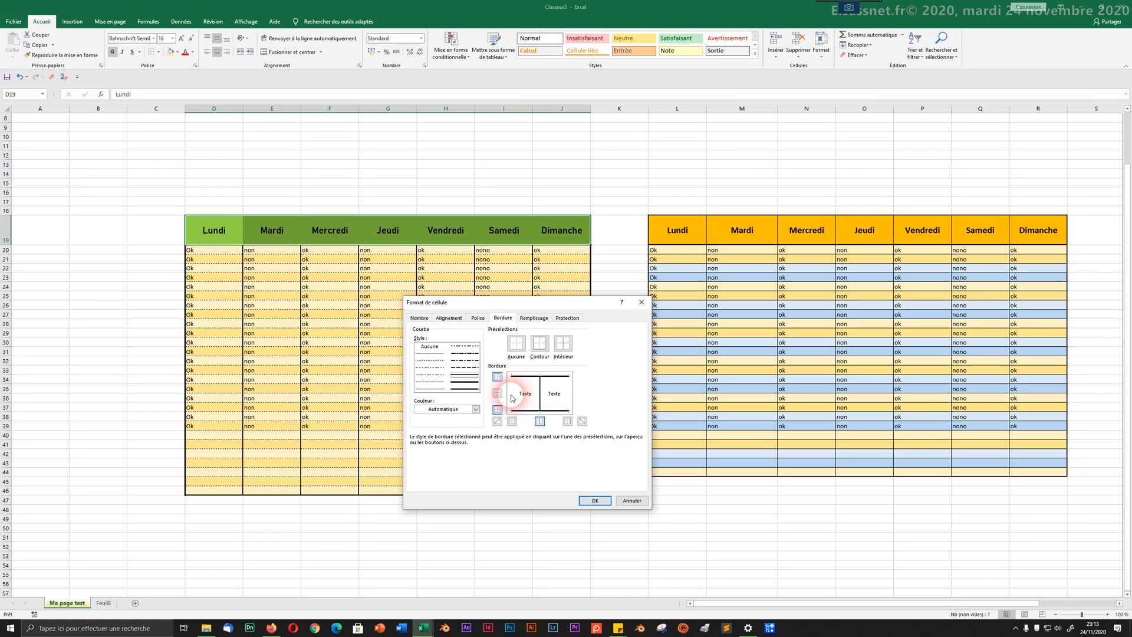
click(460, 378)
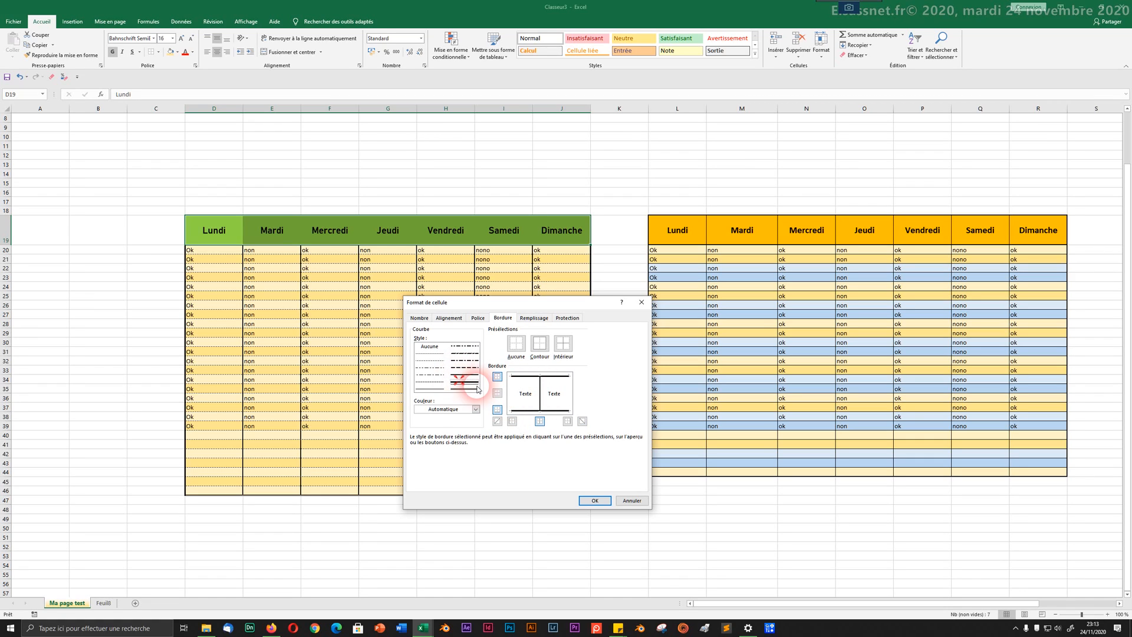
click(514, 401)
click(561, 406)
click(569, 401)
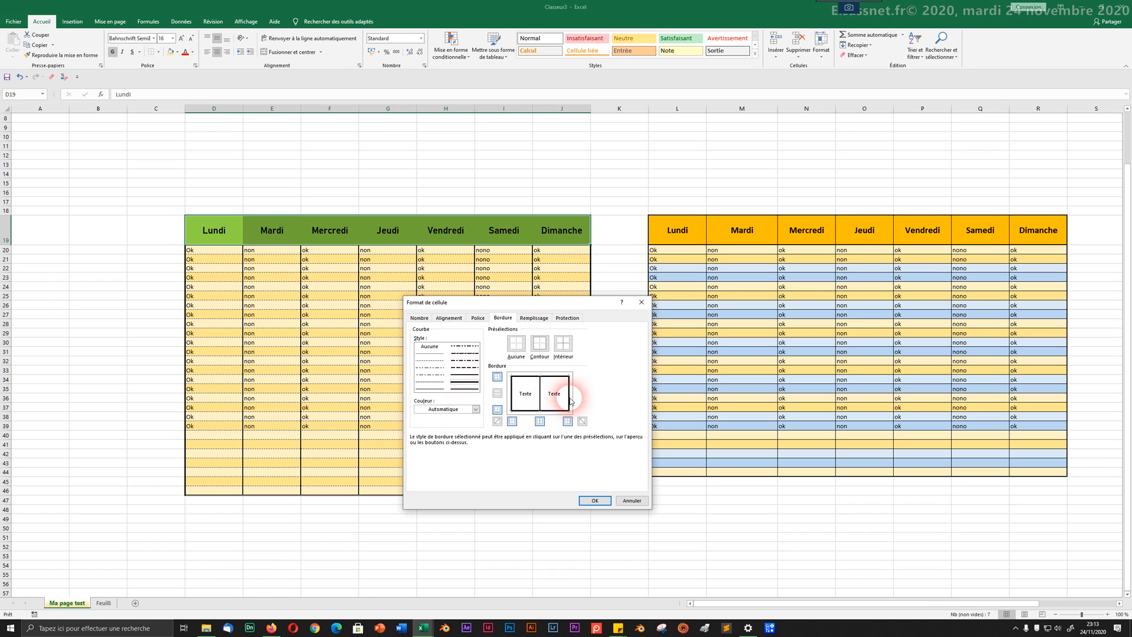
Step: Apply the thick borders to the green header row
click(595, 500)
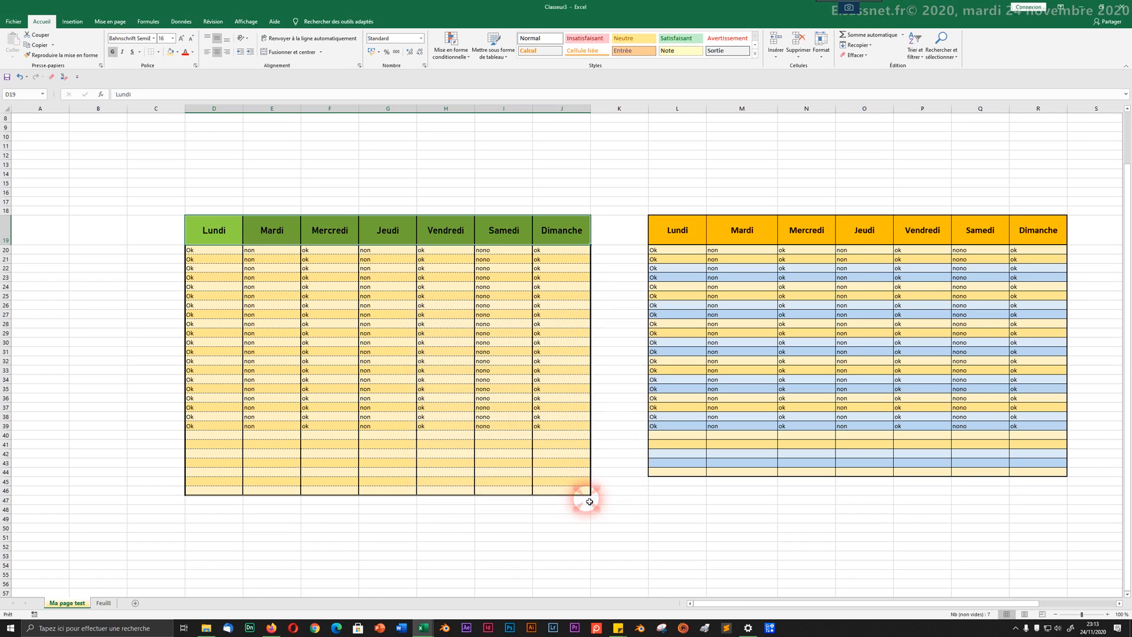
click(423, 419)
click(169, 333)
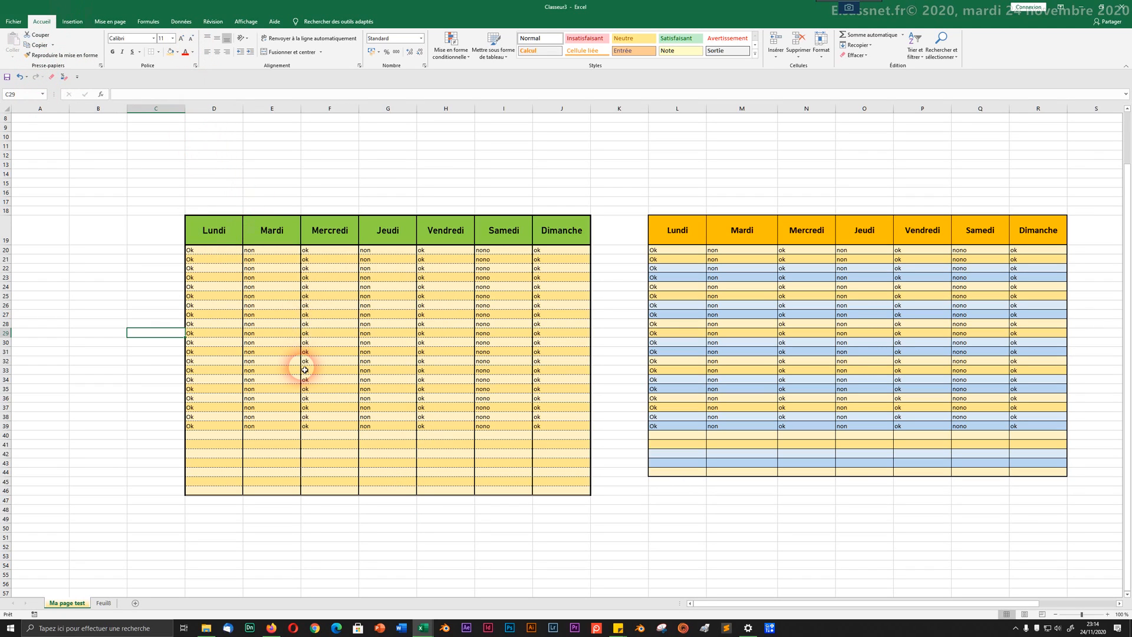
Step: Undo twice to strip the formatting from the rows below the table, ending at D41
scroll(305, 370, down, 5)
scroll(308, 373, up, 4)
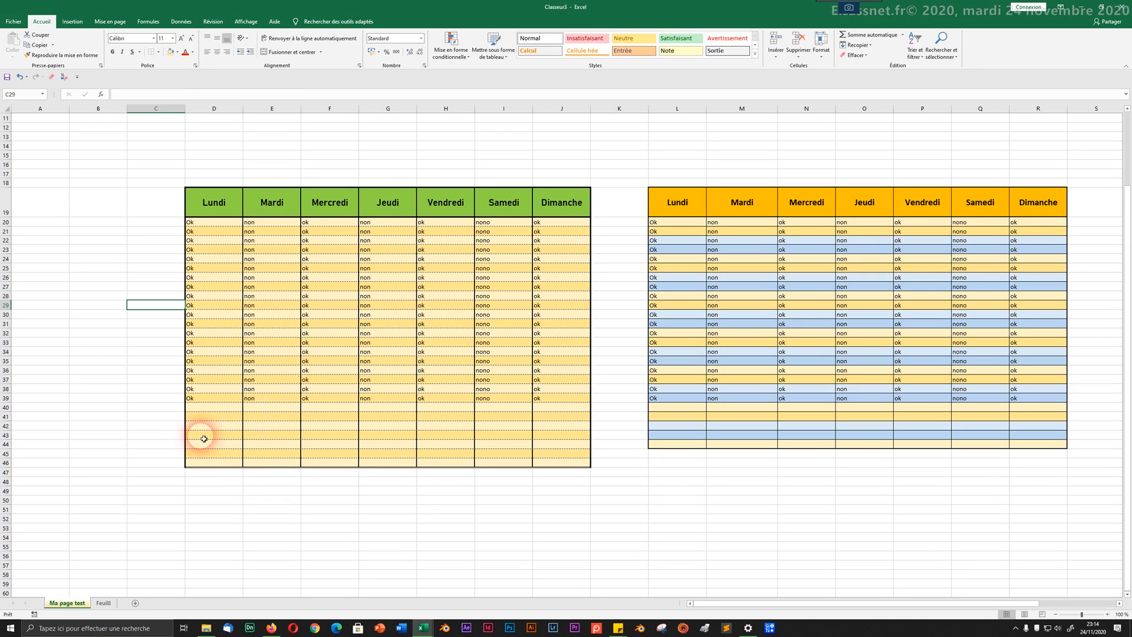
drag(155, 426, 615, 513)
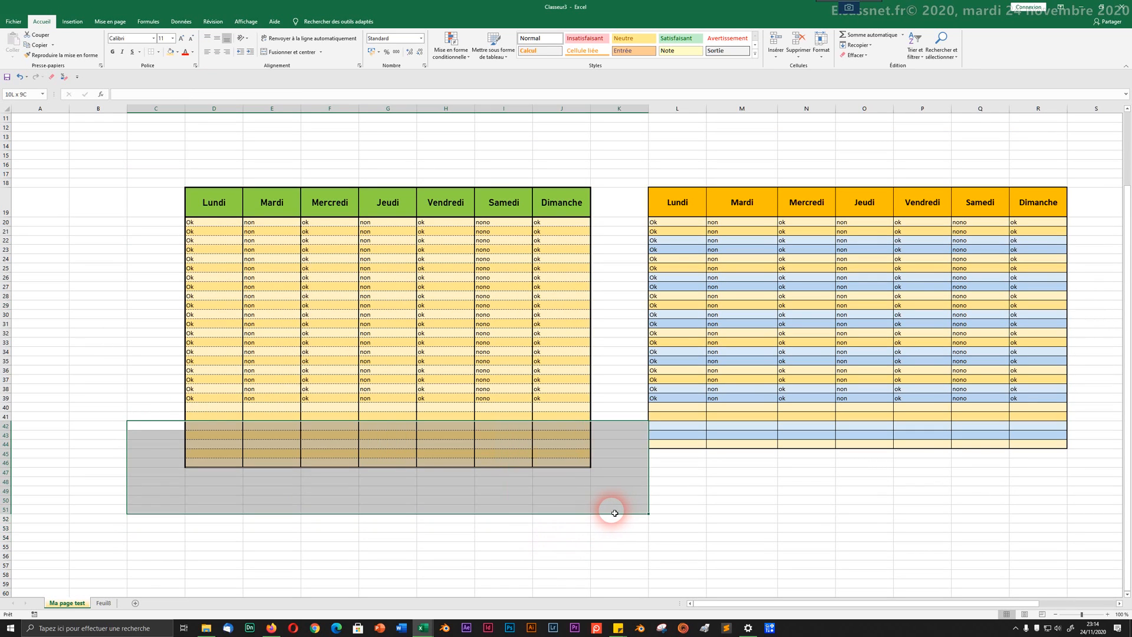
click(54, 79)
click(135, 462)
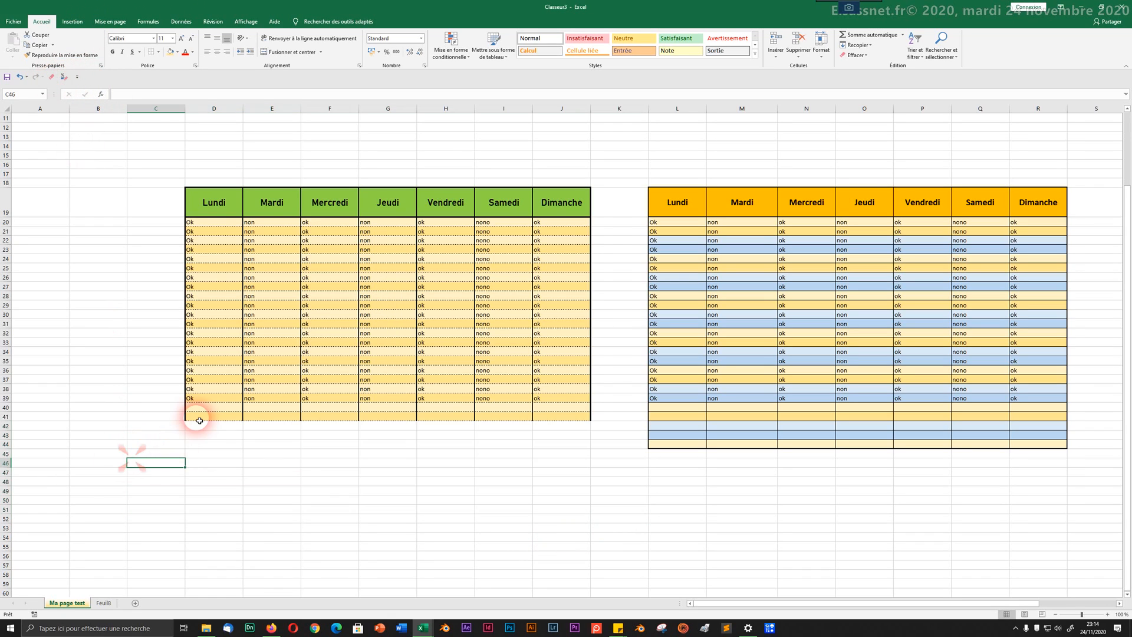
click(210, 417)
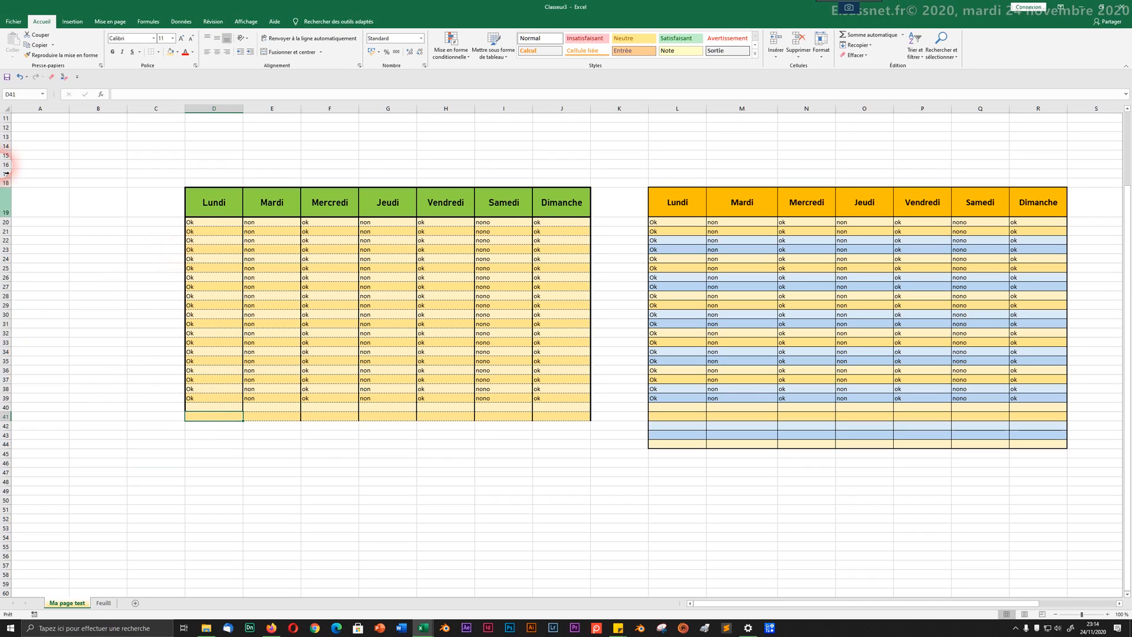
Step: Fill rows 41–43 of the green table with filler text such as 'lkj' in each weekday column
text(sdfsd)
key(Tab)
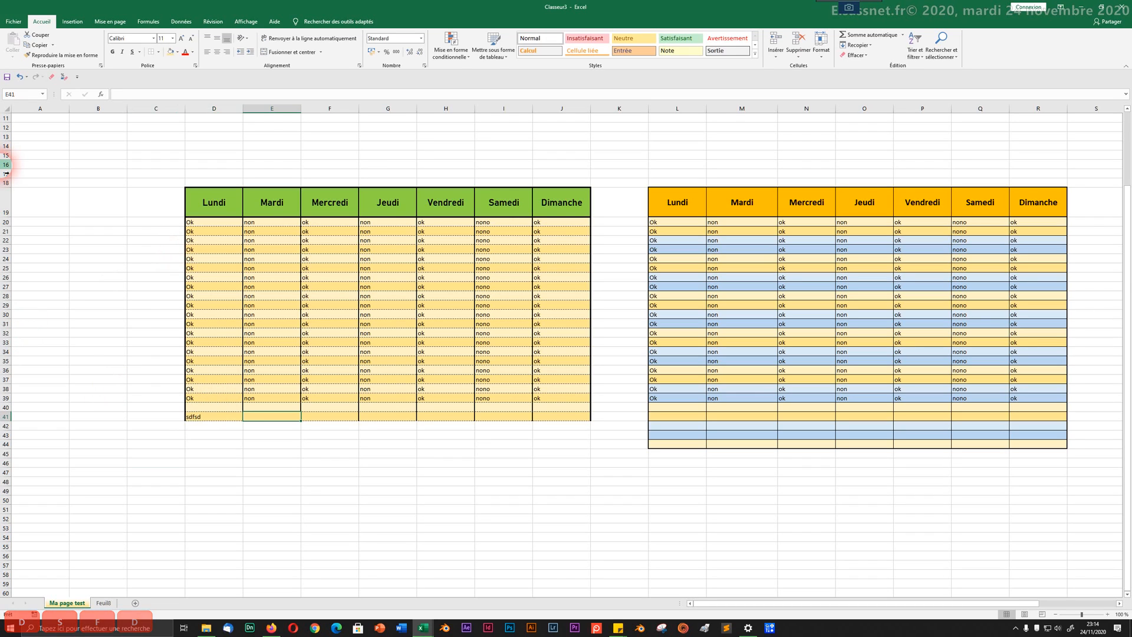
text(kljlk)
key(Tab)
text(lkj)
key(Tab)
text(lkj)
key(Tab)
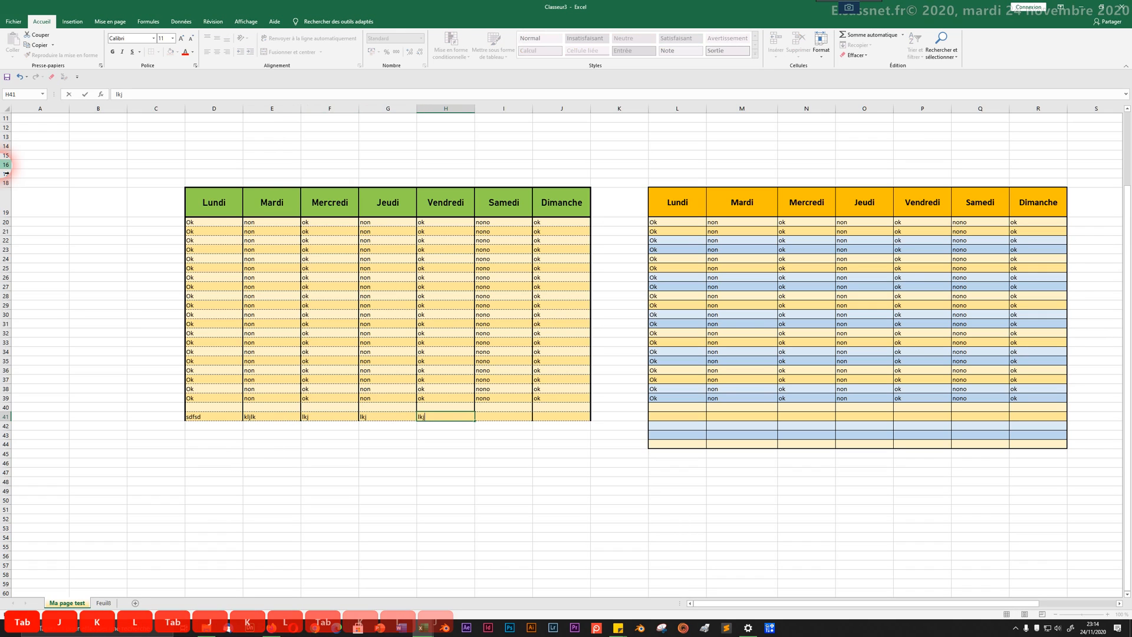
text(lkj)
key(Tab)
text(lkj)
key(Tab)
text(klj)
key(Return)
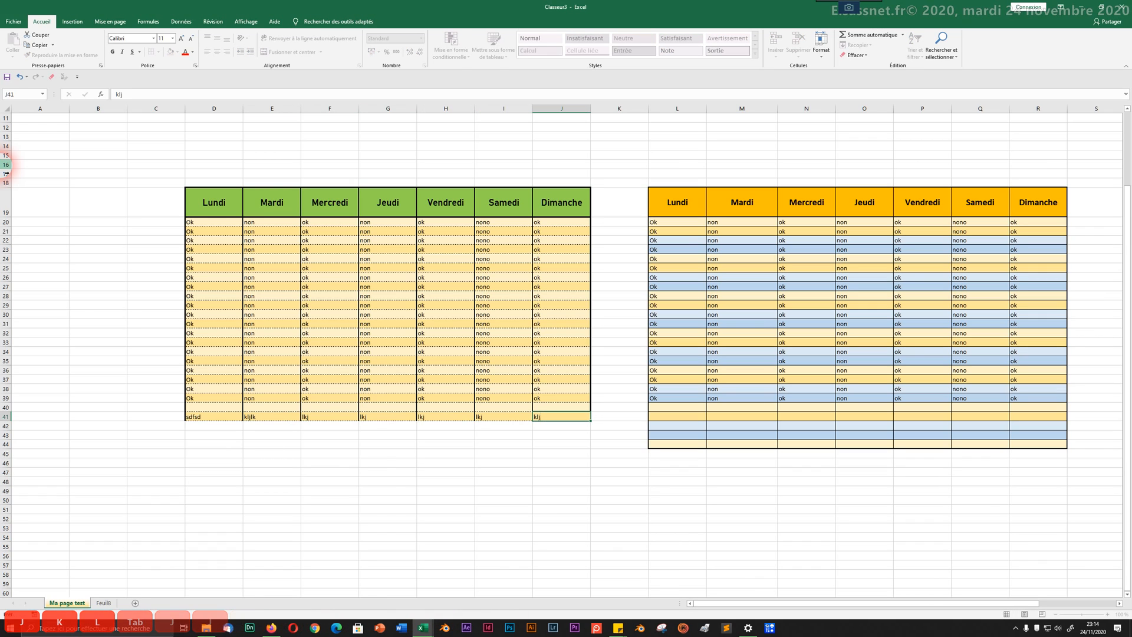
text(jlkj)
key(Tab)
text(klj	lkj	)
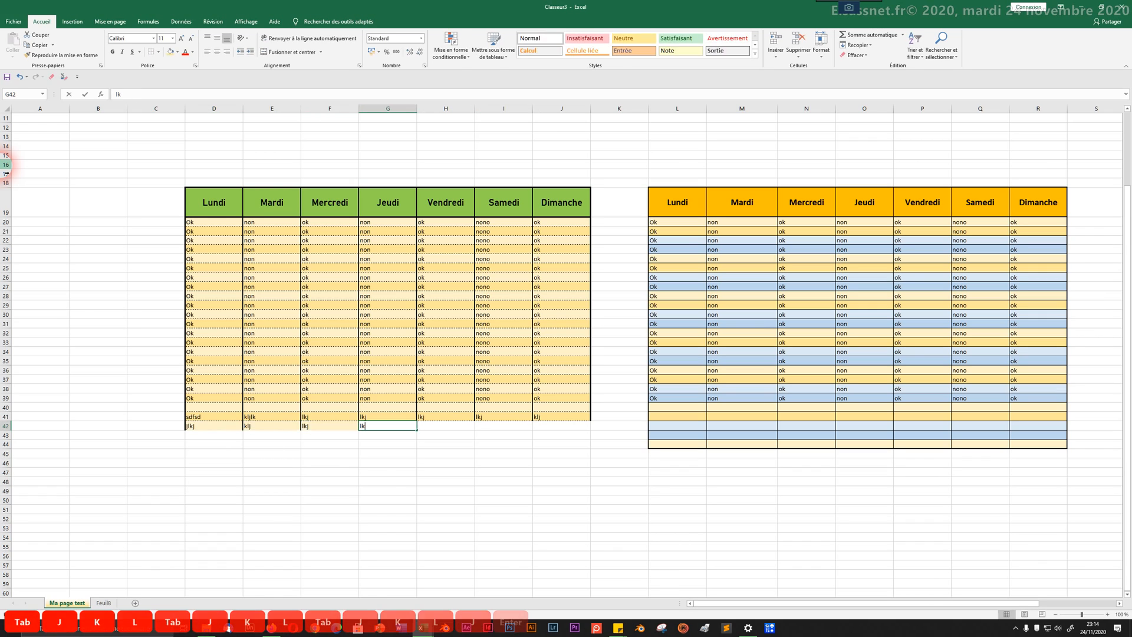
text(lkj)
key(Tab)
text(lkj	lkj)
key(Tab)
text(lkj)
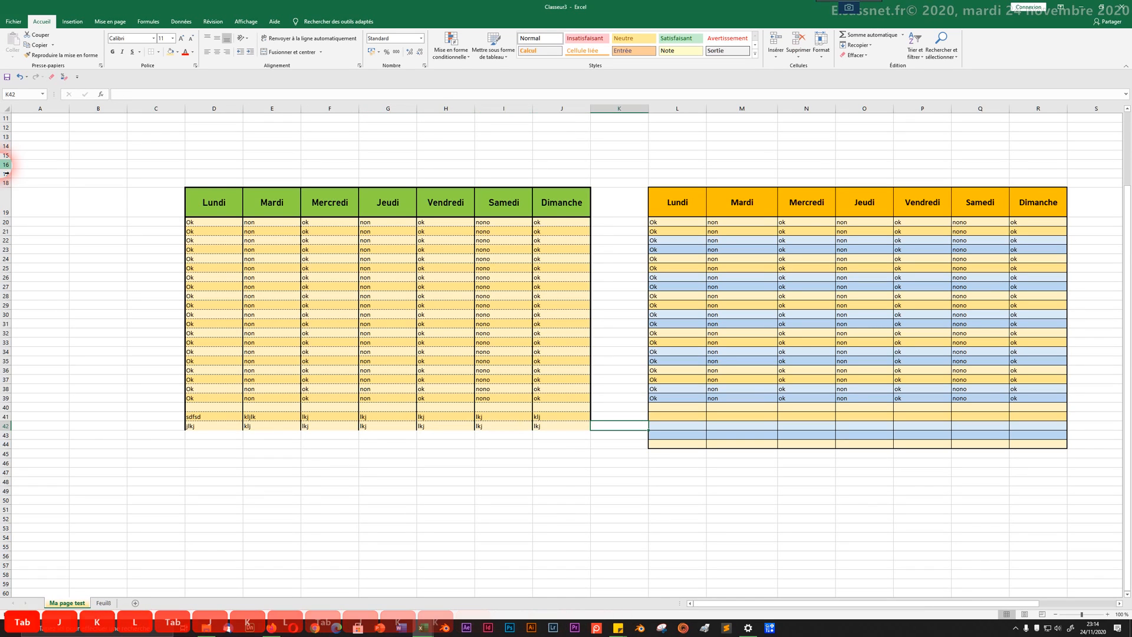
key(Return)
text(klj)
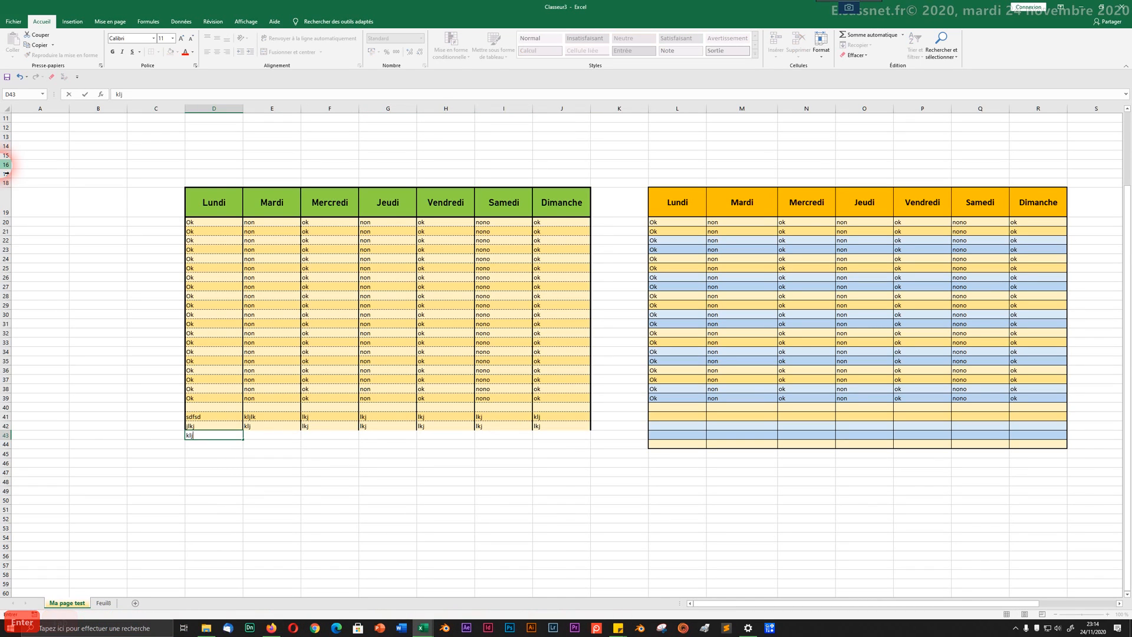
text(lk	lkj	lkj	lkj	lkj	lkj)
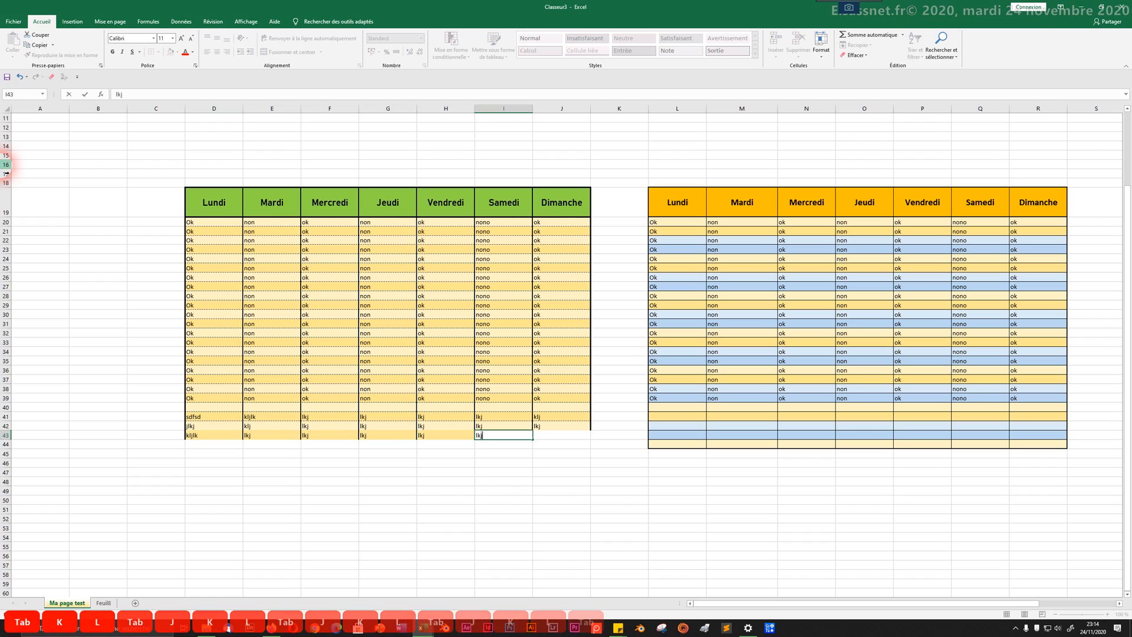
key(Tab)
text(klj)
Step: Type filler entries like 'kjh' across every weekday column of rows 45 and 46
key(Down)
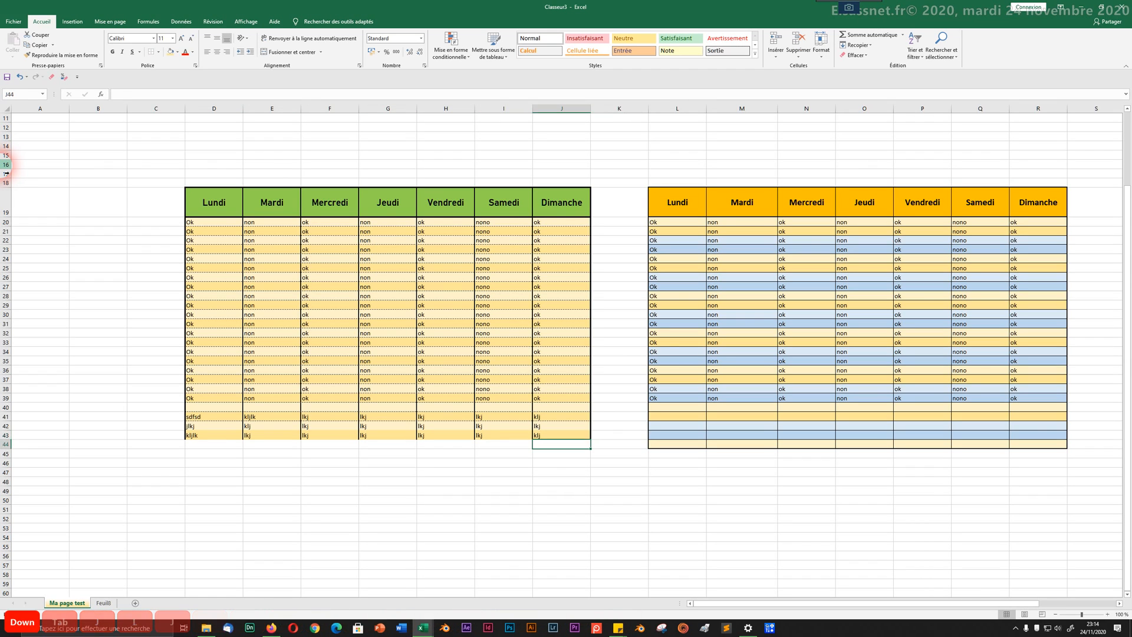
key(Down)
key(Left)
key(Left)
key(Left)
key(Left)
key(Left)
key(Left)
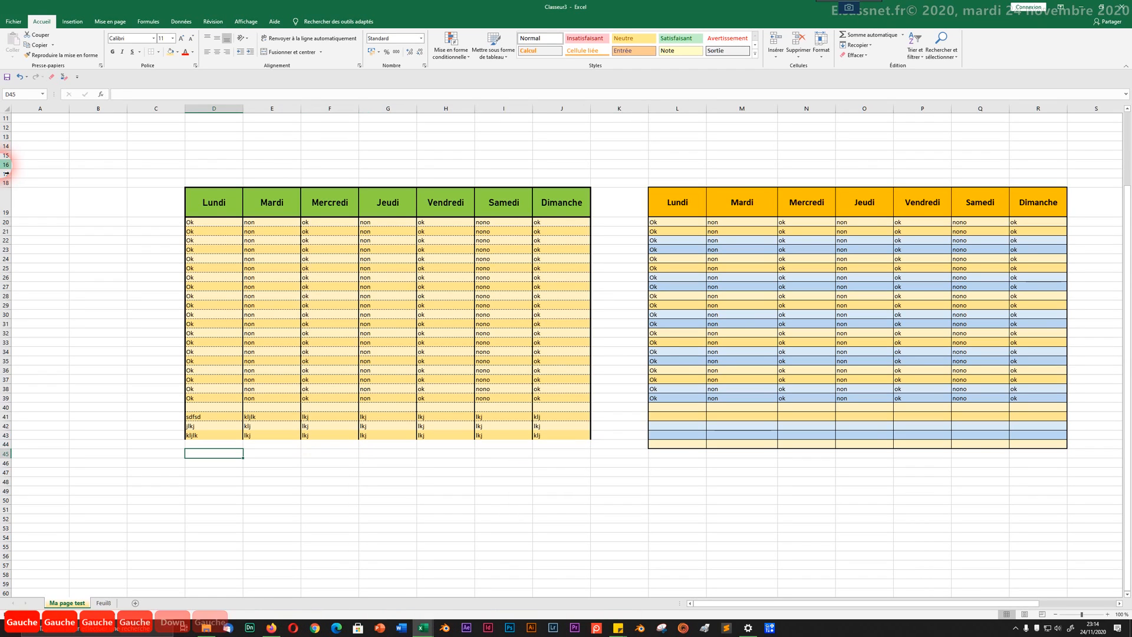
text(kj)
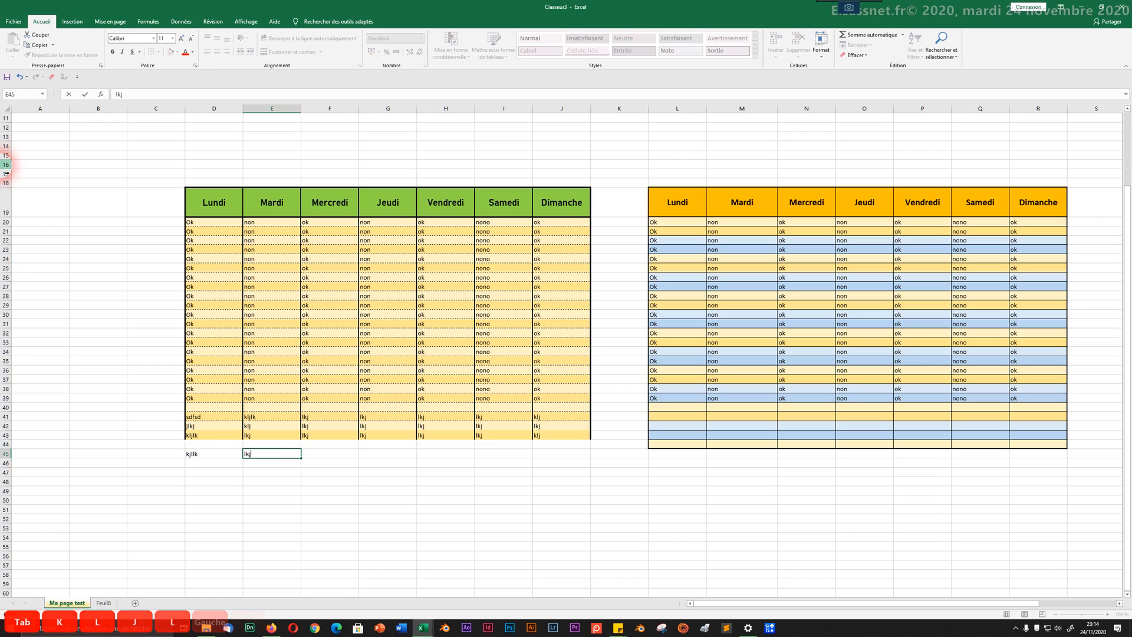
text(llk	lkj	lkj	lkj	lkj	lkj	lkj)
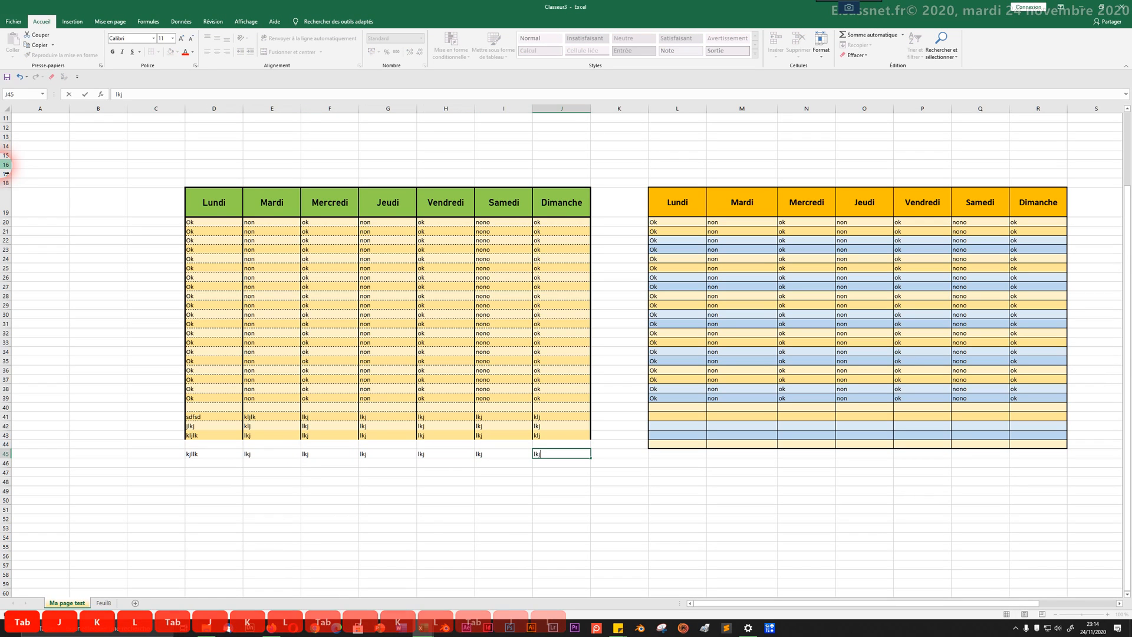
key(Return)
text(jkh	jh	kj)
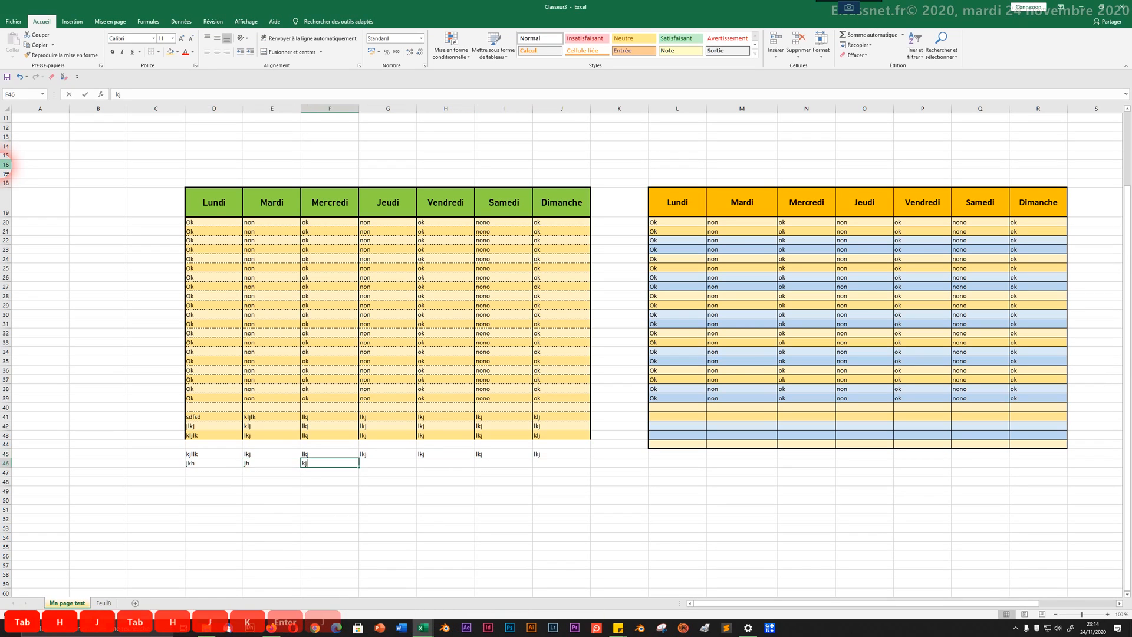
text(h	kjh	kjh	kjh	jkh)
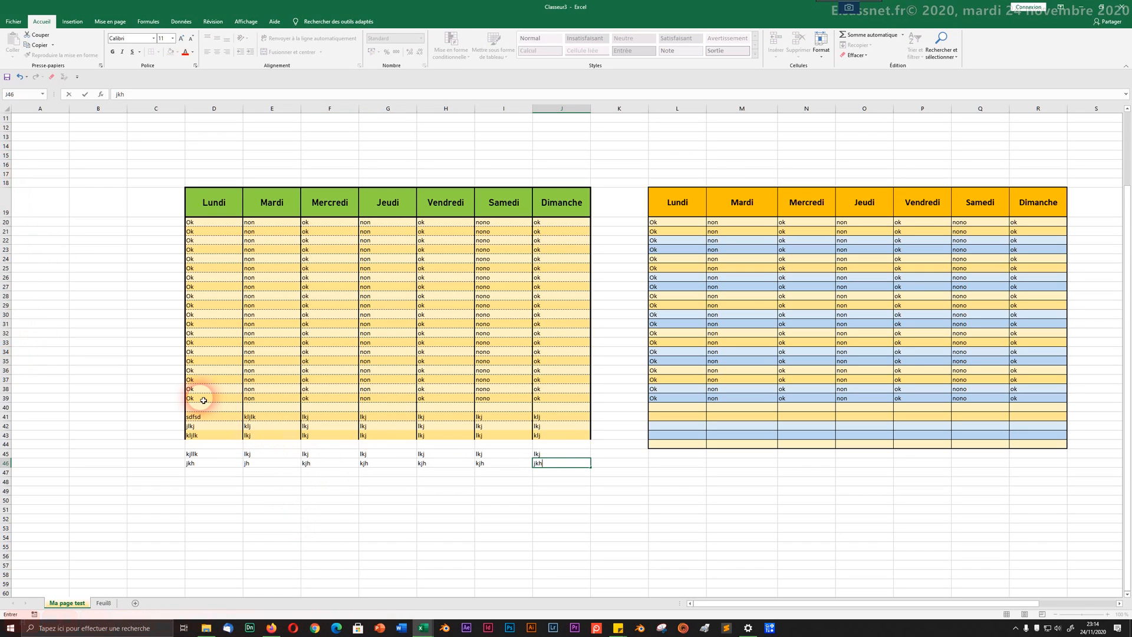
click(288, 433)
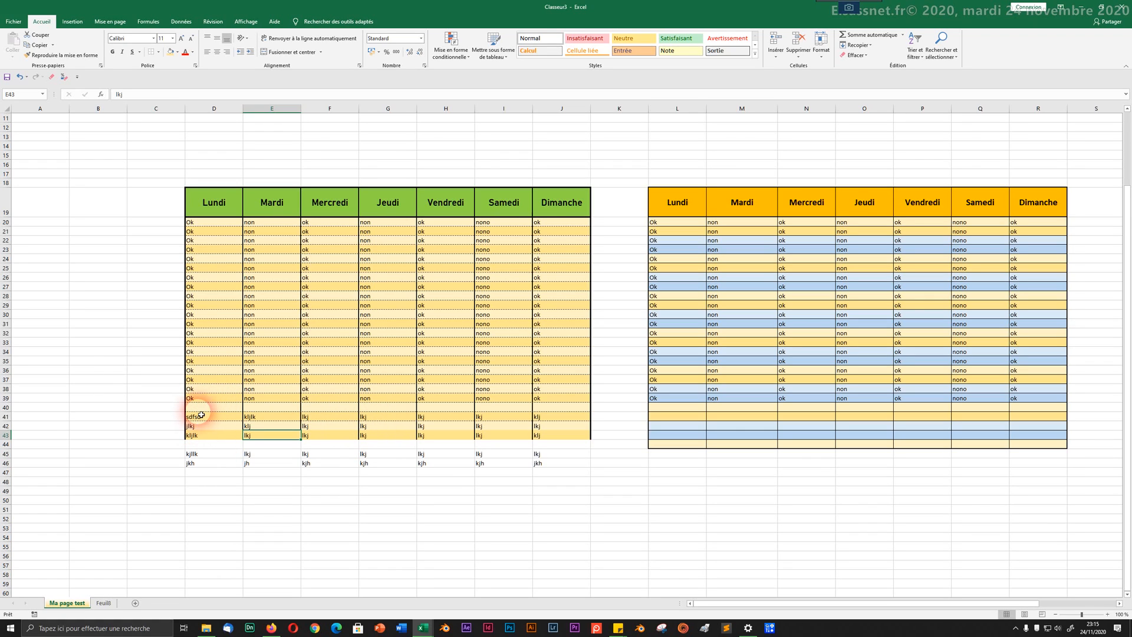
Step: Copy the banded formatting of D40:J41 onto D42:J52 with the Format Painter
drag(201, 416, 407, 413)
drag(511, 422, 575, 417)
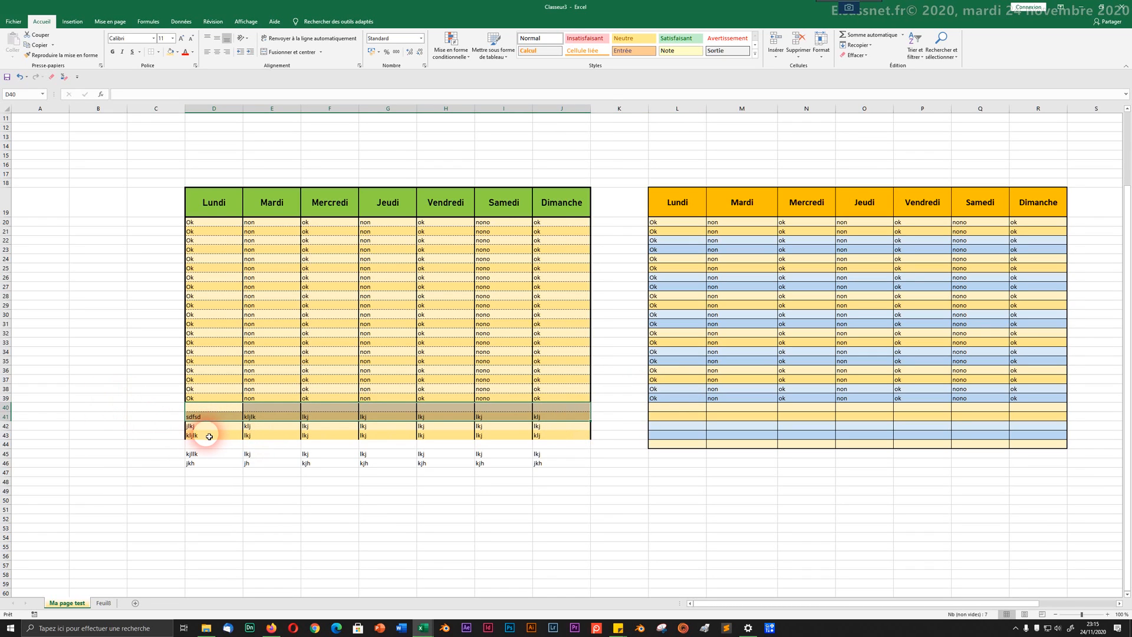
click(61, 55)
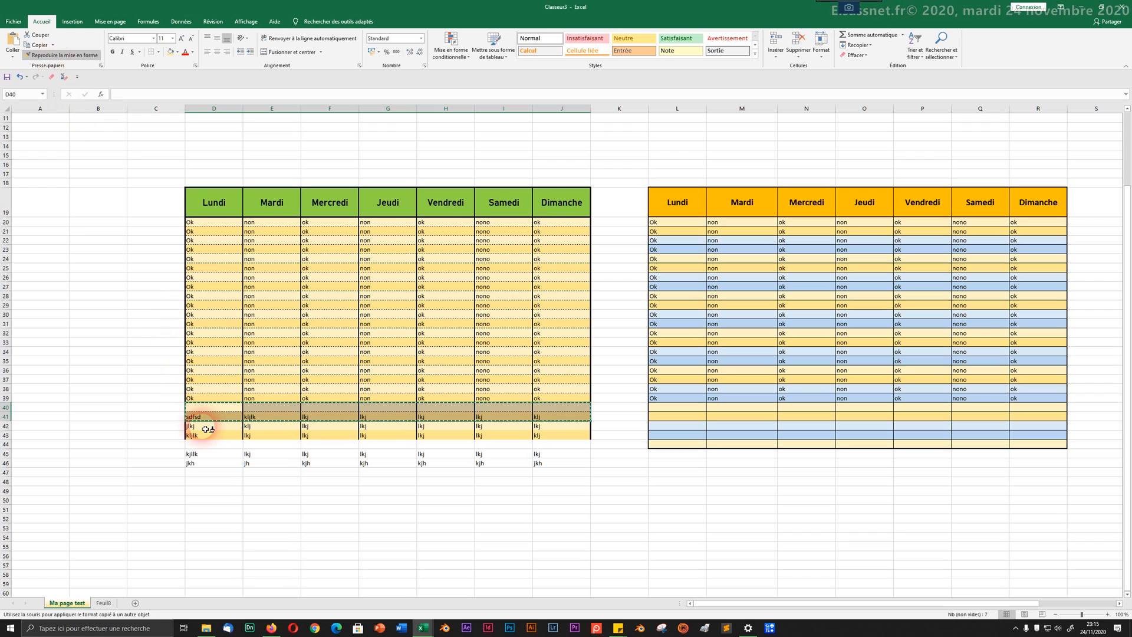
mouse_move(206, 429)
mouse_down()
mouse_move(242, 469)
mouse_move(560, 520)
mouse_move(551, 523)
mouse_up()
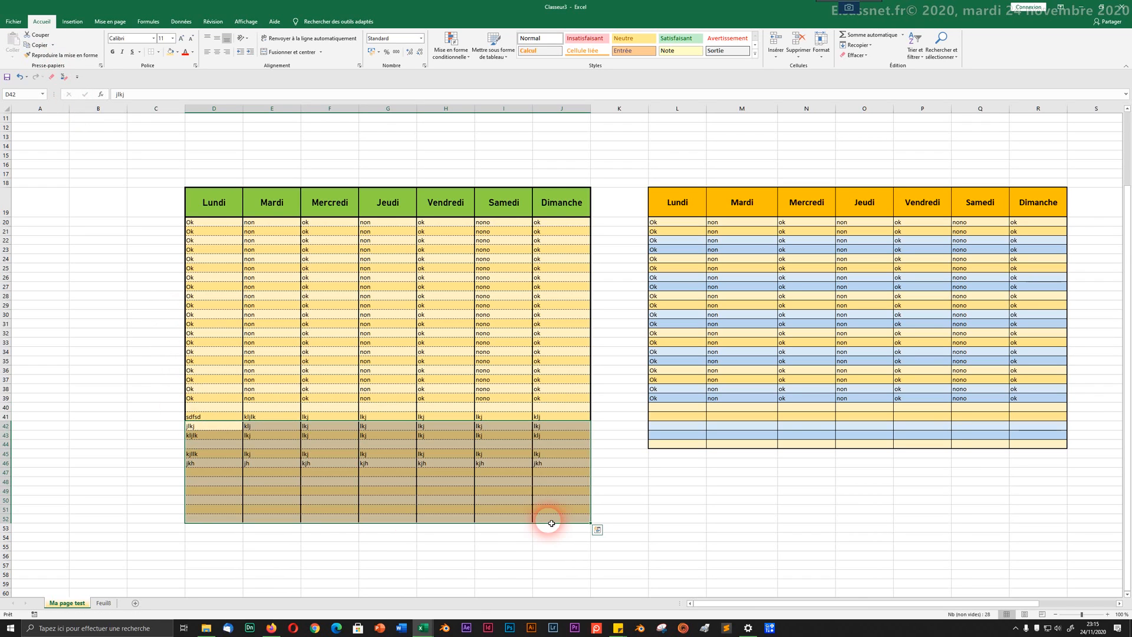
click(156, 338)
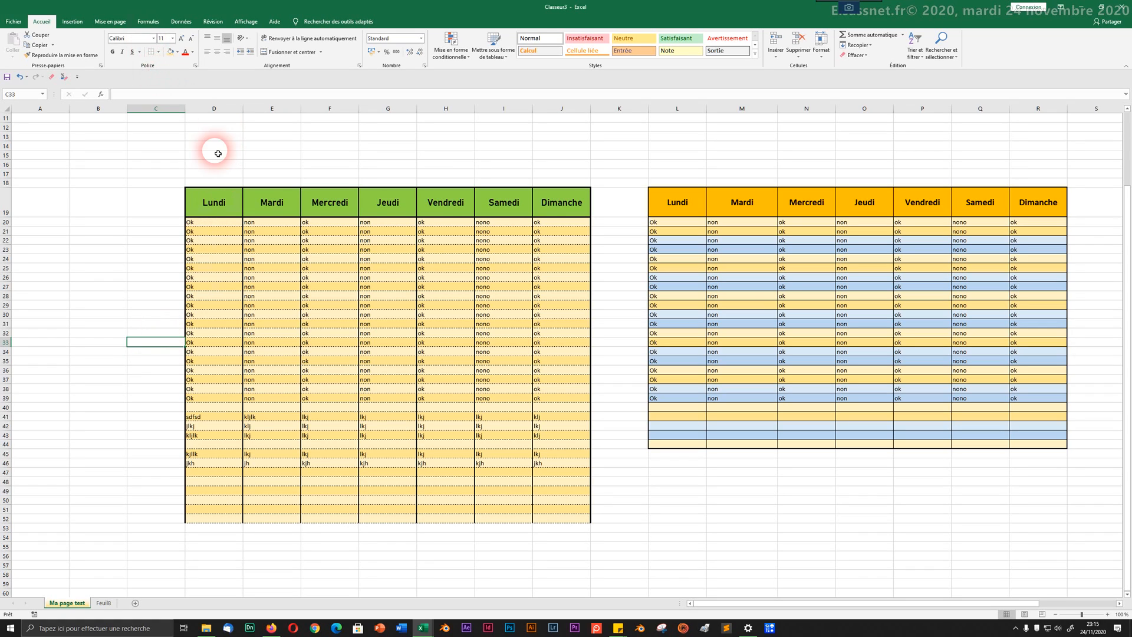
Step: Auto-fit the widths of columns D through J
drag(214, 108, 583, 122)
click(821, 47)
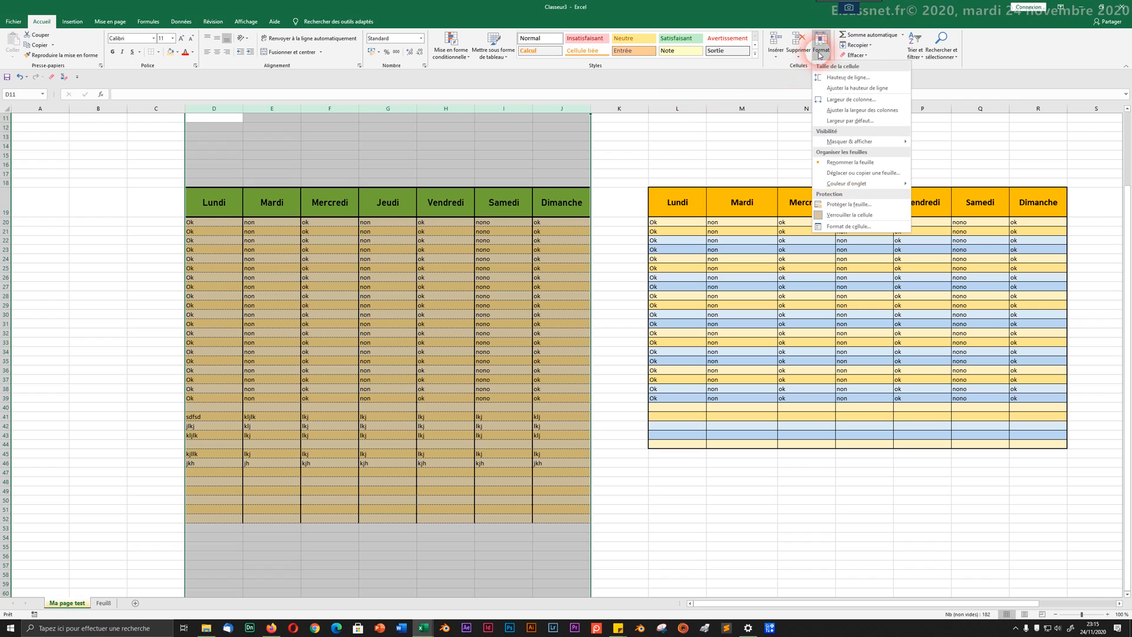
click(848, 112)
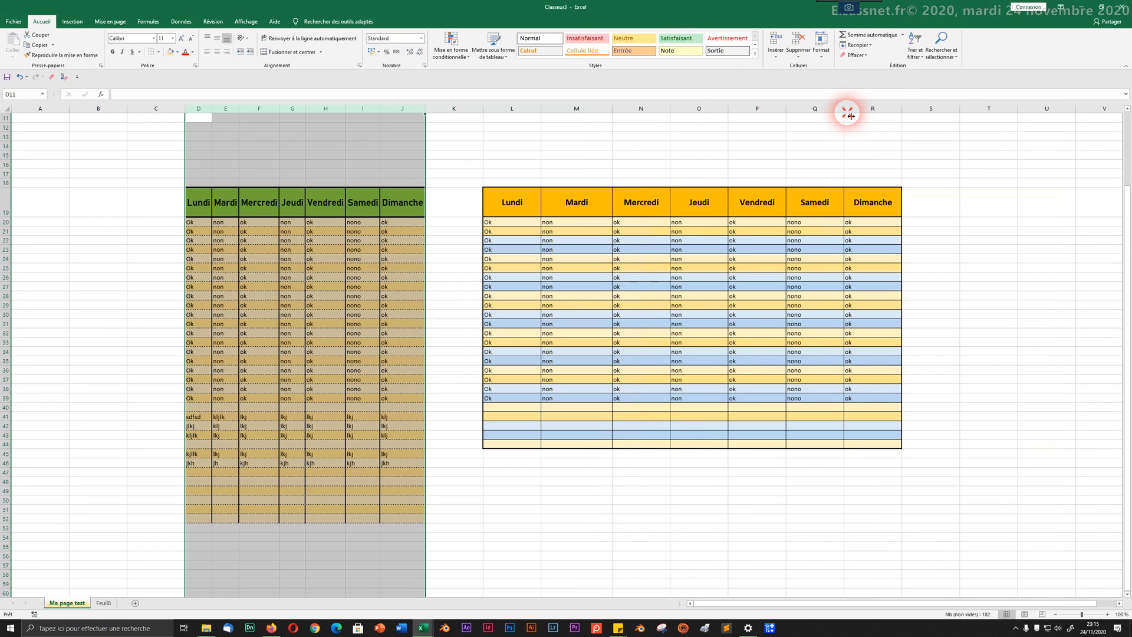
click(226, 333)
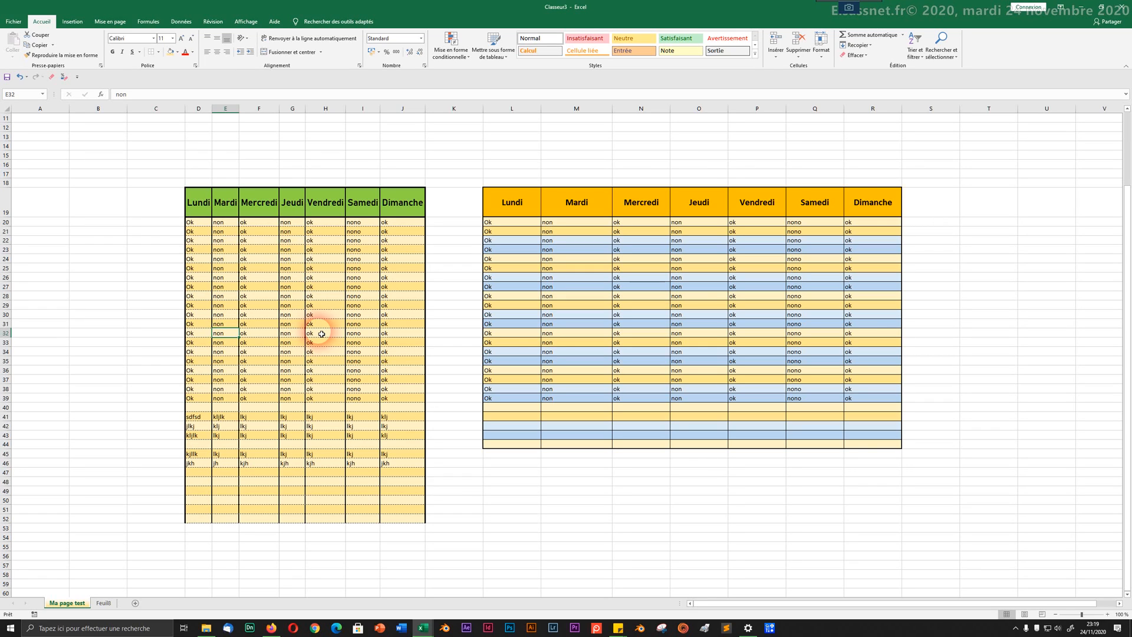
right_click(384, 342)
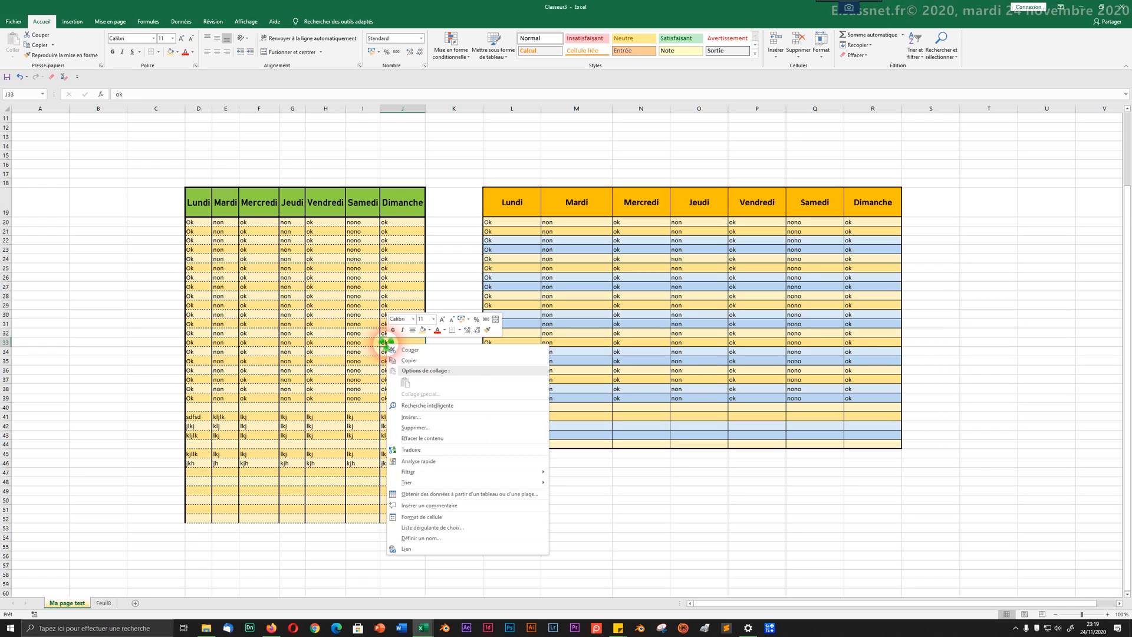
click(427, 517)
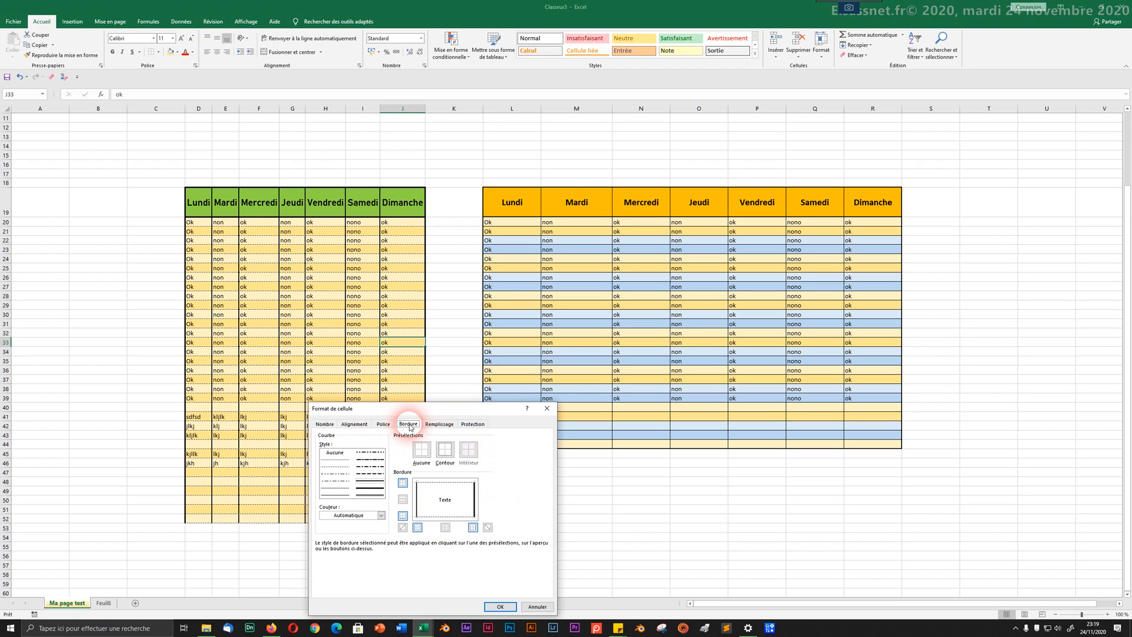
click(439, 424)
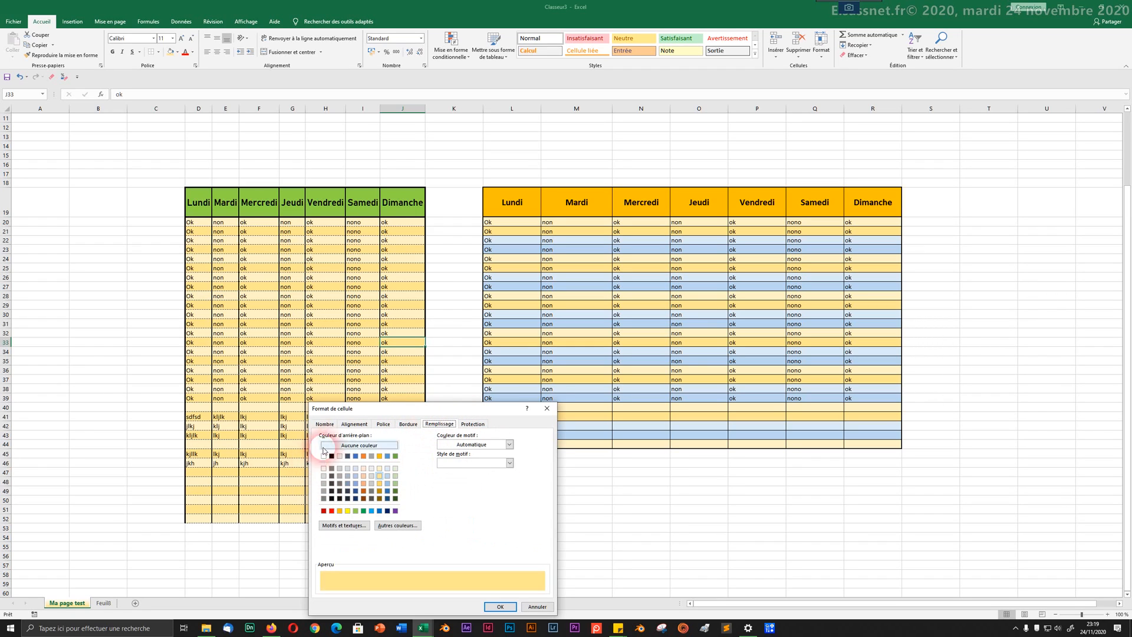
drag(421, 411, 688, 132)
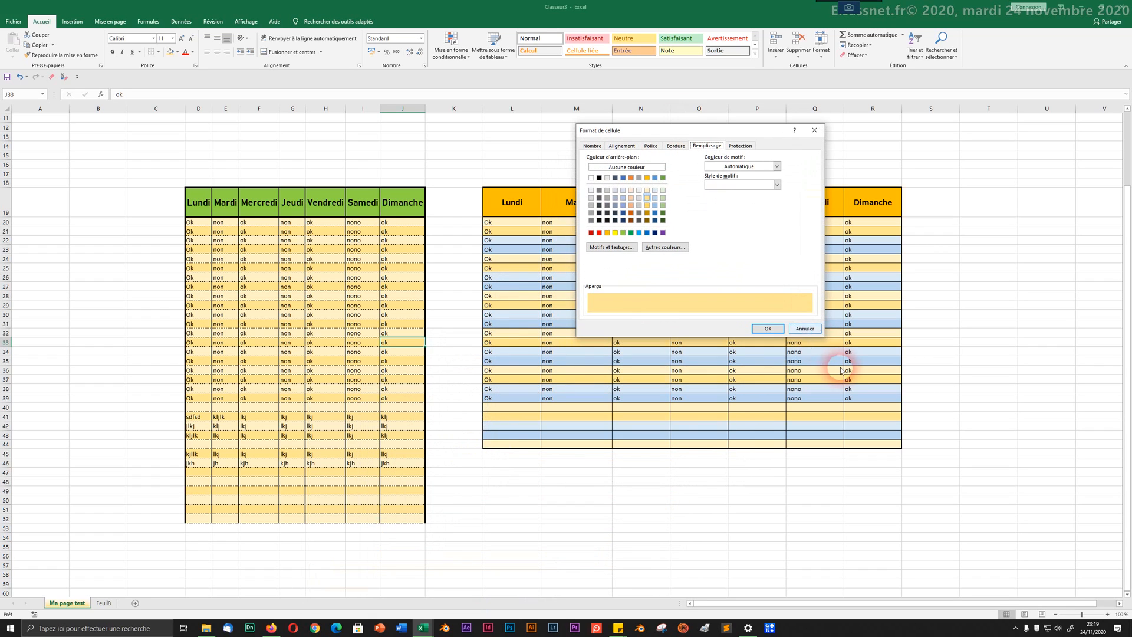
click(806, 328)
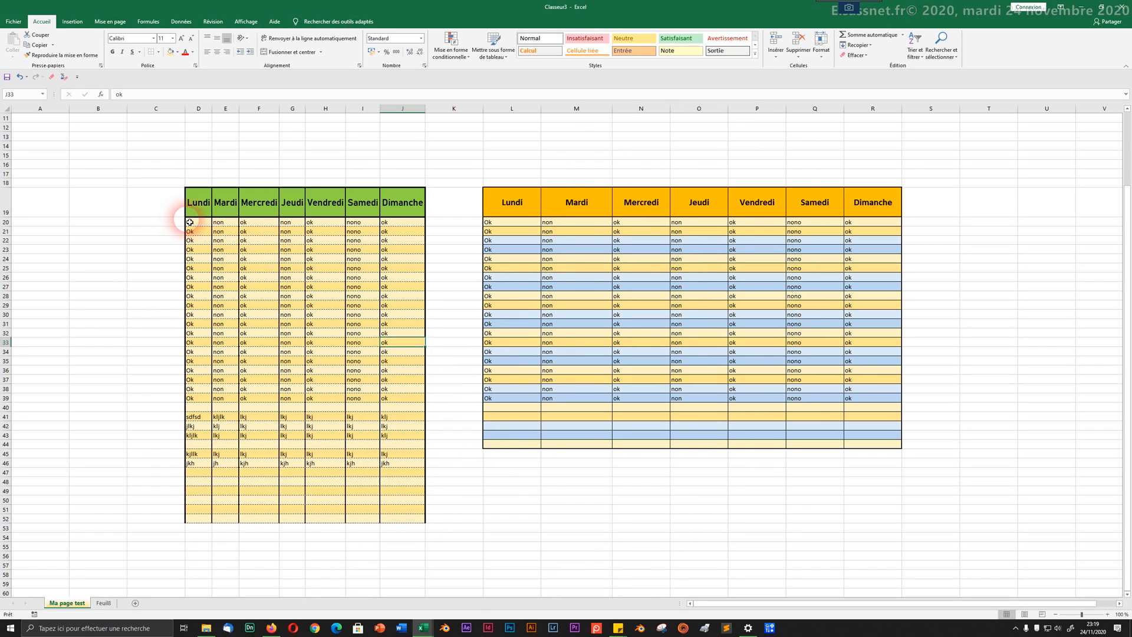
Step: Fill D20:J52 with the light green background colour in Format de cellule
drag(190, 222, 387, 517)
right_click(351, 375)
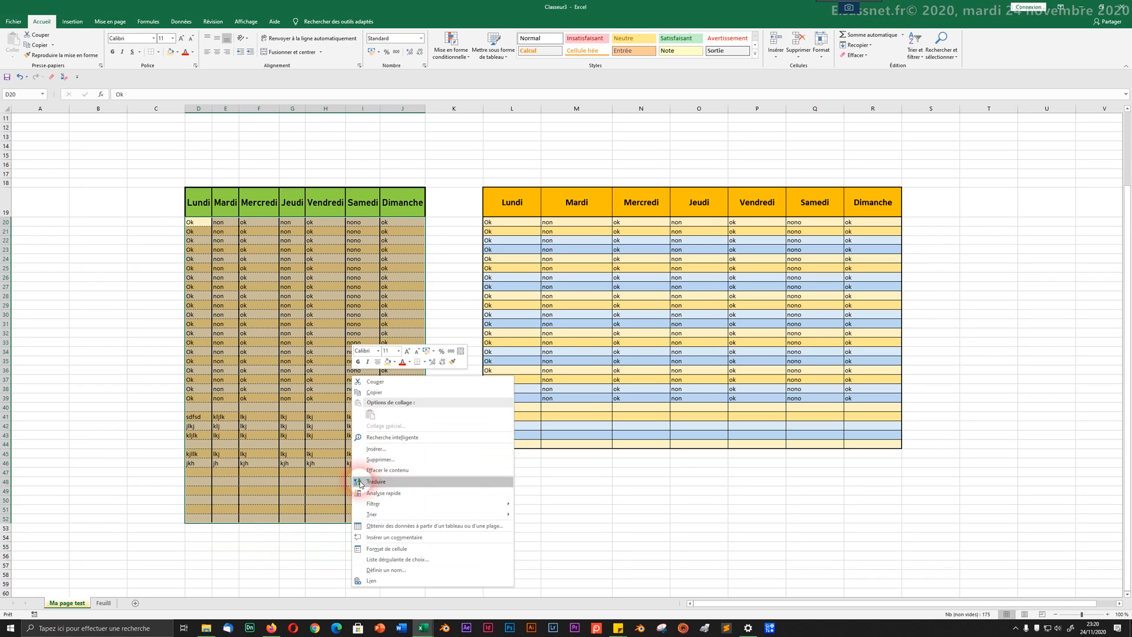
click(368, 548)
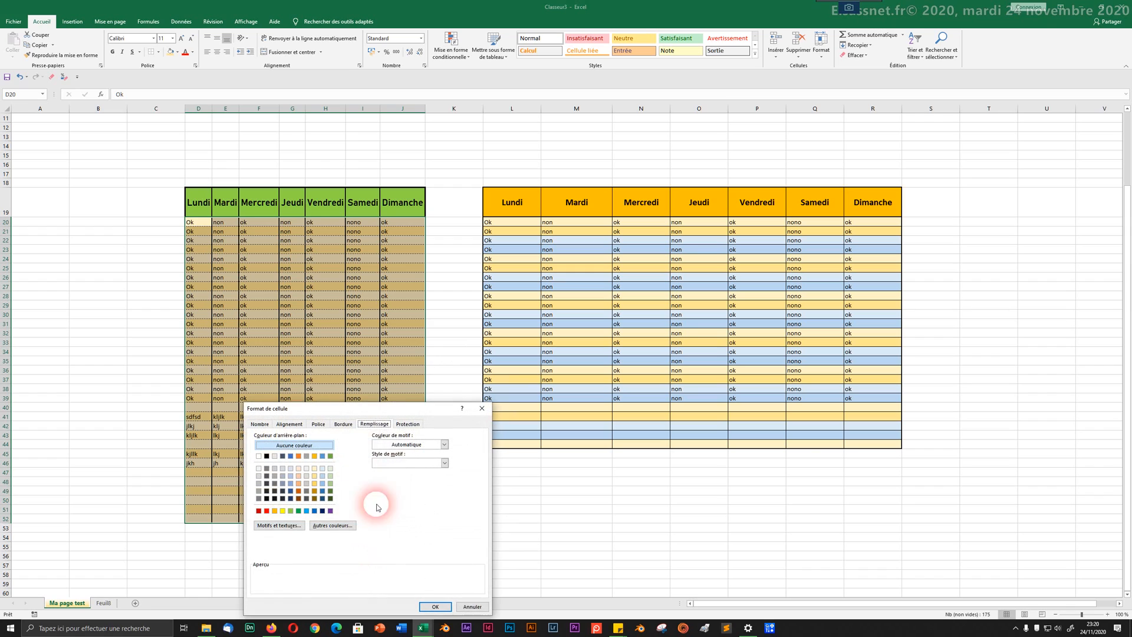
drag(386, 414, 620, 223)
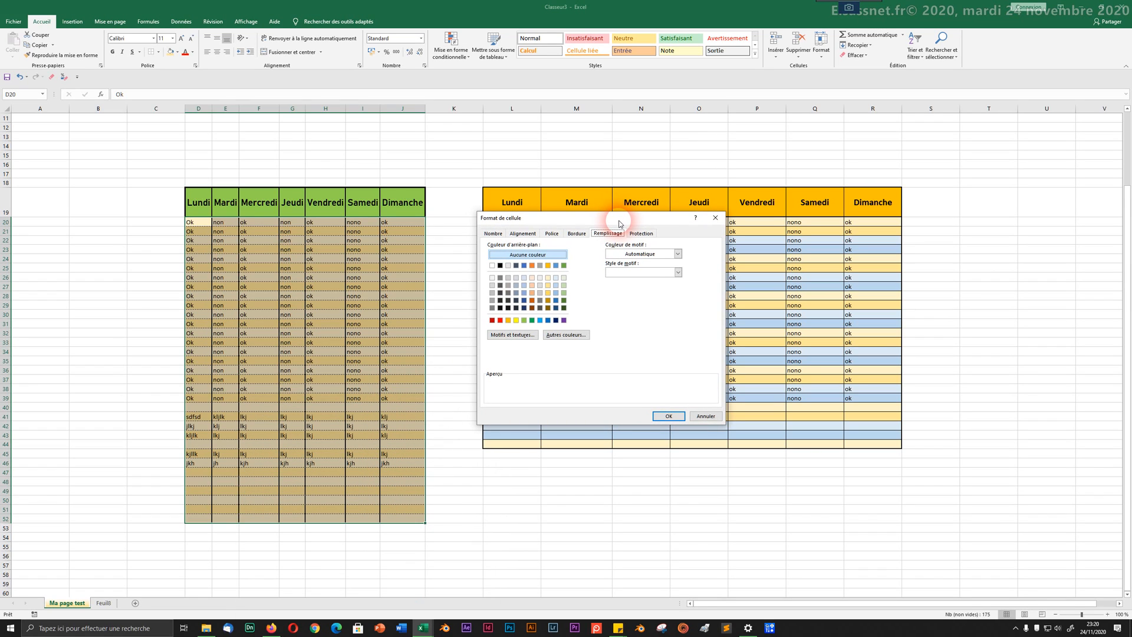
click(609, 254)
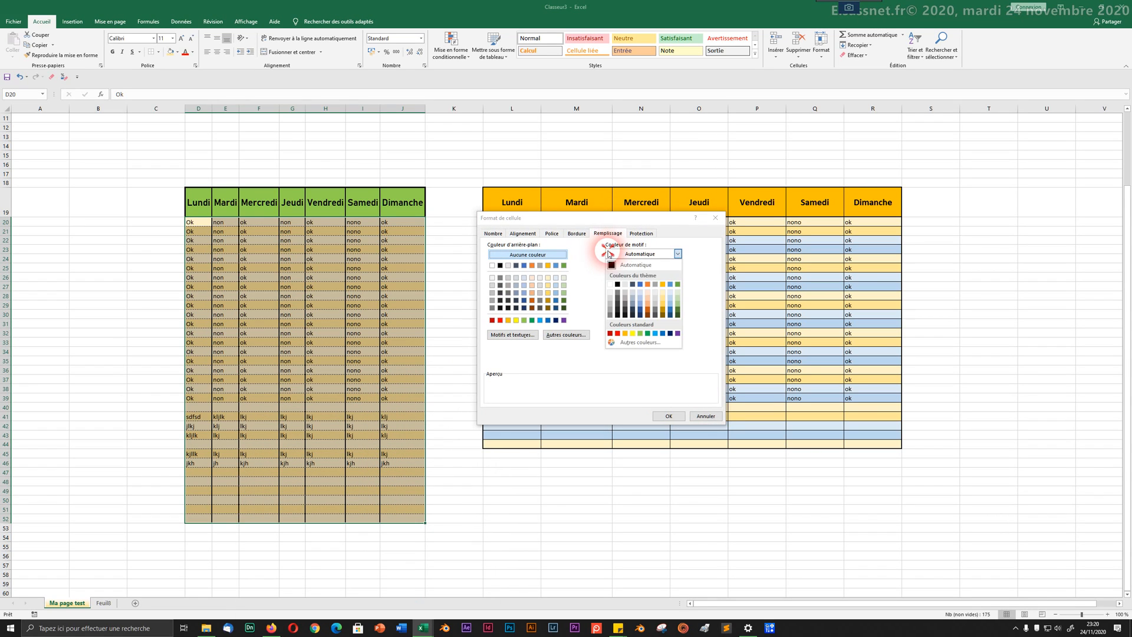
click(550, 272)
click(516, 300)
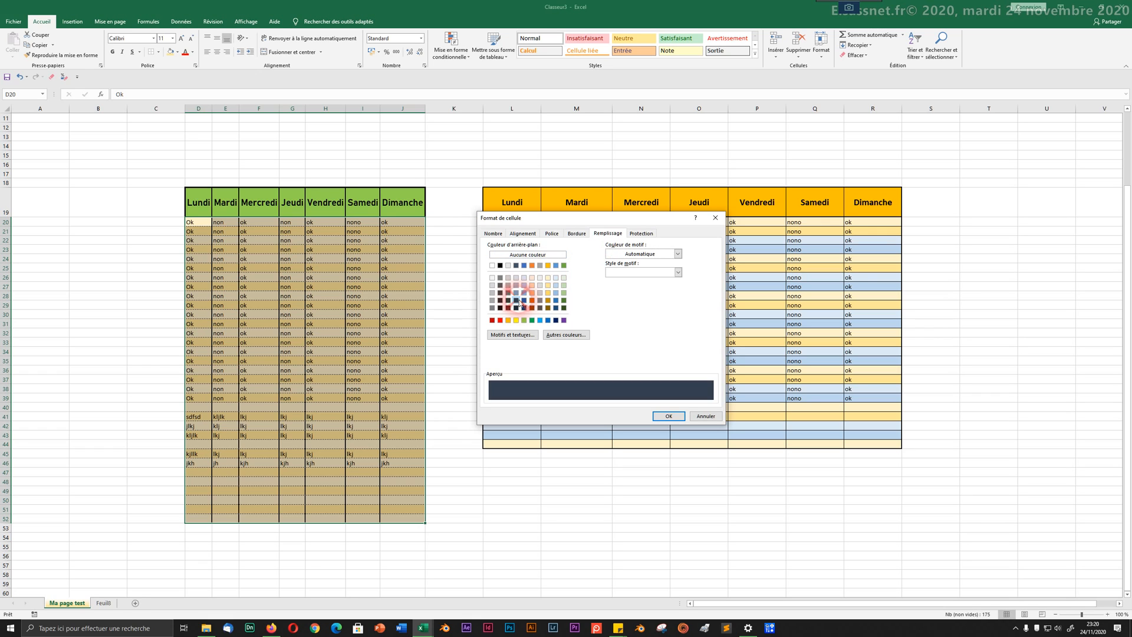
click(540, 300)
click(555, 292)
click(563, 285)
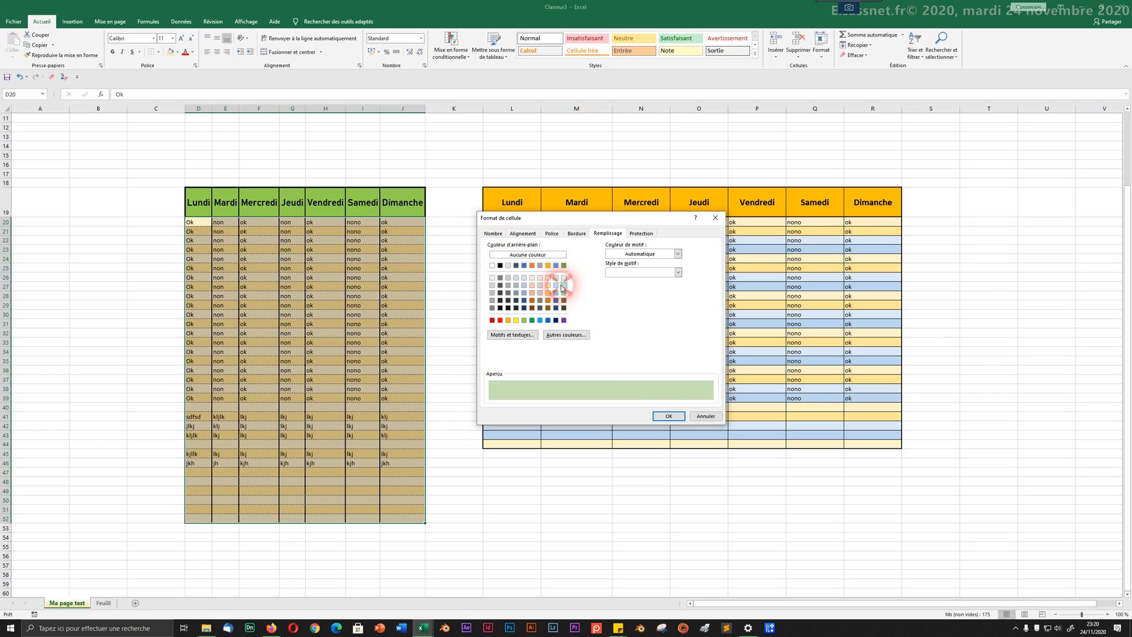
click(661, 417)
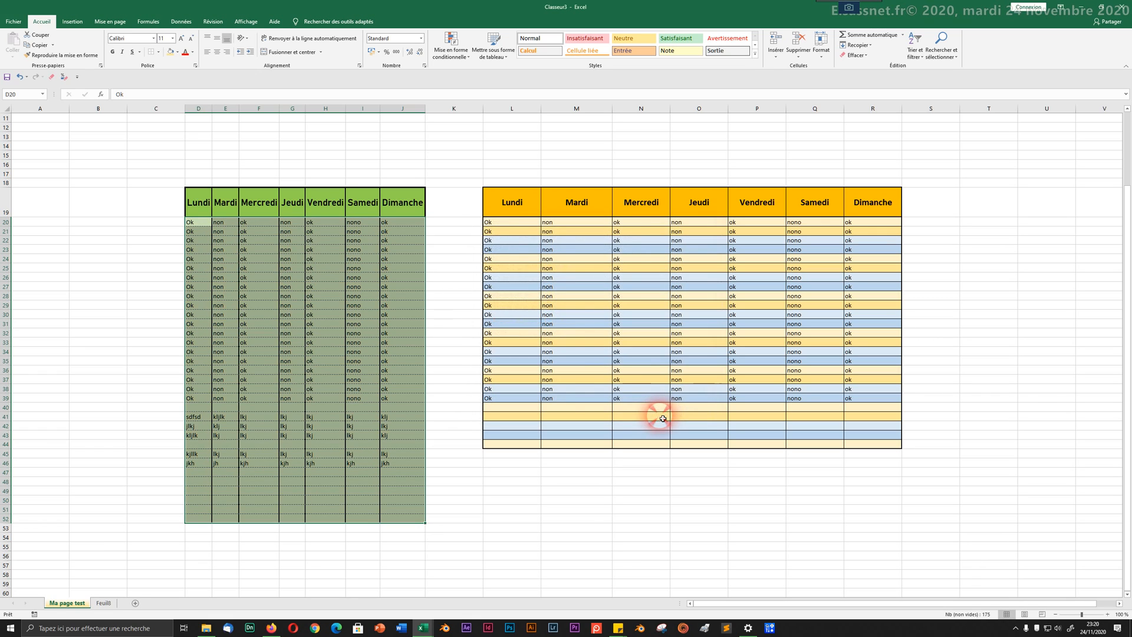
Step: Open Format Cells for the green table body and browse gradient and custom colour options without applying them
right_click(316, 333)
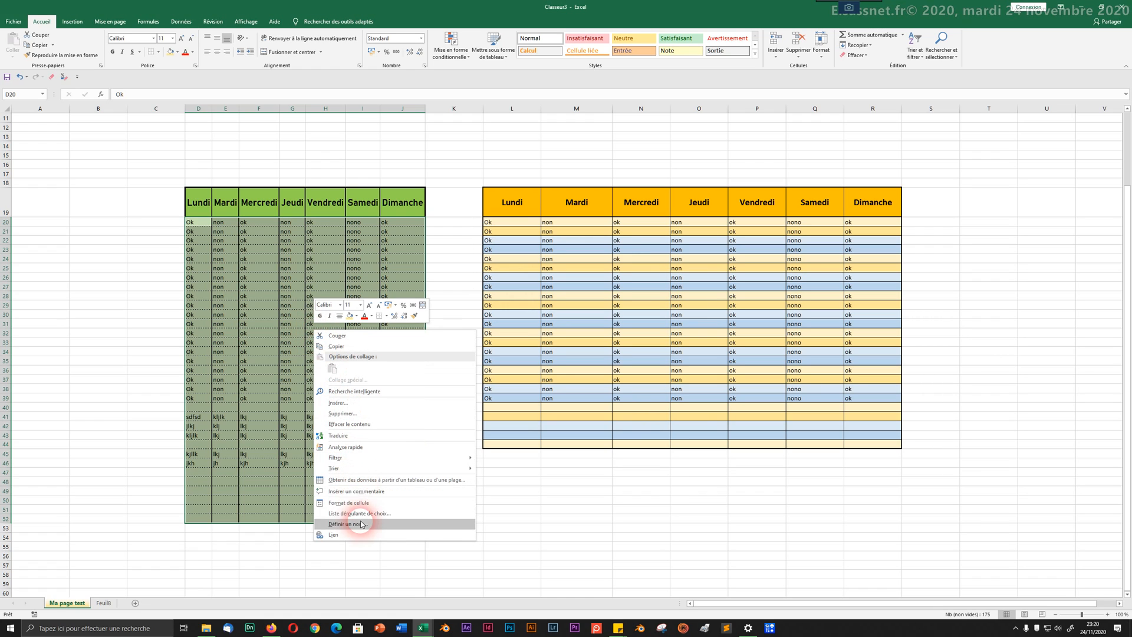
click(362, 508)
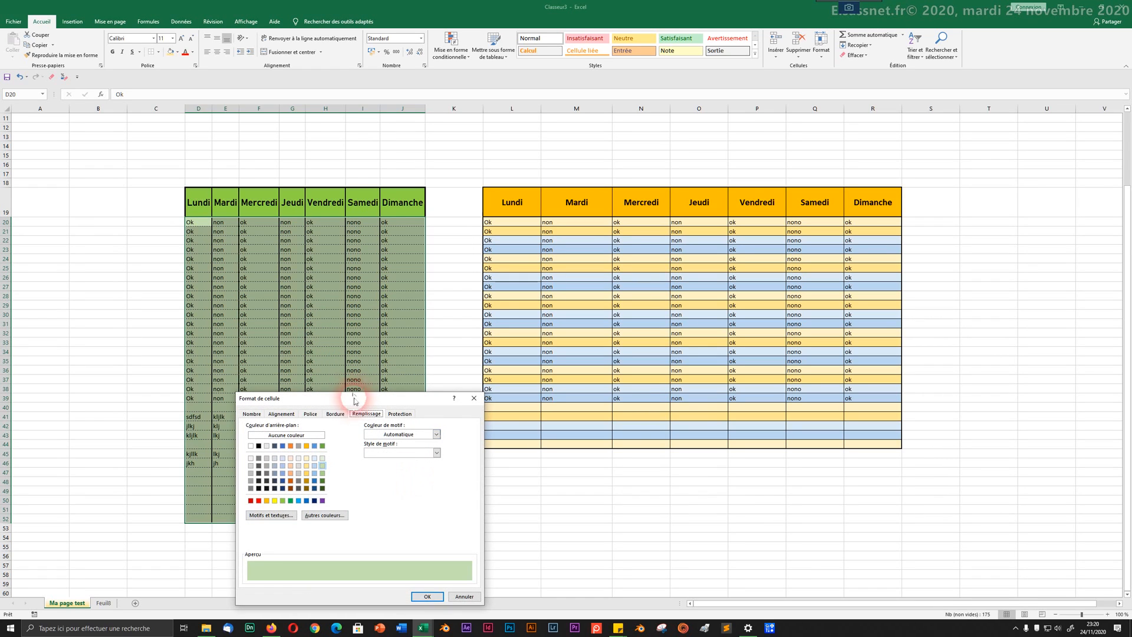
drag(356, 400, 606, 206)
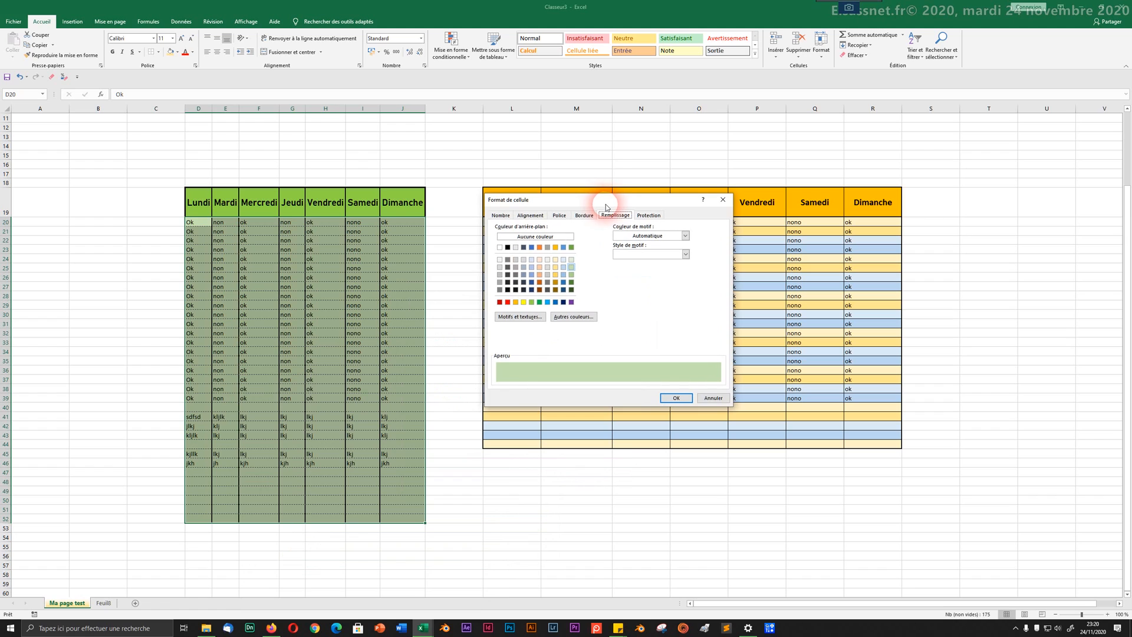
click(525, 319)
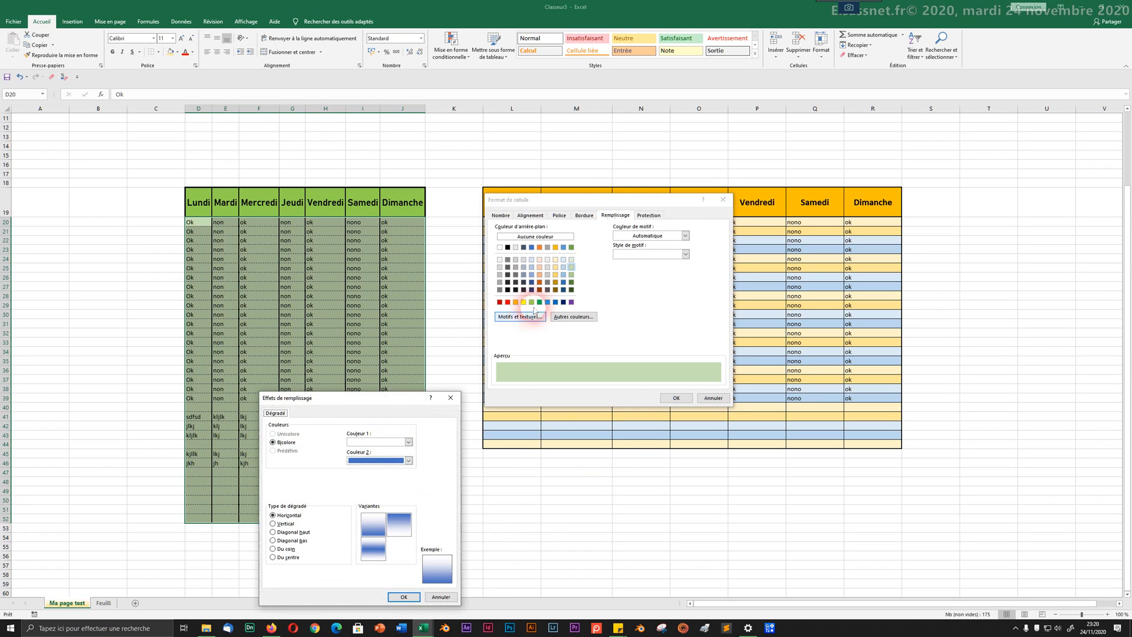
drag(383, 407, 602, 286)
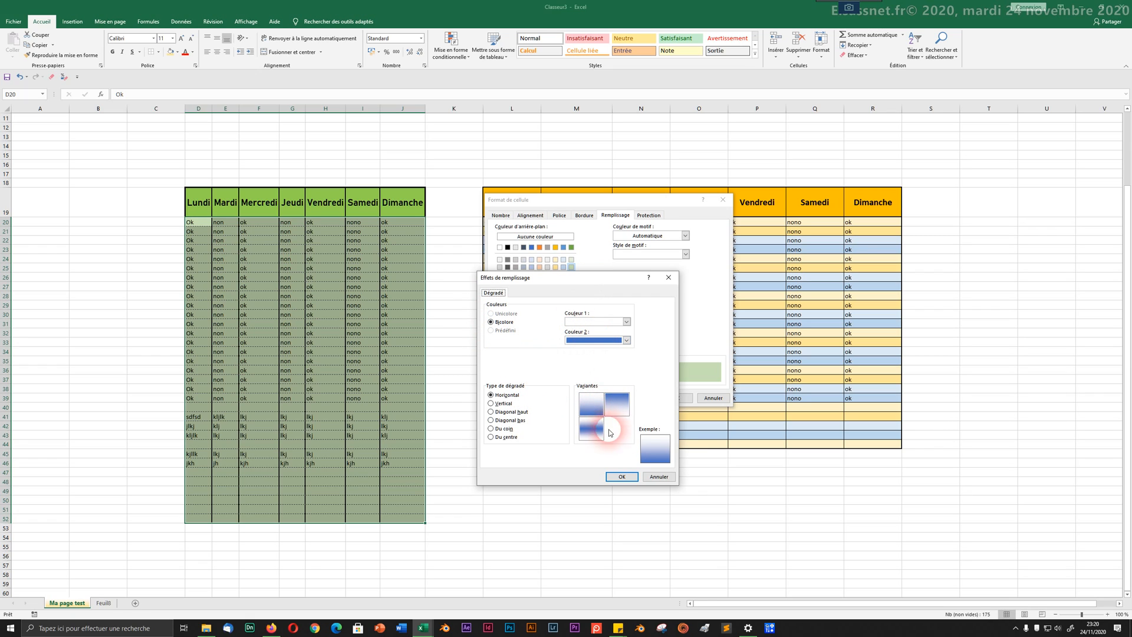
click(657, 477)
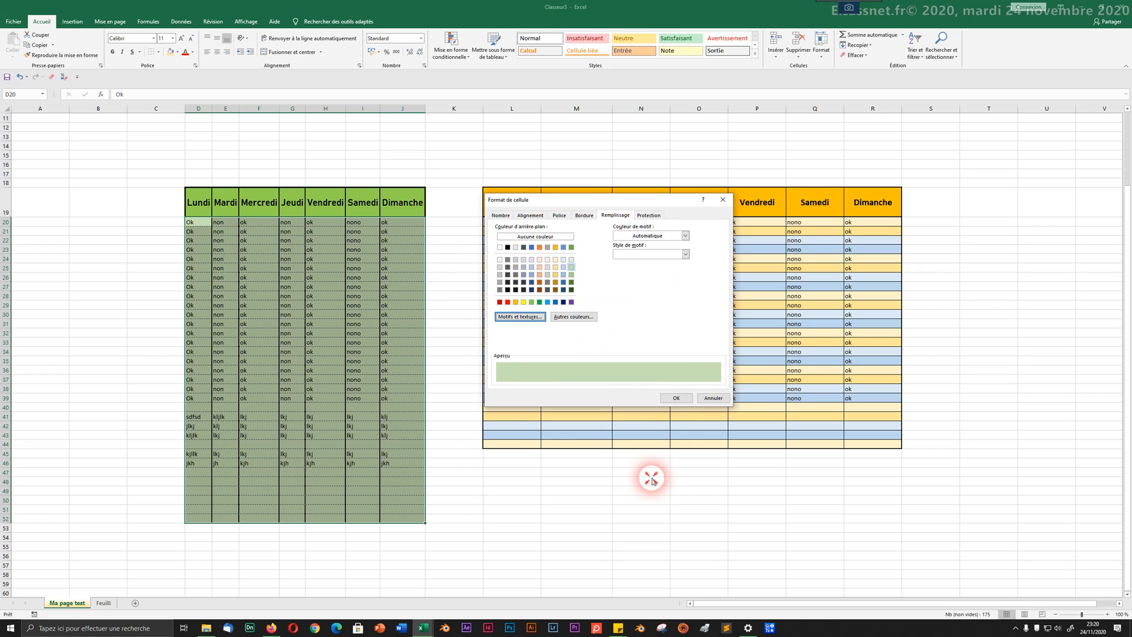
click(574, 317)
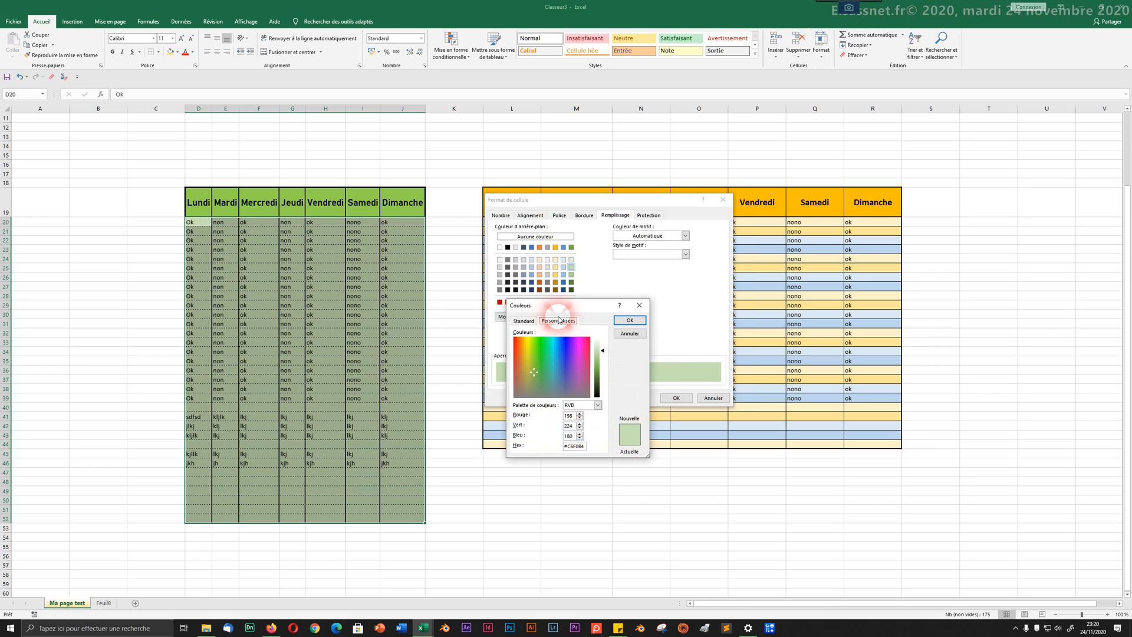
click(616, 333)
Step: Apply an automatic-colour diagonal stripe pattern to the green table body D20:J52
click(627, 238)
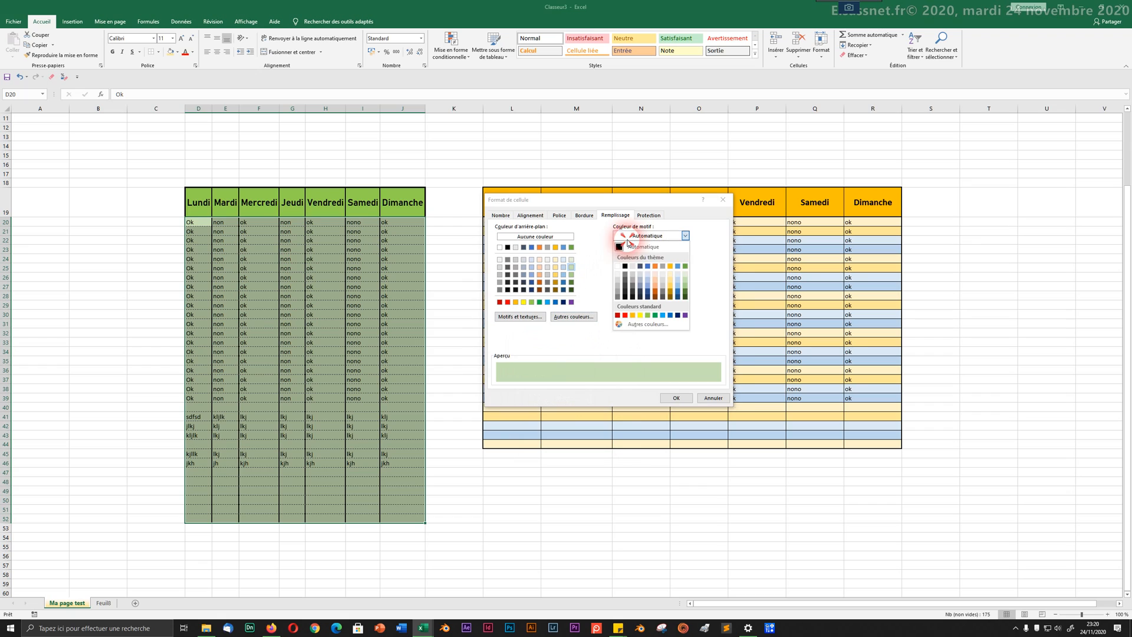
click(629, 247)
click(626, 255)
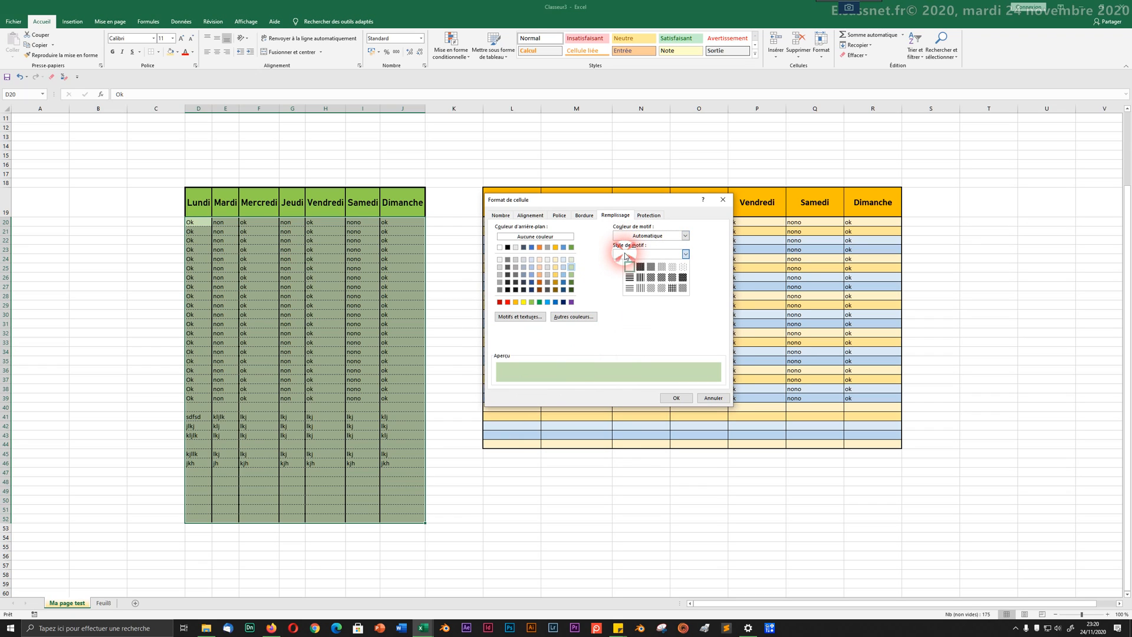
click(651, 278)
click(682, 398)
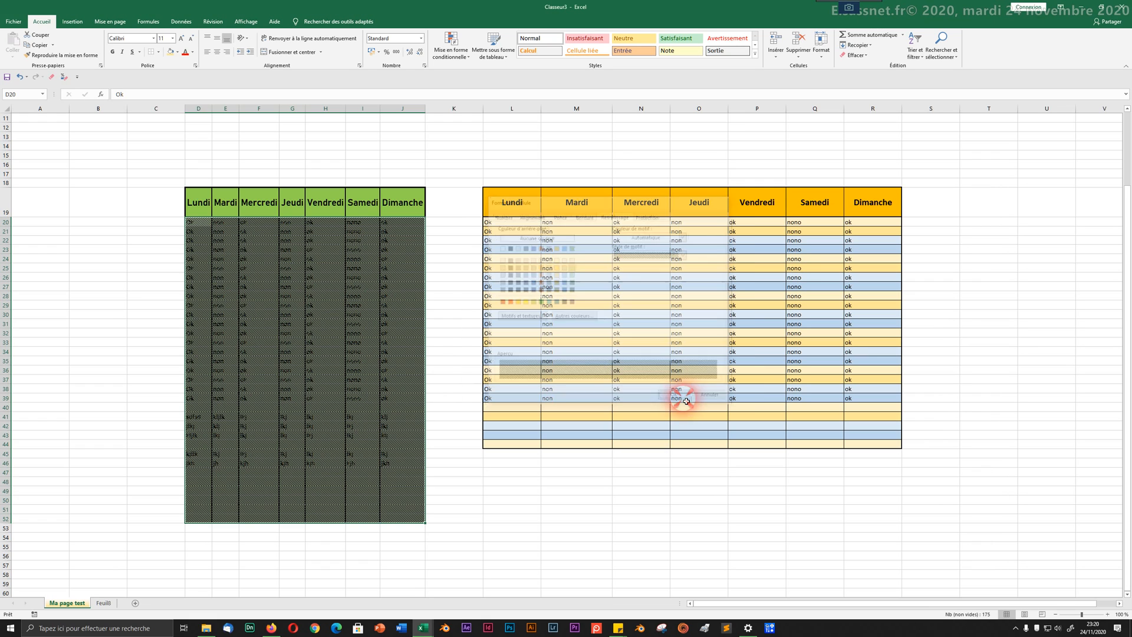
click(441, 353)
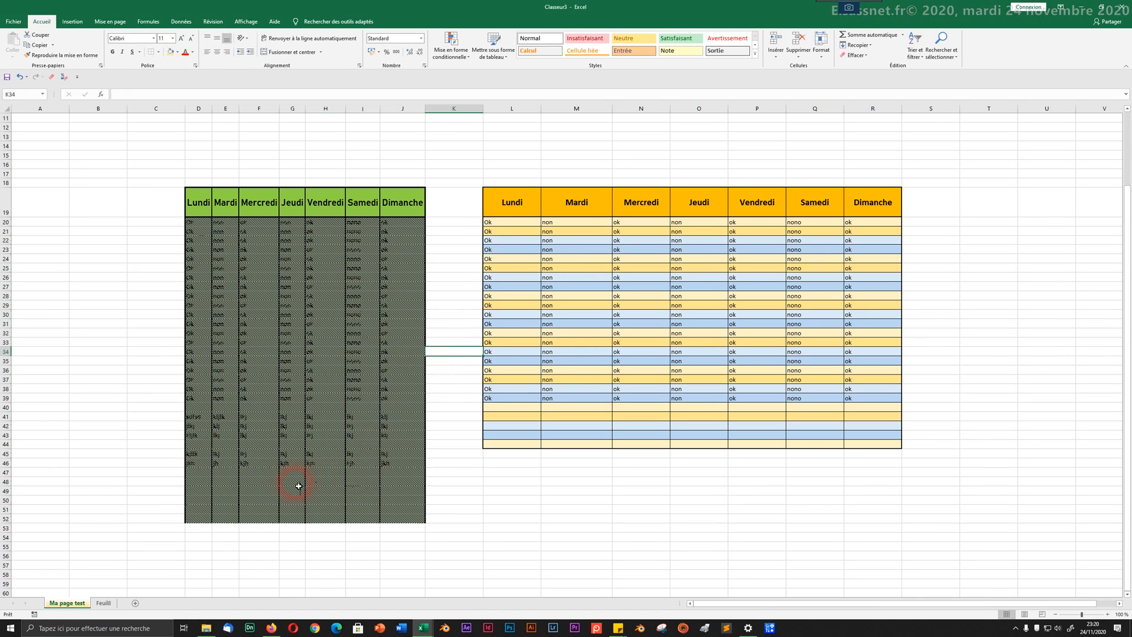
Step: Set the pattern style of D20:J46 to none, leaving a plain light green fill
drag(390, 470, 197, 224)
right_click(196, 225)
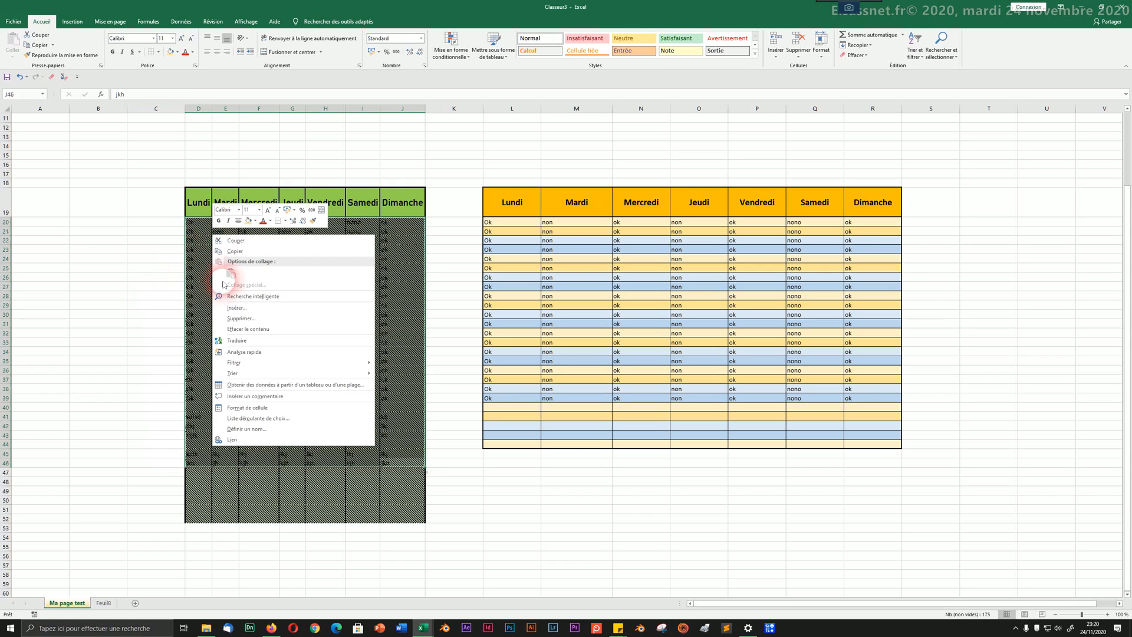
click(254, 407)
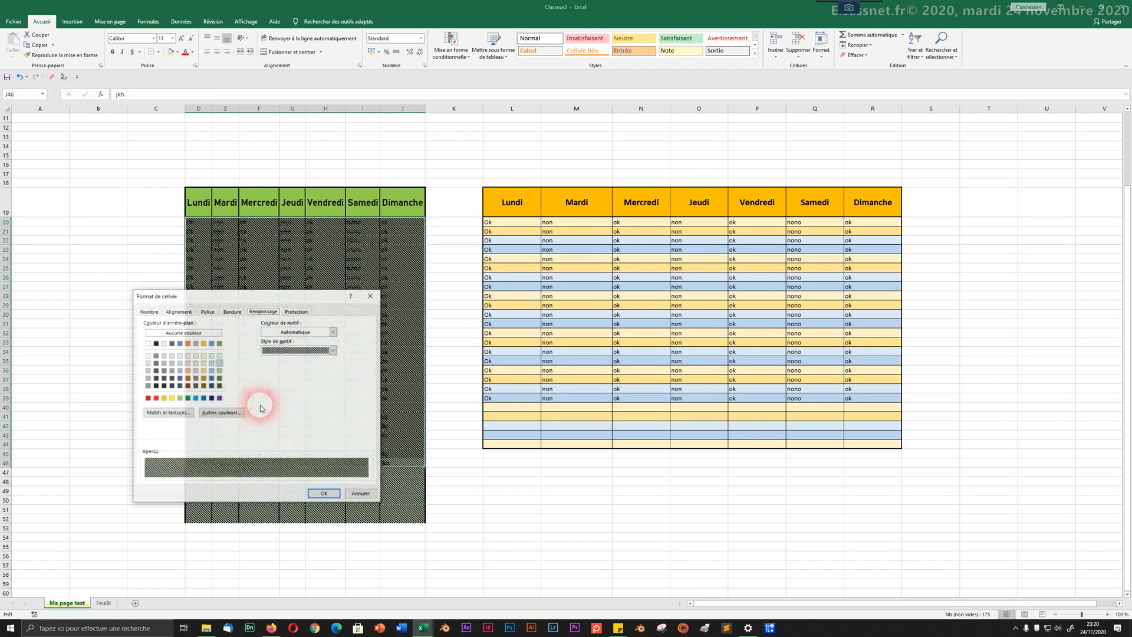
drag(270, 301, 617, 287)
click(619, 337)
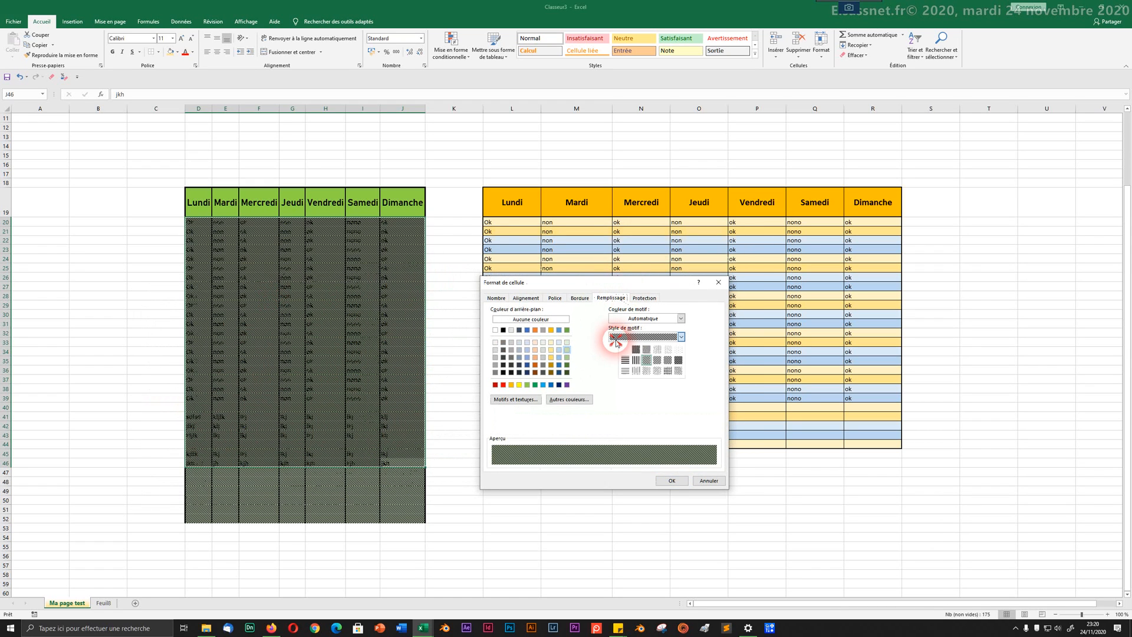
click(623, 349)
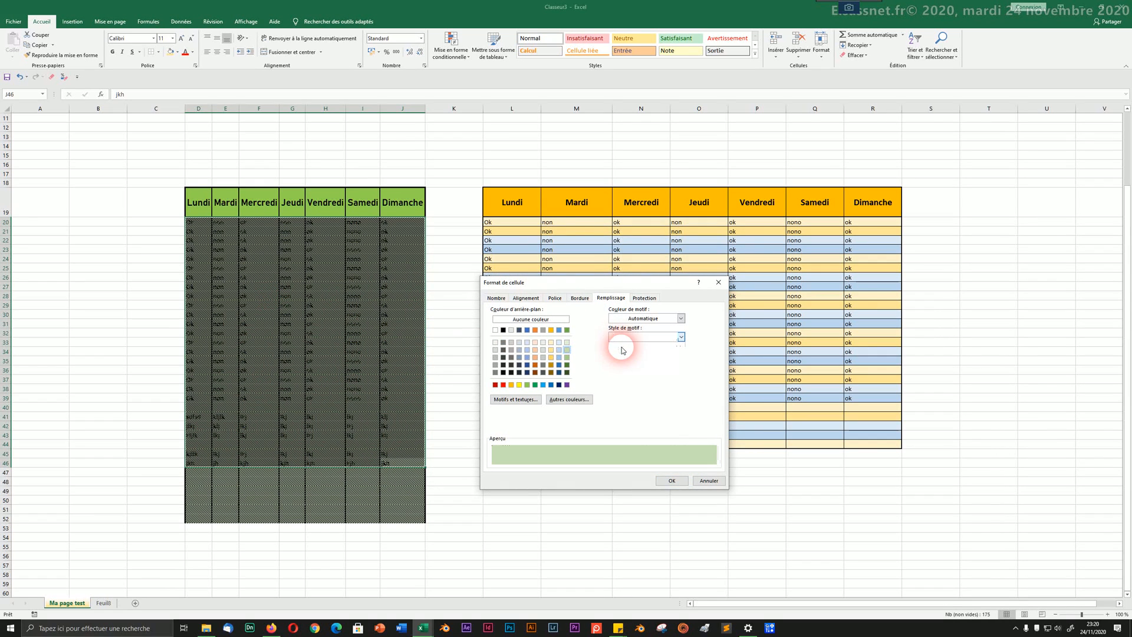
click(666, 481)
click(319, 417)
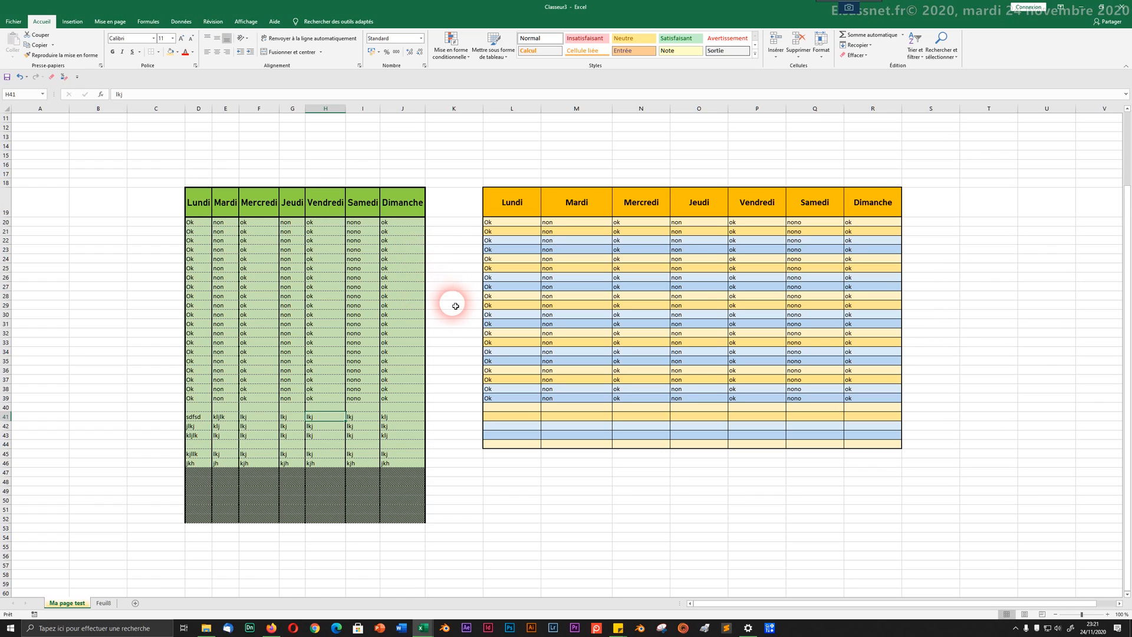
Step: Type 'A vérifier ces premiers jours afin d'être sûr' into cell L18 above the orange table
scroll(453, 309, up, 4)
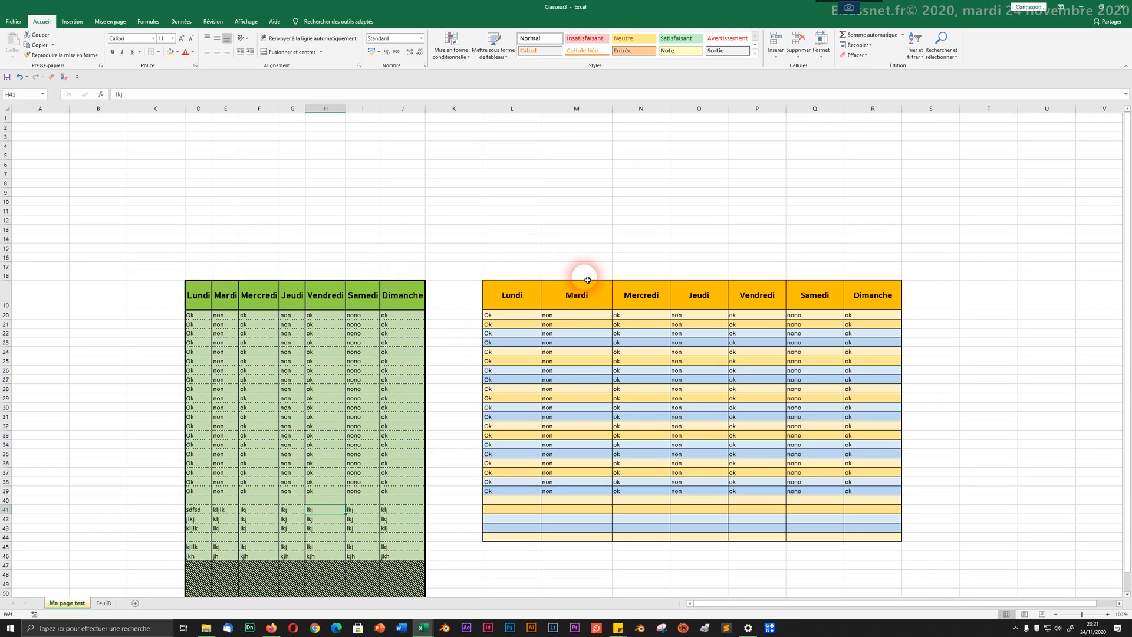
click(528, 276)
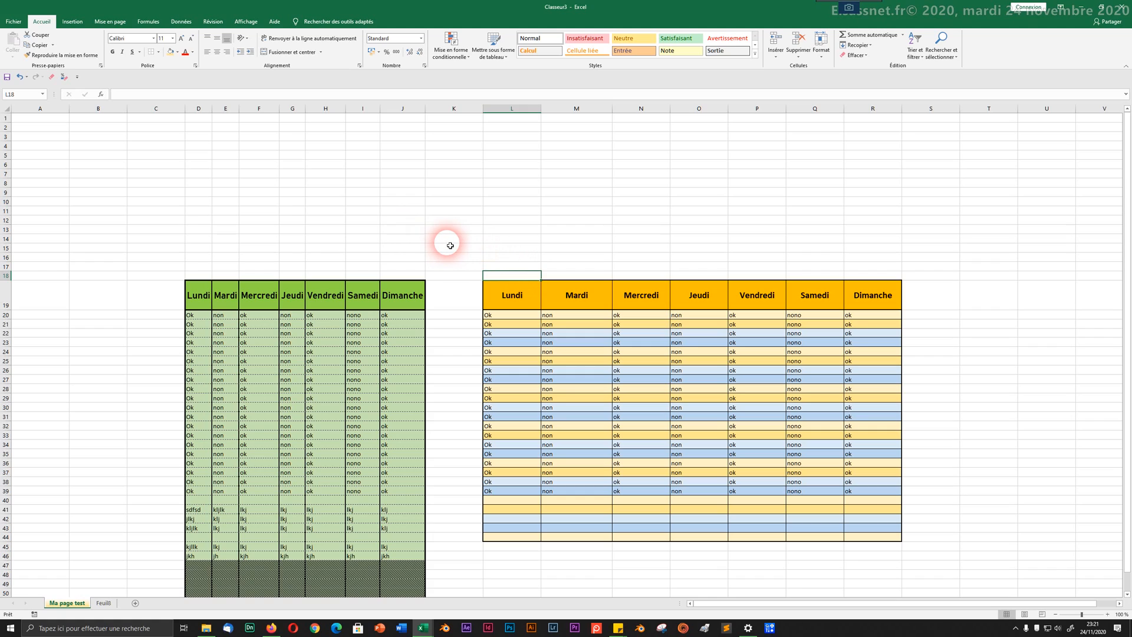
text(A)
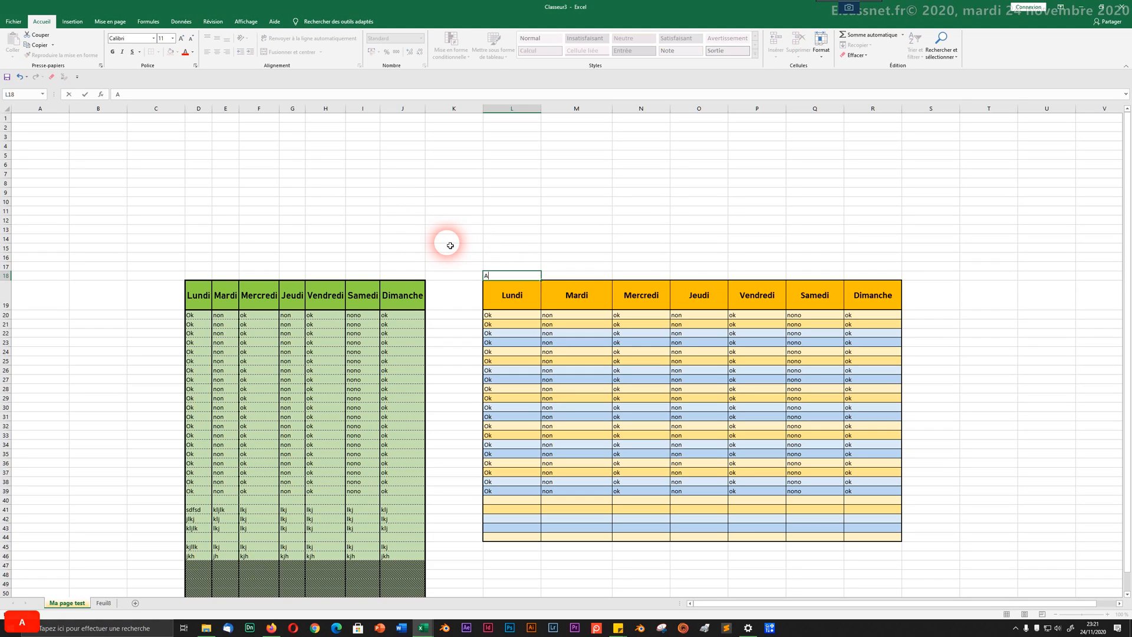
text( vérifier)
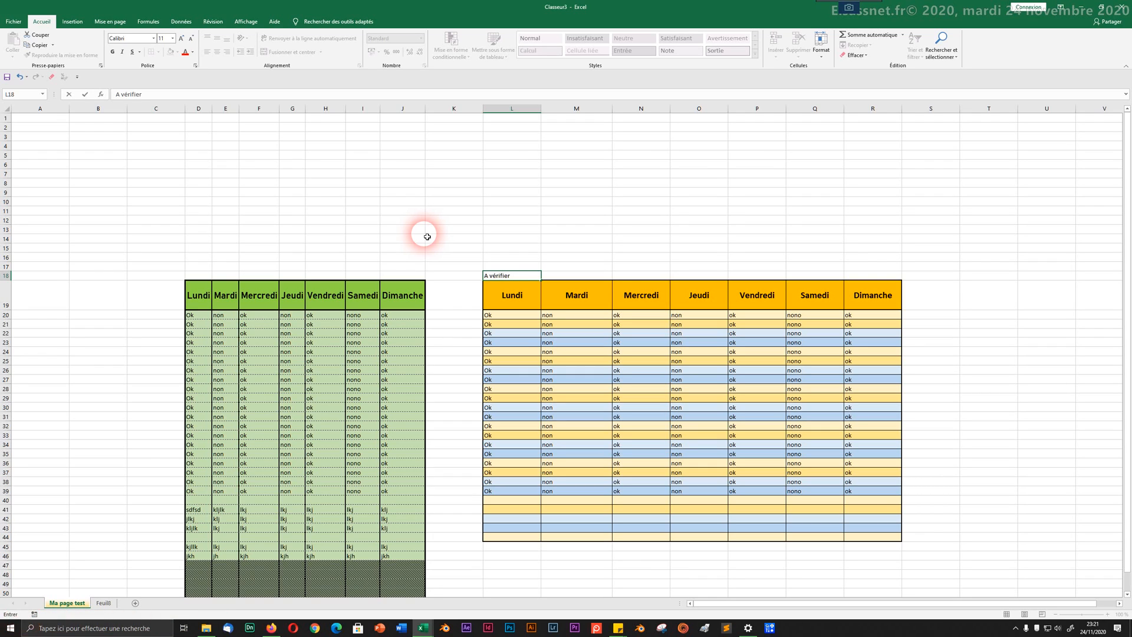
text( ces prem)
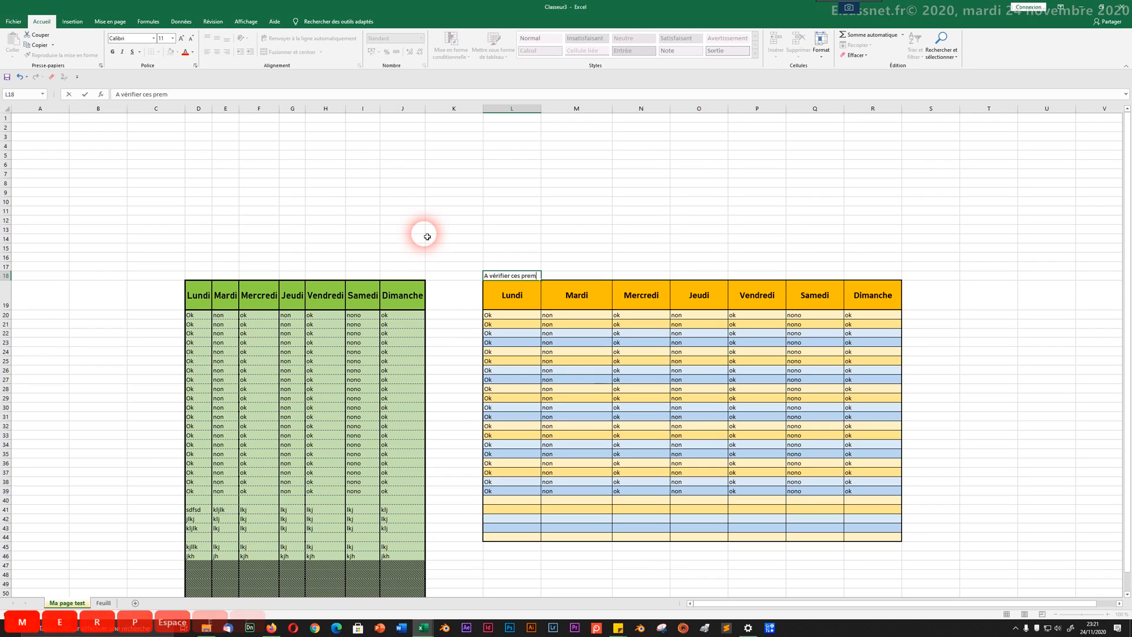
text(iers jour)
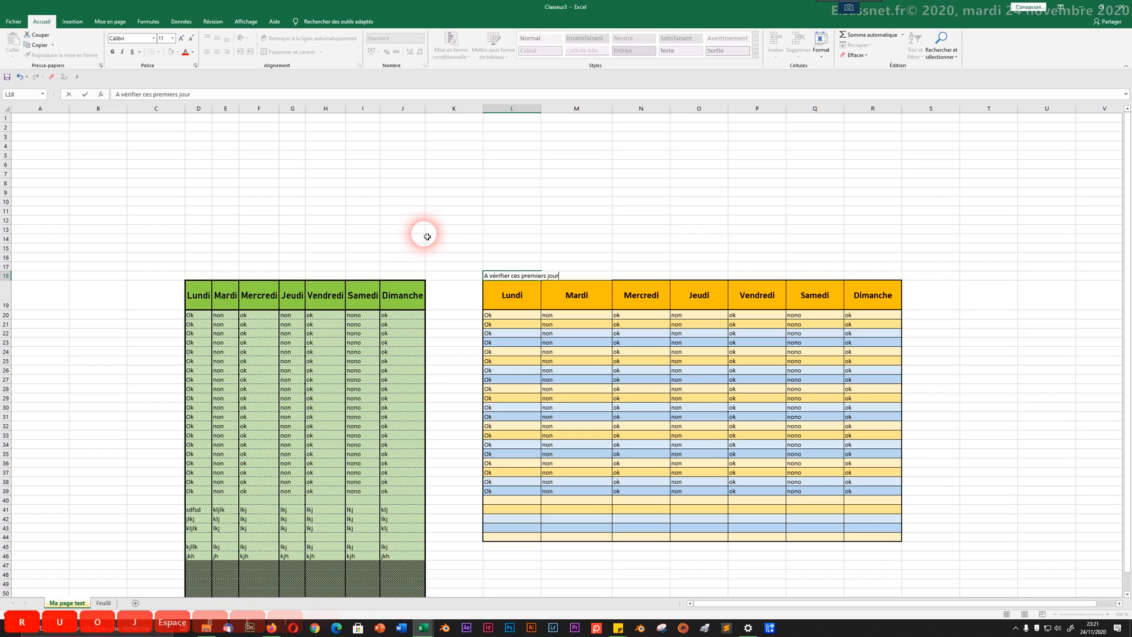
text(s afin )
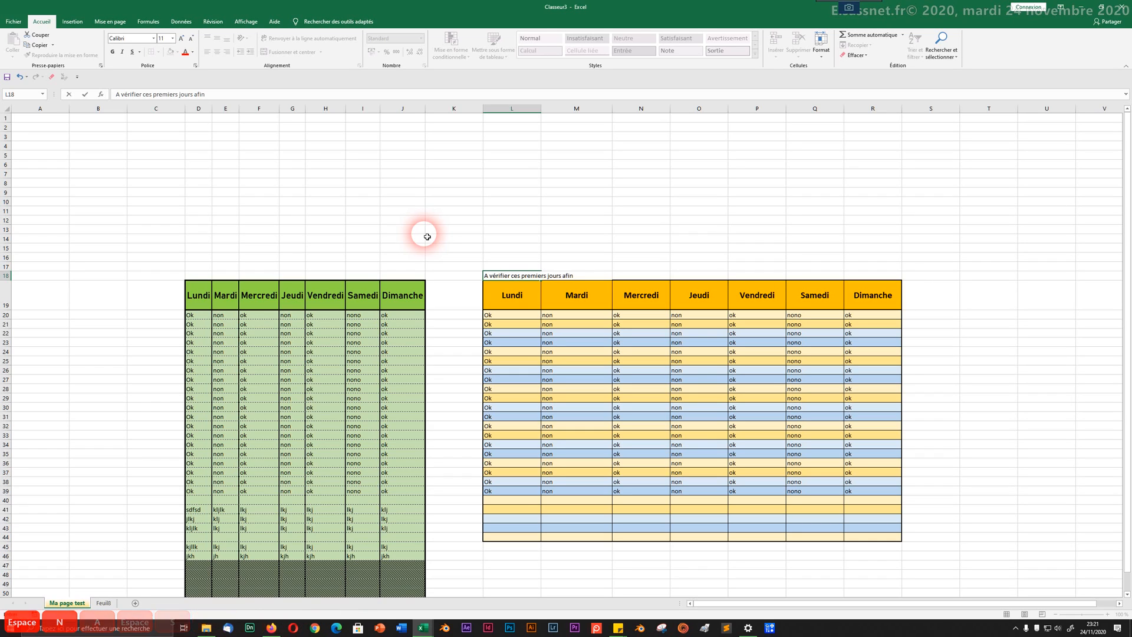
text(d'êtr)
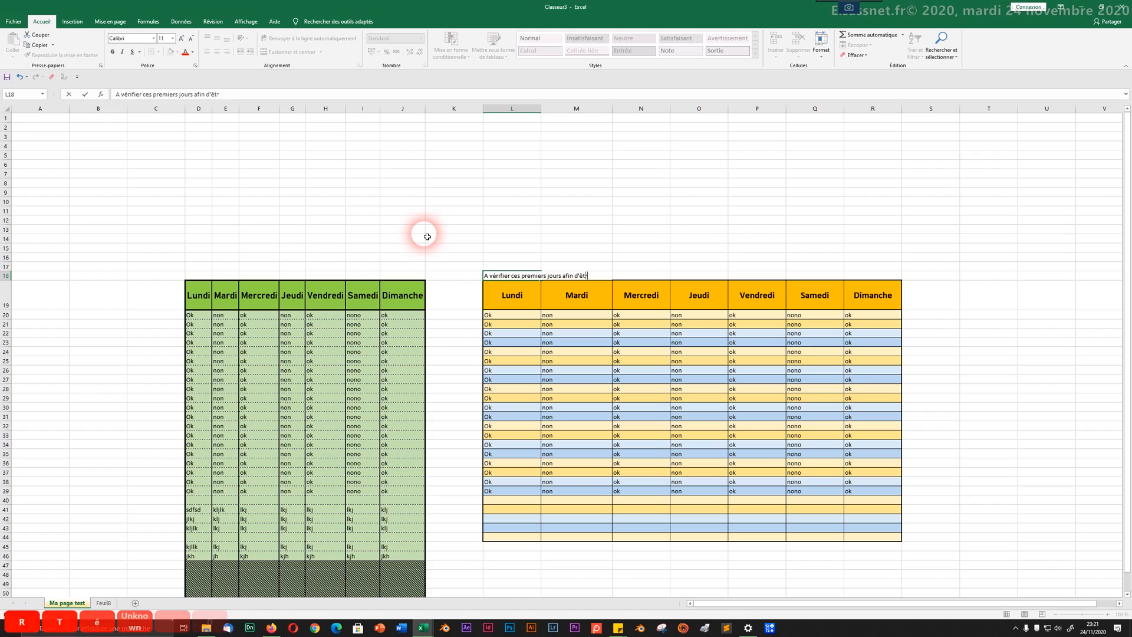
text(e s)
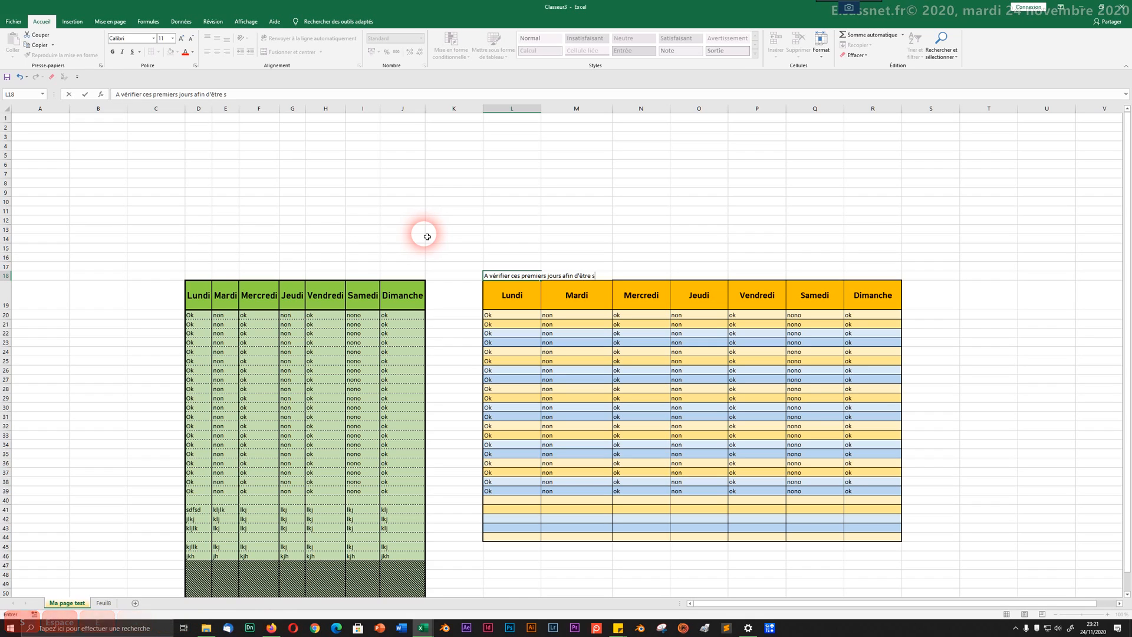
text(ûr)
Step: Commit the note in L18 and select cells L18:M18 to span it
click(607, 240)
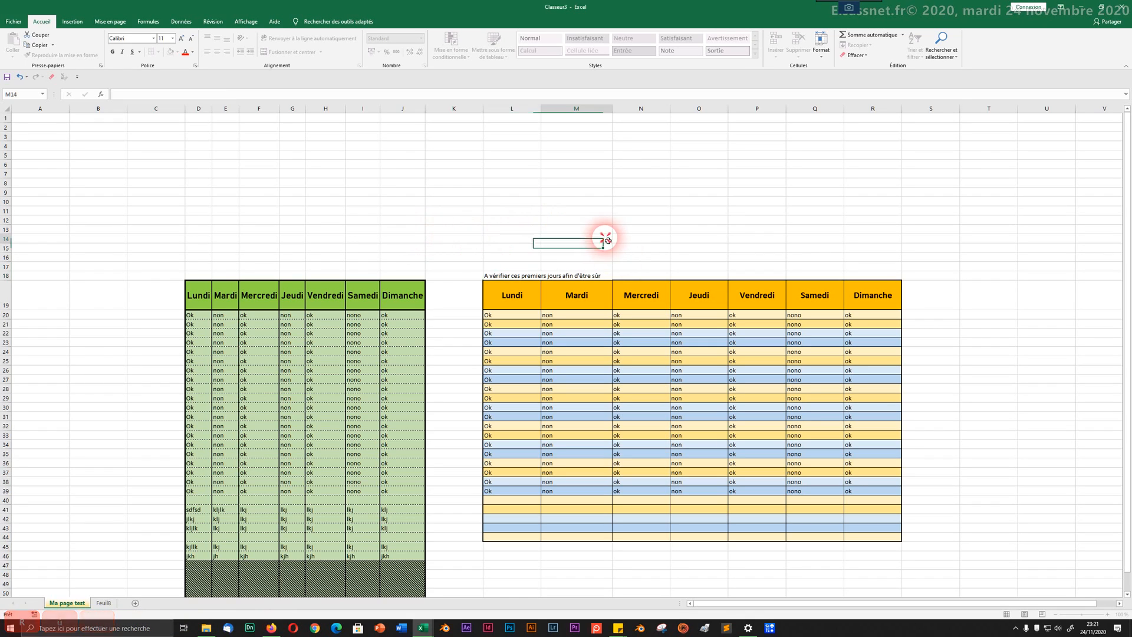
click(496, 266)
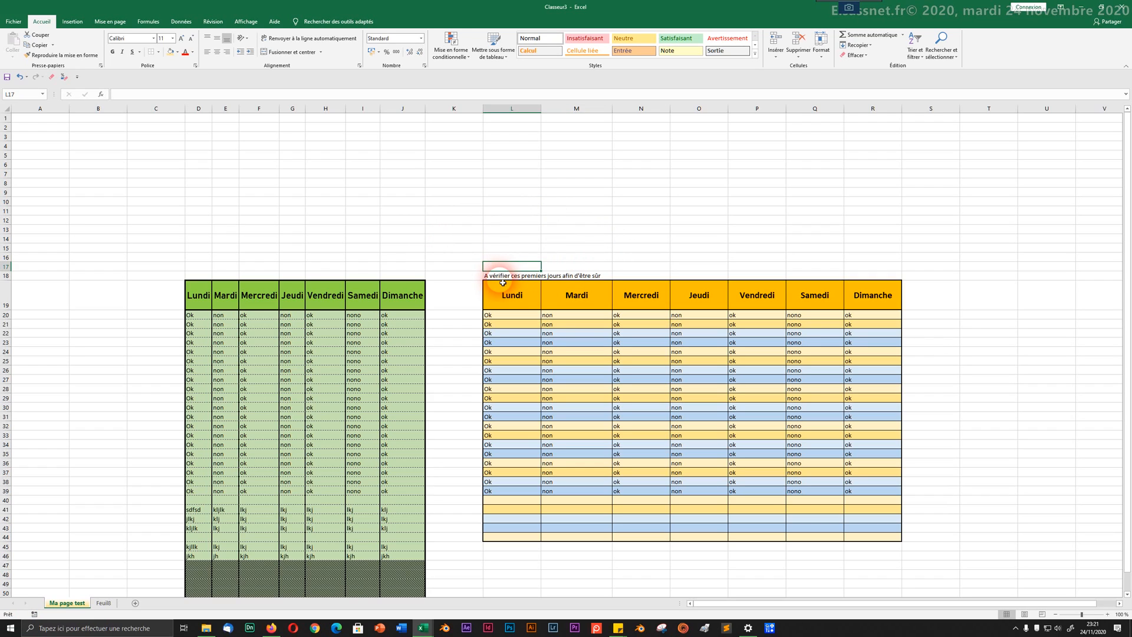
drag(500, 275, 580, 275)
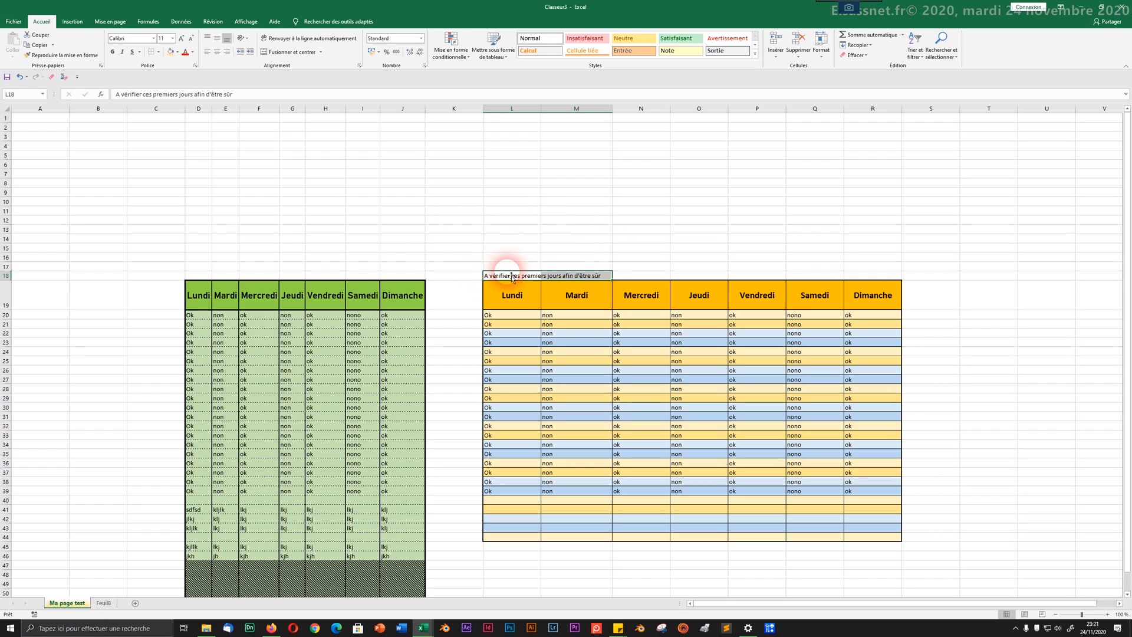
click(553, 276)
click(524, 277)
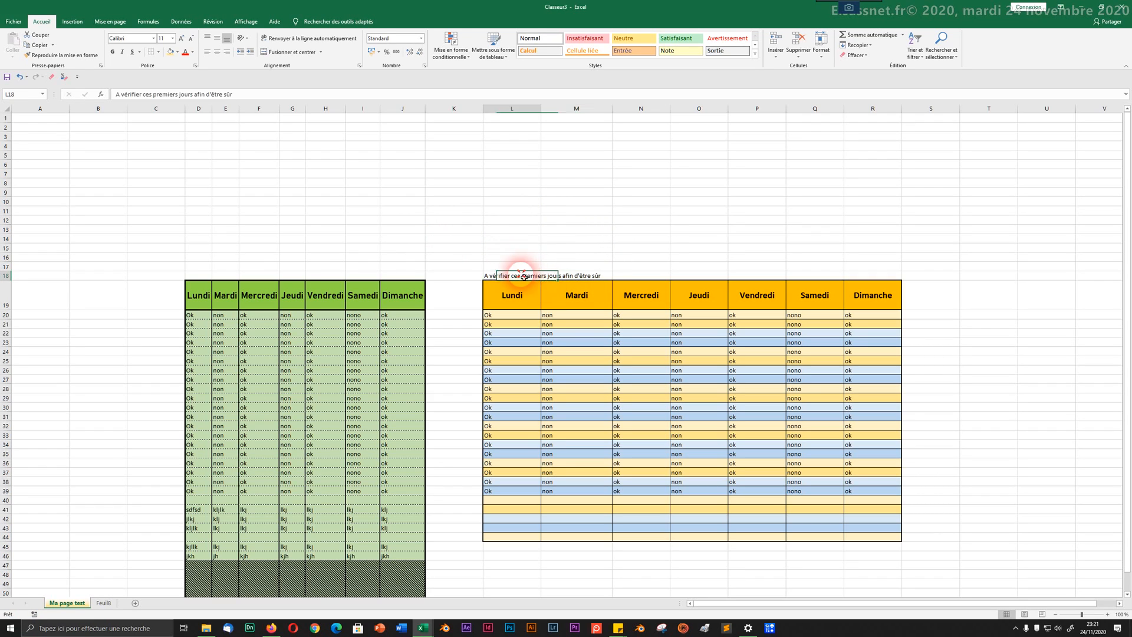
click(517, 257)
click(567, 248)
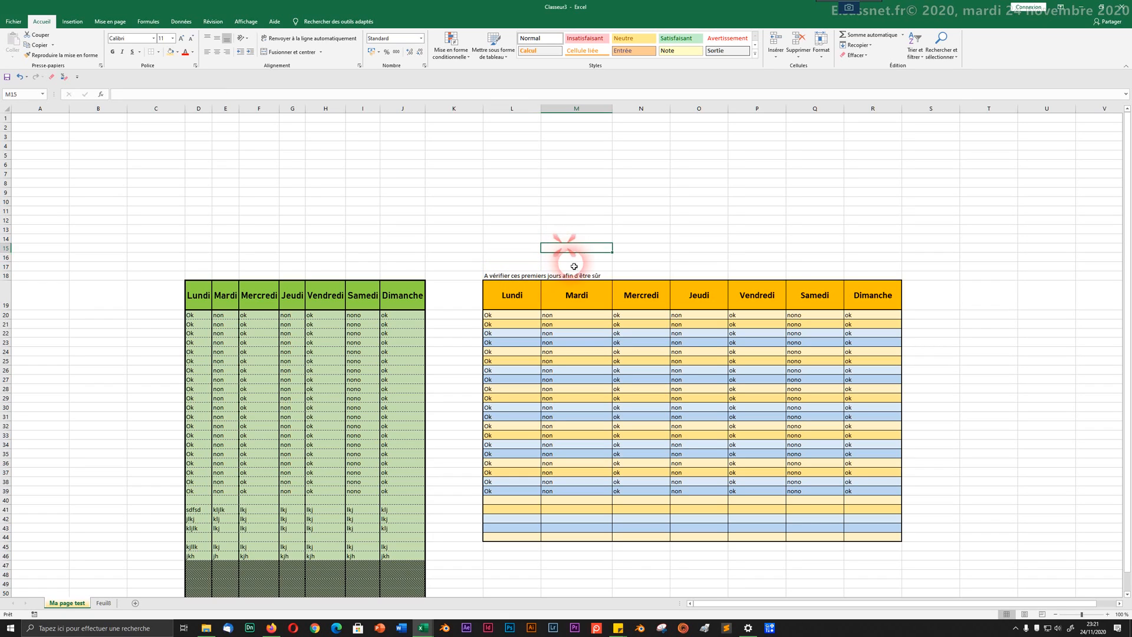
click(511, 264)
click(519, 281)
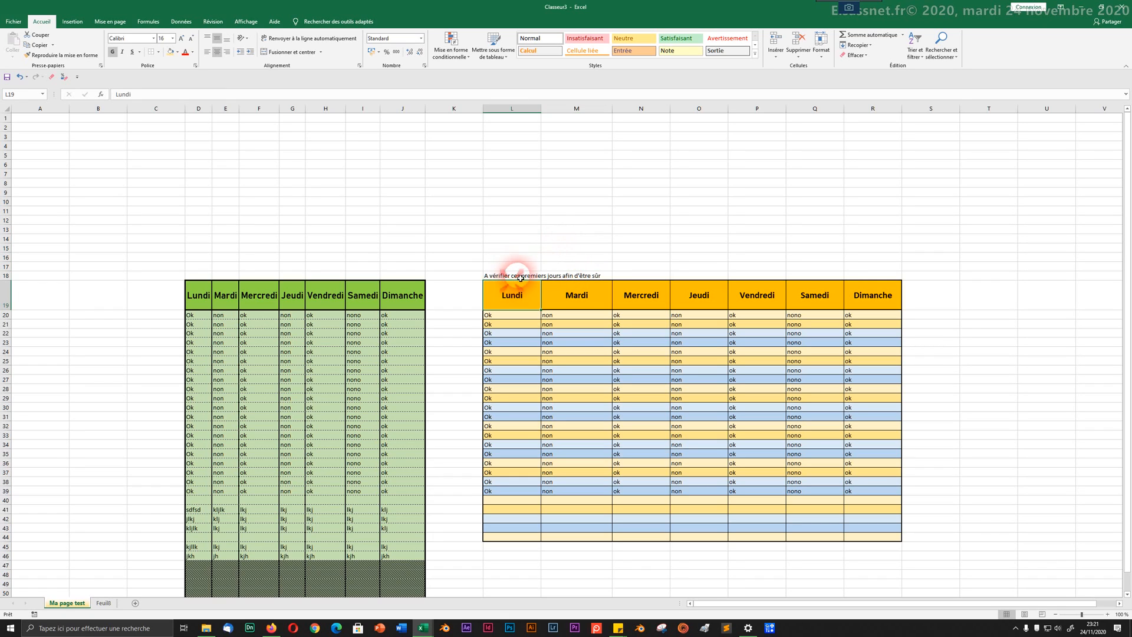
click(520, 276)
click(605, 277)
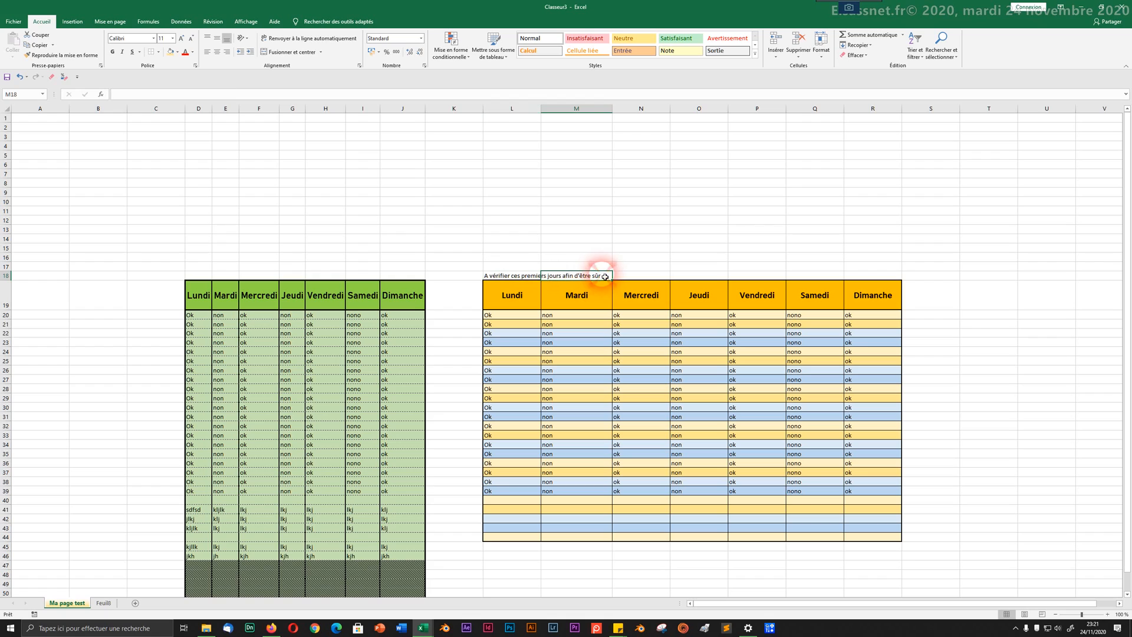
click(520, 276)
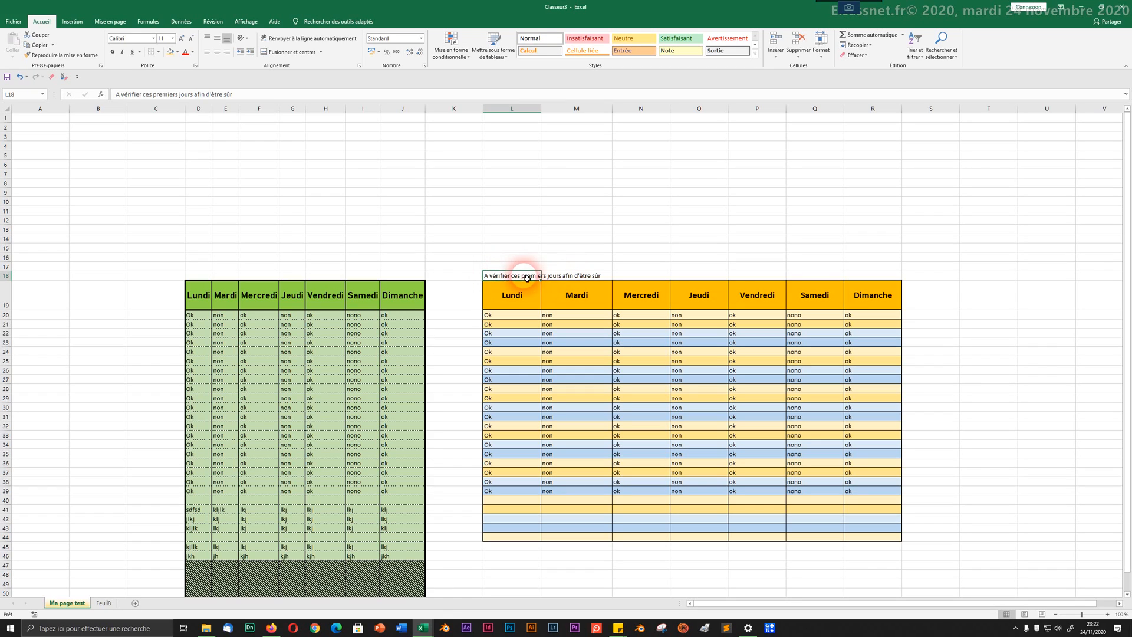
drag(592, 277, 492, 271)
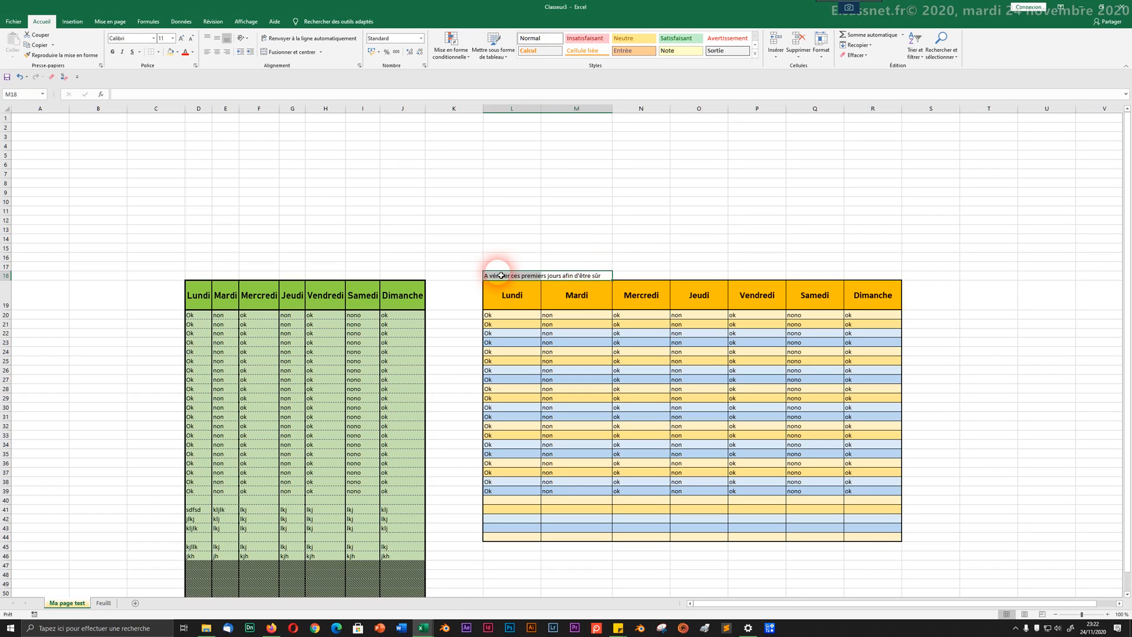
click(505, 257)
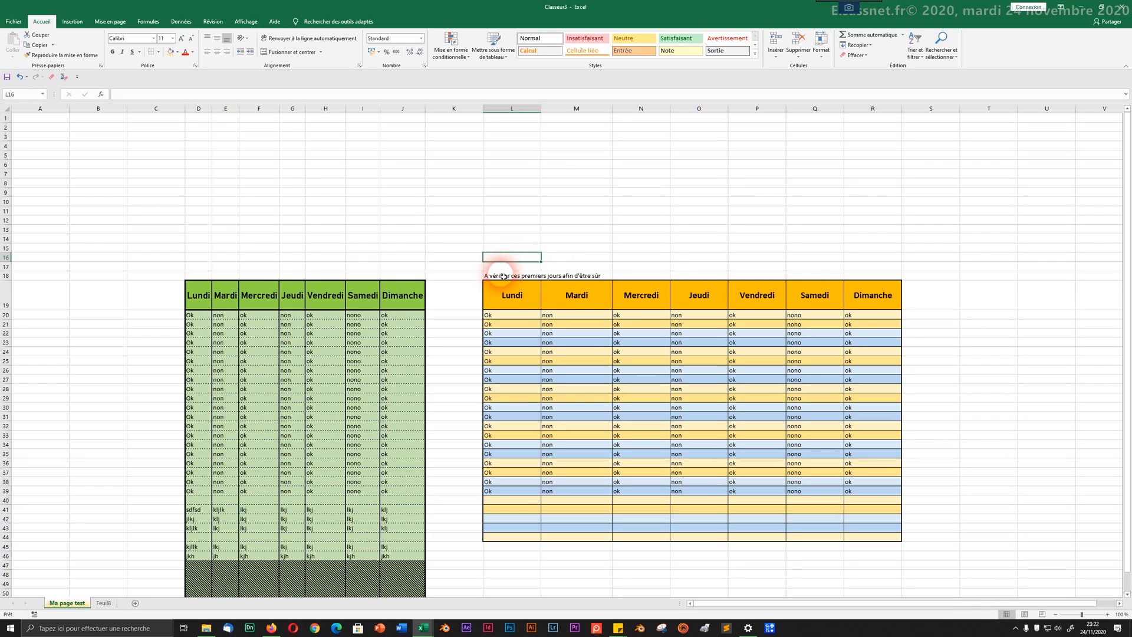
drag(504, 276, 580, 281)
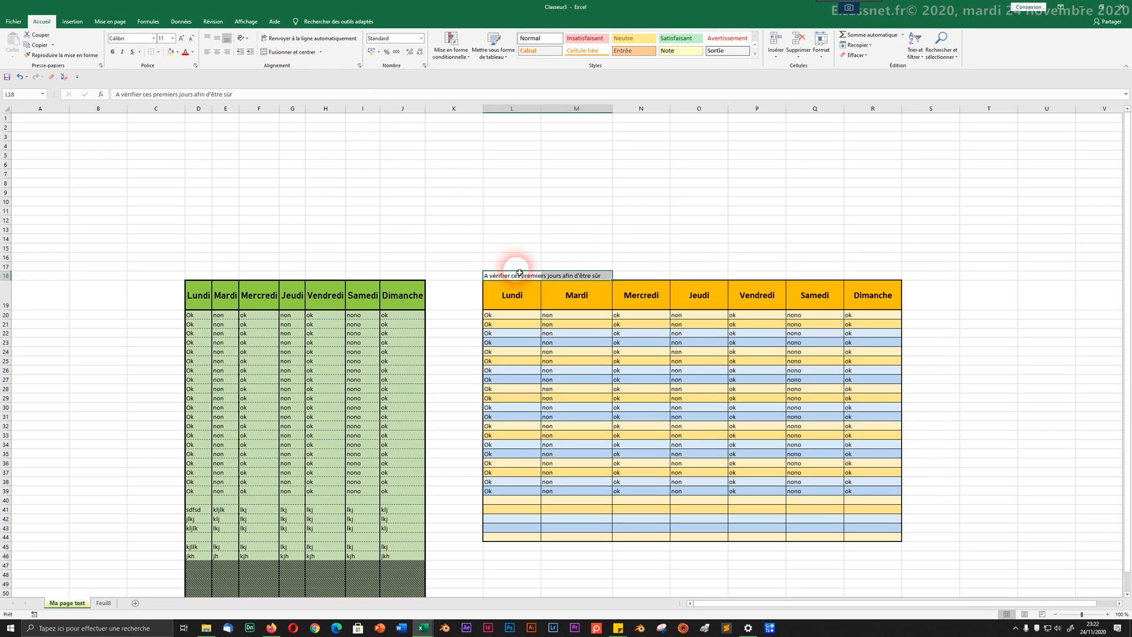
Step: Merge L18:M18 and align the note to the top, centred horizontally
click(321, 56)
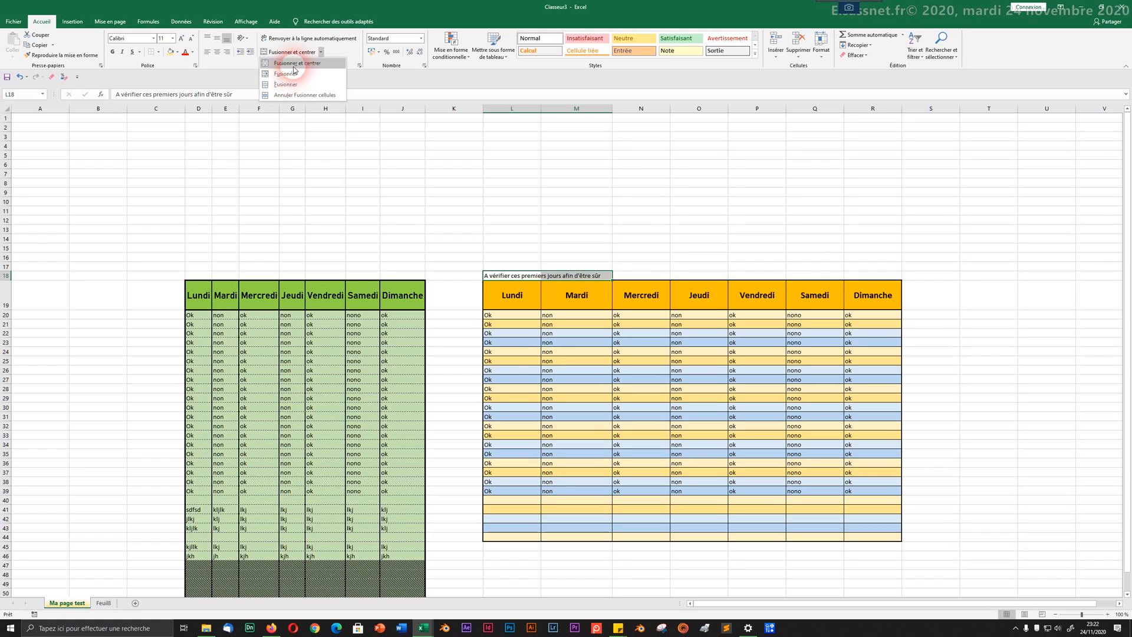
click(296, 64)
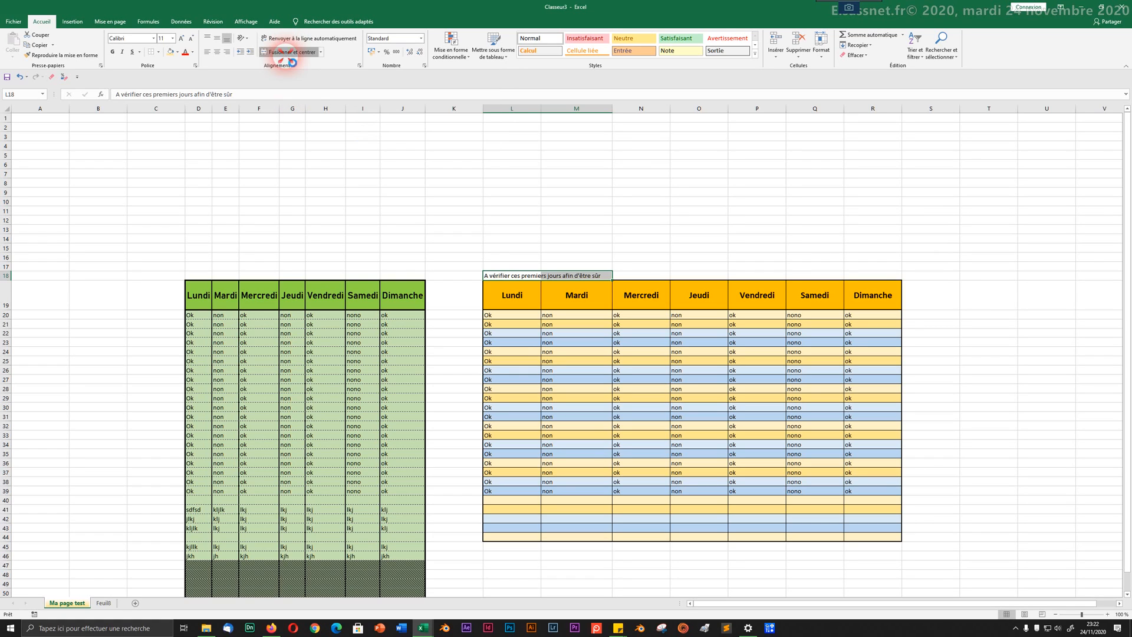
click(287, 53)
click(287, 54)
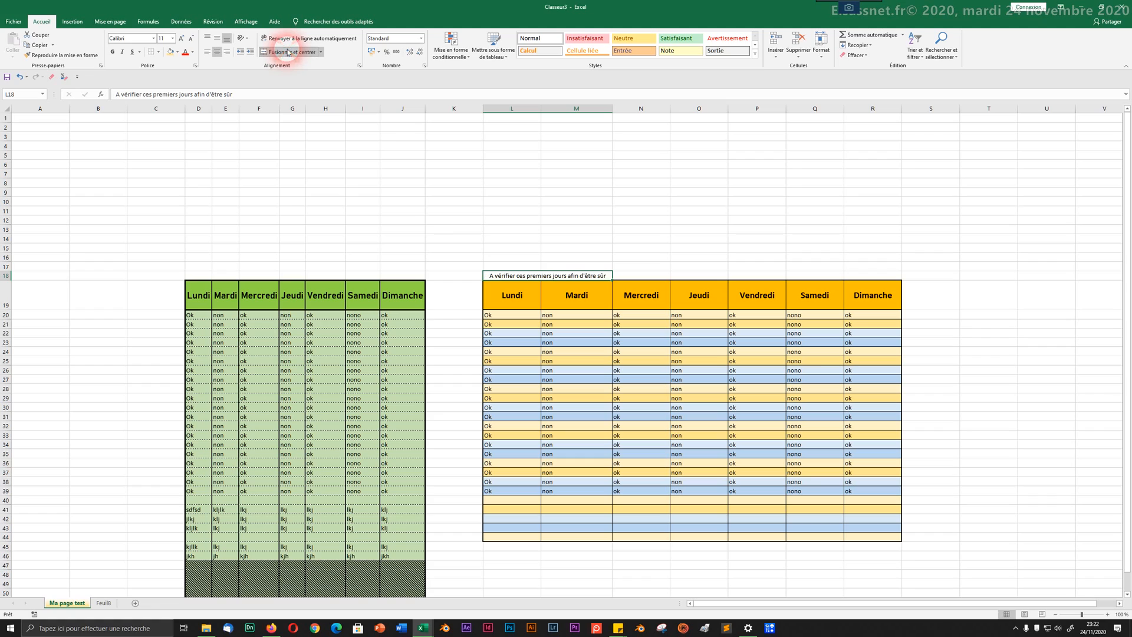
click(206, 45)
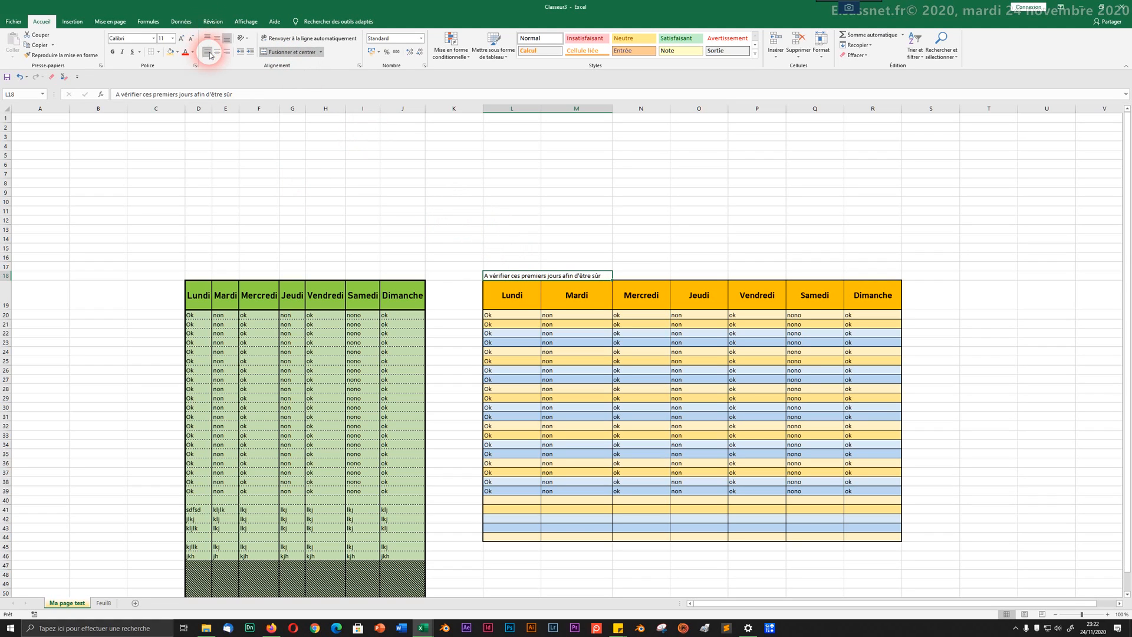
click(217, 51)
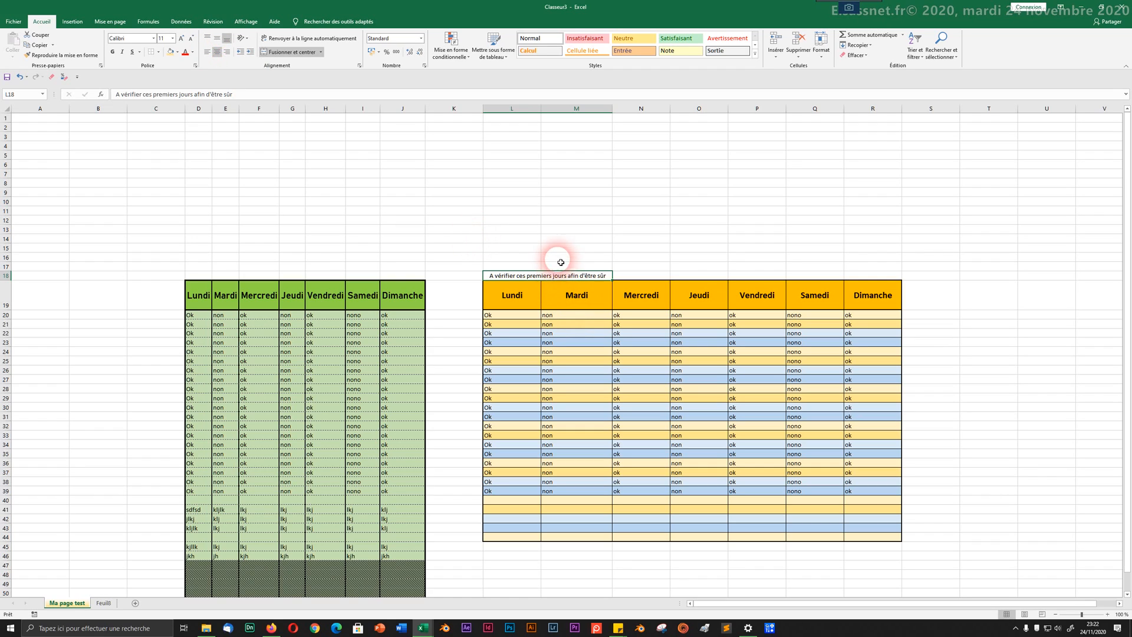
Step: Reselect the merged note cell L18 and bring up the fill colour palette
click(490, 247)
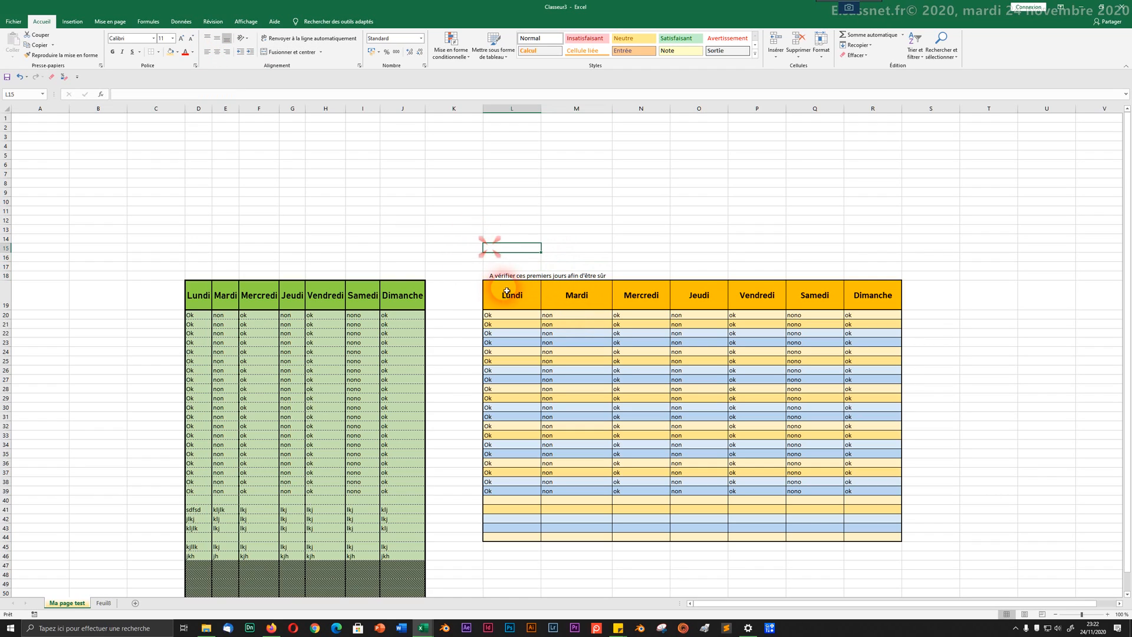
click(505, 275)
click(530, 238)
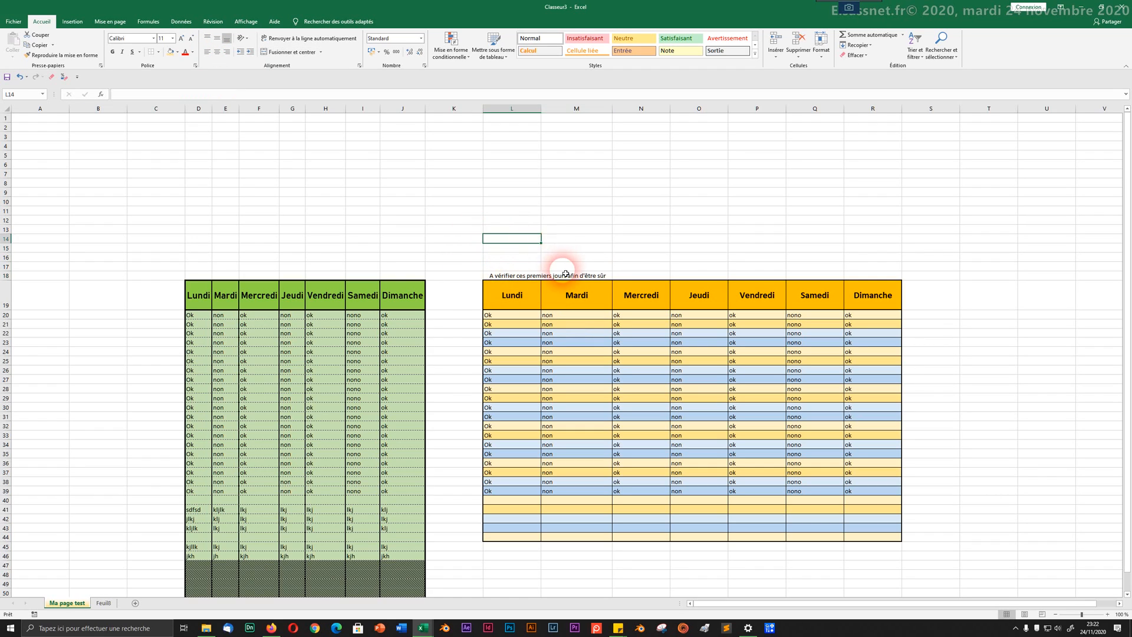
click(565, 278)
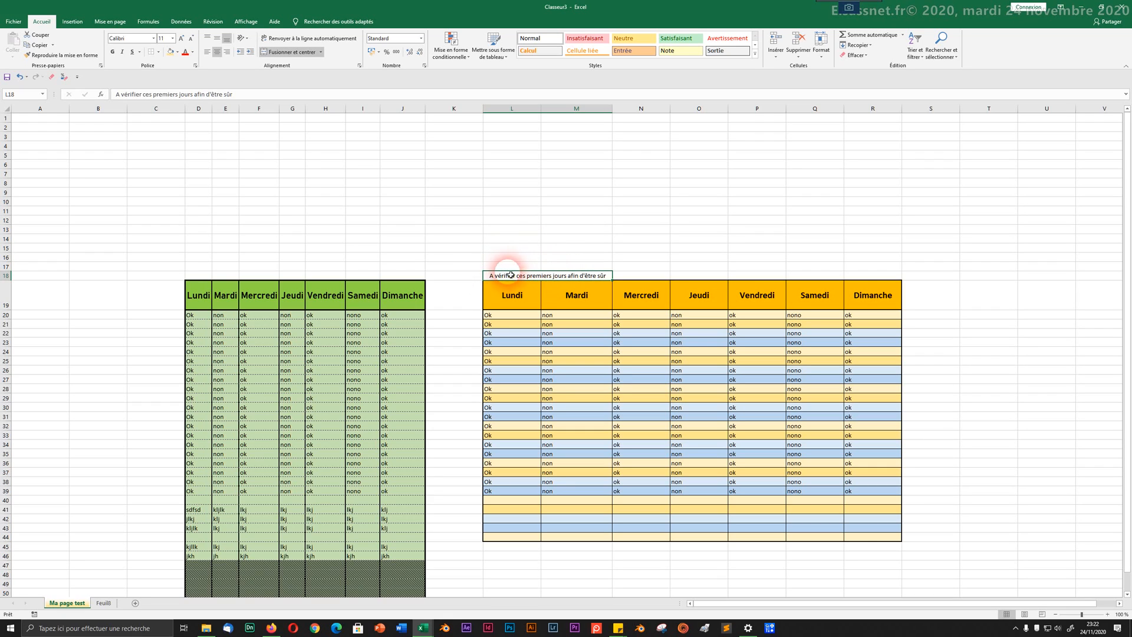
click(174, 55)
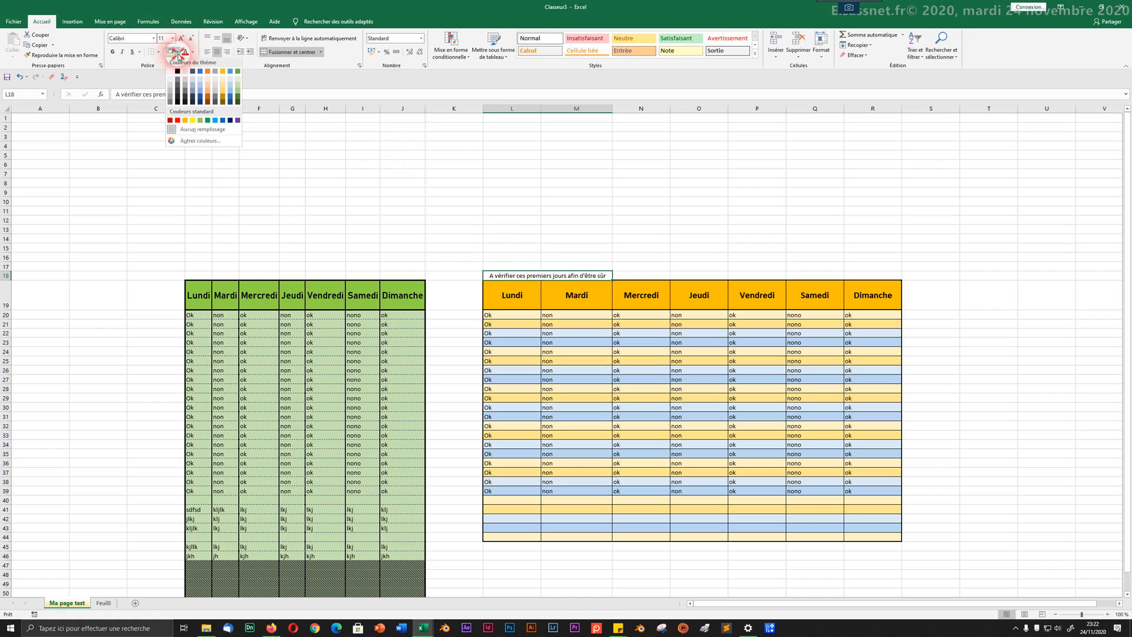
Step: Fill the note cell red and make row 18 taller
click(177, 122)
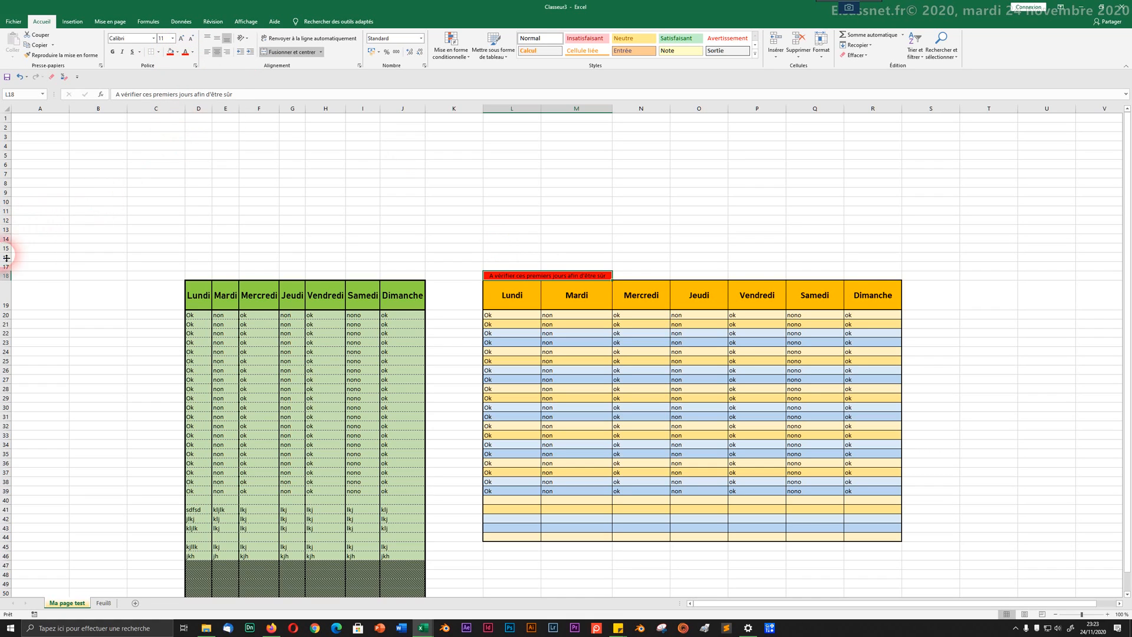
drag(6, 275, 12, 253)
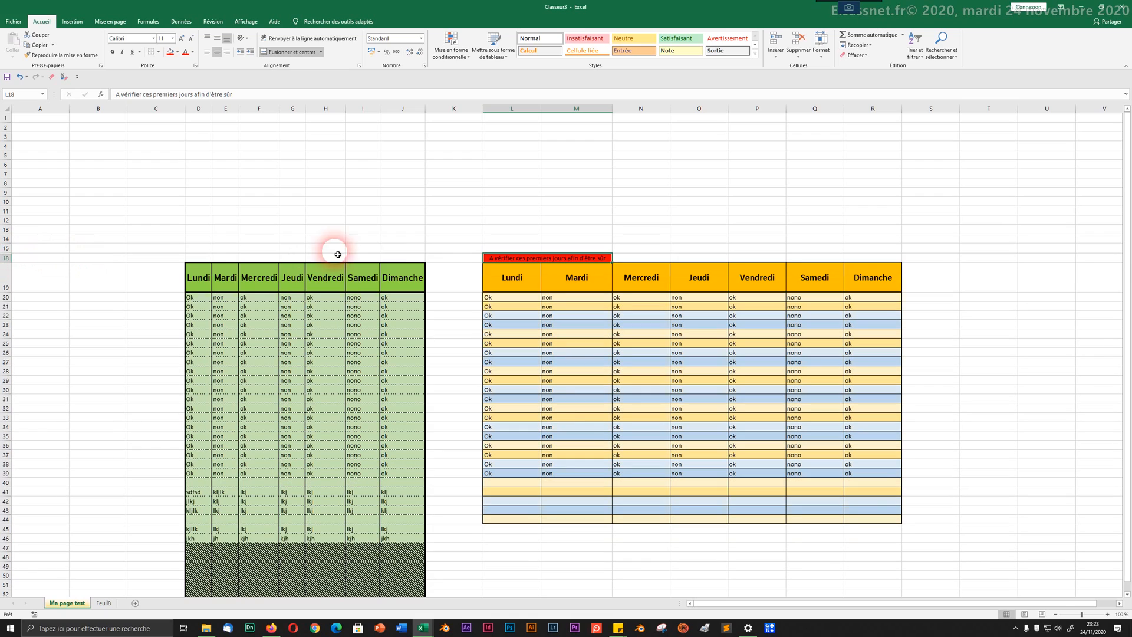
click(468, 220)
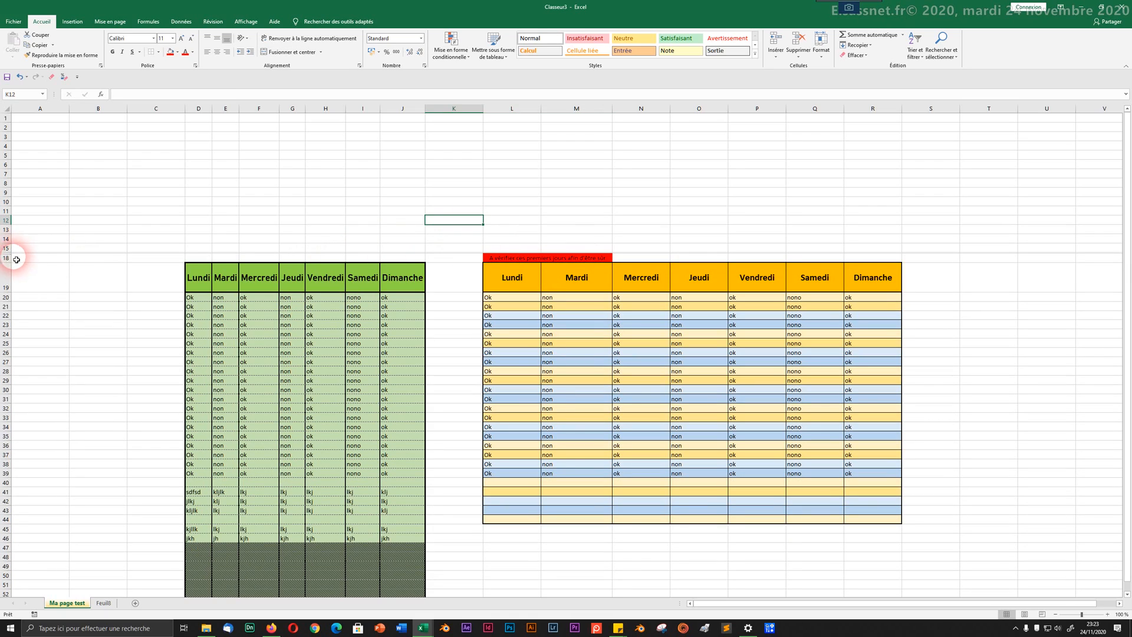
key(ctrl+z)
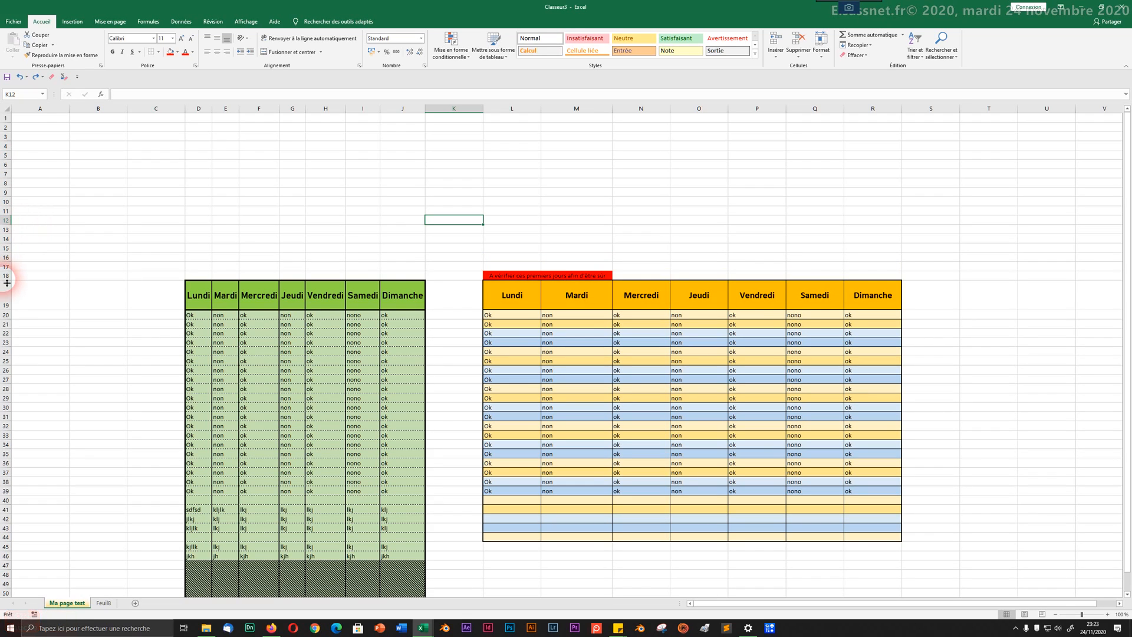
drag(6, 280, 7, 295)
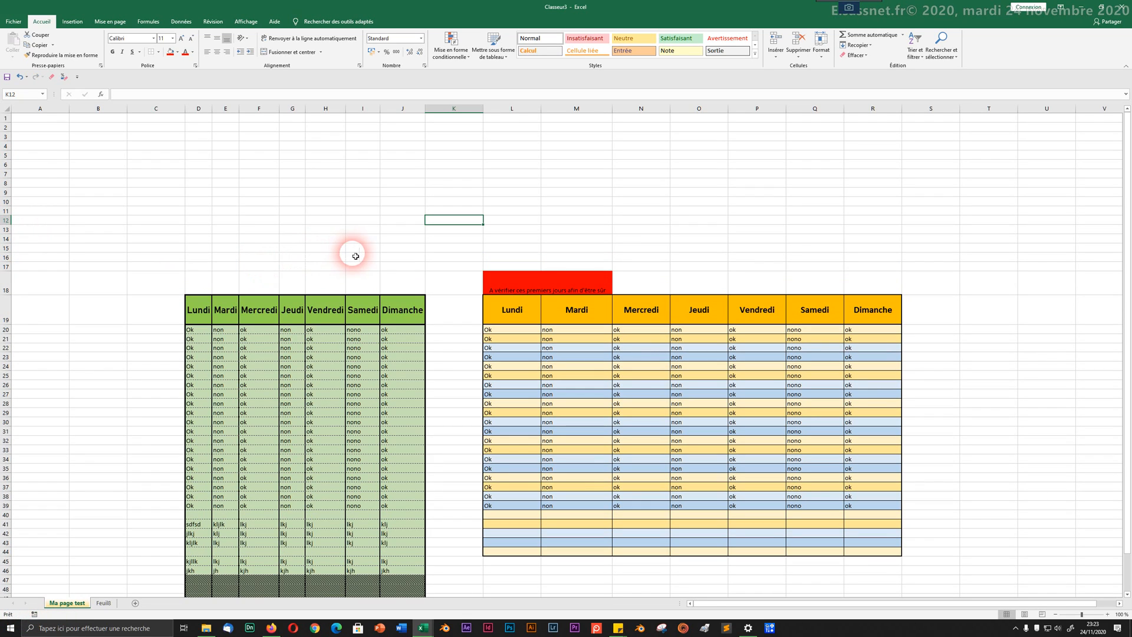
click(505, 281)
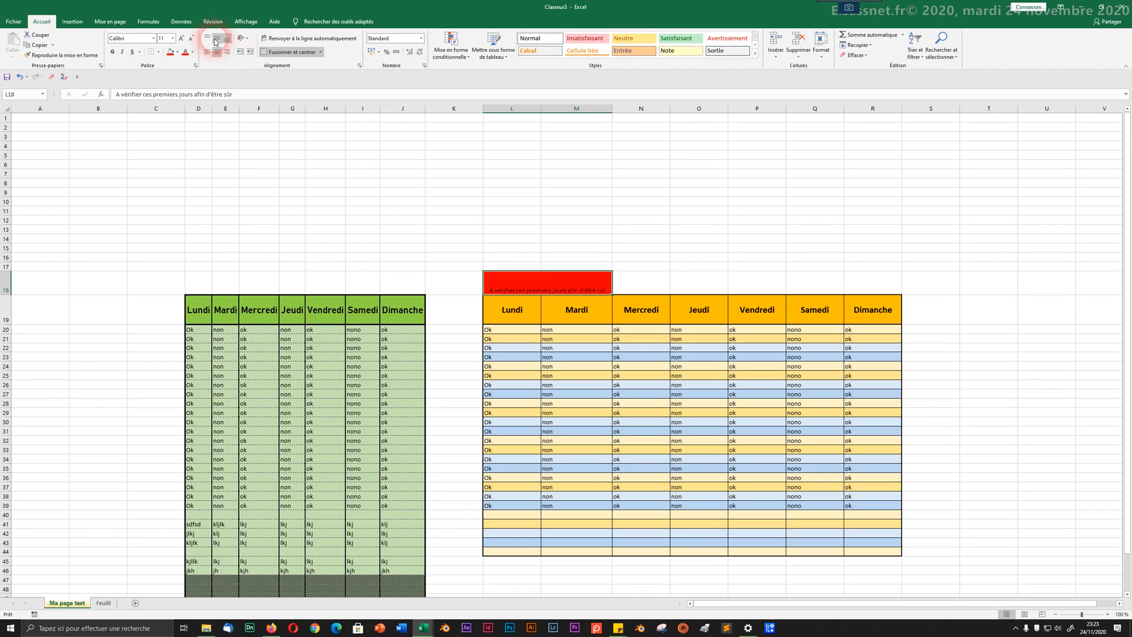
Step: Merge the empty cells N18 through R18 beside the note
click(505, 238)
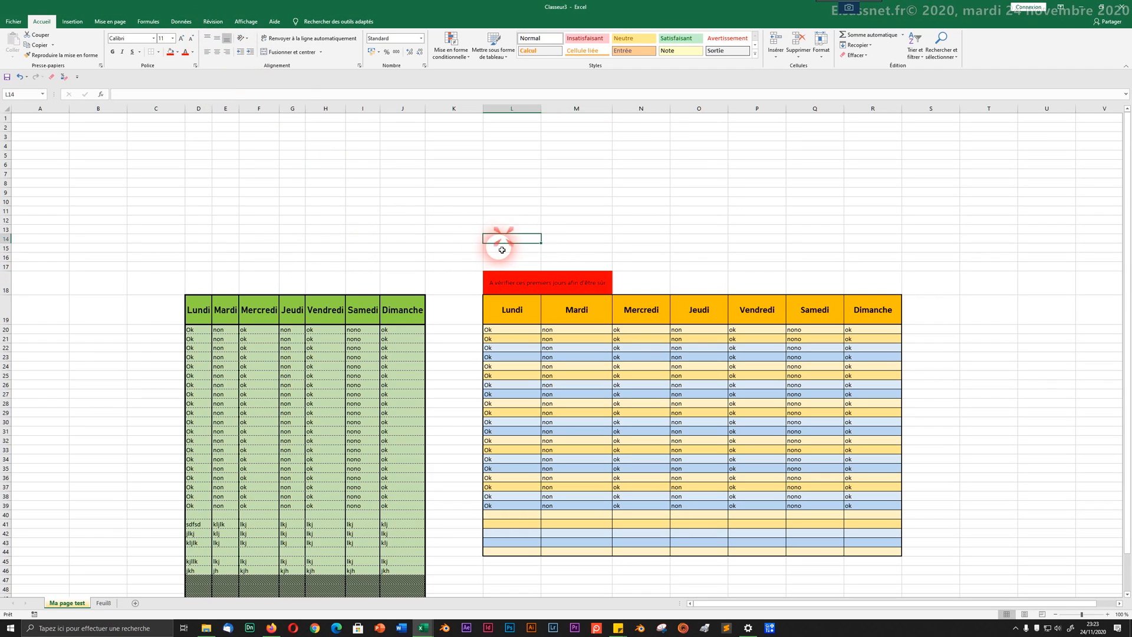
drag(653, 272, 875, 292)
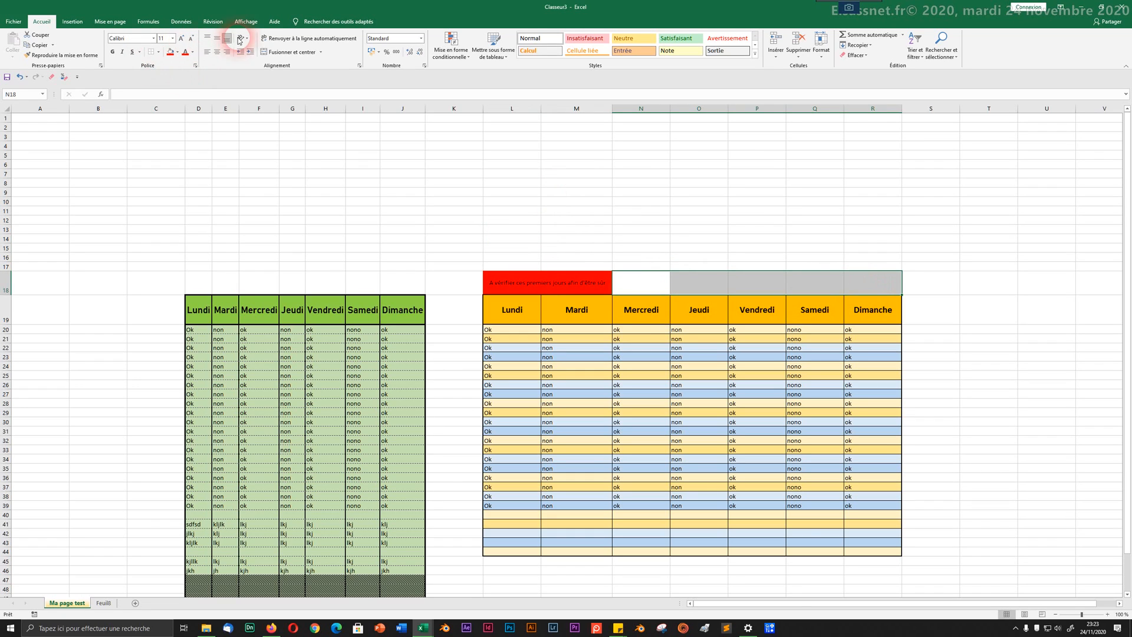
click(267, 52)
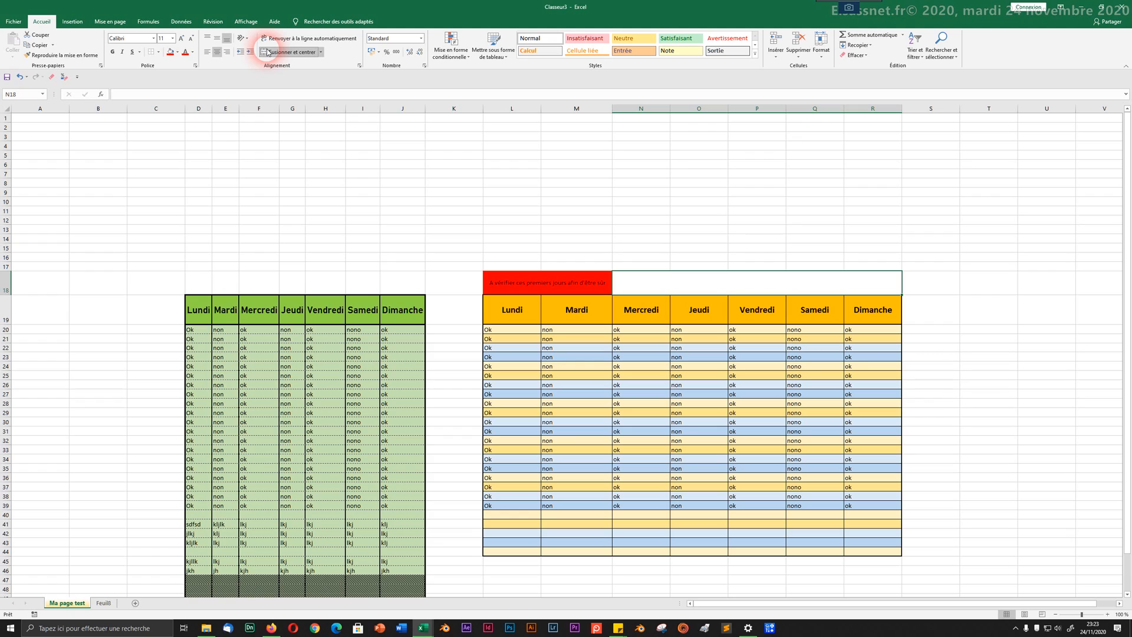
Step: Enter 'Voir pour les autres jours' in merged N18 and centre it vertically
text(Vo)
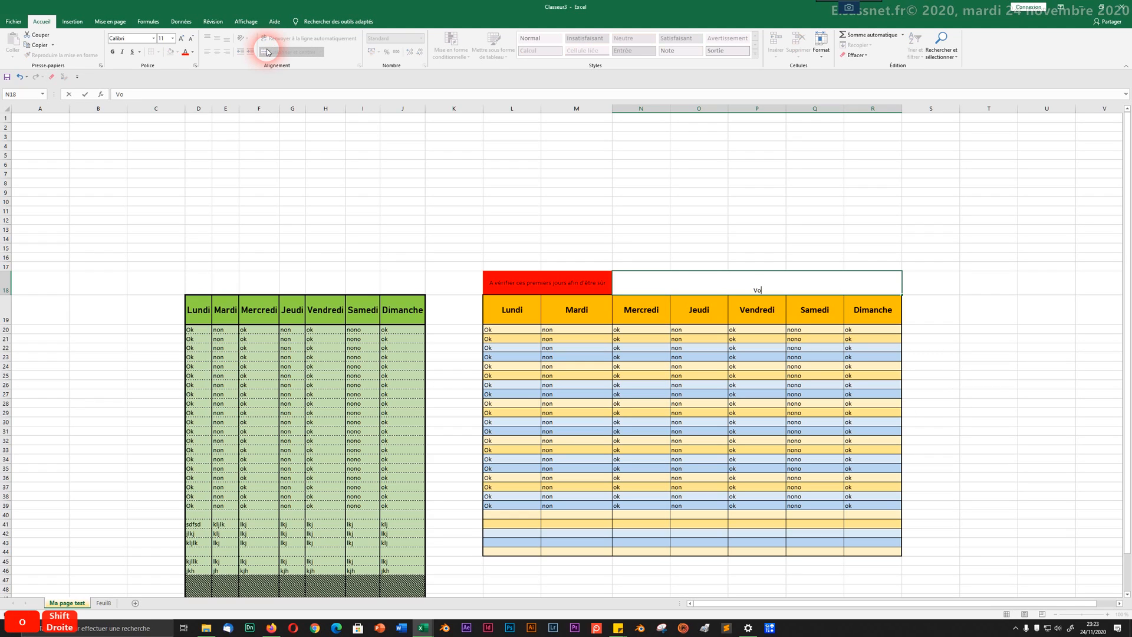
text(ir pour les)
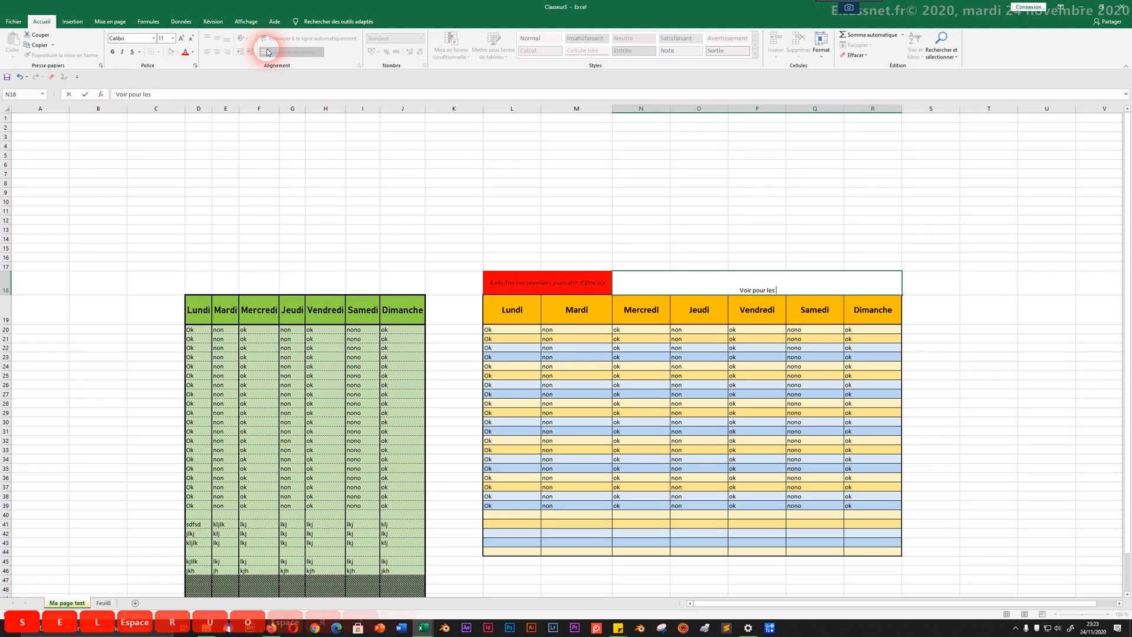
text( autres jours)
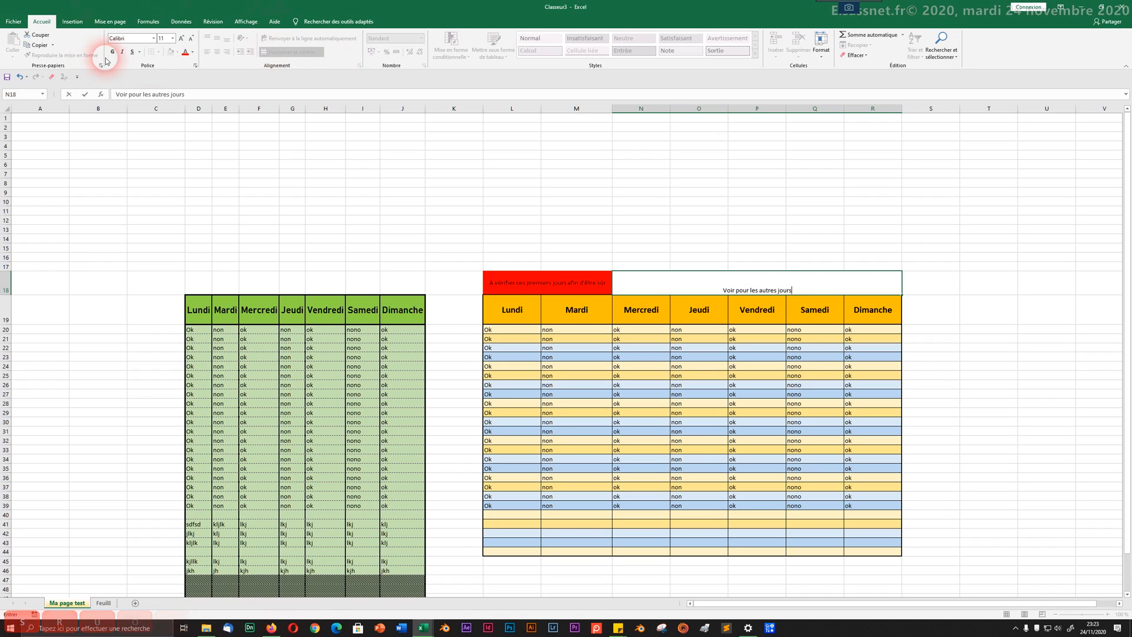
click(462, 190)
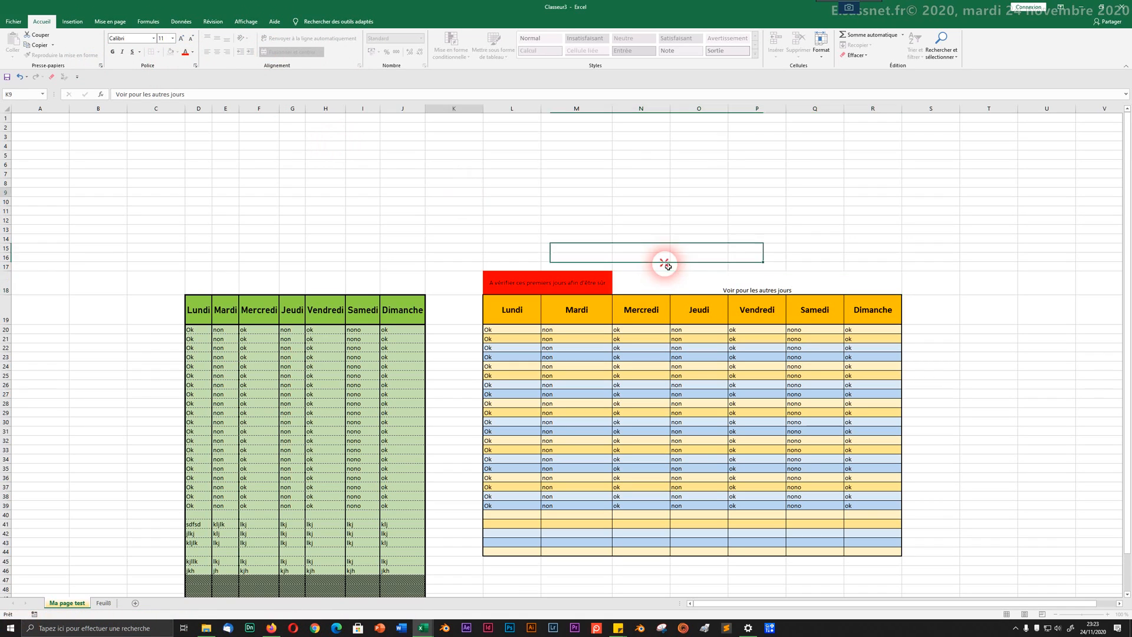
click(713, 288)
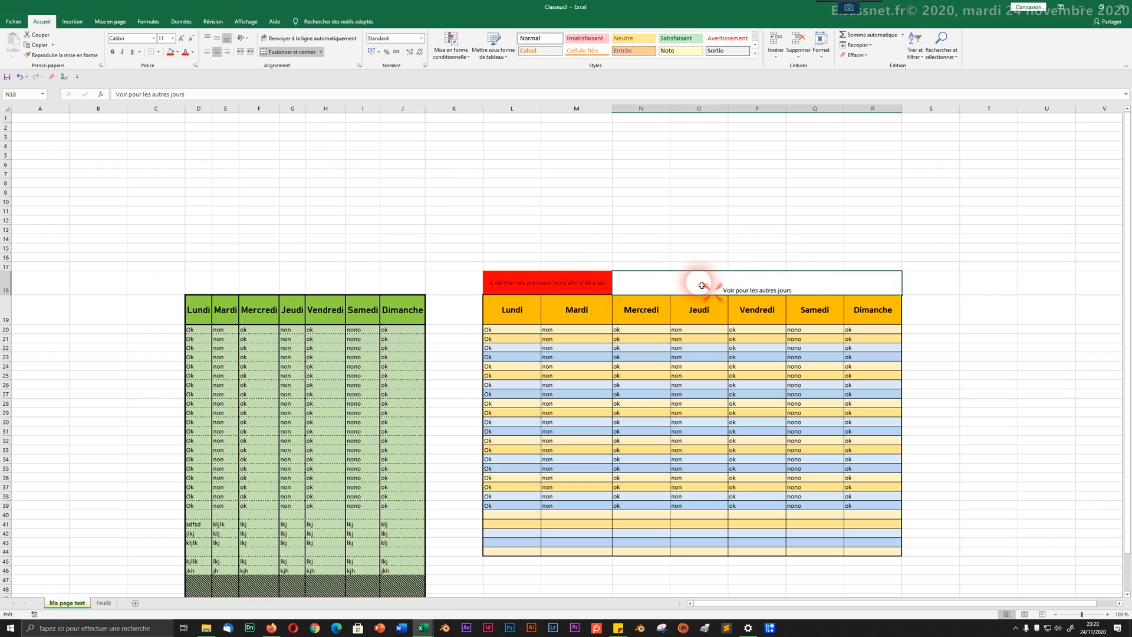
click(218, 42)
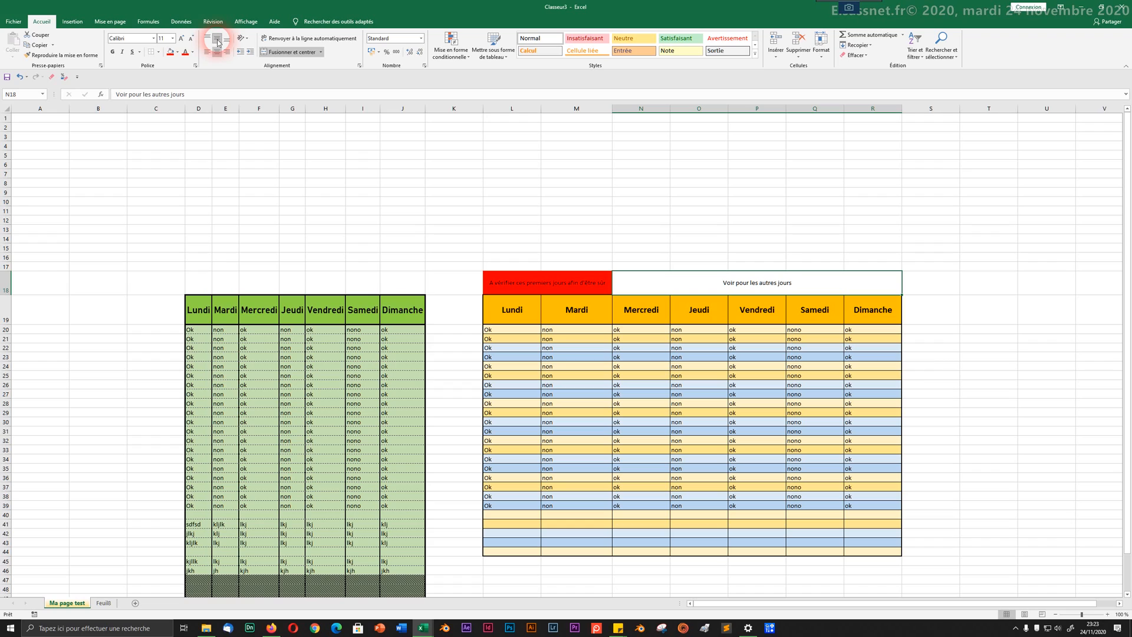
click(480, 219)
drag(510, 284, 757, 273)
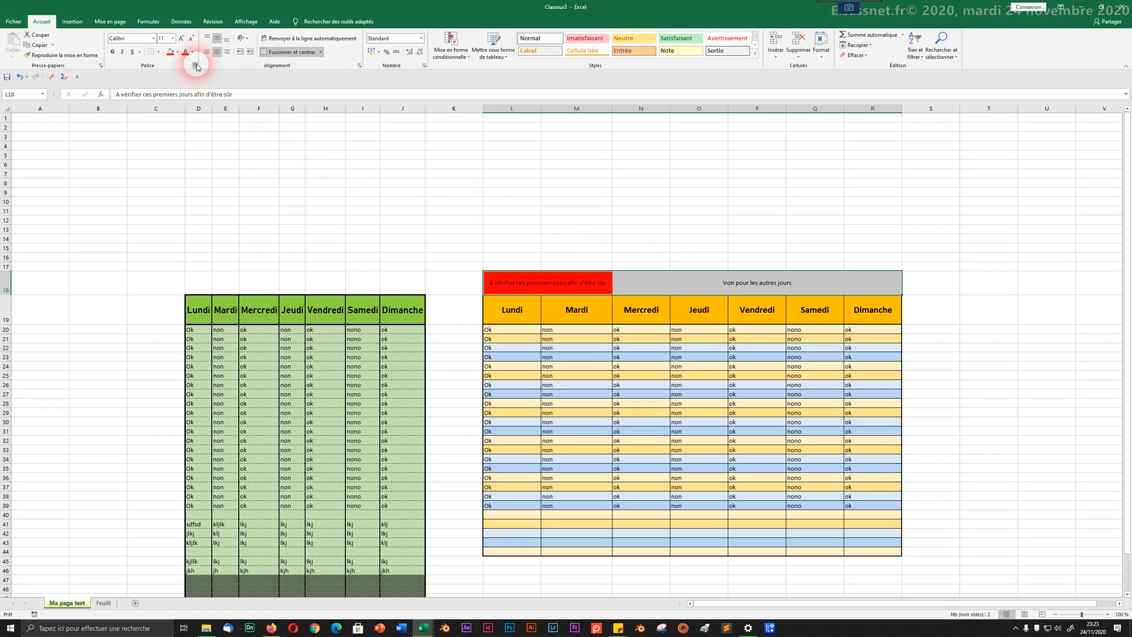
Step: Fill L18:R18 light grey and put borders around all the note cells
click(177, 52)
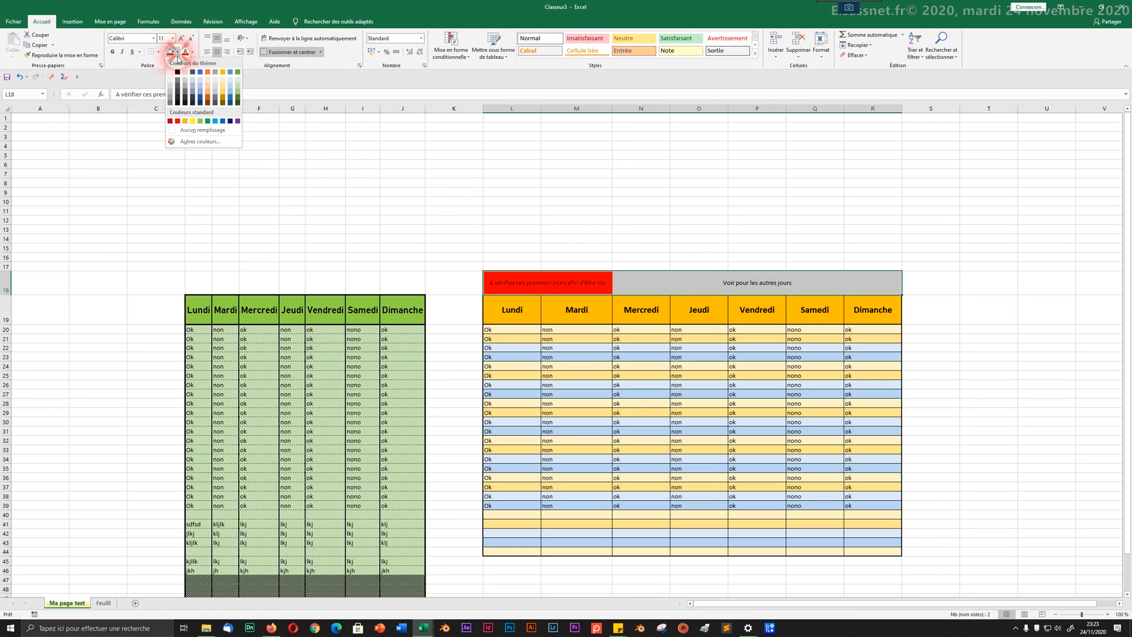
click(215, 82)
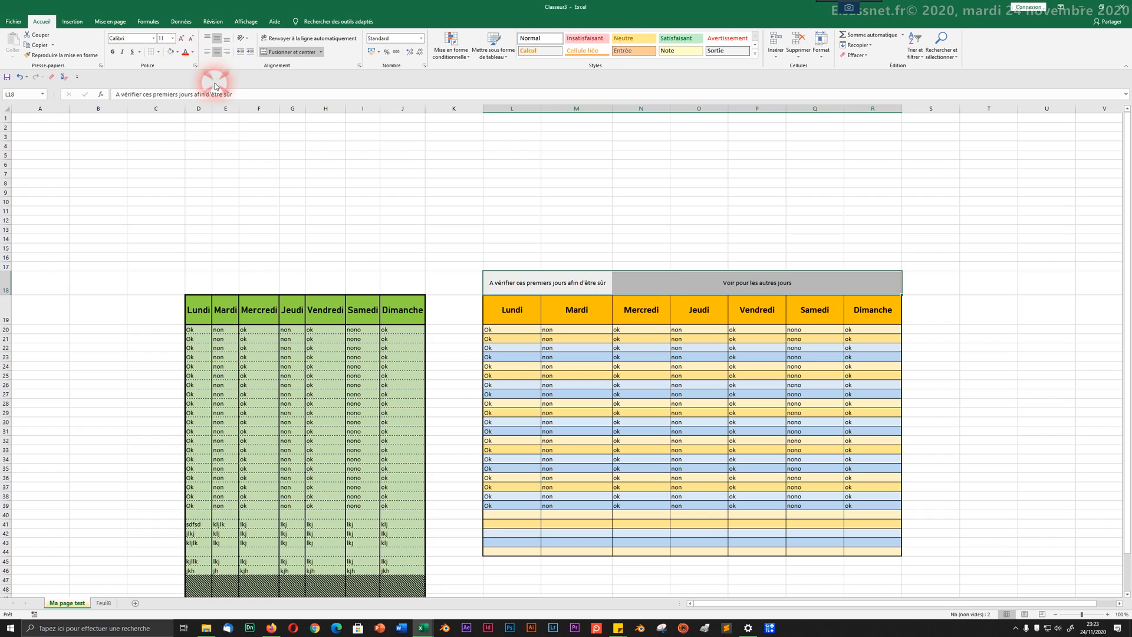
click(159, 52)
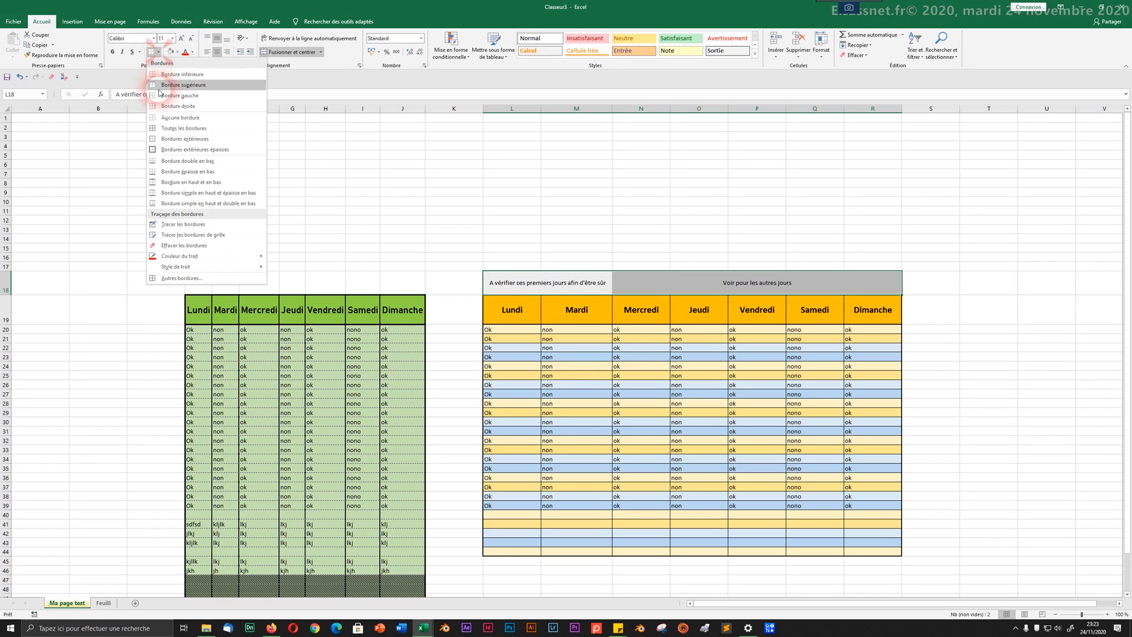
click(158, 128)
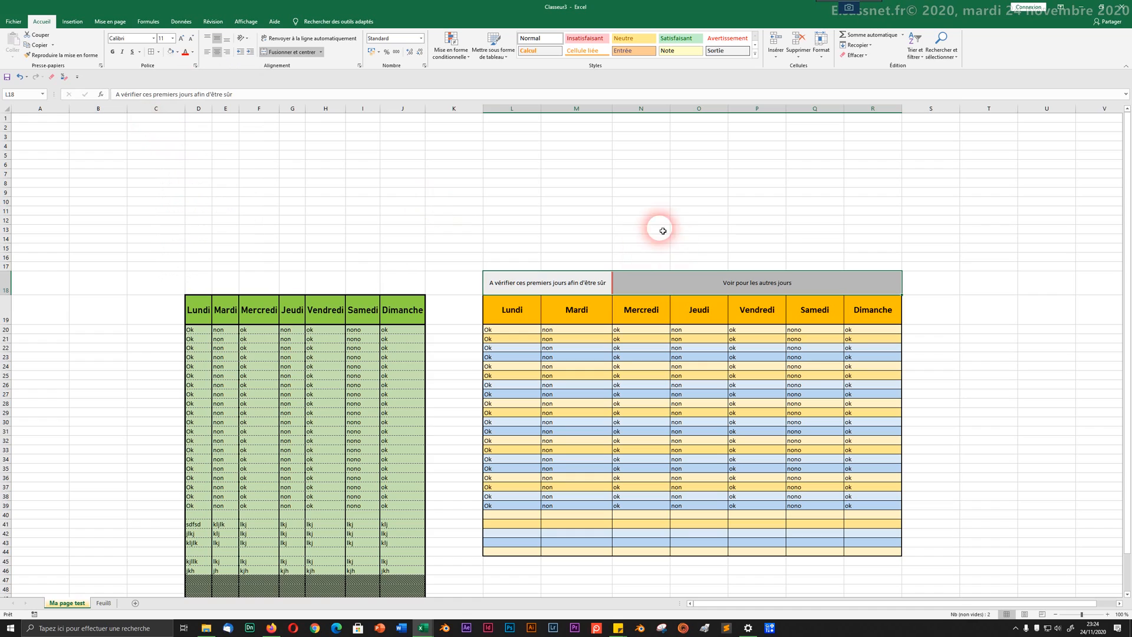
click(645, 220)
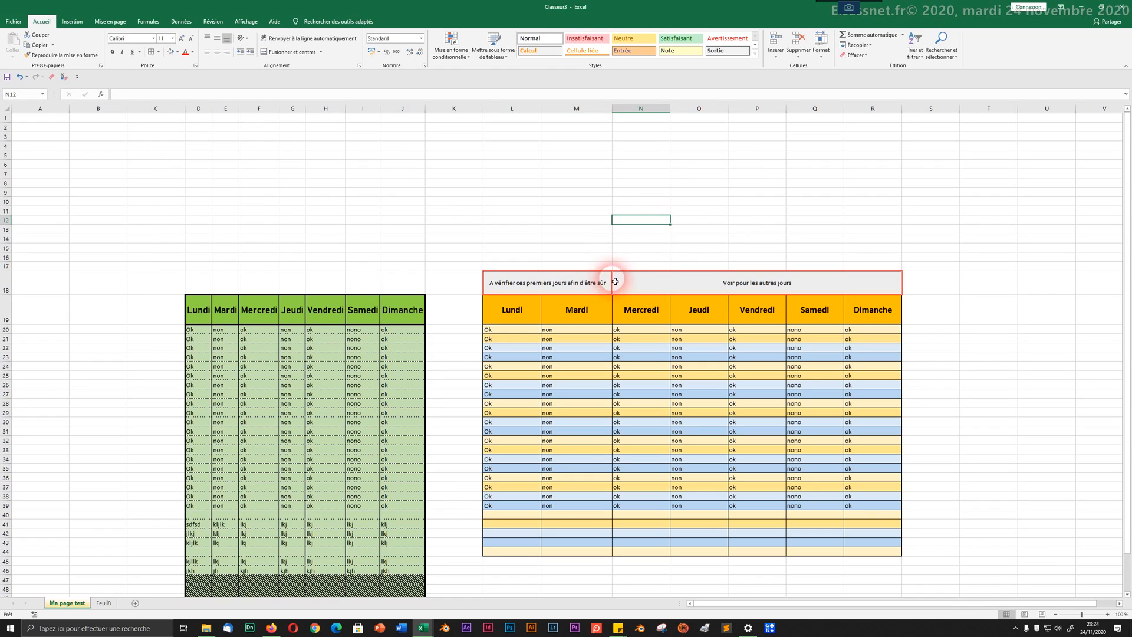
Step: Set the border colour to automatic and redraw the borders around the note cells
click(159, 52)
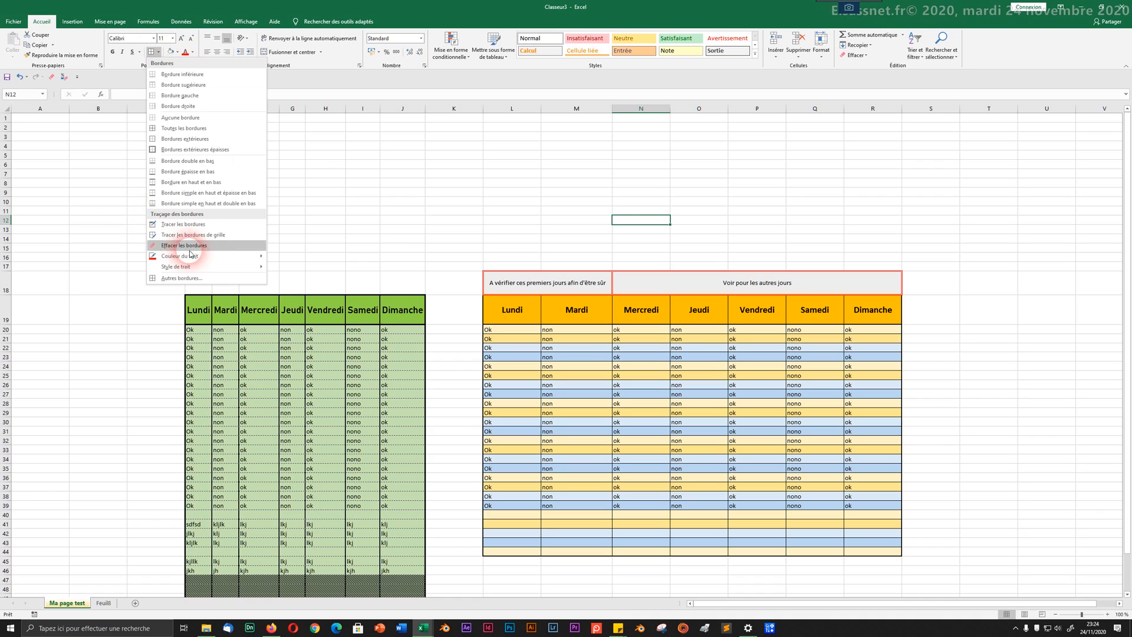
click(218, 255)
click(288, 259)
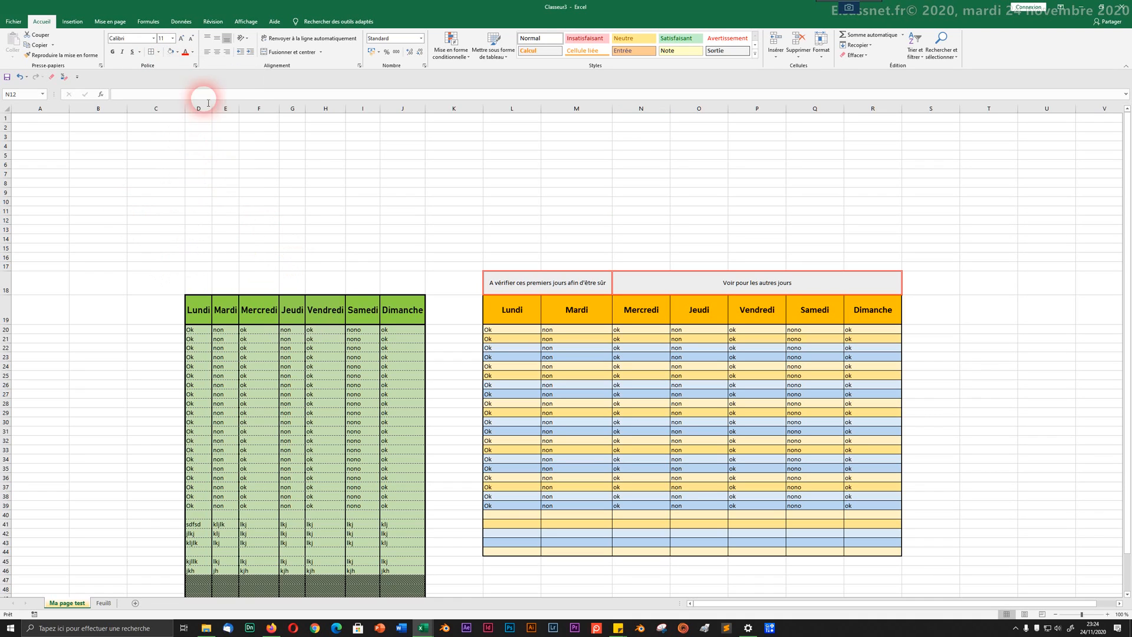
click(157, 52)
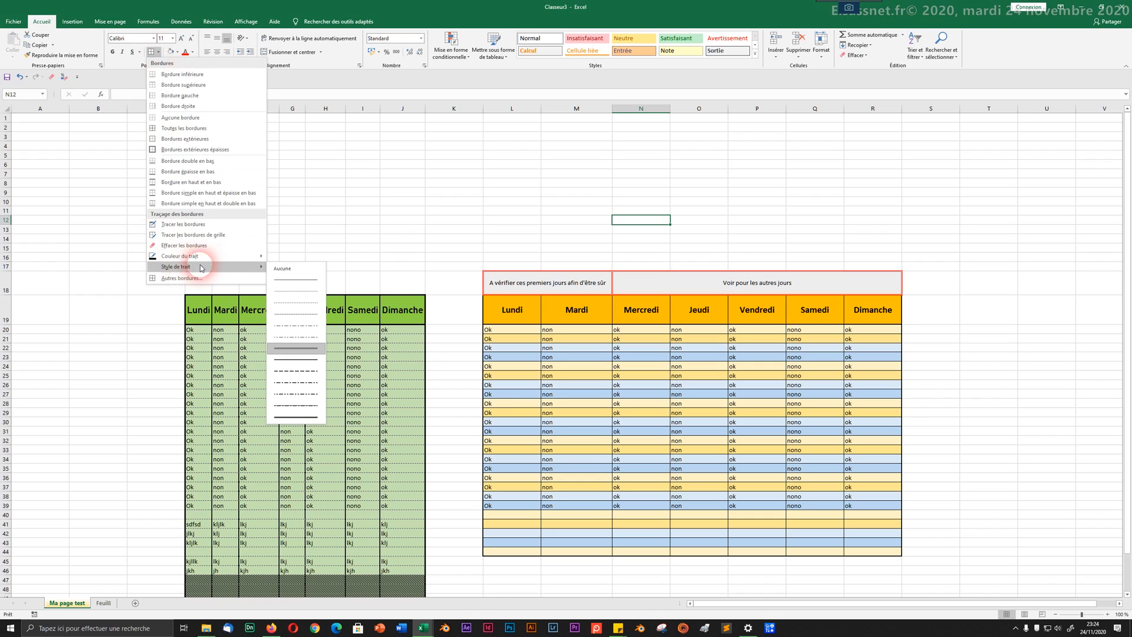
click(281, 284)
mouse_move(489, 283)
mouse_down()
mouse_move(736, 278)
mouse_move(754, 294)
mouse_up()
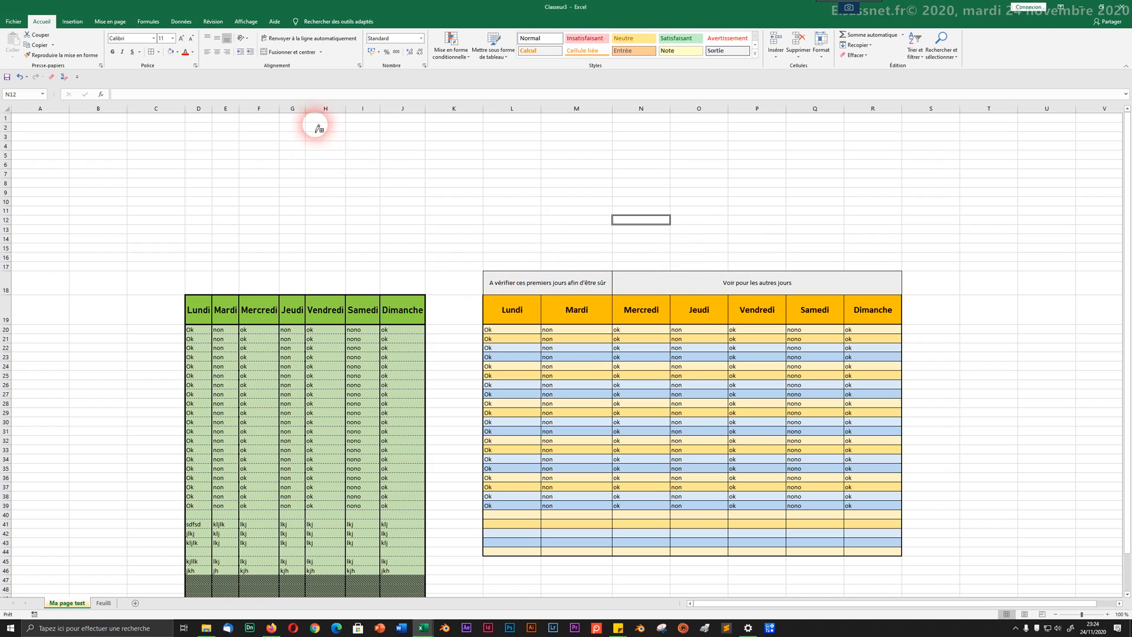
click(152, 52)
click(158, 52)
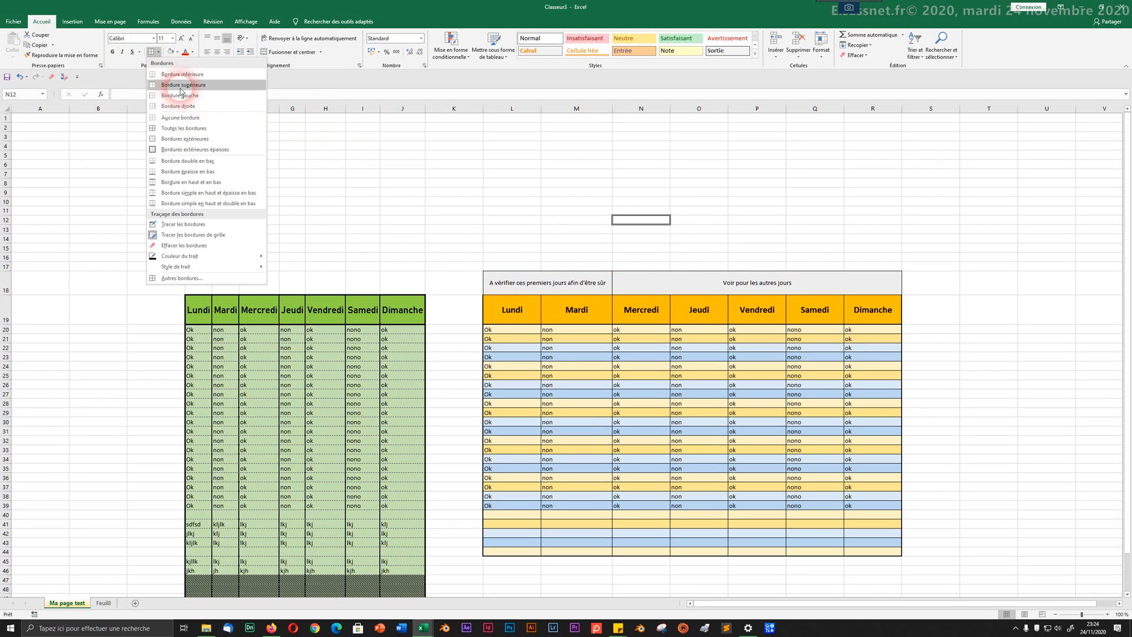
click(177, 117)
click(403, 203)
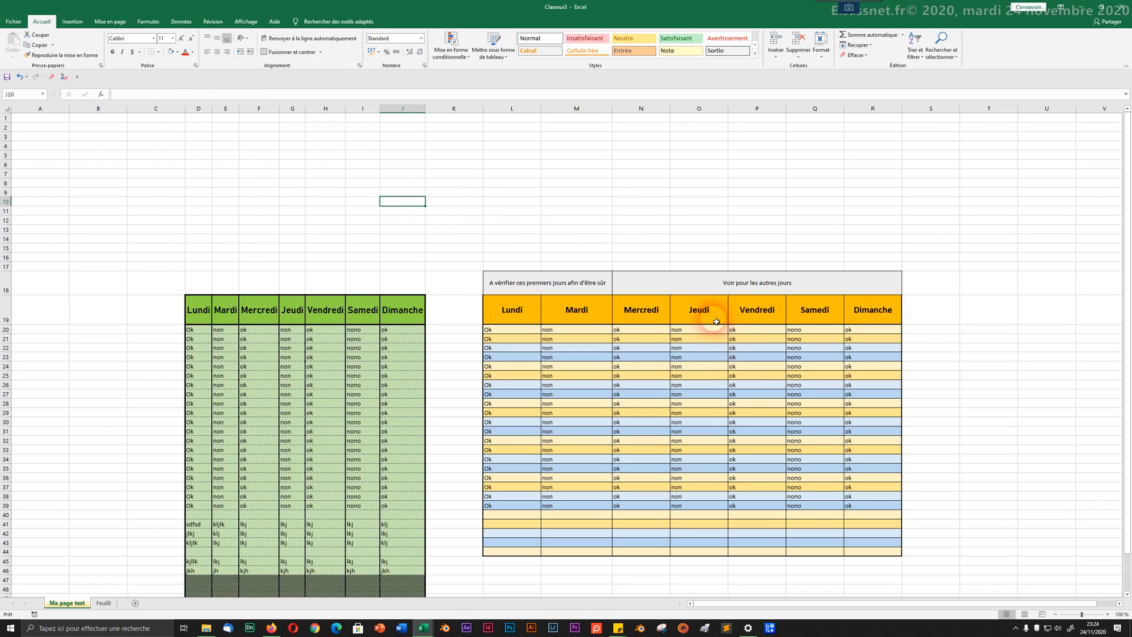
click(714, 295)
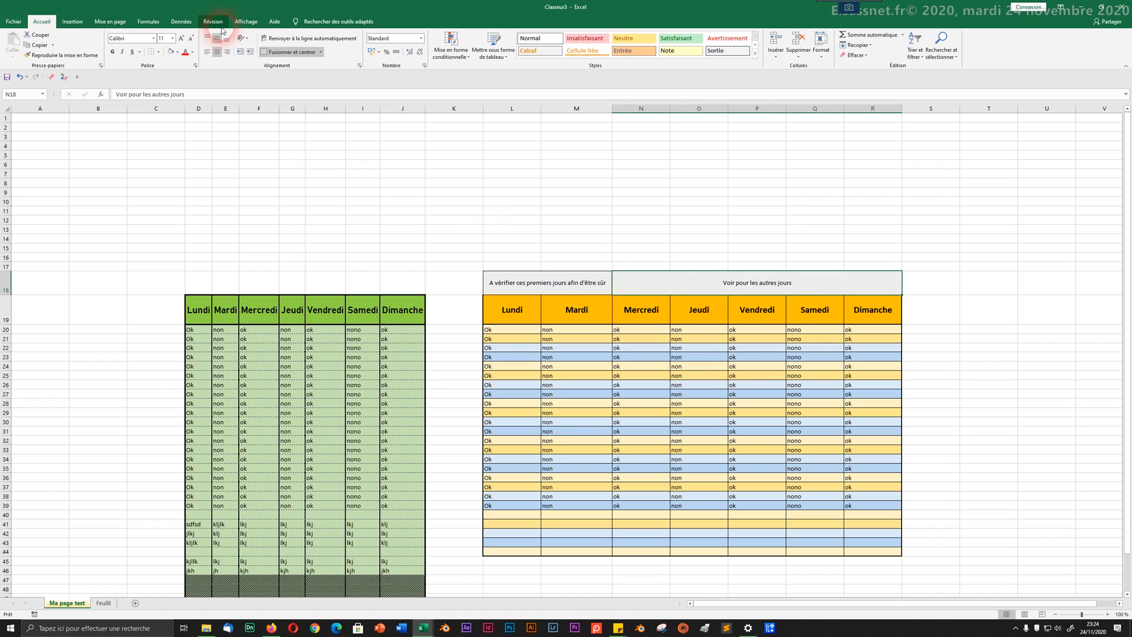
click(286, 53)
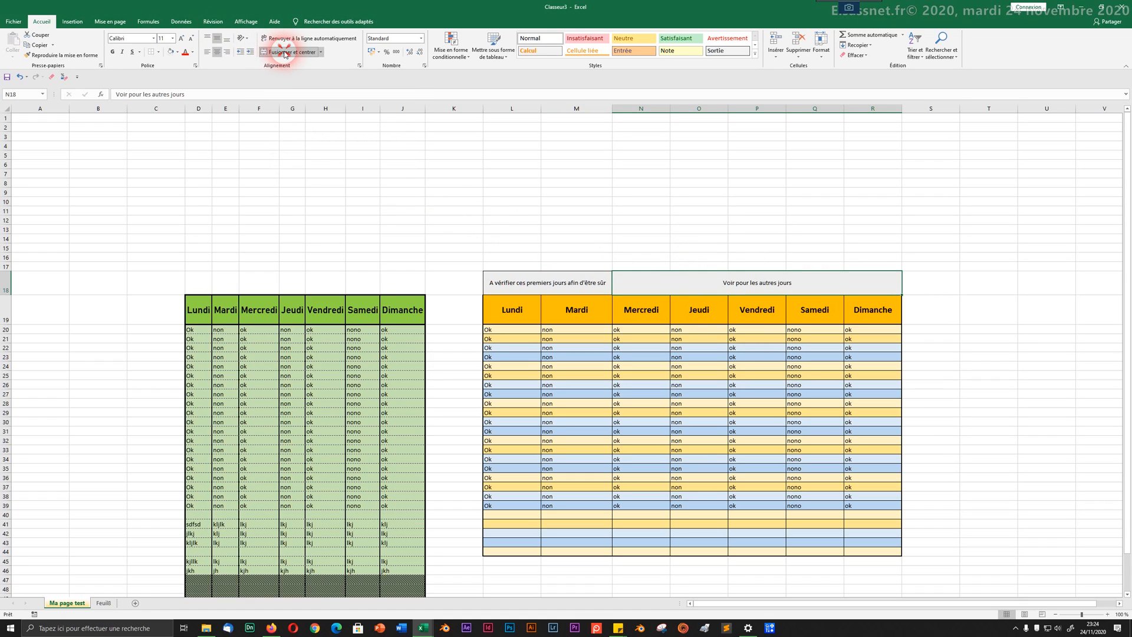
click(576, 213)
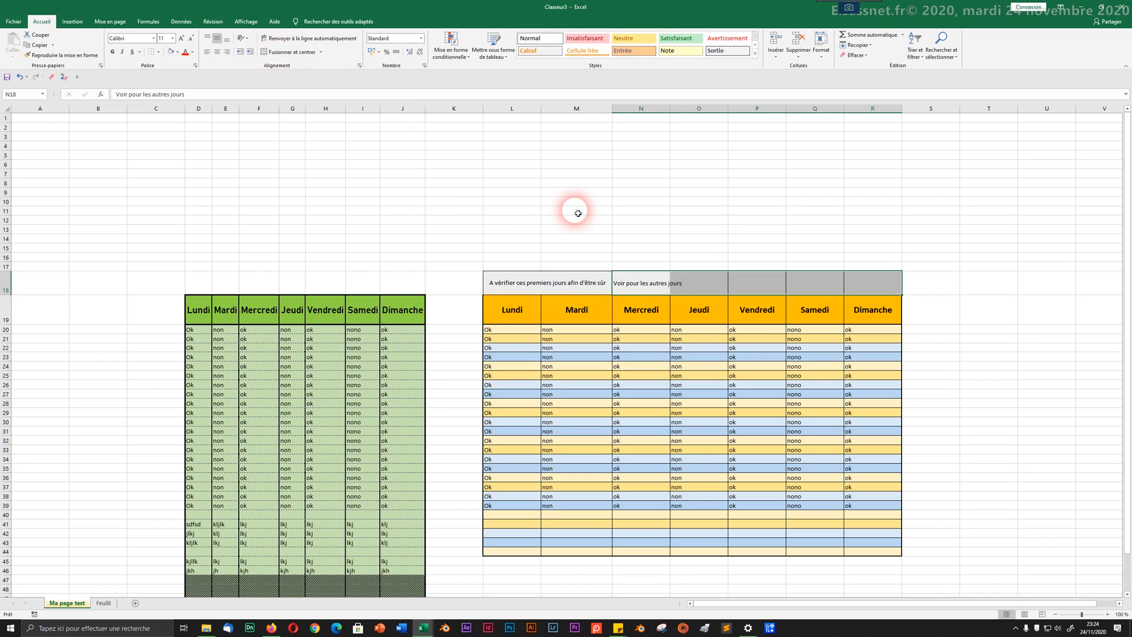
click(628, 281)
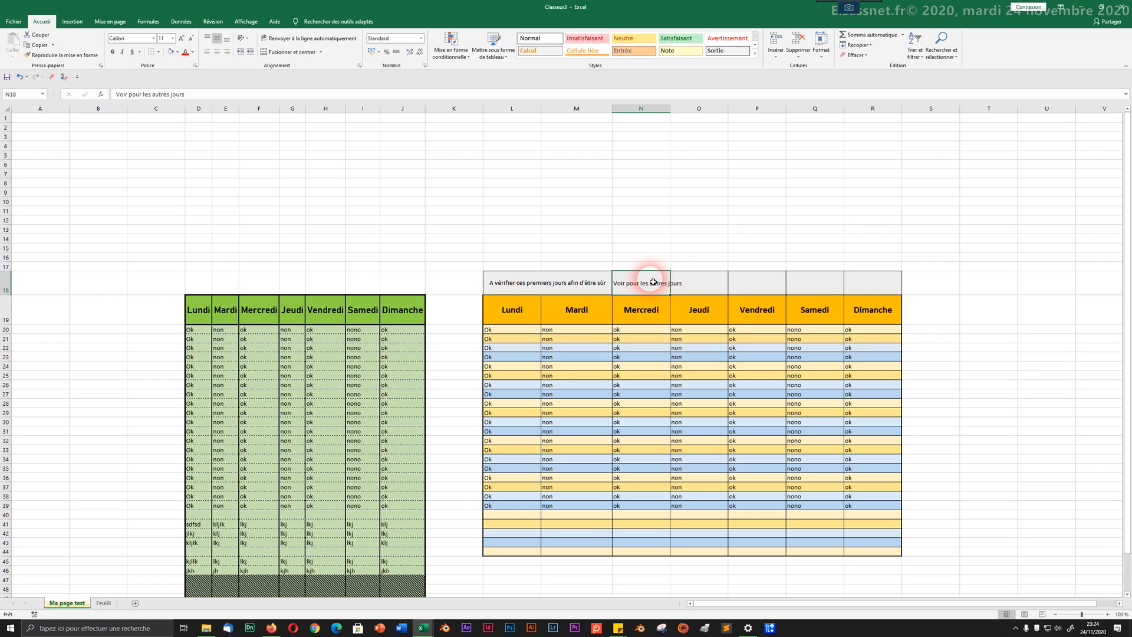
click(704, 256)
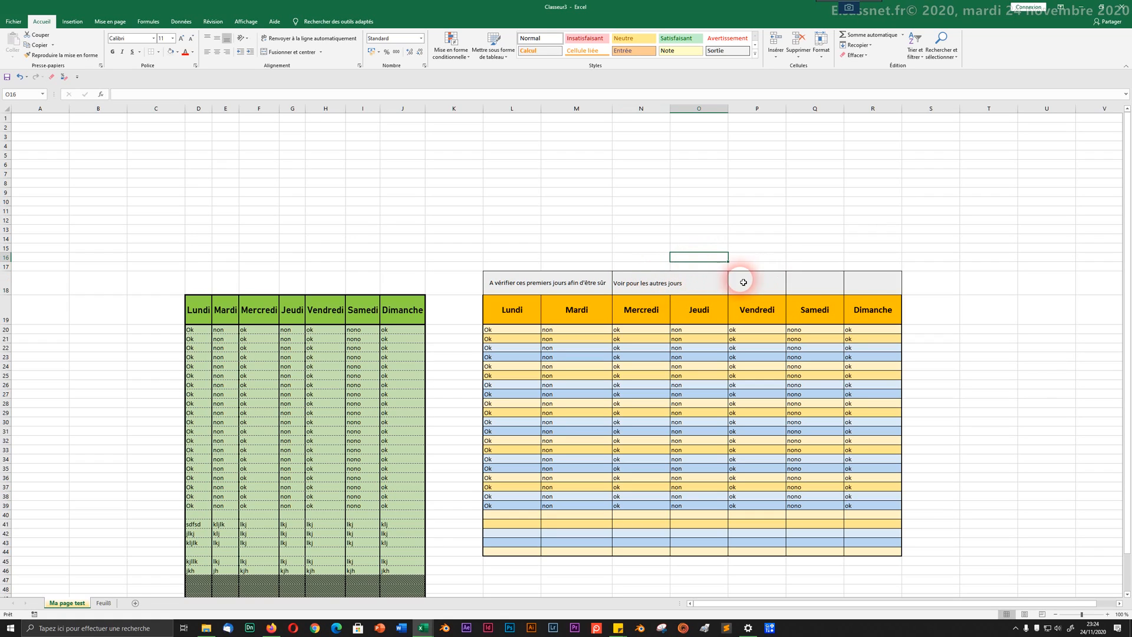
drag(648, 283, 885, 289)
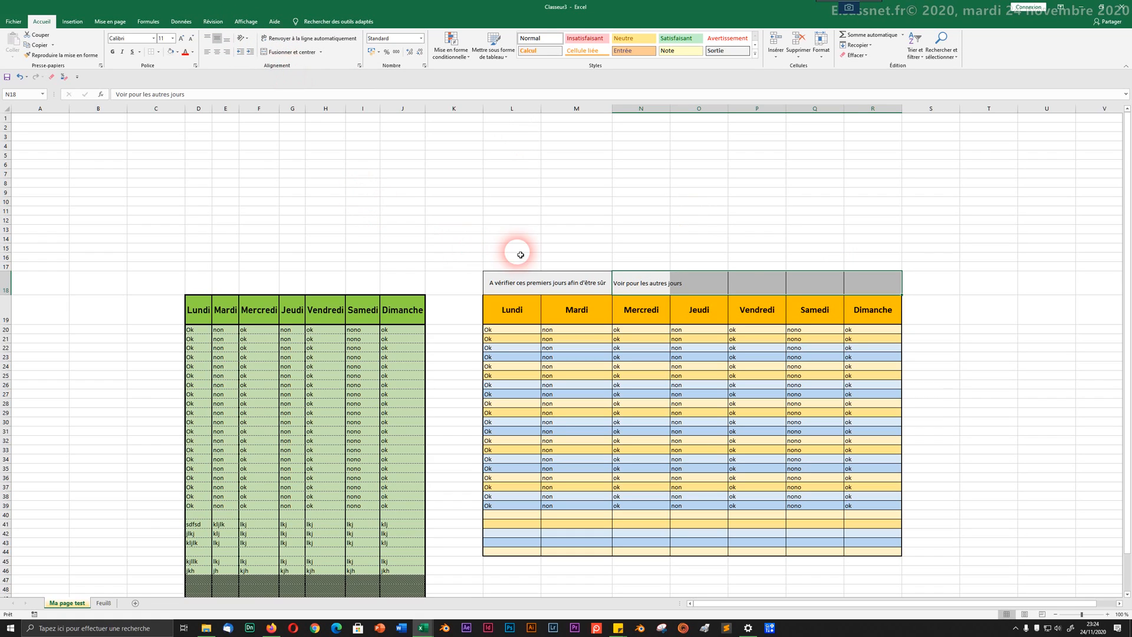
click(265, 53)
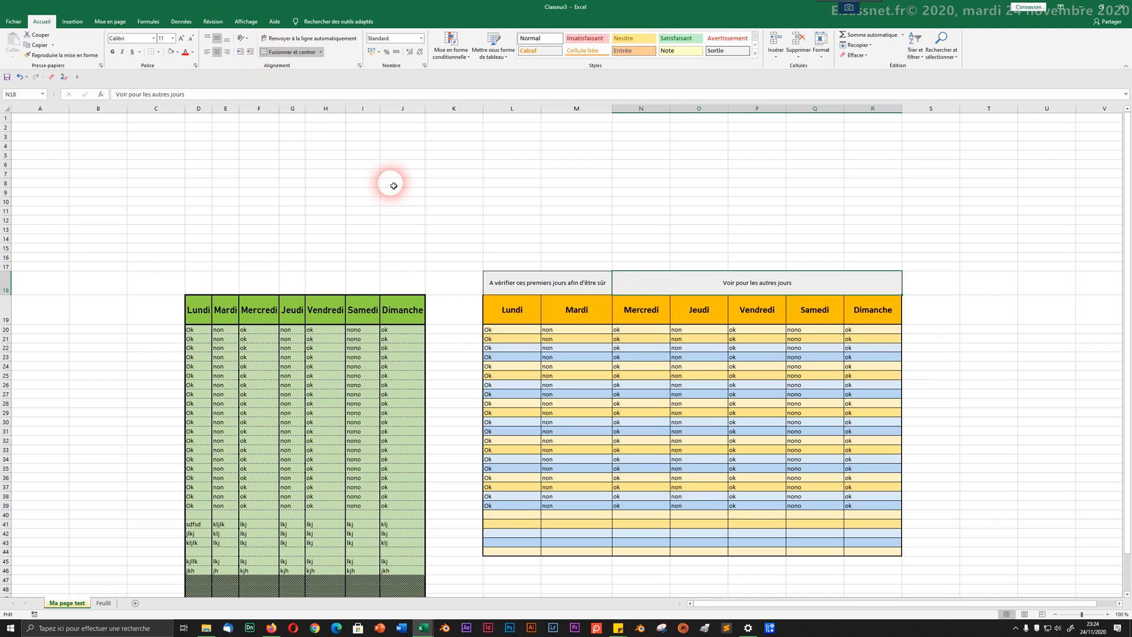
key(ctrl+z)
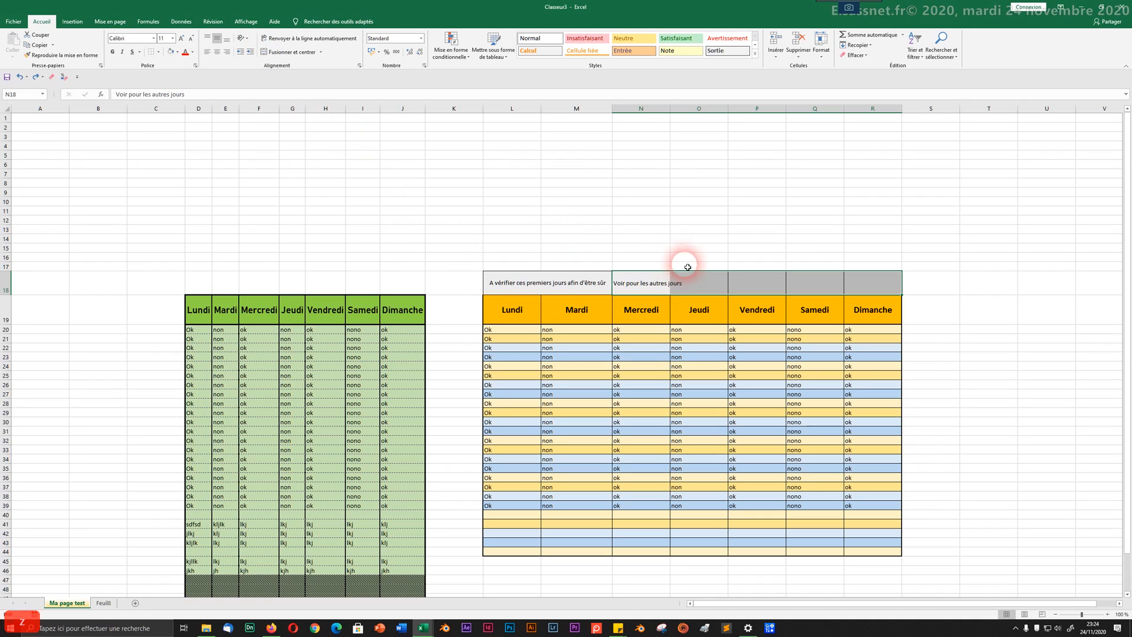
click(736, 284)
text(12)
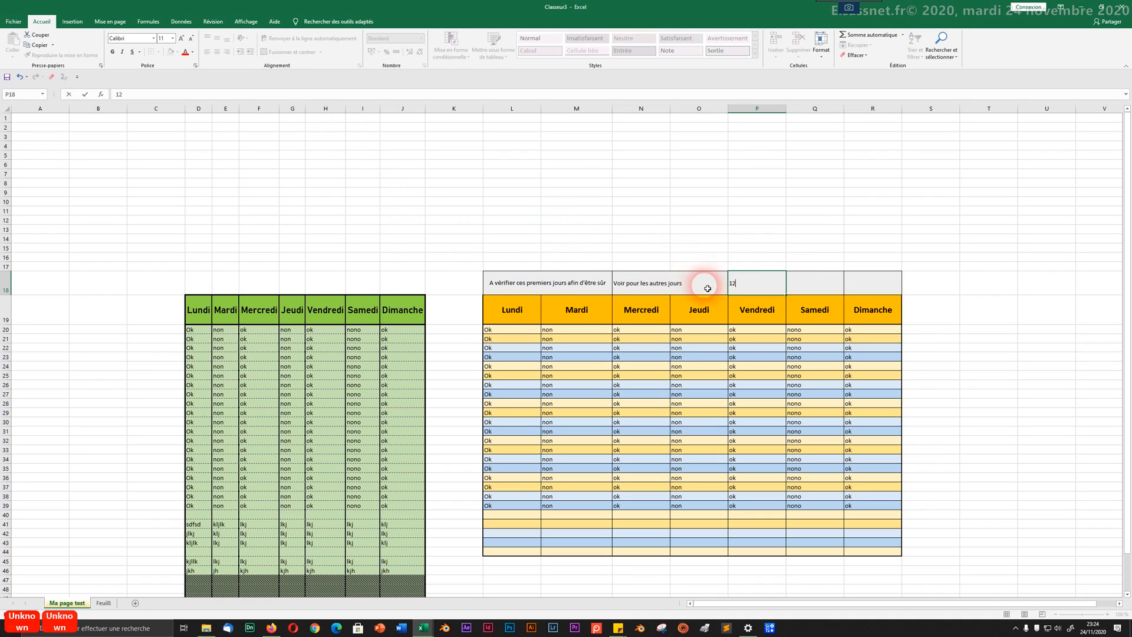
drag(625, 283, 866, 293)
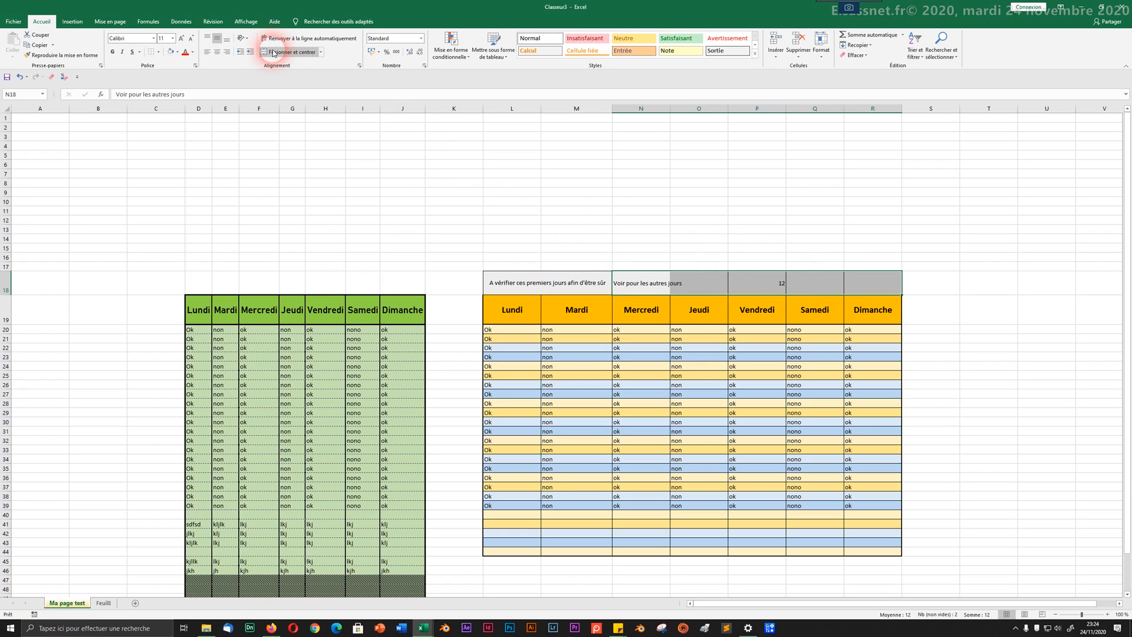
click(273, 53)
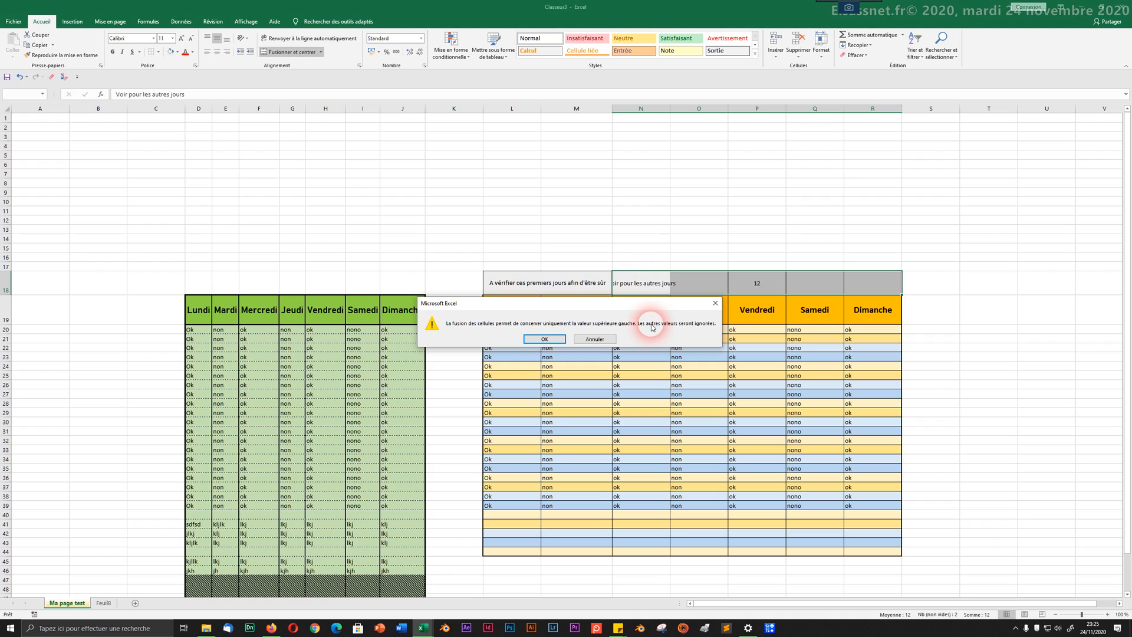
click(538, 340)
click(471, 201)
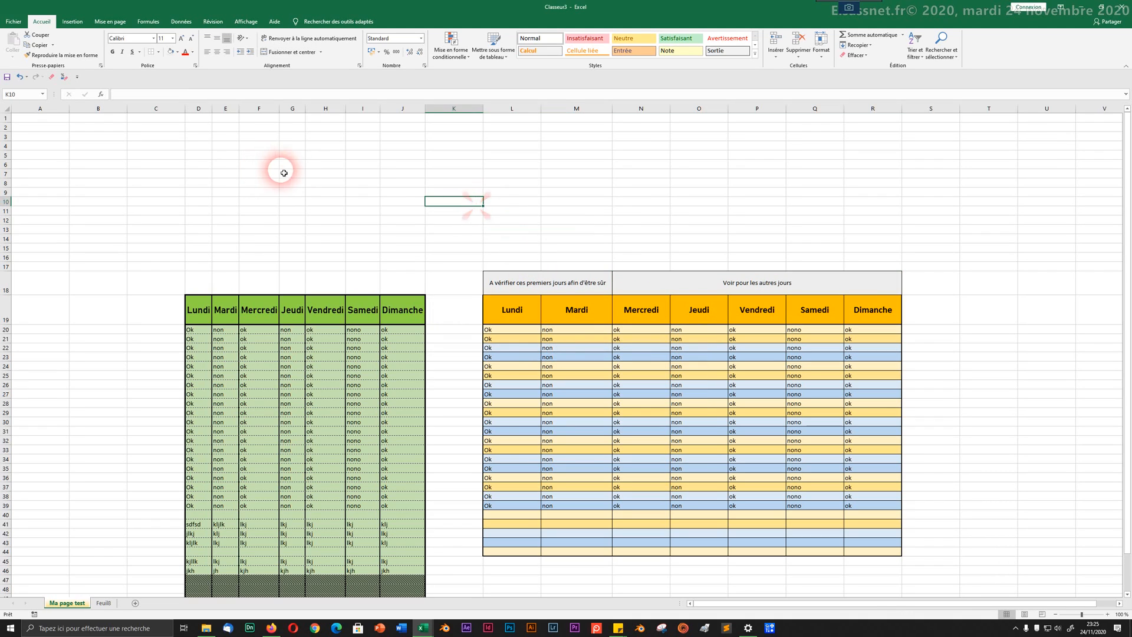
drag(321, 164, 512, 263)
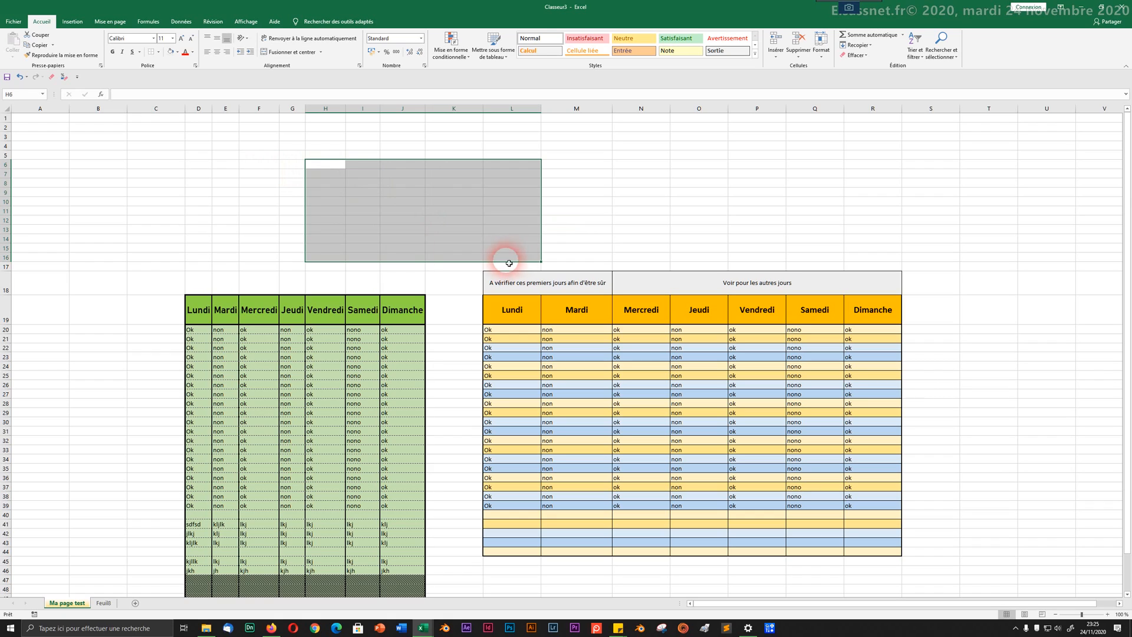
Step: Merge H6:L16, enter 'sdfsdflmk', centre it vertically, and widen column I
click(287, 51)
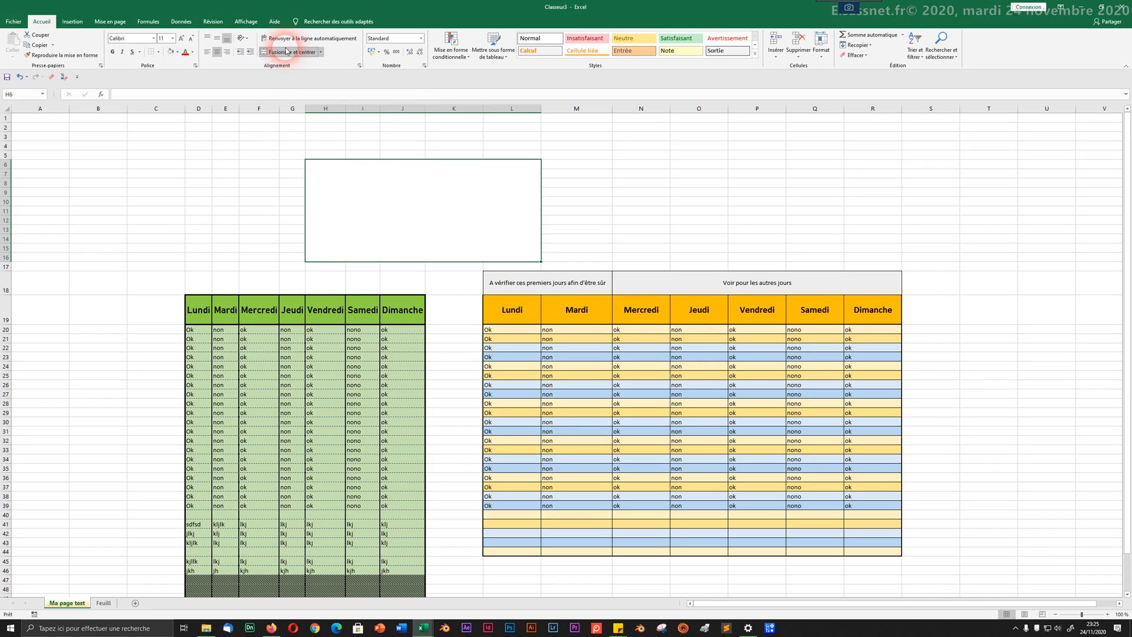
drag(265, 185, 270, 192)
click(397, 222)
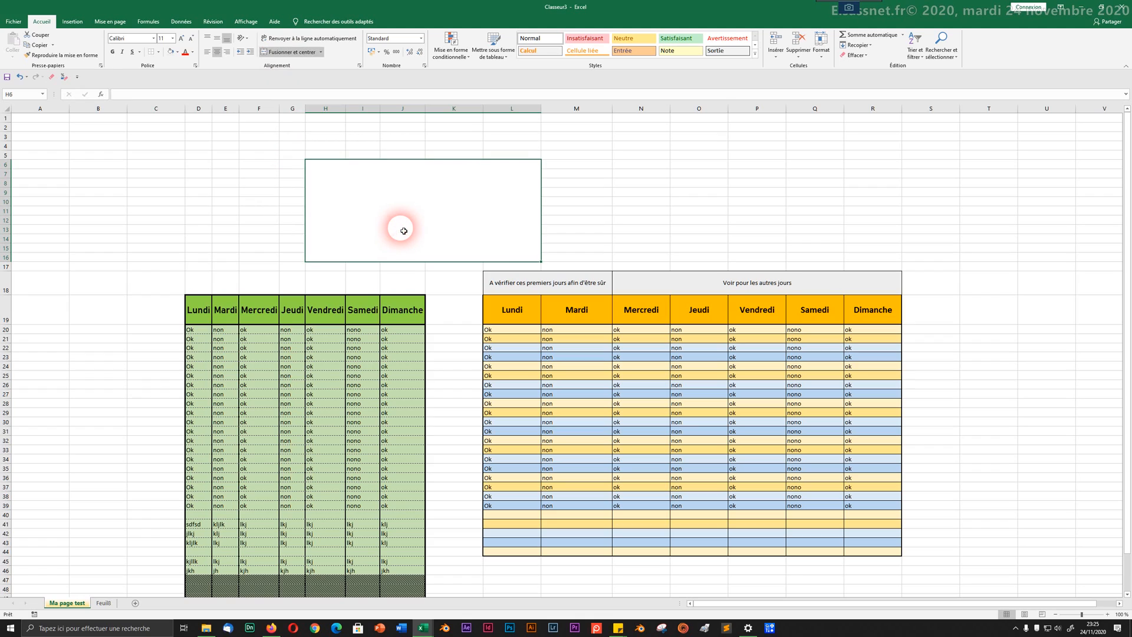
text(sdfsdflmk)
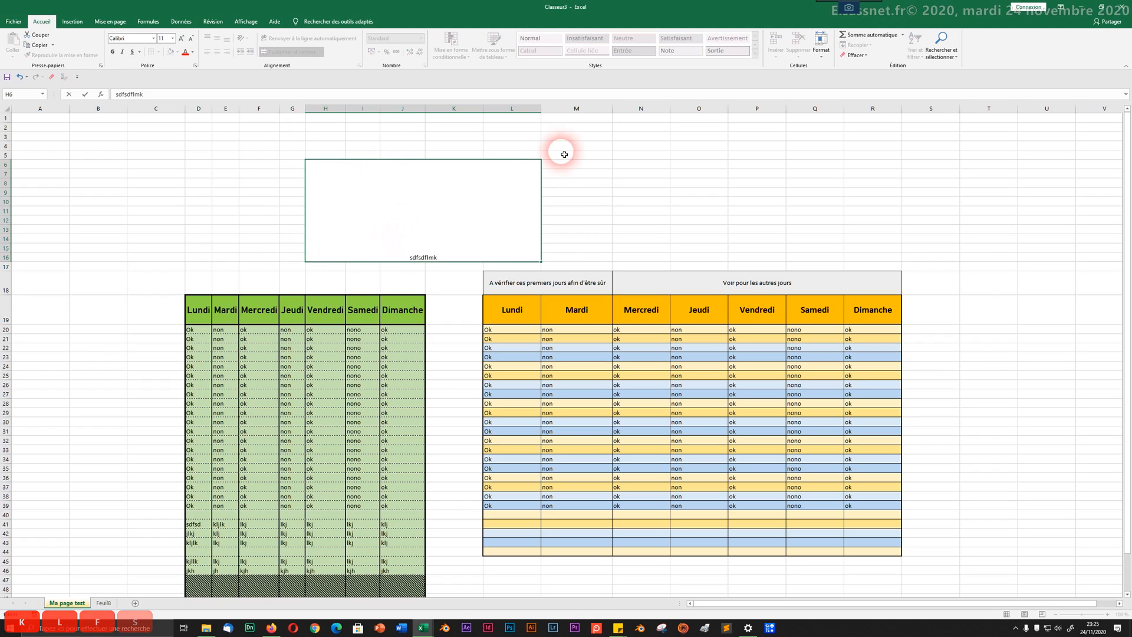
click(298, 146)
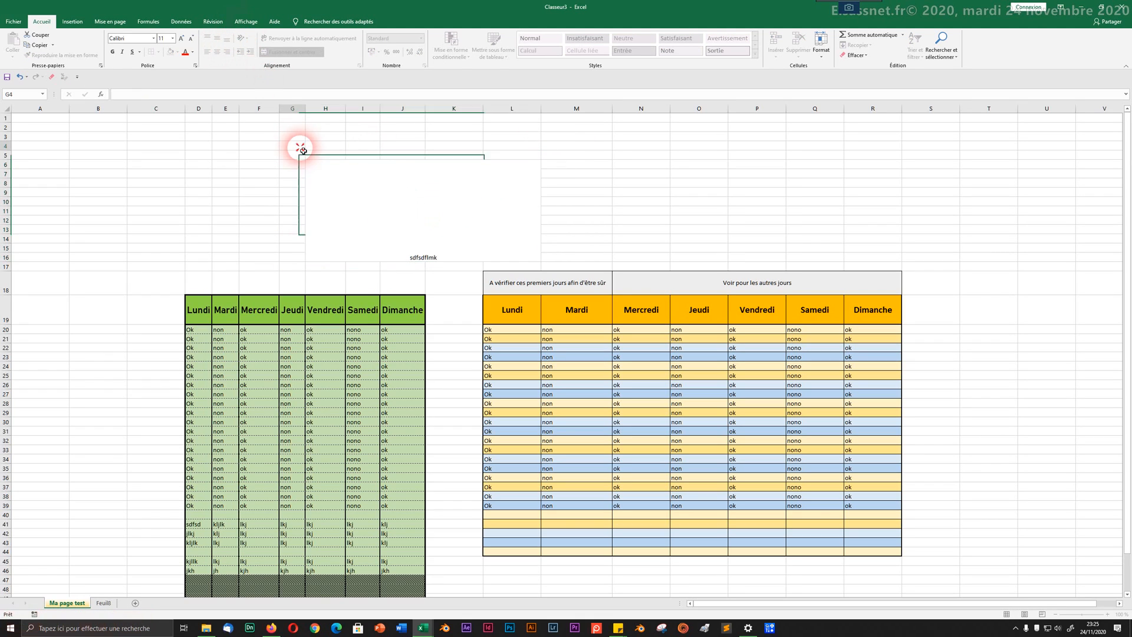
click(358, 192)
click(217, 42)
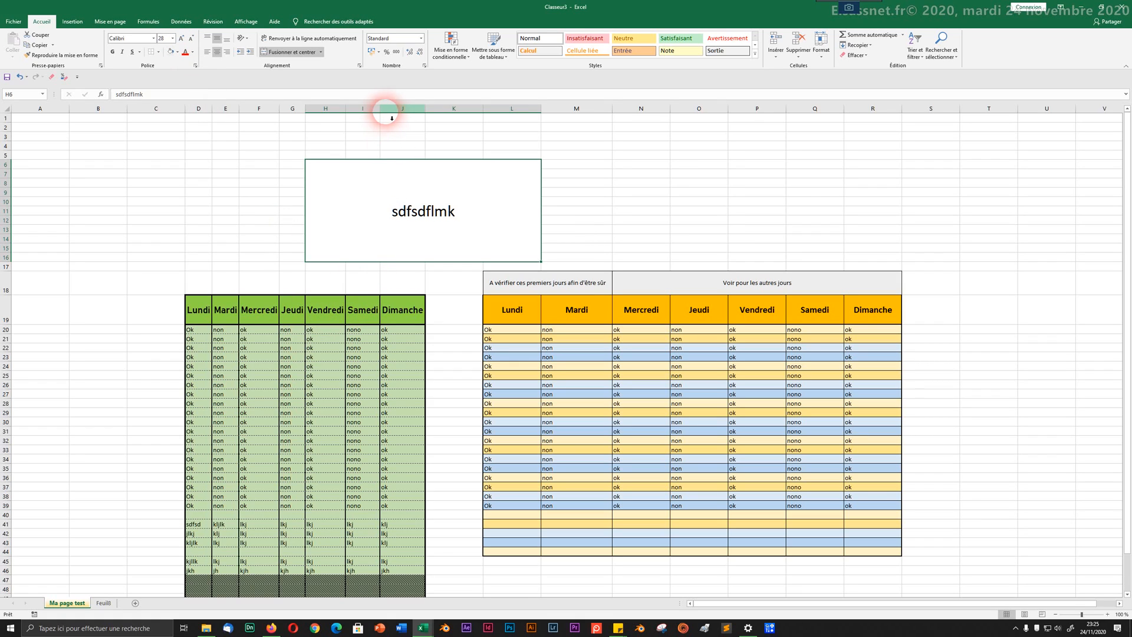
drag(379, 108, 459, 109)
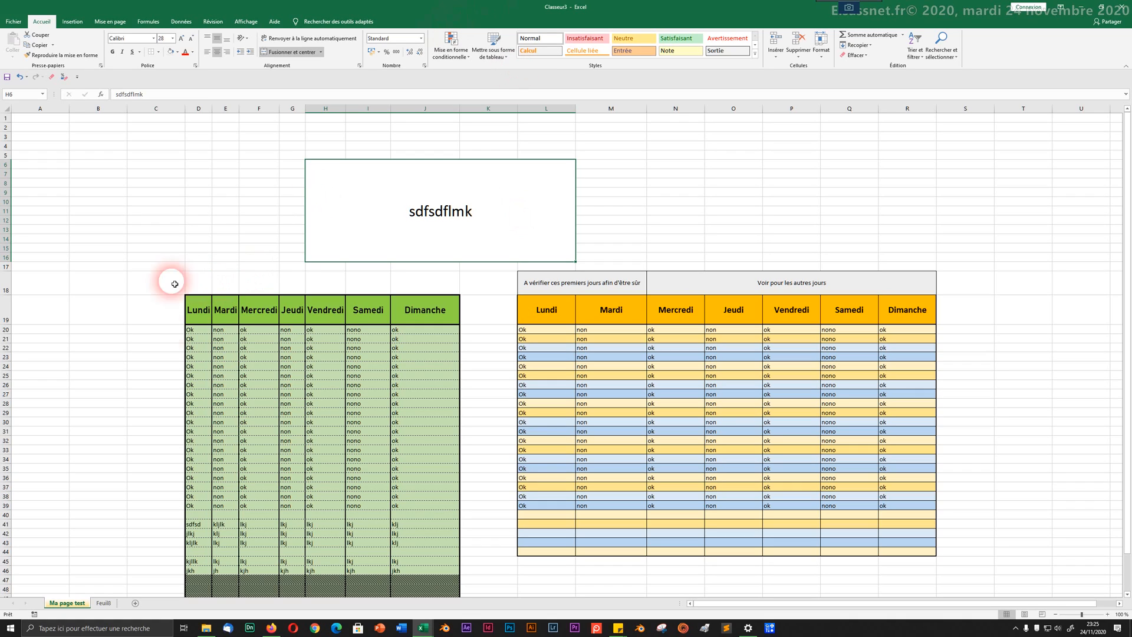
Step: Merge C18:C19 beside the green table into one cell
drag(147, 290, 145, 309)
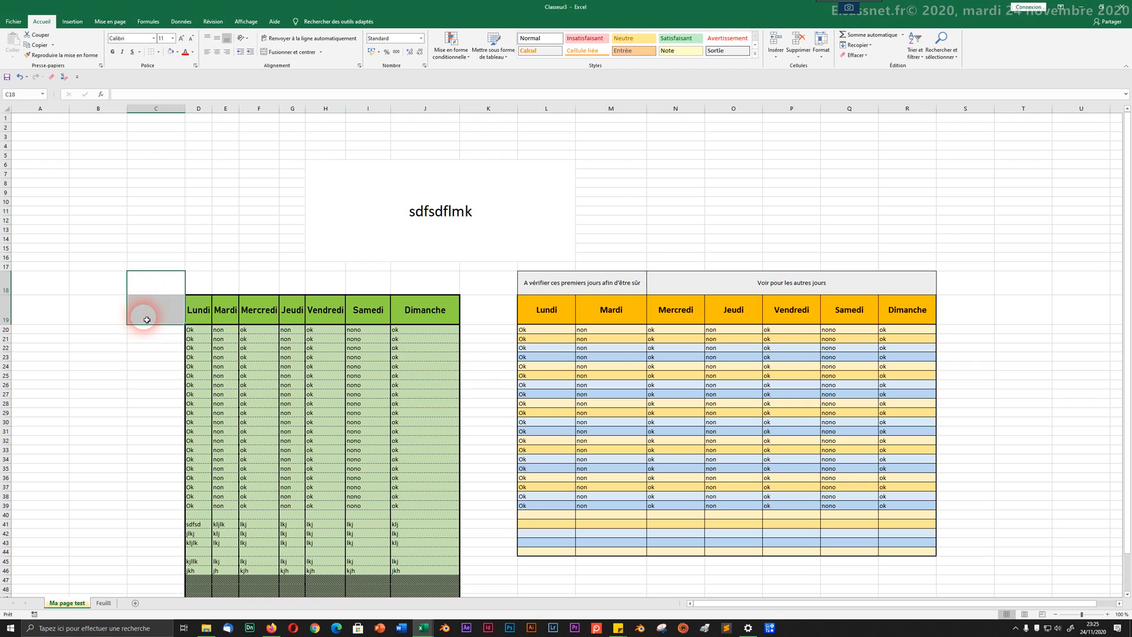
click(307, 51)
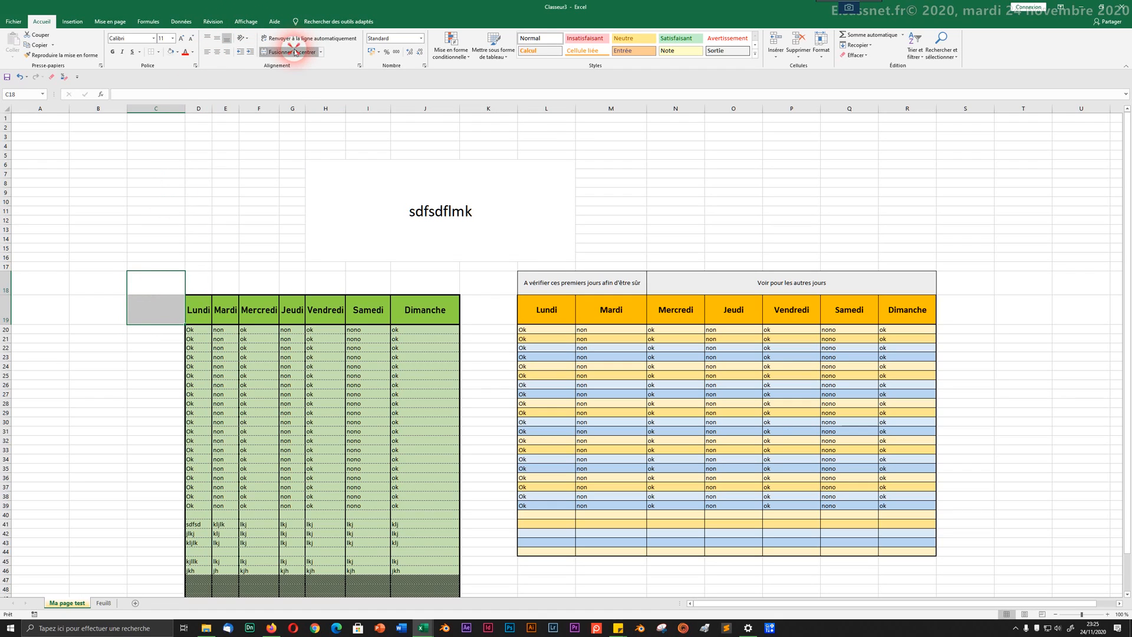
drag(9, 324, 9, 326)
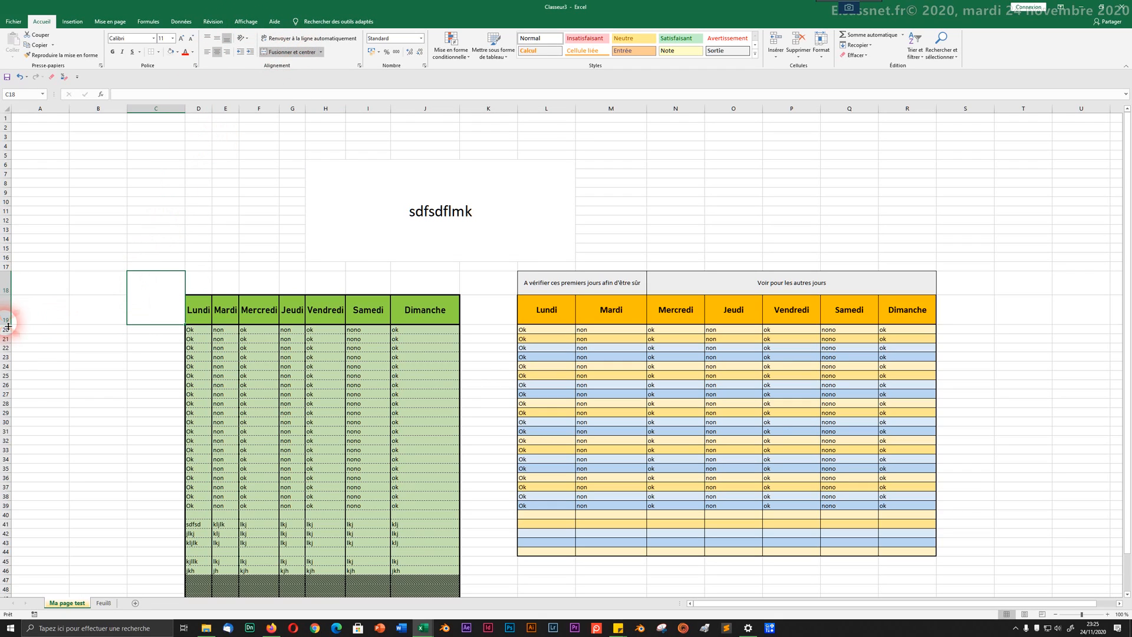
click(31, 314)
click(7, 311)
click(72, 280)
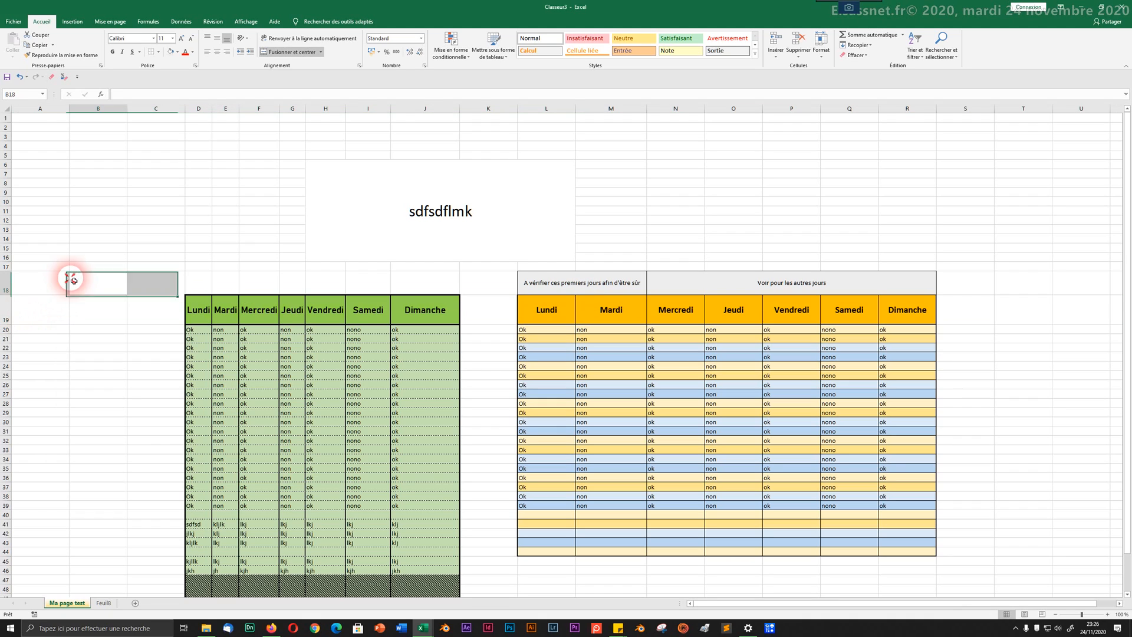
Step: Fill the merged C18:C19 light grey and make row 19 taller
click(166, 309)
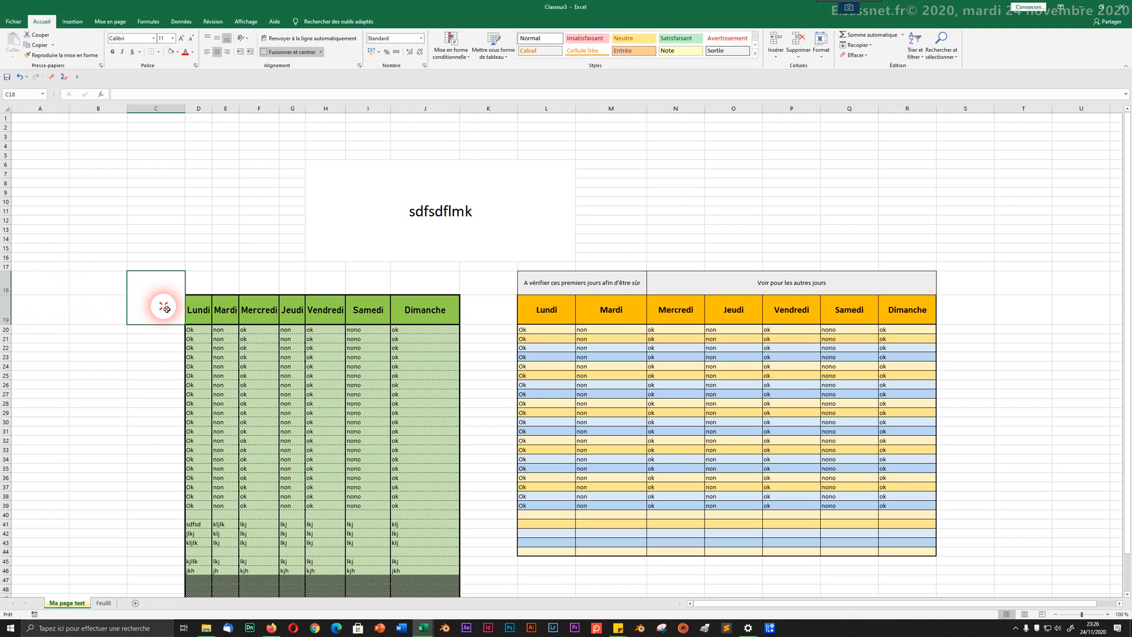
click(177, 52)
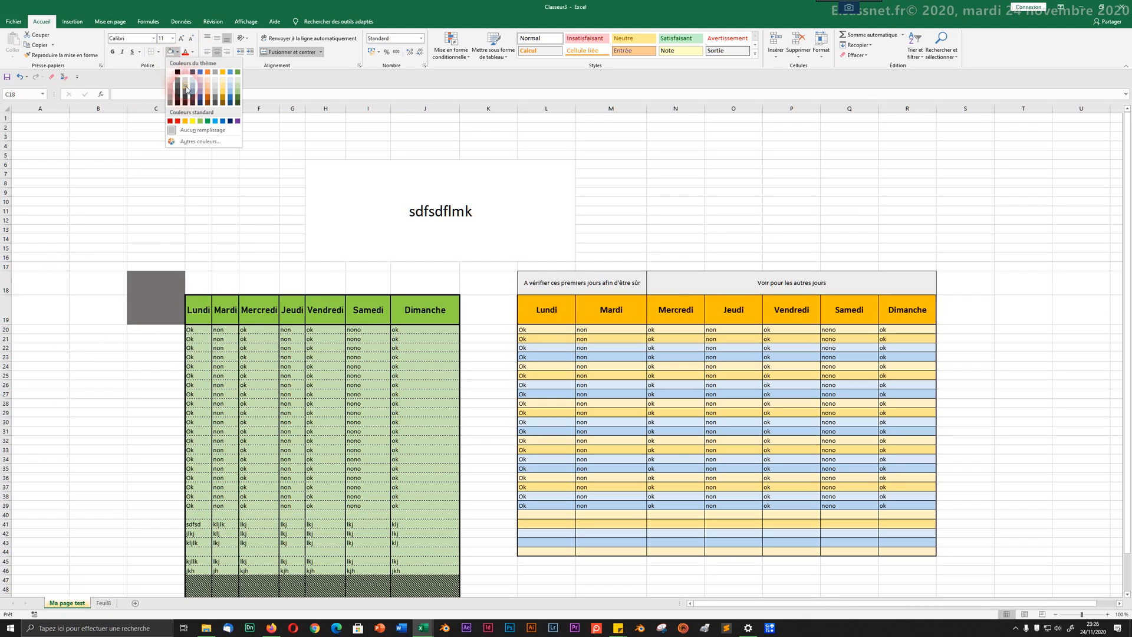
click(183, 79)
click(40, 332)
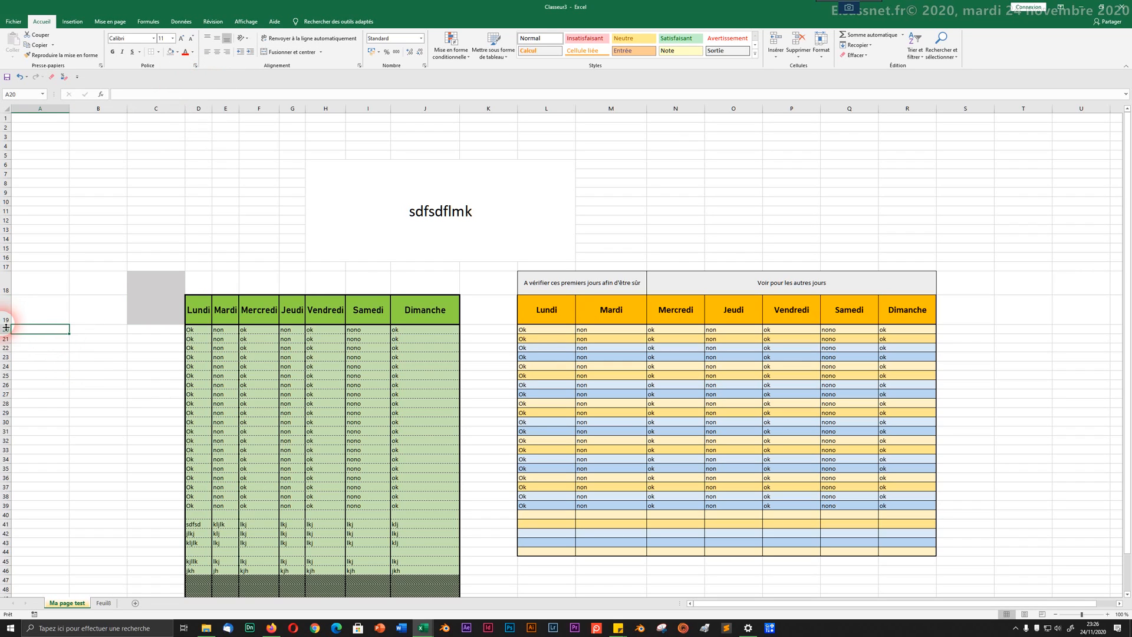
drag(6, 327, 6, 342)
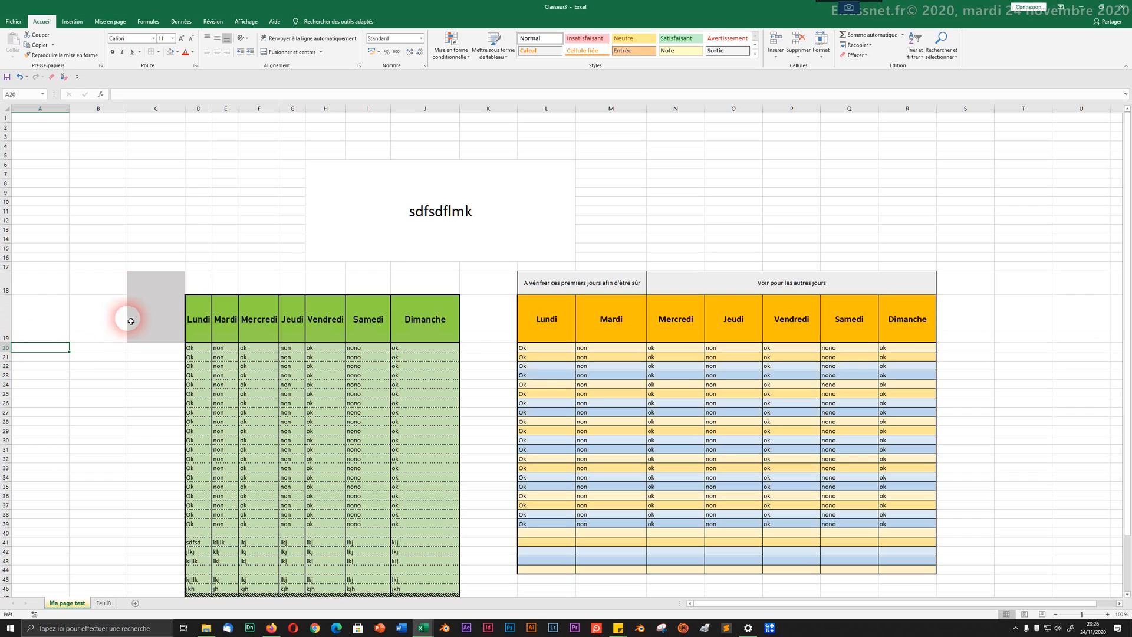
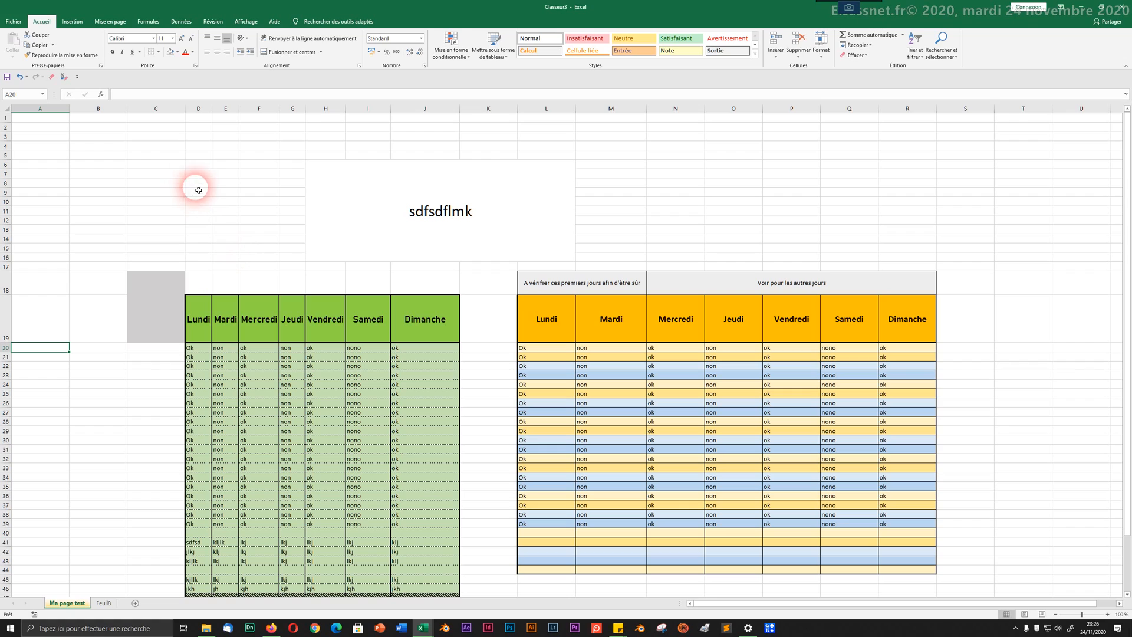
Step: Make row 8 much taller and enter 'test' in cell C8
click(175, 185)
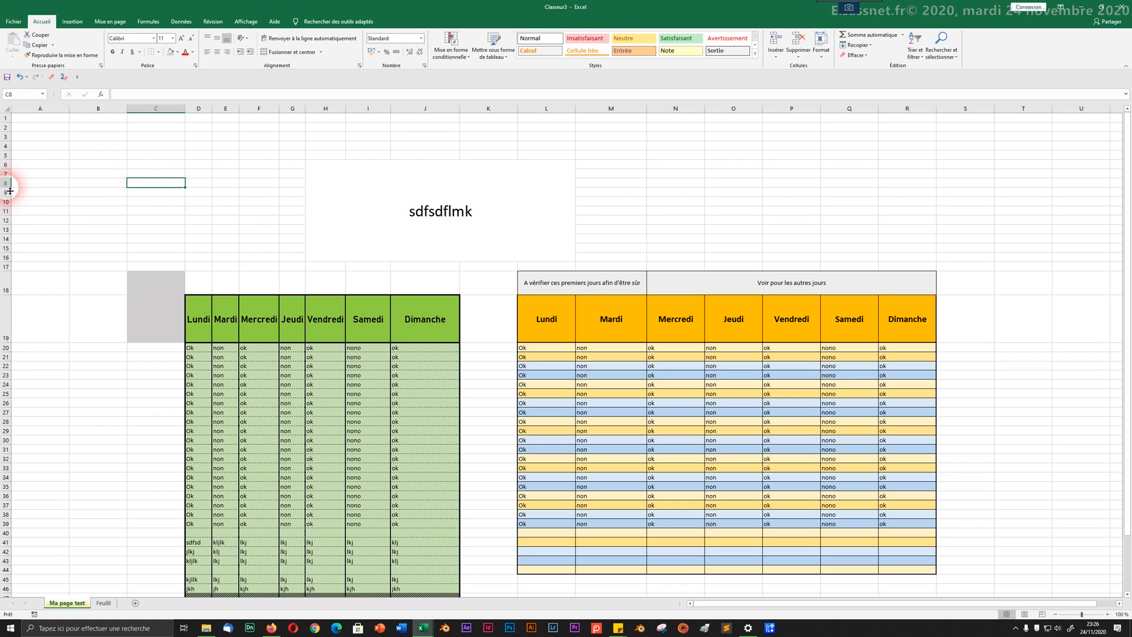
drag(10, 192, 10, 223)
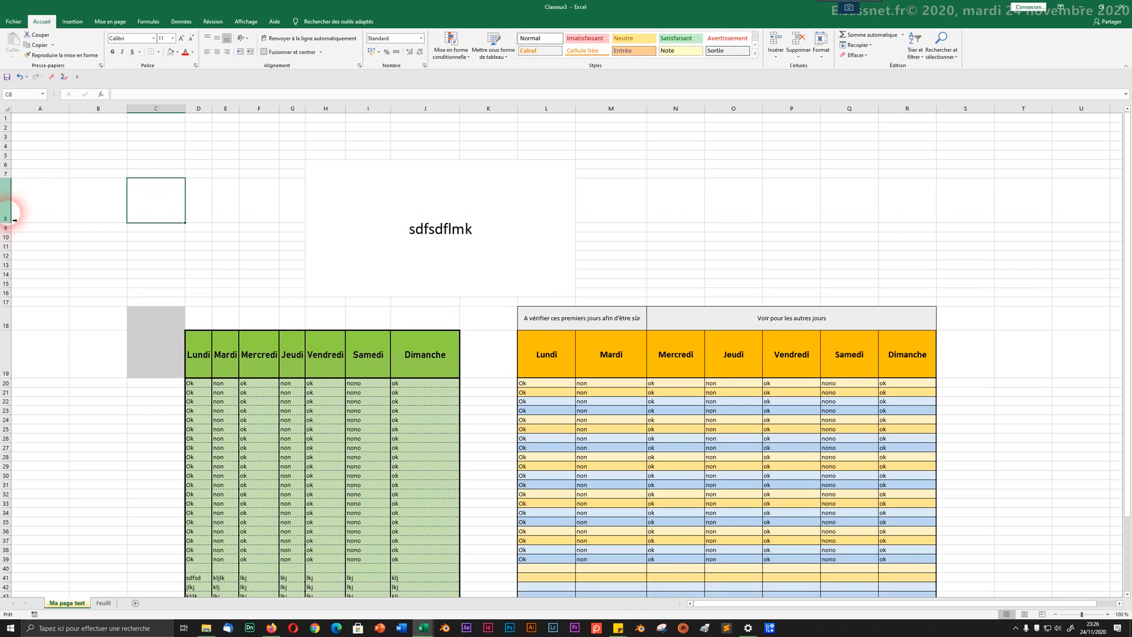
double_click(146, 193)
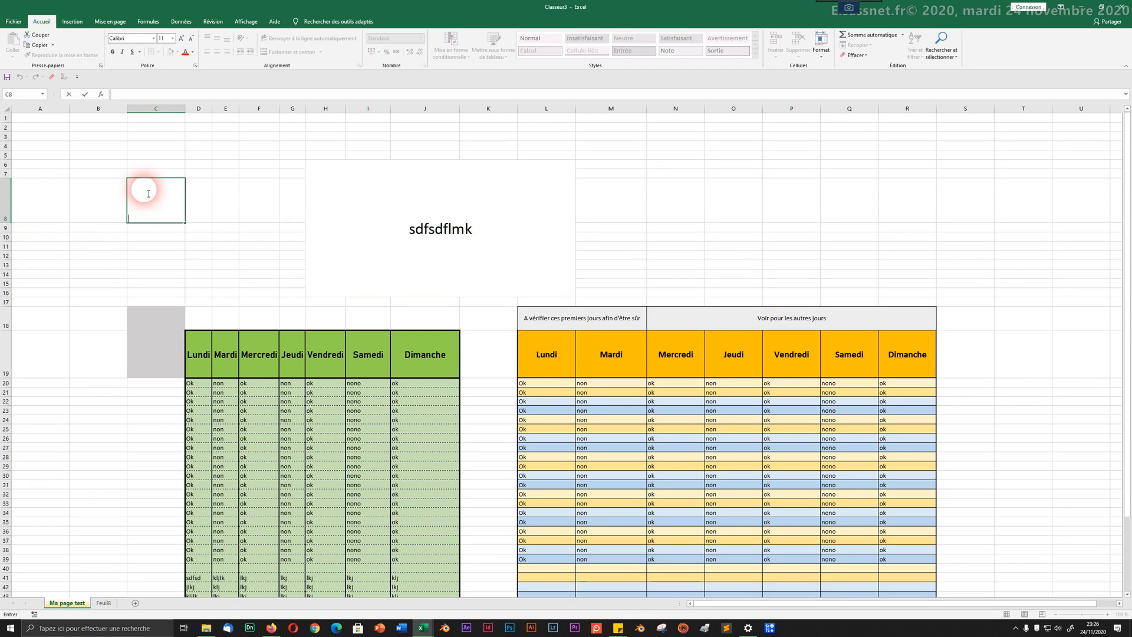
text(test)
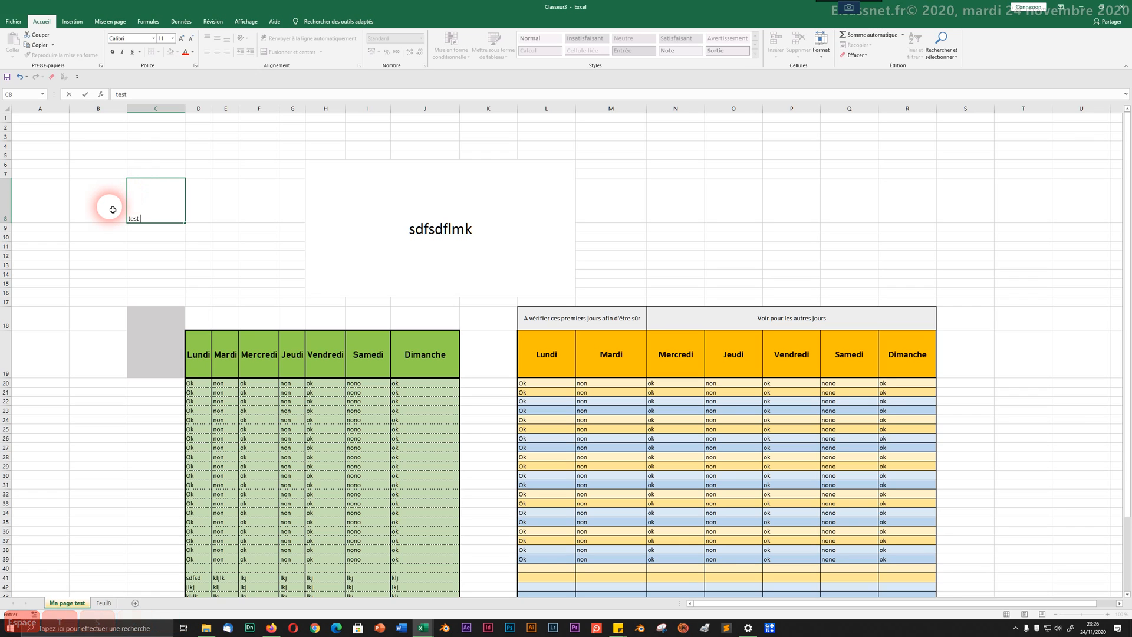
key(shift+Left)
key(shift+Left)
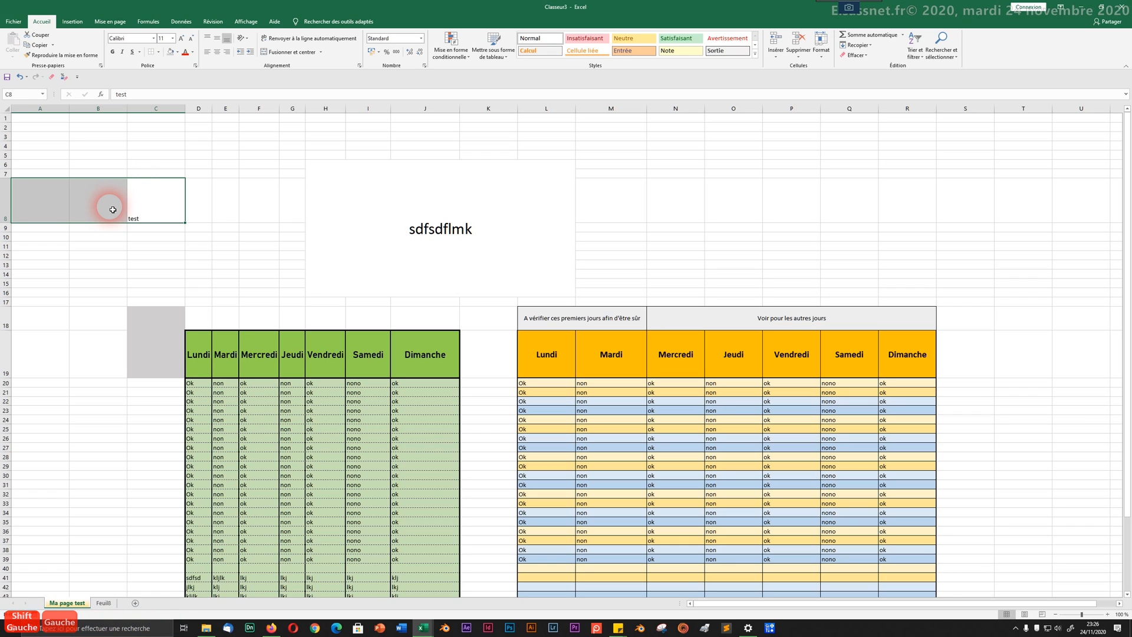
key(Right)
key(Left)
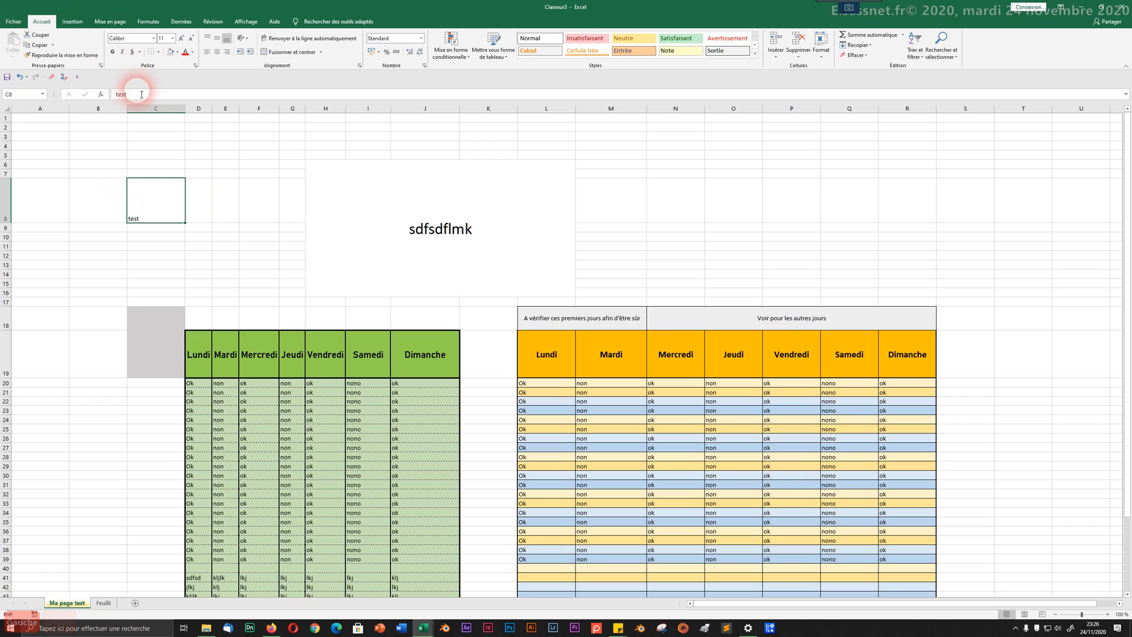
Step: Repeat the word 'test' many times in C8 so it spills across neighbouring columns
double_click(116, 95)
key(ctrl+c)
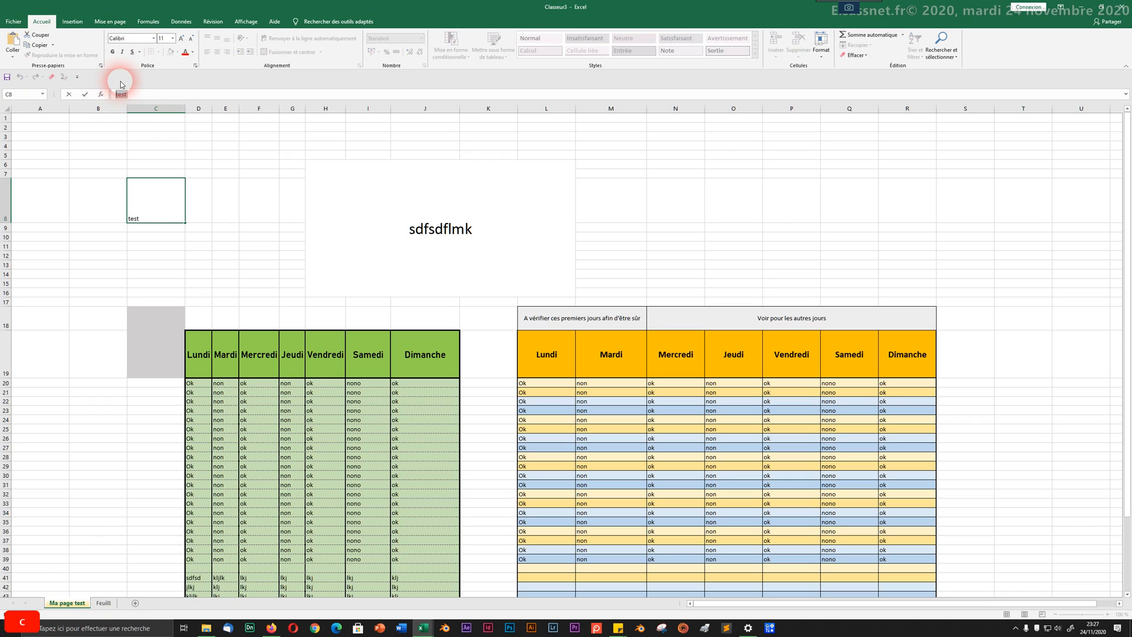
key(ctrl+v)
key(ctrl+v)
key(ctrl+v)
key(ctrl+v)
key(ctrl+v)
key(ctrl+v)
key(ctrl+v)
key(ctrl+v)
key(ctrl+v)
key(ctrl+v)
key(ctrl+v)
key(ctrl+v)
key(ctrl+v)
key(ctrl+v)
key(ctrl+v)
key(ctrl+v)
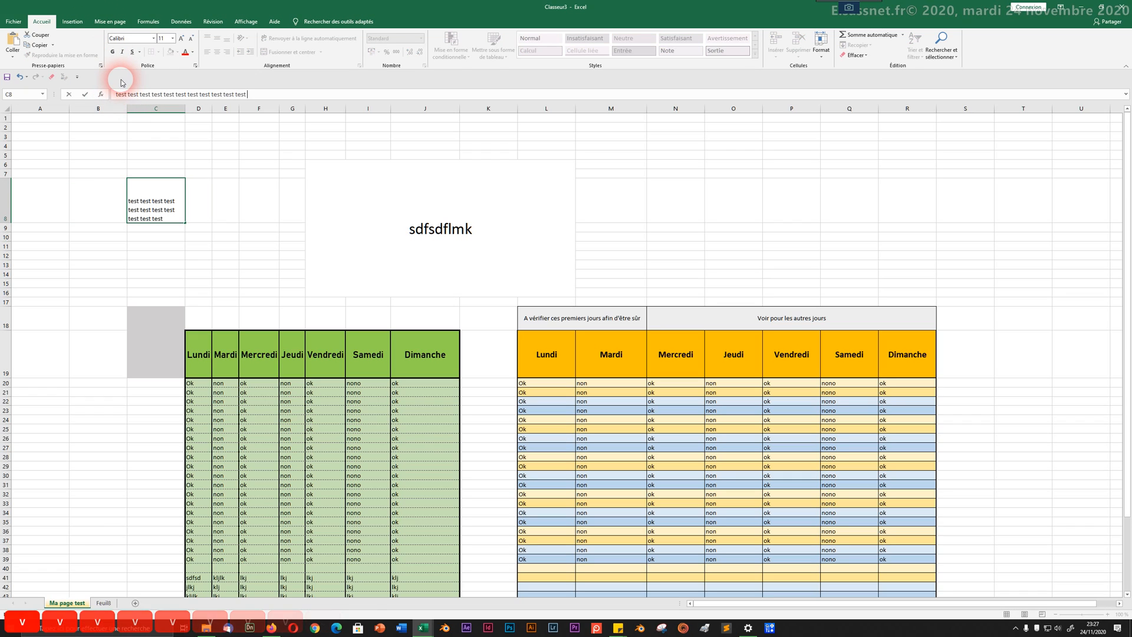
key(ctrl+v)
key(ctrl+v)
key(ctrl+v)
key(ctrl+v)
key(ctrl+v)
key(ctrl+v)
key(ctrl+v)
key(ctrl+v)
key(ctrl+v)
key(ctrl+v)
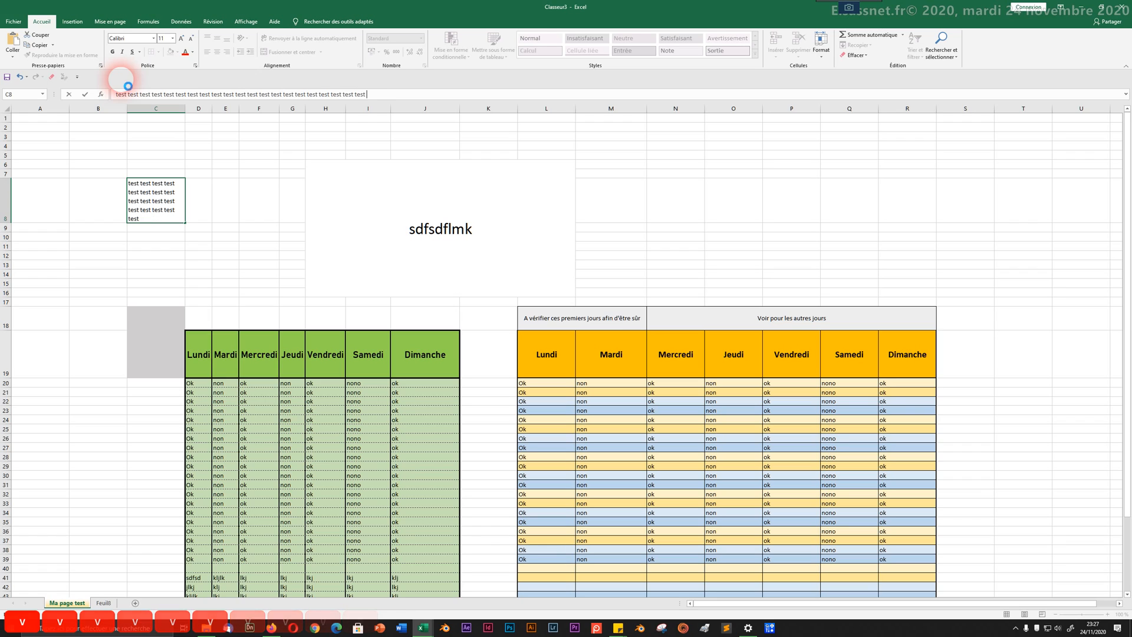
key(ctrl+v)
key(ctrl+v)
key(ctrl+v)
key(ctrl+v)
key(ctrl+v)
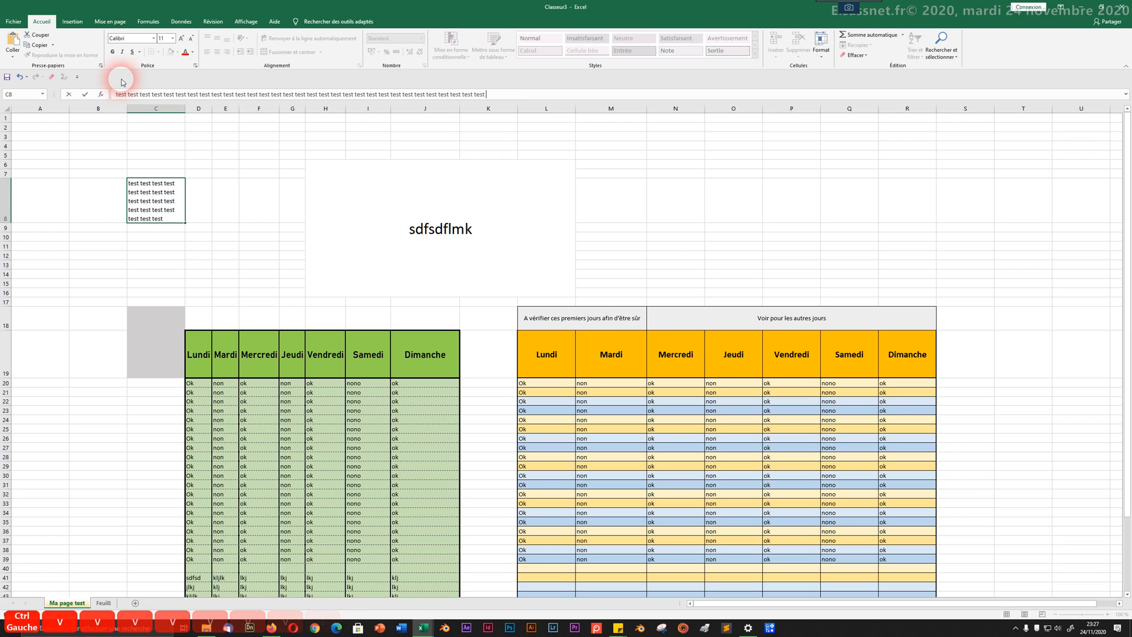
click(242, 275)
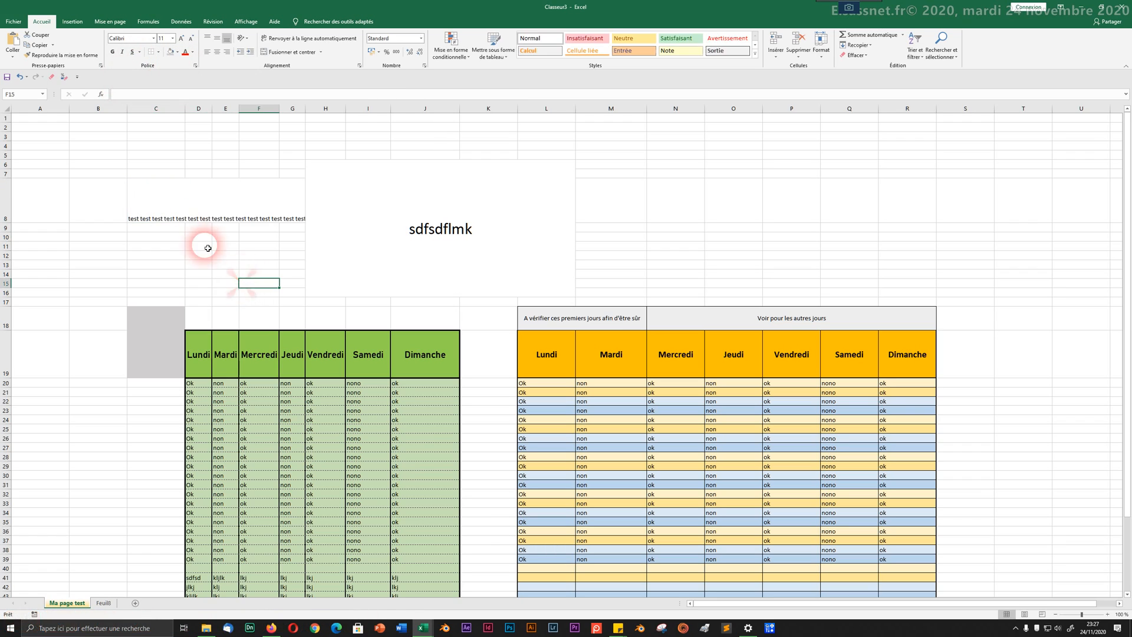
Step: Unmerge the large H6 block holding 'sdfsdflmk', then reselect C8
click(153, 204)
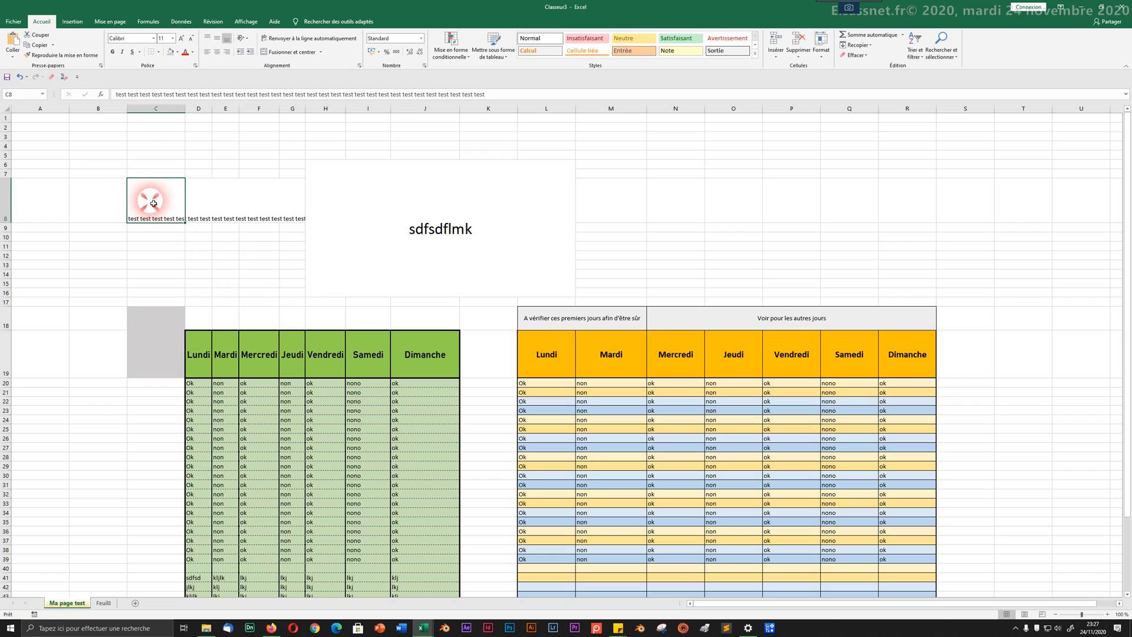
click(378, 207)
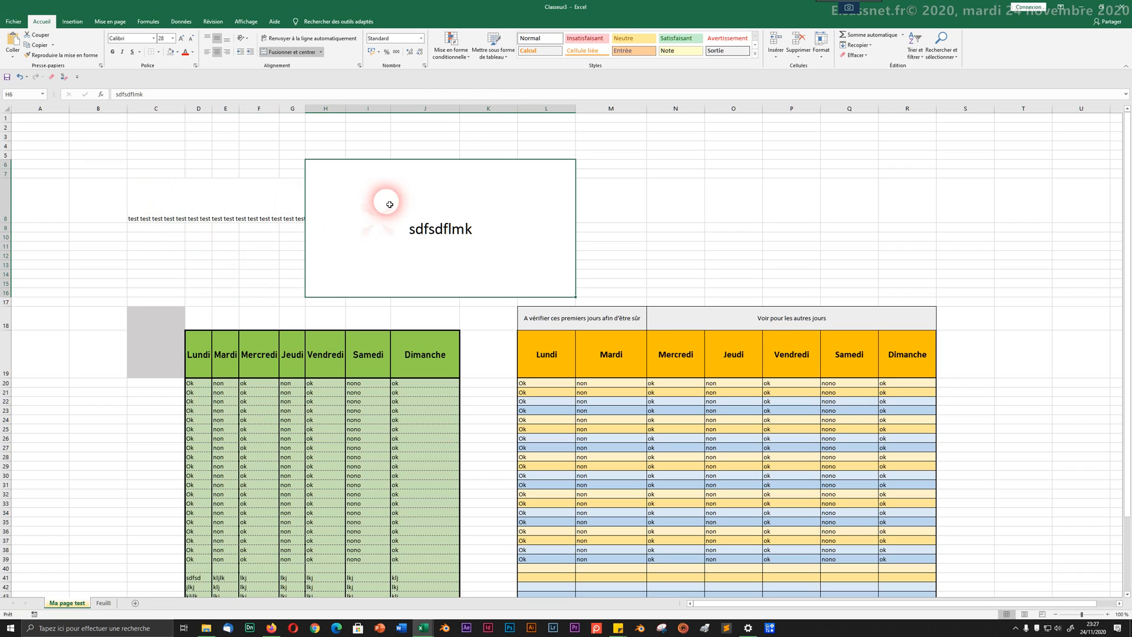
click(303, 52)
click(226, 172)
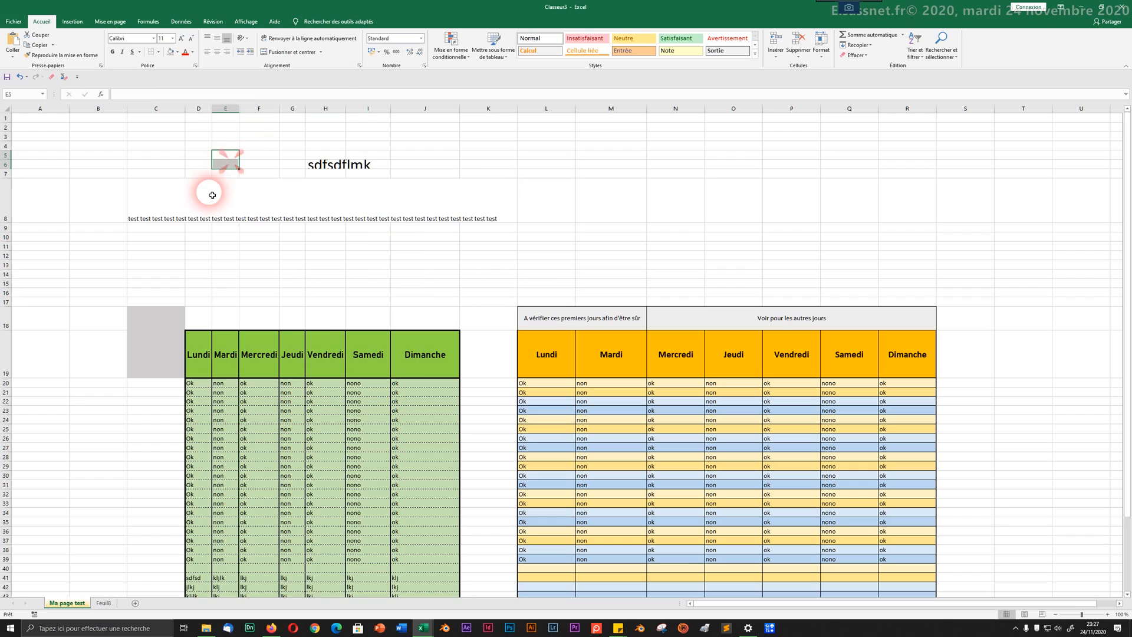
click(140, 211)
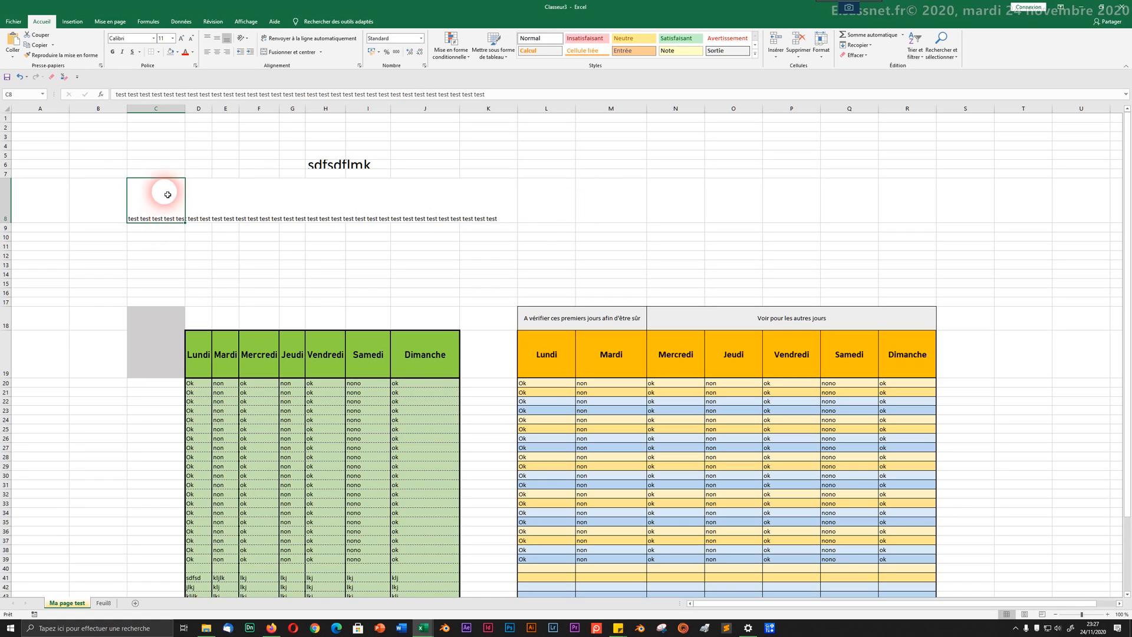
Step: Wrap C8's repeated test text in the cell, make row 8 taller, and centre it vertically
click(288, 39)
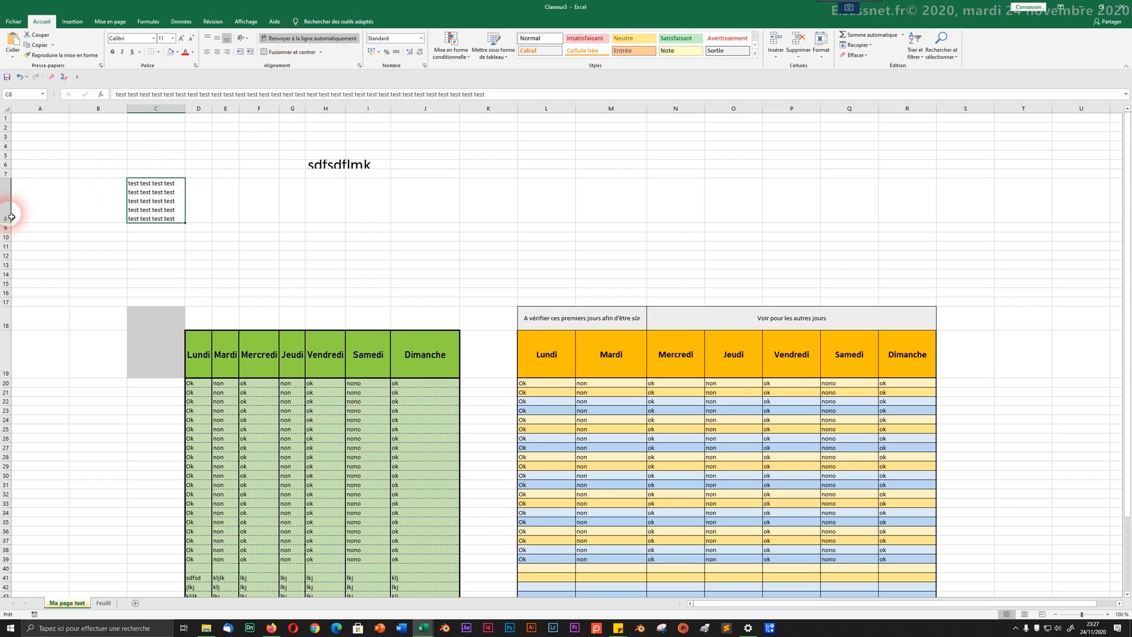
drag(7, 223, 6, 283)
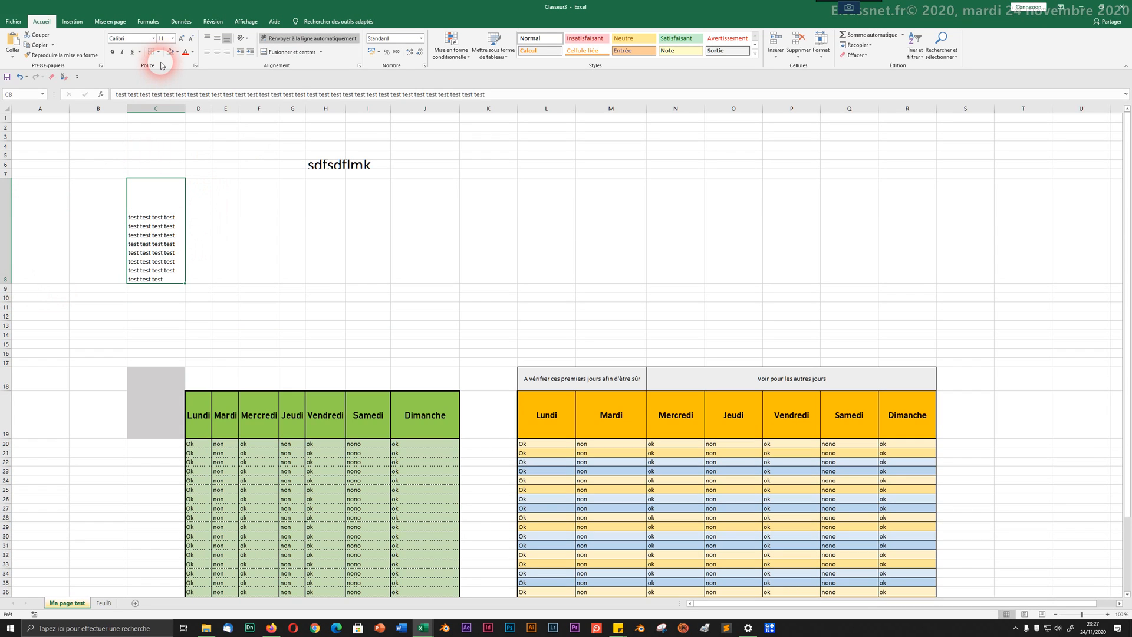
click(219, 39)
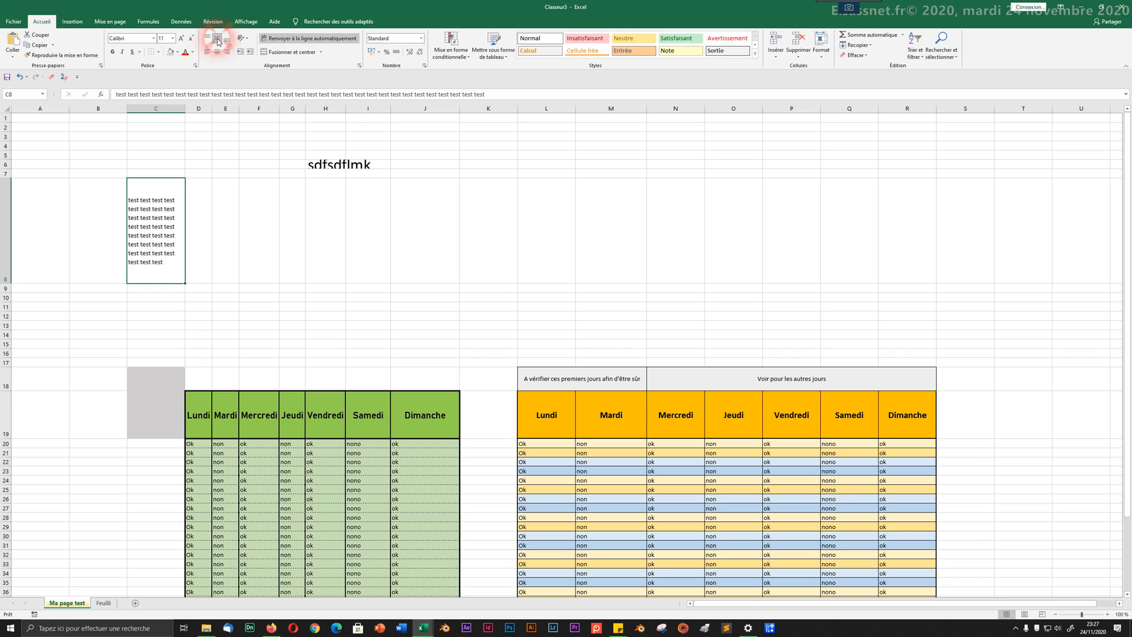
click(297, 39)
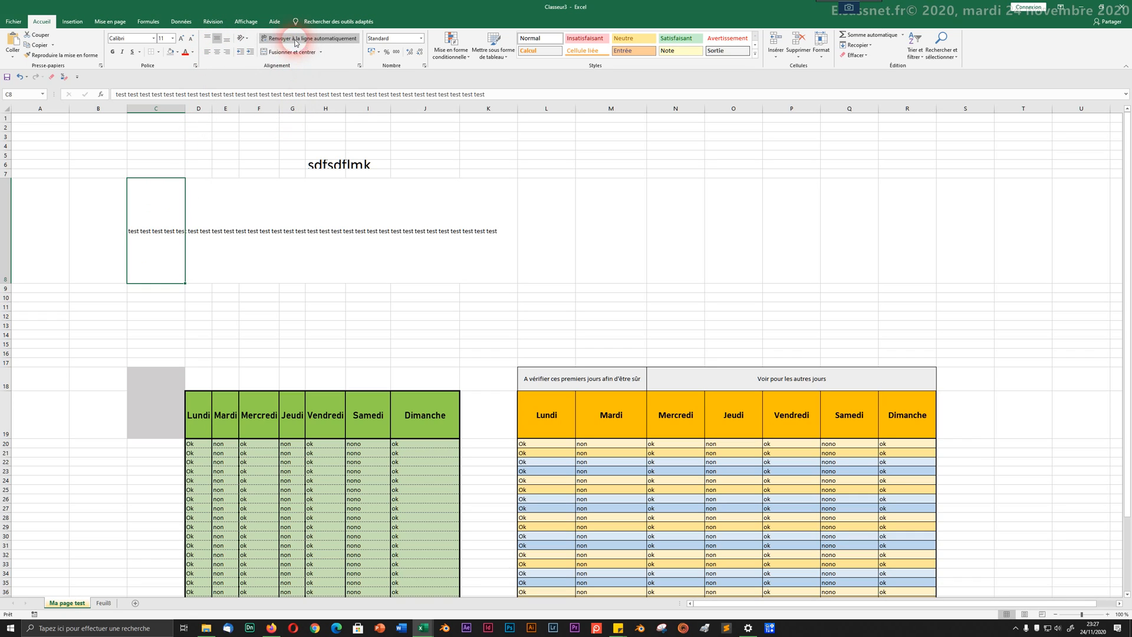
click(290, 40)
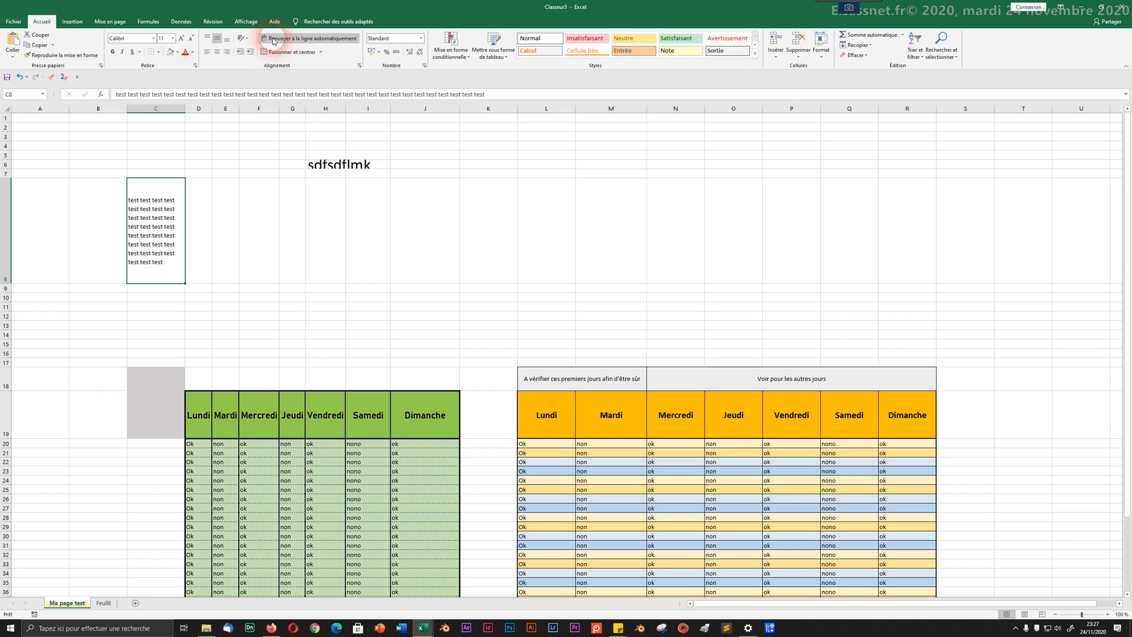
click(163, 183)
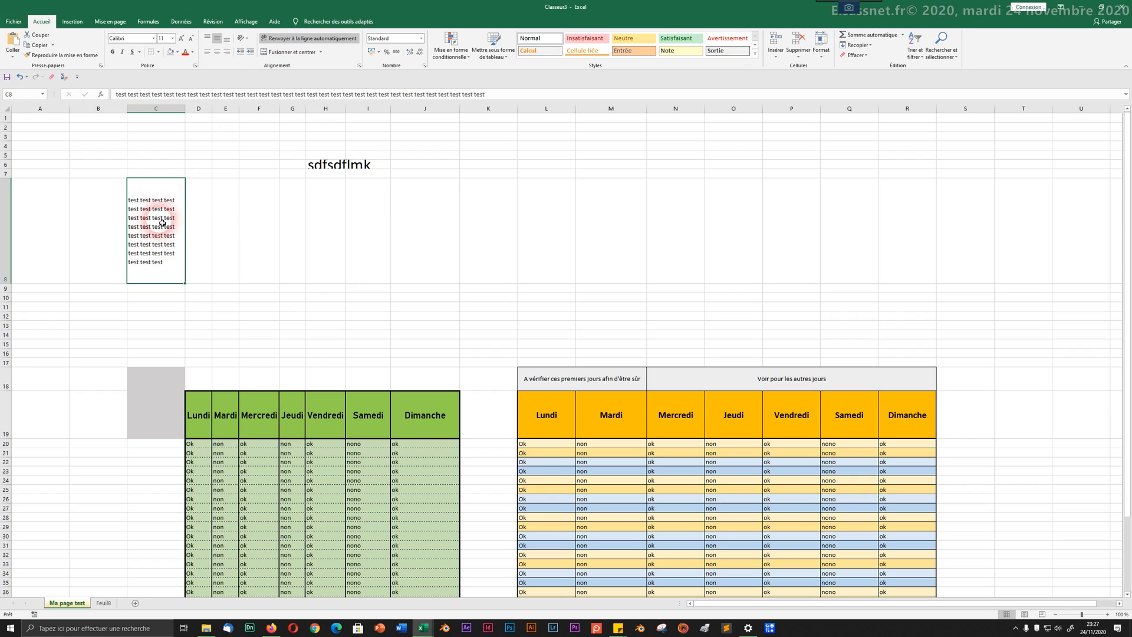
double_click(226, 241)
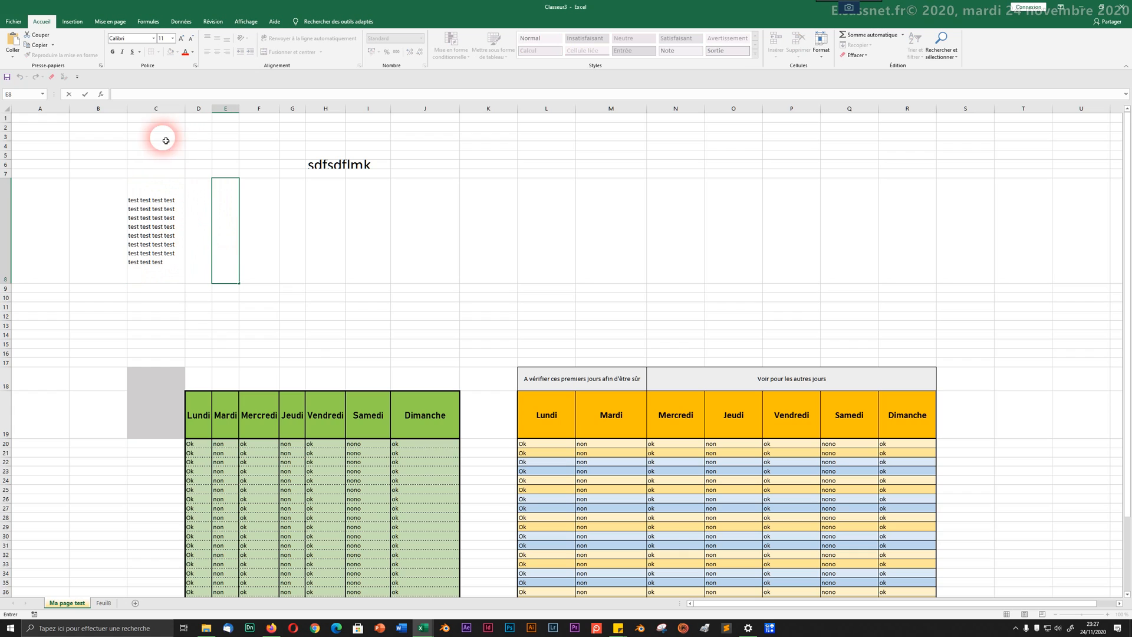
Step: Enter 'lmkmlkmlkmlkmlkmlk' in E8 and wrap it onto three lines within the cell
text(lm)
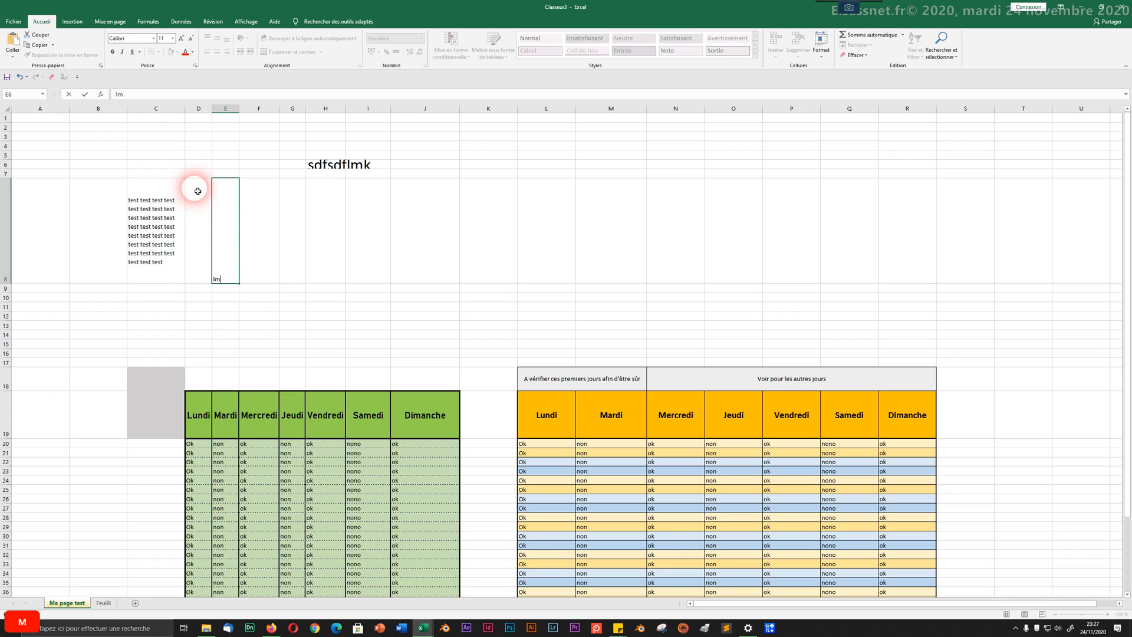
text(kmlkmlkmlkmlkmlkmlkmlkmlk)
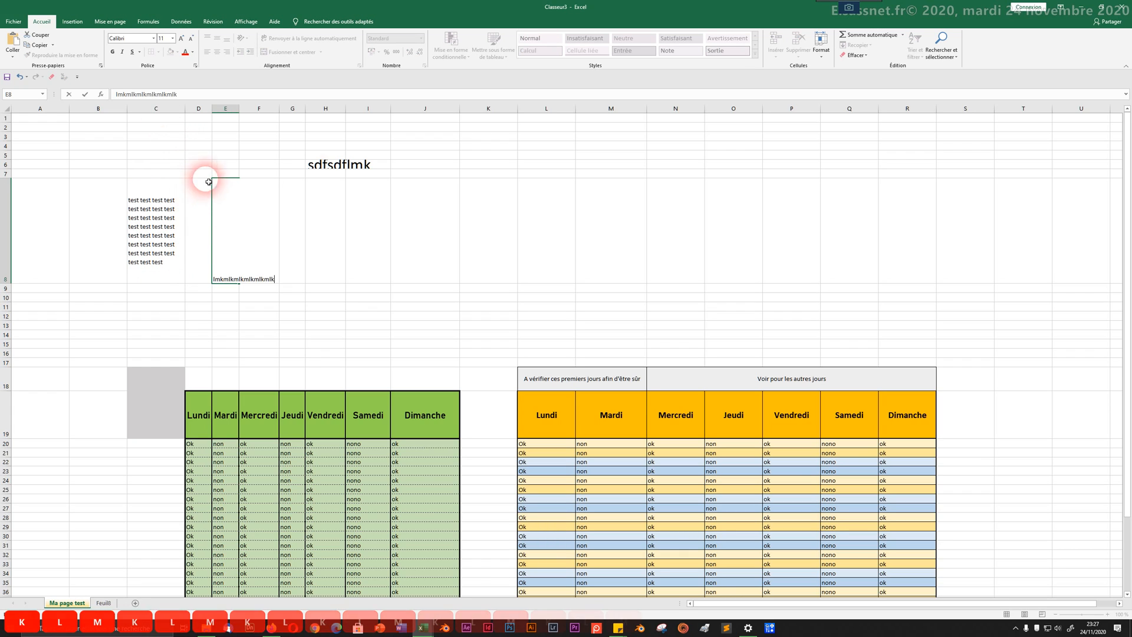
key(Return)
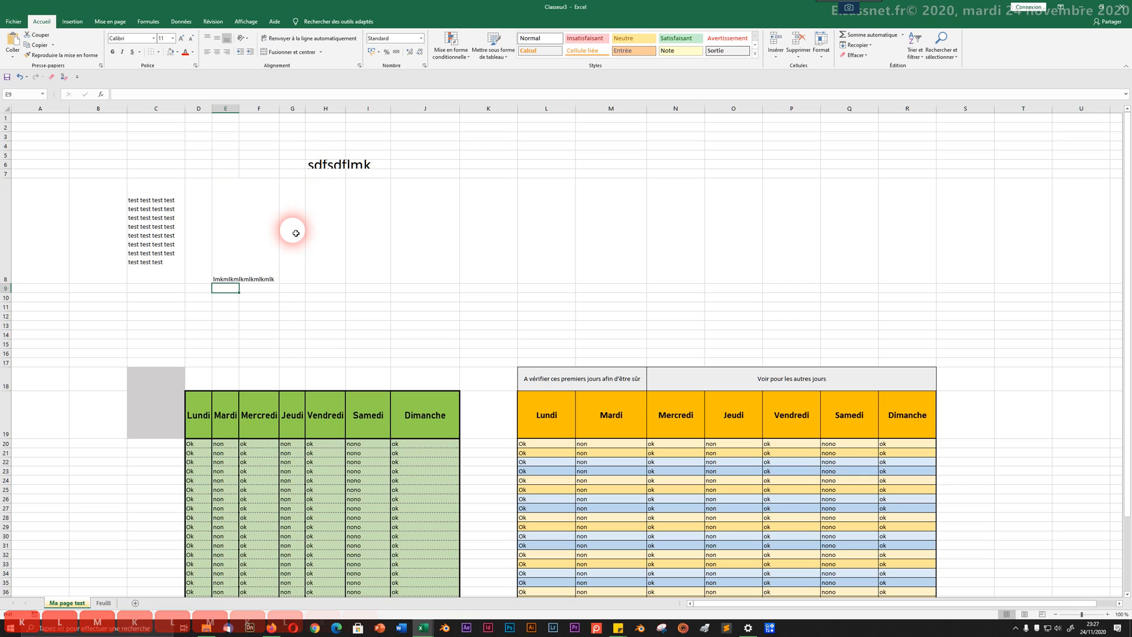
click(232, 235)
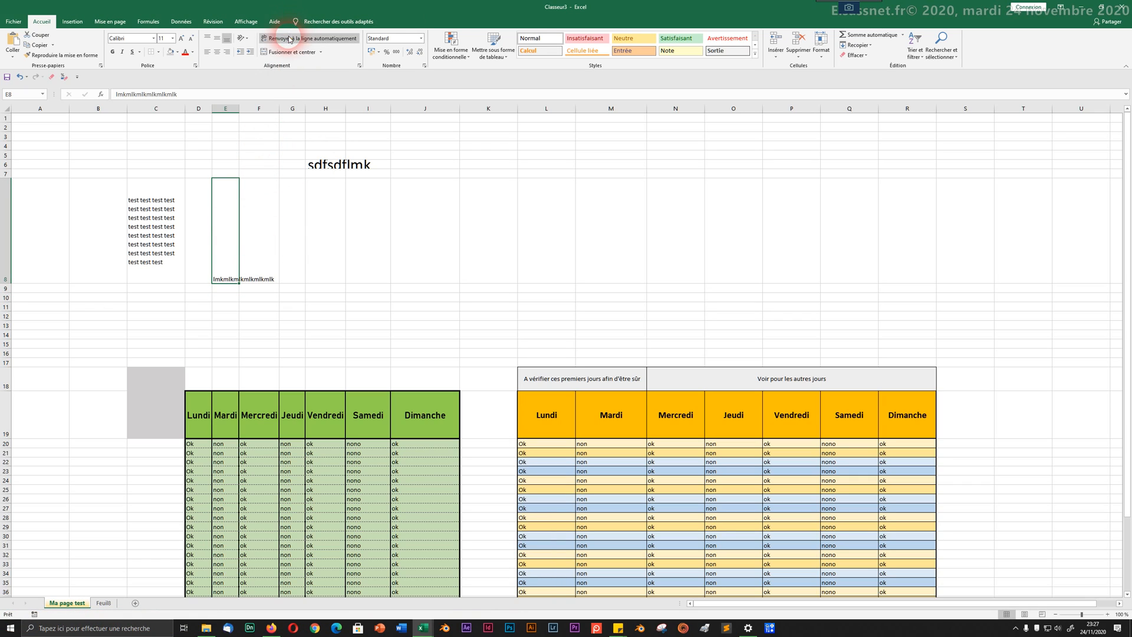
click(308, 38)
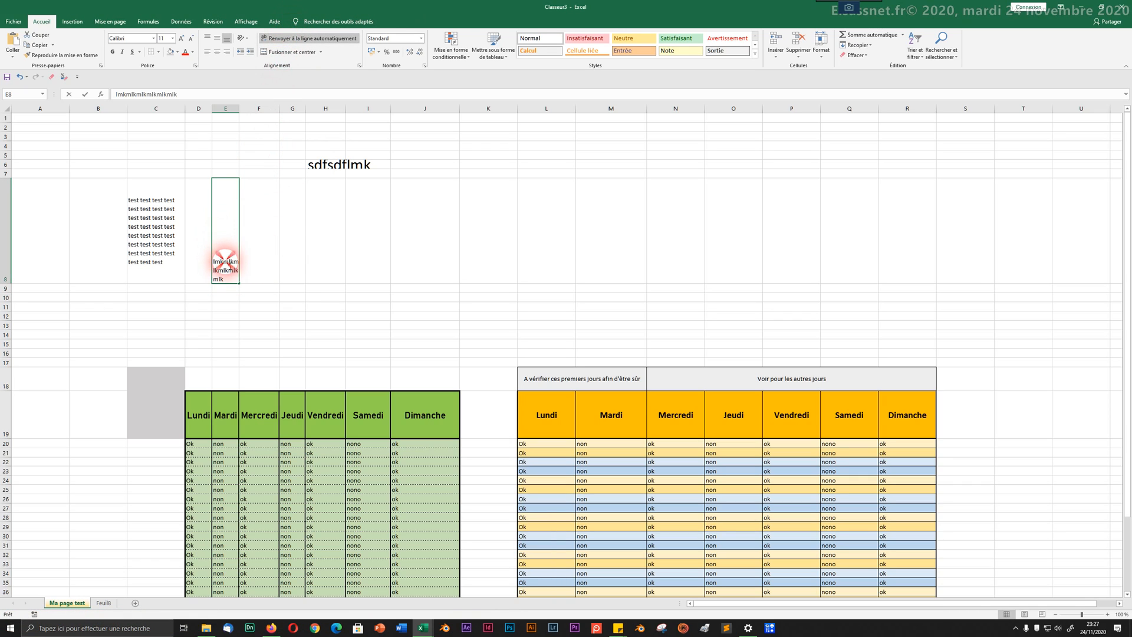
double_click(225, 261)
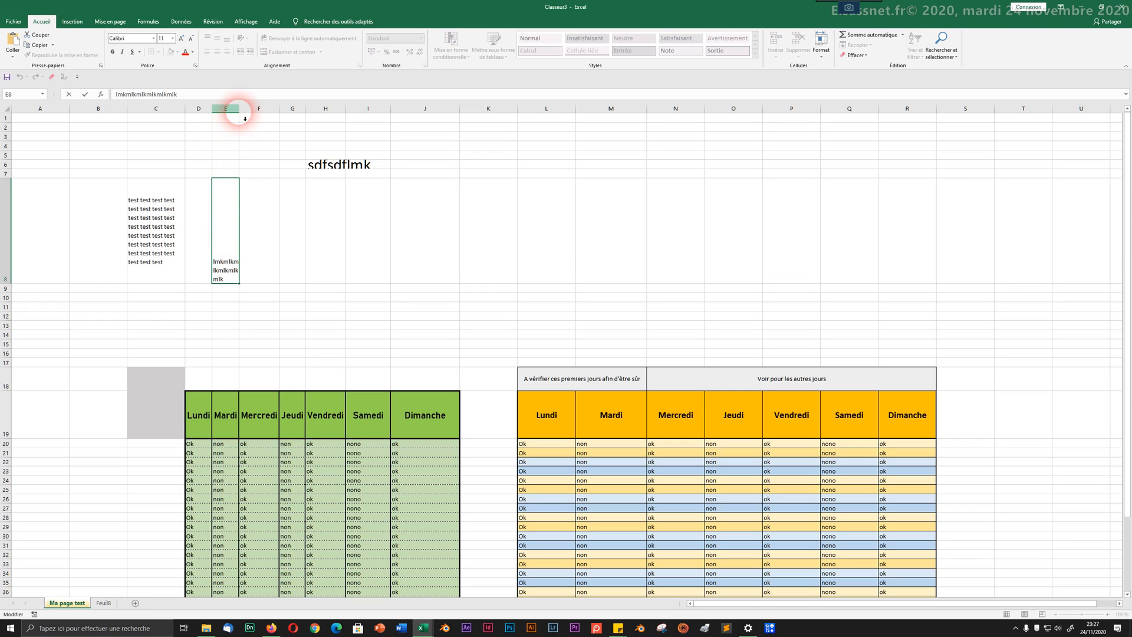
click(91, 269)
click(447, 201)
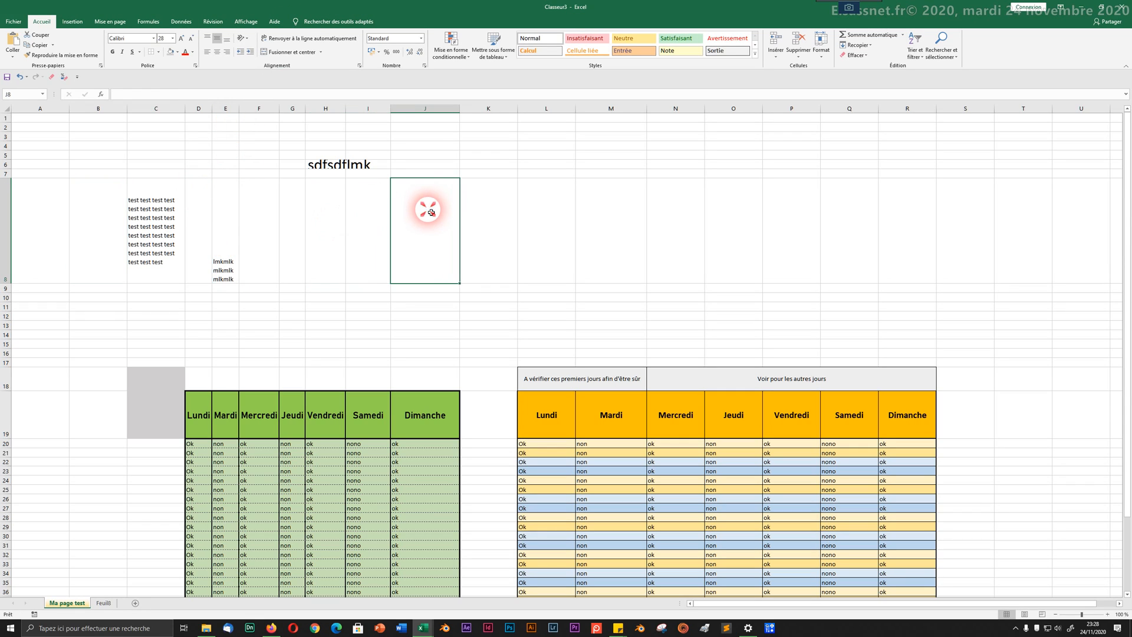
Step: Widen column J and enter 'Bonjour,' in cell J8
drag(459, 109, 528, 119)
click(454, 197)
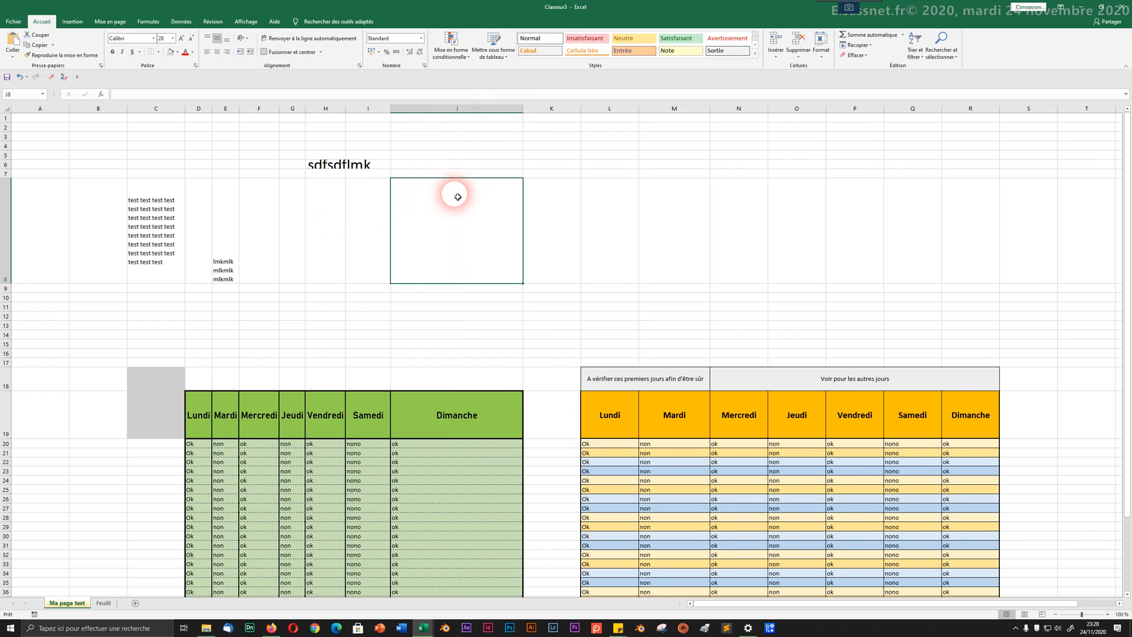
double_click(453, 200)
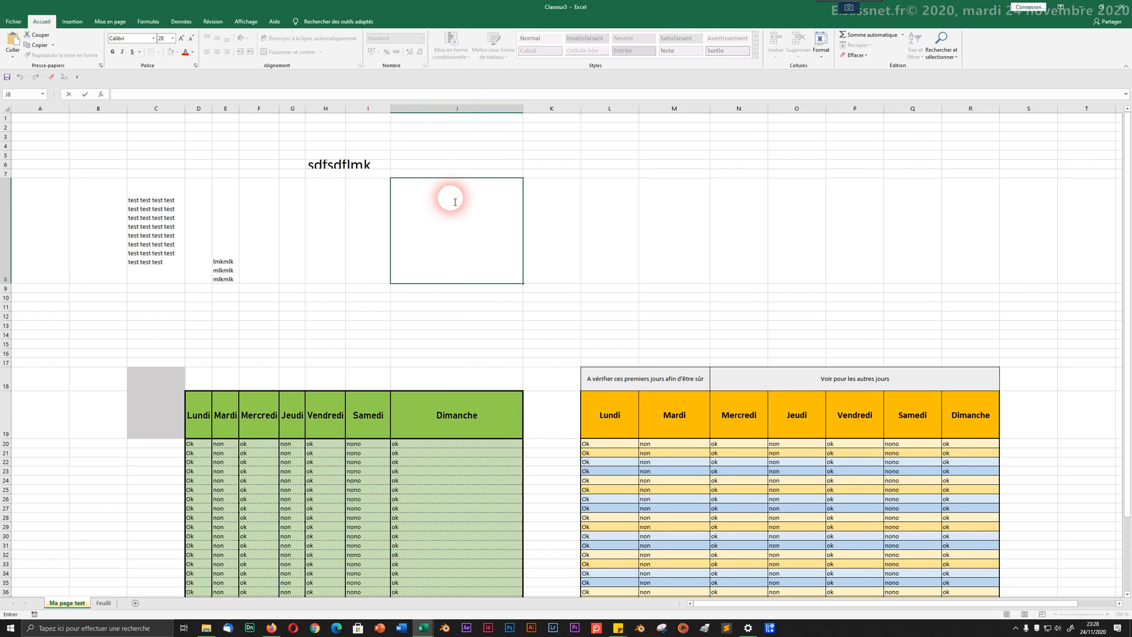
text(Bonjo)
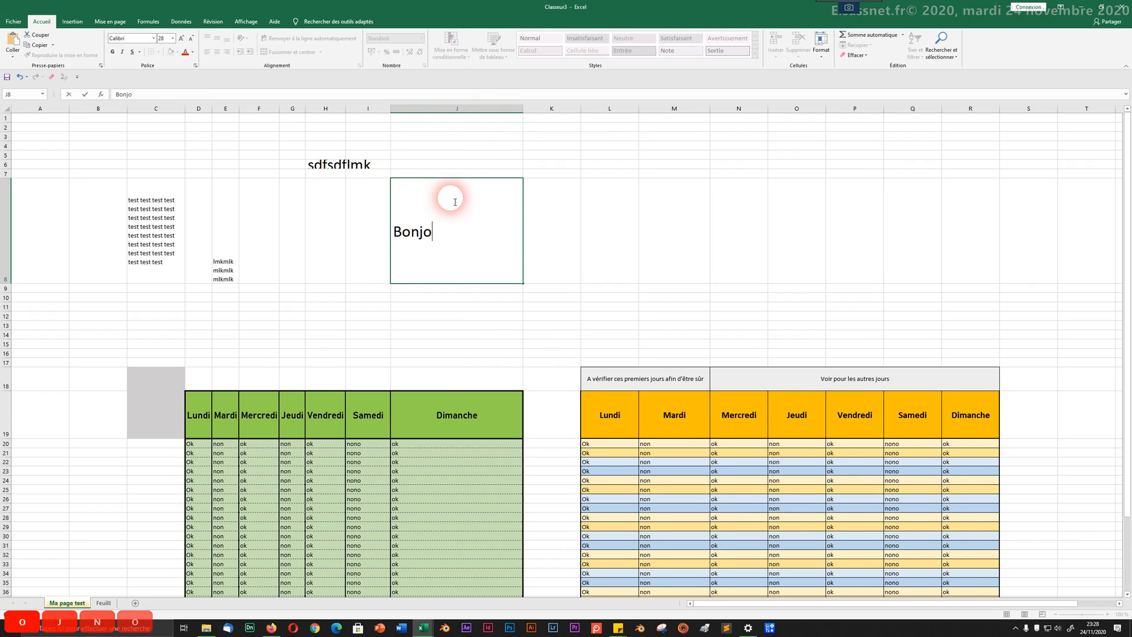
text(ur,)
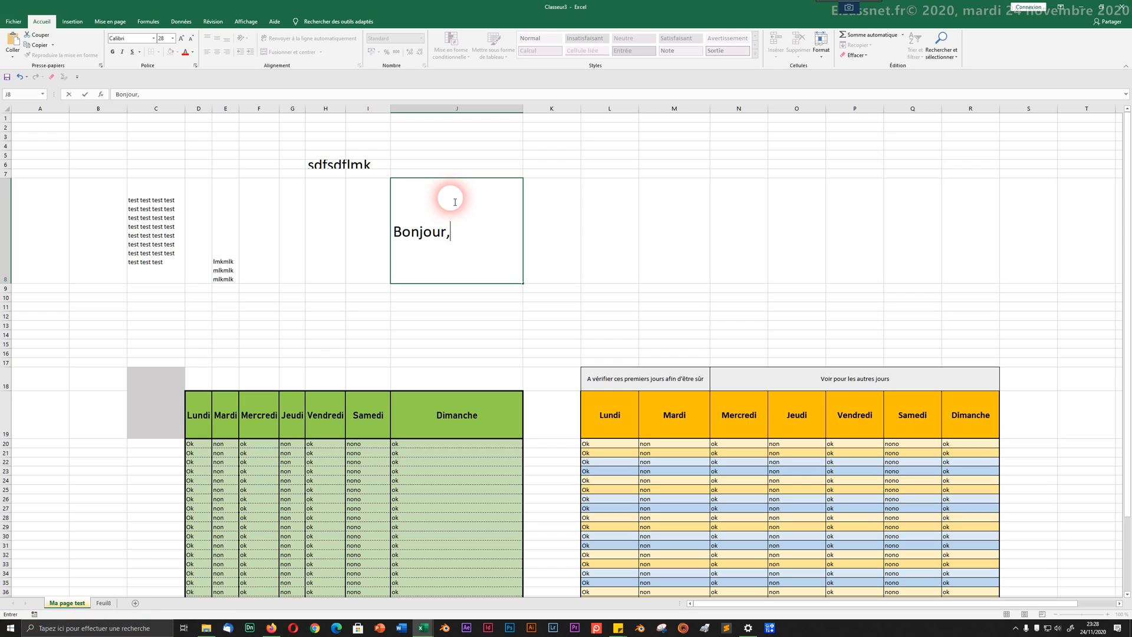
key(Return)
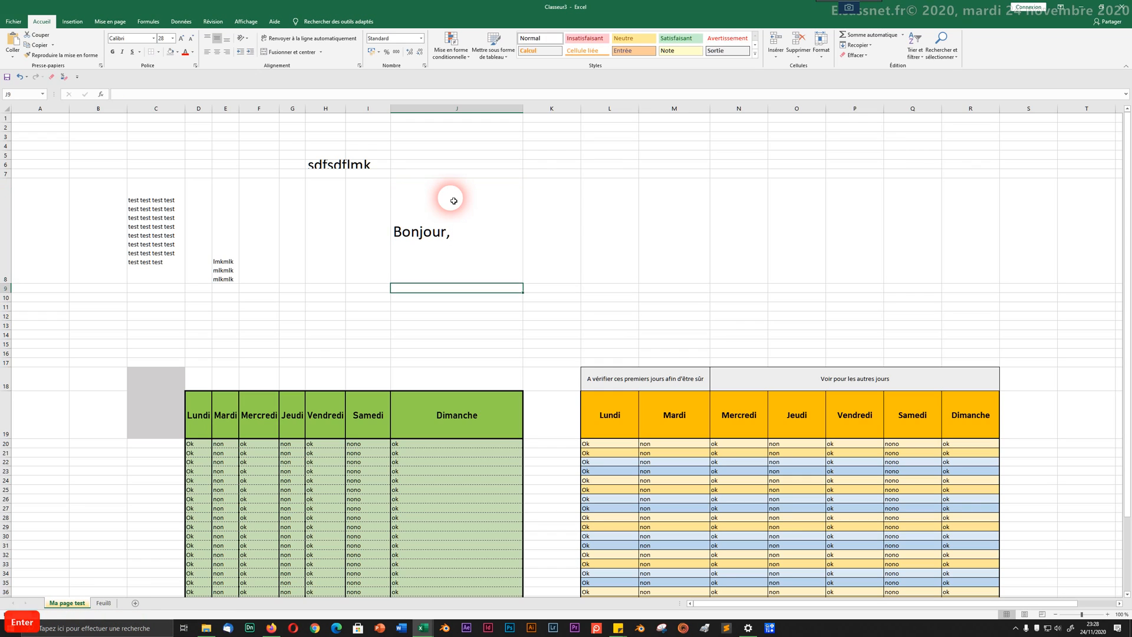
click(451, 205)
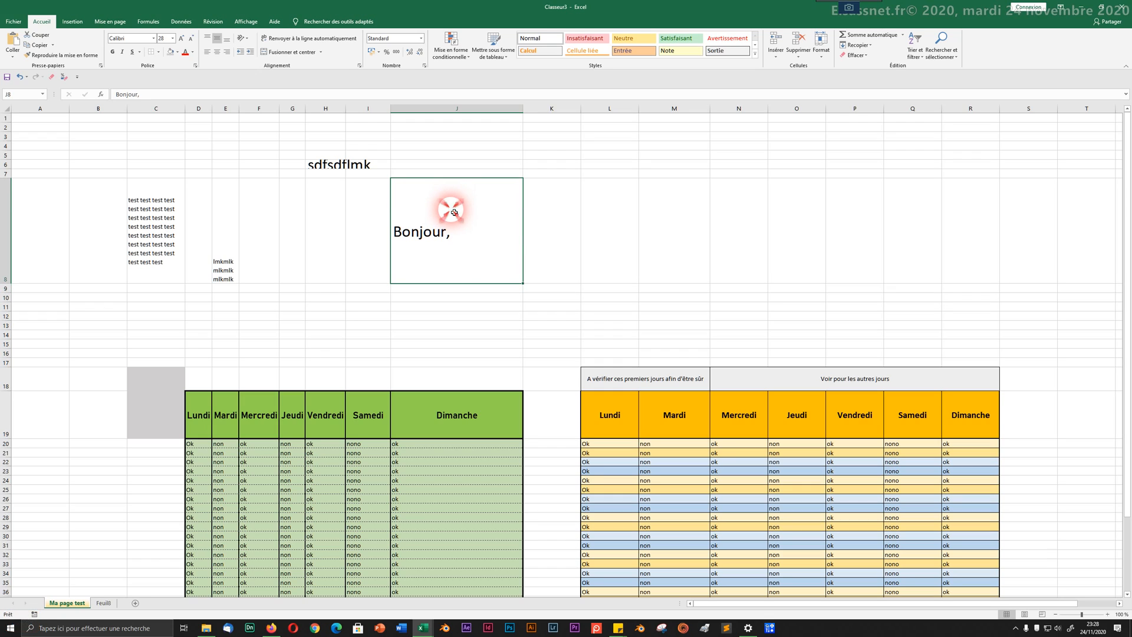
double_click(463, 234)
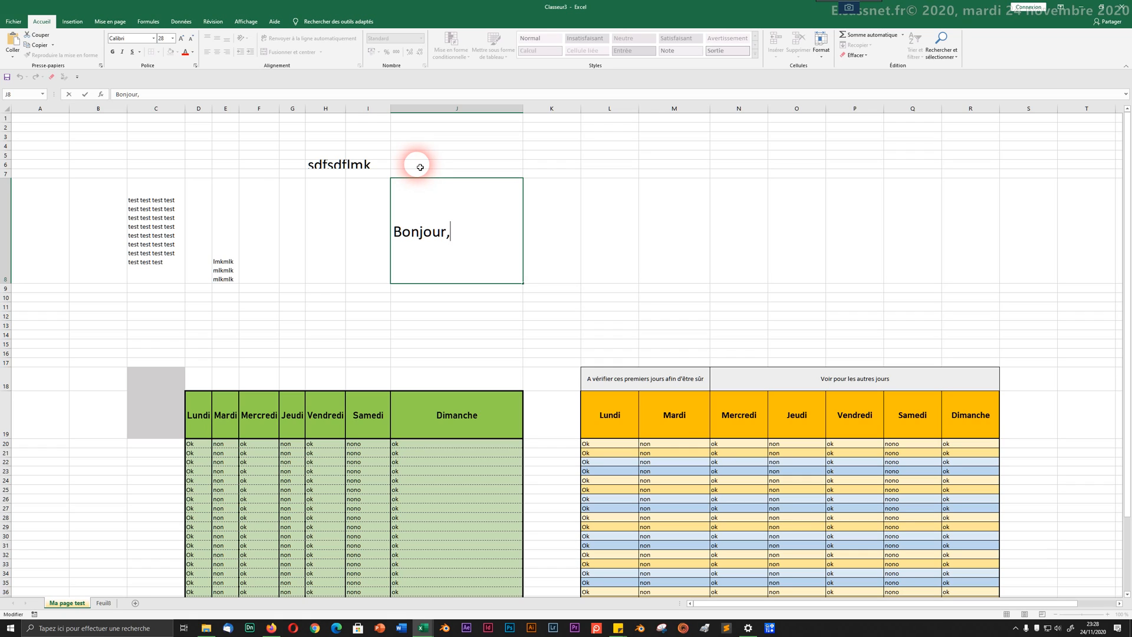
key(ctrl+Return)
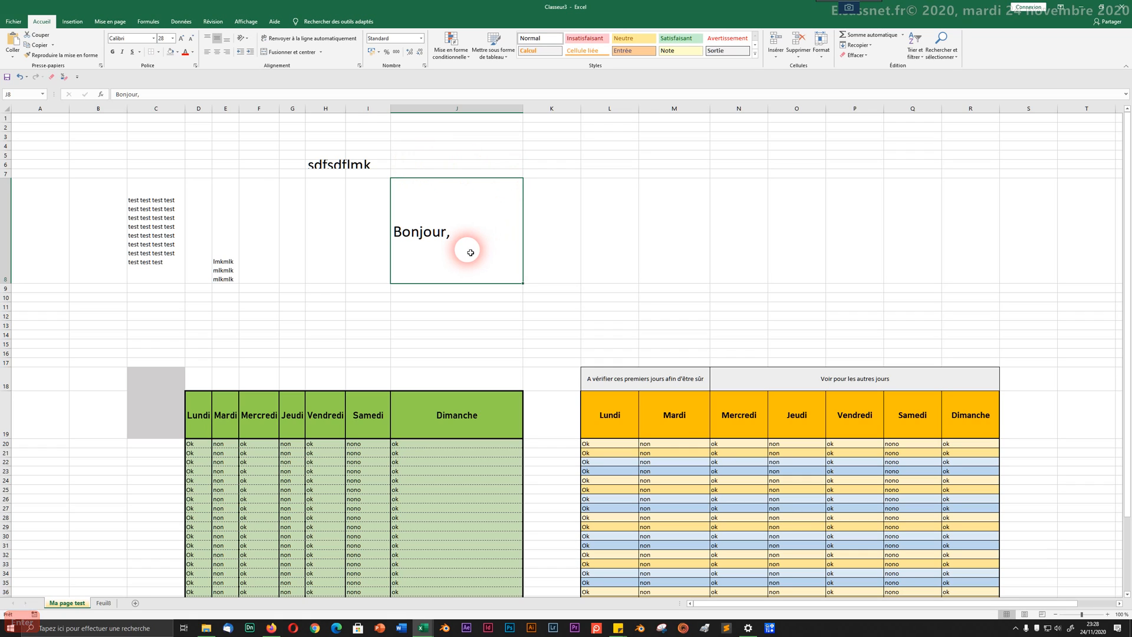
Step: Add the lines 'je', 'm'appelle' and a first name to J8, each on its own line
double_click(466, 232)
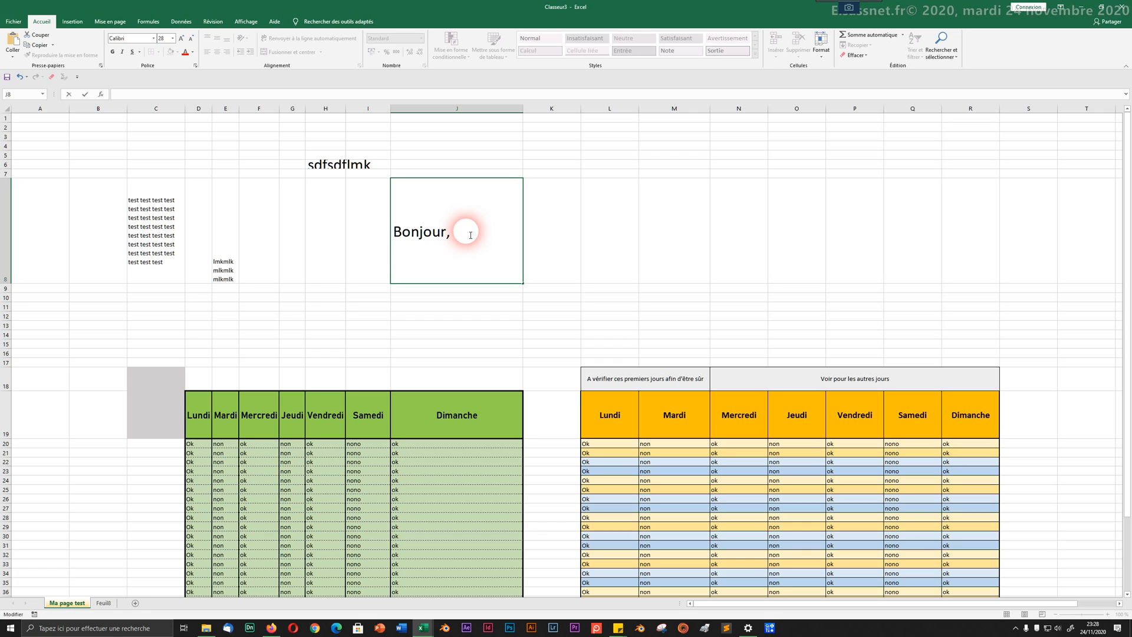
text(je)
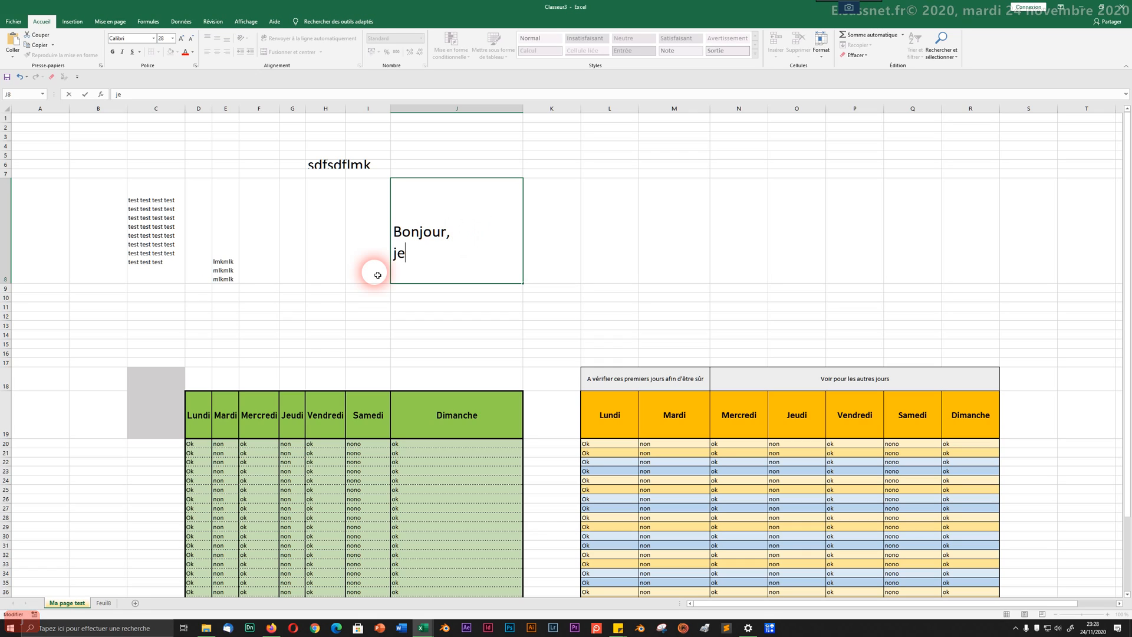
key(alt)
key(alt+Return)
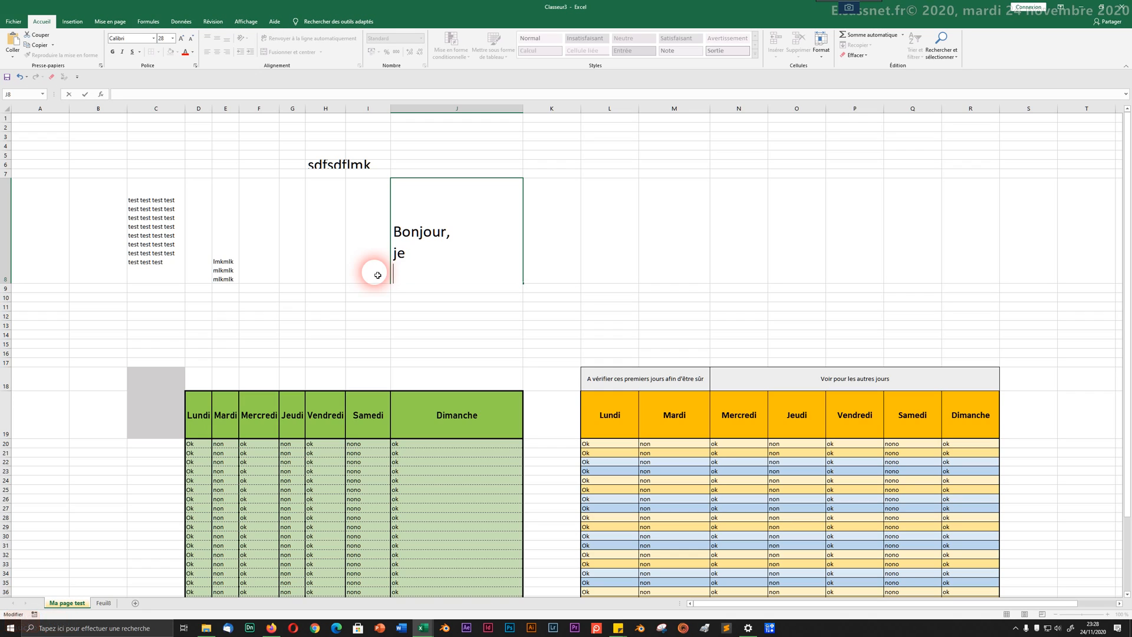
text(m'appelle)
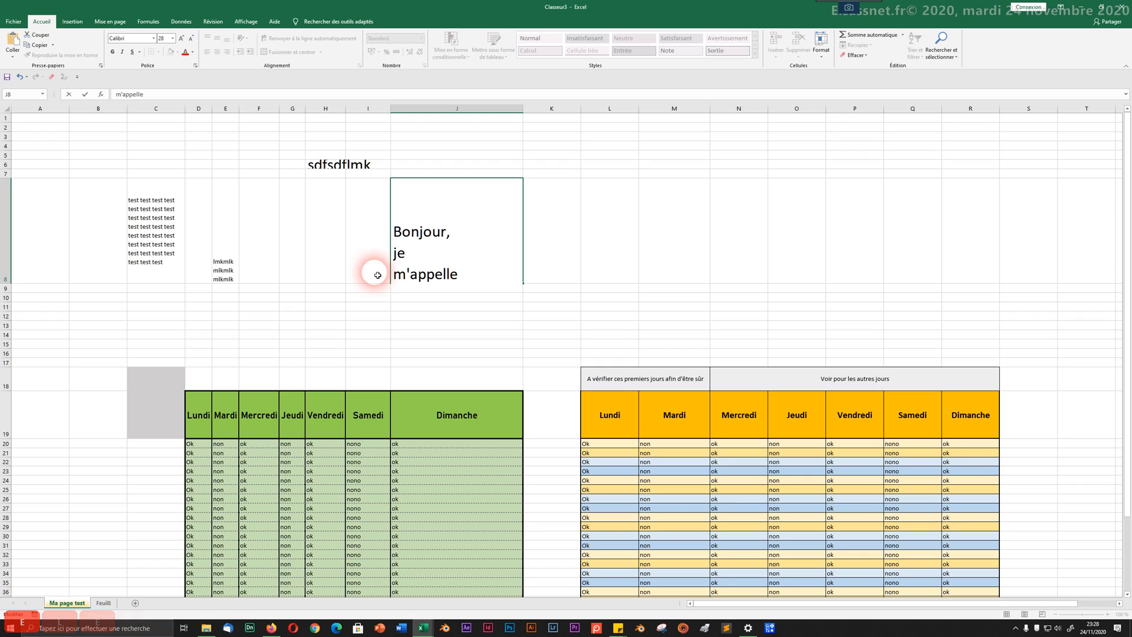
key(alt+Return)
text(Julen)
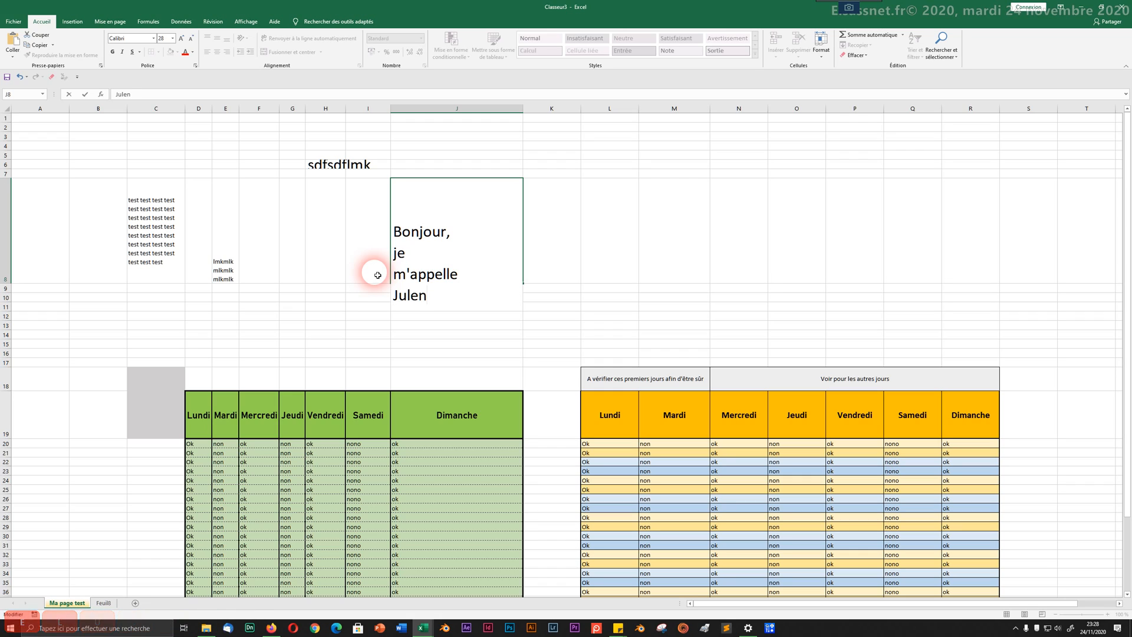
key(BackSpace)
key(BackSpace)
text(ien)
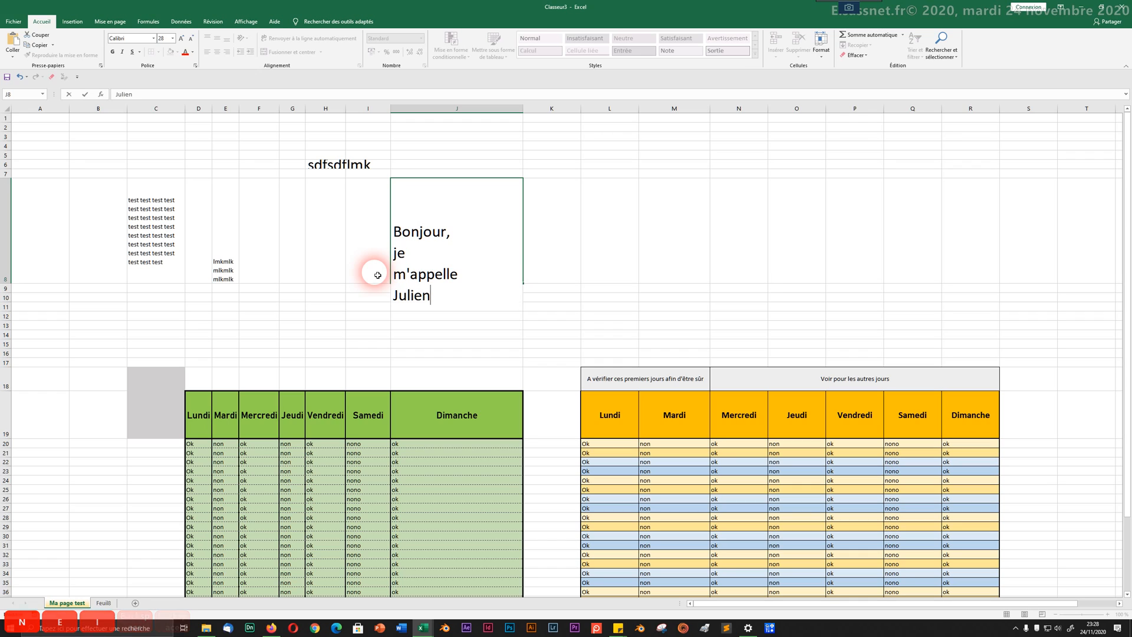
key(Return)
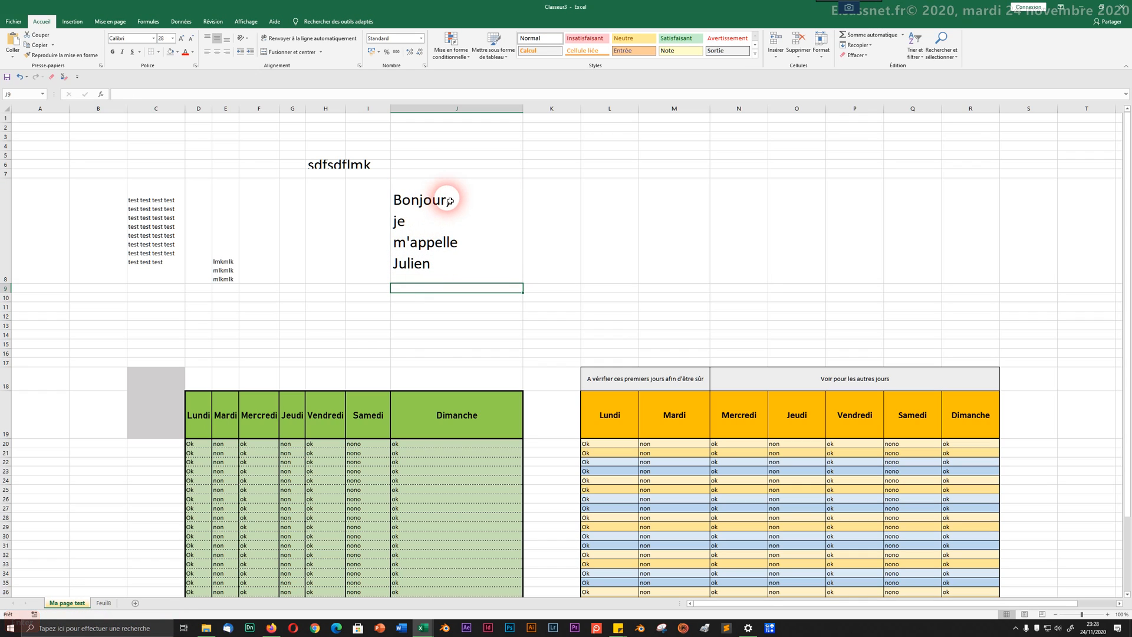
click(433, 273)
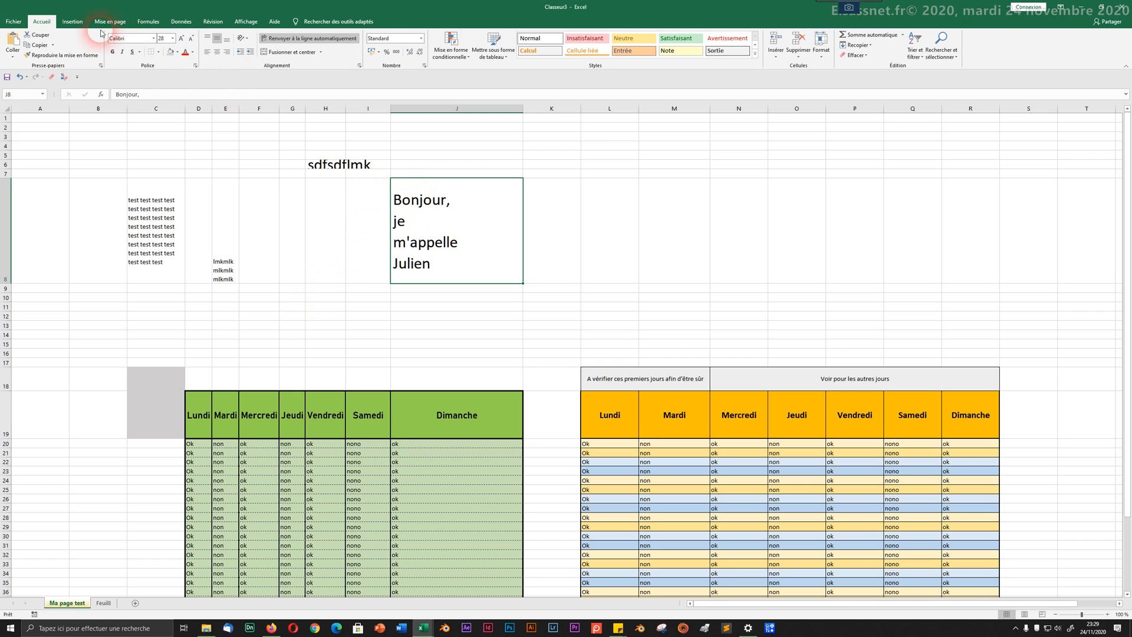
click(196, 66)
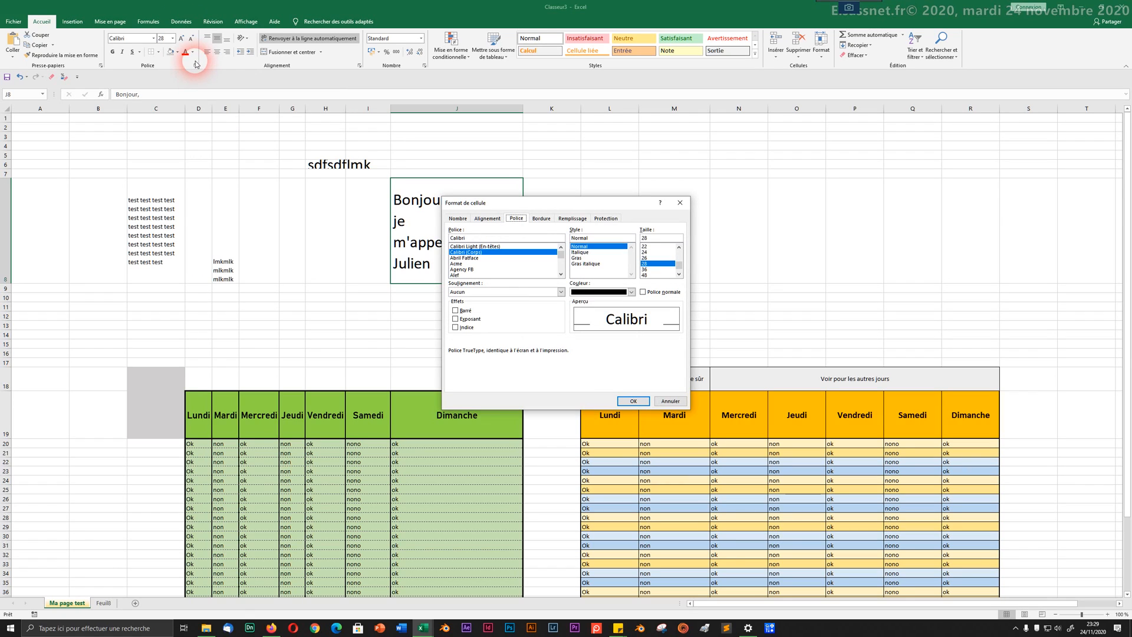
click(680, 204)
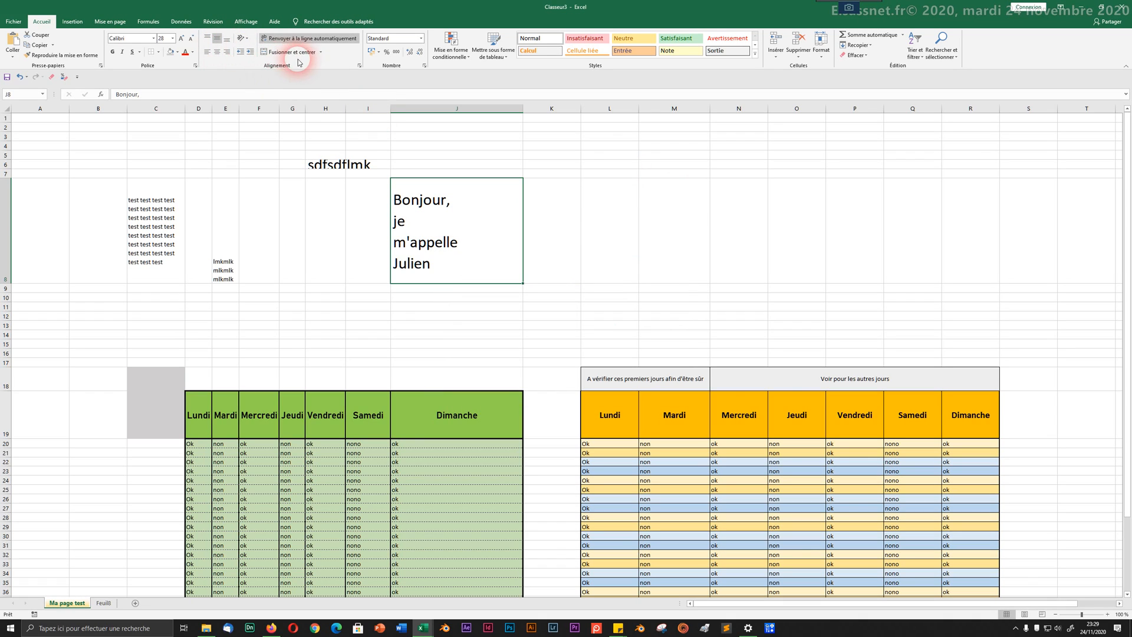
click(359, 67)
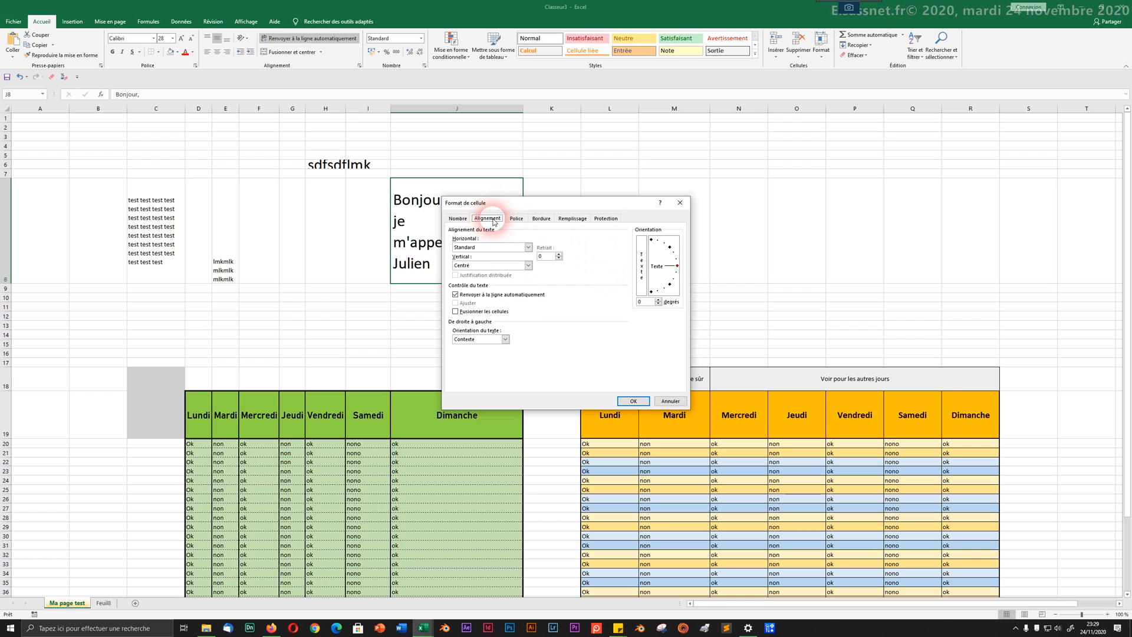
click(456, 218)
click(517, 220)
click(540, 218)
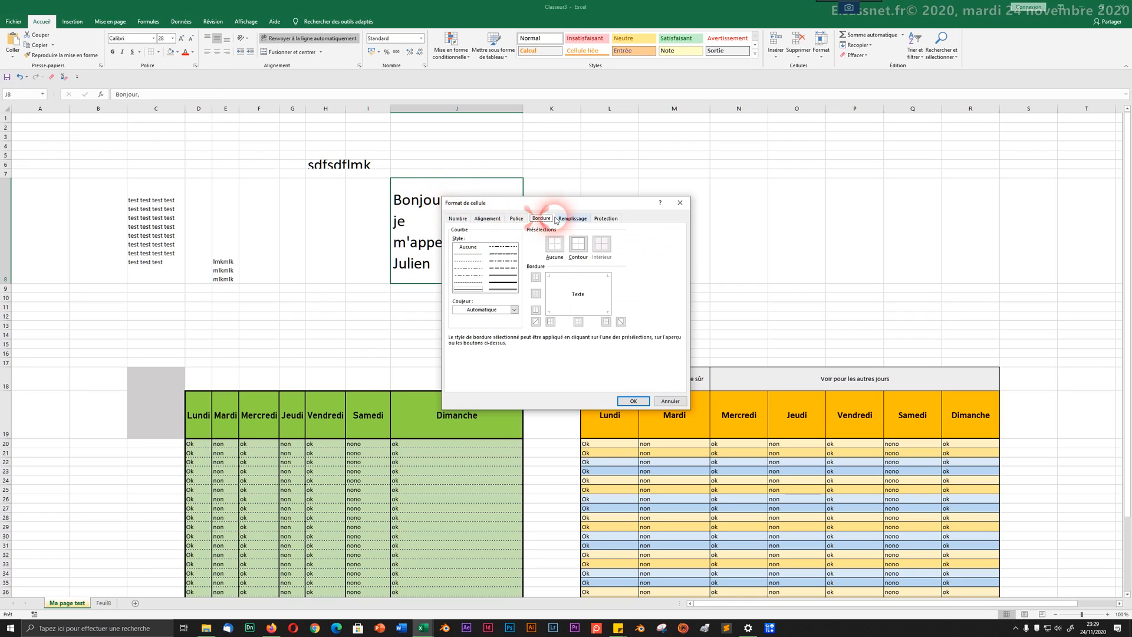
click(559, 219)
click(489, 219)
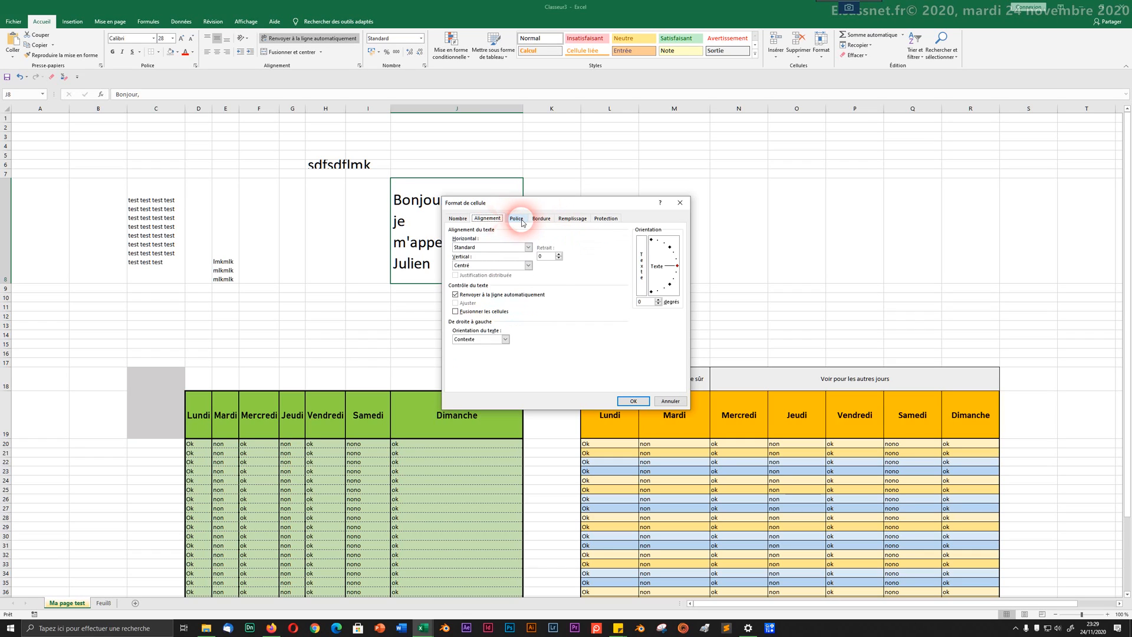
click(519, 219)
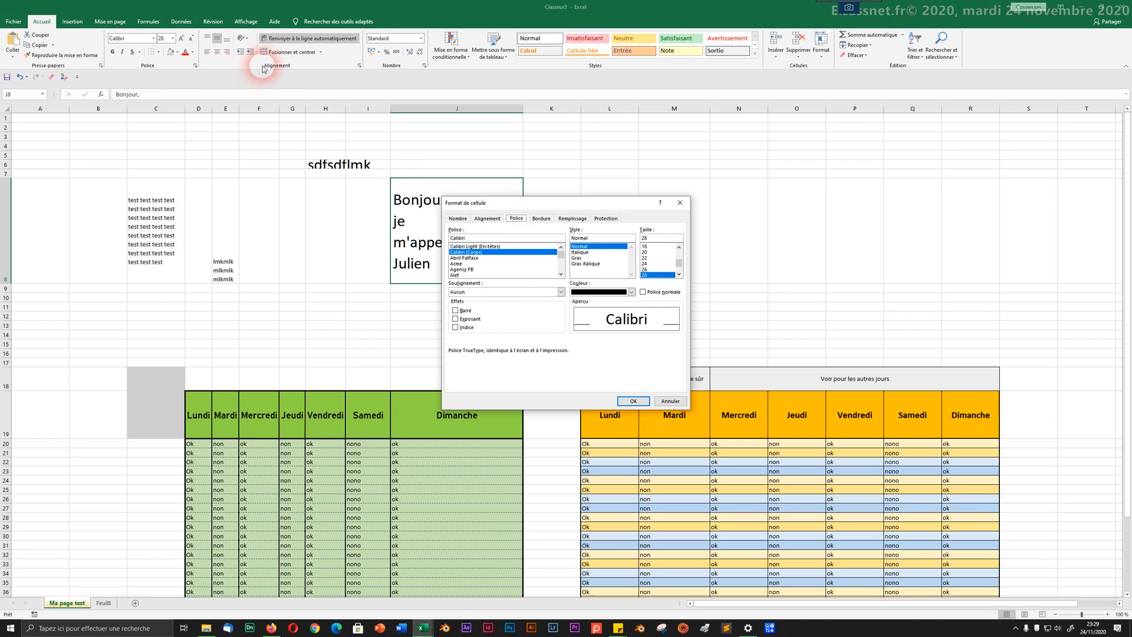
click(495, 219)
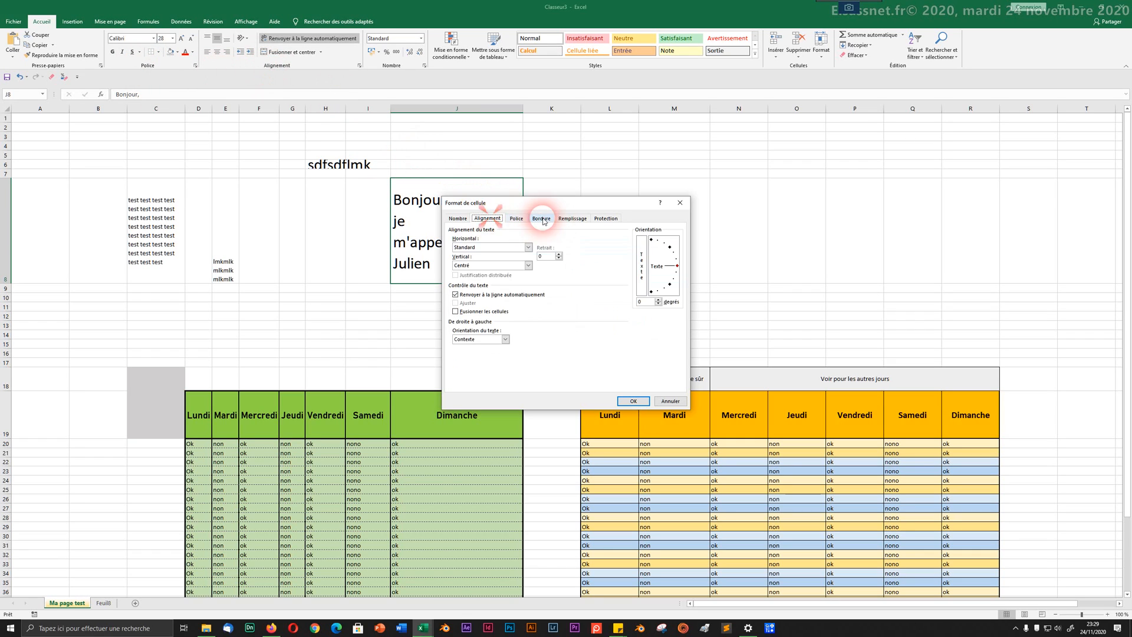
click(541, 219)
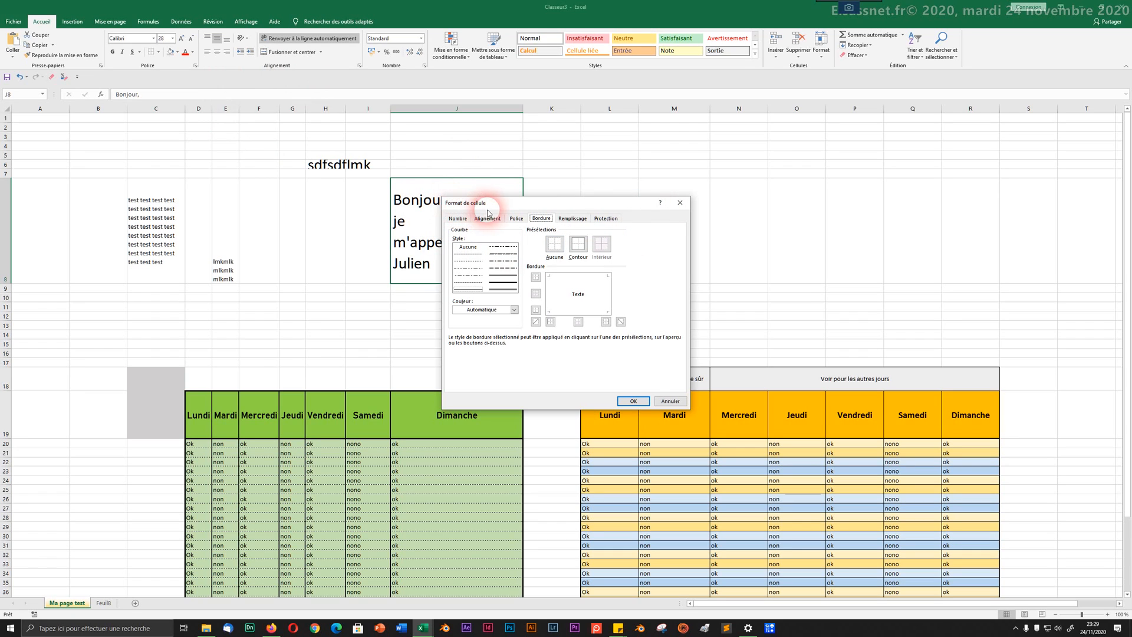
click(678, 206)
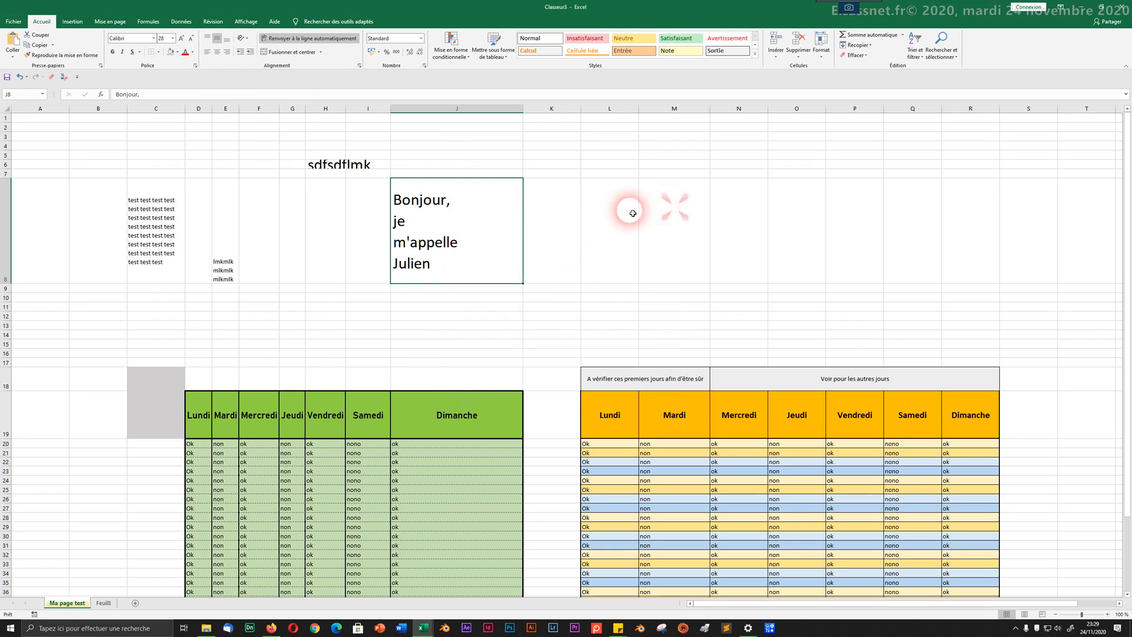
right_click(459, 237)
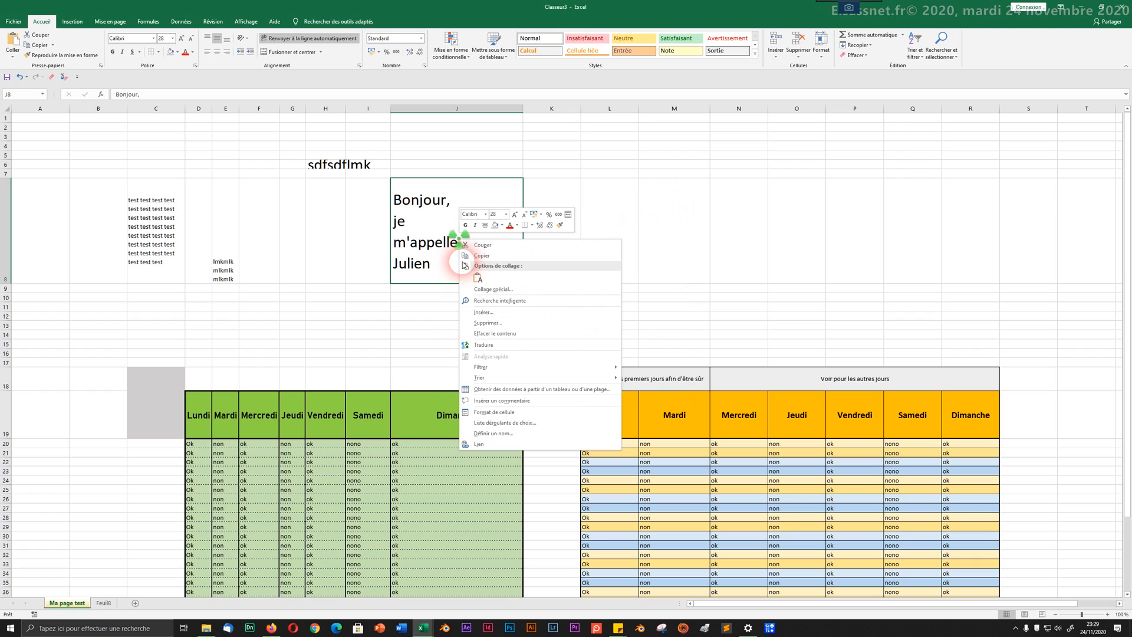
click(481, 412)
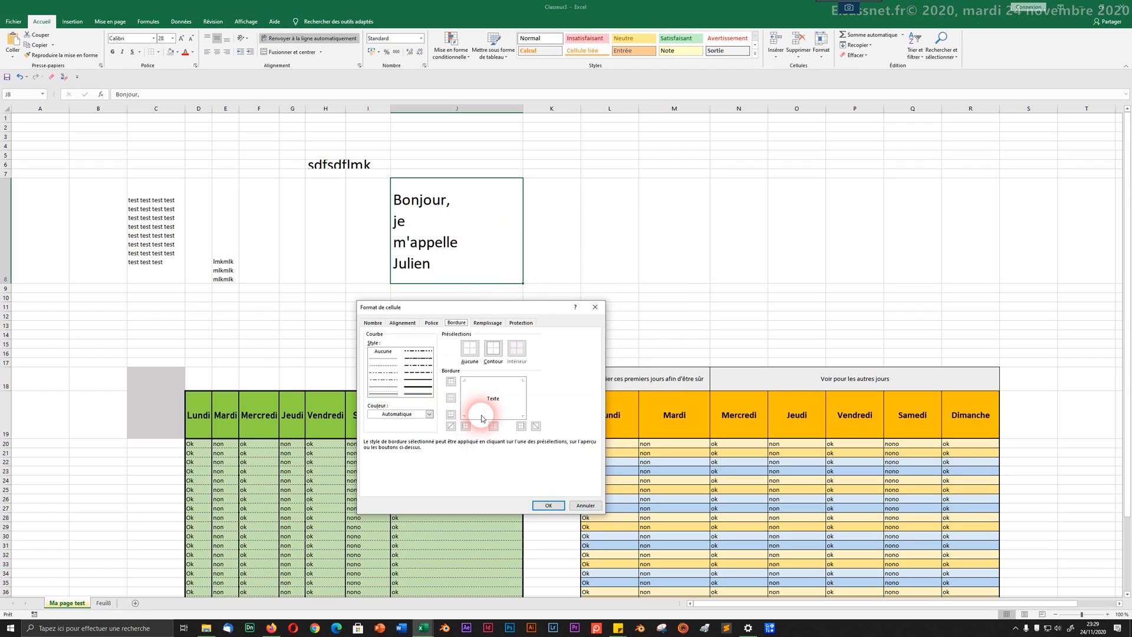
click(488, 323)
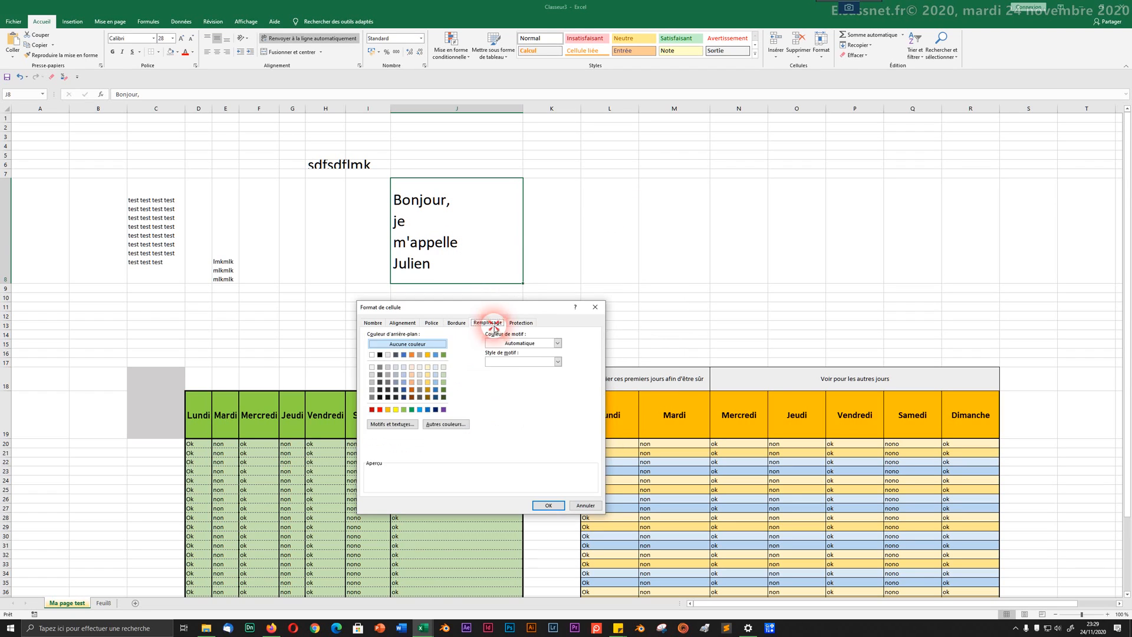
click(587, 313)
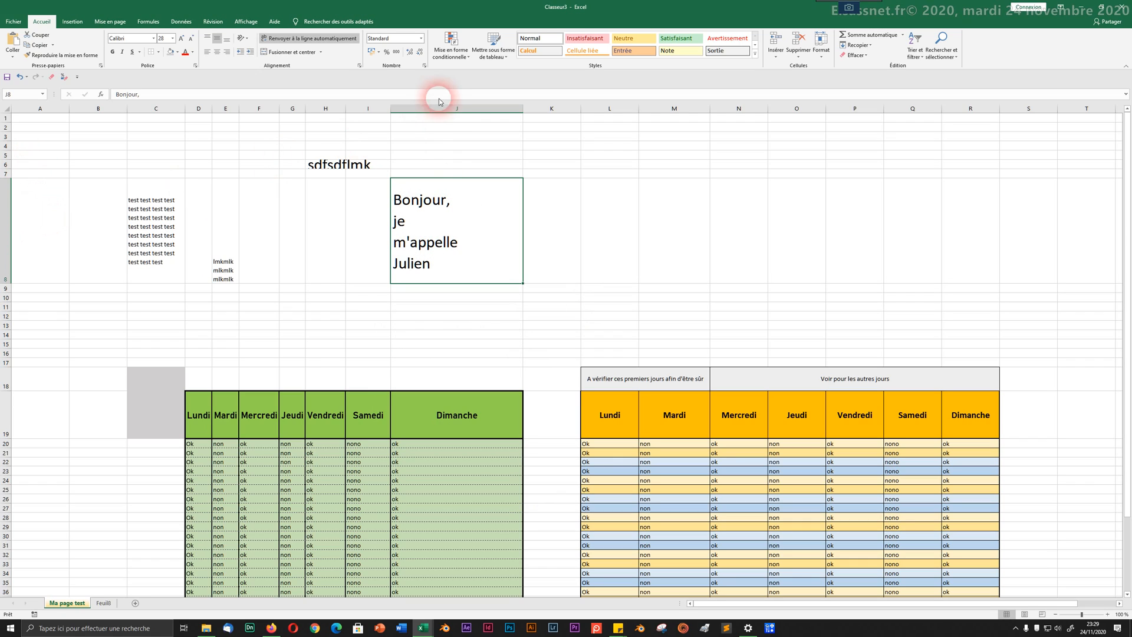
Step: Tilt J8's greeting counterclockwise using the Orientation options, after trying a clockwise tilt
click(245, 40)
click(260, 52)
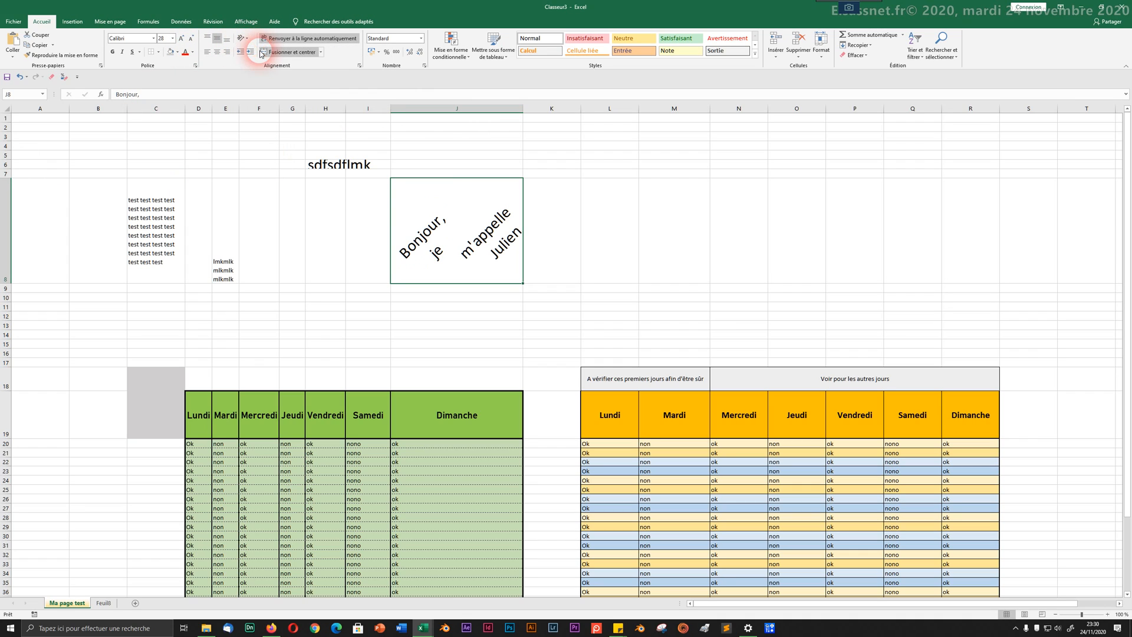
click(242, 38)
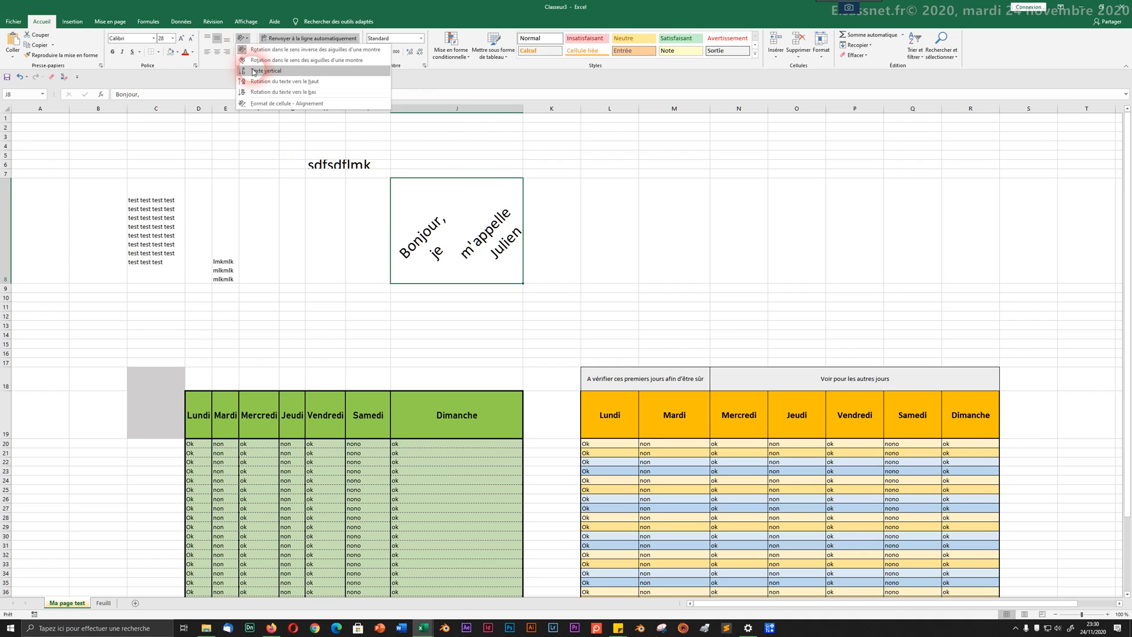
click(260, 59)
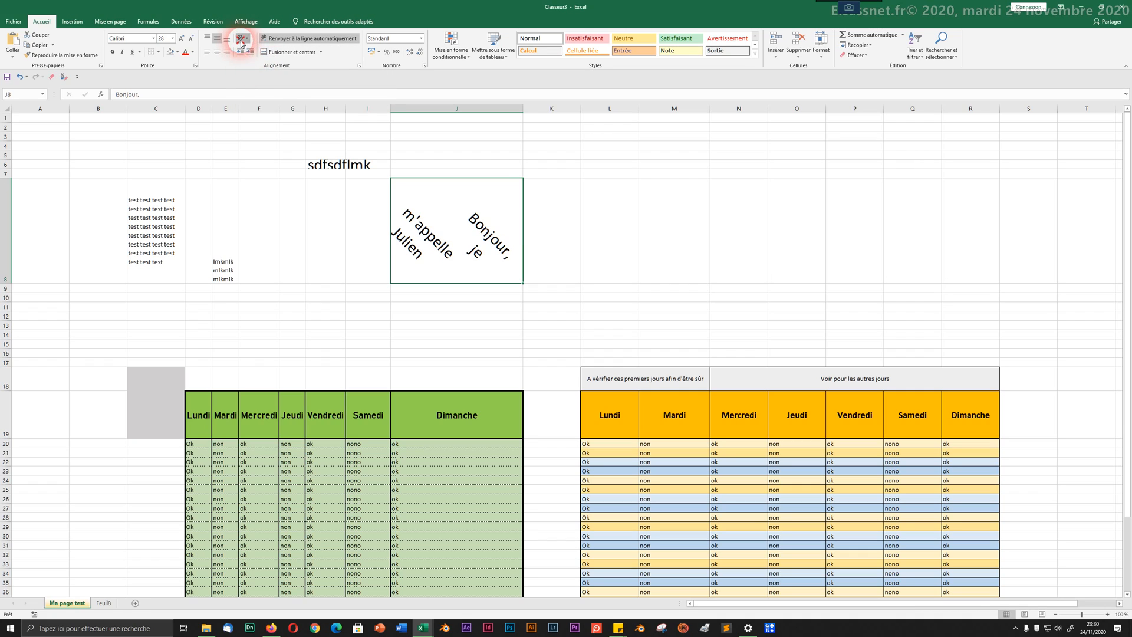
click(241, 40)
click(255, 49)
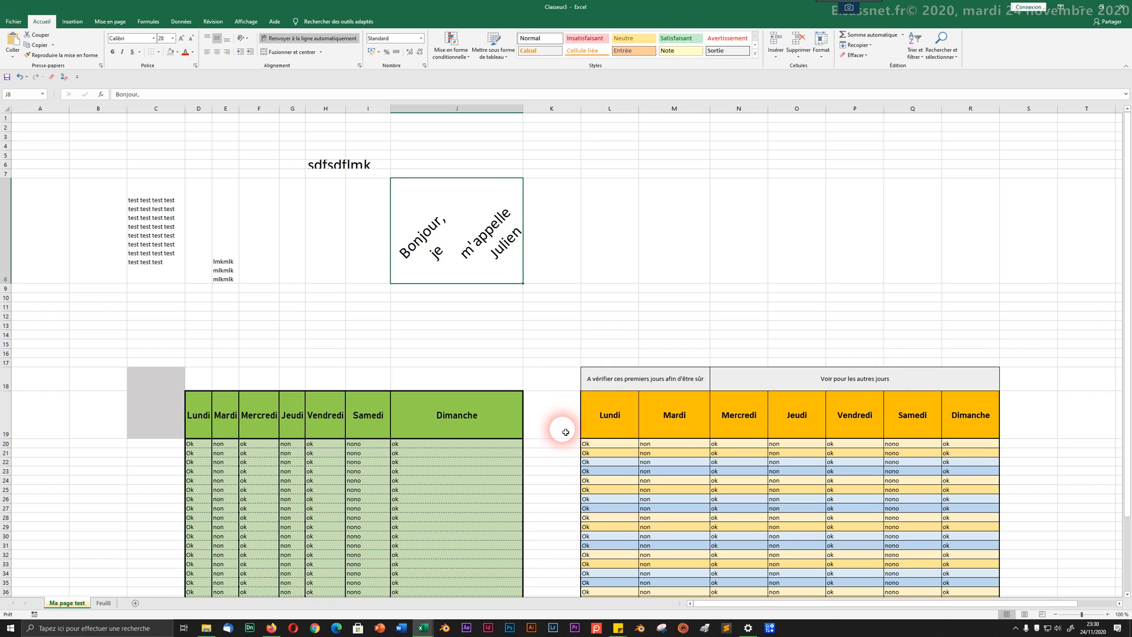
click(551, 383)
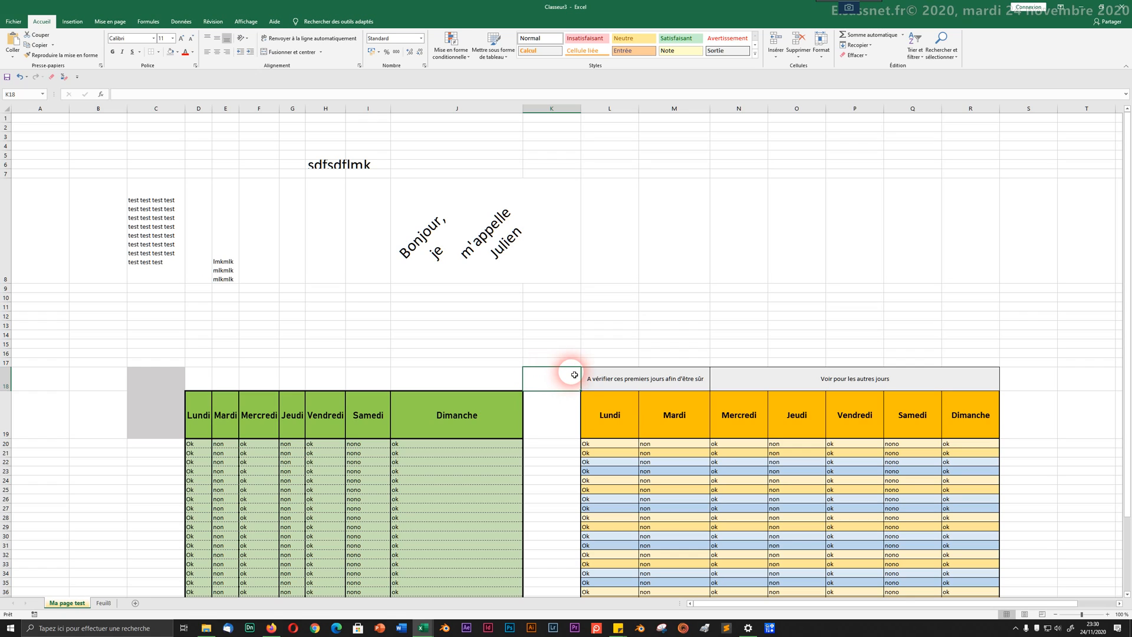
Step: Reselect J8 and open the Format cell size options, closing them without changes
click(421, 229)
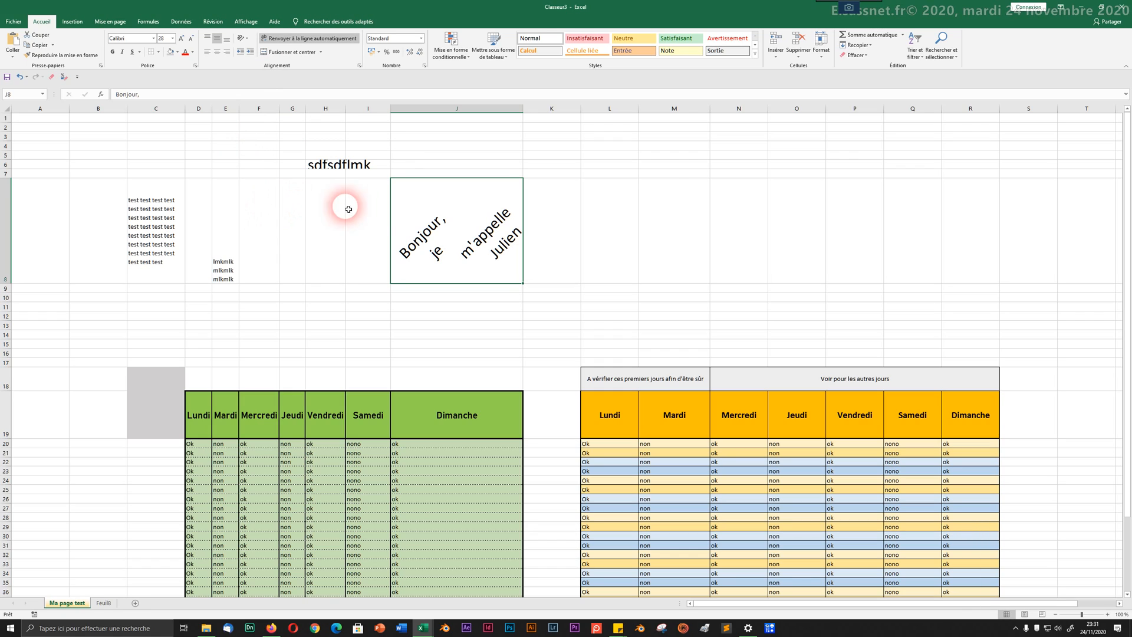
click(821, 50)
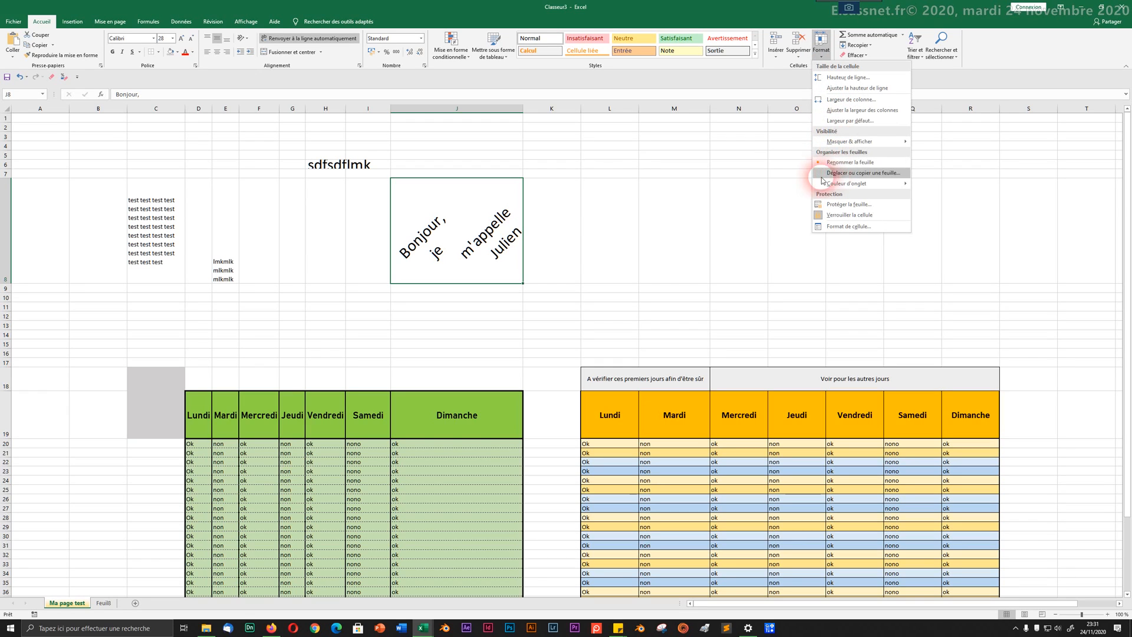
click(274, 117)
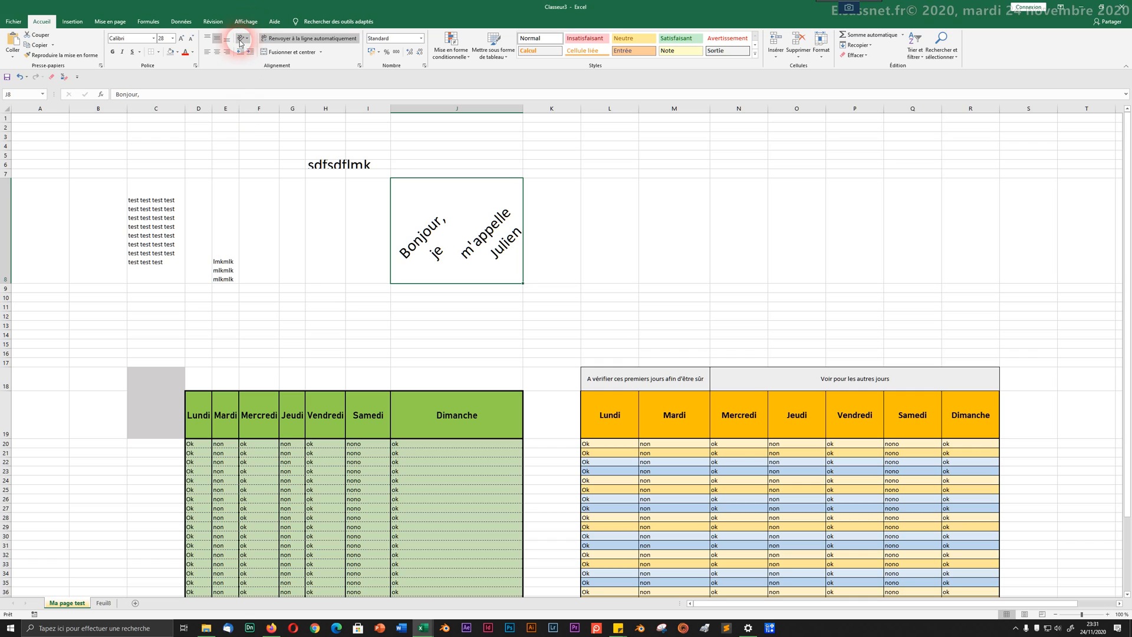
click(289, 219)
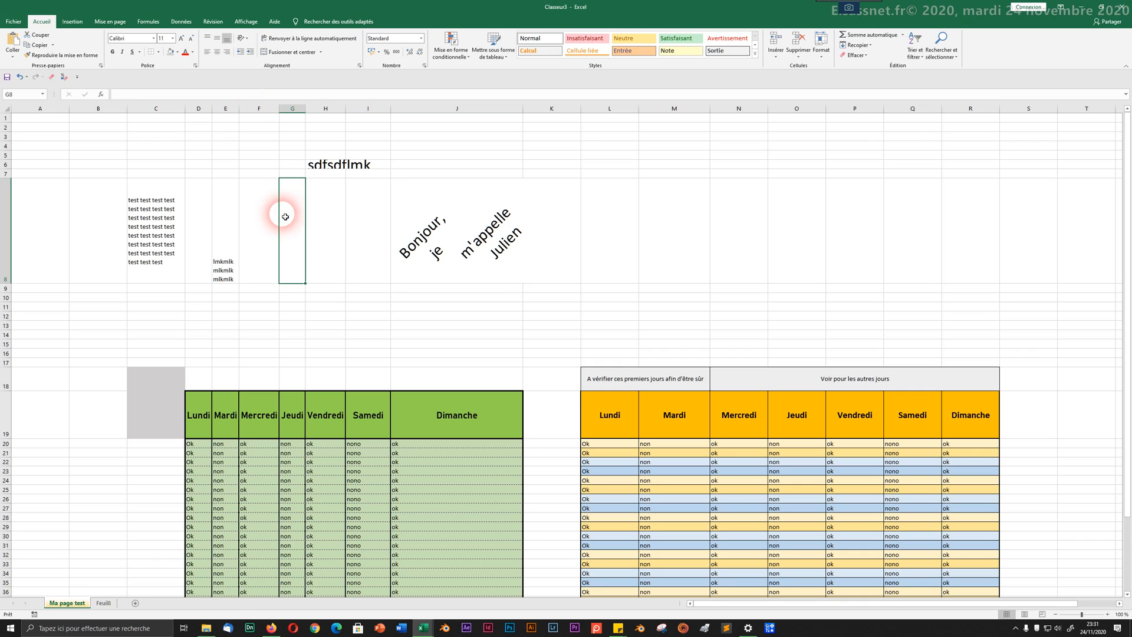
Step: Hide columns E to I, the green table's Mardi to Samedi columns
drag(226, 109, 384, 109)
right_click(363, 108)
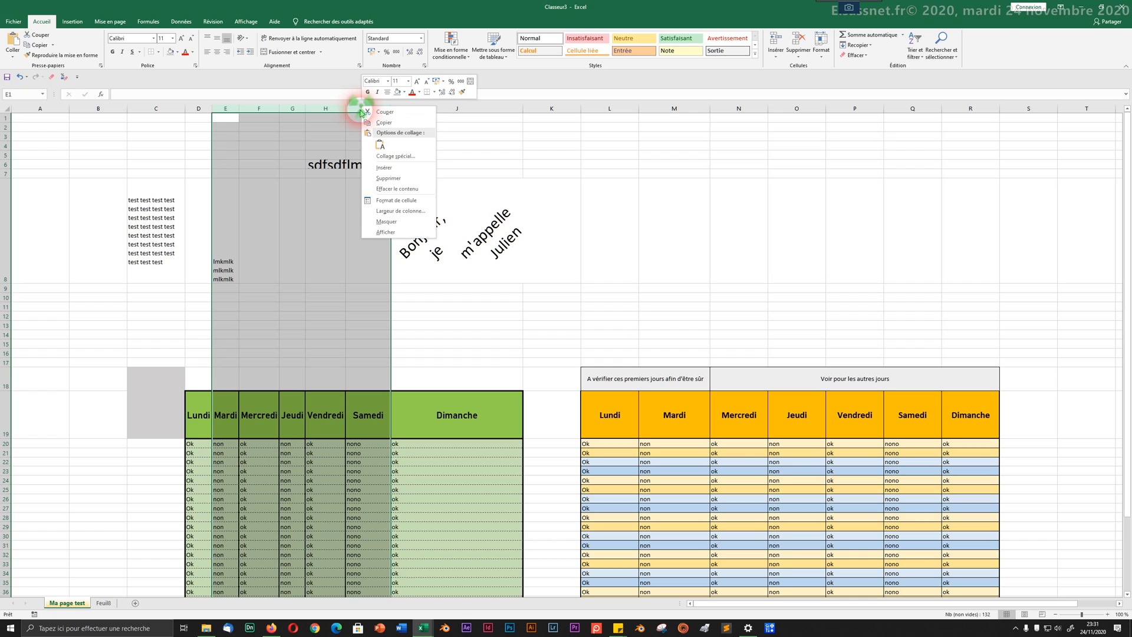
click(386, 221)
click(115, 190)
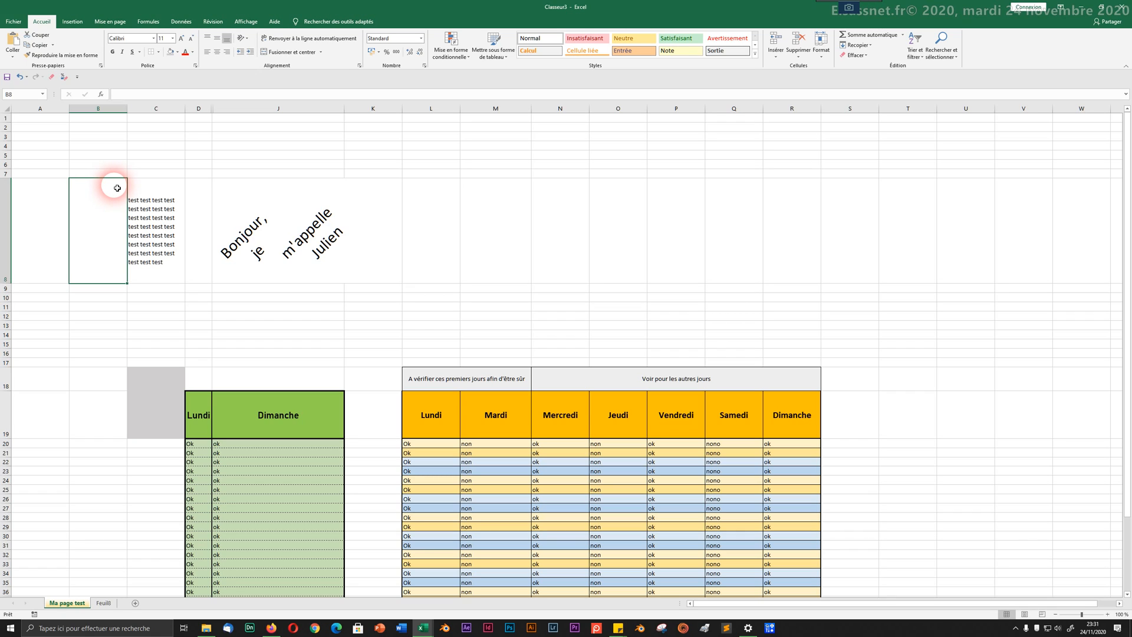
Step: Delete columns K to M, the orange table's Lundi and Mardi columns
click(59, 111)
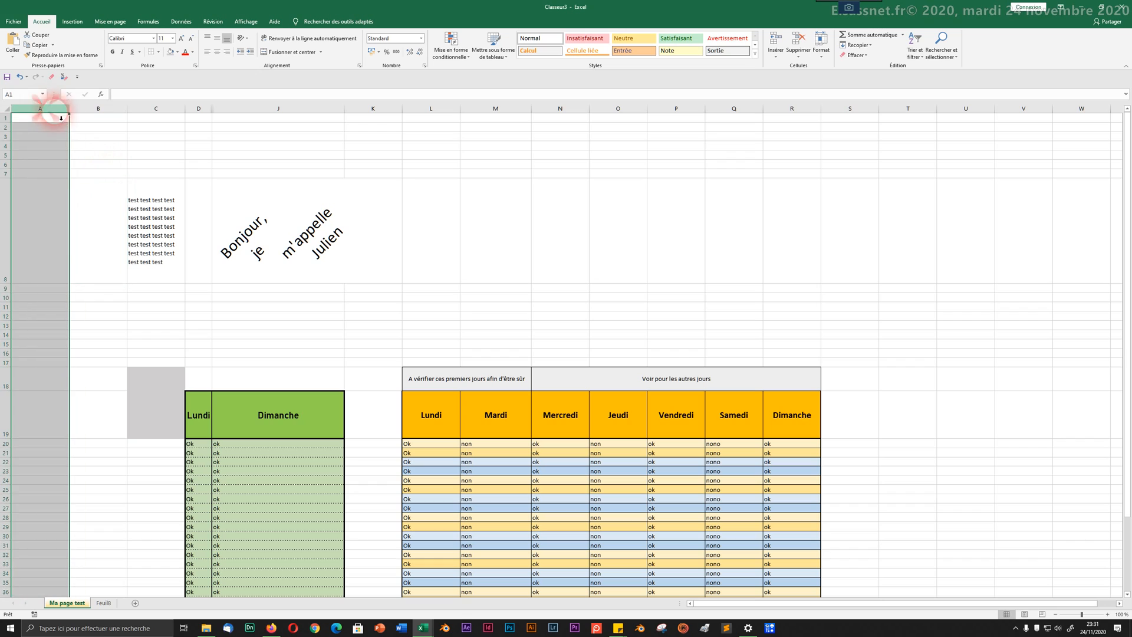
click(201, 115)
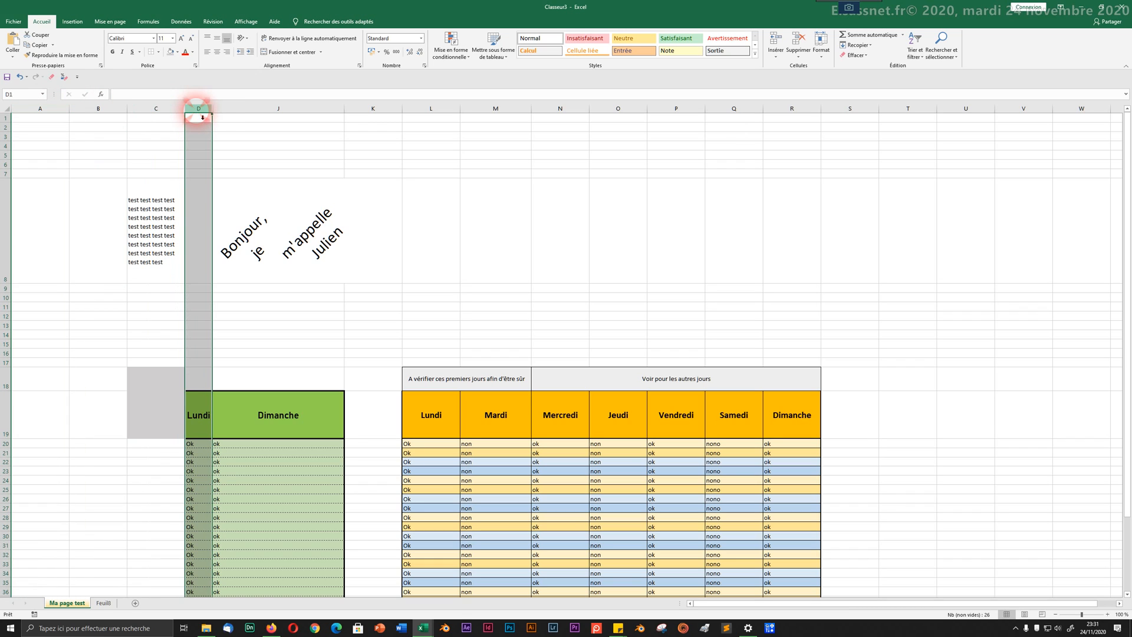
click(257, 113)
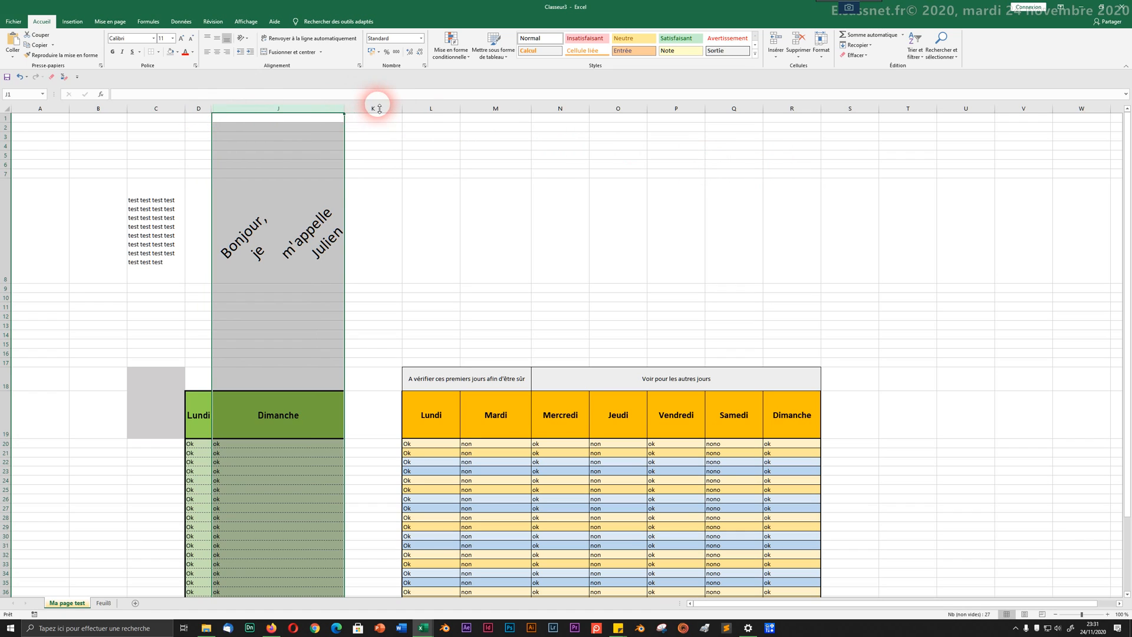
drag(384, 108, 472, 101)
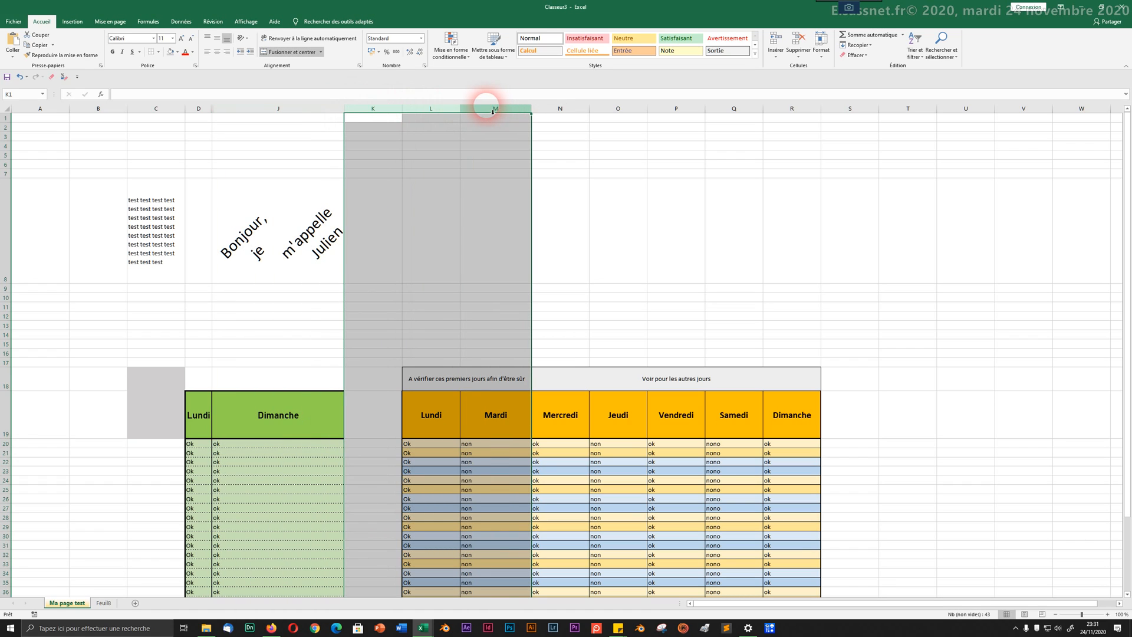
right_click(445, 110)
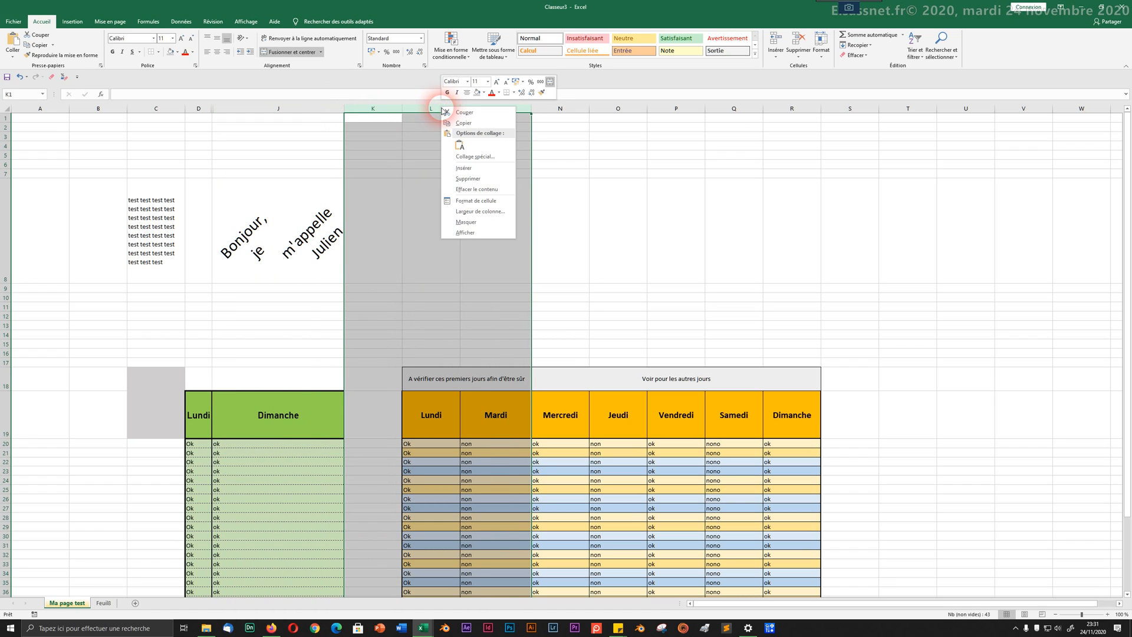
click(466, 179)
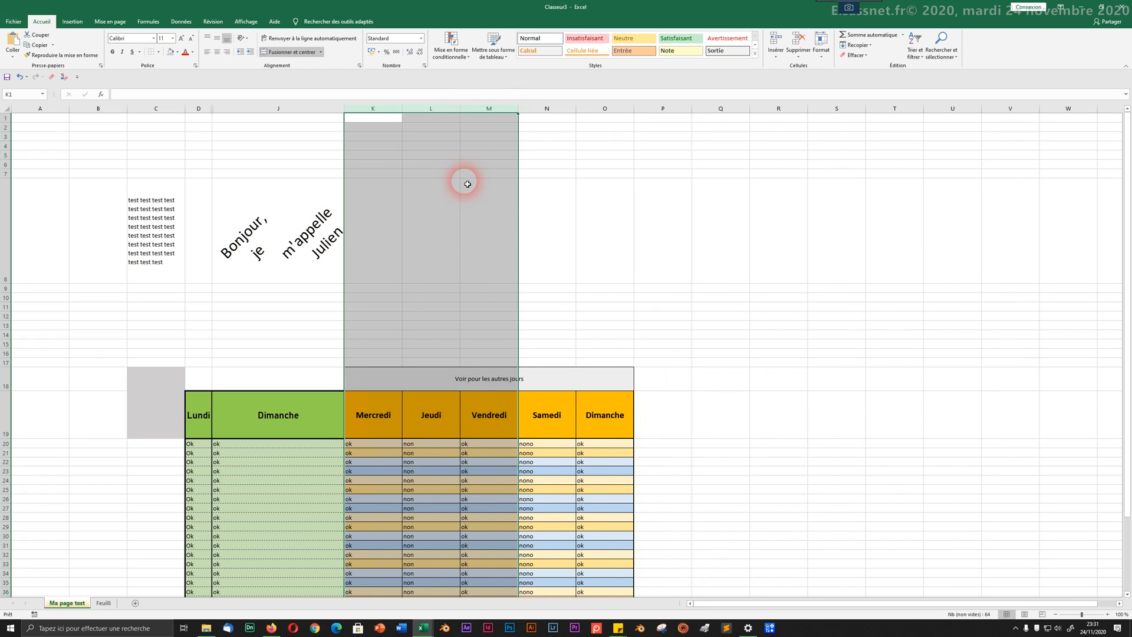
click(416, 202)
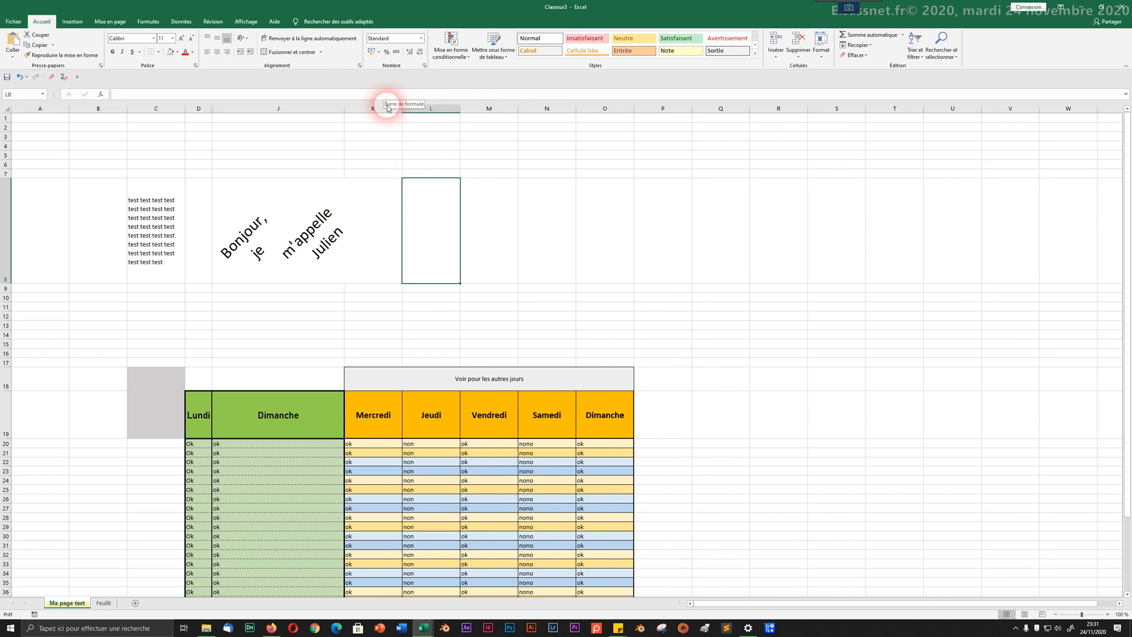
Step: Try revealing the hidden columns by dragging a column border, then undo the width change
click(489, 112)
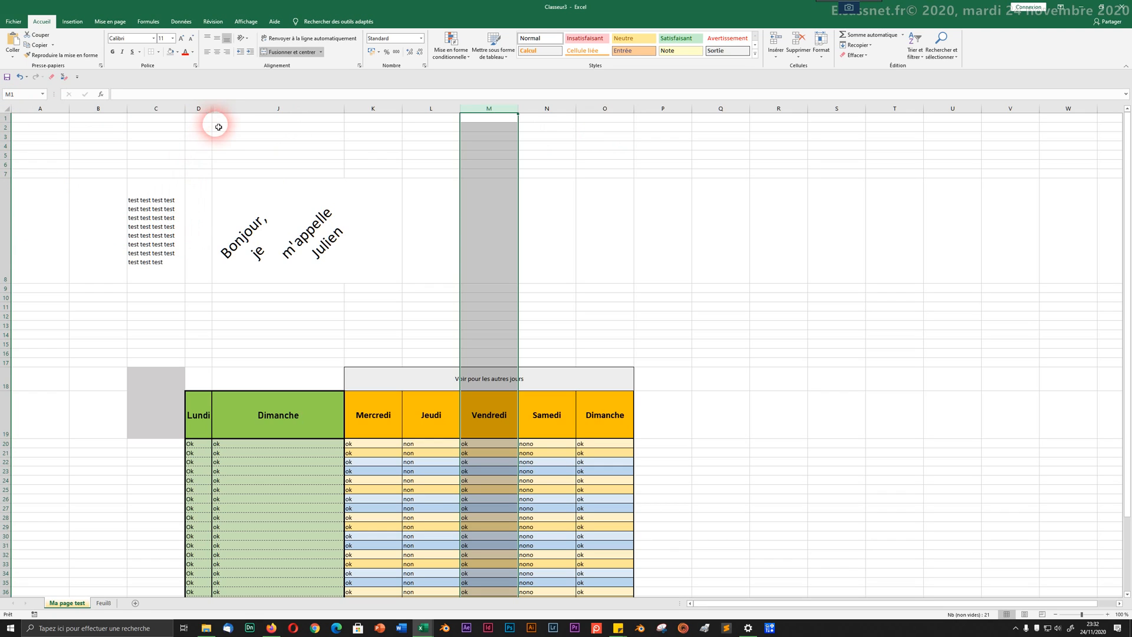
drag(215, 112, 309, 112)
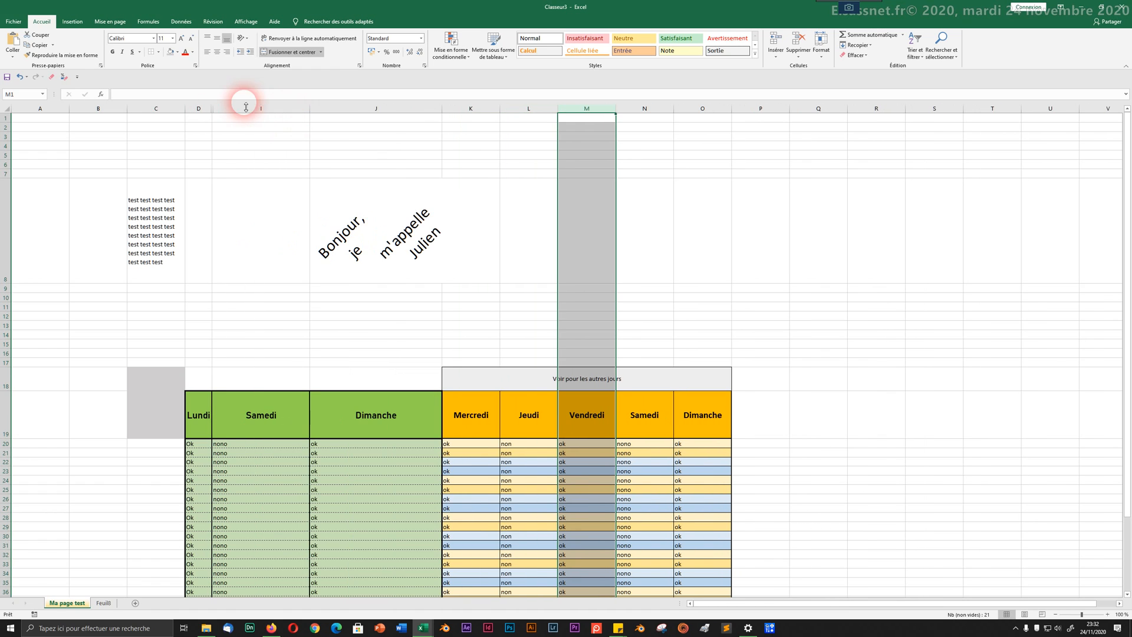
drag(215, 109, 264, 109)
key(ctrl+z)
key(ctrl+z)
key(ctrl+z)
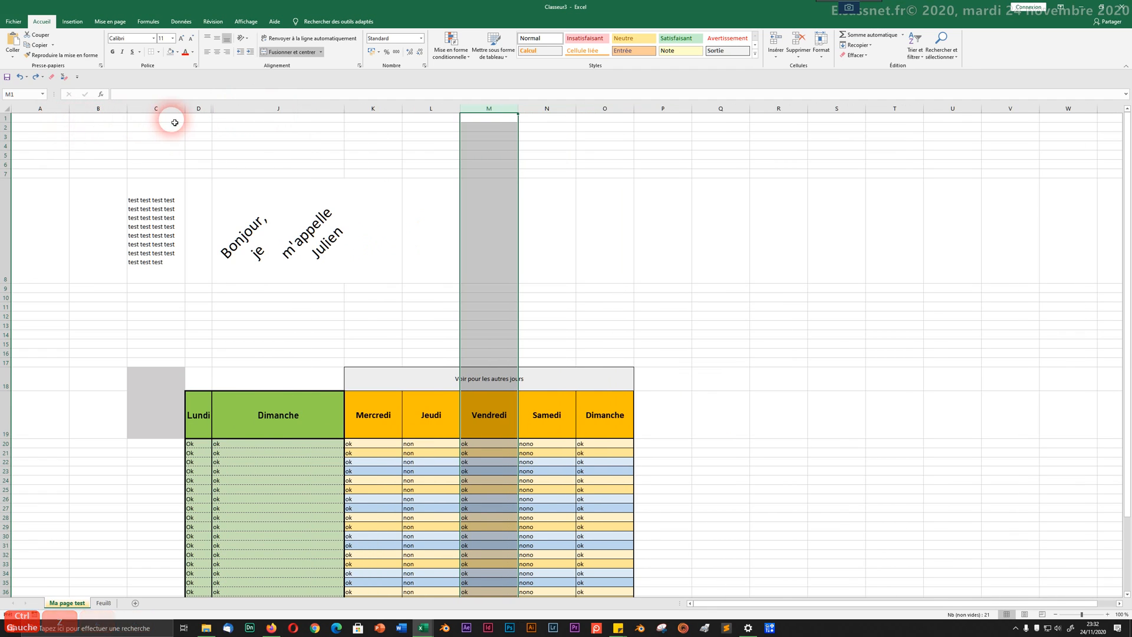
Step: Select the whole sheet and unhide all columns, restoring E to I
click(6, 111)
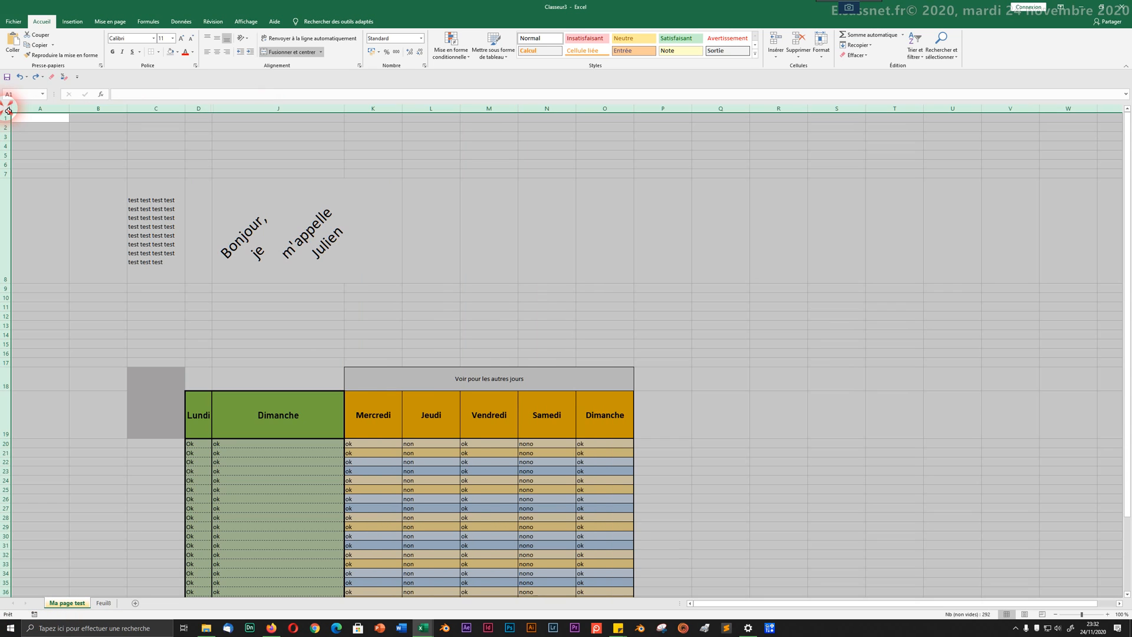
right_click(139, 107)
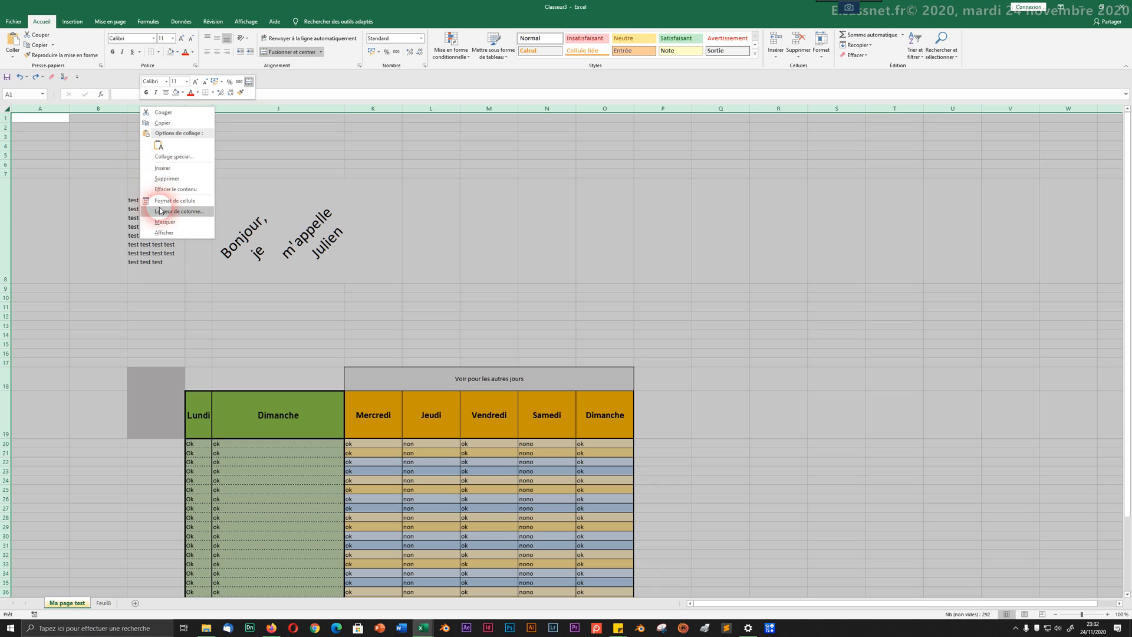
click(161, 232)
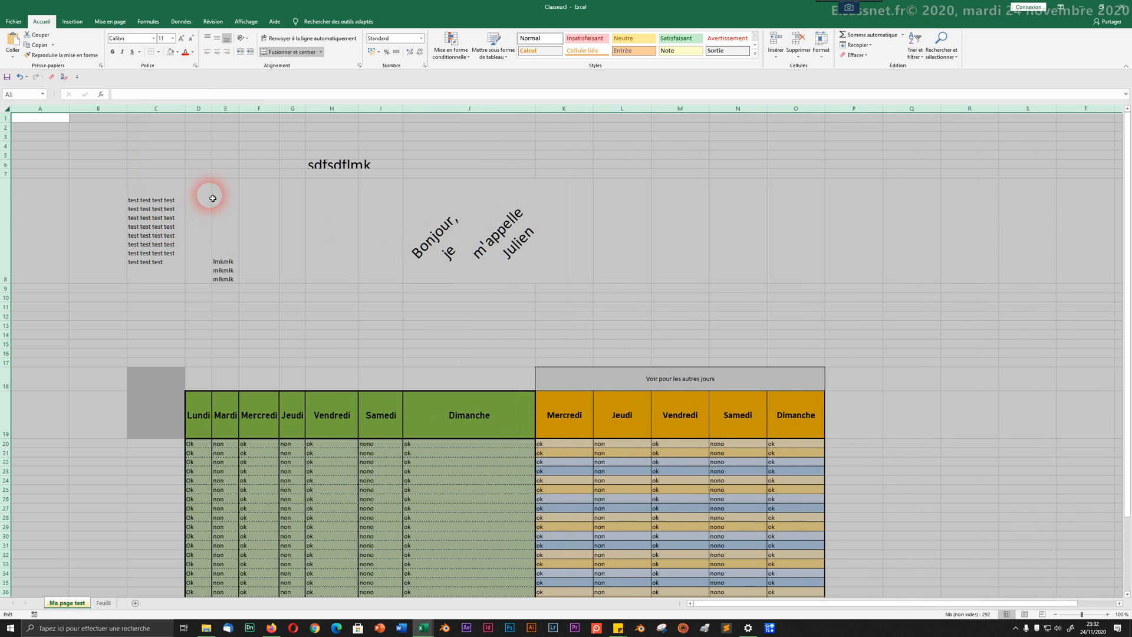
click(252, 169)
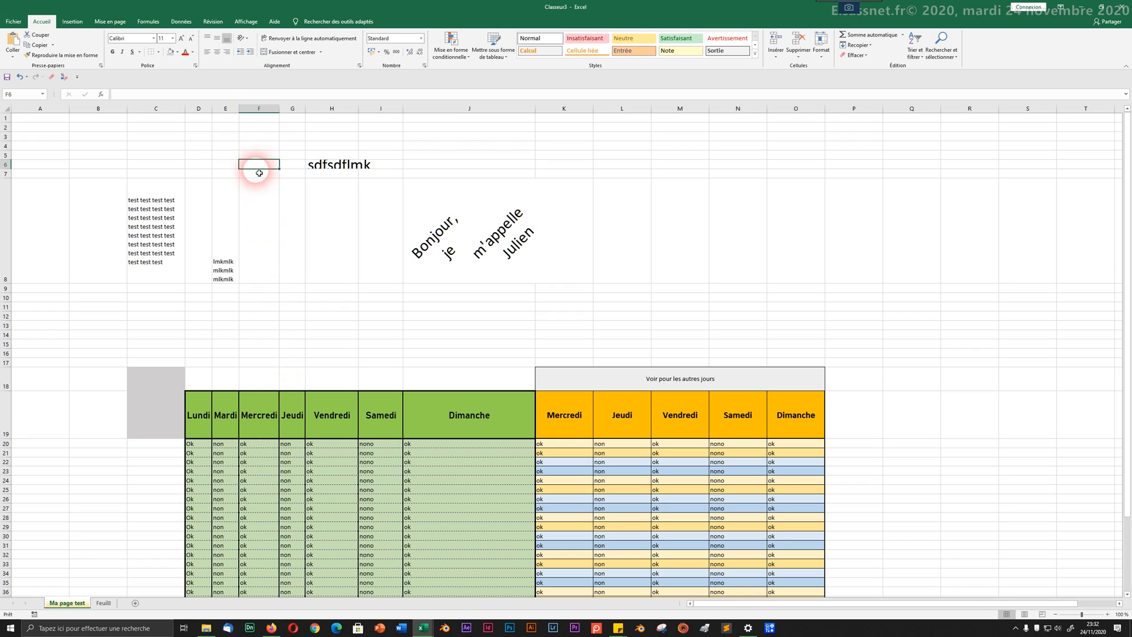
click(202, 108)
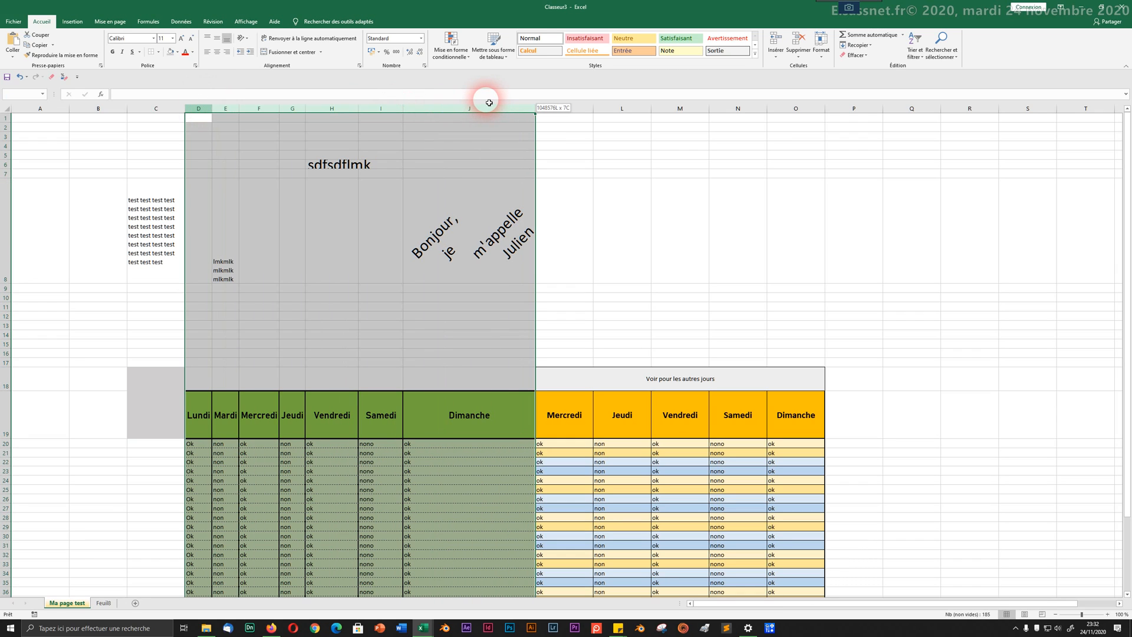
drag(488, 102, 488, 103)
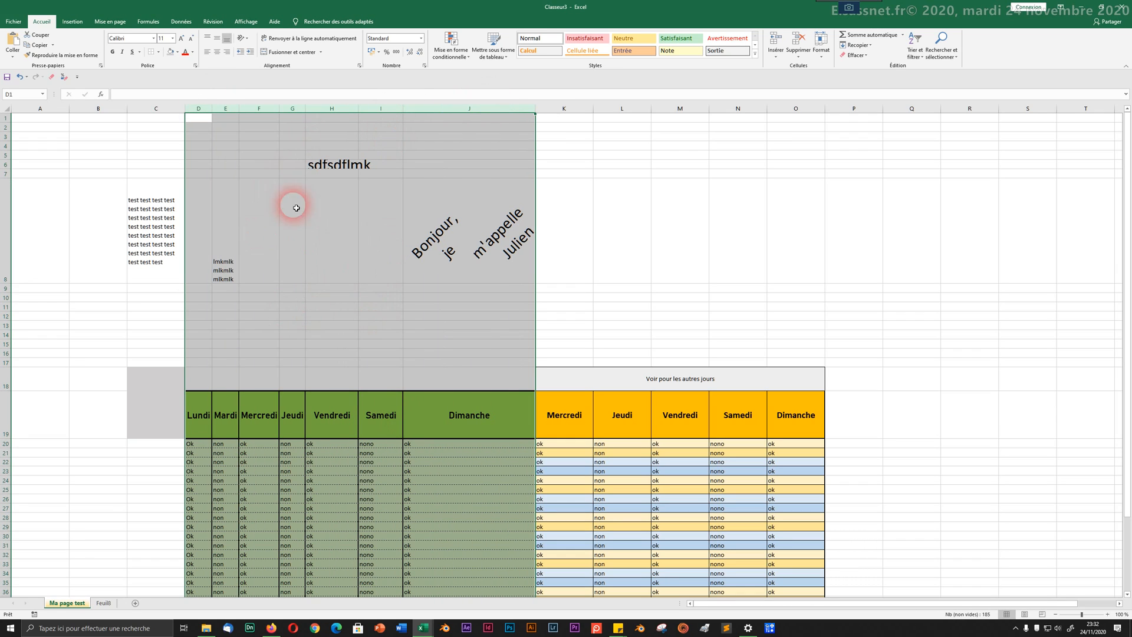
click(159, 109)
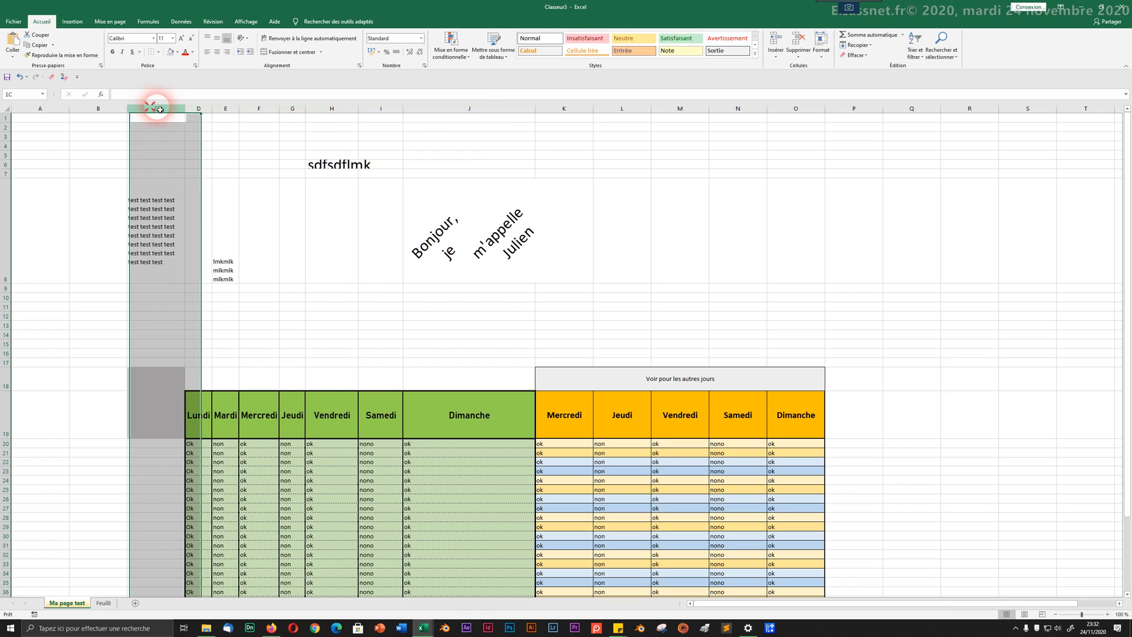
drag(159, 109, 500, 458)
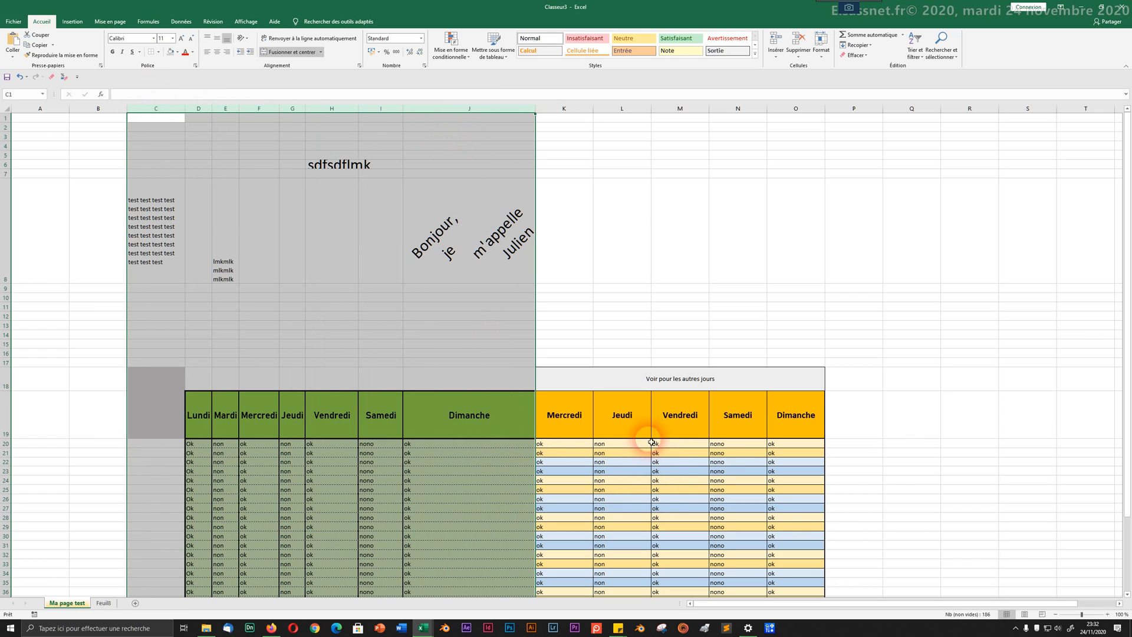
scroll(682, 477, down, 3)
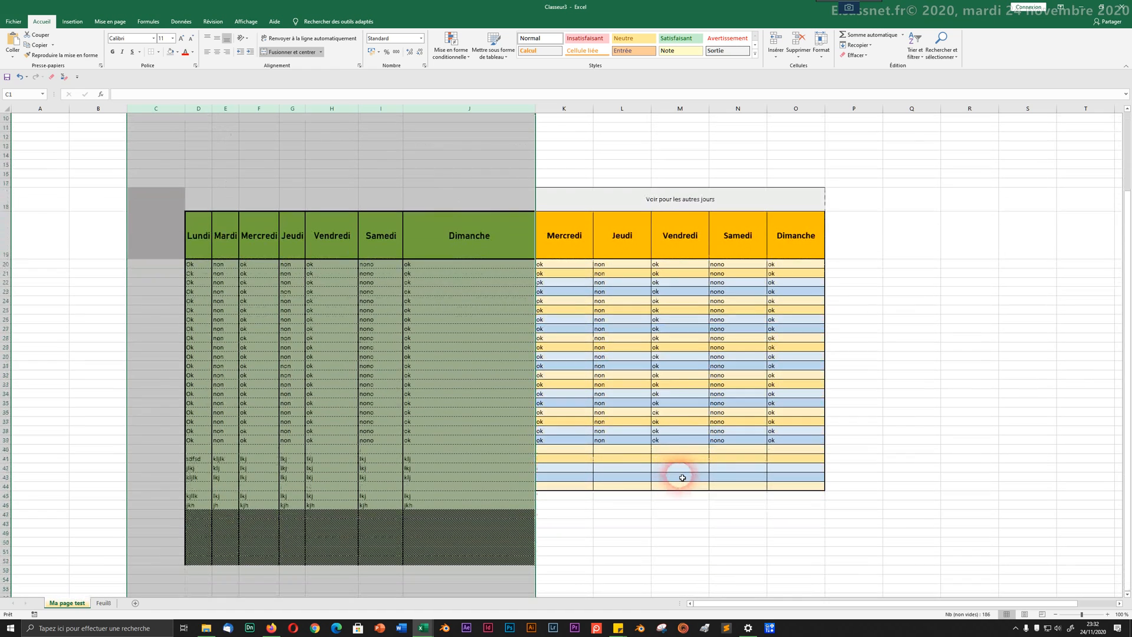
right_click(260, 111)
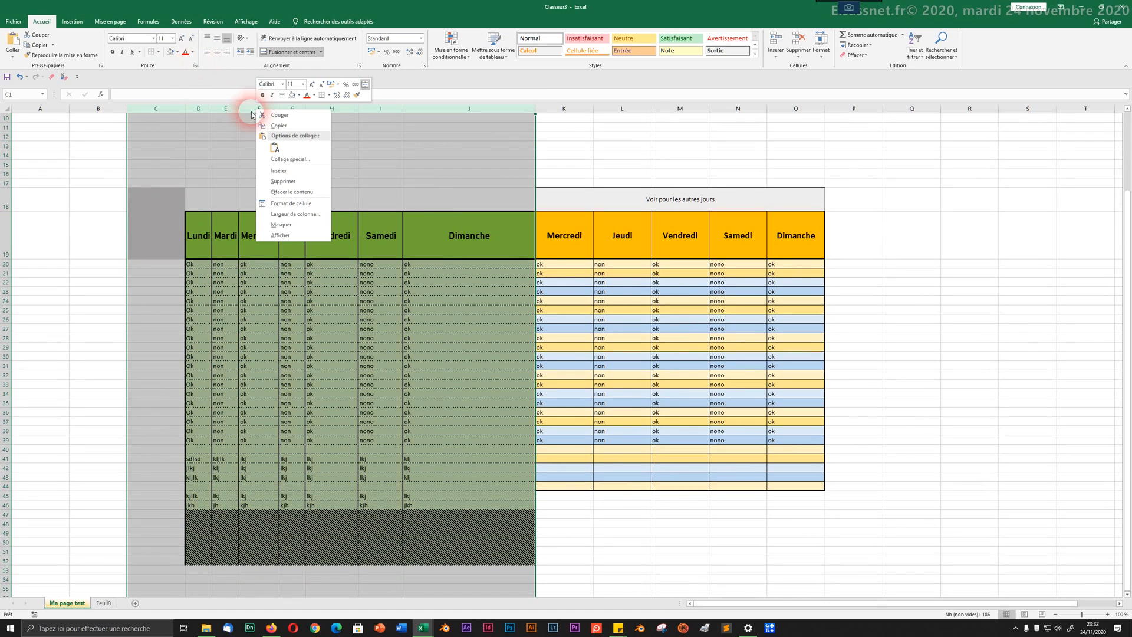
click(279, 225)
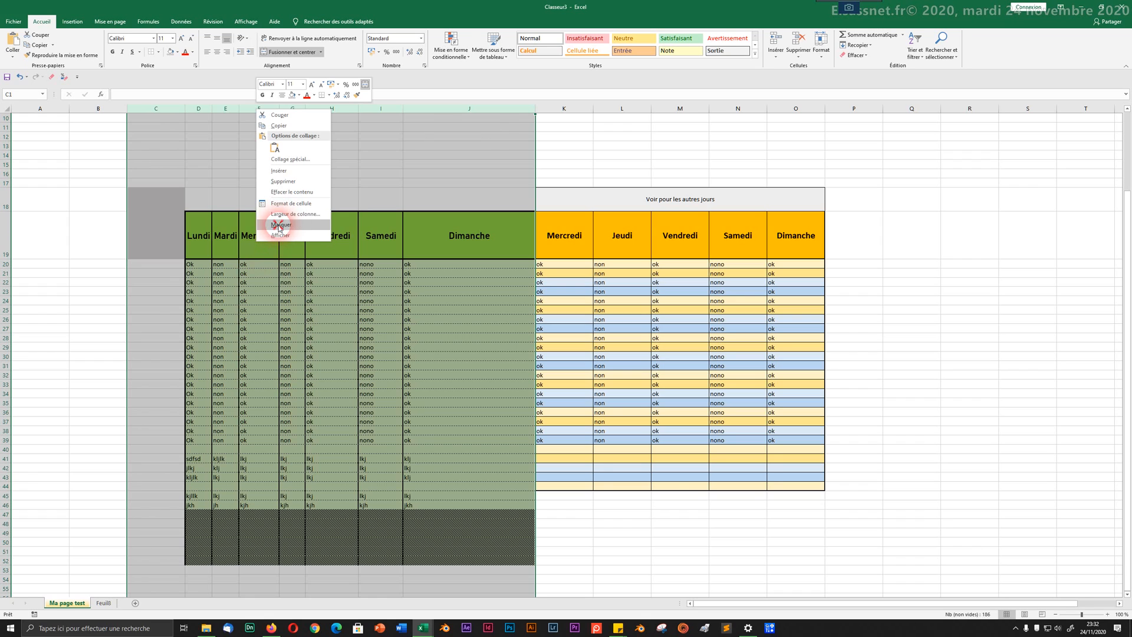
scroll(301, 271, down, 2)
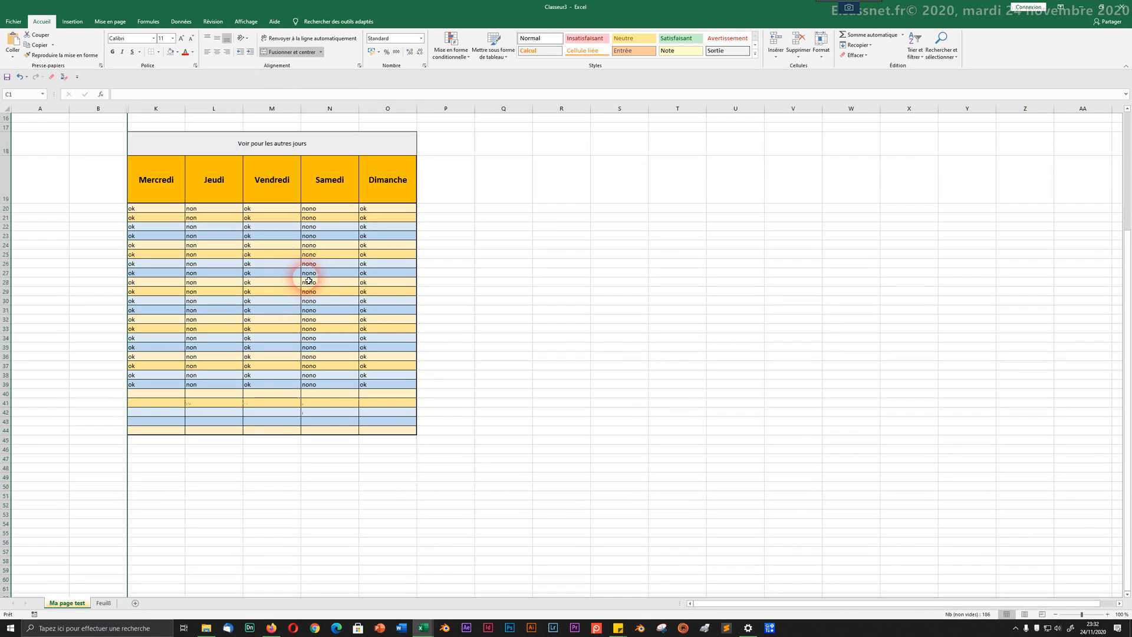
scroll(308, 280, up, 2)
click(309, 281)
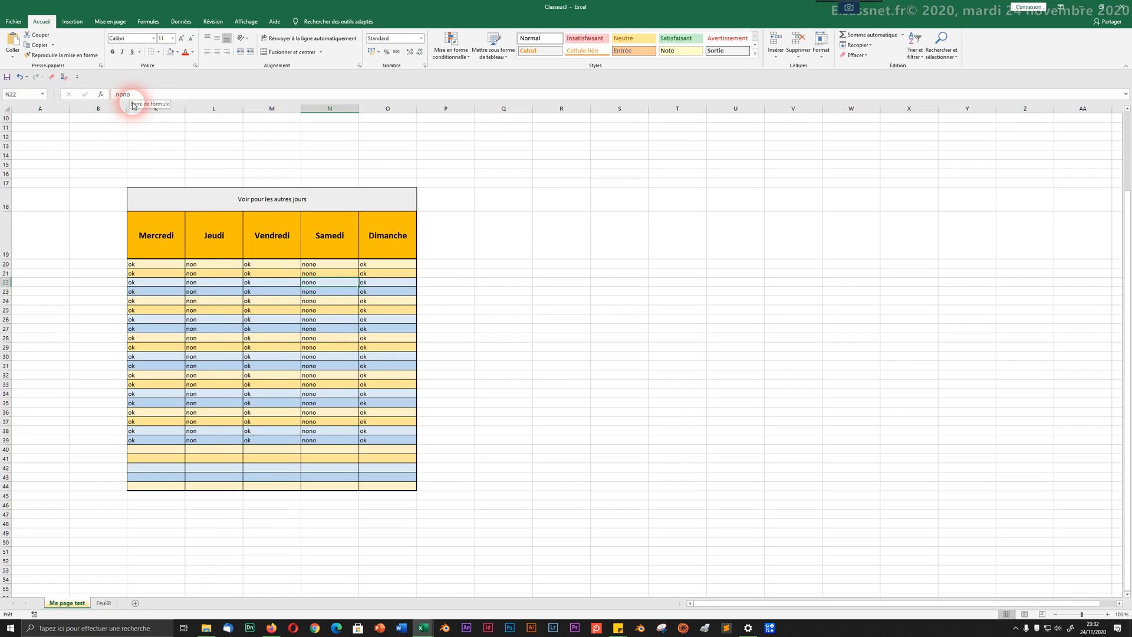
drag(94, 108, 165, 114)
right_click(154, 106)
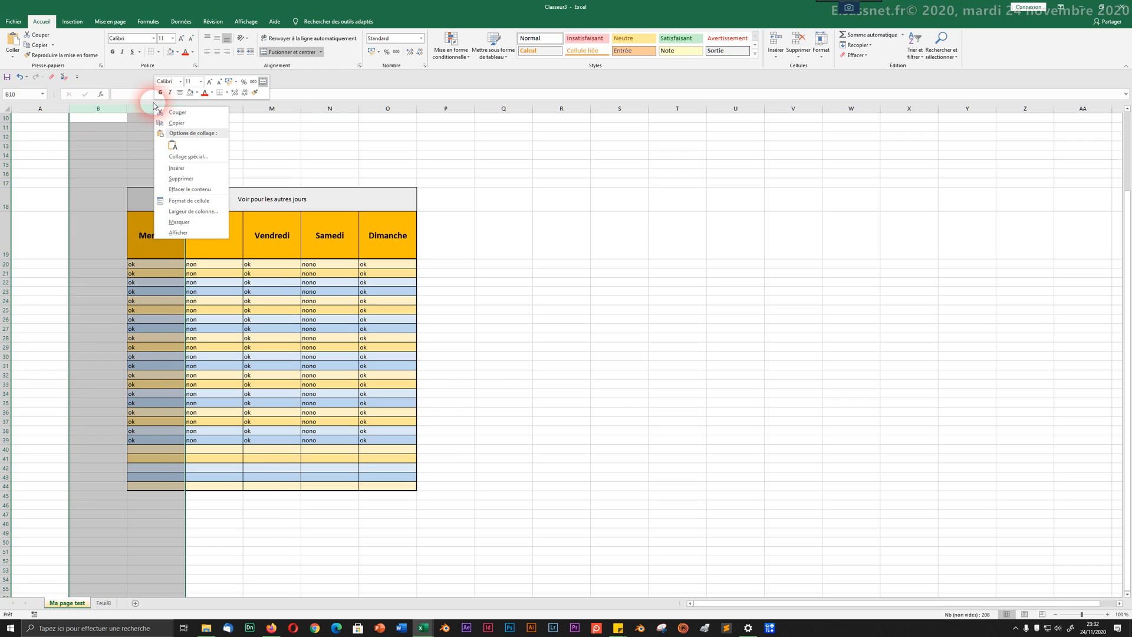
click(173, 233)
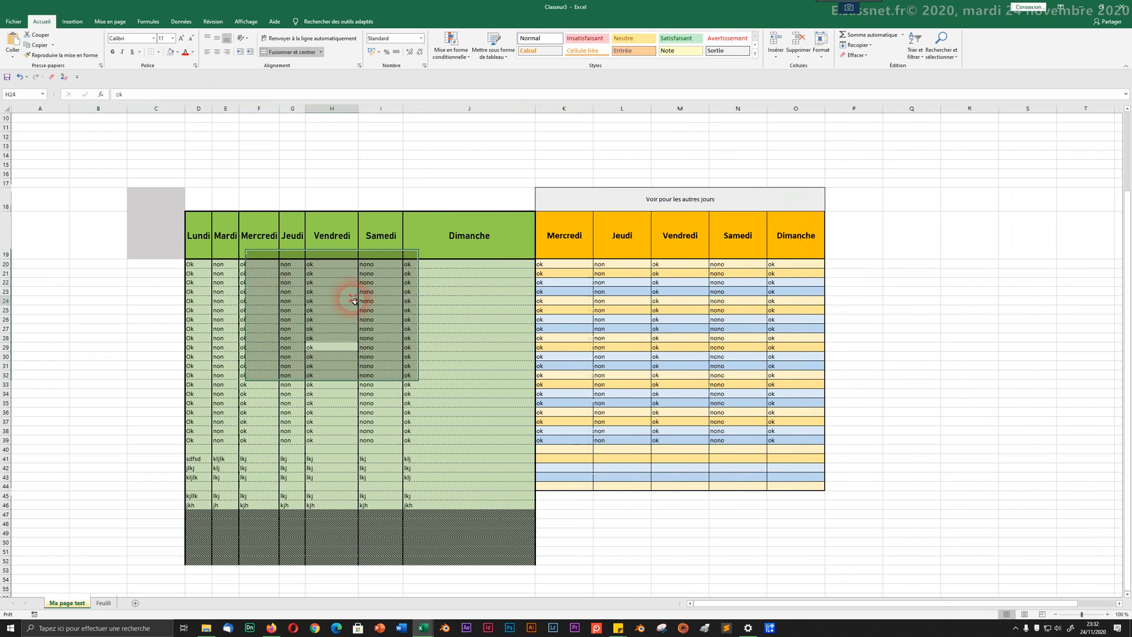
click(356, 302)
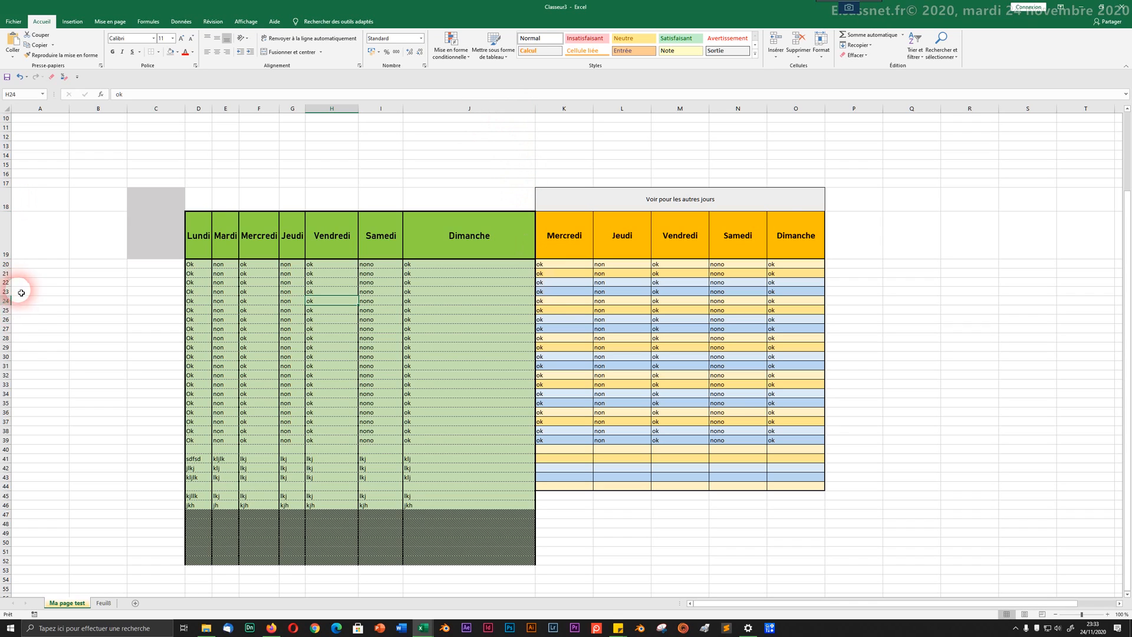
Step: Bold D23:J23 and D24:J24, then colour the D23:J24 text red
drag(195, 291, 486, 292)
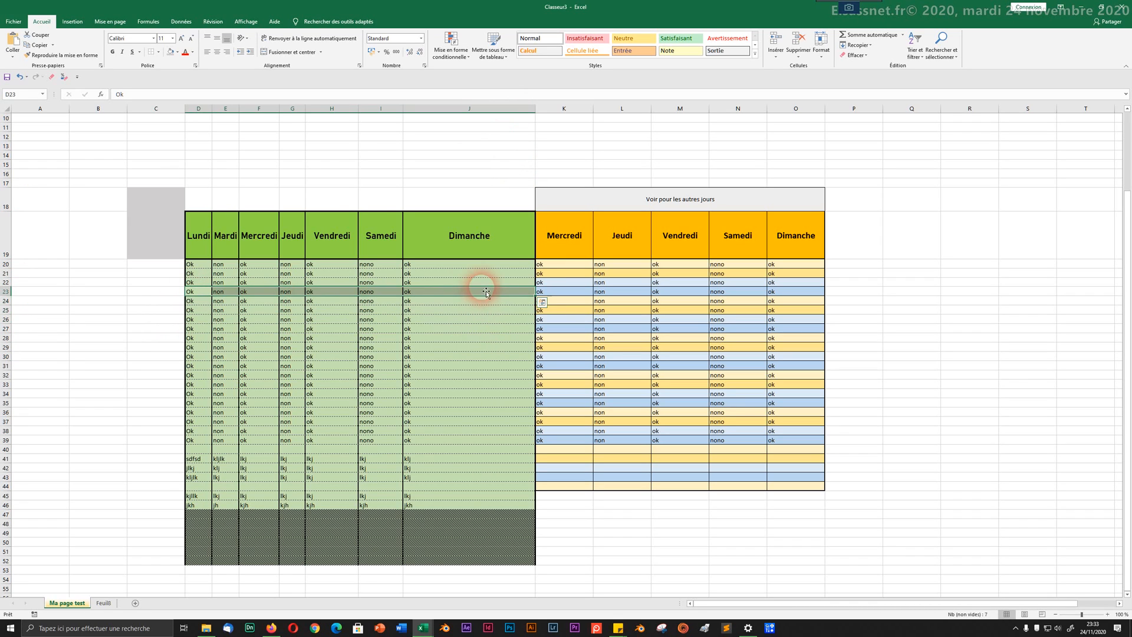
click(112, 52)
drag(187, 301, 519, 301)
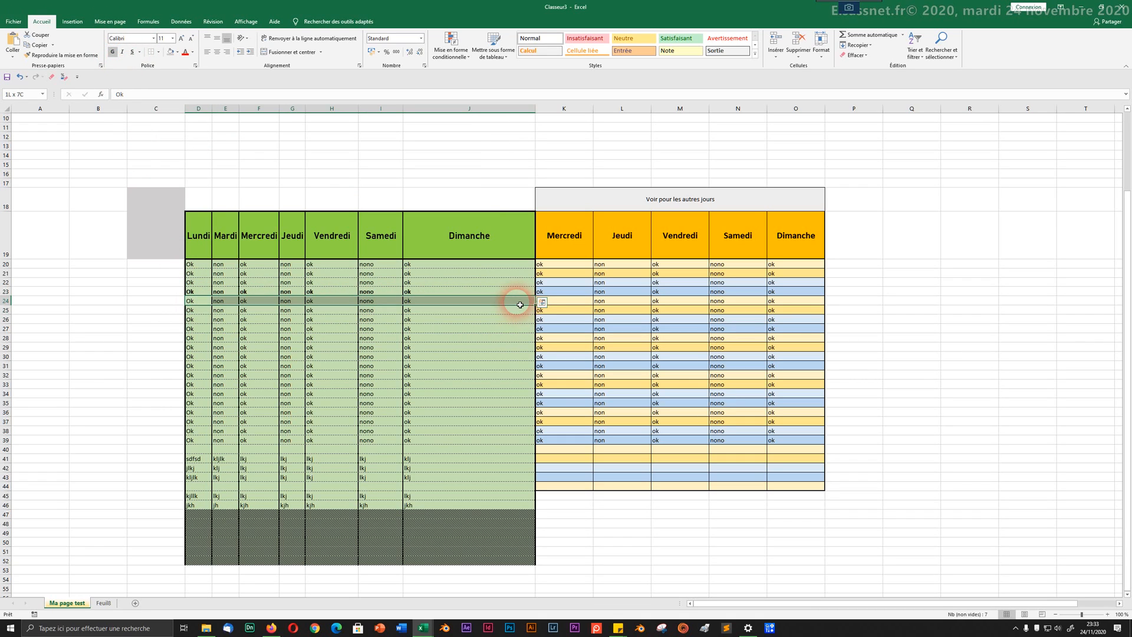
click(111, 52)
click(257, 458)
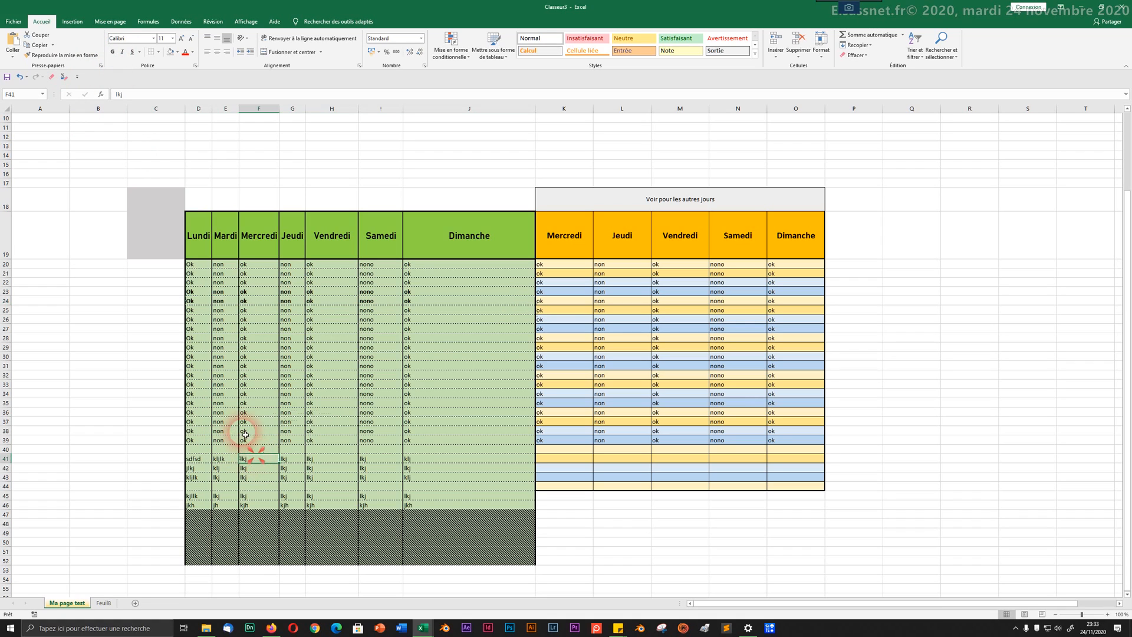
drag(207, 294, 421, 305)
click(187, 53)
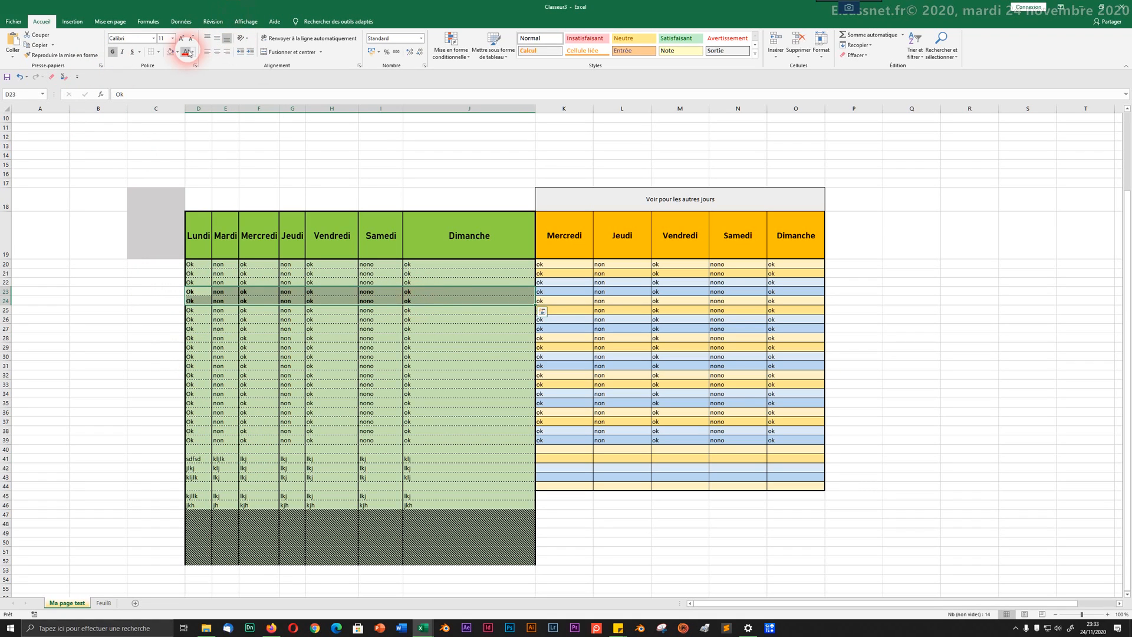
click(198, 366)
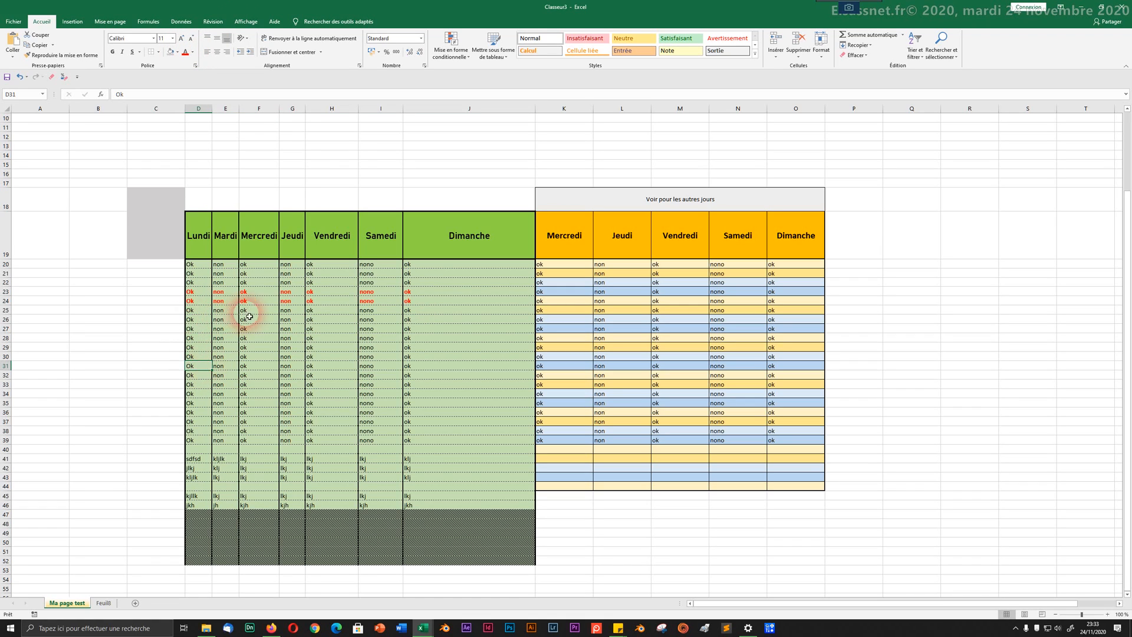
Step: Insert a blank row at row 24, then undo the insertion
click(6, 300)
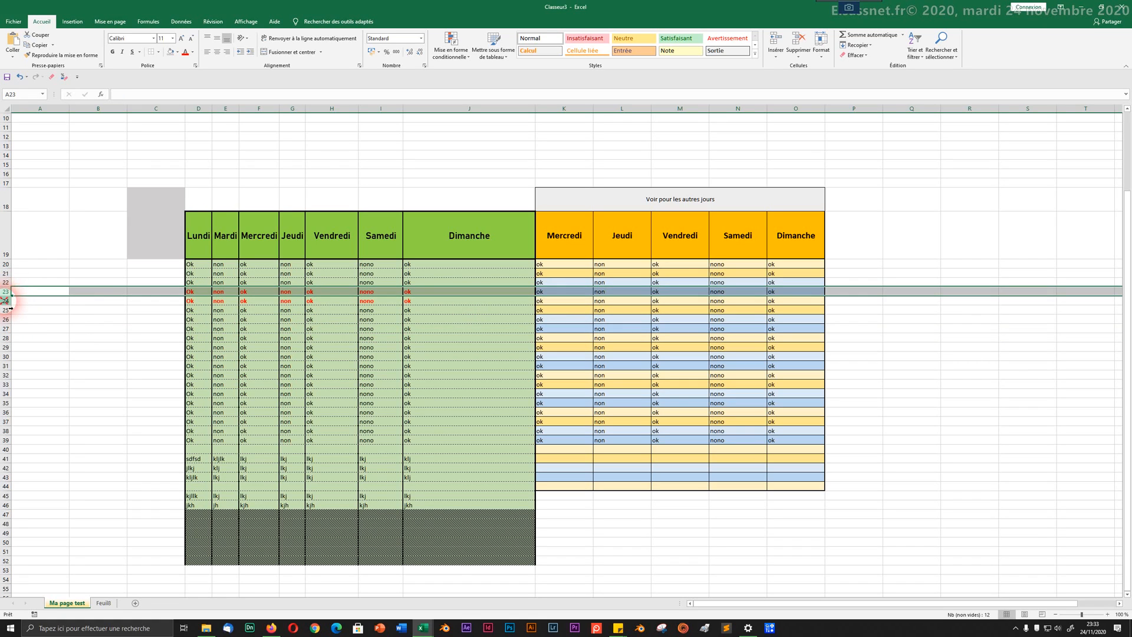
right_click(7, 302)
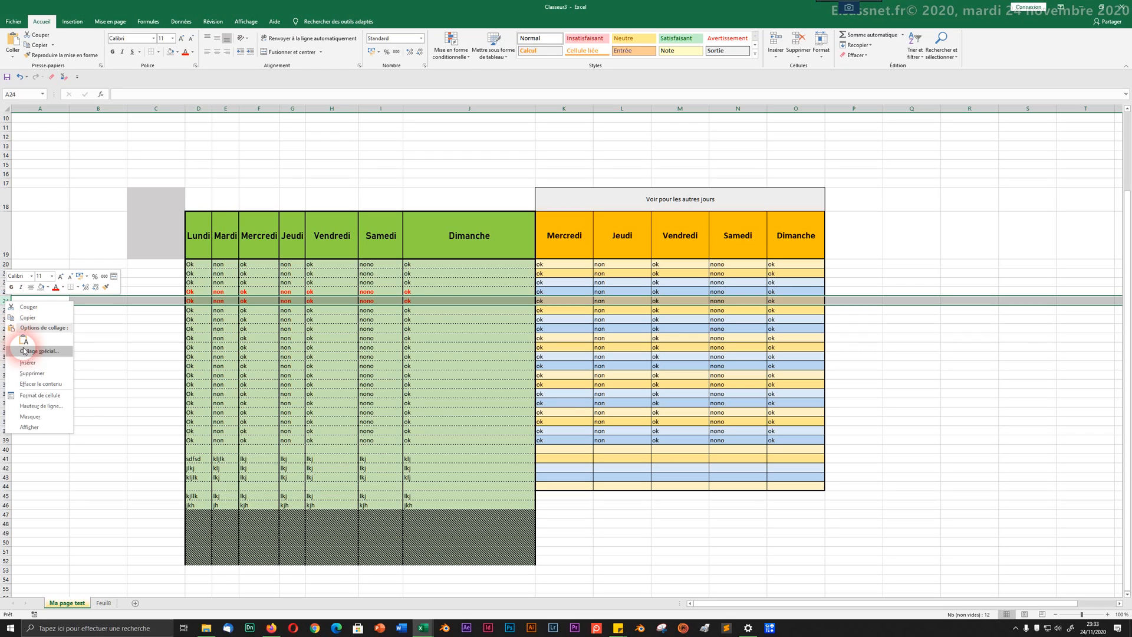
click(28, 363)
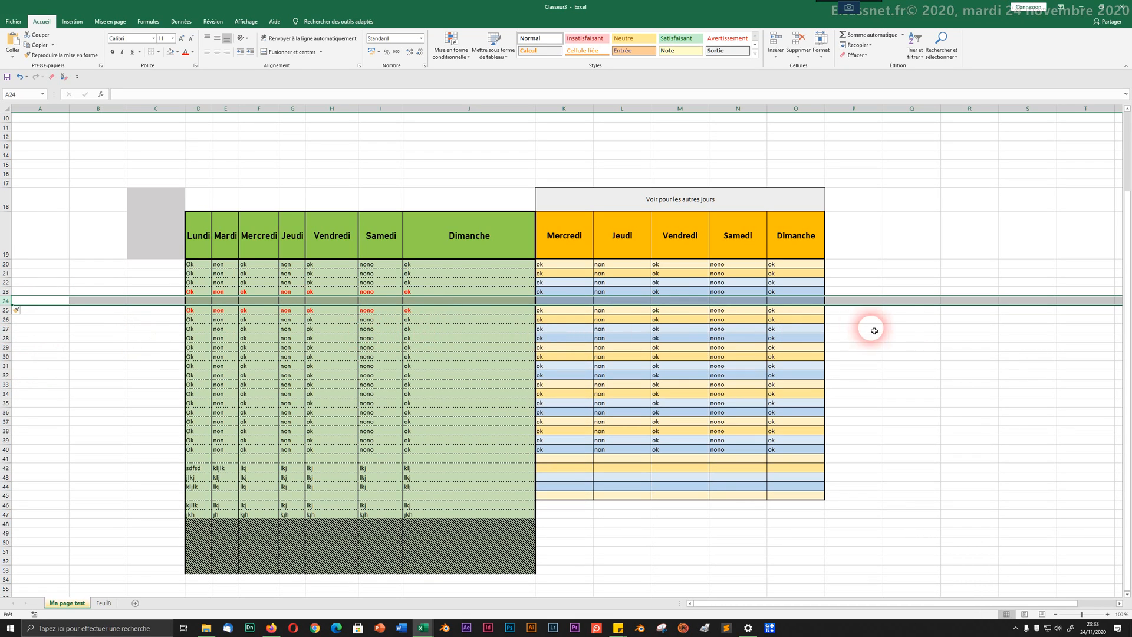
click(469, 340)
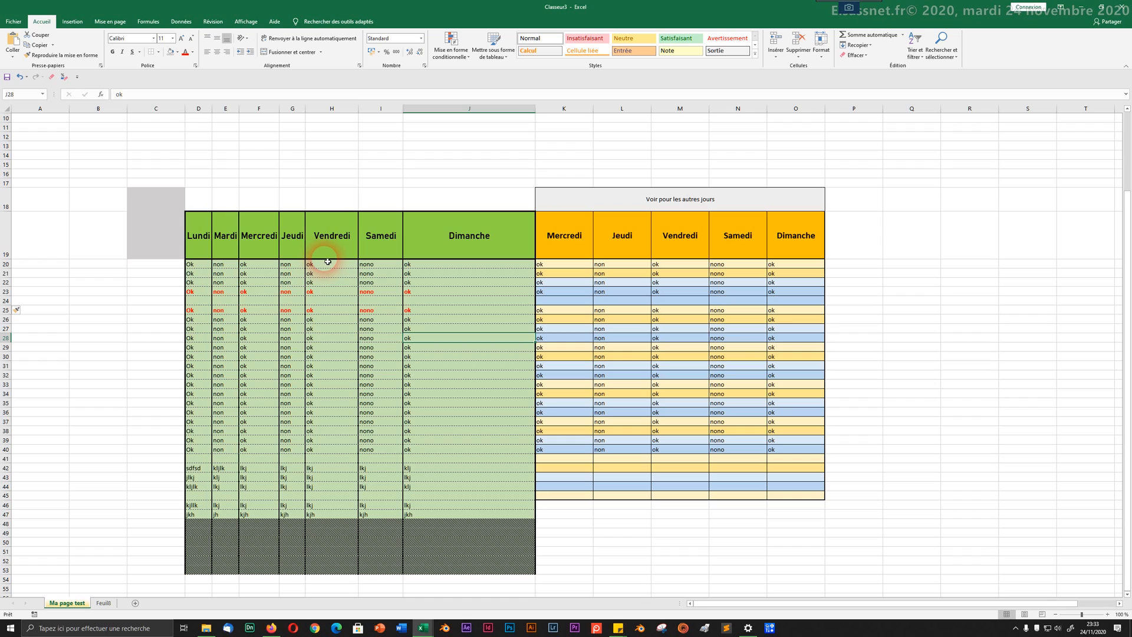
key(ctrl+z)
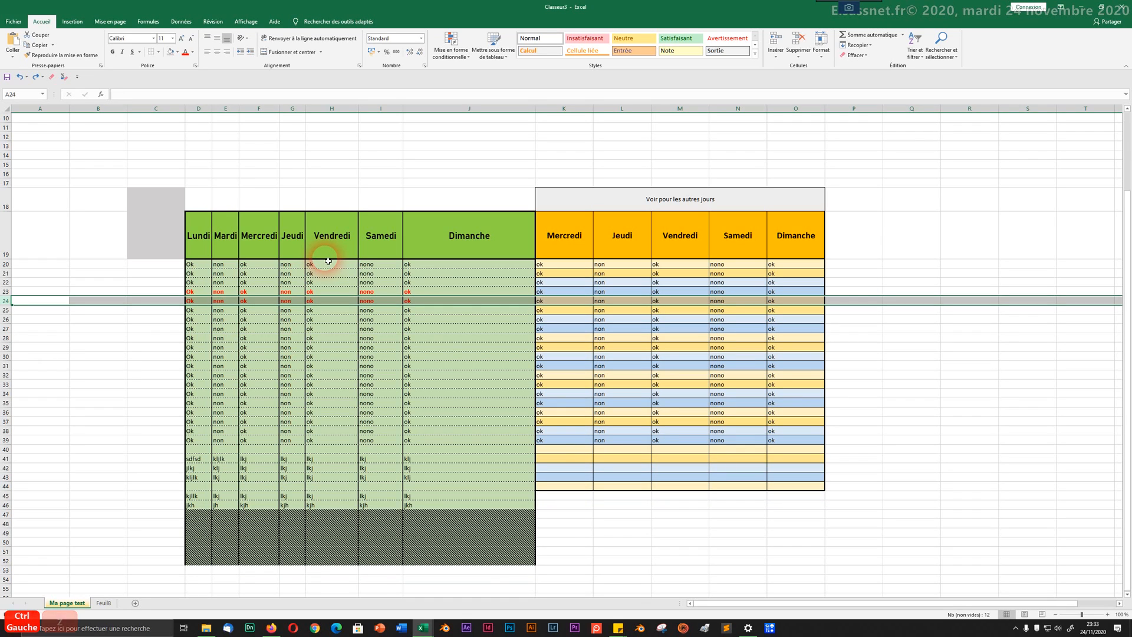
Step: Insert four blank rows at rows 23–26, then undo the insertion
drag(6, 291, 8, 328)
right_click(6, 306)
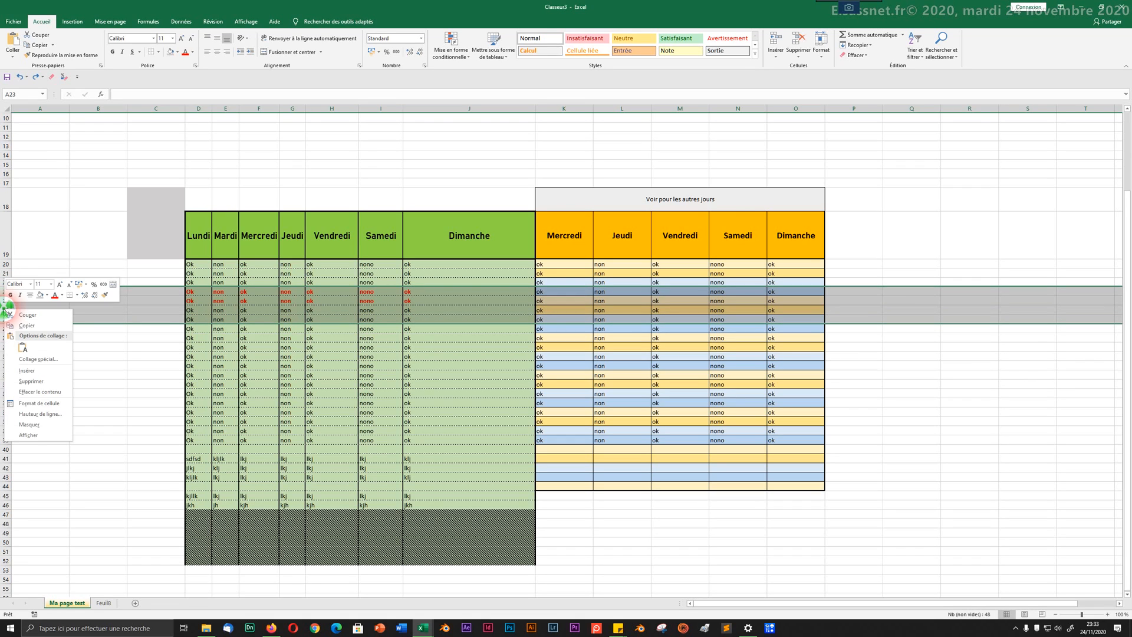
click(24, 370)
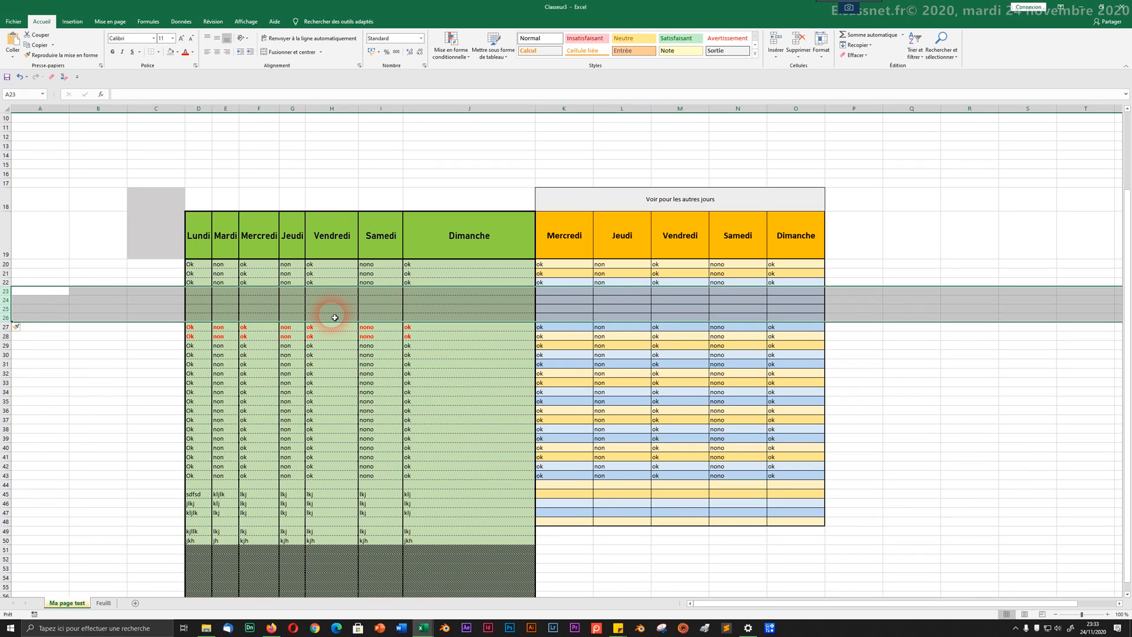
key(ctrl+z)
key(ctrl+z)
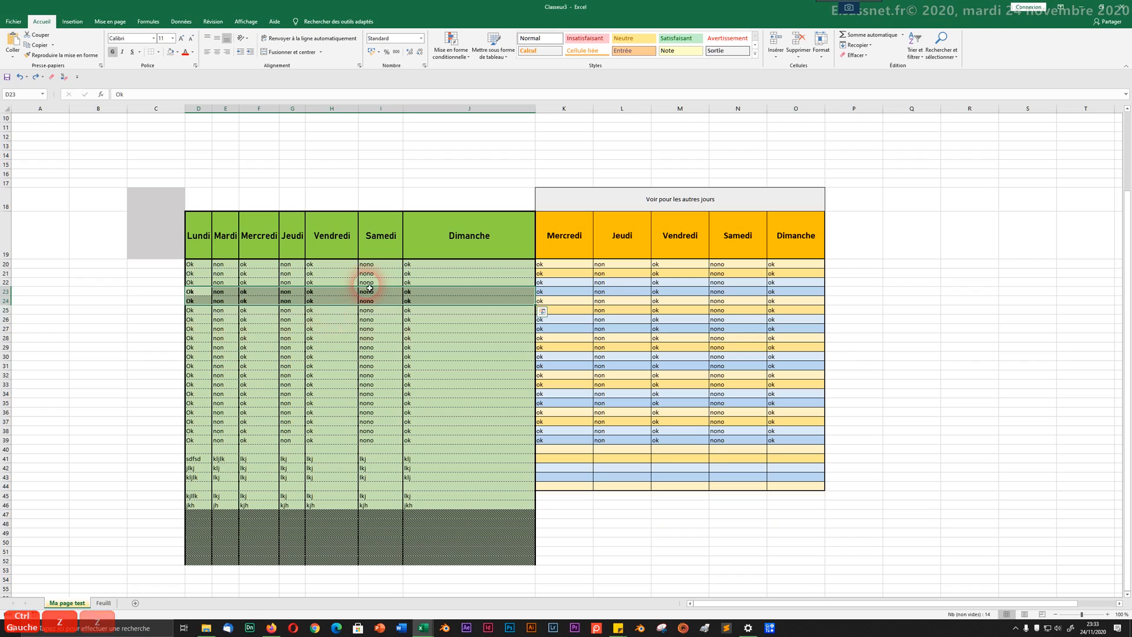
right_click(294, 298)
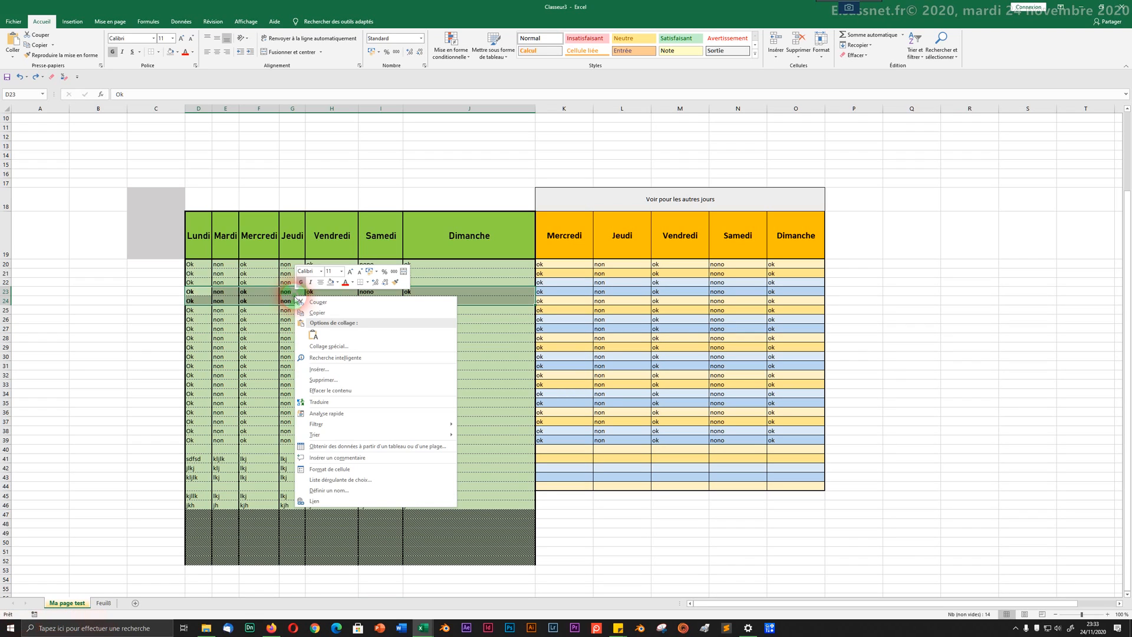
click(312, 369)
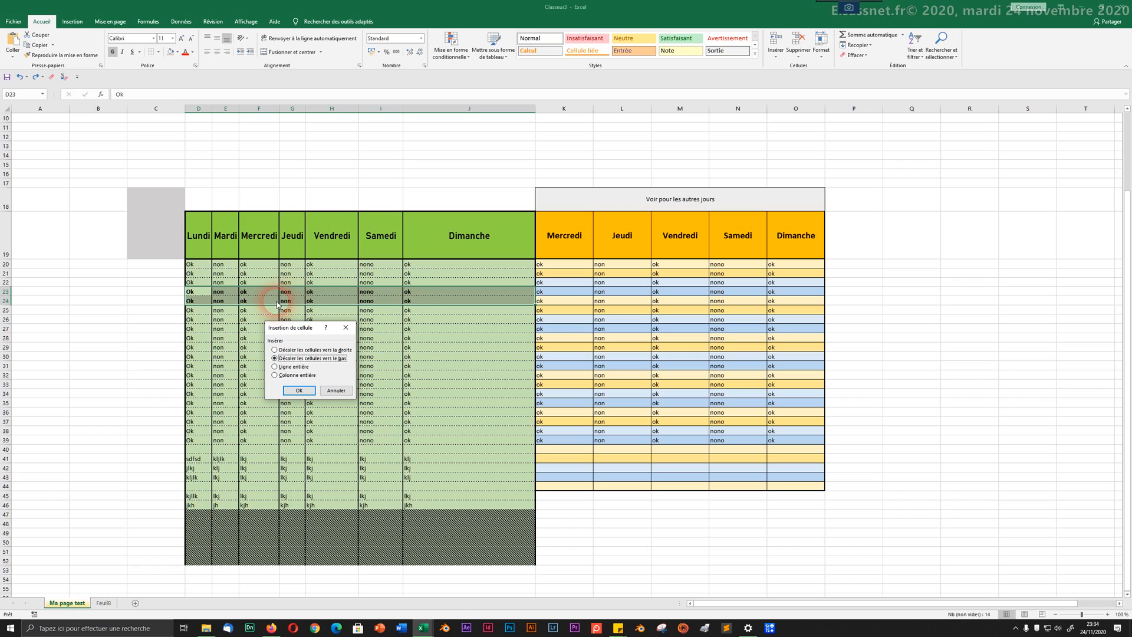
click(295, 391)
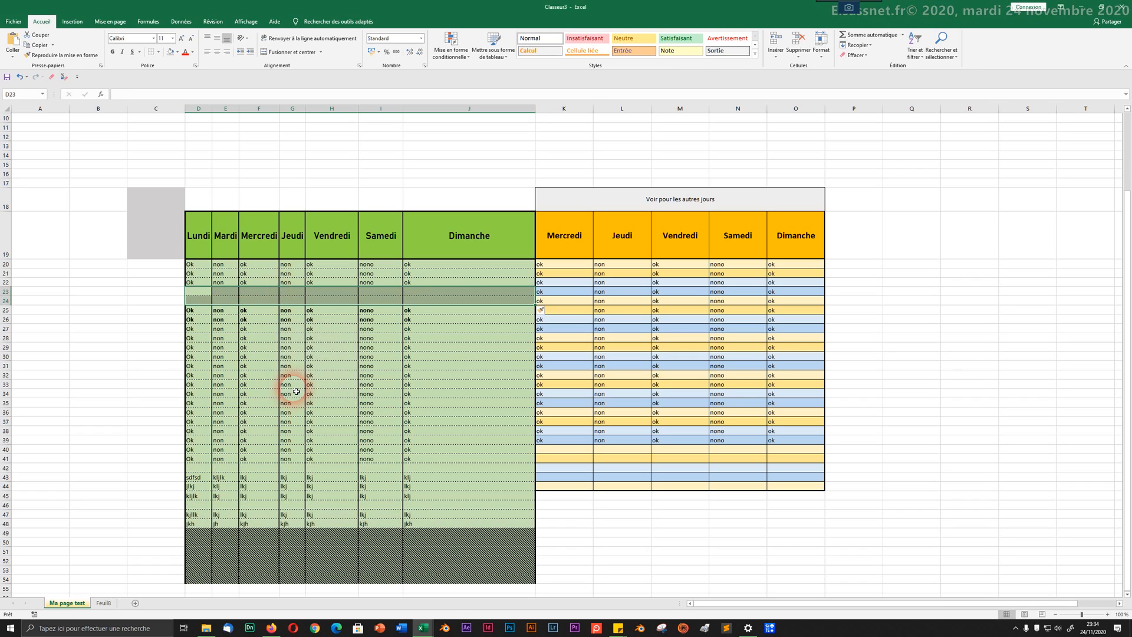
click(295, 389)
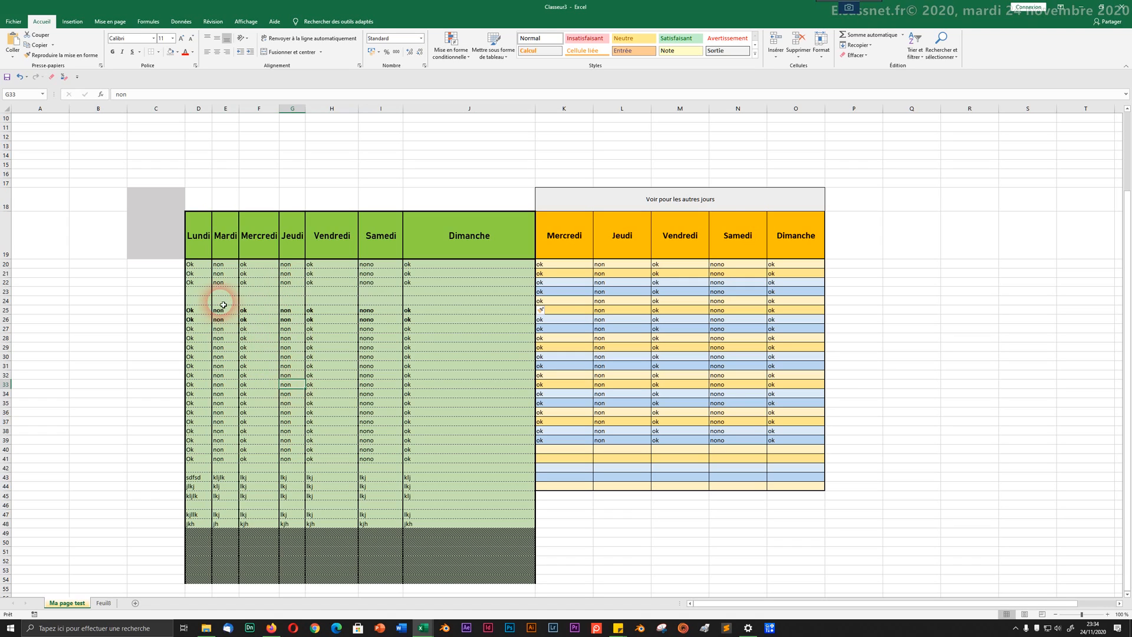
drag(197, 292, 471, 306)
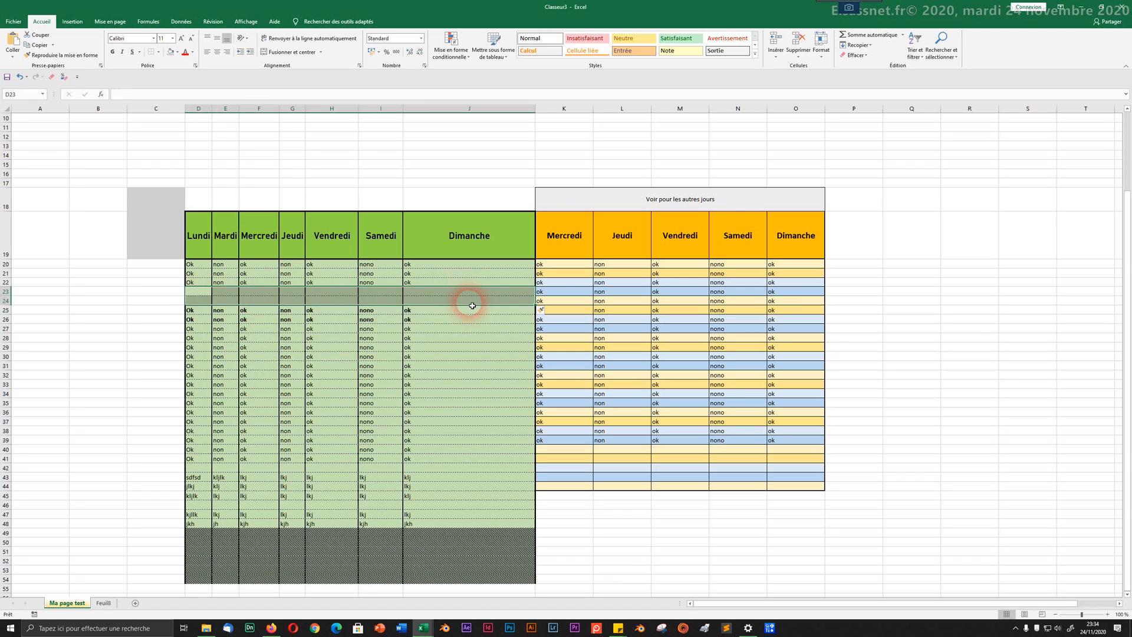
key(ctrl+z)
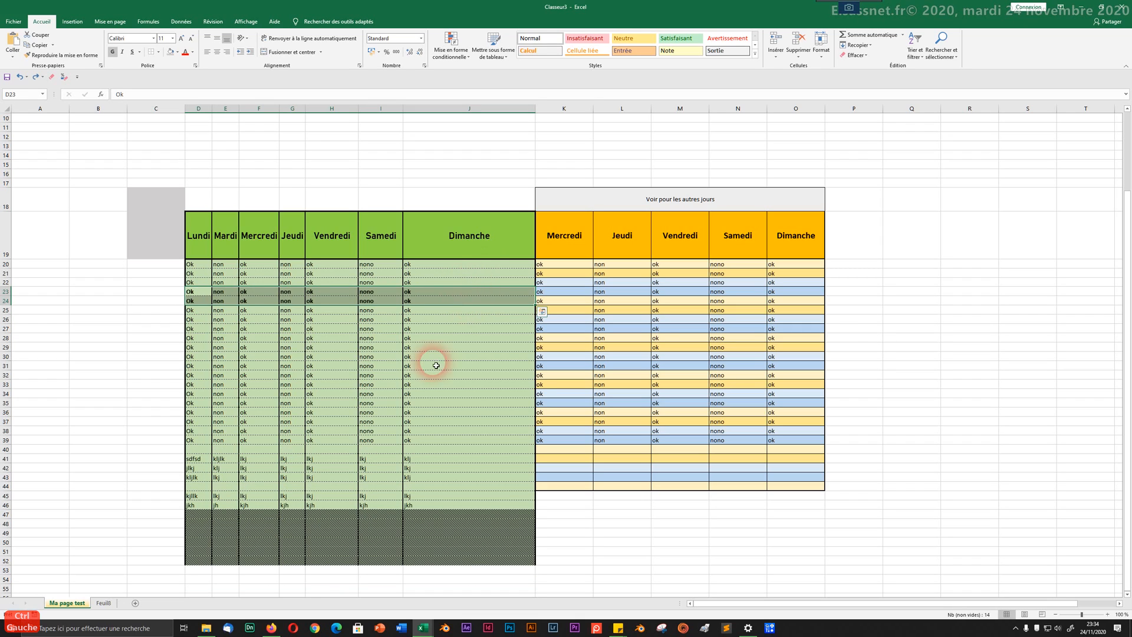
drag(426, 375, 415, 368)
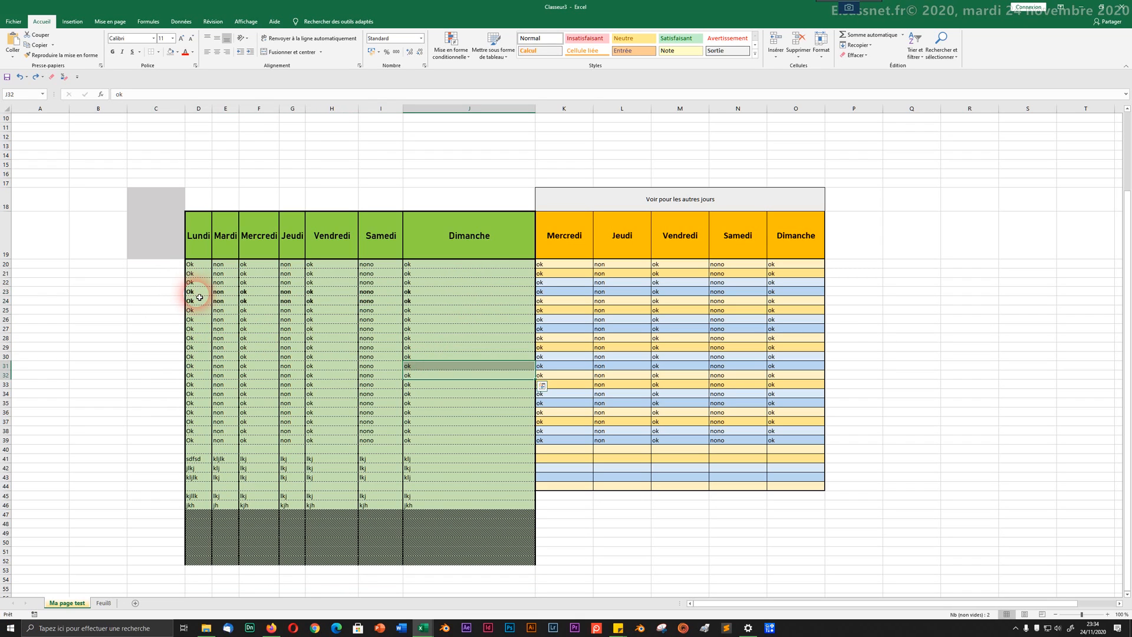
Step: Shift the green table data from D23:J52 to D25:J54 and copy rows 21–22's plain formatting onto the emptied rows
drag(193, 290, 478, 565)
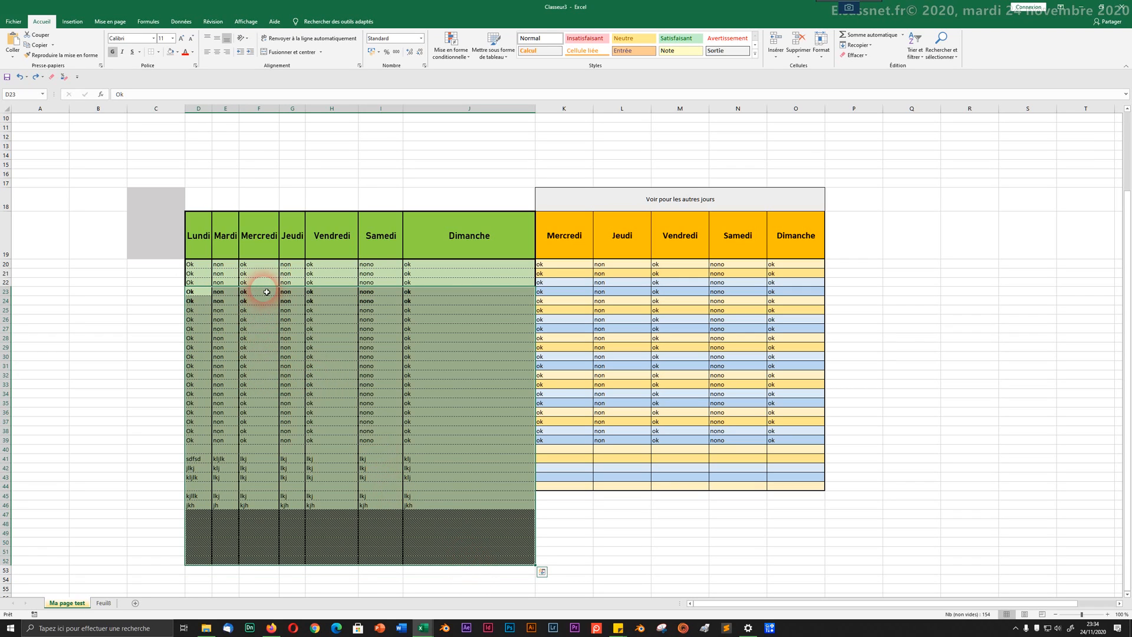
drag(267, 292, 264, 314)
drag(194, 278, 465, 281)
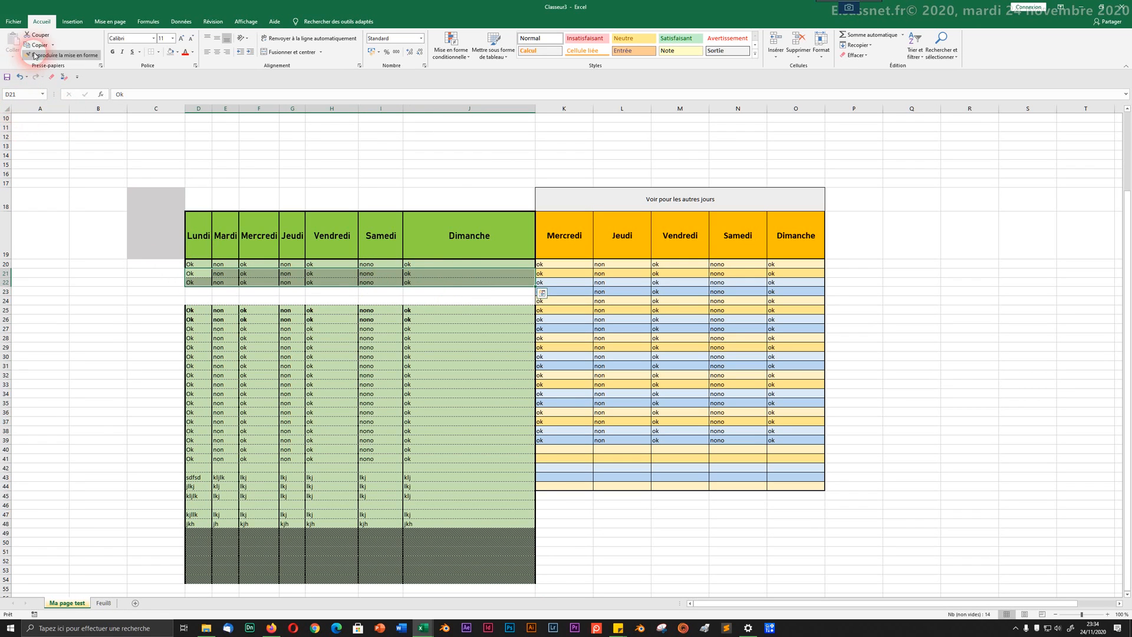
click(56, 54)
mouse_move(203, 303)
mouse_down()
mouse_move(470, 297)
mouse_move(465, 280)
mouse_move(460, 301)
mouse_move(466, 278)
mouse_up()
click(366, 375)
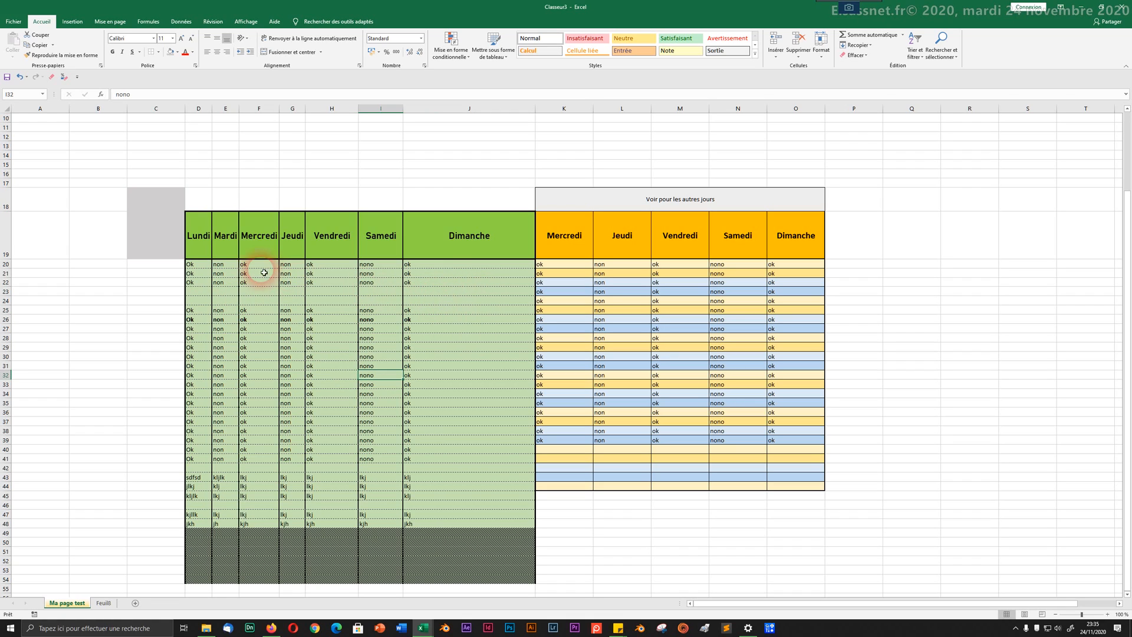
drag(200, 291, 480, 374)
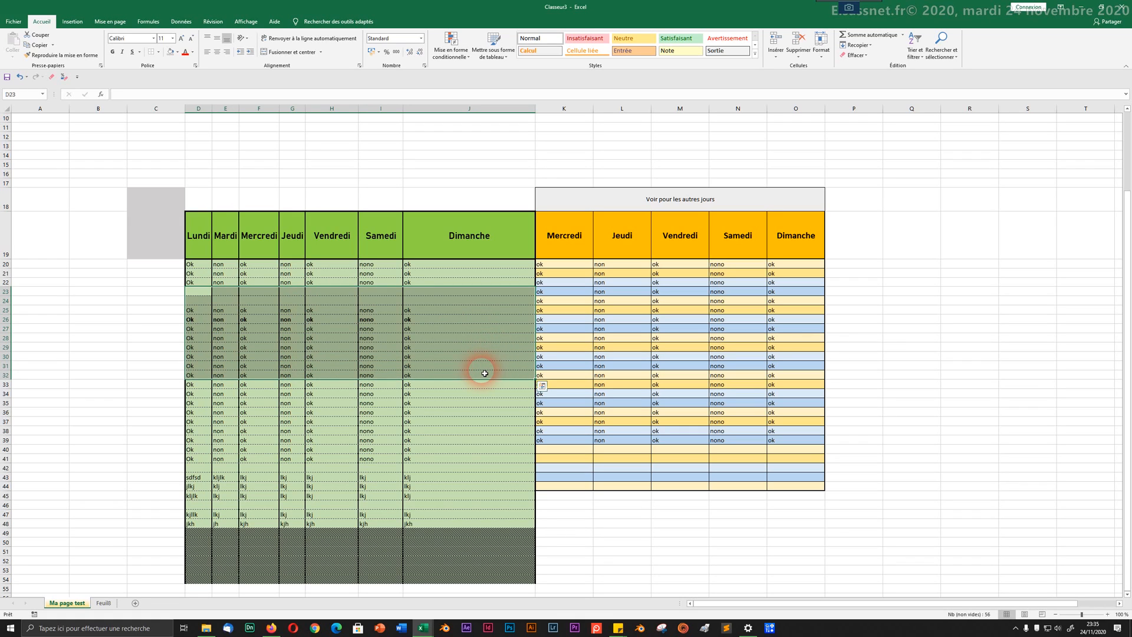
Step: Insert blank cells at D23:J32, shifting the green table's cells down so data resumes at row 35
right_click(389, 354)
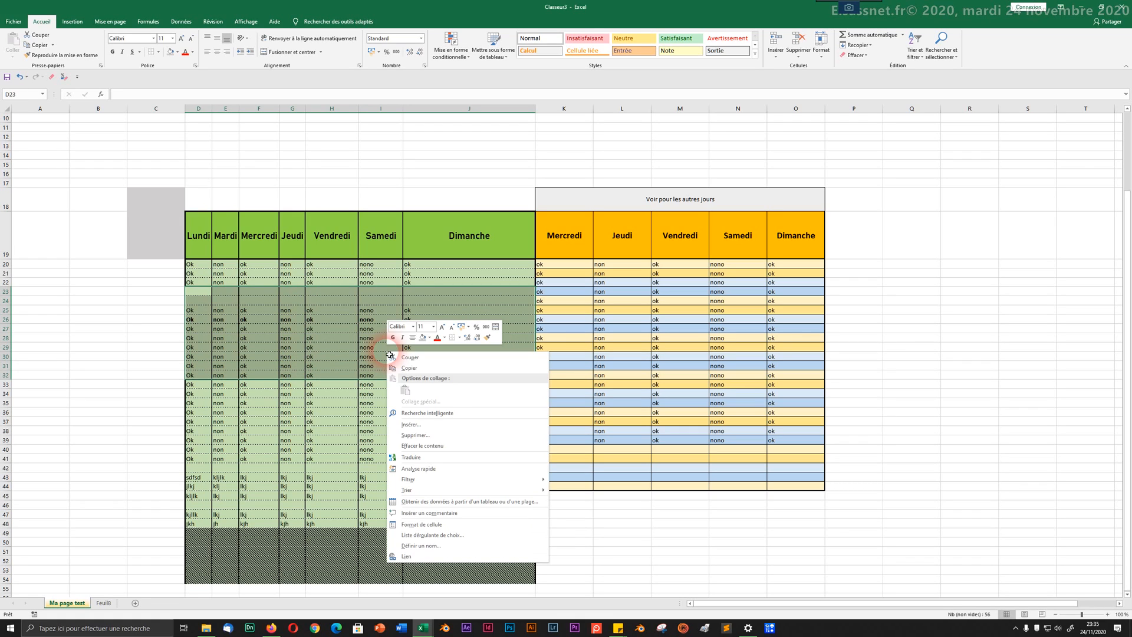
click(403, 426)
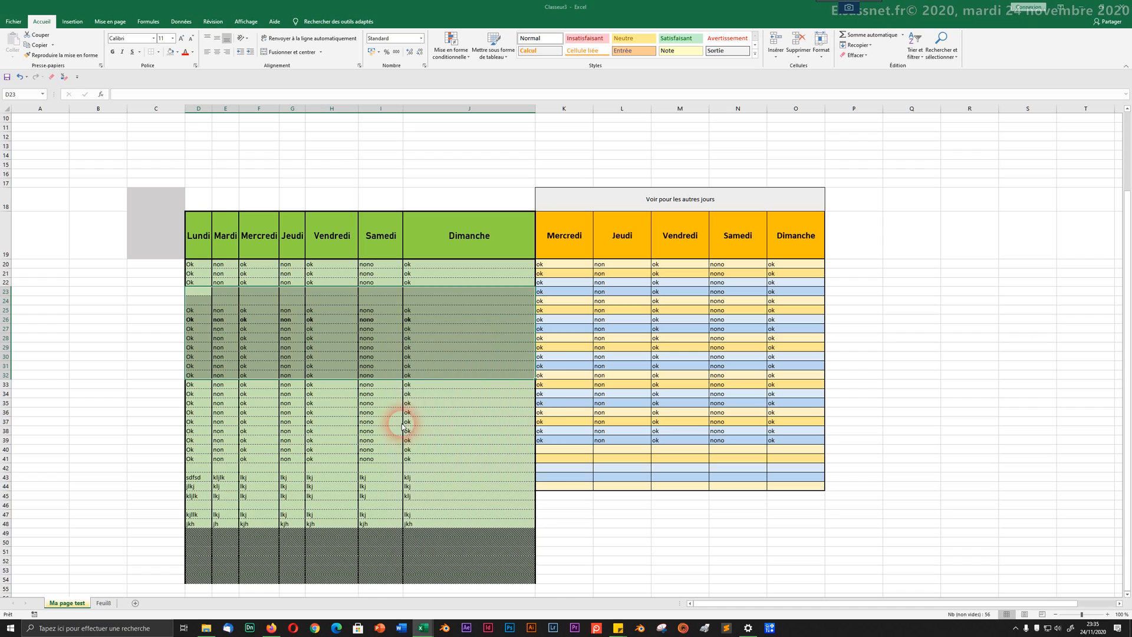
click(389, 446)
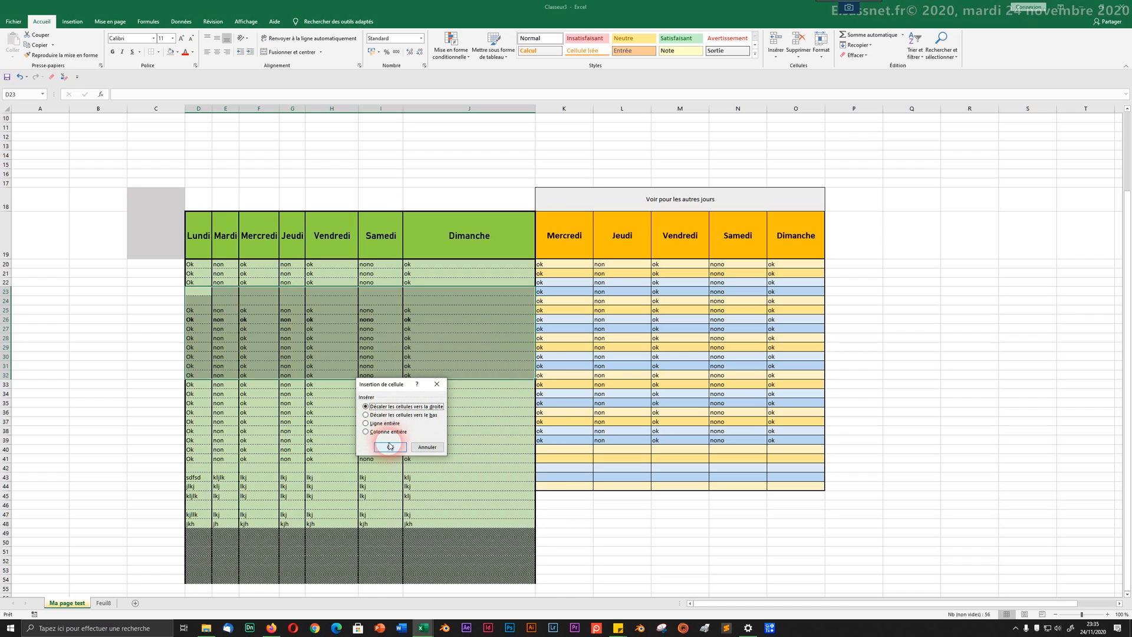
click(386, 415)
click(389, 447)
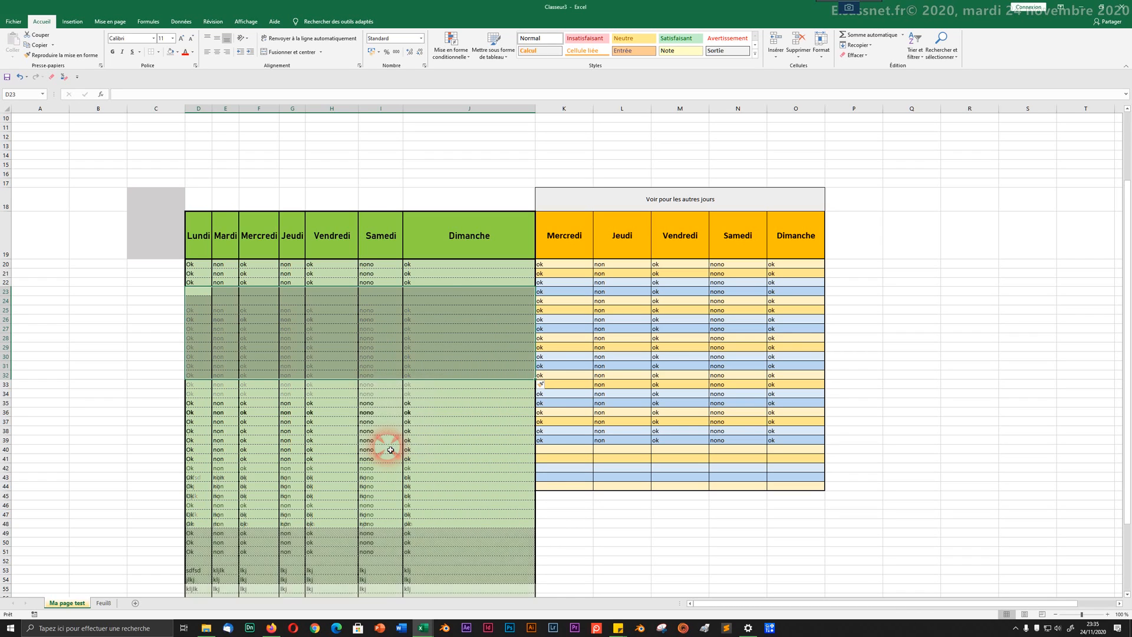
click(380, 422)
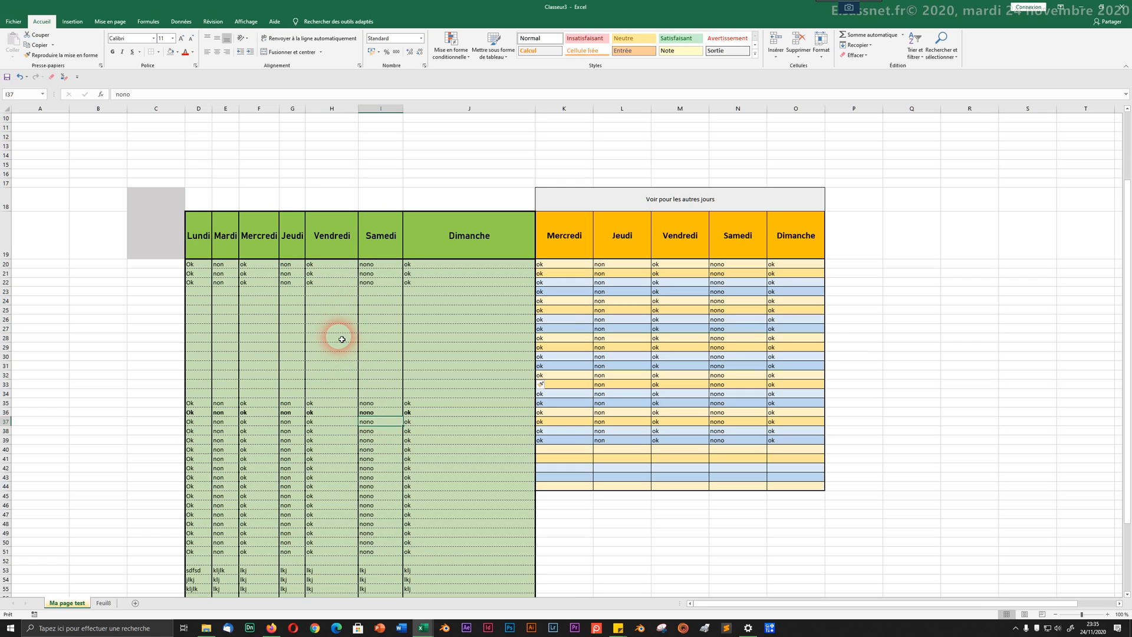